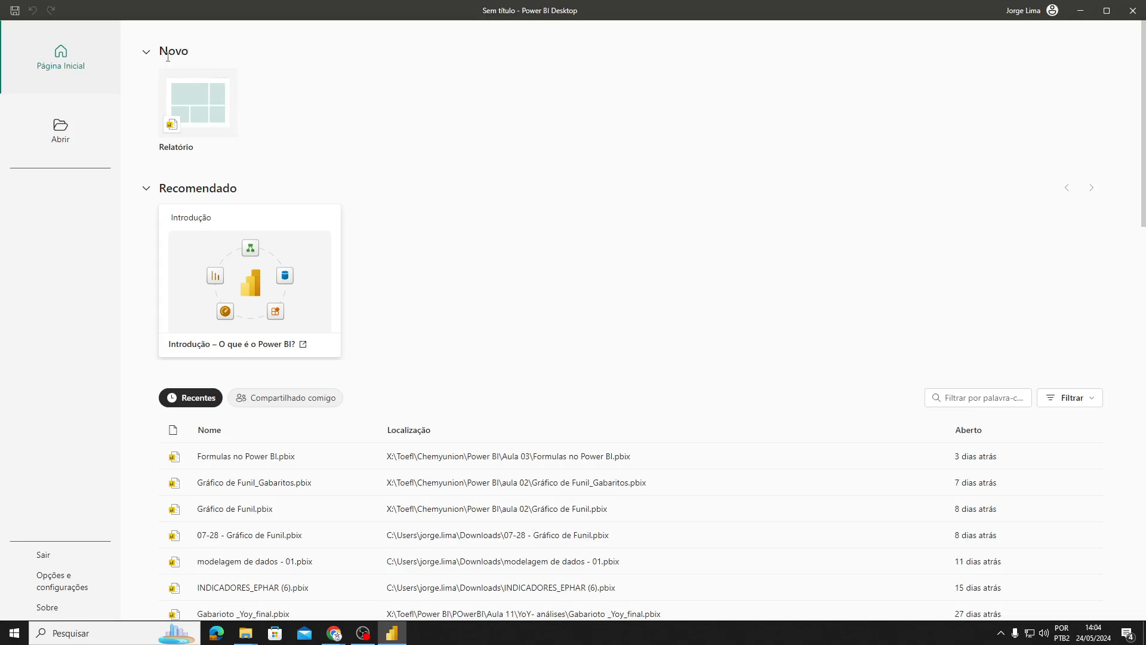
- Create a blank report and open an empty Notepad document in front of it
{"action": "left_click", "coordinate": [192, 103]}
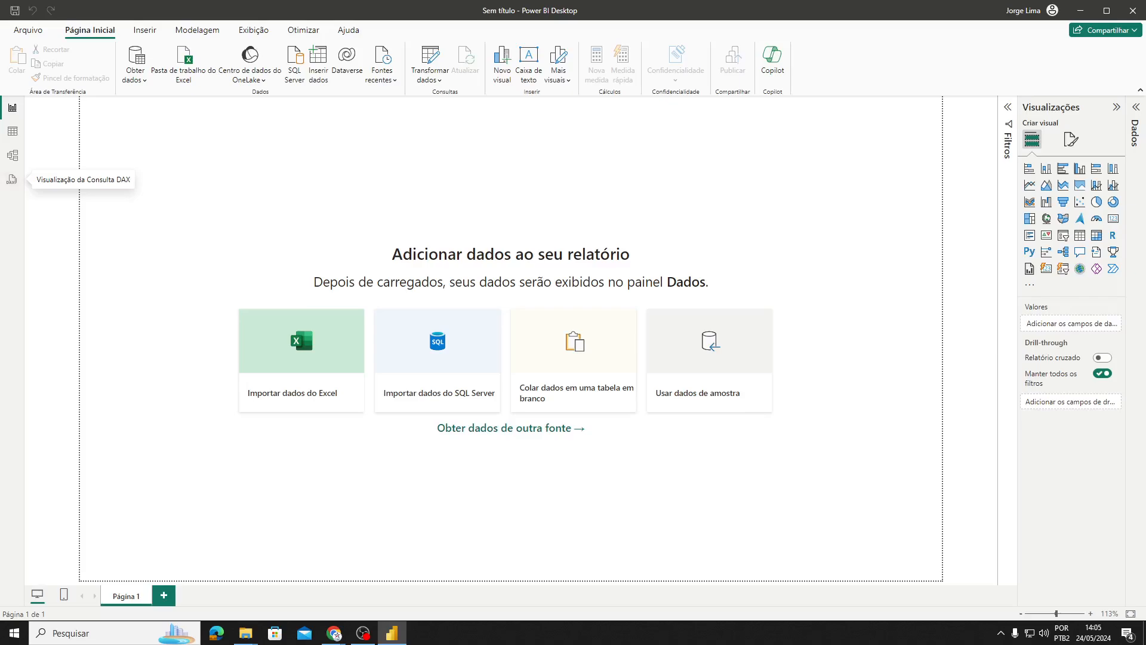
{"action": "left_click", "coordinate": [91, 634]}
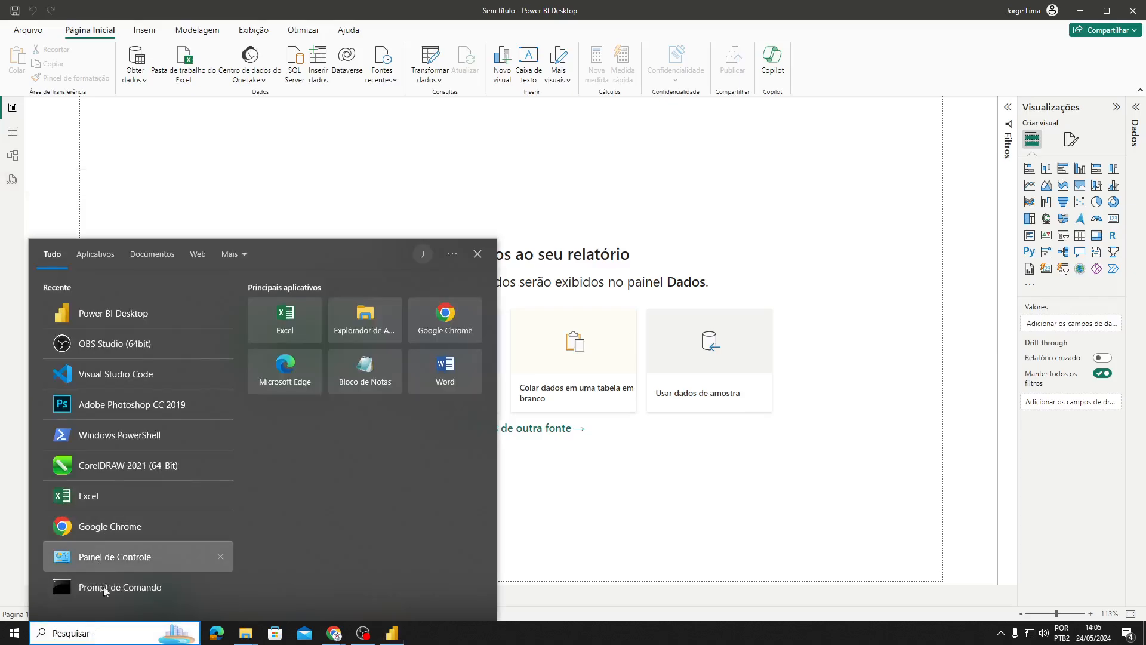
{"action": "left_click", "coordinate": [361, 376]}
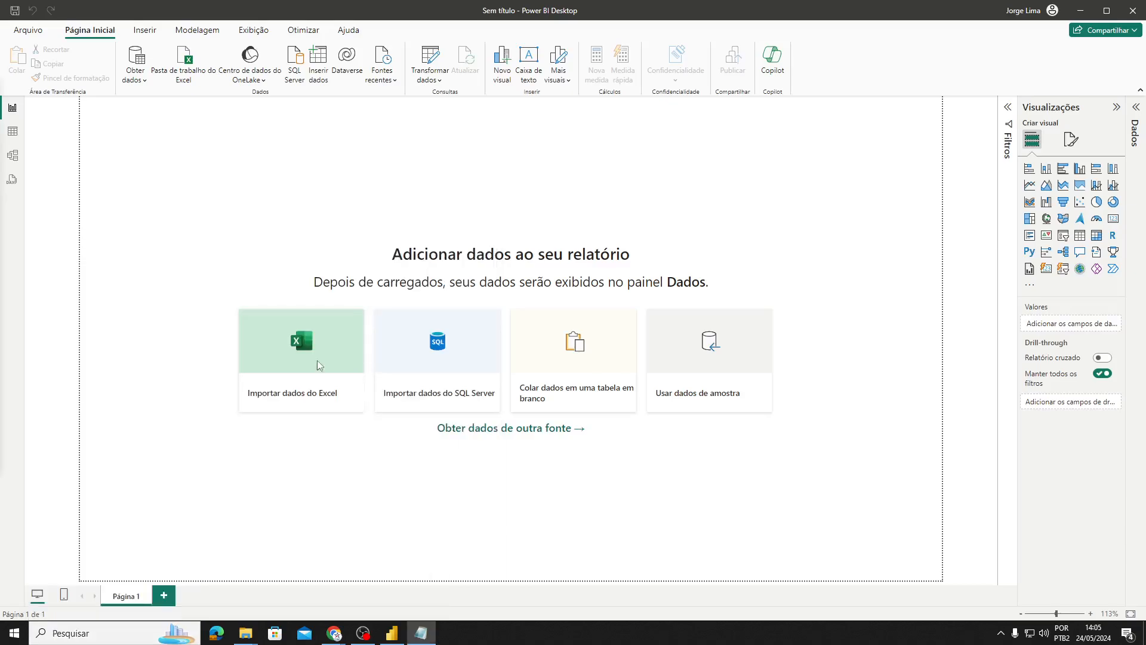
{"action": "left_click_drag", "start_coordinate": [0, 78], "coordinate": [718, 208]}
- Write "Consulta é a tabela dentro do powerQuery." as the first line of the Notepad notes
{"action": "type", "text": "Conms"}
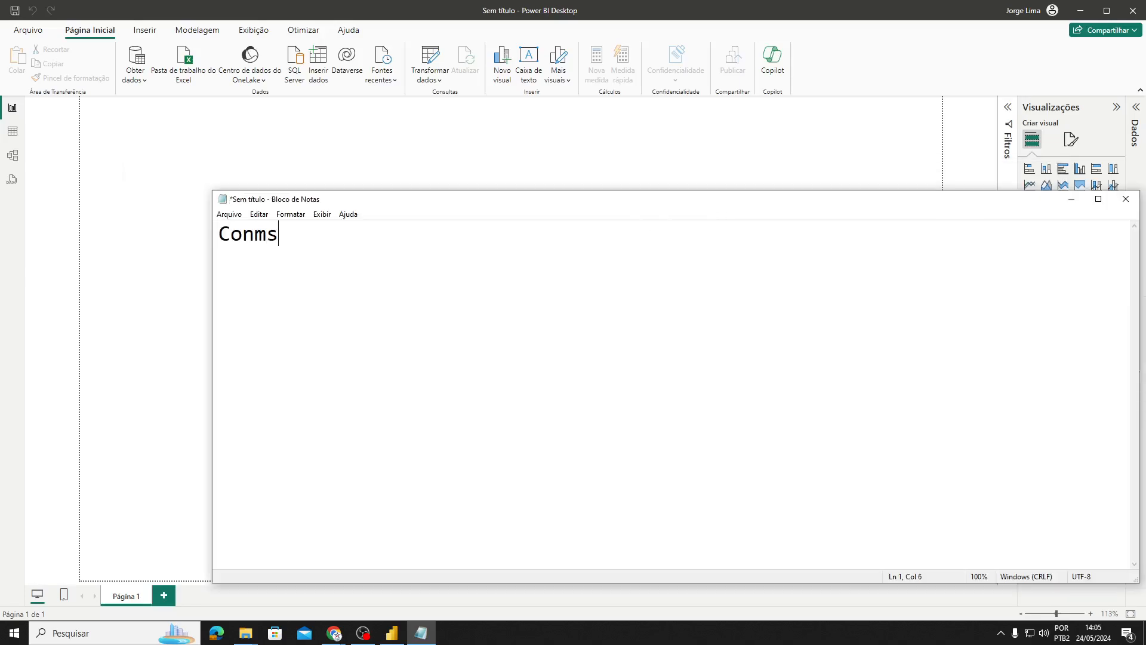
{"action": "key", "text": "BackSpace"}
{"action": "key", "text": "BackSpace"}
{"action": "type", "text": "sulta é a tab"}
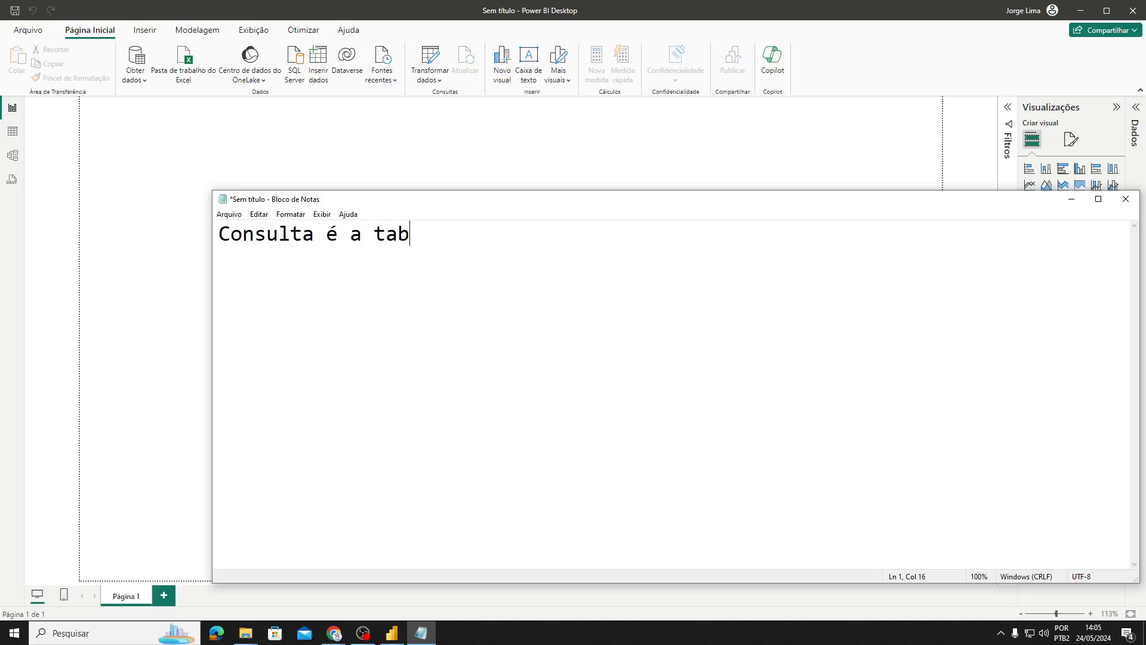
{"action": "type", "text": "ela dentro do po"}
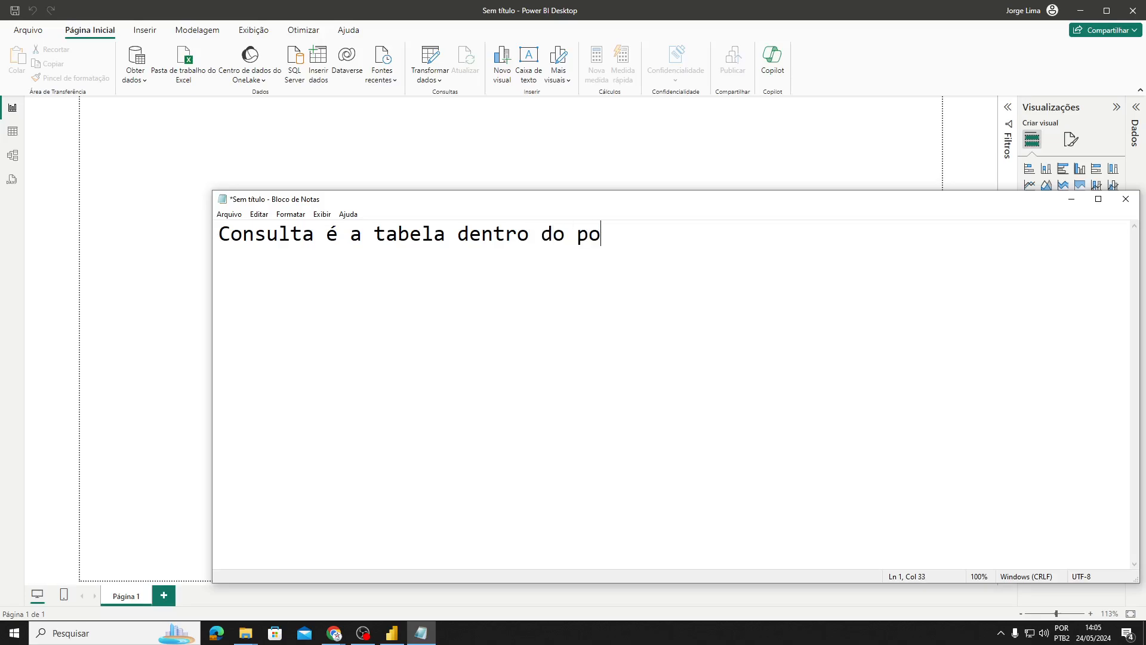
{"action": "type", "text": "werQuer"}
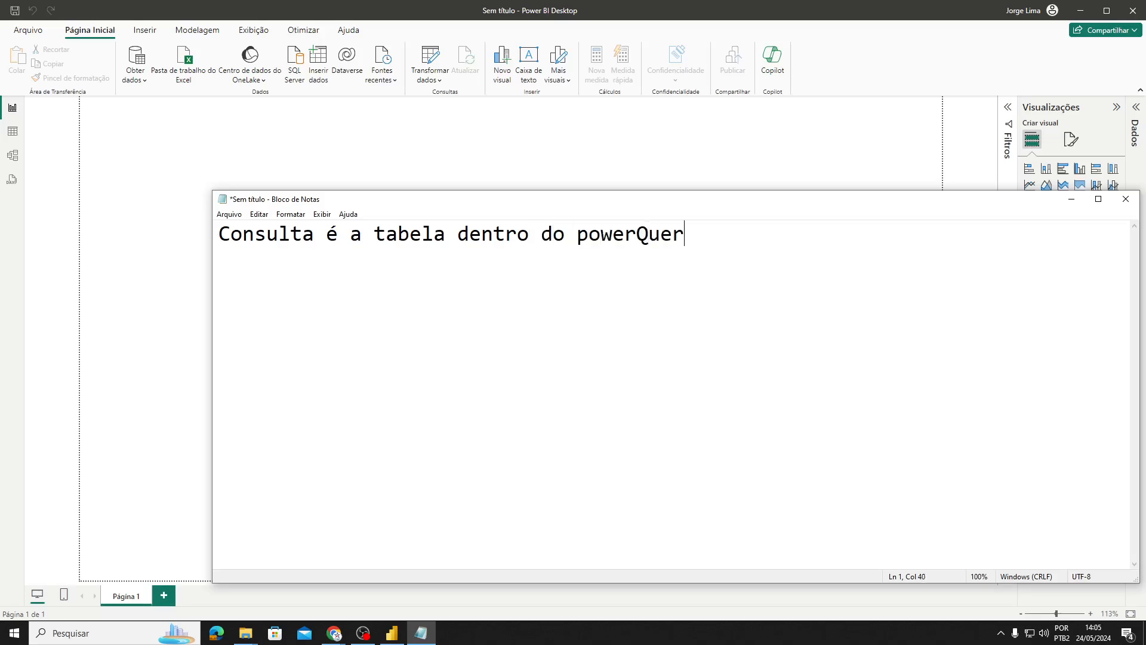
{"action": "type", "text": "y."}
- Add the note "ETL: Extração, leitura e tratamento de dados." after a blank line
{"action": "key", "text": "Return"}
{"action": "key", "text": "Return"}
{"action": "type", "text": "EY"}
{"action": "key", "text": "BackSpace"}
{"action": "type", "text": "TL: Extrr"}
{"action": "key", "text": "BackSpace"}
{"action": "type", "text": "ação, "}
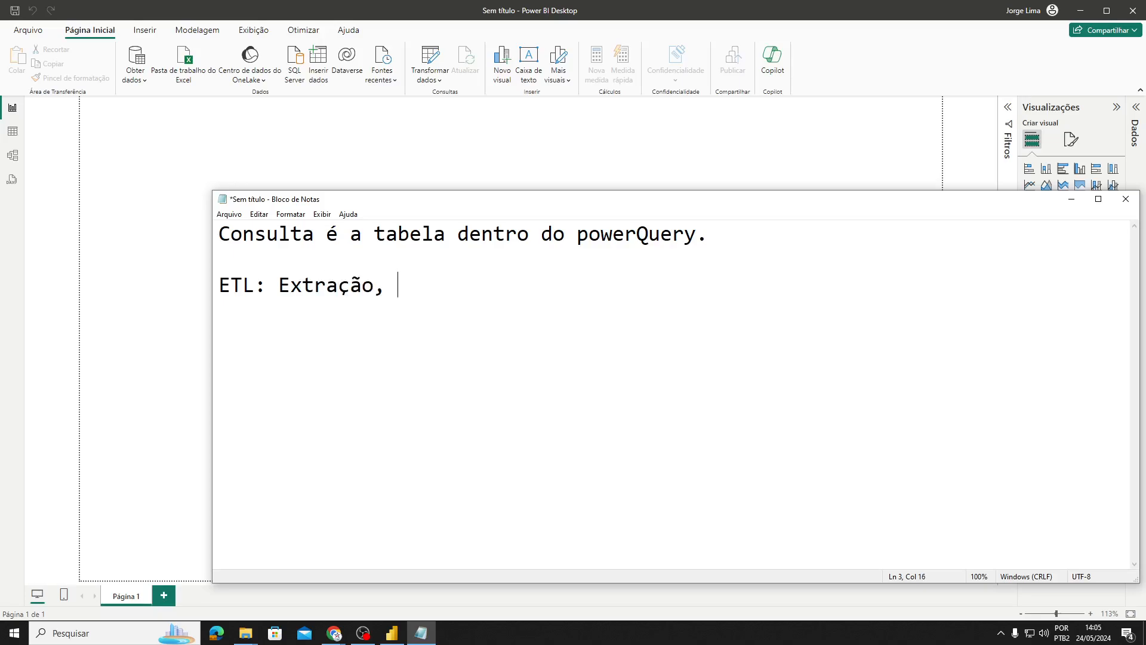
{"action": "type", "text": "leitura e tratamento"}
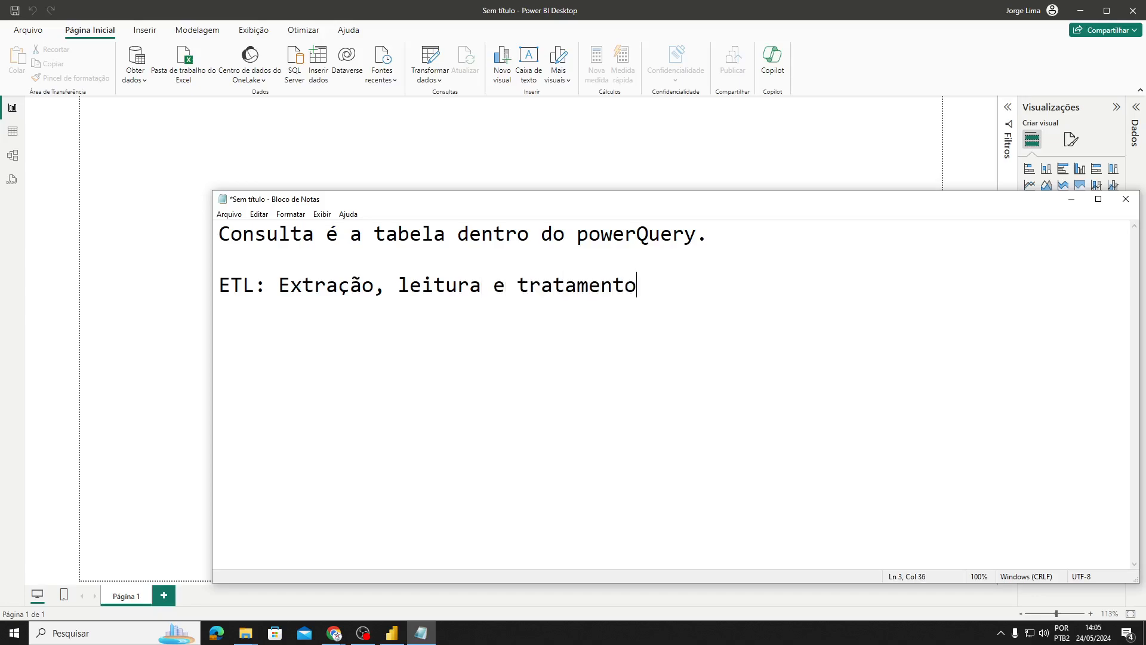
{"action": "type", "text": " de dados"}
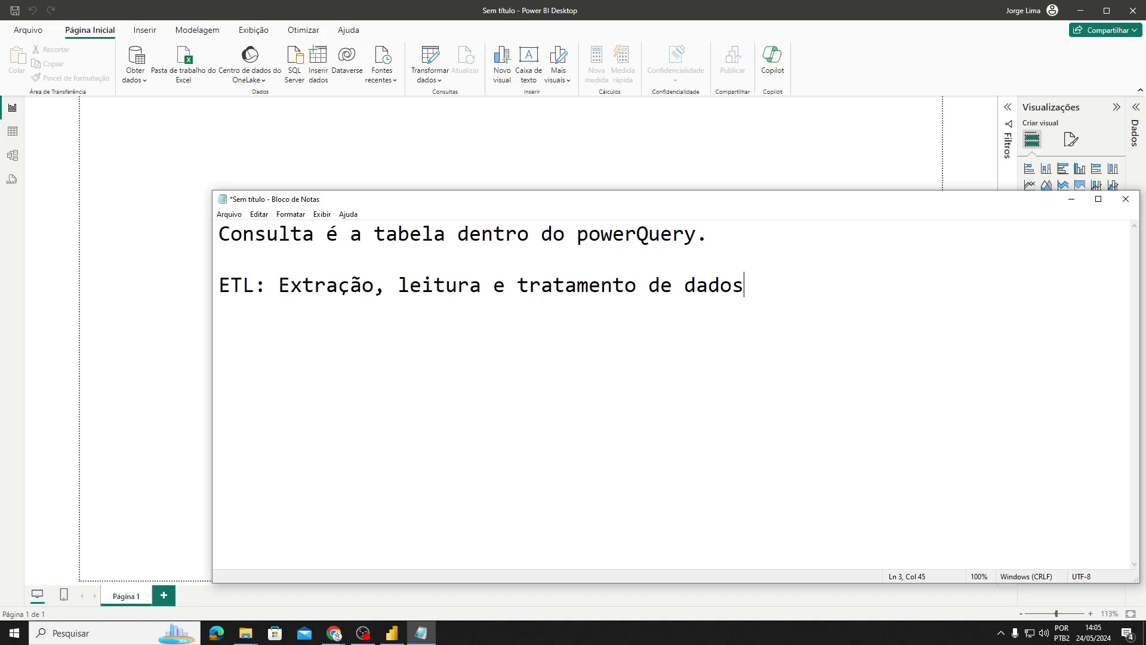
{"action": "type", "text": "."}
- Add the note "Obs: o power BI não é um program de base de dados." after a blank line and minimize the notes
{"action": "key", "text": "Return"}
{"action": "key", "text": "Return"}
{"action": "type", "text": "Obs: o power"}
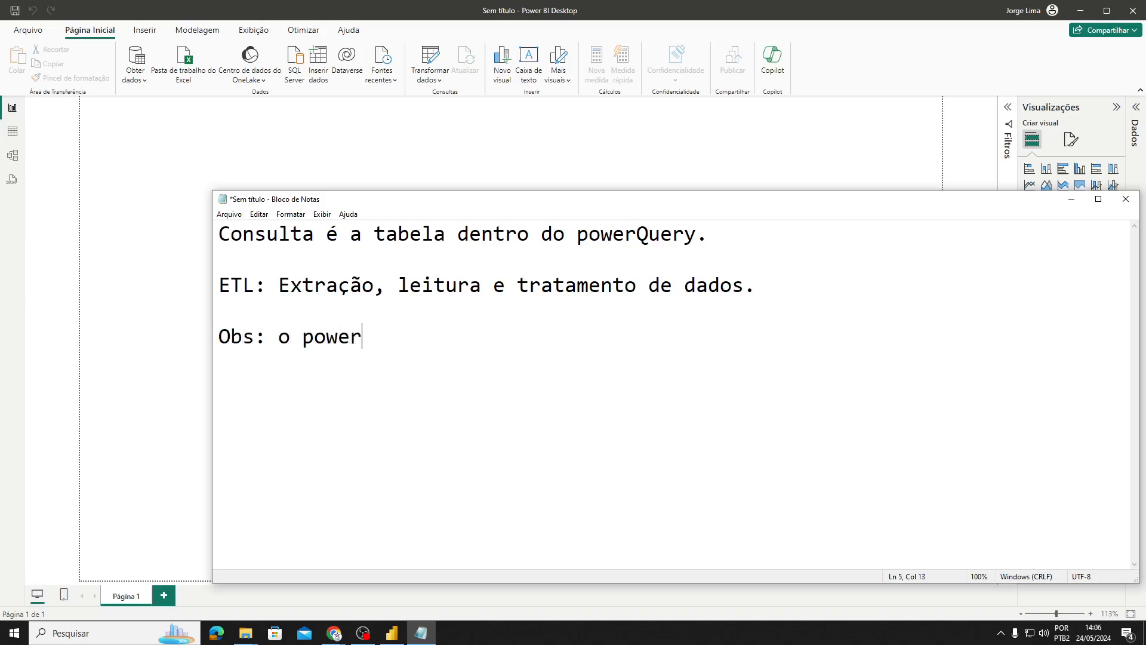
{"action": "type", "text": " BI não é um progr"}
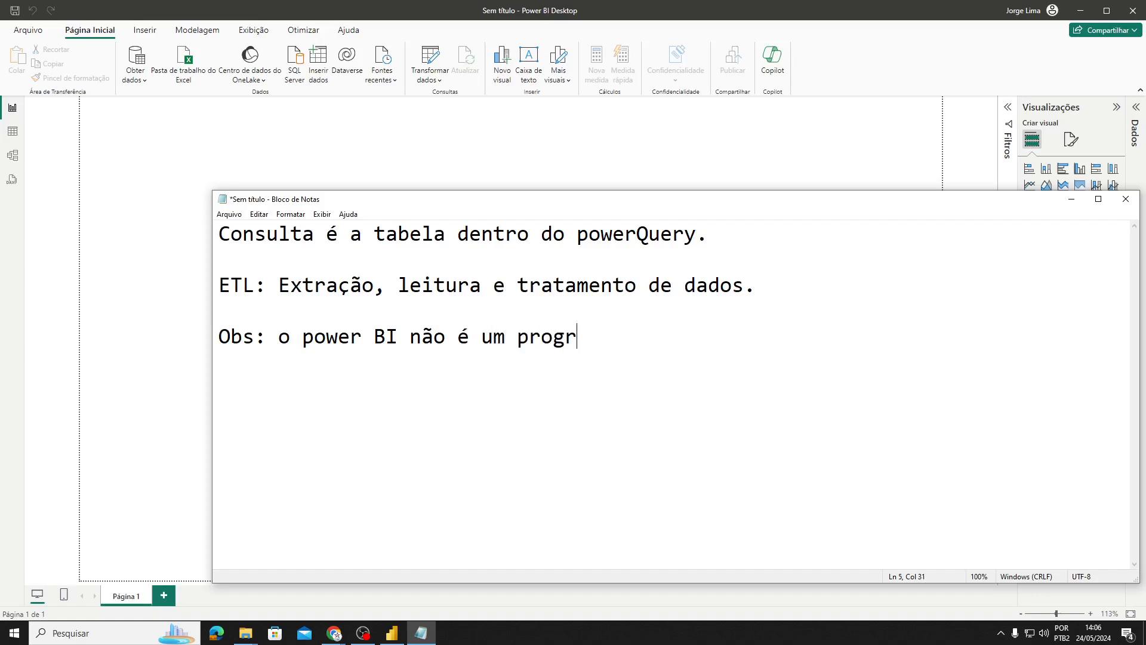
{"action": "type", "text": "am de ba"}
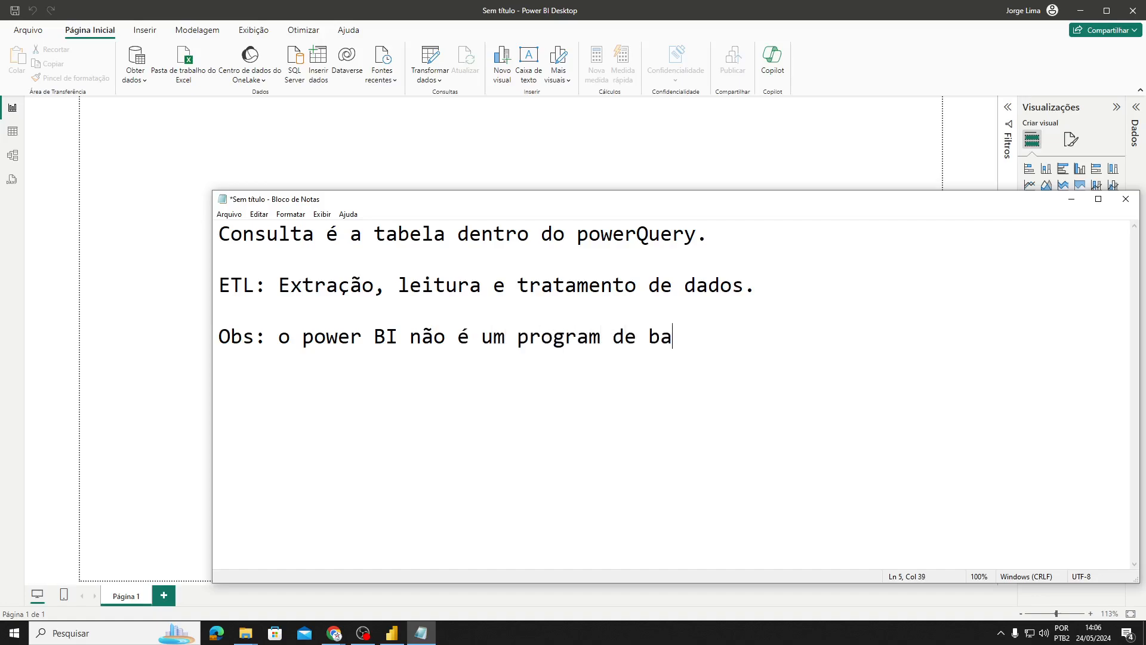
{"action": "type", "text": "se de dad"}
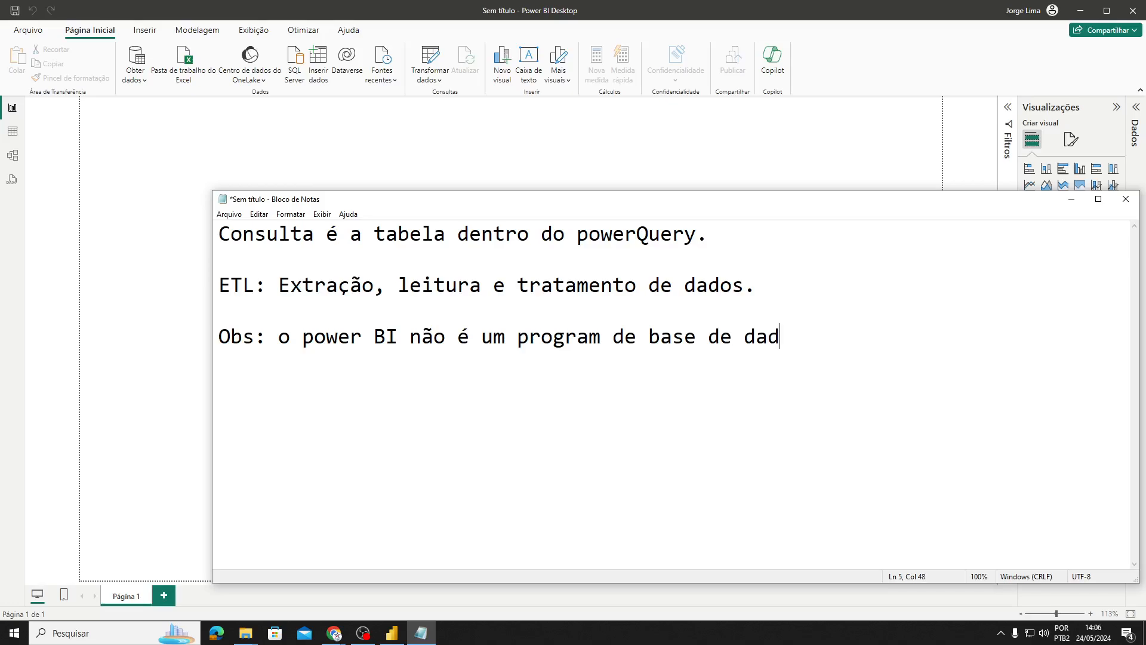
{"action": "type", "text": "os."}
{"action": "left_click_drag", "start_coordinate": [939, 203], "coordinate": [801, 188]}
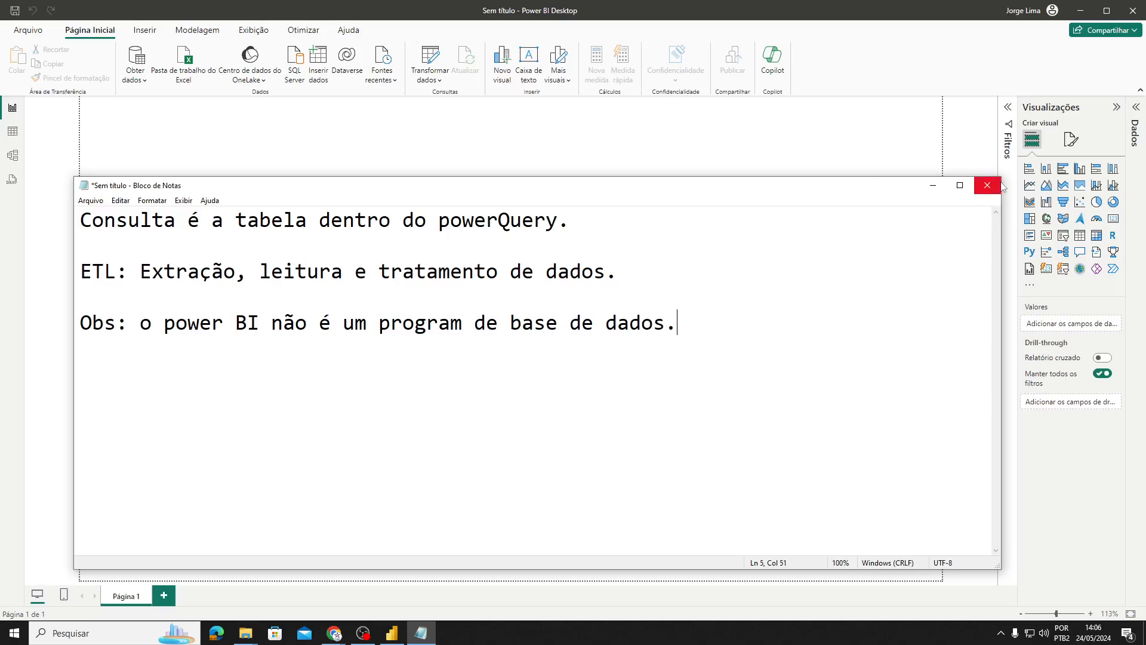
{"action": "left_click", "coordinate": [933, 186]}
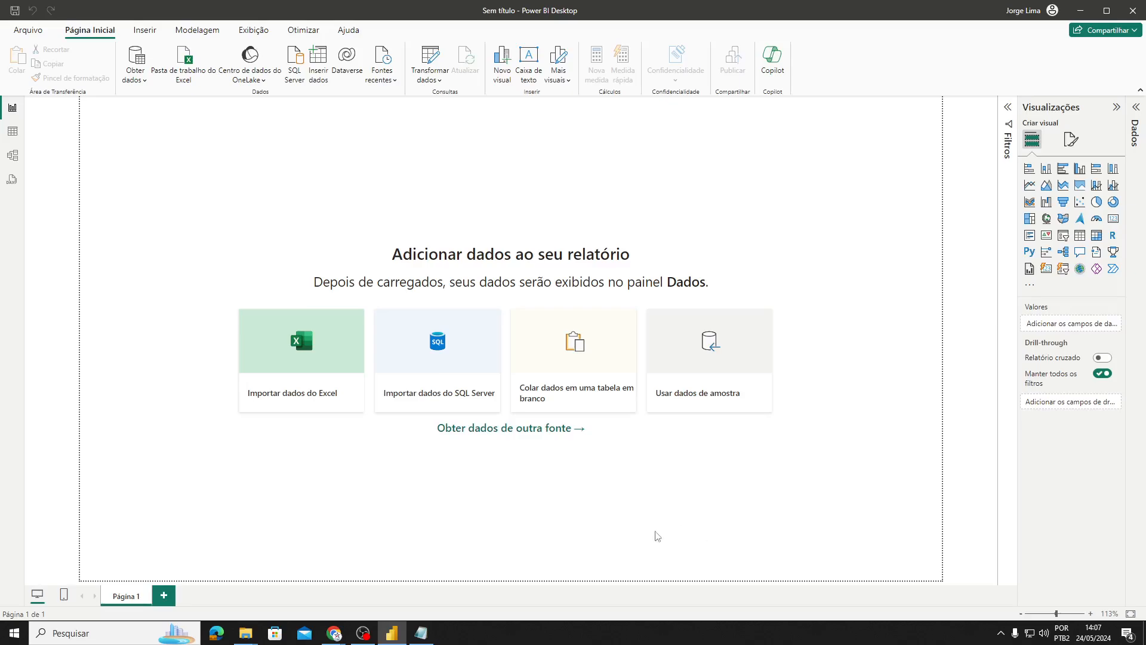
- Reopen the Notepad notes, add "Visual dentro do PowerBI são os gráficos." after a blank line, and minimize them again
{"action": "left_click", "coordinate": [421, 633]}
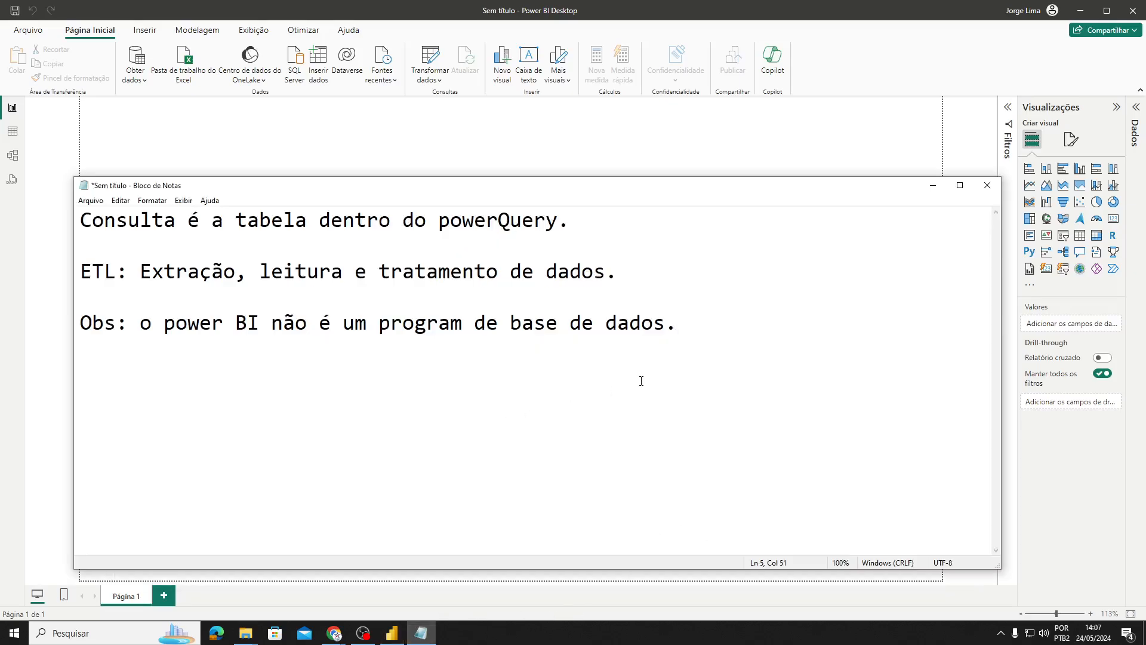
{"action": "key", "text": "Return"}
{"action": "key", "text": "Return"}
{"action": "type", "text": "Visual de"}
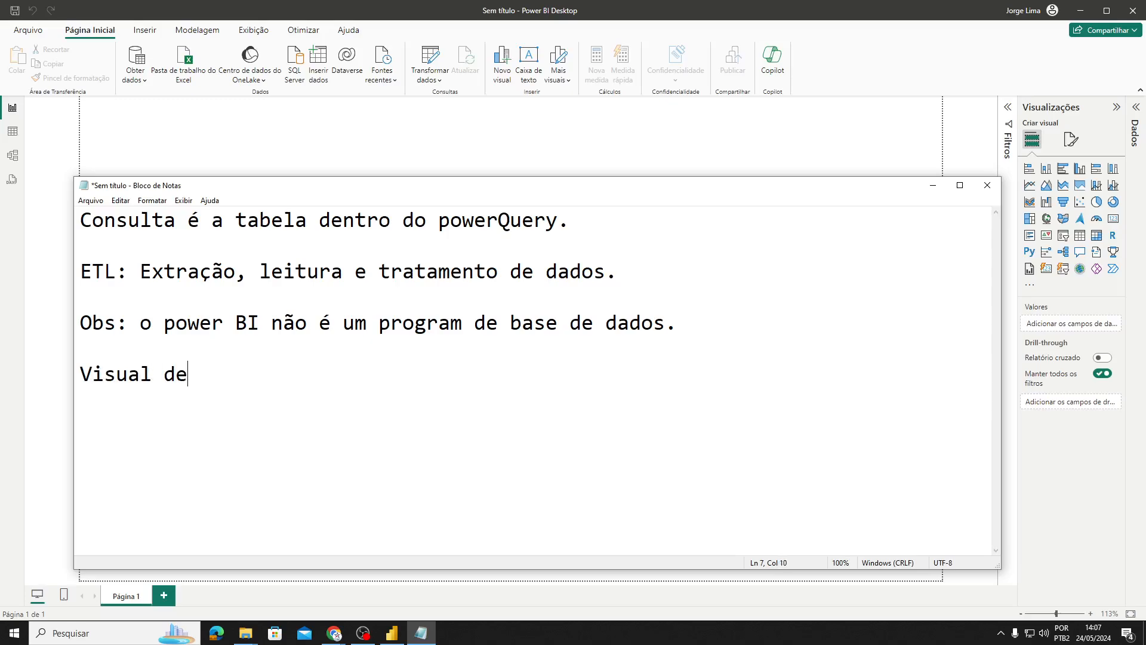
{"action": "type", "text": "ntro do Power"}
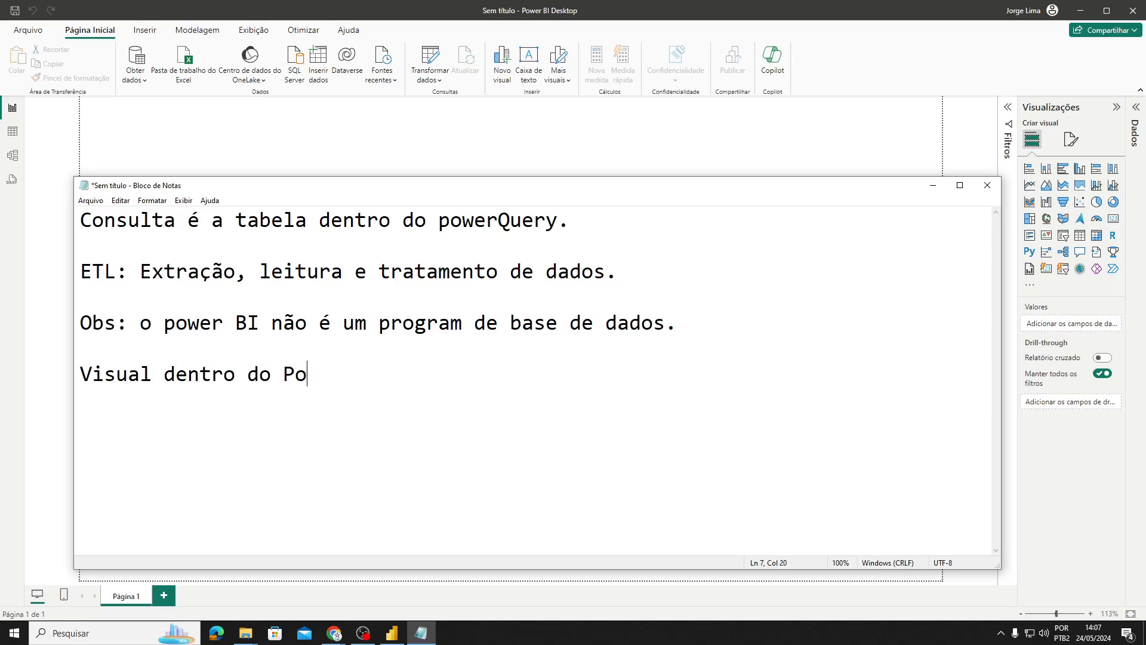
{"action": "type", "text": "é"}
{"action": "key", "text": "BackSpace"}
{"action": "key", "text": "BackSpace"}
{"action": "type", "text": "são os gráficos."}
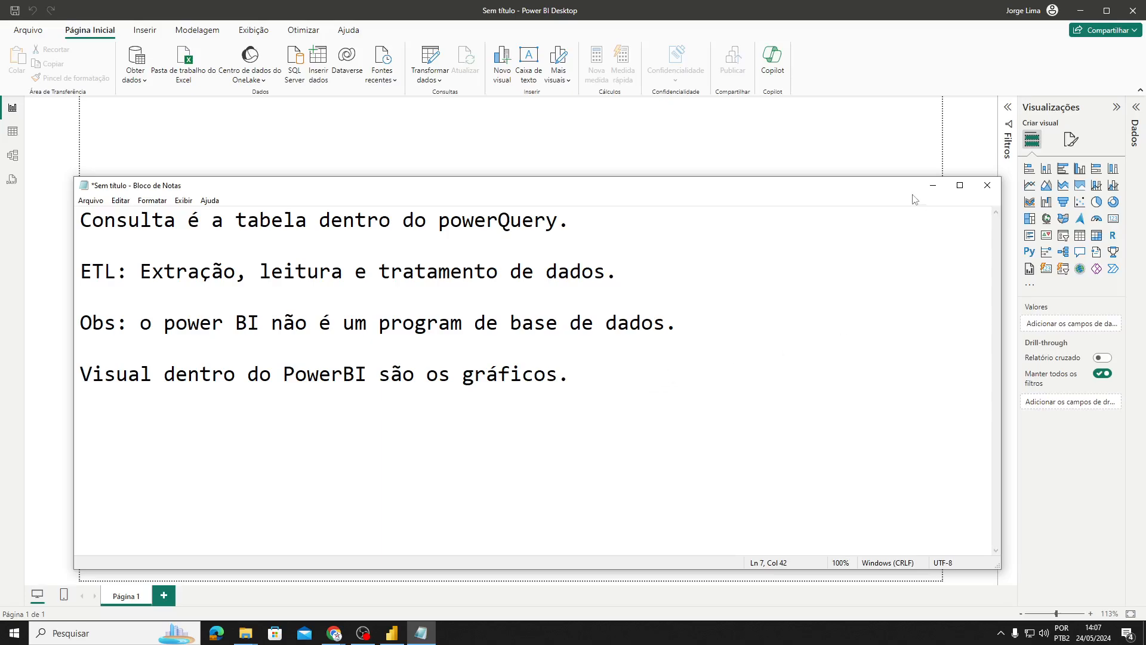
{"action": "left_click", "coordinate": [931, 186]}
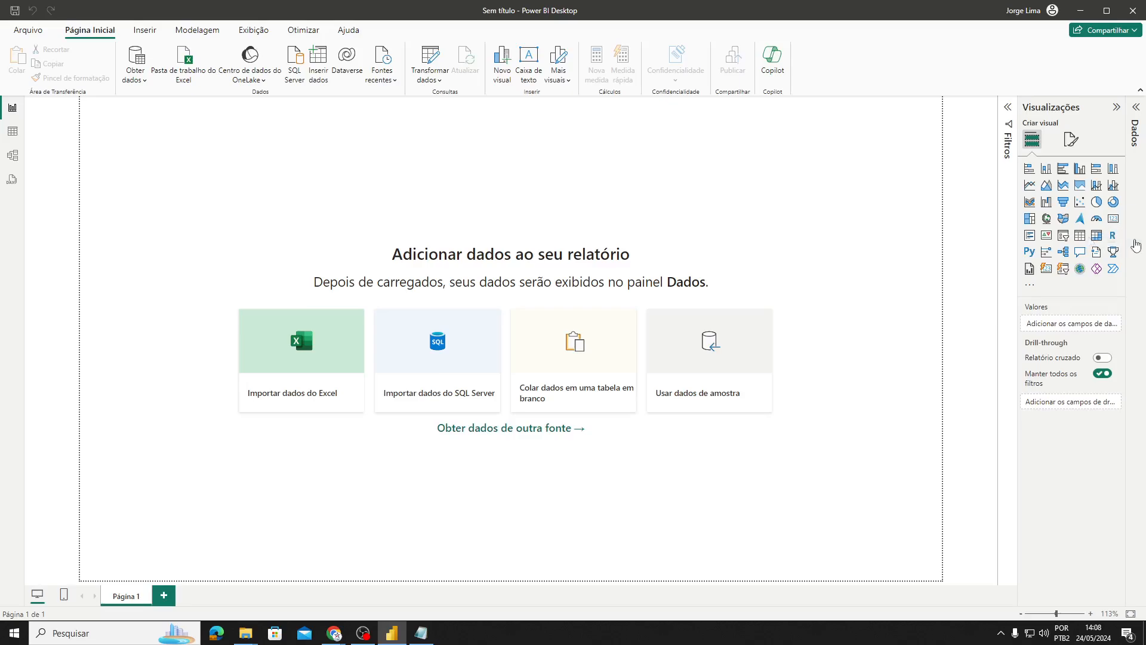
- Show the report's data list and look through the insert, modelling, view and optimization commands before returning to the home commands
{"action": "left_click", "coordinate": [1137, 109]}
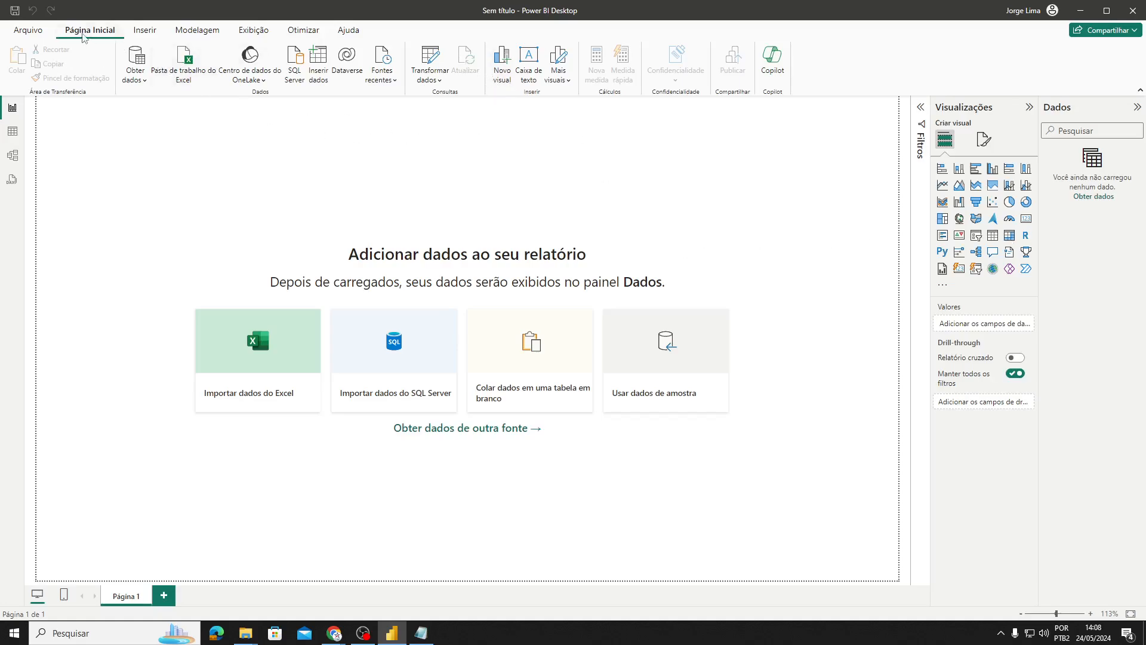
{"action": "left_click", "coordinate": [144, 37]}
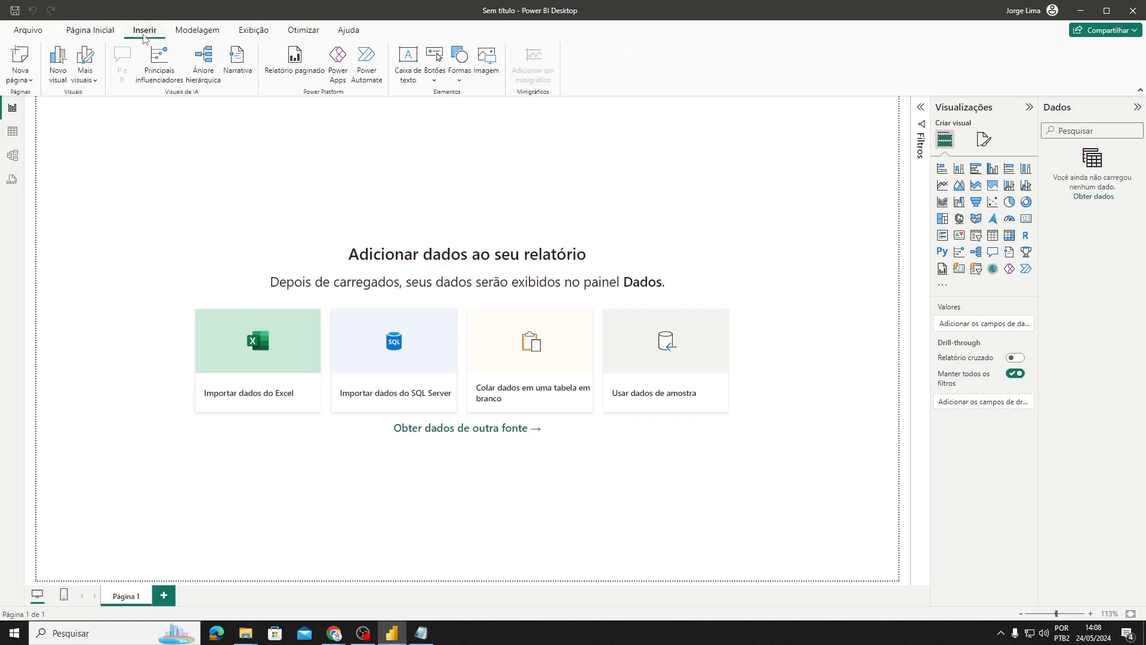
{"action": "left_click", "coordinate": [199, 35]}
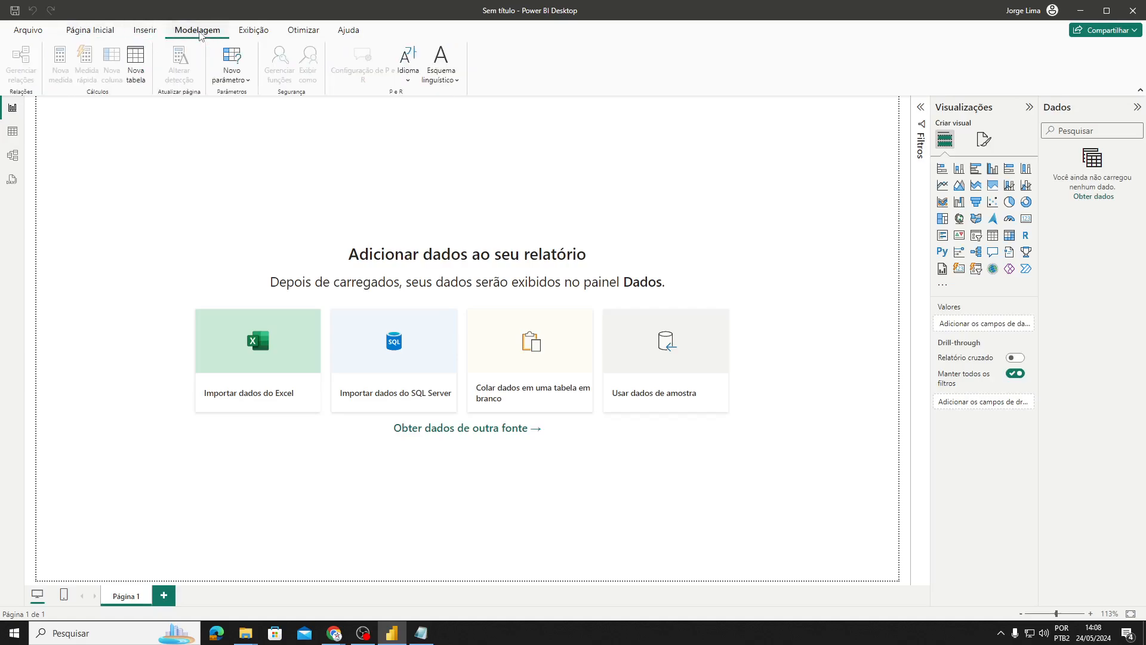
{"action": "left_click", "coordinate": [253, 36]}
{"action": "left_click", "coordinate": [303, 36]}
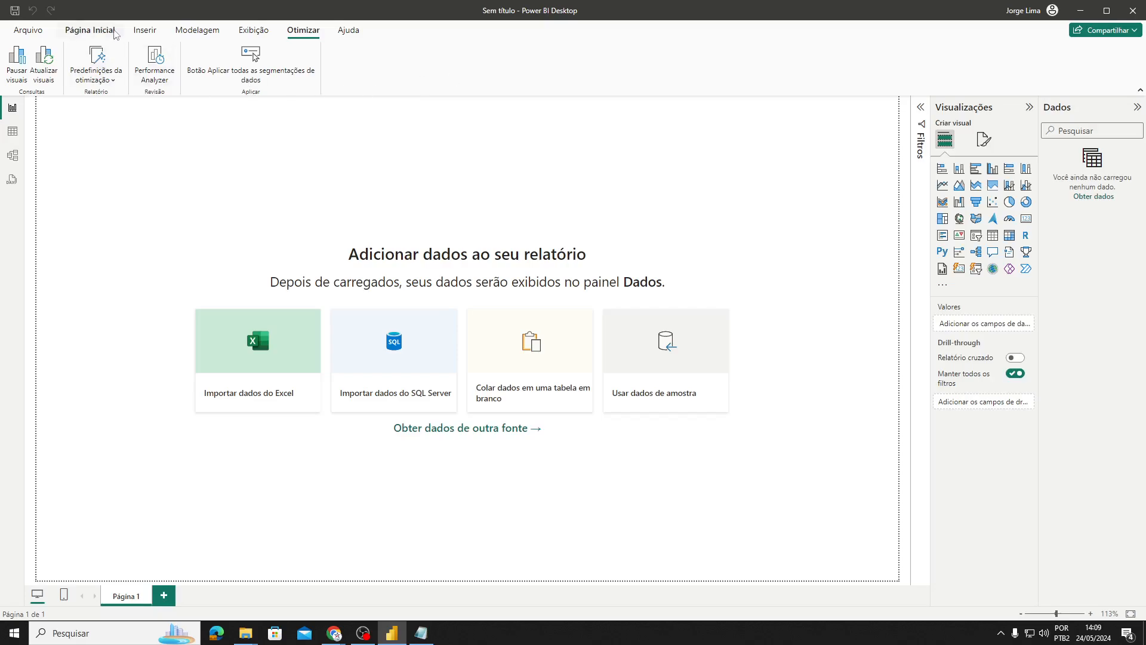
{"action": "left_click", "coordinate": [93, 33]}
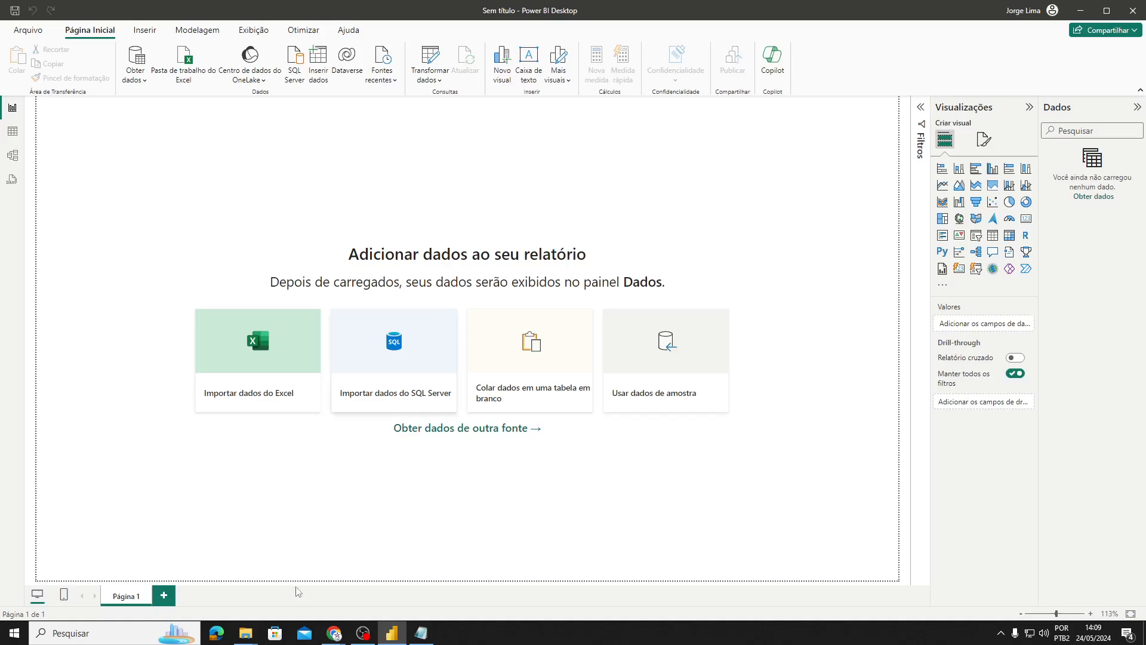
- Open Base Devoluções.xlsx from "PowerBi - Treinamento Professores 2024\Aula 01 - Modelagem de dados" on drive D: to examine its data
{"action": "mouse_move", "coordinate": [246, 635]}
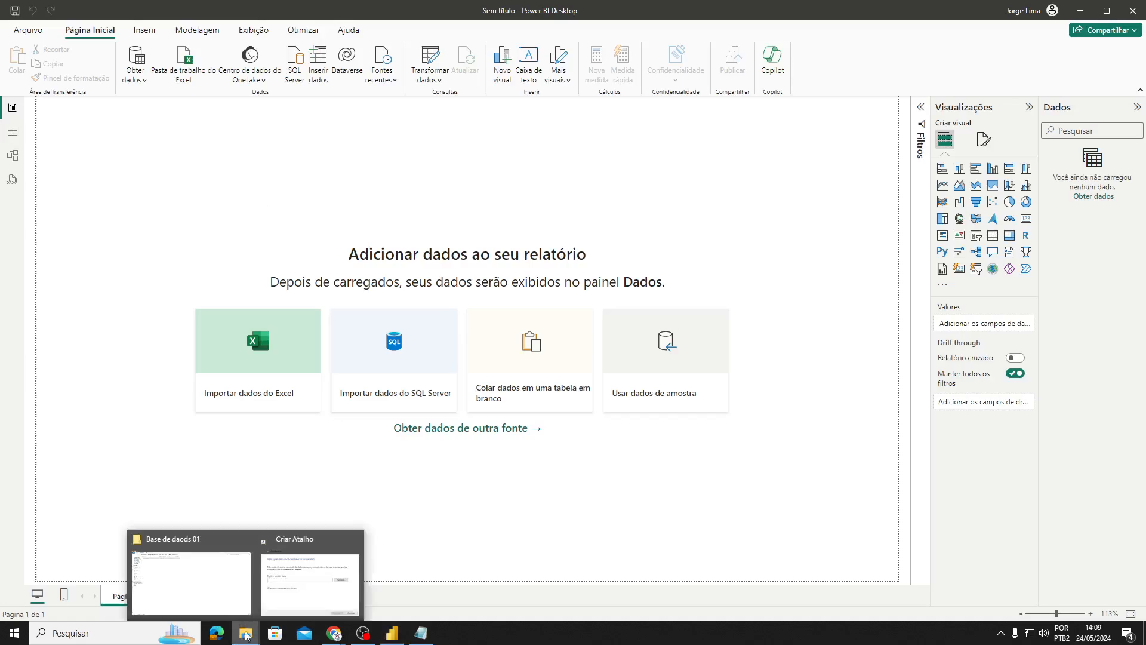
{"action": "left_click", "coordinate": [225, 583]}
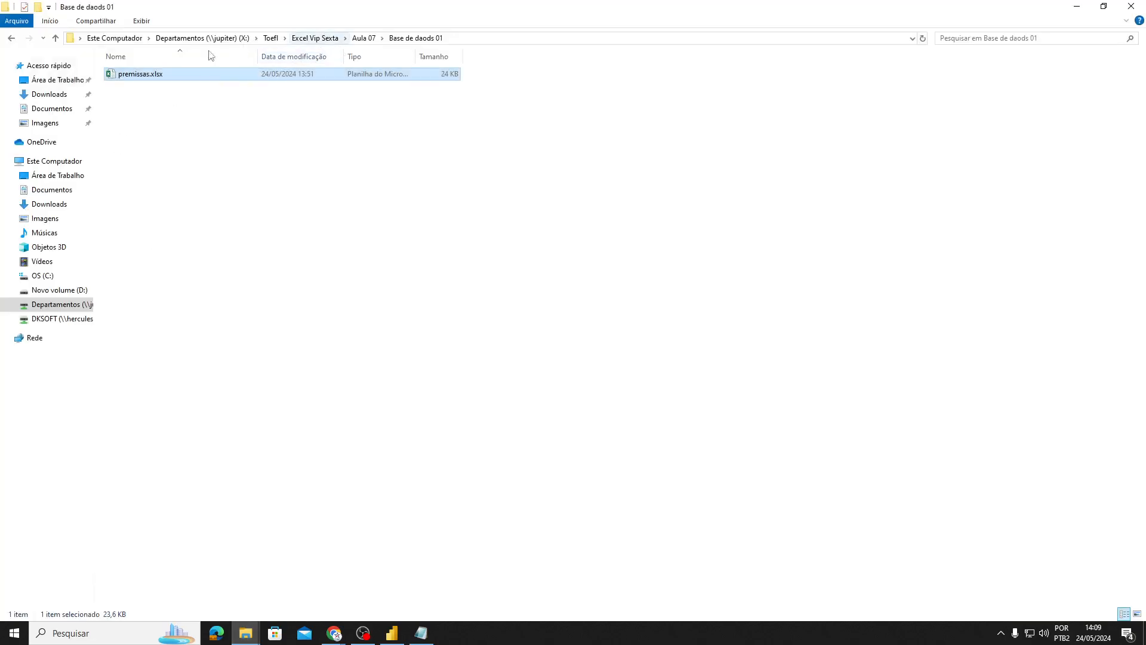
{"action": "left_click", "coordinate": [74, 291]}
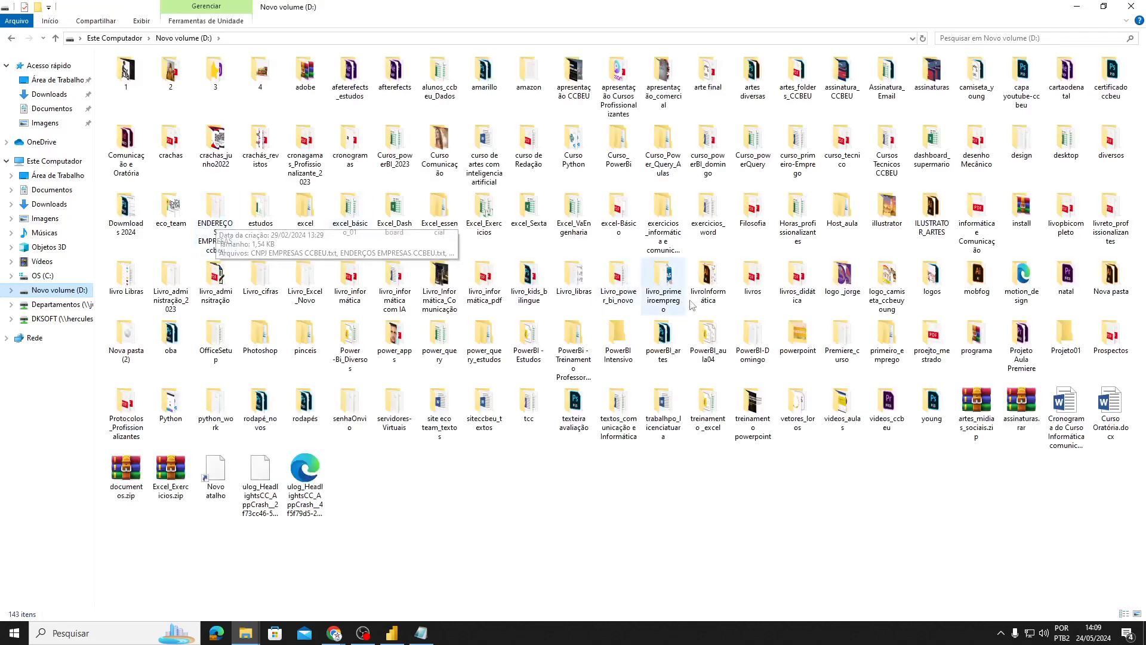
{"action": "double_click", "coordinate": [573, 338]}
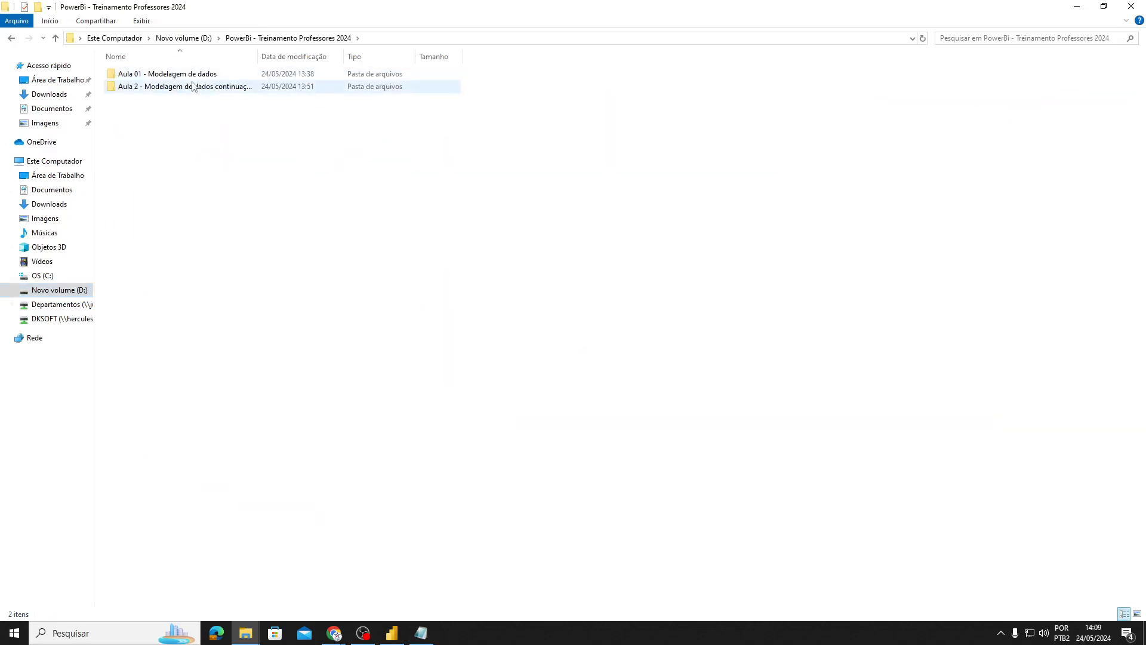
{"action": "double_click", "coordinate": [193, 78]}
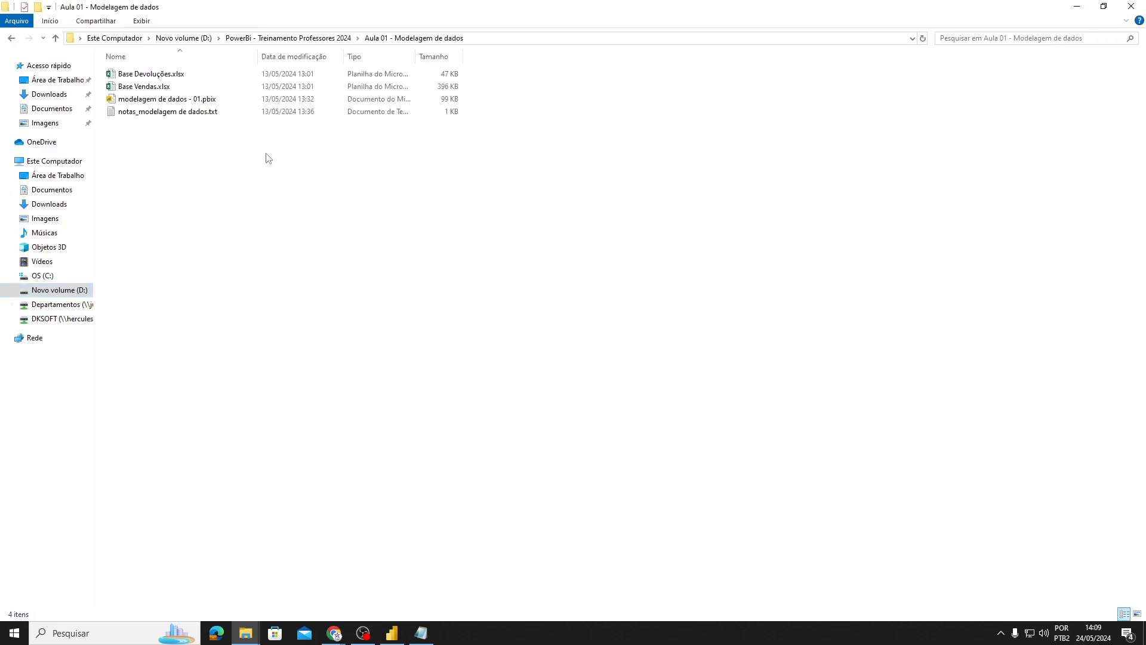
{"action": "double_click", "coordinate": [169, 75]}
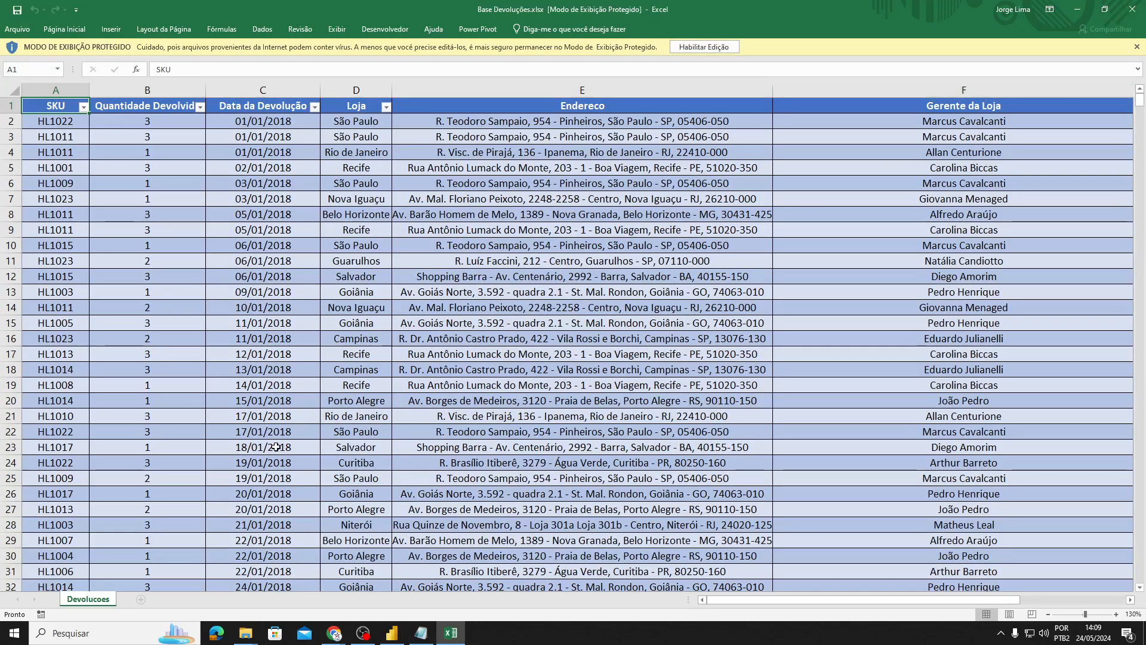
- Open Base Vendas.xlsx from the same Aula 01 folder, examine its sales table and close the workbook
{"action": "mouse_move", "coordinate": [253, 639]}
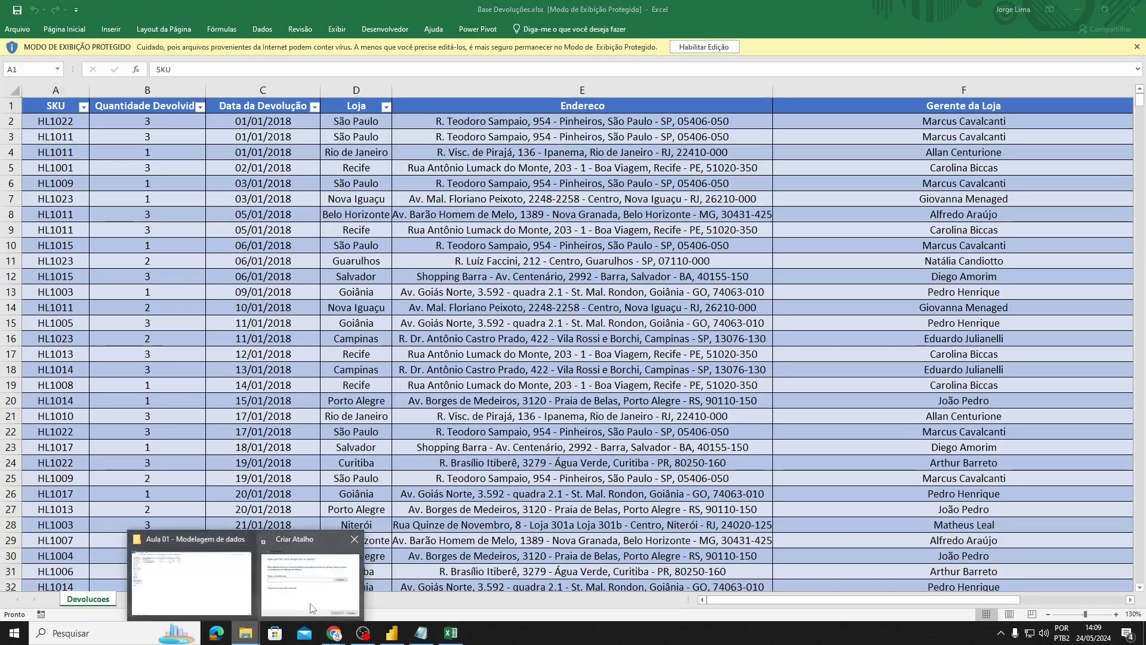
{"action": "left_click", "coordinate": [214, 606]}
{"action": "double_click", "coordinate": [151, 75]}
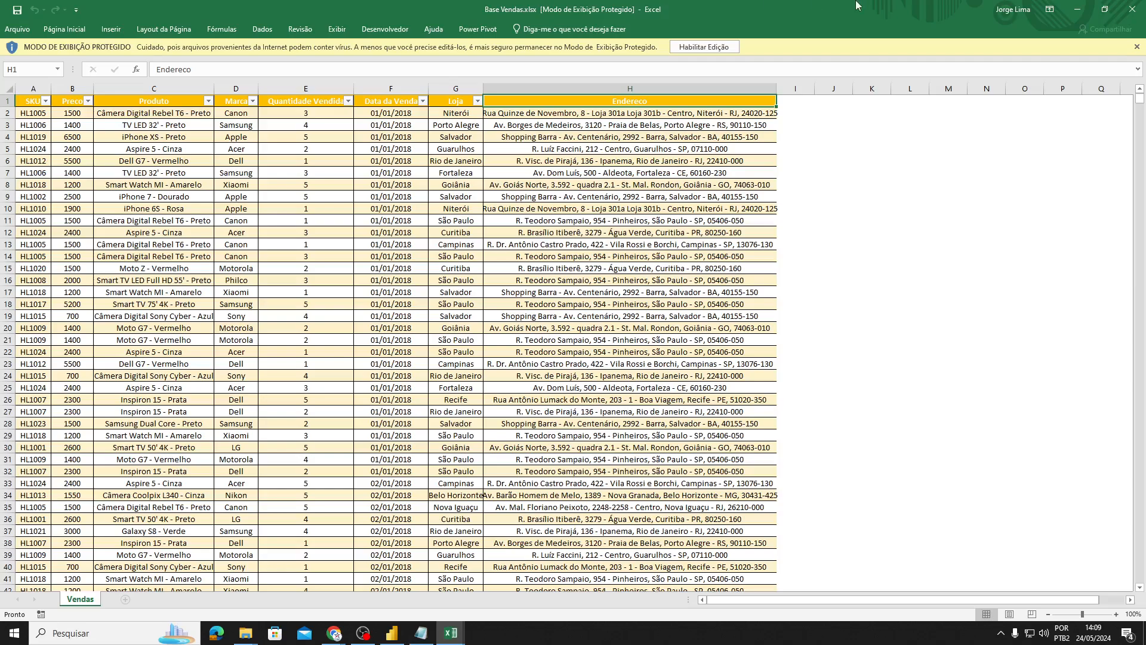
{"action": "left_click", "coordinate": [1133, 13]}
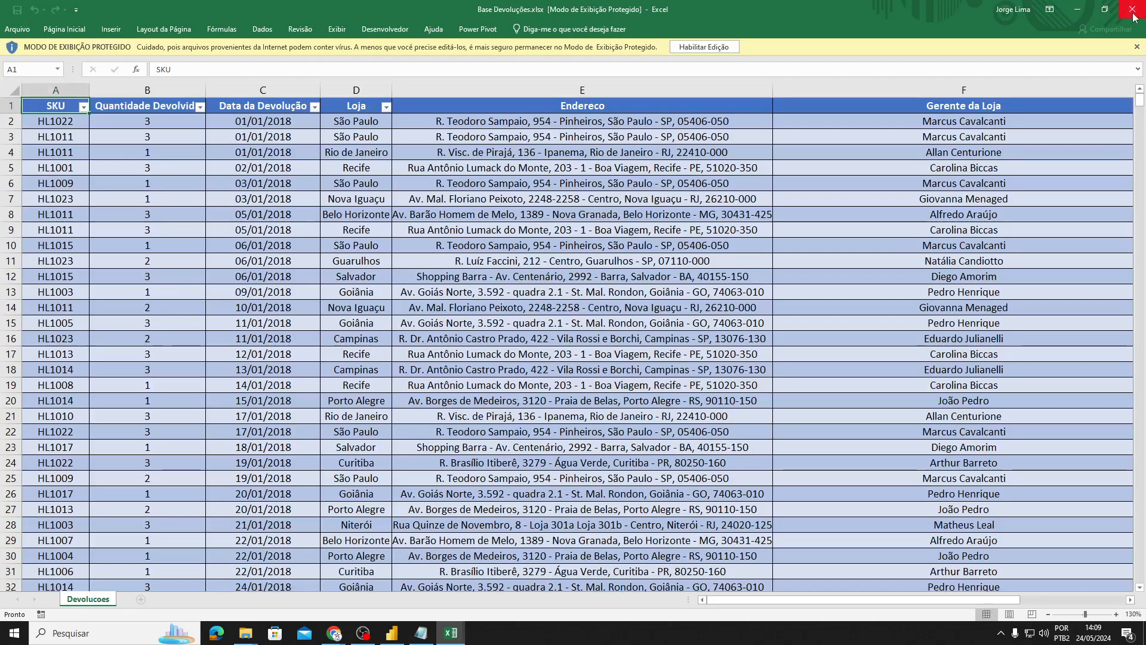
- Close the returns workbook, switch to Power BI Desktop and browse for an Excel import in "PowerBi - Treinamento Professores 2024\Aula 01 - Modelagem de dados" on drive D:
{"action": "left_click", "coordinate": [1134, 13]}
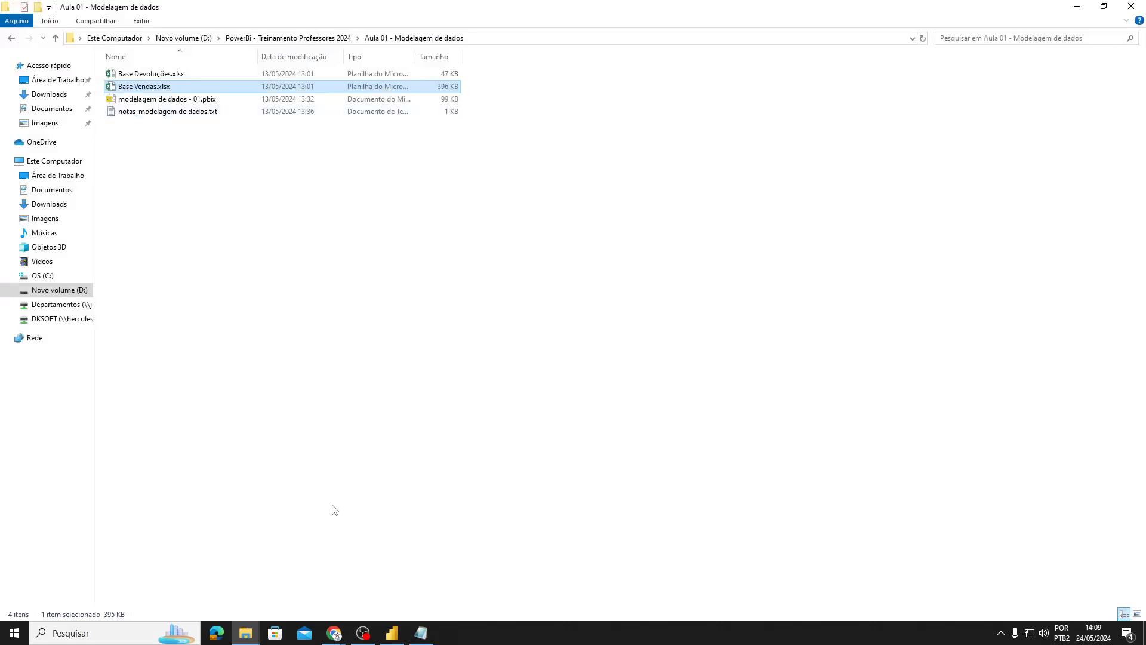
{"action": "left_click", "coordinate": [392, 632]}
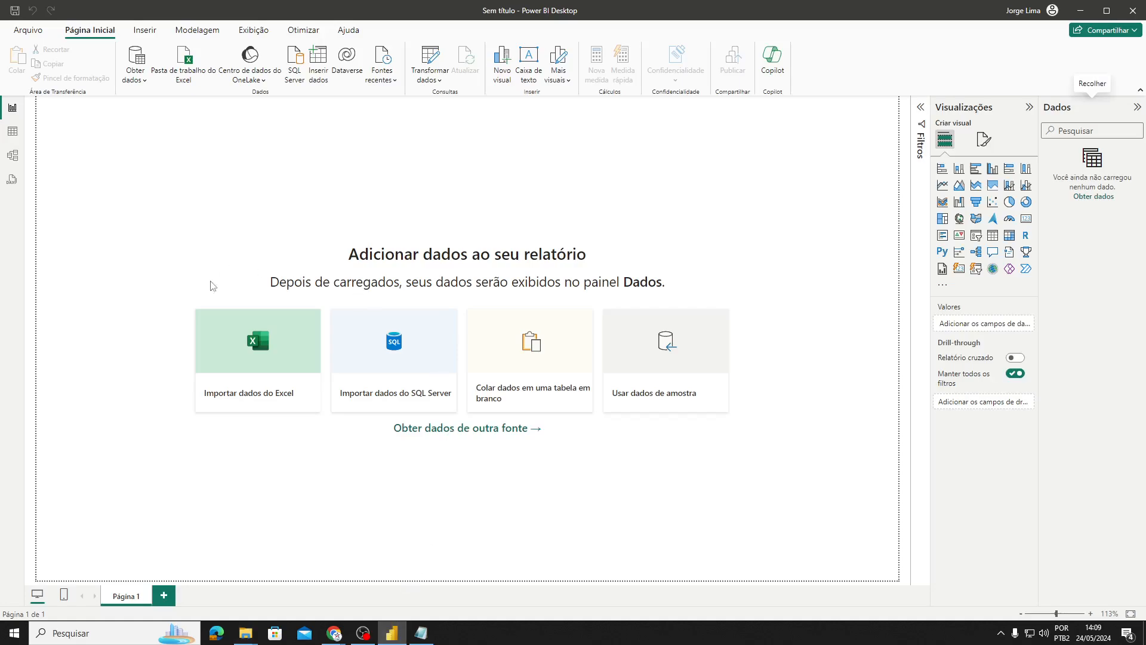
{"action": "left_click", "coordinate": [262, 347]}
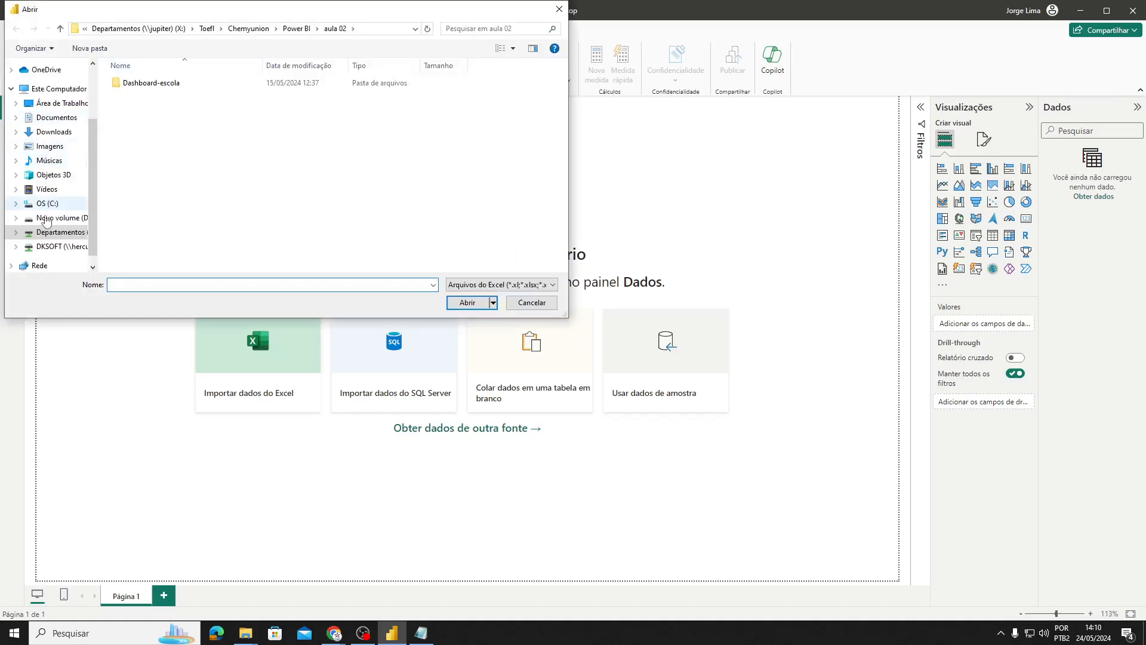
{"action": "left_click", "coordinate": [73, 219]}
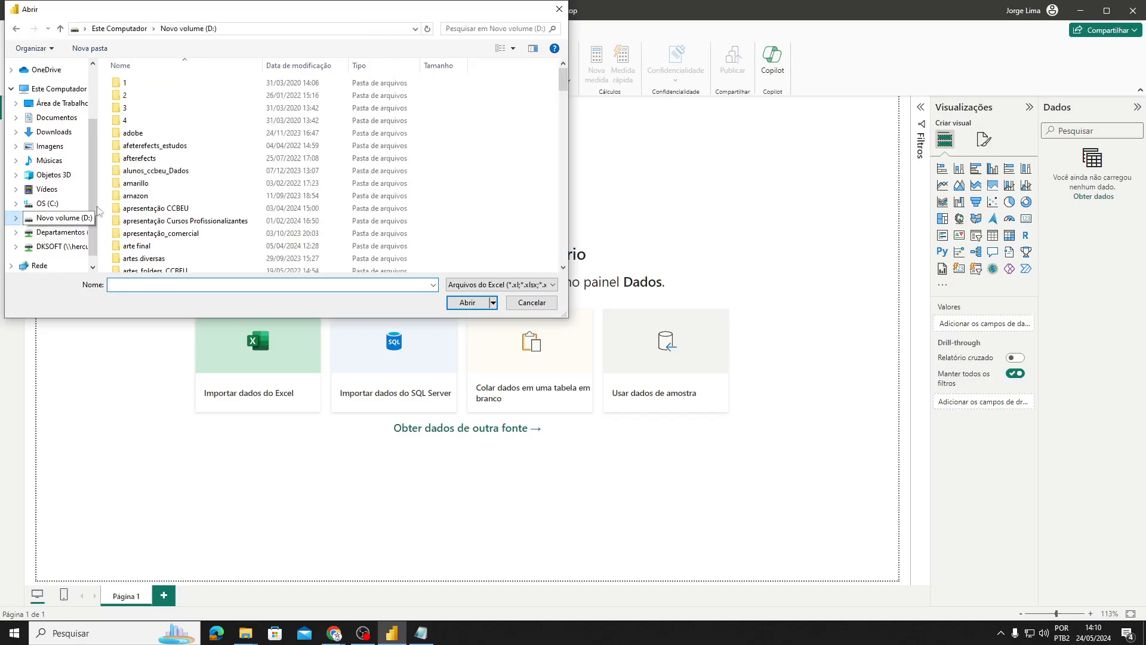
{"action": "scroll", "coordinate": [201, 146], "scroll_direction": "down", "scroll_amount": 4}
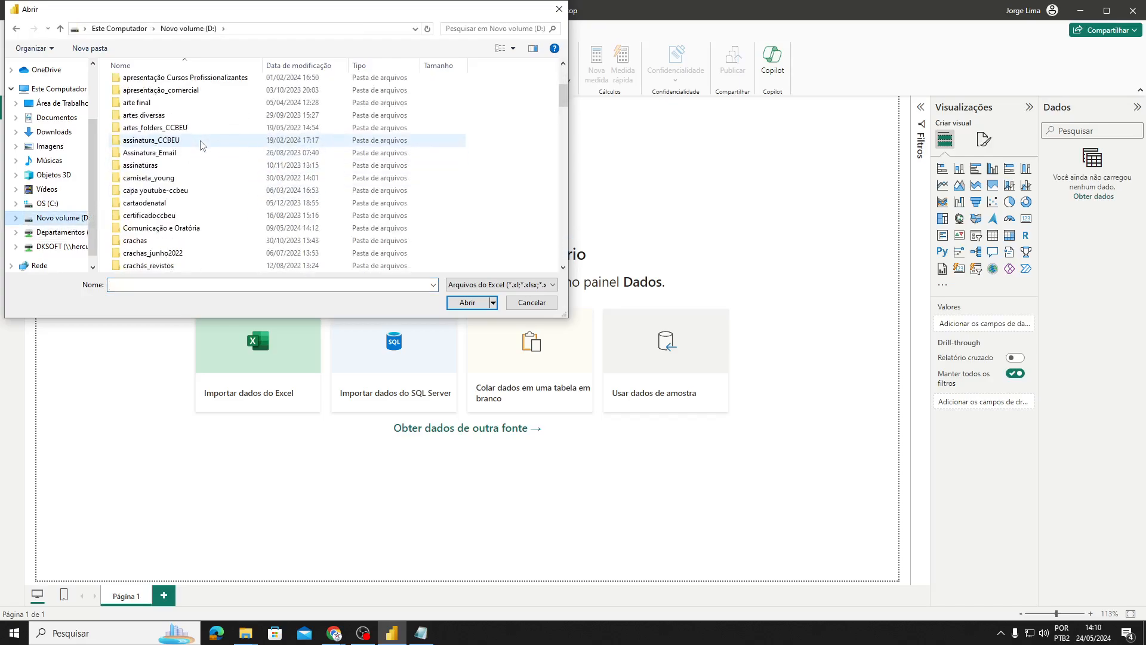
{"action": "scroll", "coordinate": [201, 146], "scroll_direction": "down", "scroll_amount": 7}
{"action": "scroll", "coordinate": [201, 145], "scroll_direction": "down", "scroll_amount": 15}
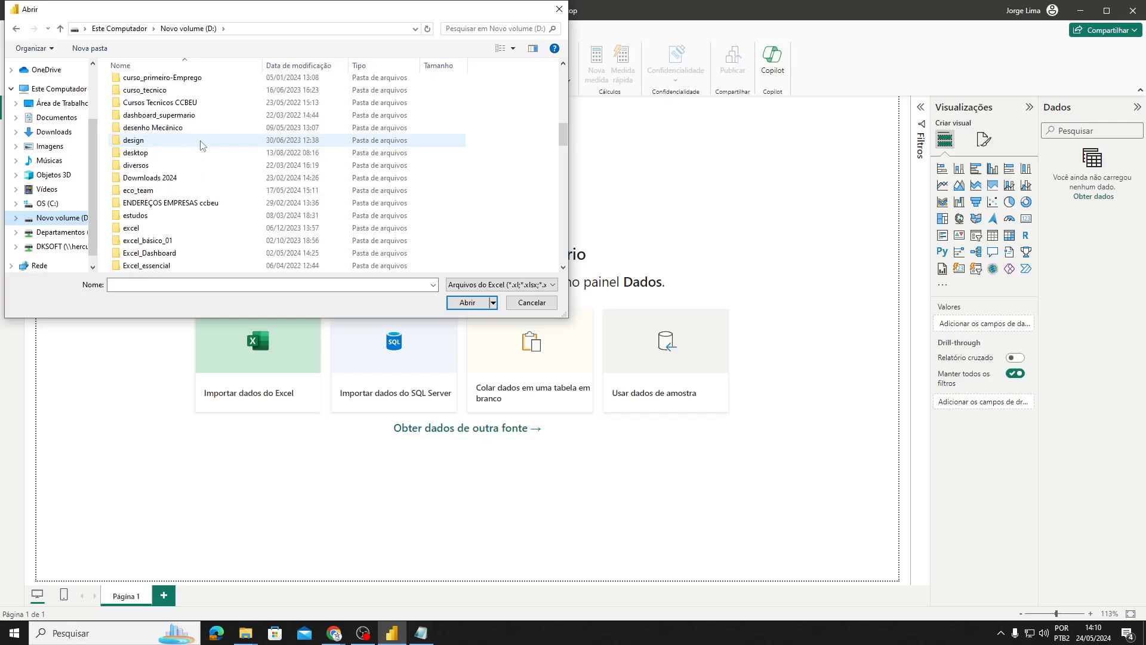
{"action": "scroll", "coordinate": [201, 146], "scroll_direction": "down", "scroll_amount": 3}
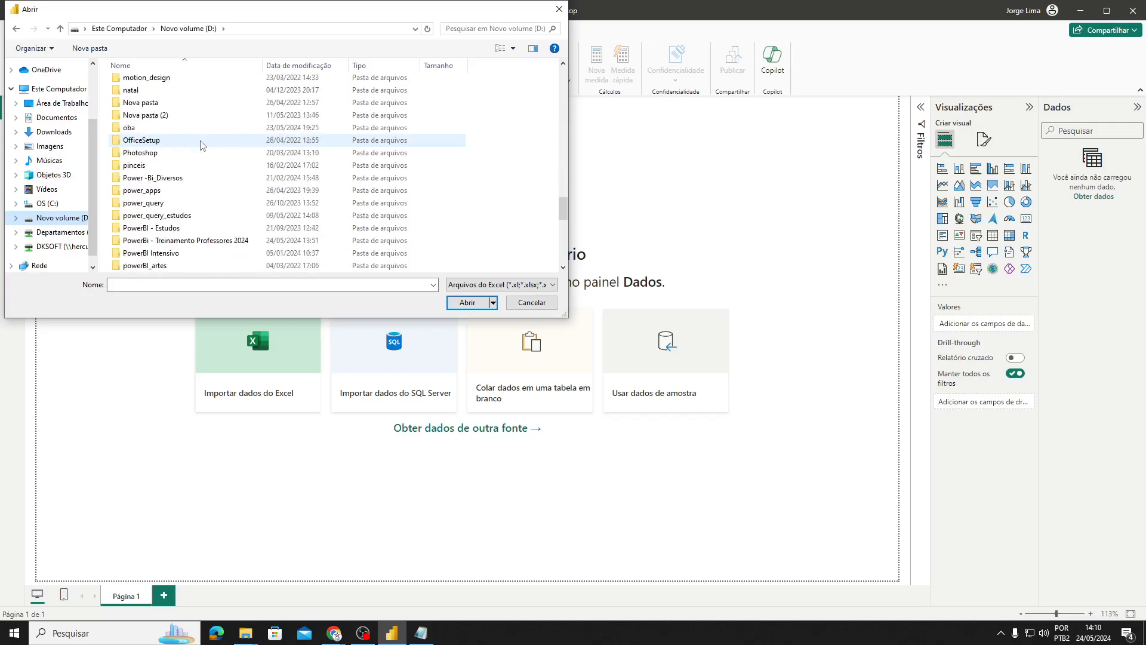
{"action": "double_click", "coordinate": [206, 232]}
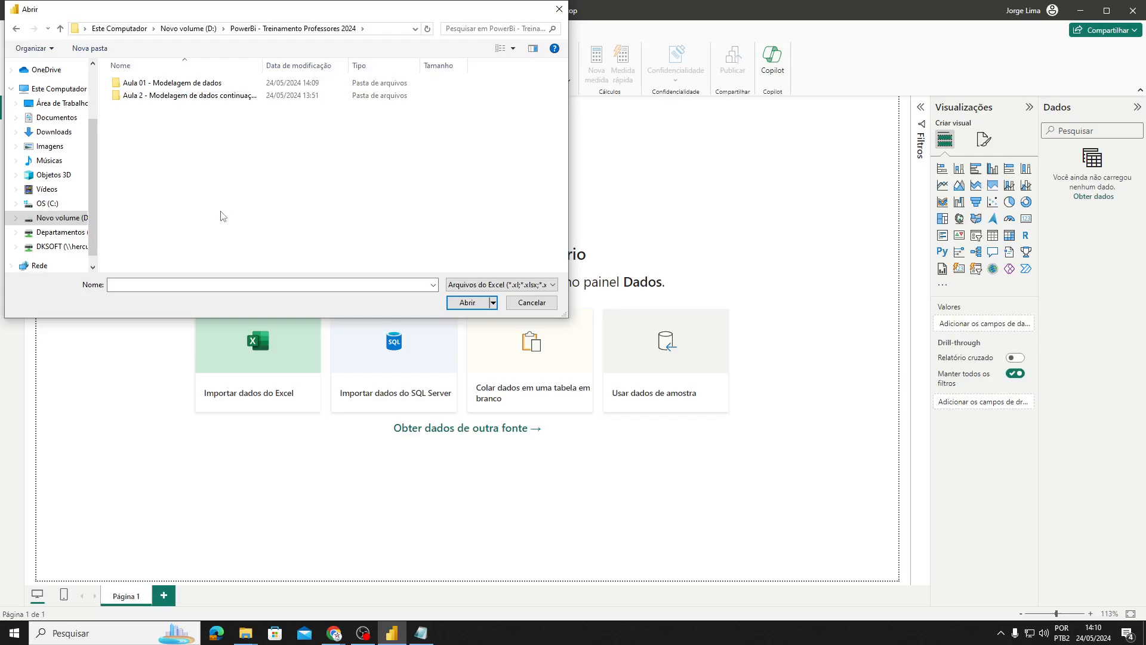
{"action": "double_click", "coordinate": [194, 87]}
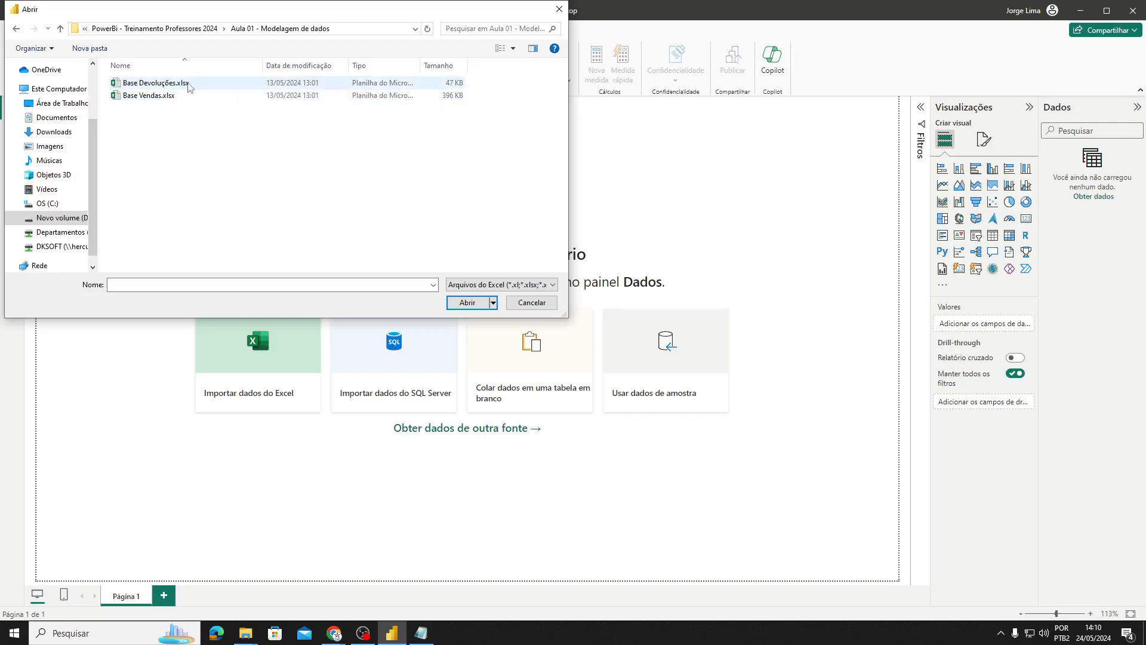
- Load the Devolucoes table from Base Devoluções.xlsx into the report
{"action": "double_click", "coordinate": [157, 83]}
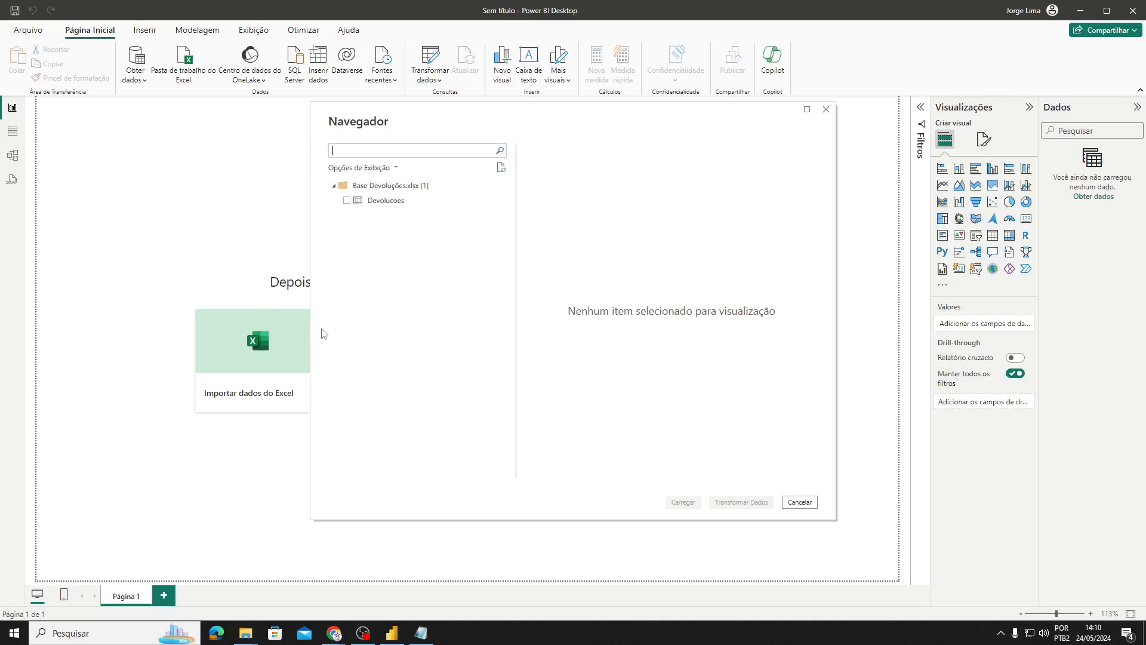
{"action": "left_click", "coordinate": [347, 201]}
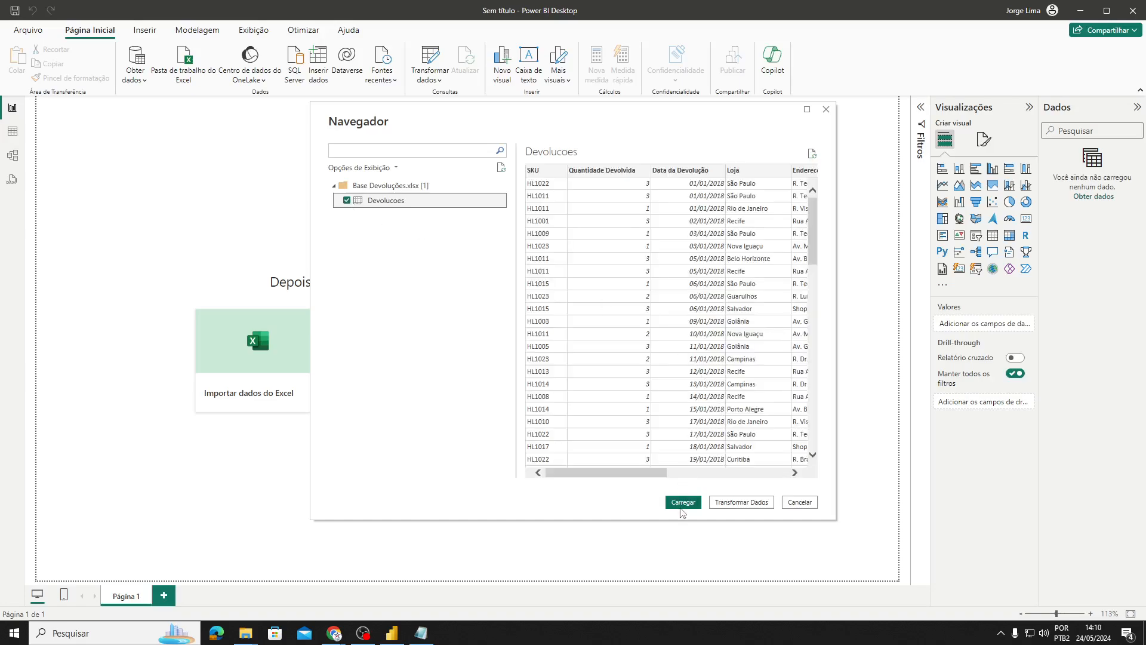
{"action": "left_click", "coordinate": [682, 502]}
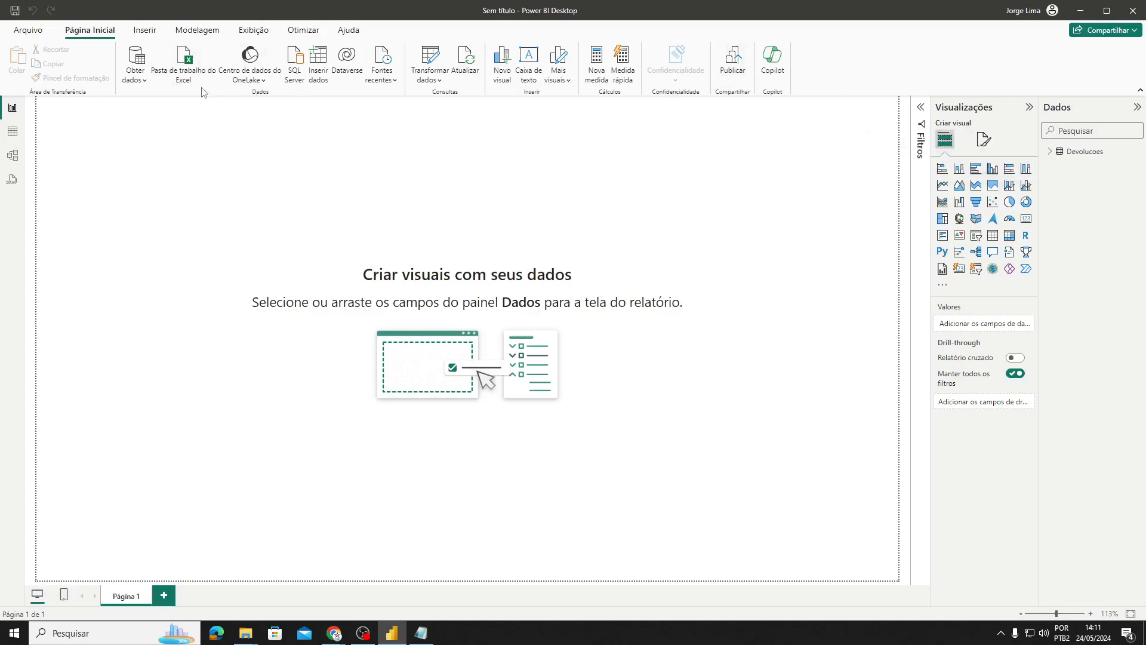
- Import the Vendas table from Base Vendas.xlsx in the same folder and load it into the report
{"action": "left_click", "coordinate": [189, 78]}
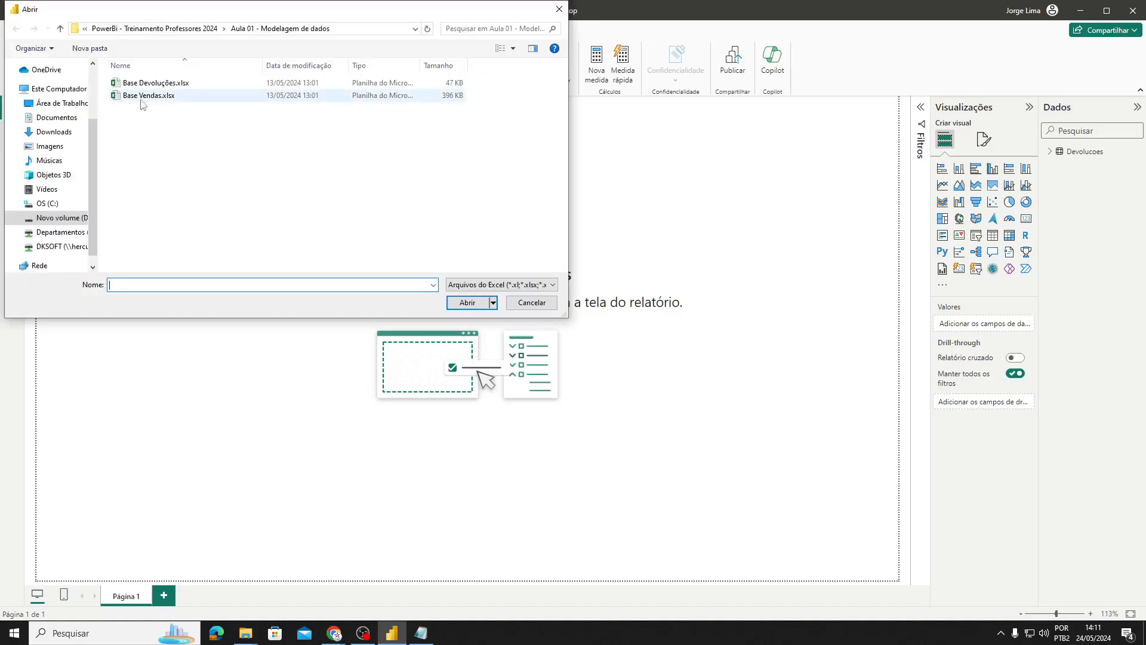
{"action": "double_click", "coordinate": [143, 97]}
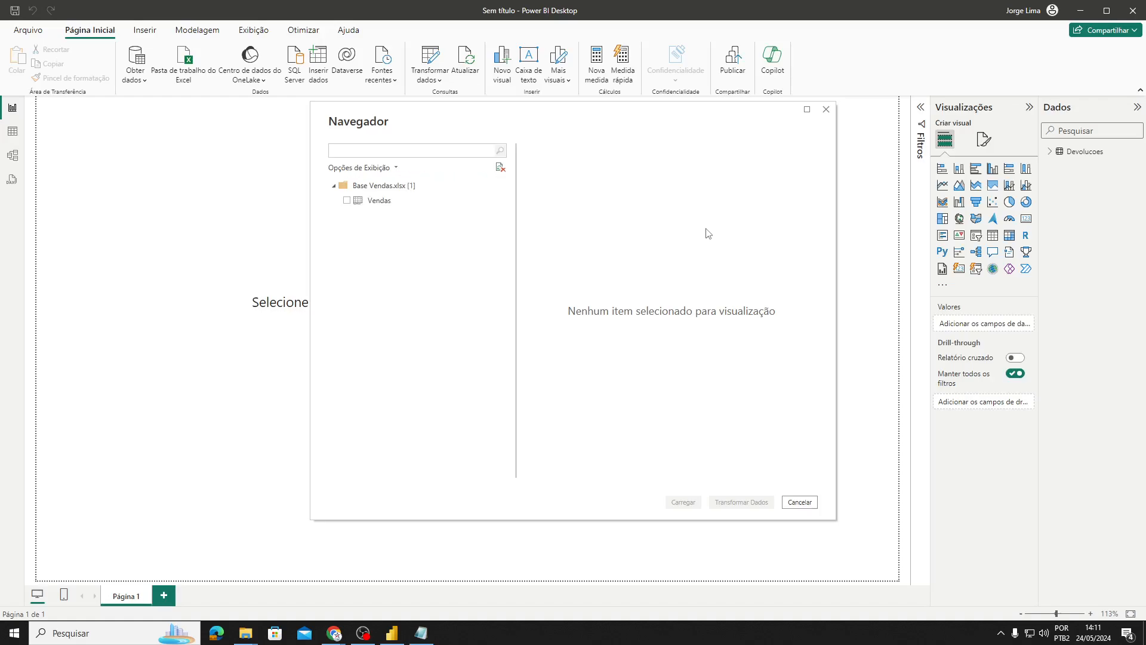
{"action": "left_click", "coordinate": [383, 203]}
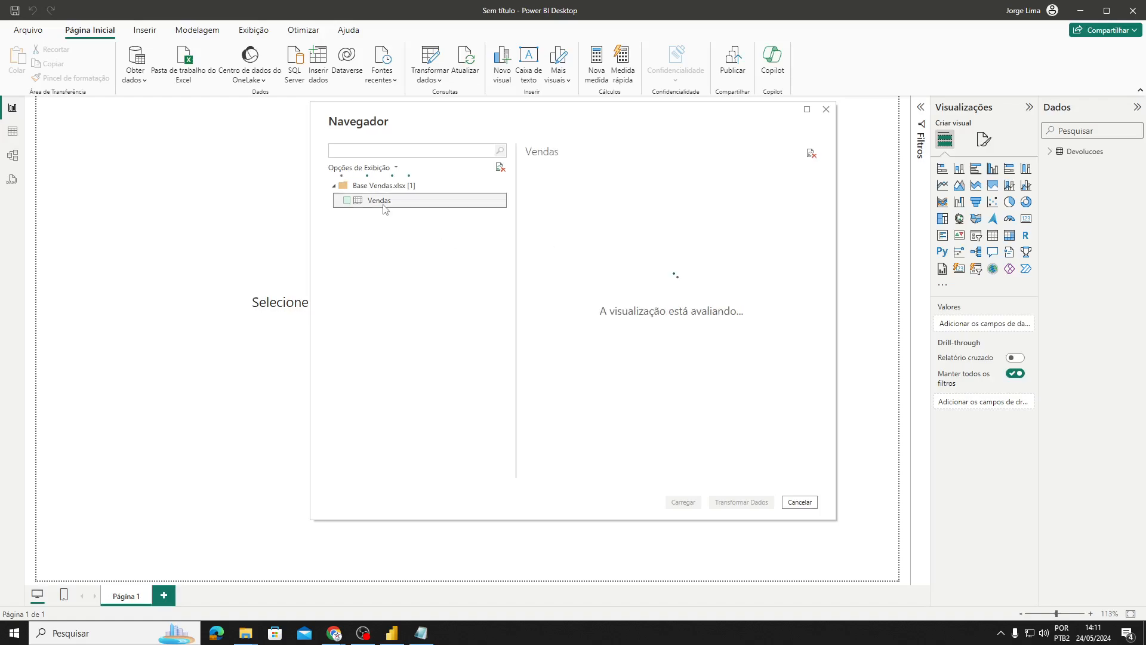
{"action": "left_click", "coordinate": [347, 202]}
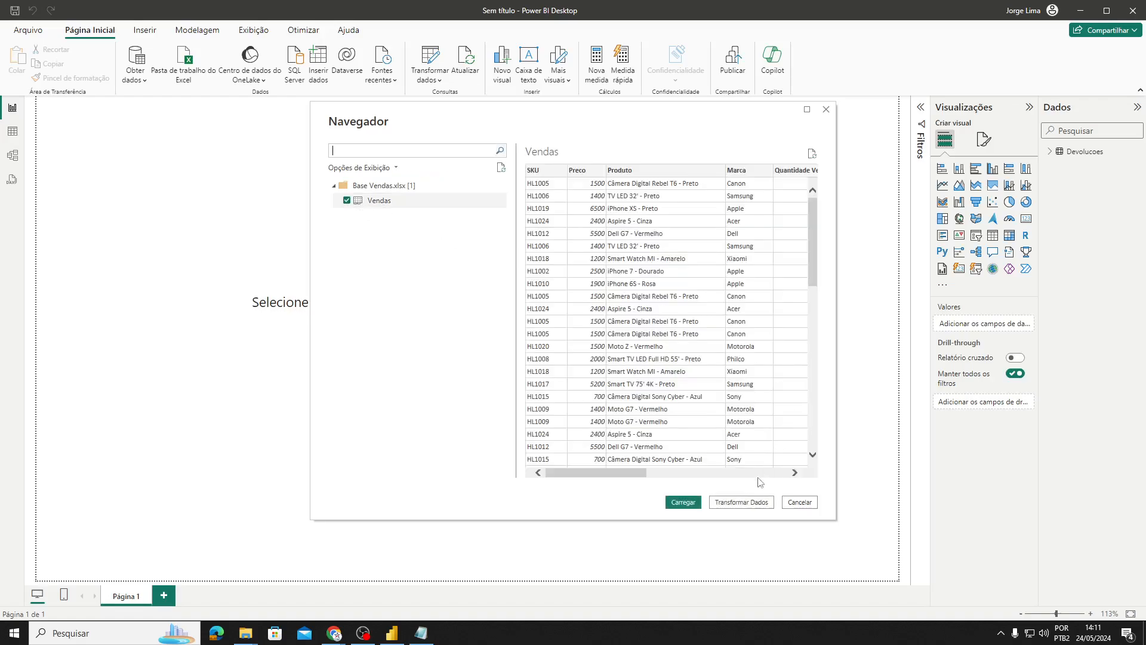
{"action": "left_click", "coordinate": [696, 504]}
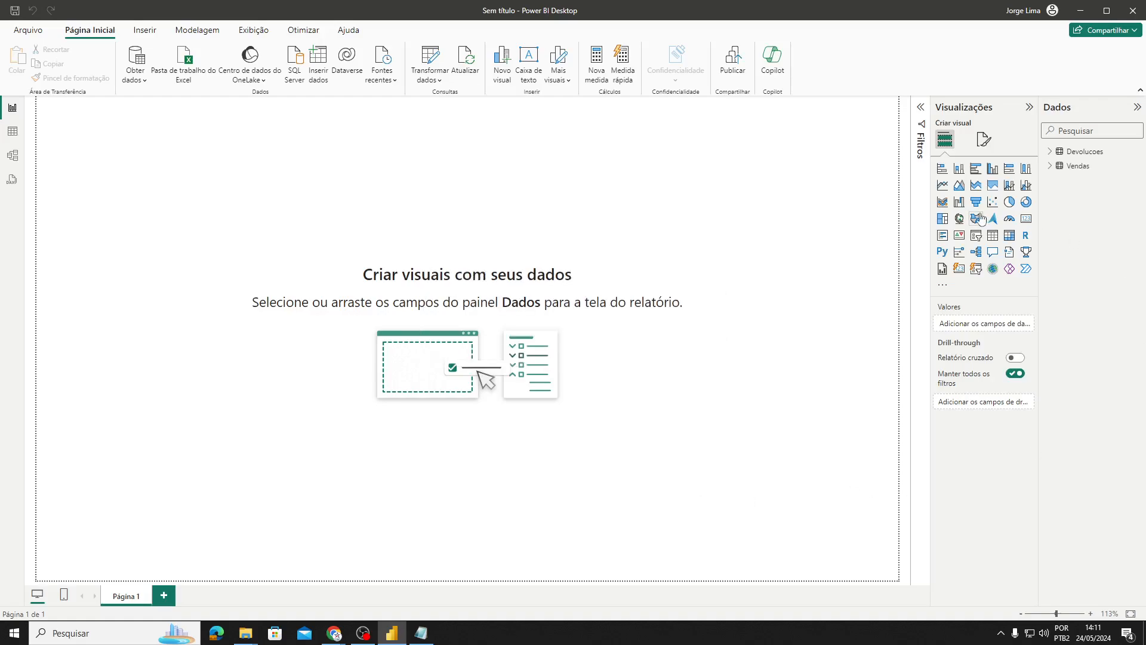
- Expand the fields of both tables and build an enlarged matrix with Loja as rows and Quantidade Vendida as values from Vendas
{"action": "left_click", "coordinate": [1052, 154]}
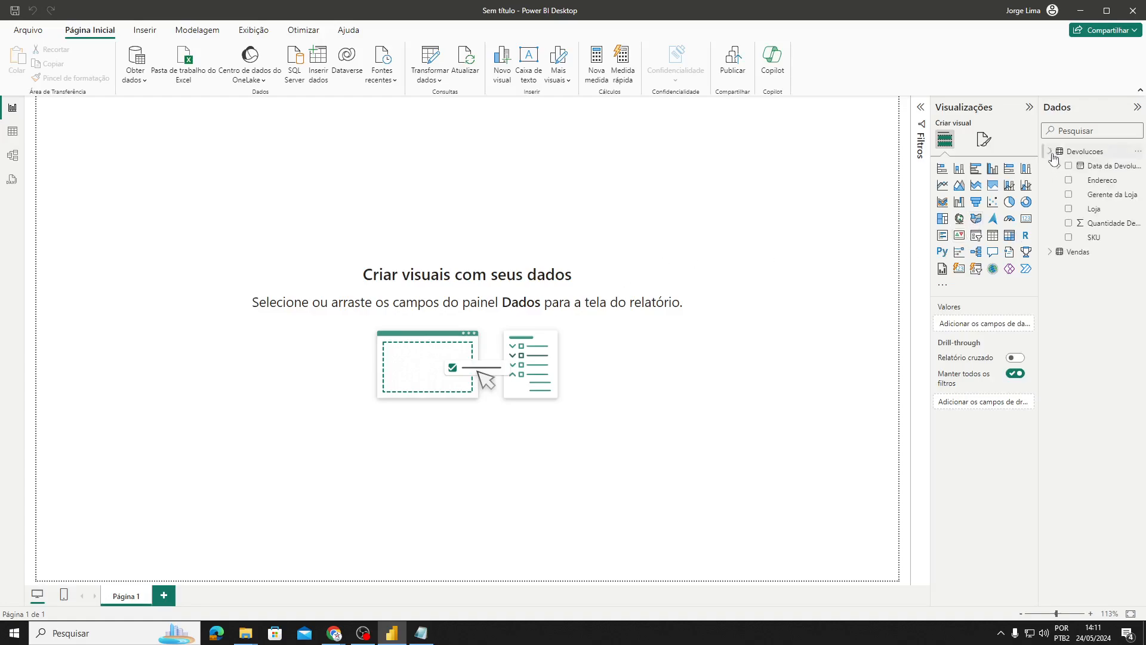
{"action": "left_click", "coordinate": [1053, 253]}
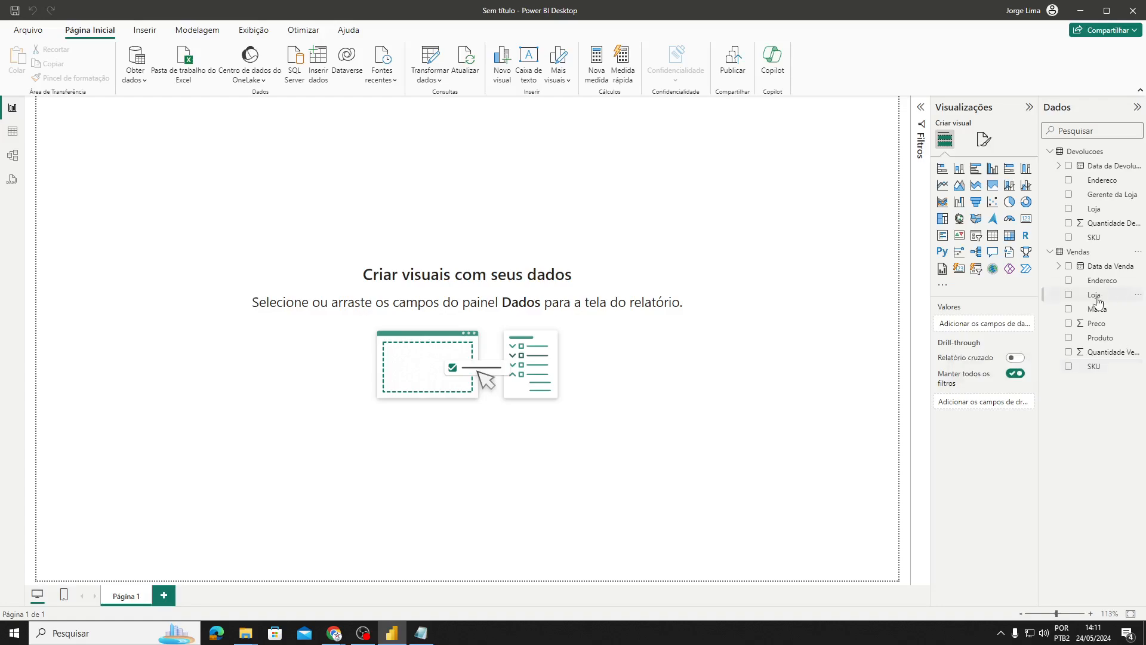
{"action": "left_click", "coordinate": [1009, 240]}
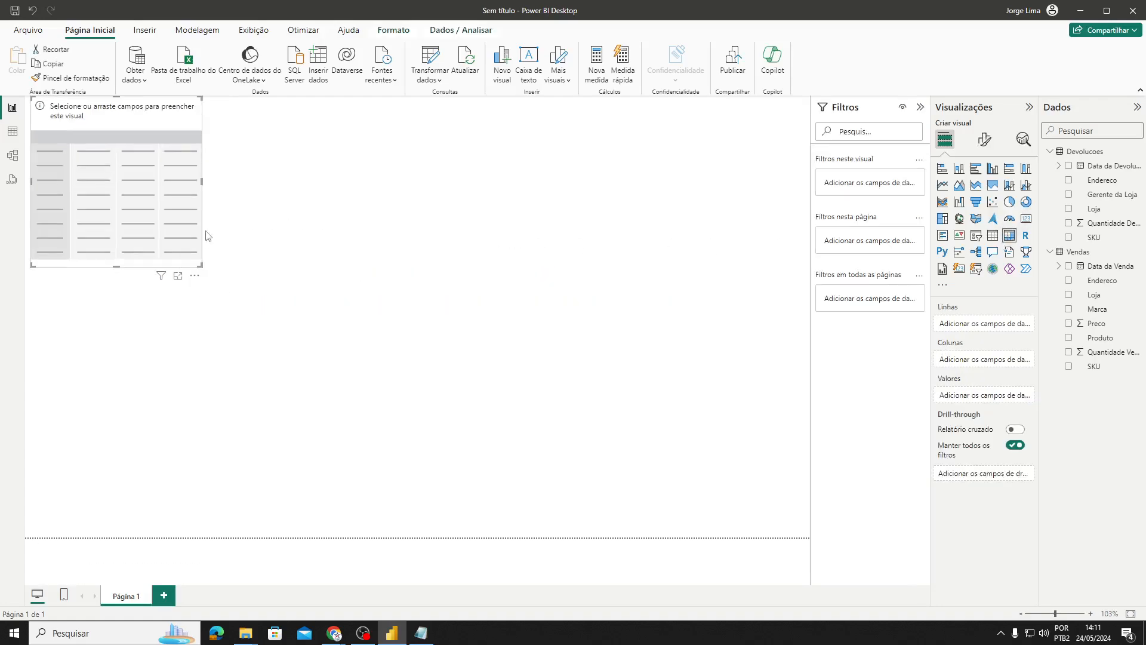
{"action": "left_click_drag", "start_coordinate": [199, 263], "coordinate": [505, 417]}
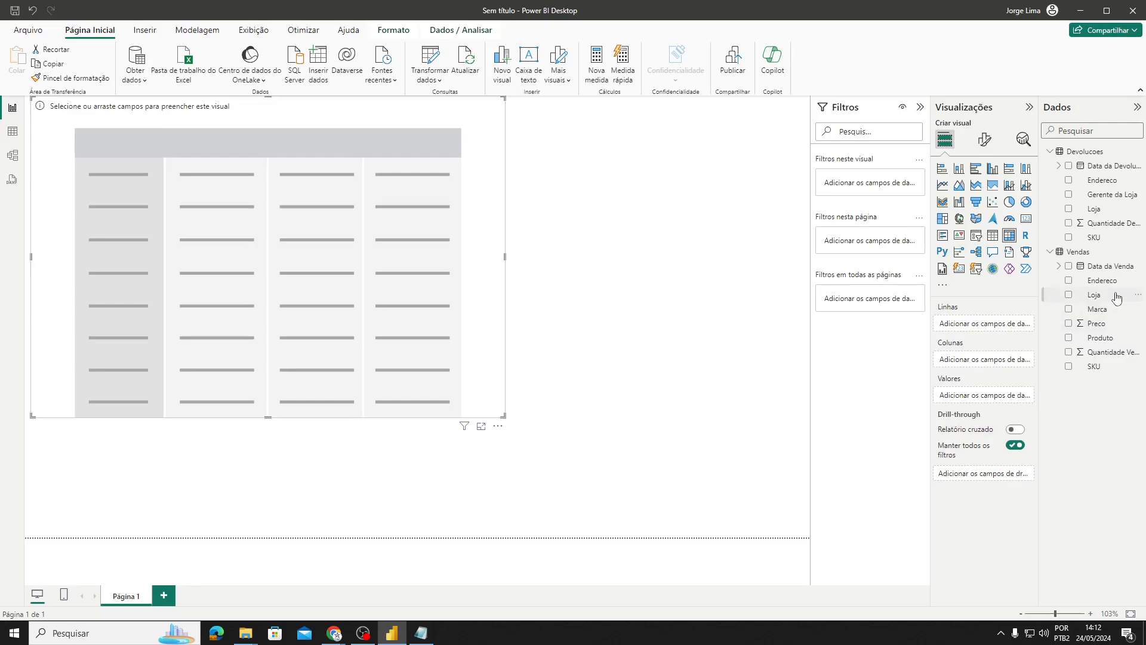
{"action": "left_click", "coordinate": [1069, 295]}
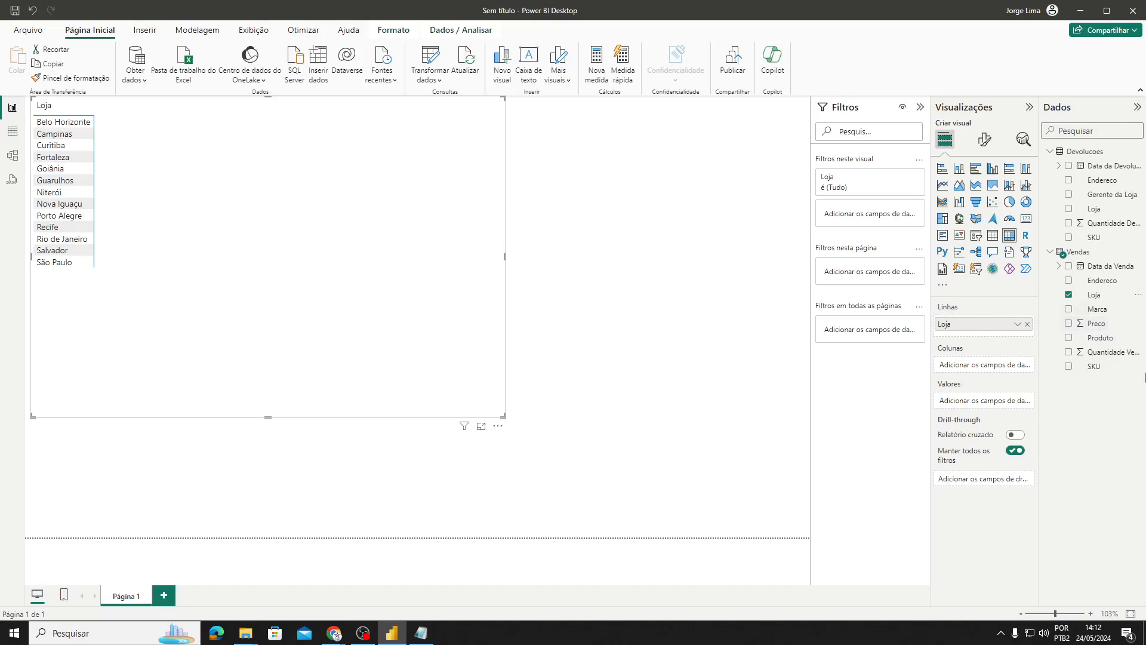
{"action": "left_click", "coordinate": [1068, 352]}
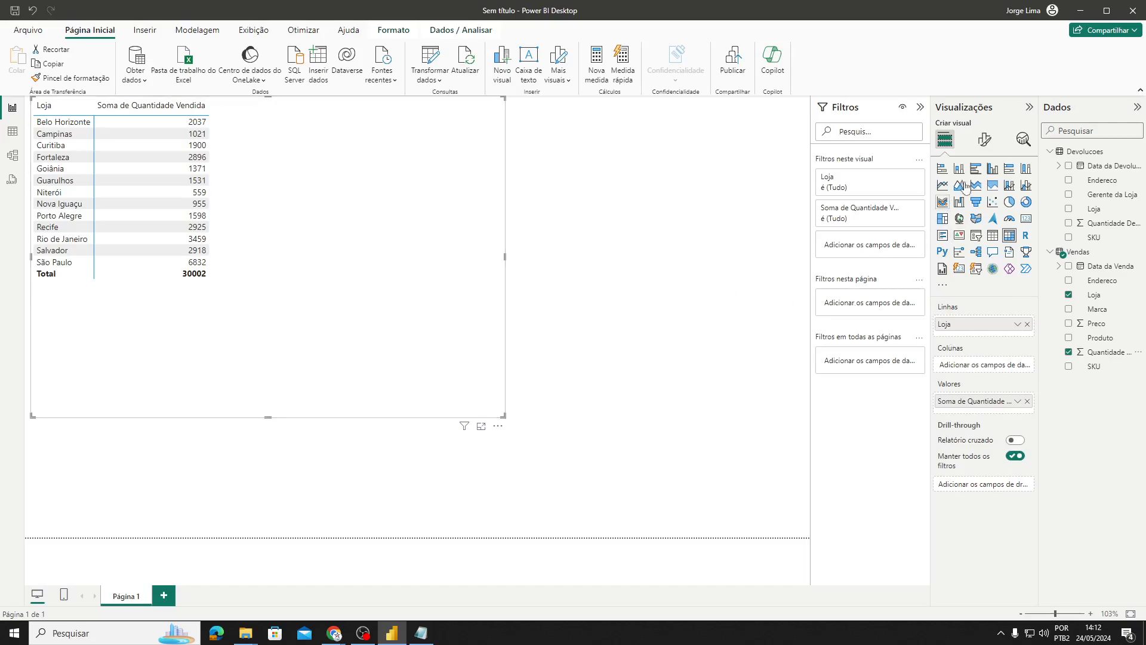
- Set the font size of the matrix values to 16 and collapse the values formatting options
{"action": "left_click", "coordinate": [986, 139]}
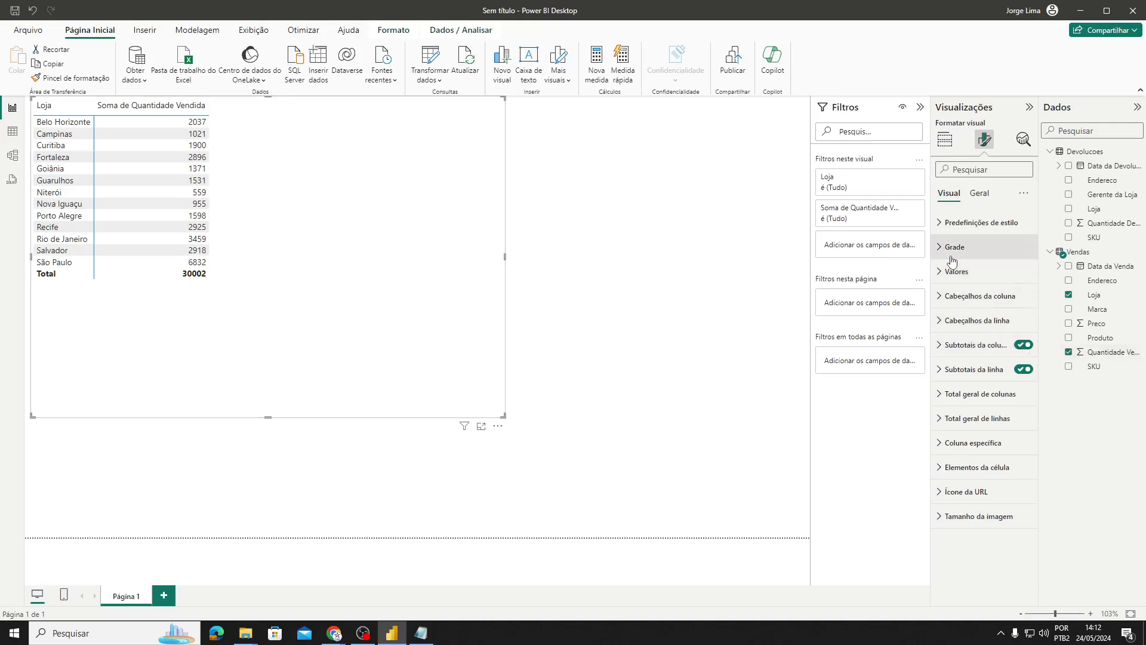
{"action": "left_click", "coordinate": [941, 273]}
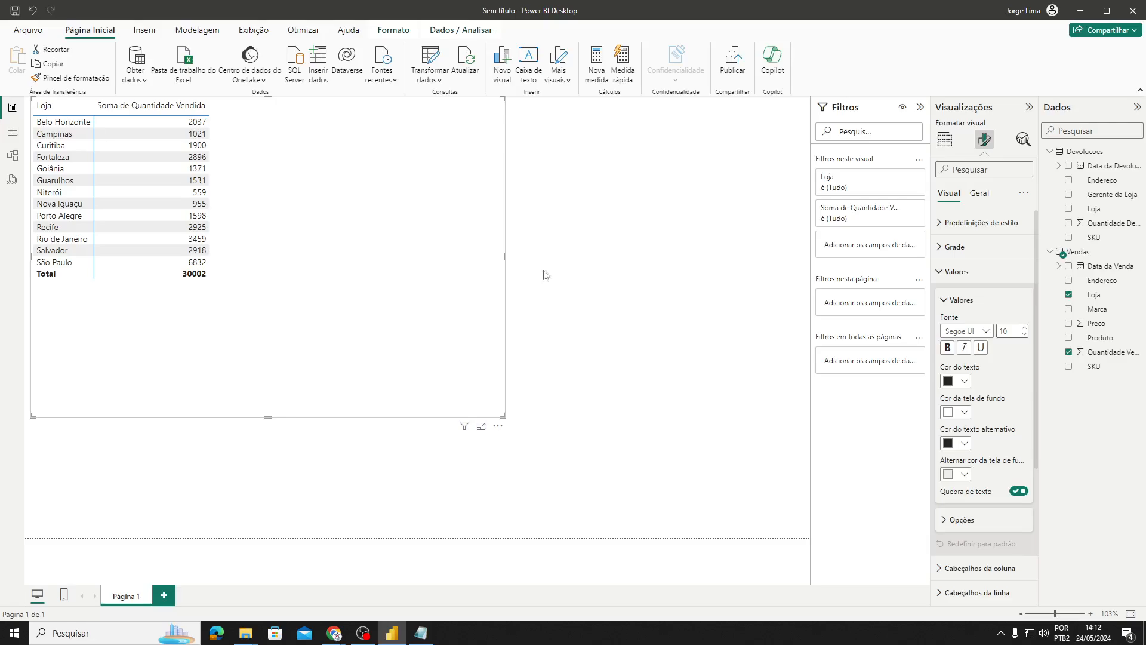
{"action": "left_click", "coordinate": [199, 197]}
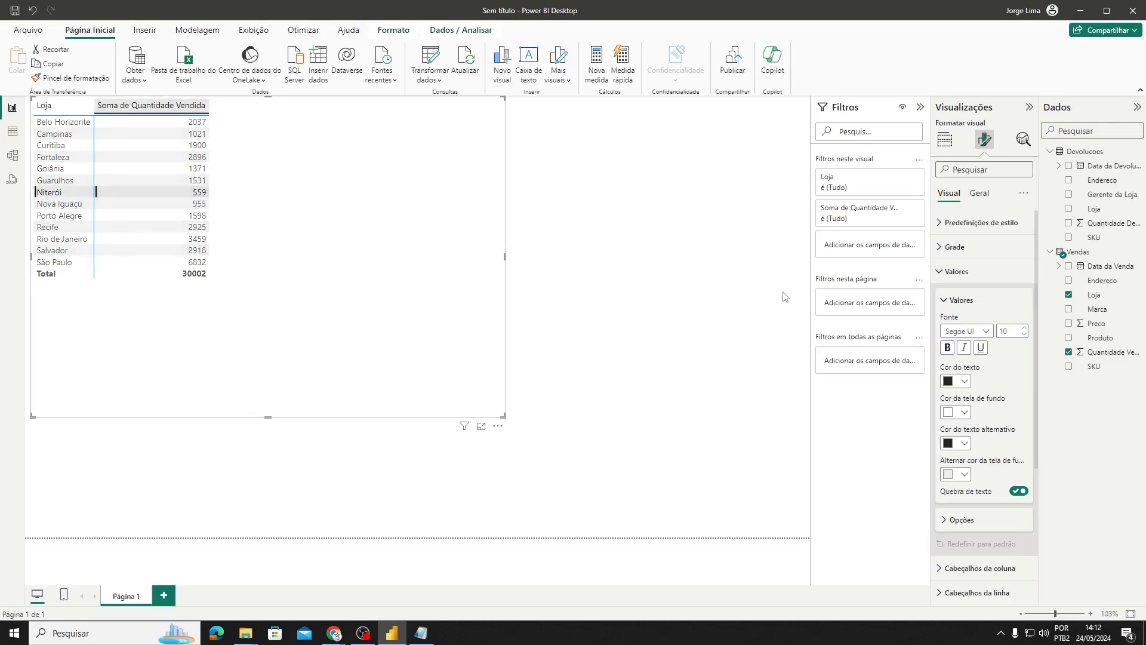
{"action": "left_click", "coordinate": [1023, 328]}
{"action": "left_click", "coordinate": [1024, 327]}
{"action": "left_click", "coordinate": [1025, 327]}
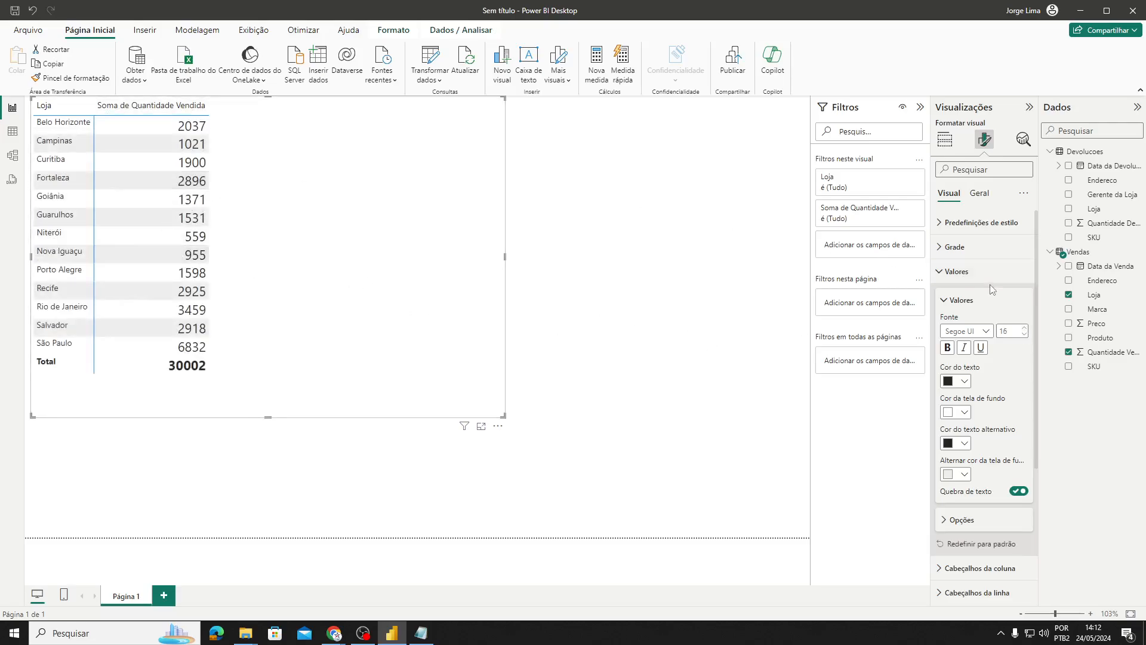
{"action": "left_click", "coordinate": [951, 300]}
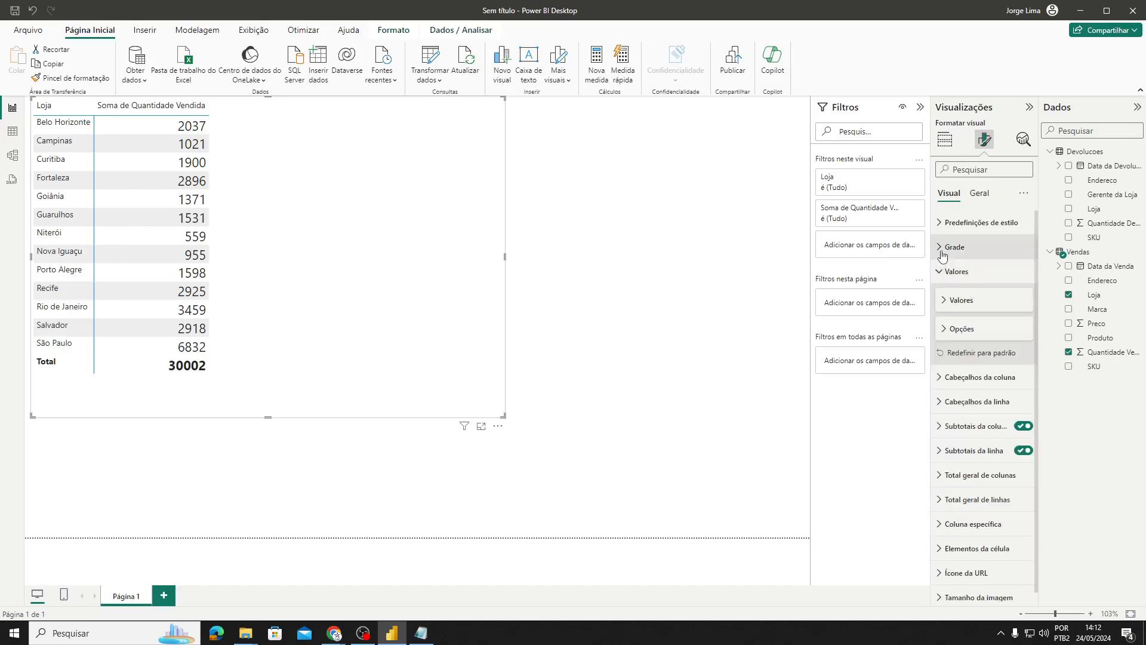
{"action": "left_click", "coordinate": [942, 272]}
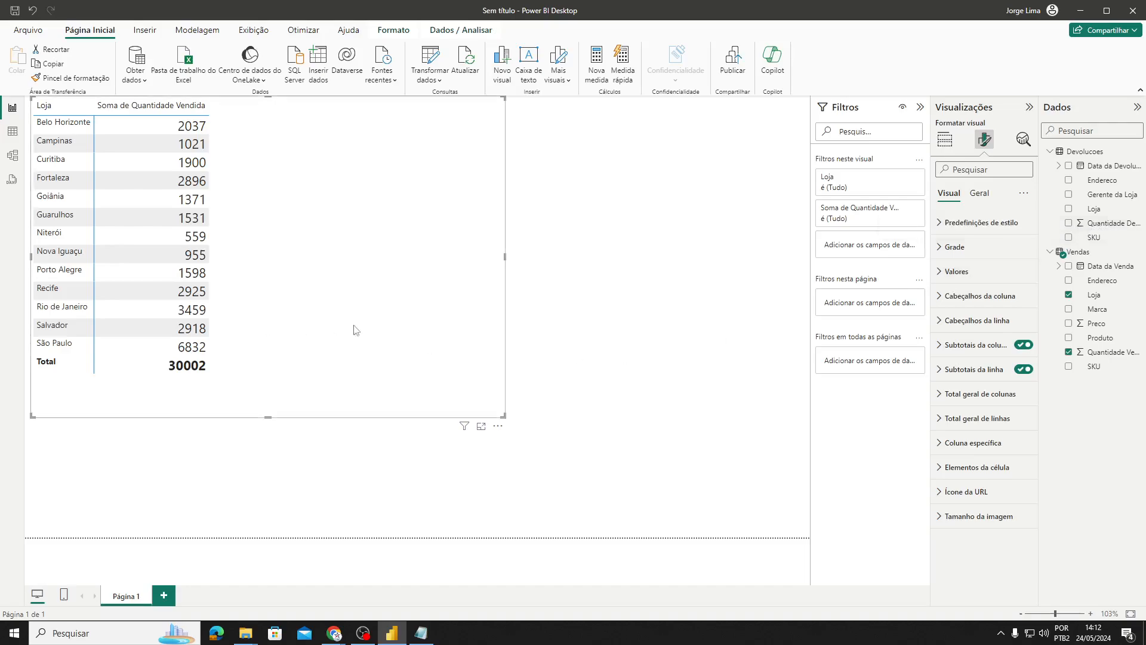
- Add Quantidade Devolvida from Devolucoes to the matrix values, then delete the matrix from the page
{"action": "left_click", "coordinate": [946, 139]}
{"action": "left_click", "coordinate": [1071, 224]}
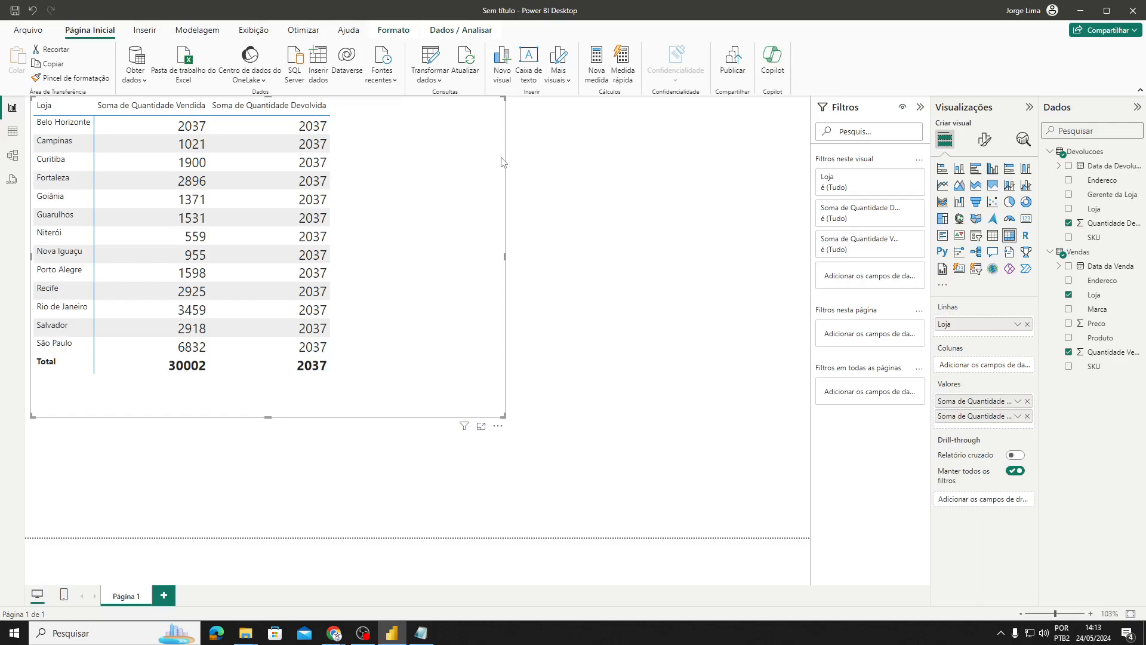
{"action": "key", "text": "Delete"}
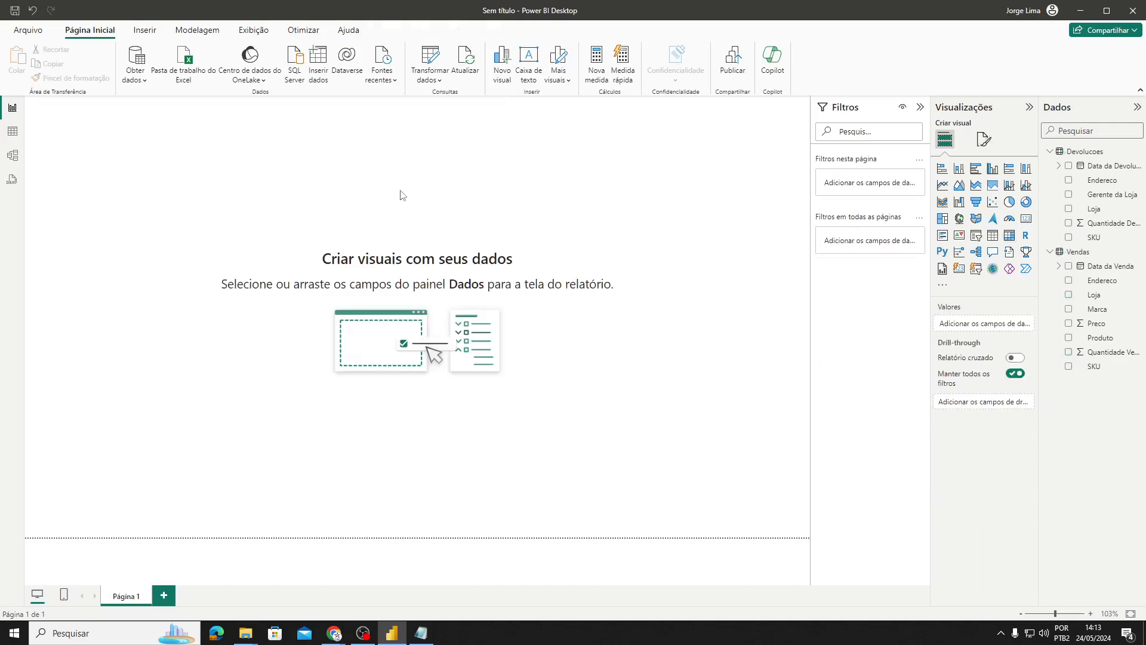
- Glance at the DAX query view, return to the report and open the Devolucoes query for editing in the Power Query Editor
{"action": "left_click", "coordinate": [11, 179]}
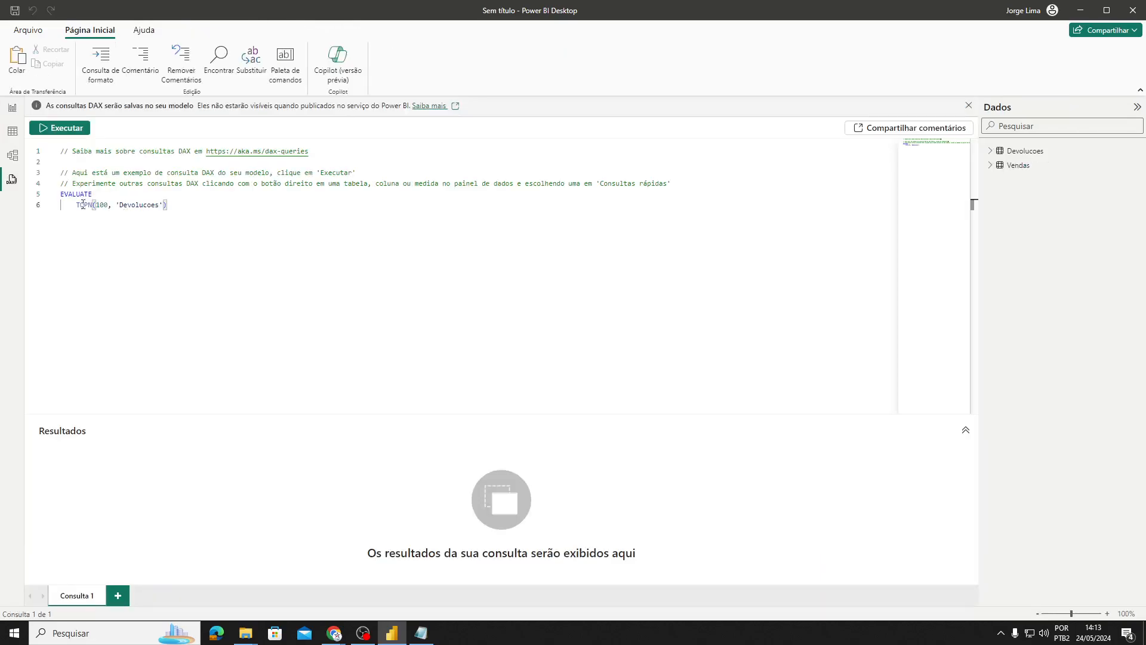
{"action": "left_click", "coordinate": [12, 107]}
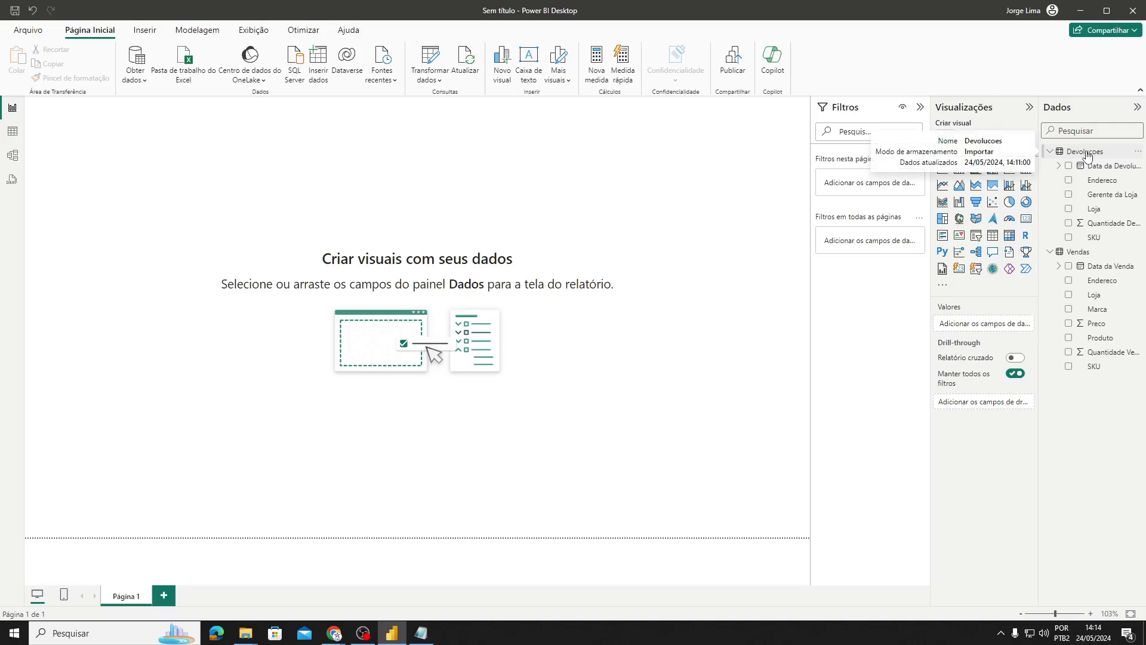
{"action": "left_click", "coordinate": [1140, 155]}
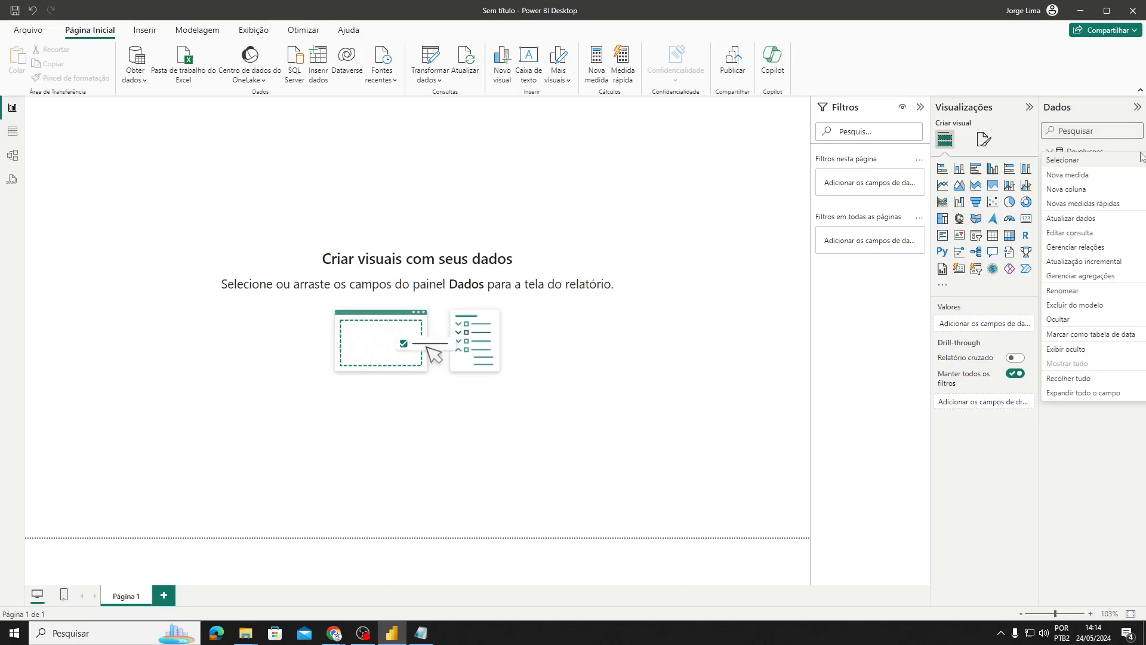
{"action": "left_click", "coordinate": [1083, 233]}
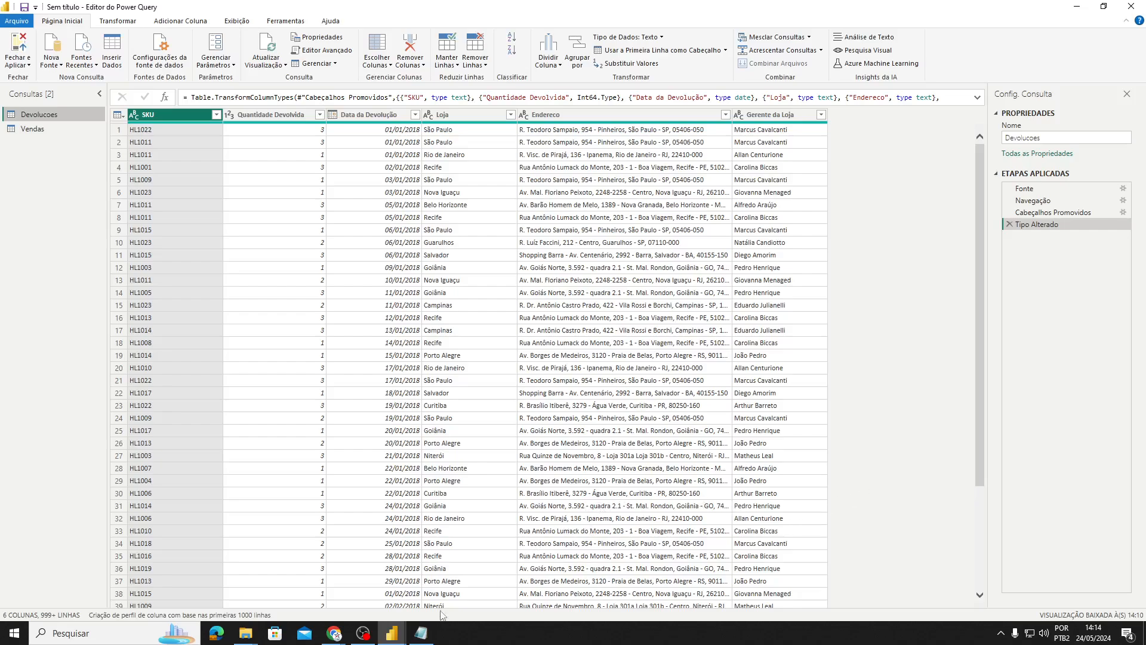
- Switch to the Notepad notes and add the headings "Tabela Fato:" and "Tabela Dimensão:" below the existing text, separated by a blank line
{"action": "left_click", "coordinate": [420, 633]}
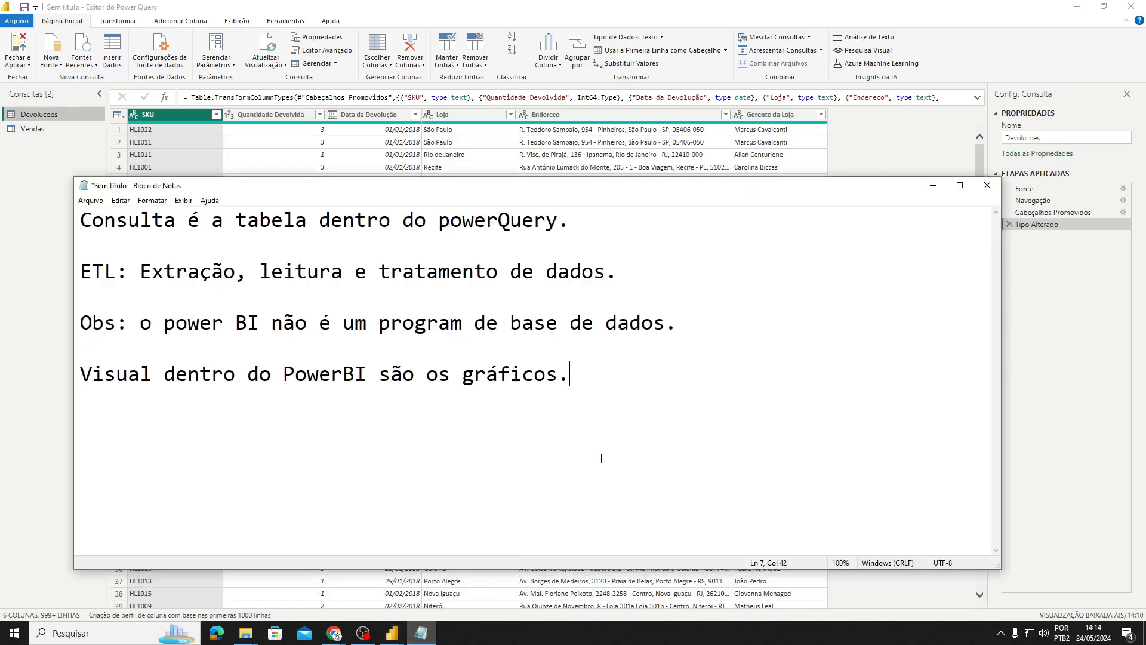
{"action": "key", "text": "Return"}
{"action": "key", "text": "Return"}
{"action": "type", "text": "Tabela Fato:"}
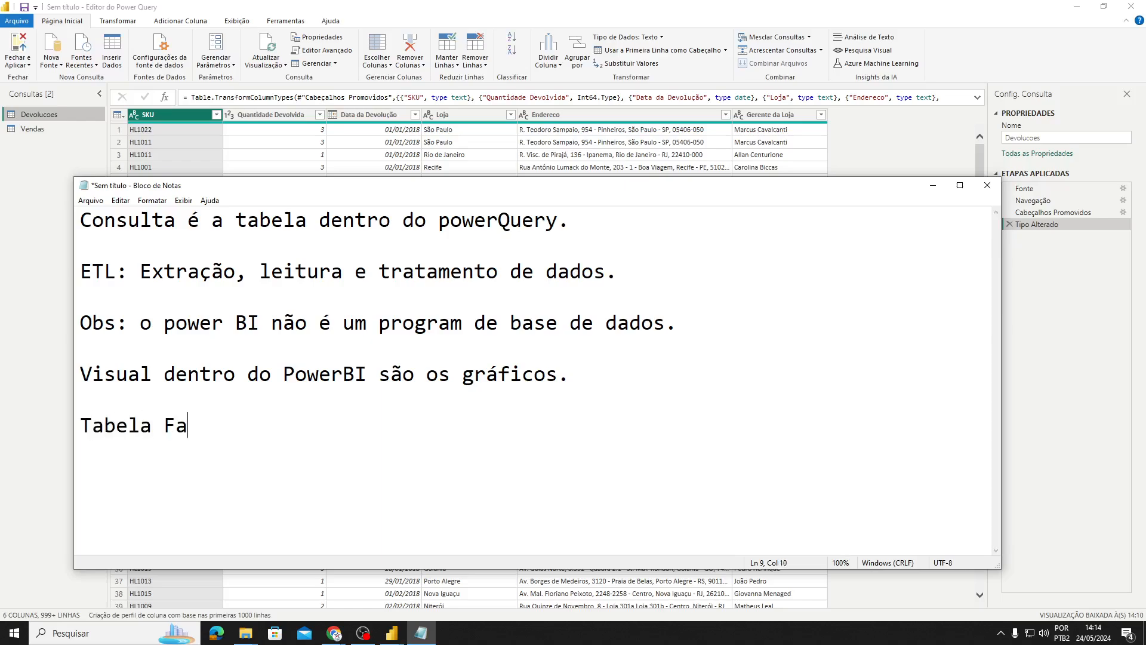
{"action": "key", "text": "Return"}
{"action": "key", "text": "Return"}
{"action": "type", "text": "Tabela D"}
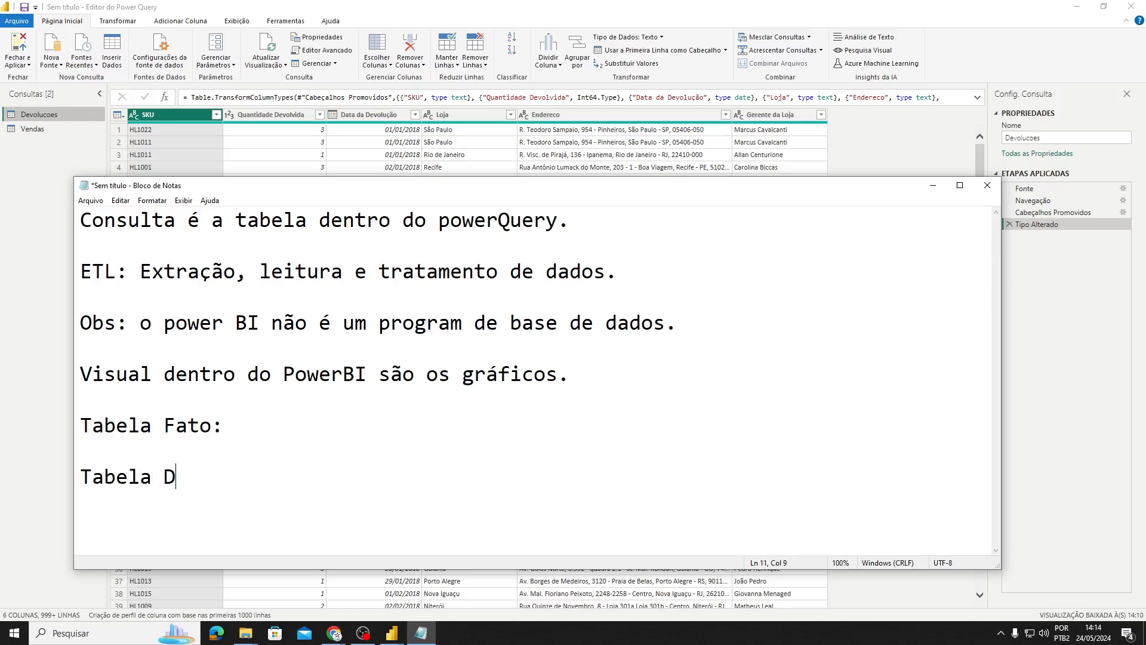
{"action": "type", "text": "imensão:"}
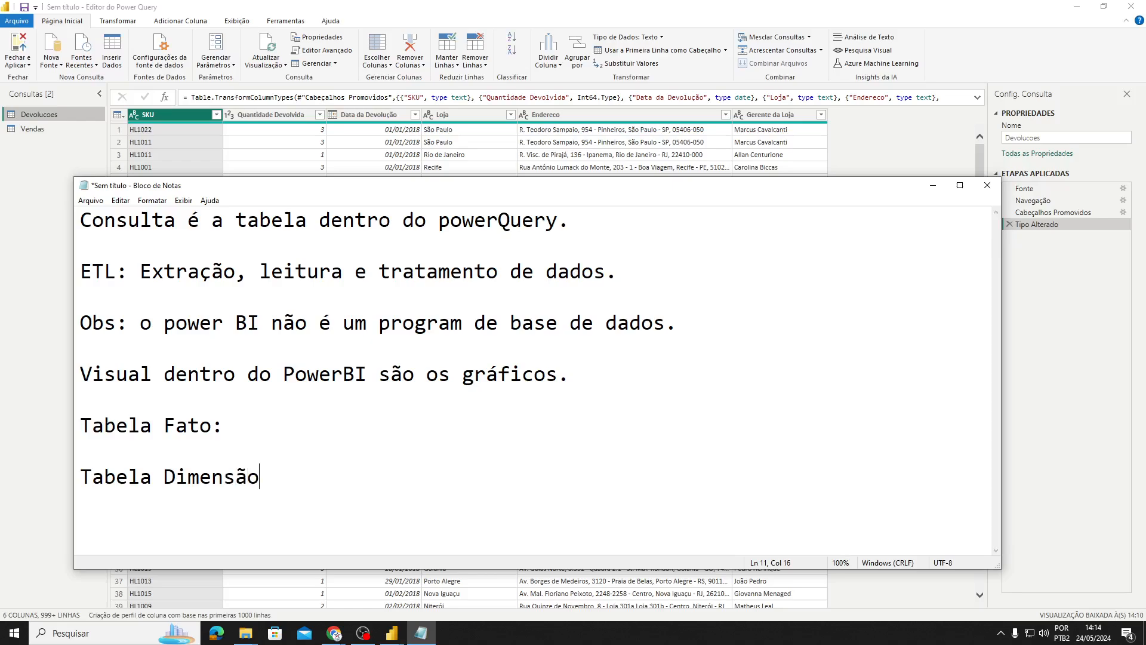
- Write the definition "é o local onde se registram os acontecimentos da empresa." after the "Tabela Fato:" heading
{"action": "left_click", "coordinate": [240, 428]}
{"action": "type", "text": "é o local "}
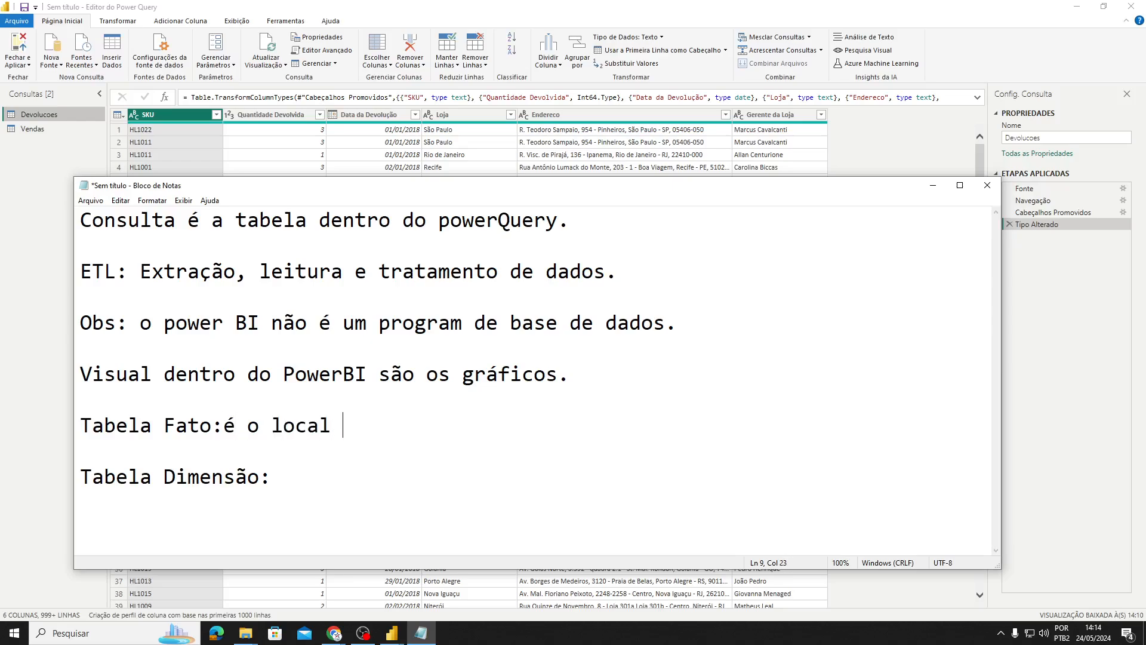
{"action": "type", "text": "onde se "}
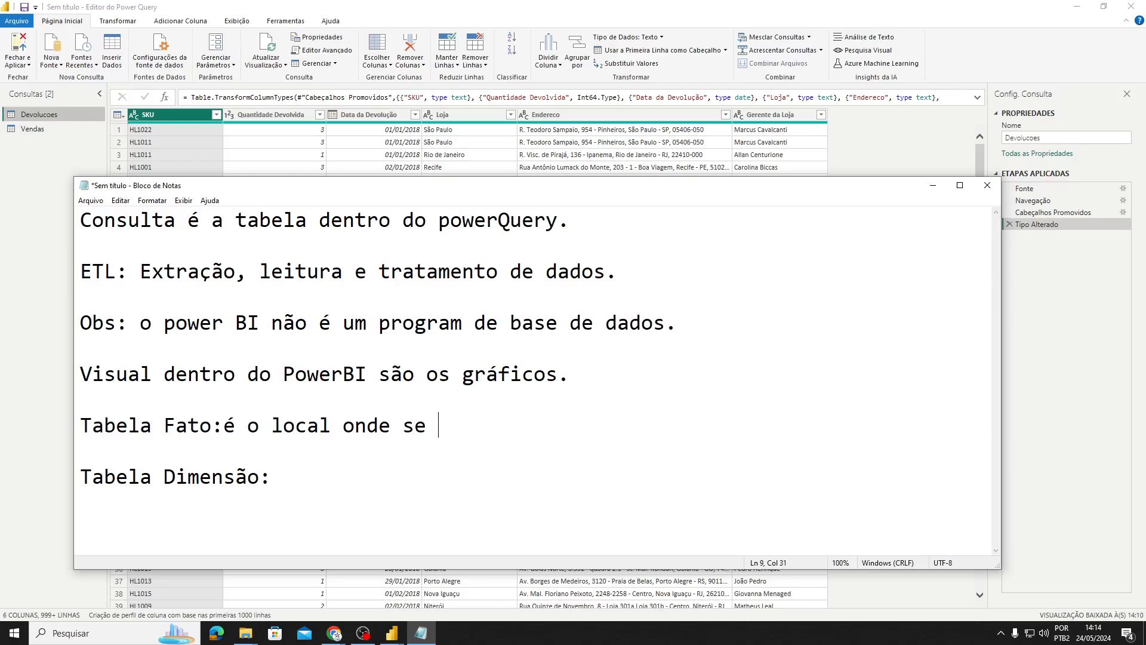
{"action": "type", "text": "registram "}
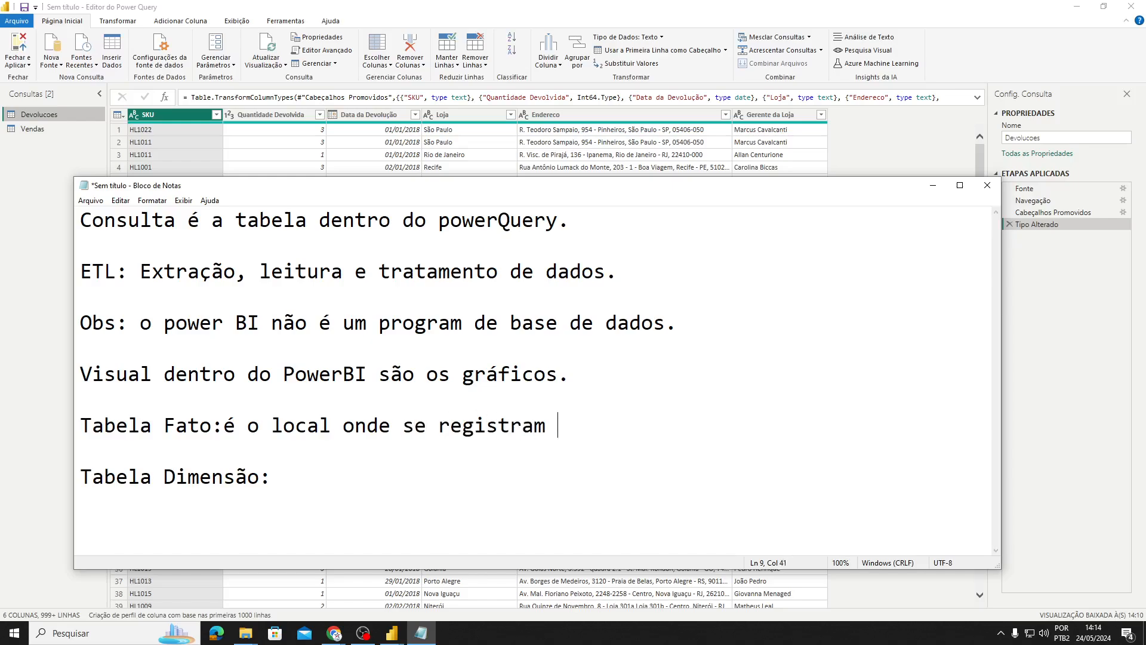
{"action": "type", "text": "os aconteciemnt"}
{"action": "key", "text": "BackSpace"}
{"action": "key", "text": "BackSpace"}
{"action": "key", "text": "BackSpace"}
{"action": "key", "text": "BackSpace"}
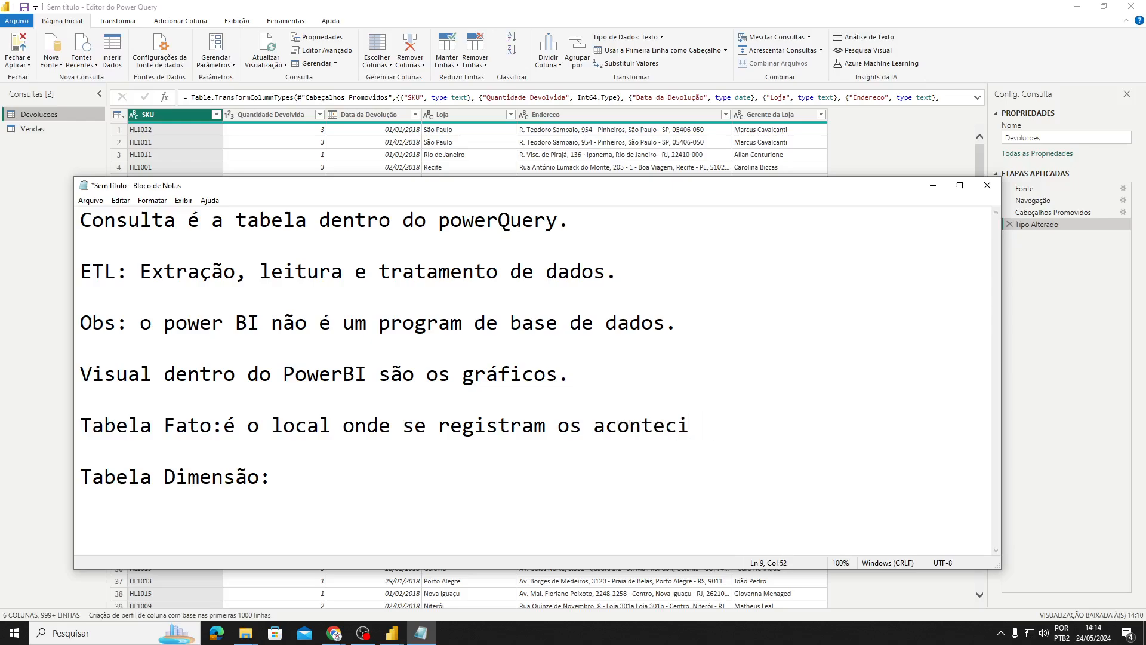
{"action": "type", "text": "mentos da "}
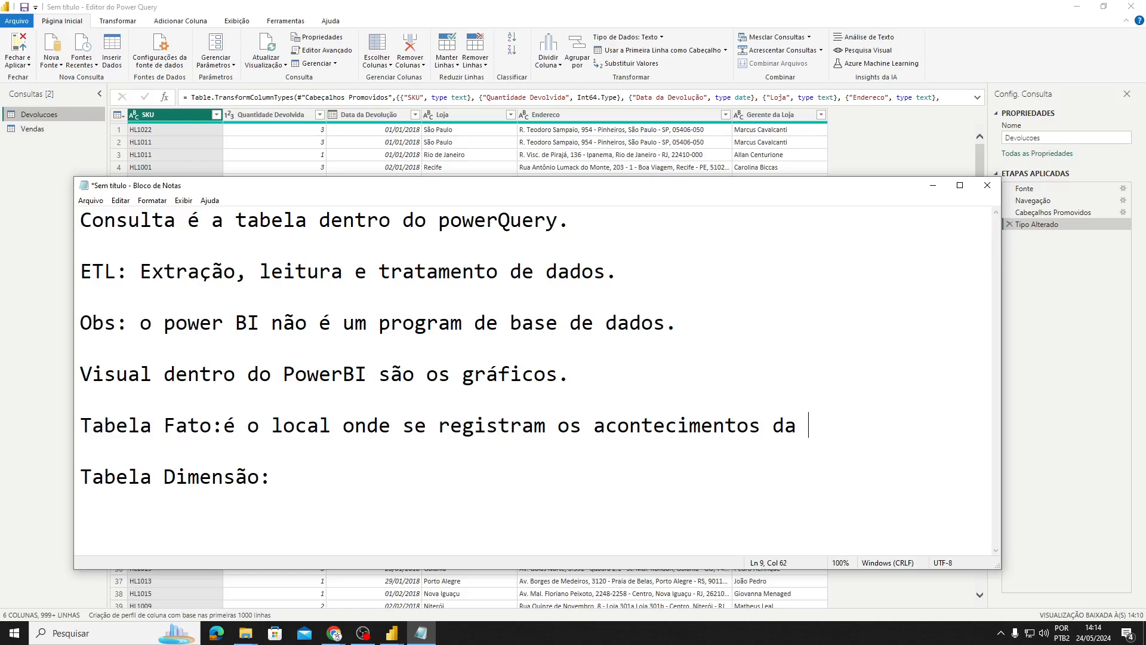
{"action": "type", "text": "empresa."}
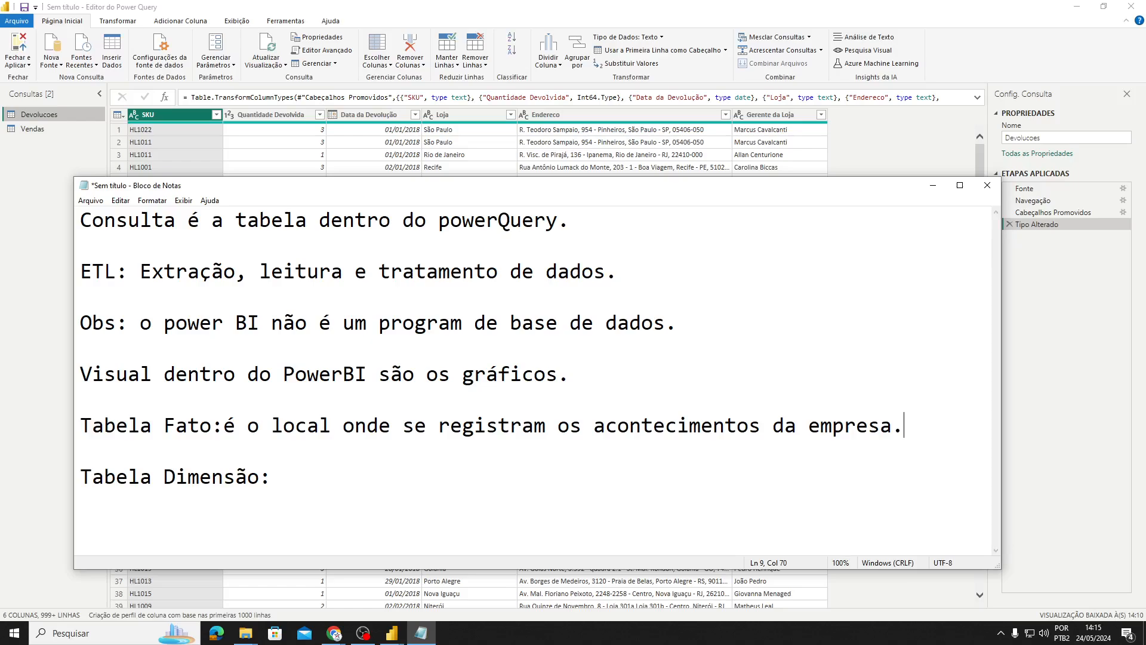
- Write the definition "São os dados exclusivos do usuário." after "Tabela Dimensão:" and minimize the notes to return to Power Query
{"action": "left_click", "coordinate": [293, 482]}
{"action": "type", "text": "é"}
{"action": "key", "text": "BackSpace"}
{"action": "key", "text": "BackSpace"}
{"action": "type", "text": "São os dado"}
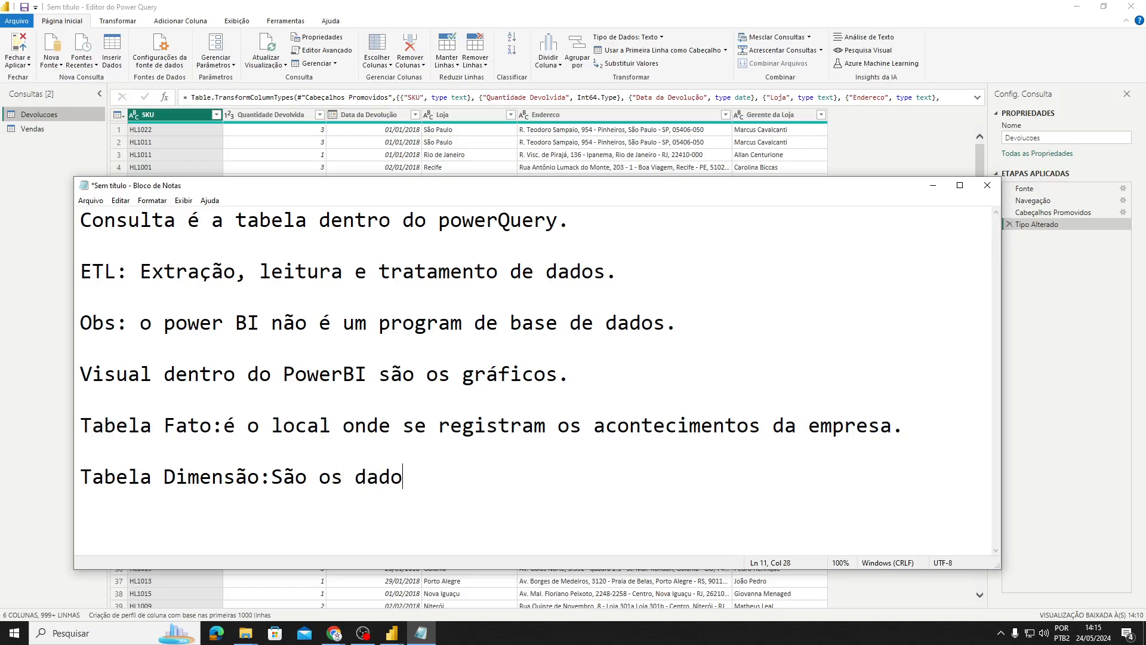
{"action": "type", "text": "s exclusivos "}
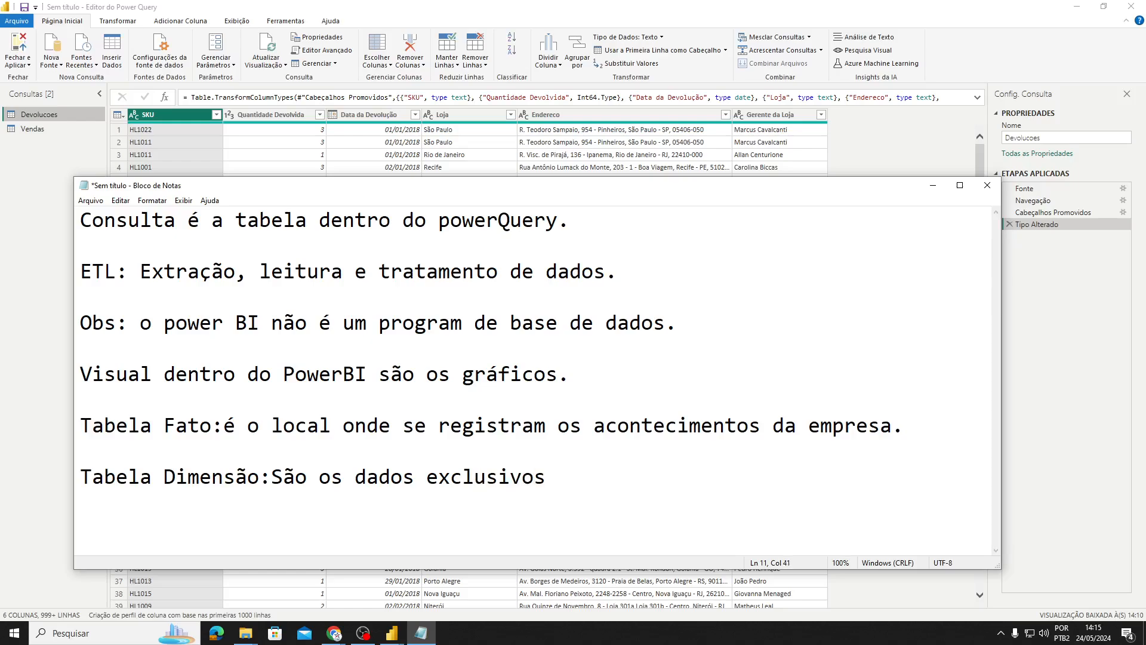
{"action": "type", "text": "do usuário."}
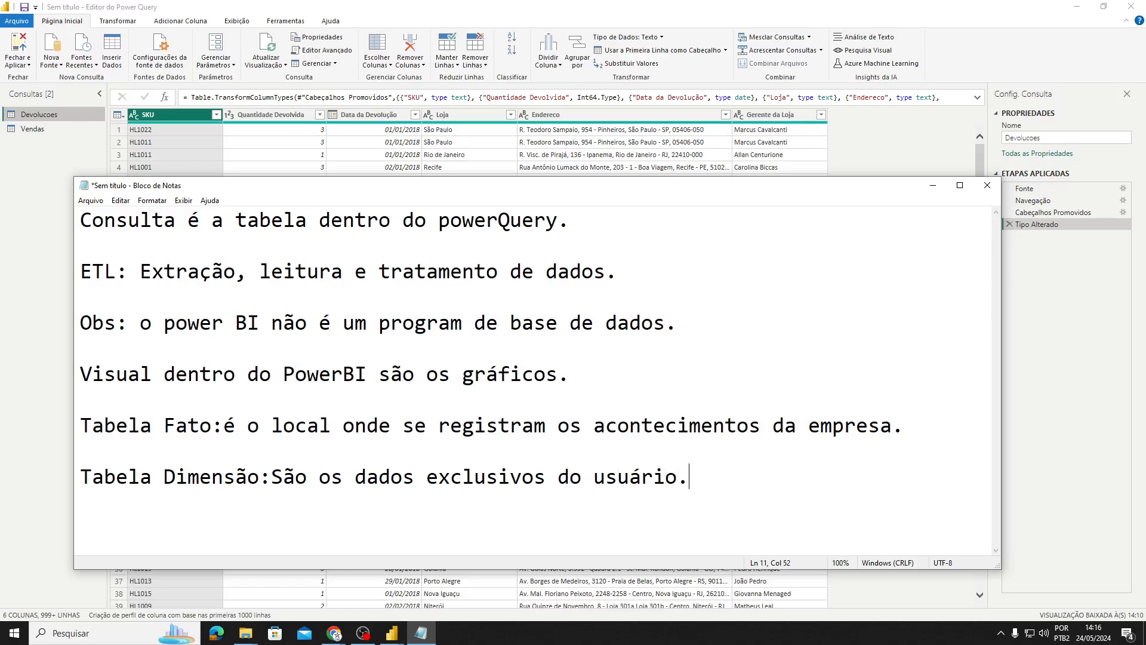
{"action": "key", "text": "Return"}
{"action": "left_click", "coordinate": [933, 185]}
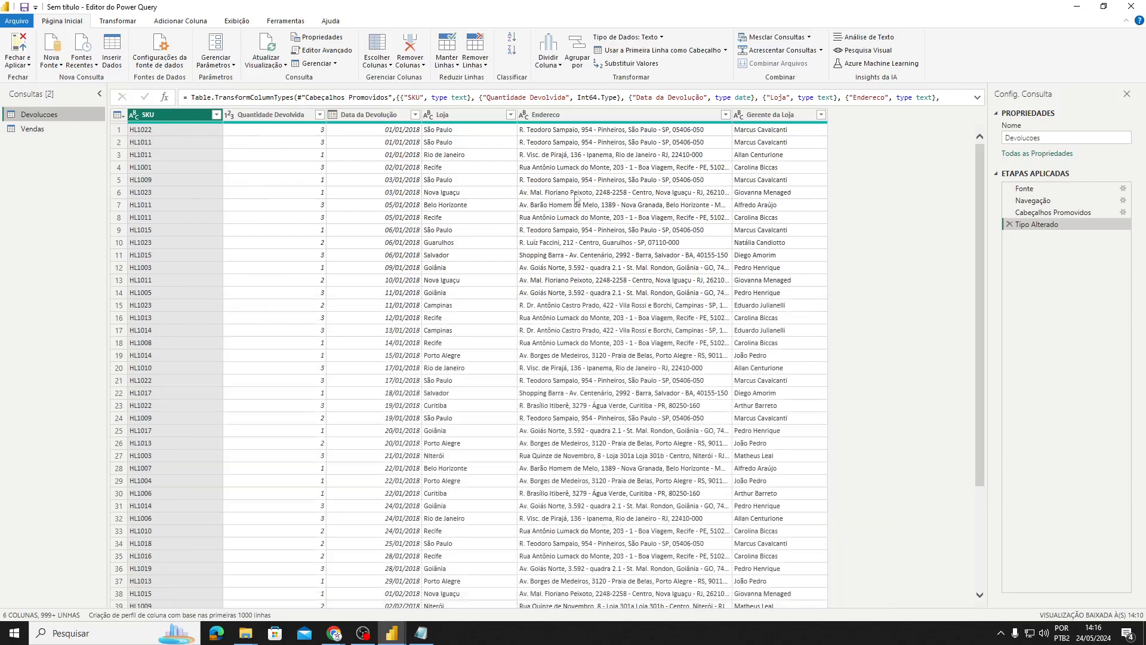
- Duplicate the Vendas query and rename the copy as produtos
{"action": "left_click", "coordinate": [33, 132]}
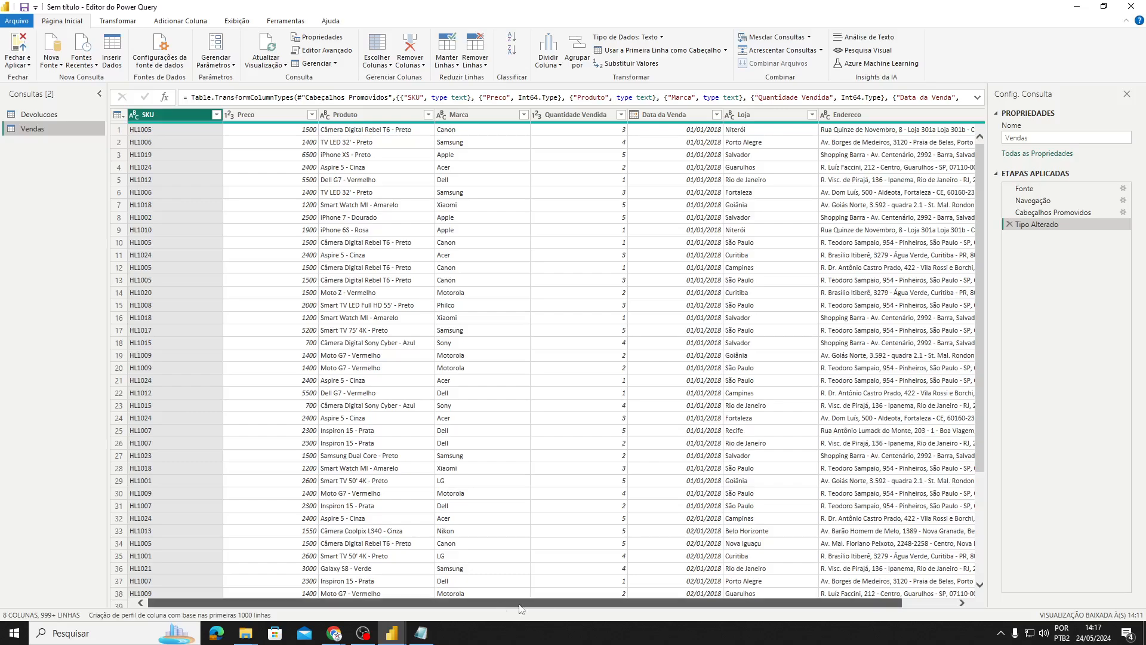
{"action": "mouse_move", "coordinate": [585, 603]}
{"action": "left_mouse_down"}
{"action": "mouse_move", "coordinate": [638, 605]}
{"action": "mouse_move", "coordinate": [585, 605]}
{"action": "left_mouse_up"}
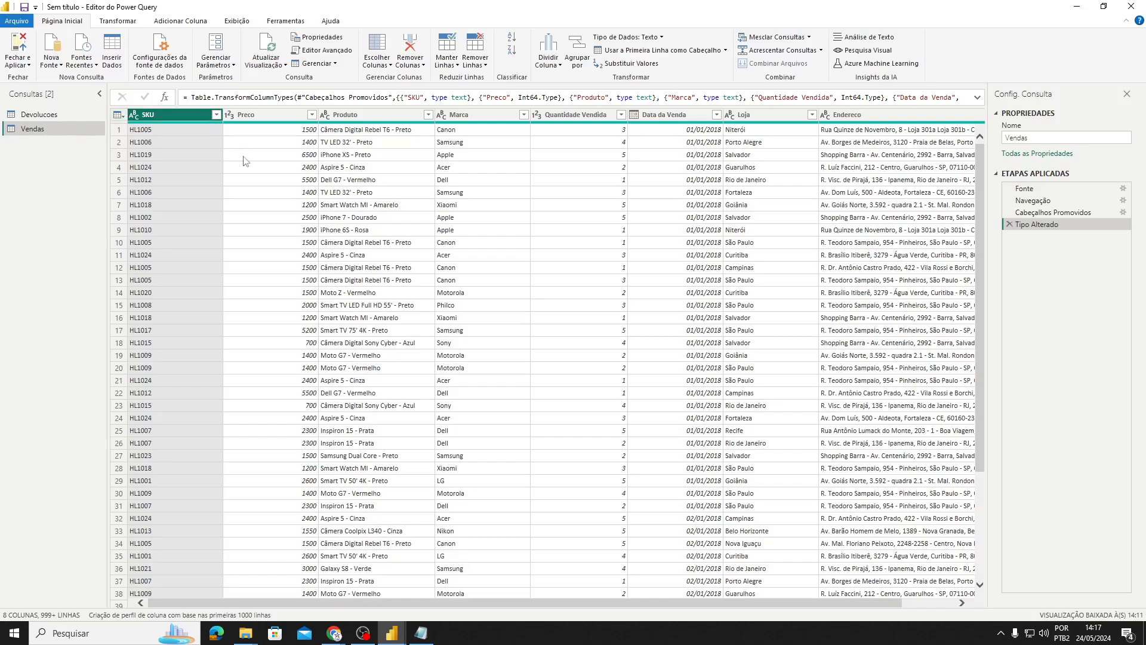
{"action": "right_click", "coordinate": [42, 132]}
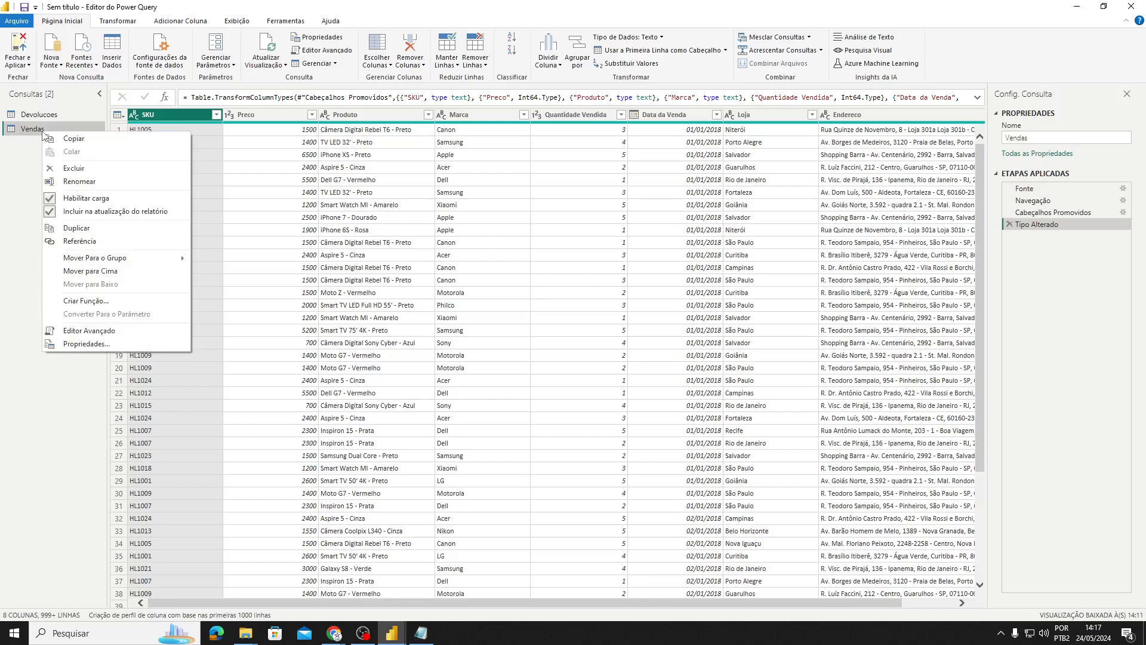
{"action": "left_click", "coordinate": [75, 228]}
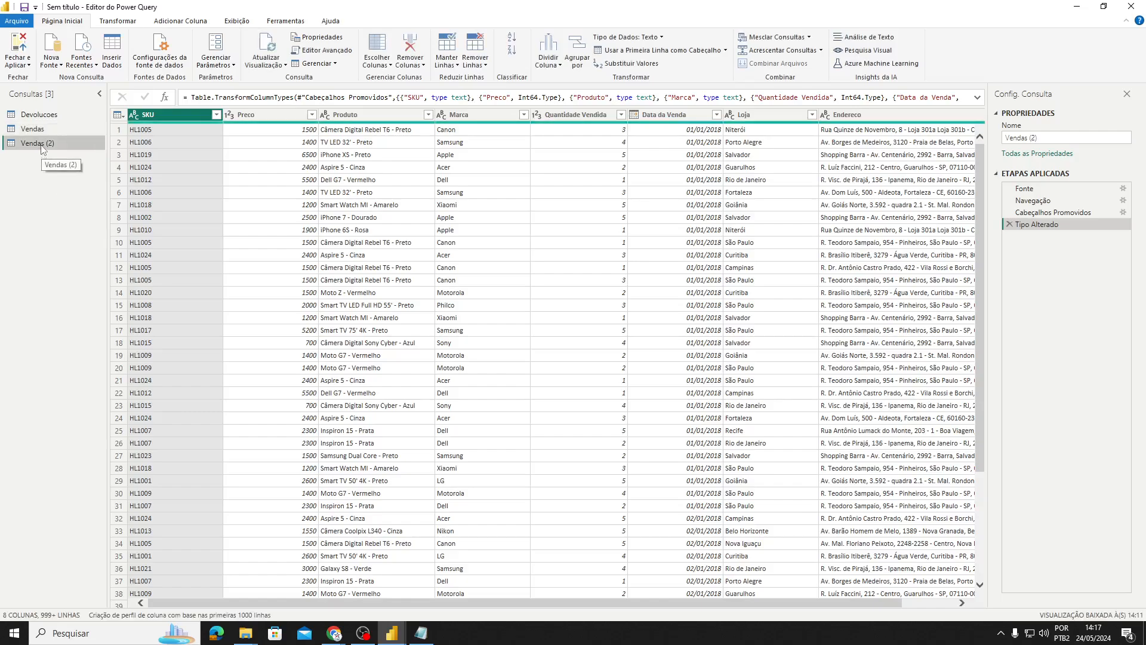
{"action": "double_click", "coordinate": [42, 145]}
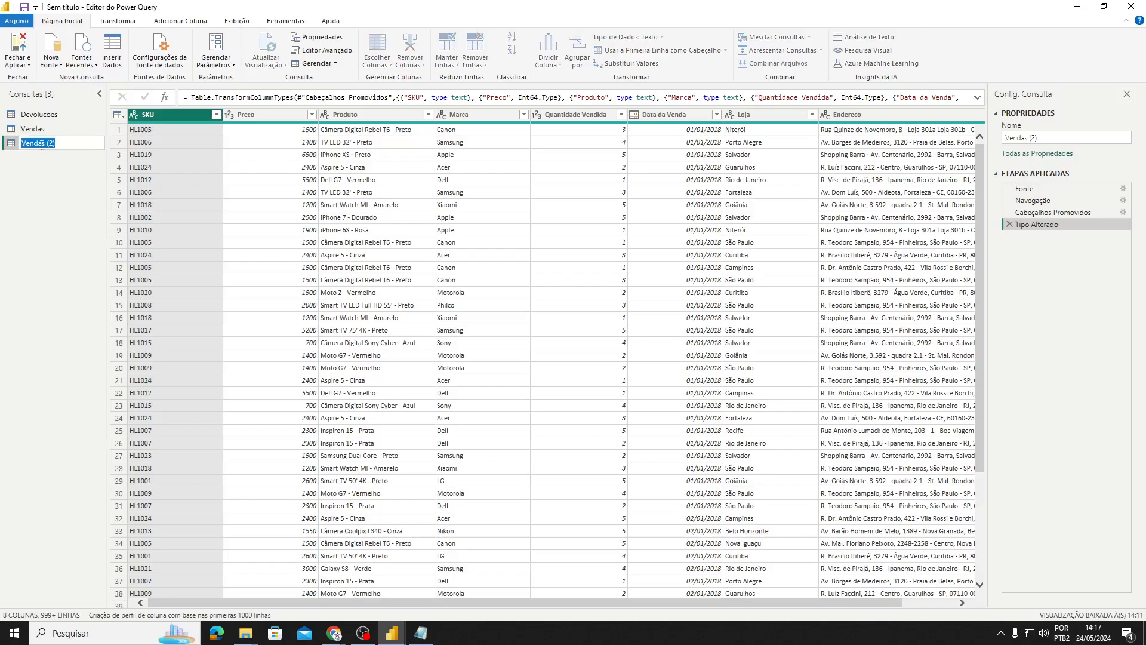
{"action": "type", "text": "produtos"}
{"action": "key", "text": "Return"}
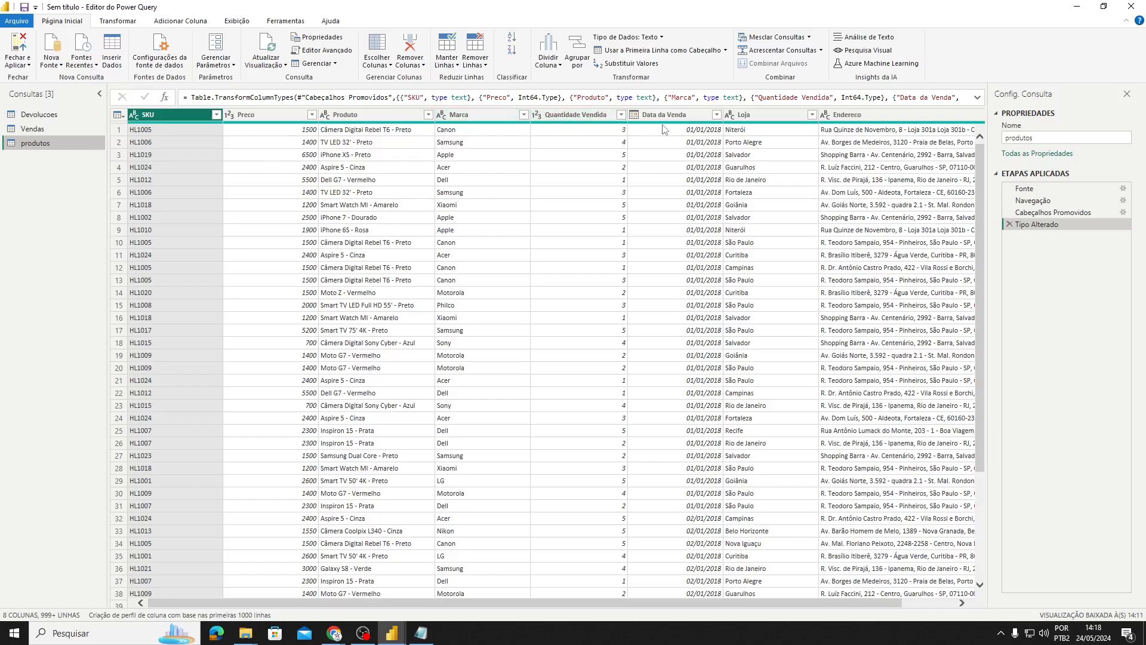
- Remove the Quantidade Vendida, Data da Venda and Endereco columns from the produtos query
{"action": "left_click", "coordinate": [589, 116]}
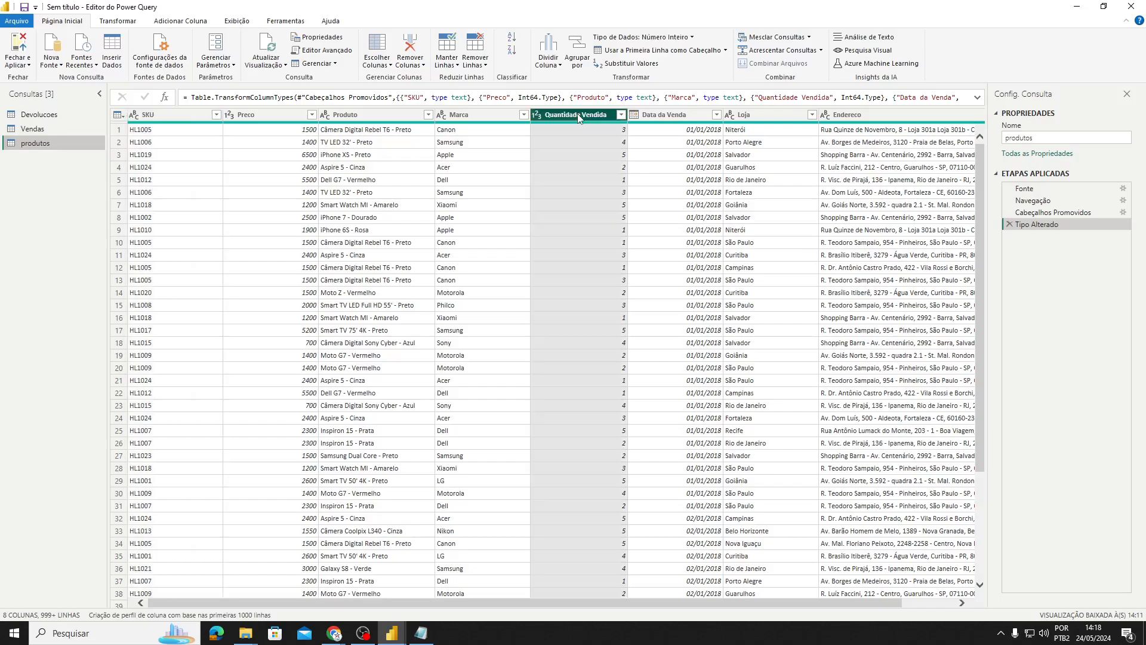
{"action": "left_click", "coordinate": [666, 119], "text": "ctrl"}
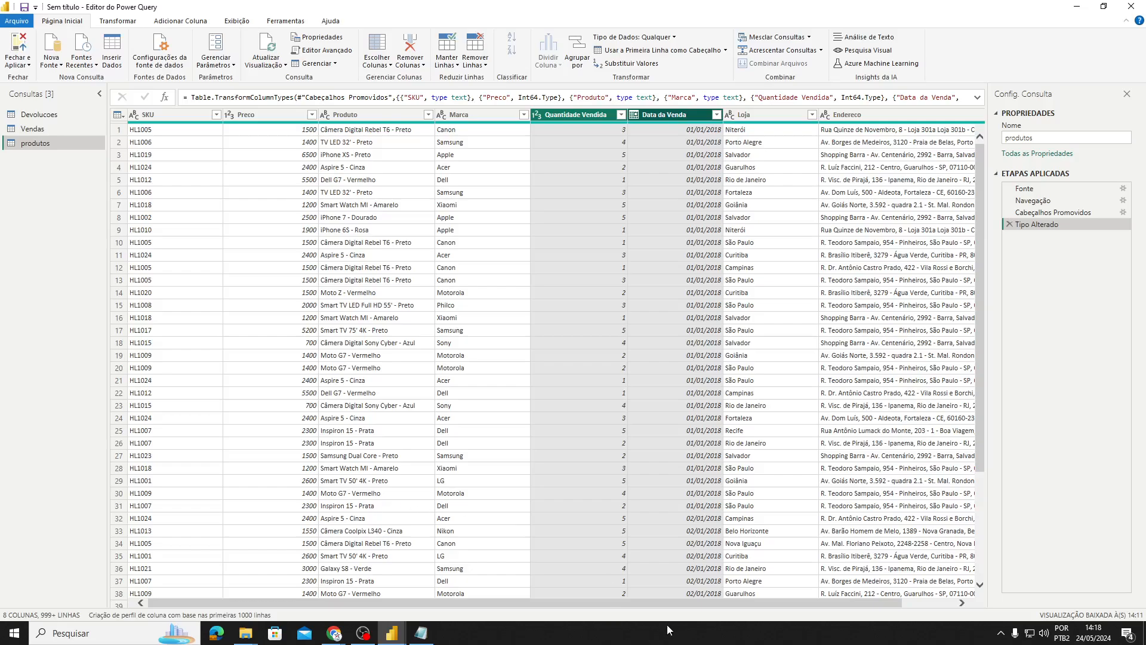
{"action": "left_click_drag", "start_coordinate": [684, 603], "coordinate": [818, 600]}
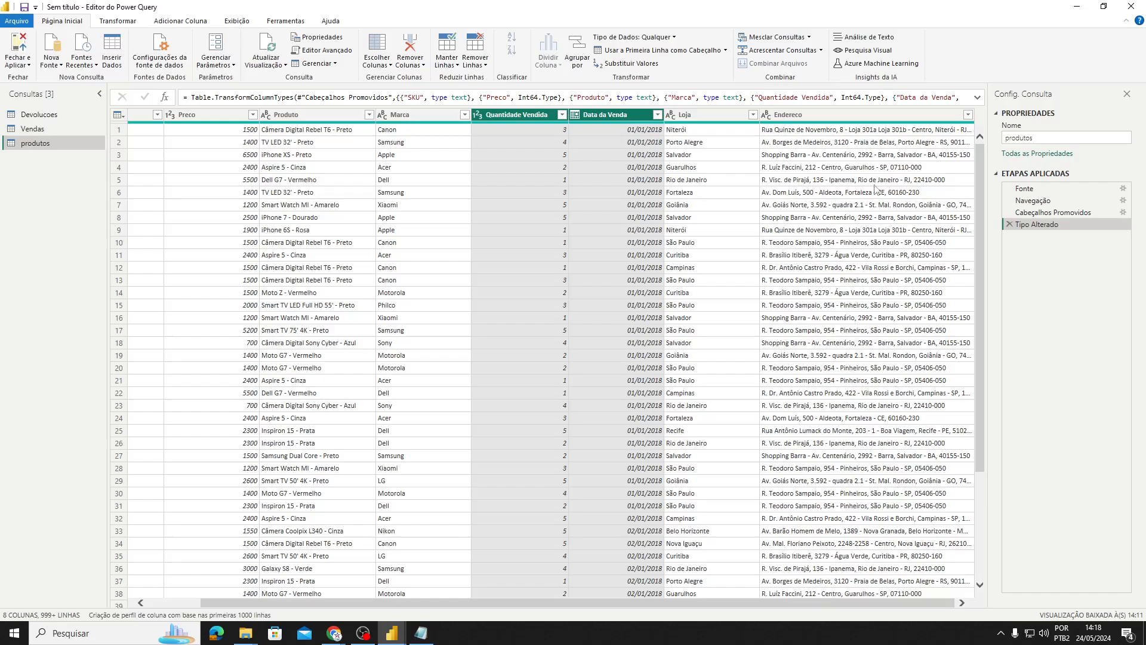
{"action": "left_click", "coordinate": [832, 117], "text": "ctrl"}
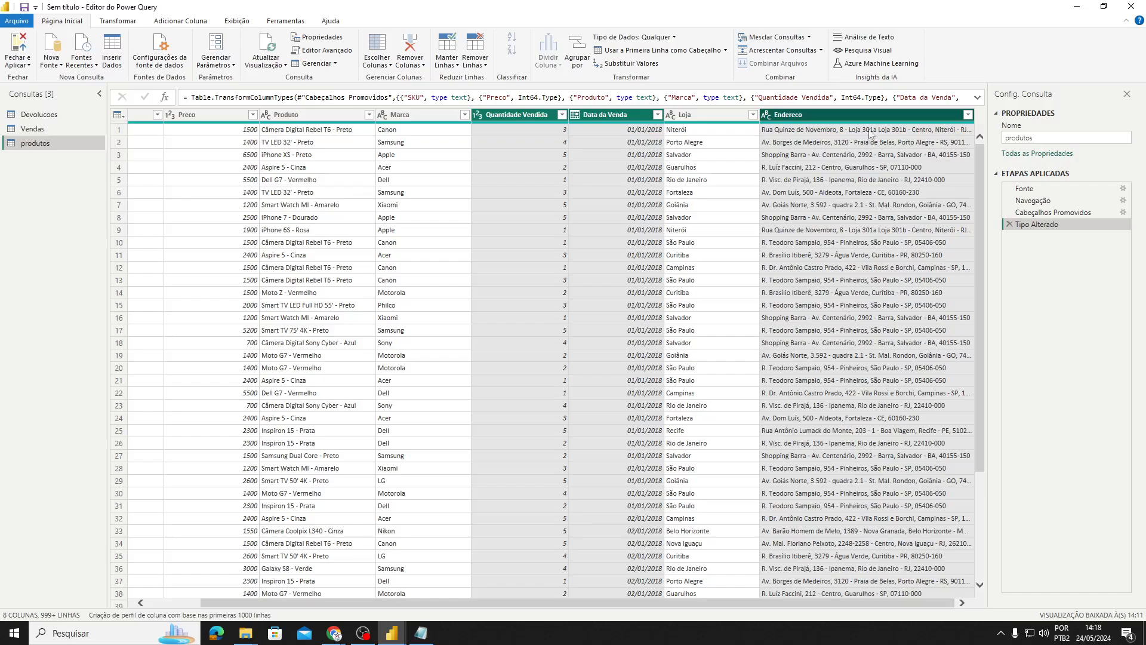
{"action": "right_click", "coordinate": [830, 121]}
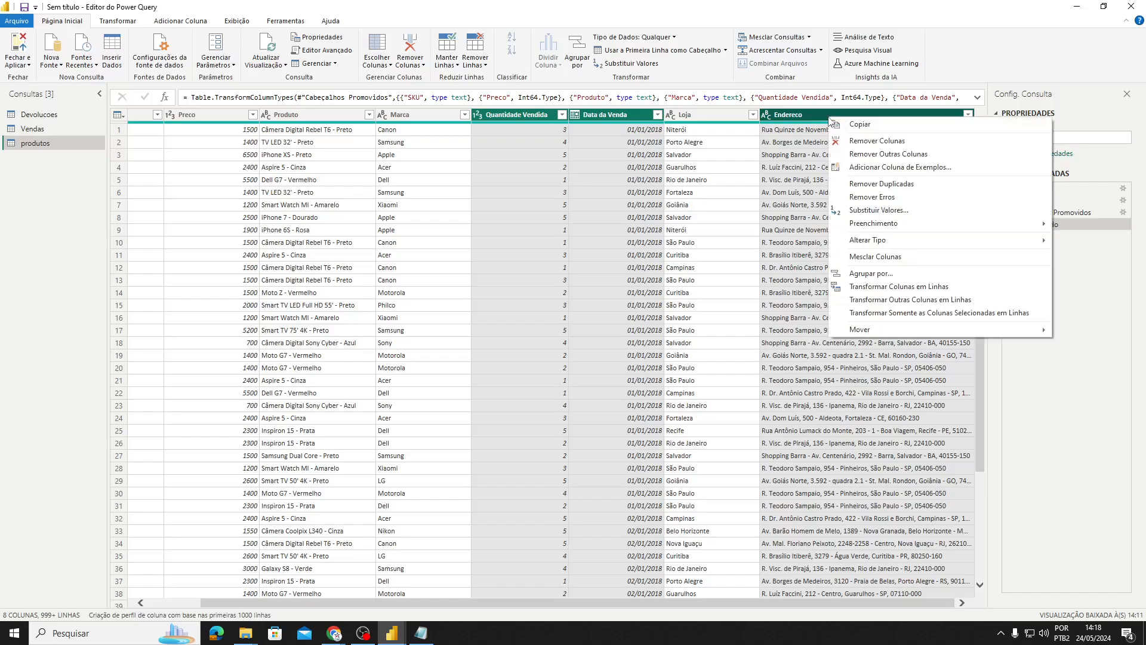
{"action": "left_click", "coordinate": [867, 142]}
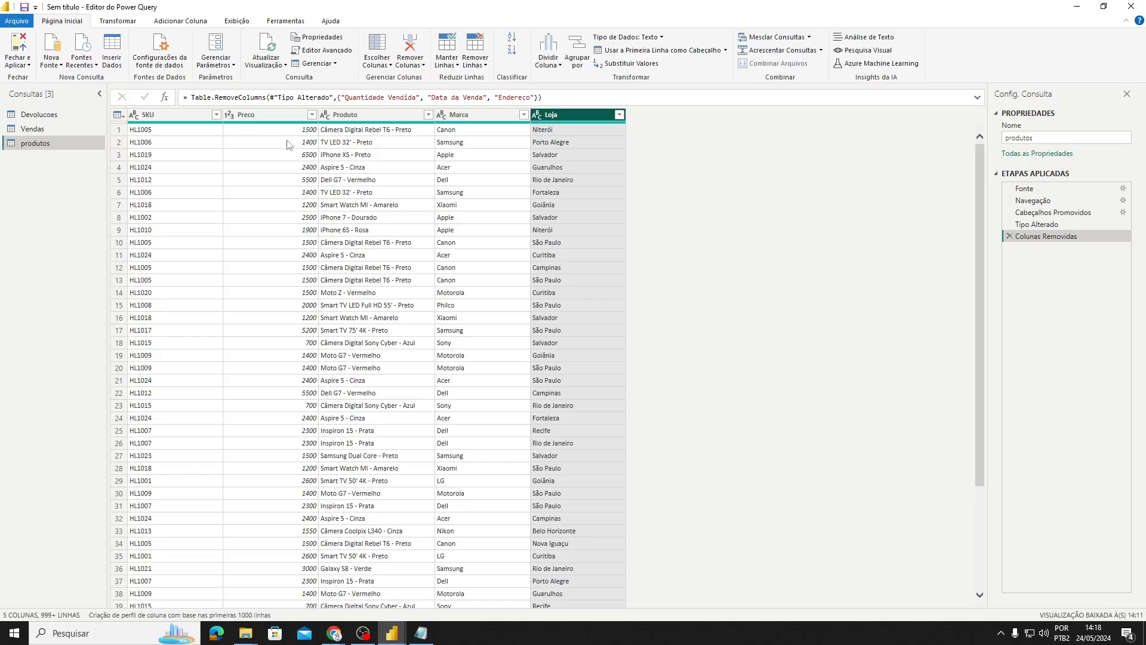
- Remove the duplicate rows from the produtos query based on the SKU column
{"action": "left_click", "coordinate": [187, 115]}
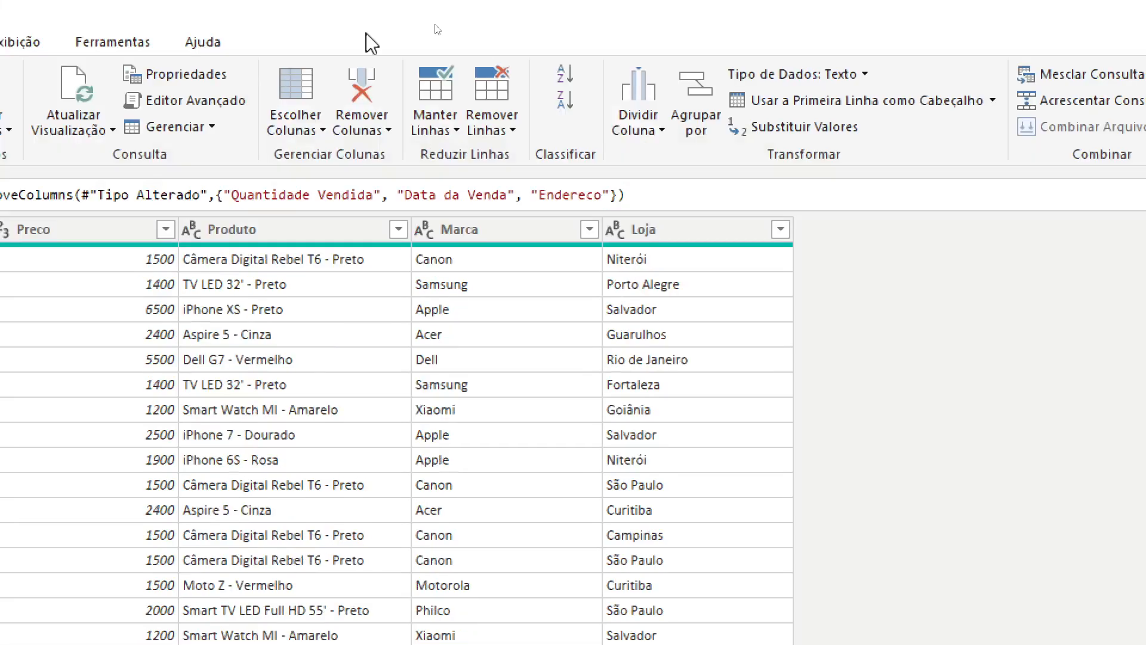
{"action": "left_click", "coordinate": [511, 131]}
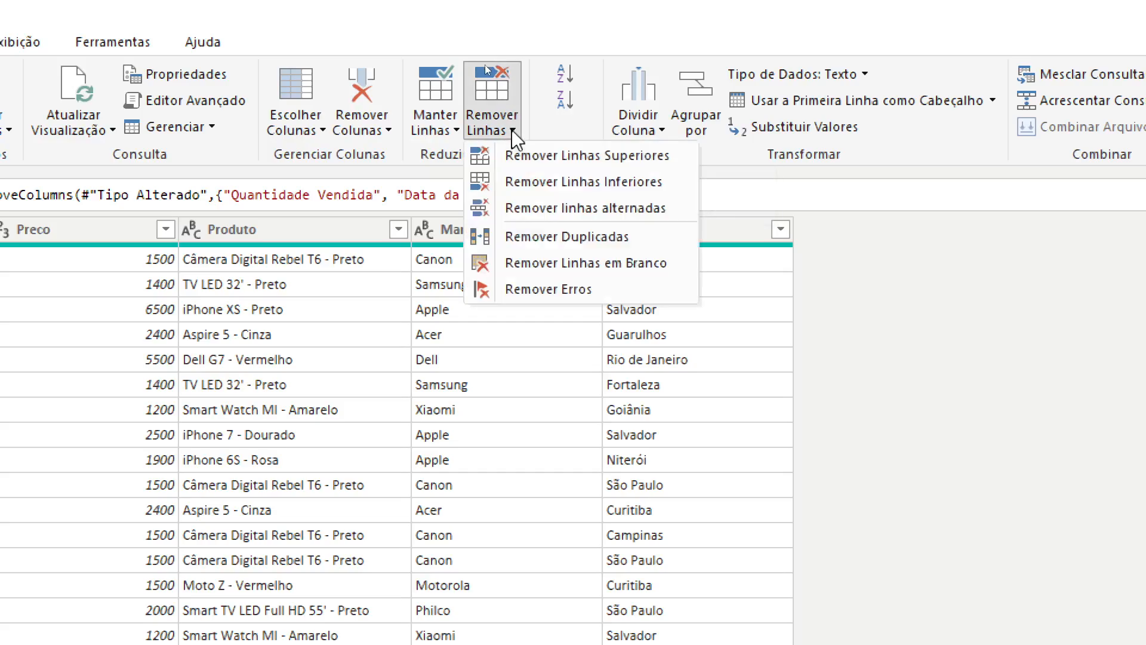
{"action": "left_click", "coordinate": [543, 243]}
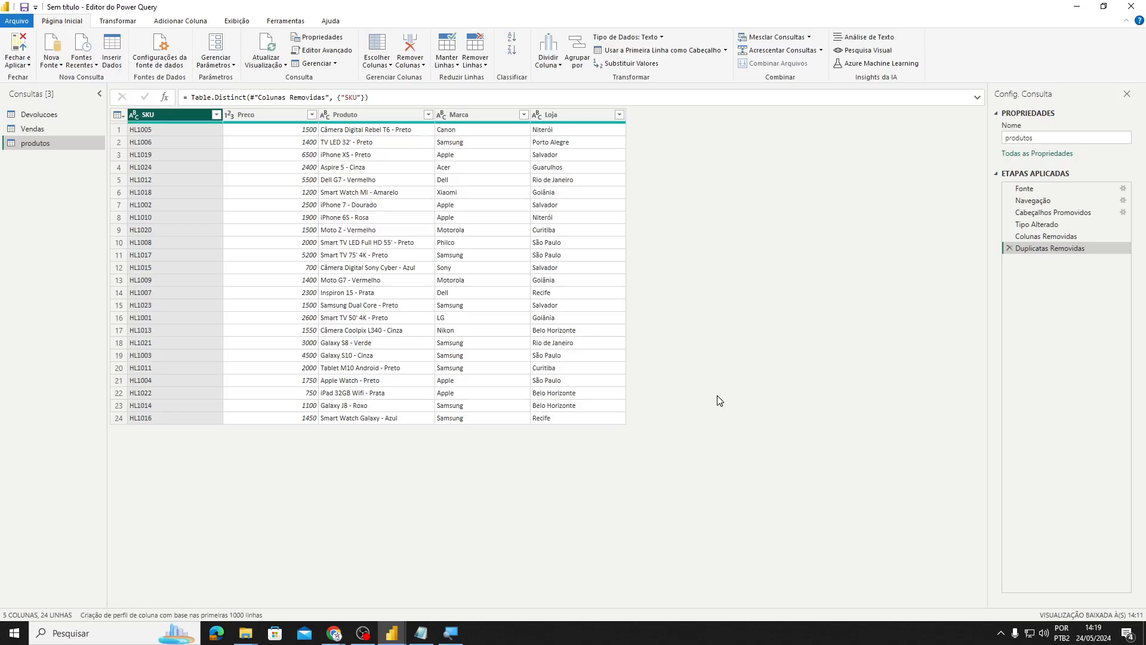
- Delete the Duplicatas Removidas applied step and remove the duplicate SKU rows again
{"action": "left_click", "coordinate": [1009, 248]}
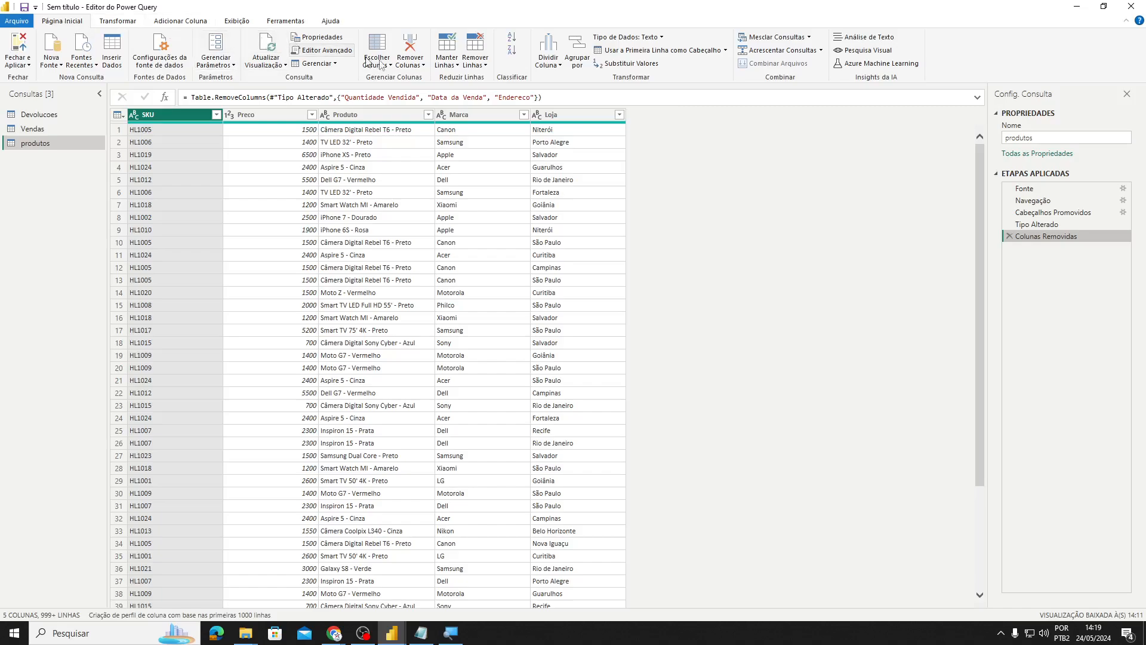
{"action": "left_click", "coordinate": [485, 68]}
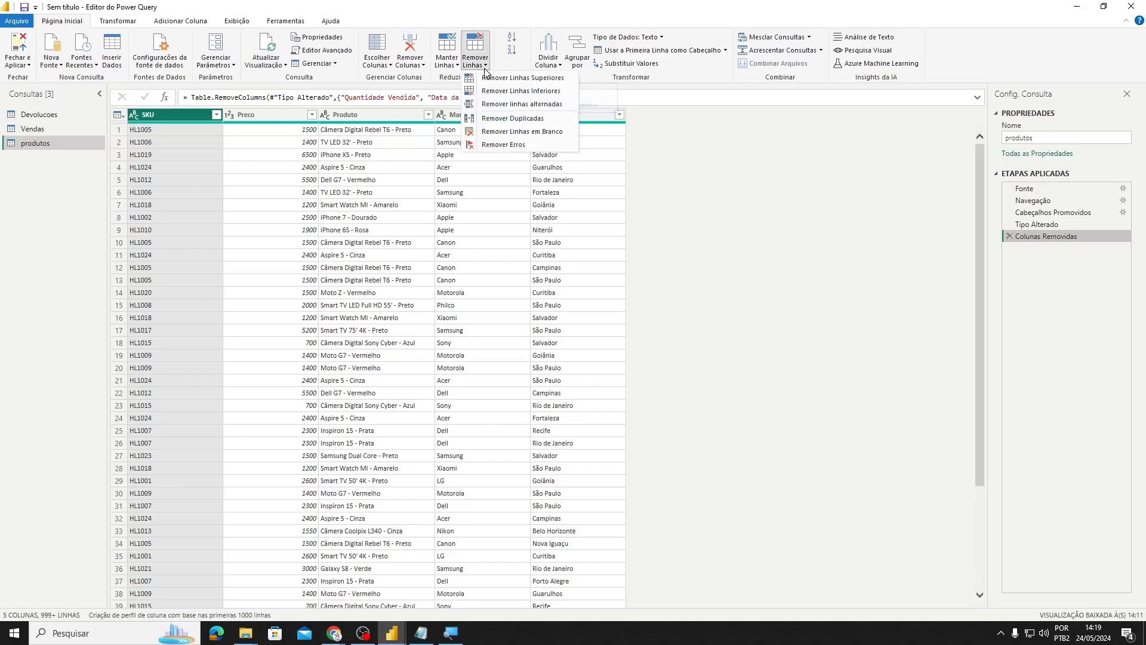
{"action": "left_click", "coordinate": [535, 119]}
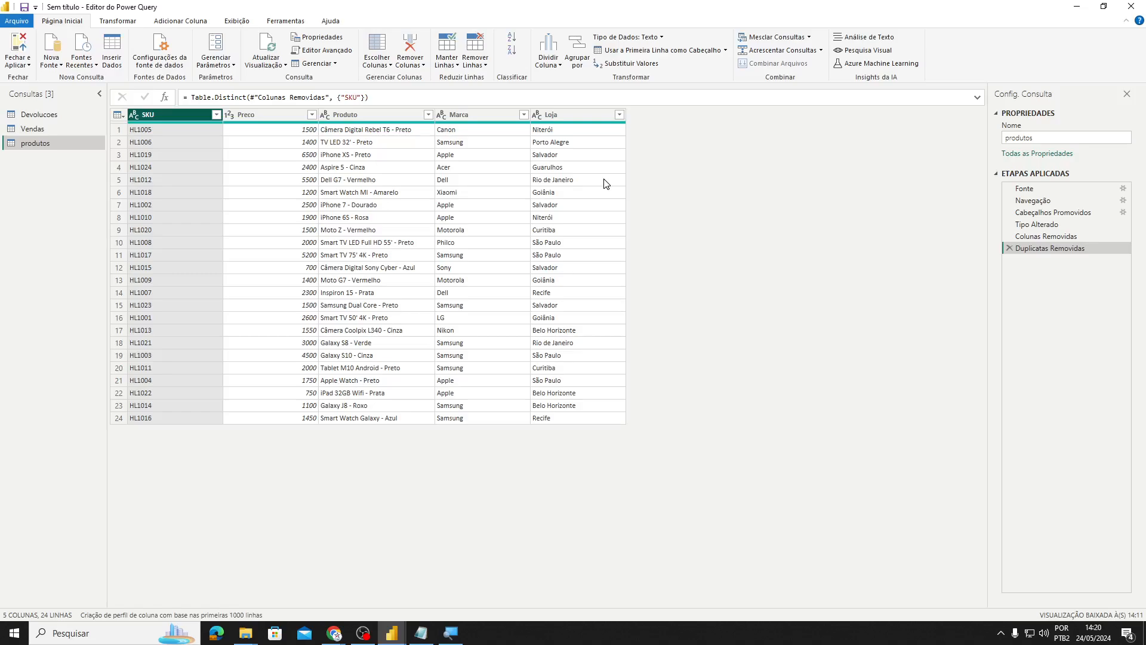
- Change the data type of the Preco column in produtos to fixed decimal number and open the Vendas query
{"action": "left_click", "coordinate": [231, 116]}
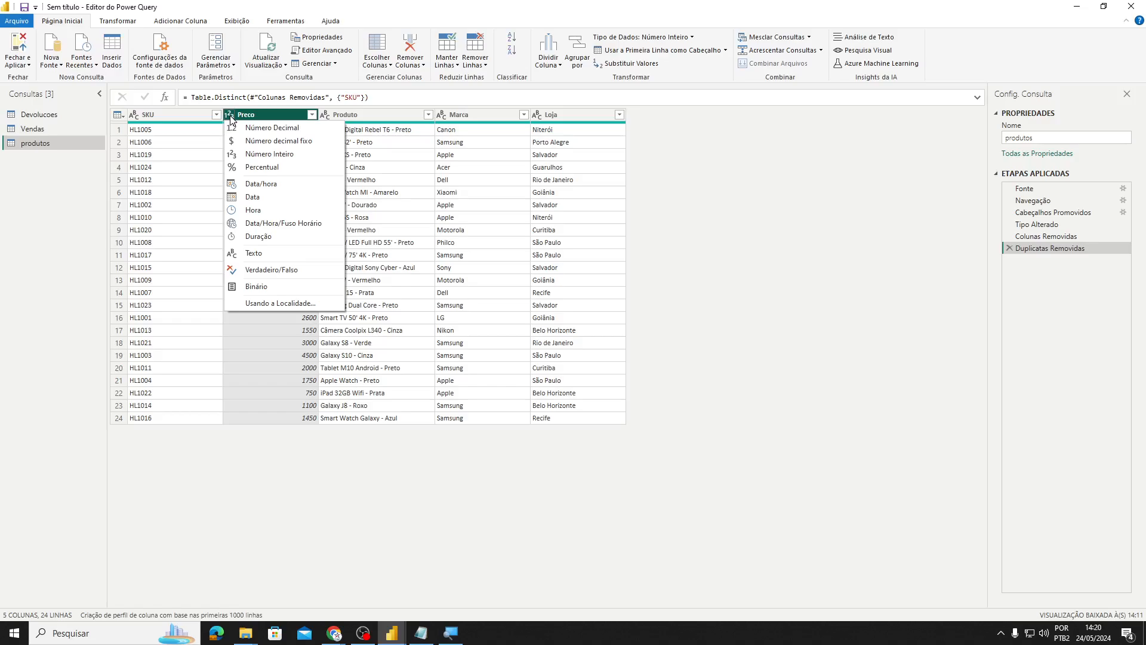
{"action": "left_click", "coordinate": [277, 142]}
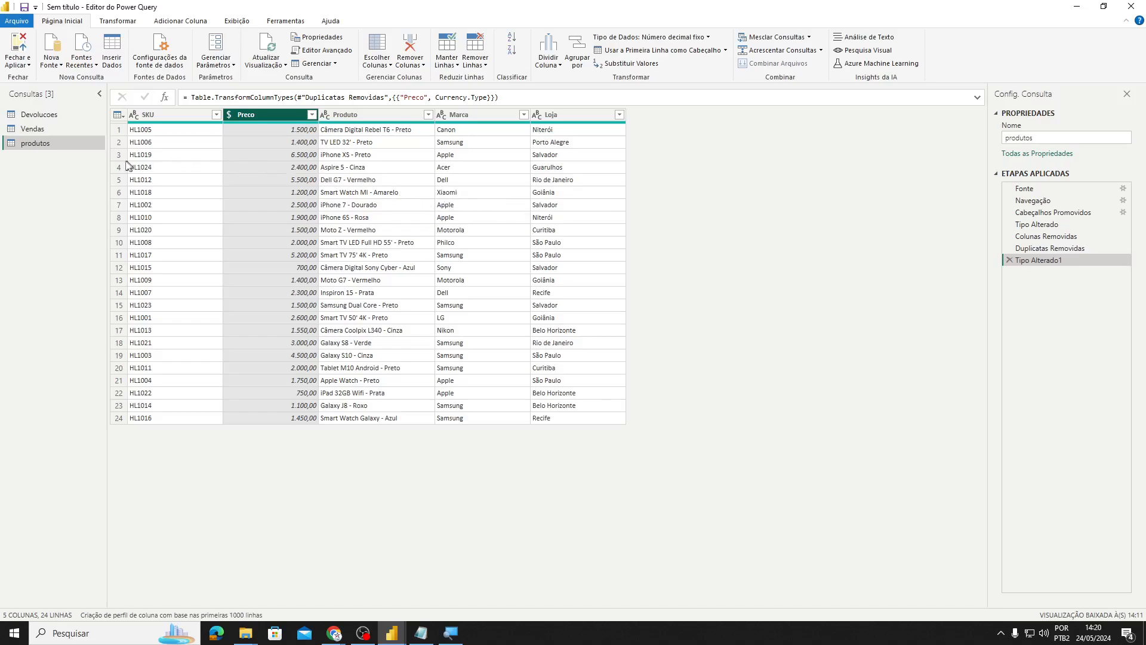
{"action": "left_click", "coordinate": [48, 130]}
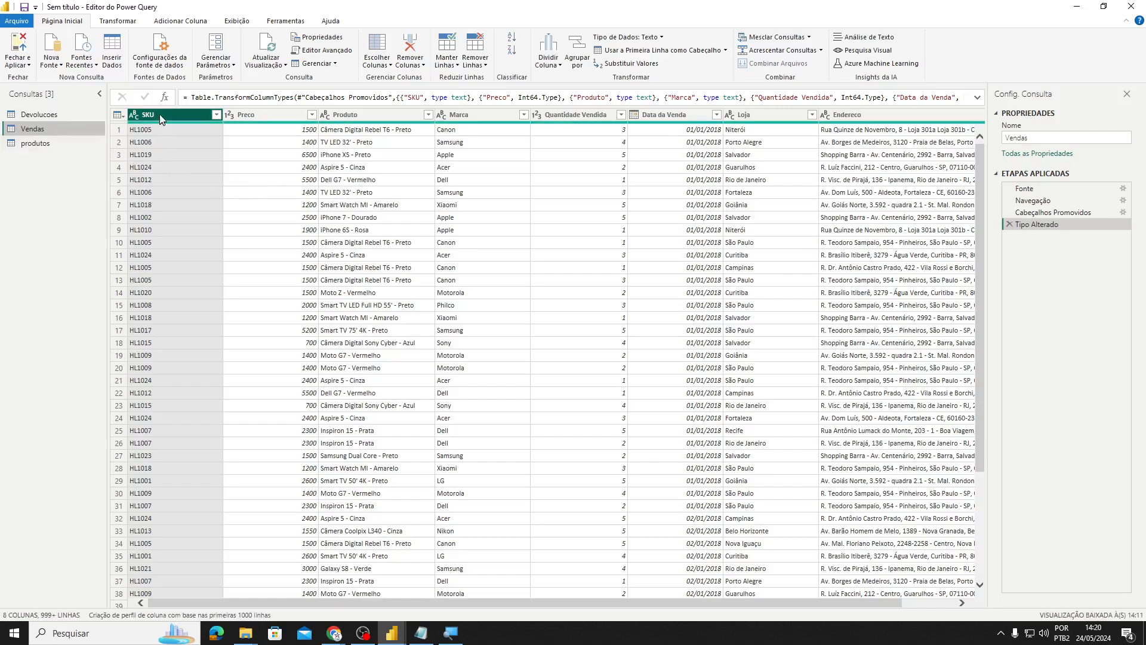
- Keep only the SKU, Quantidade Vendida, Data da Venda and Endereco columns in the Vendas query, removing all other columns
{"action": "left_click", "coordinate": [575, 115], "text": "ctrl"}
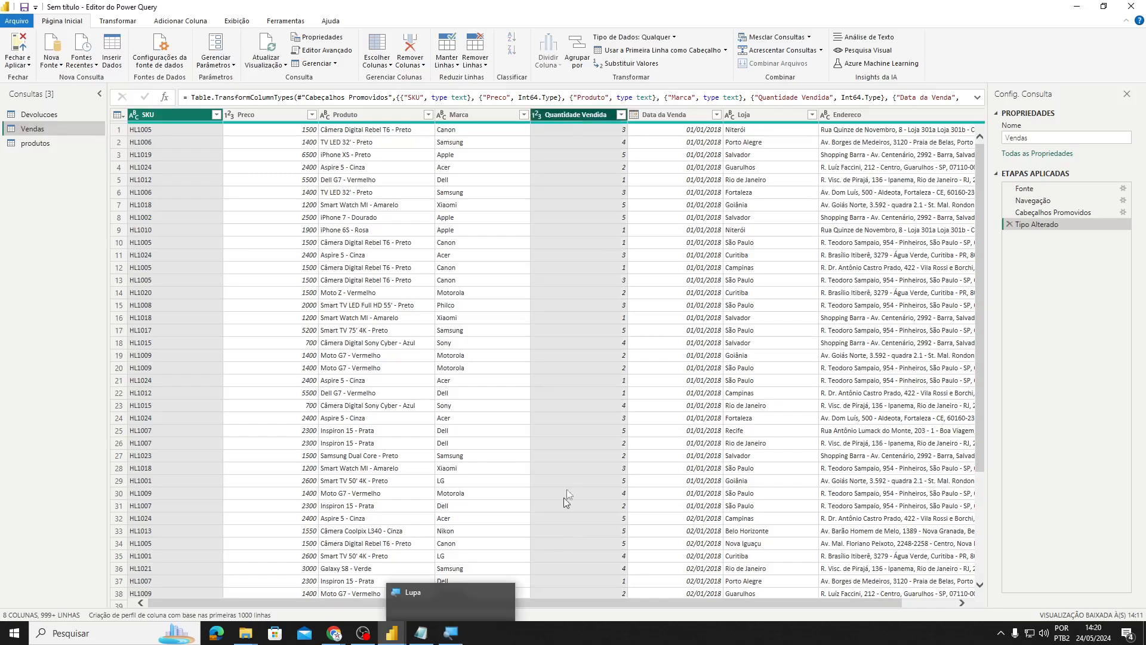
{"action": "left_click", "coordinate": [668, 114], "text": "ctrl"}
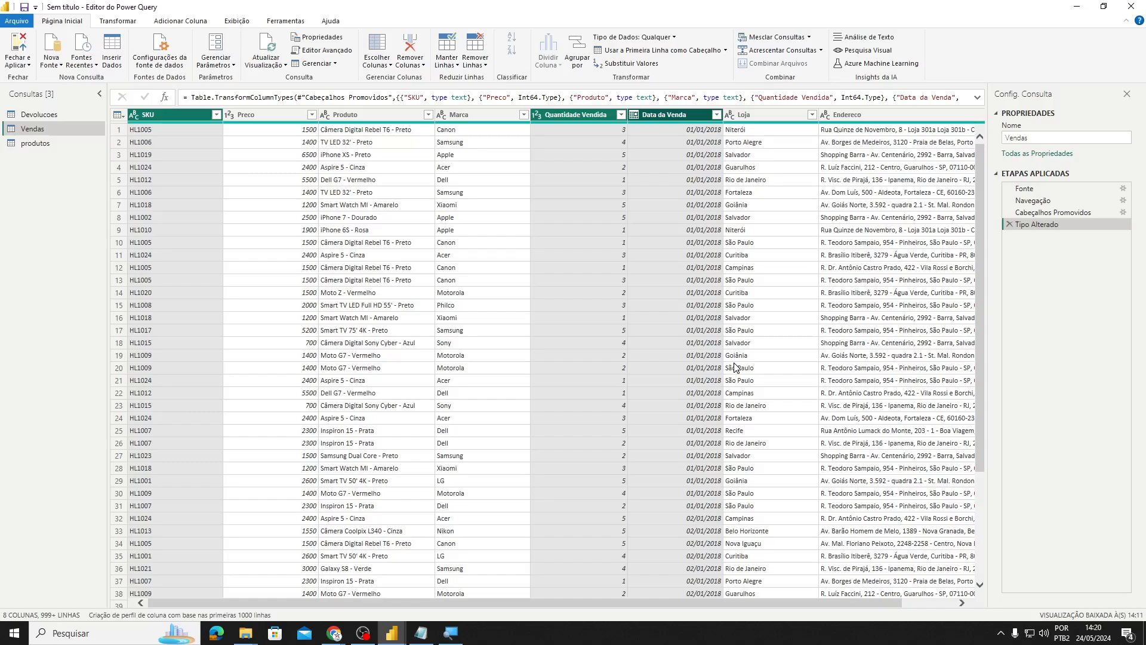
{"action": "left_click", "coordinate": [907, 114], "text": "ctrl"}
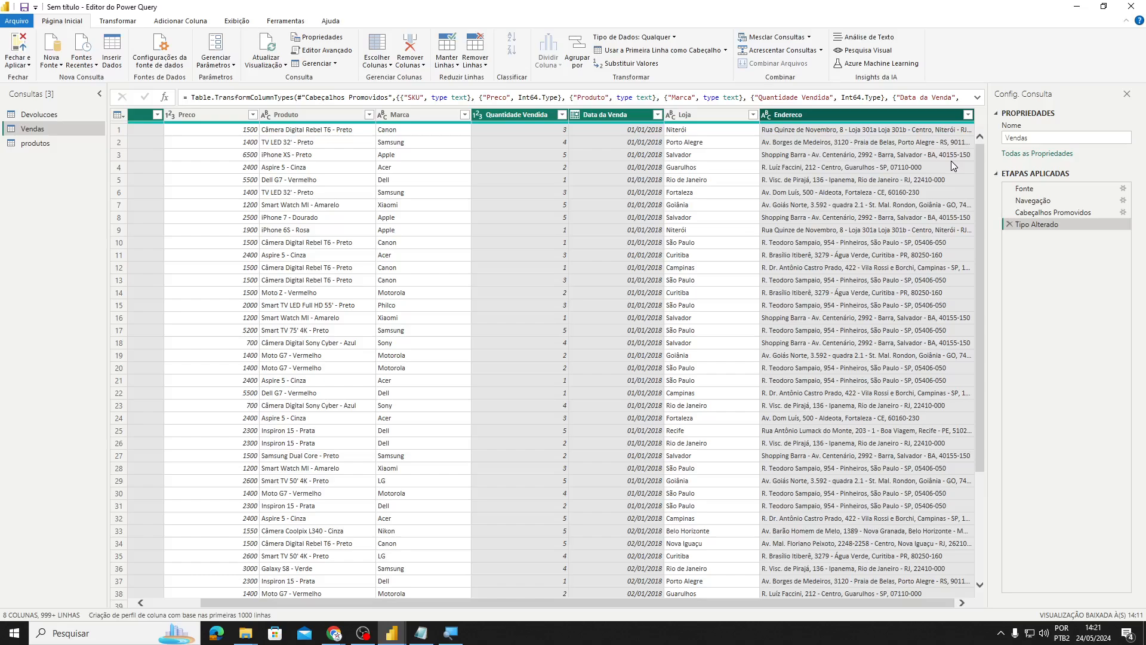
{"action": "right_click", "coordinate": [632, 116]}
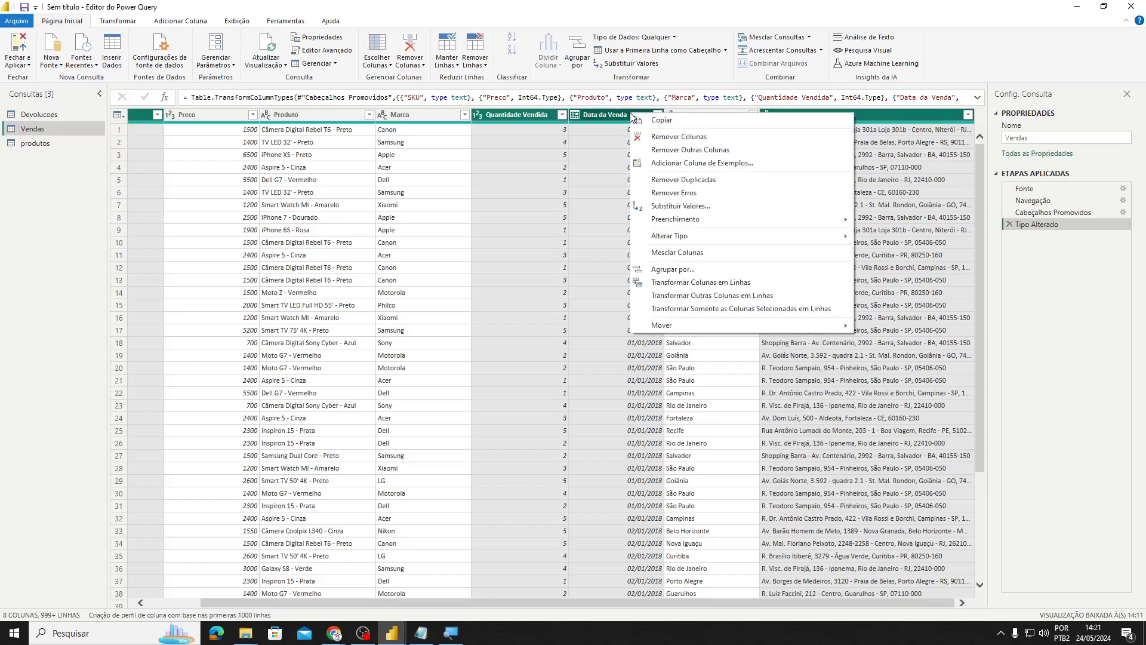
{"action": "left_click", "coordinate": [700, 153]}
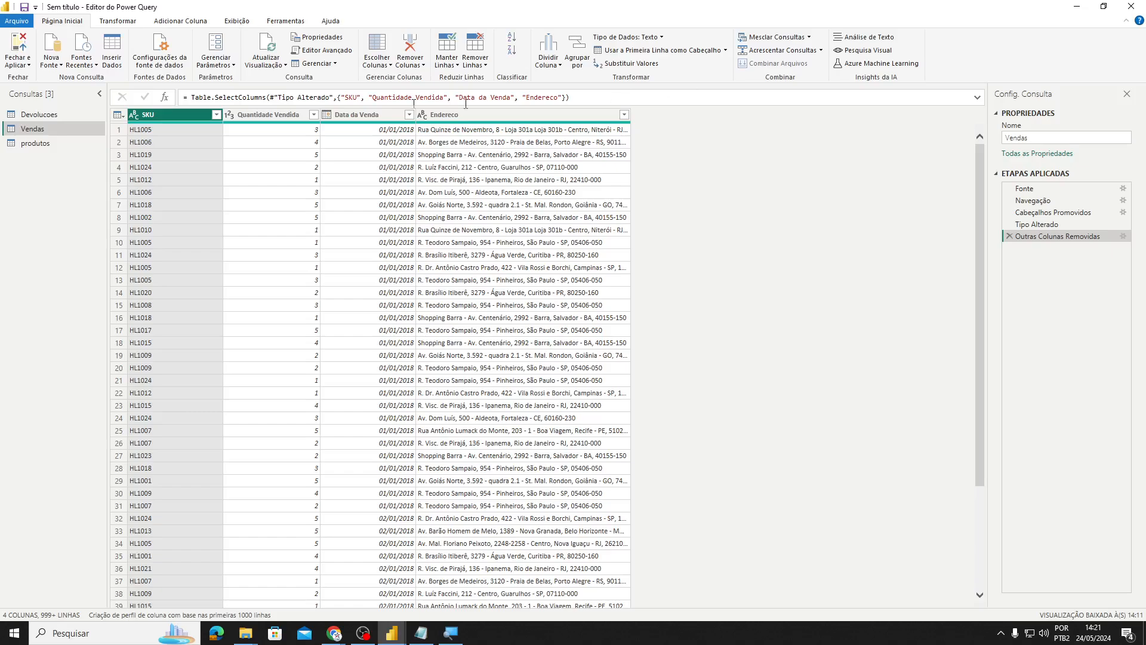
- Check the columns of the Devolucoes and produtos queries and remove the Endereco column from Vendas
{"action": "left_click", "coordinate": [49, 118]}
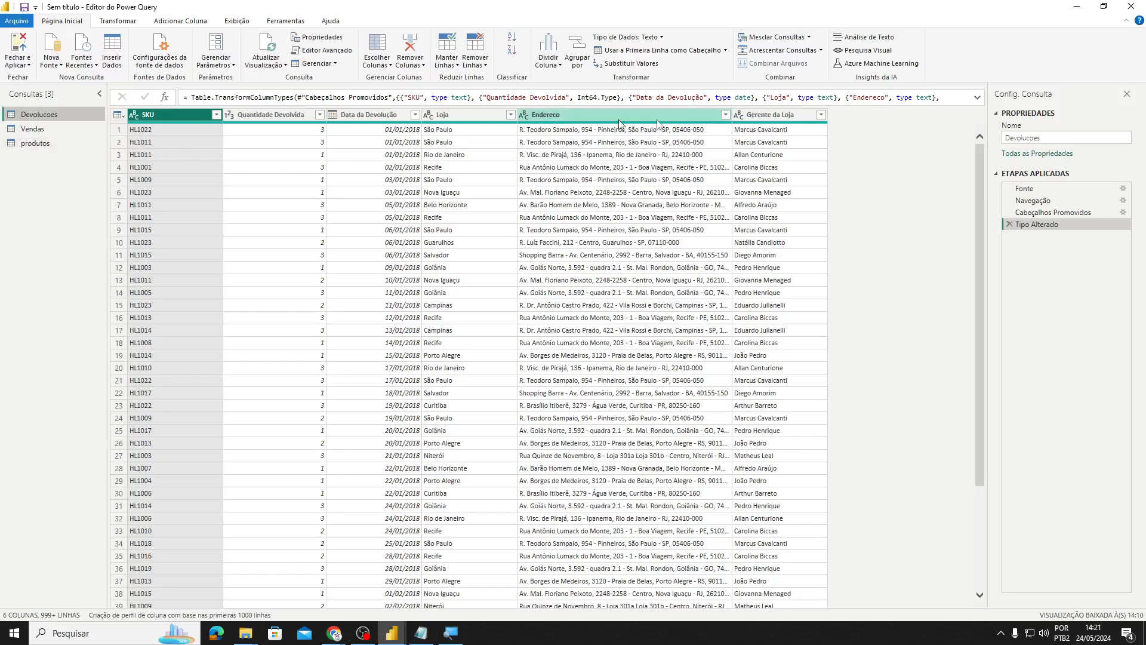
{"action": "left_click", "coordinate": [35, 144]}
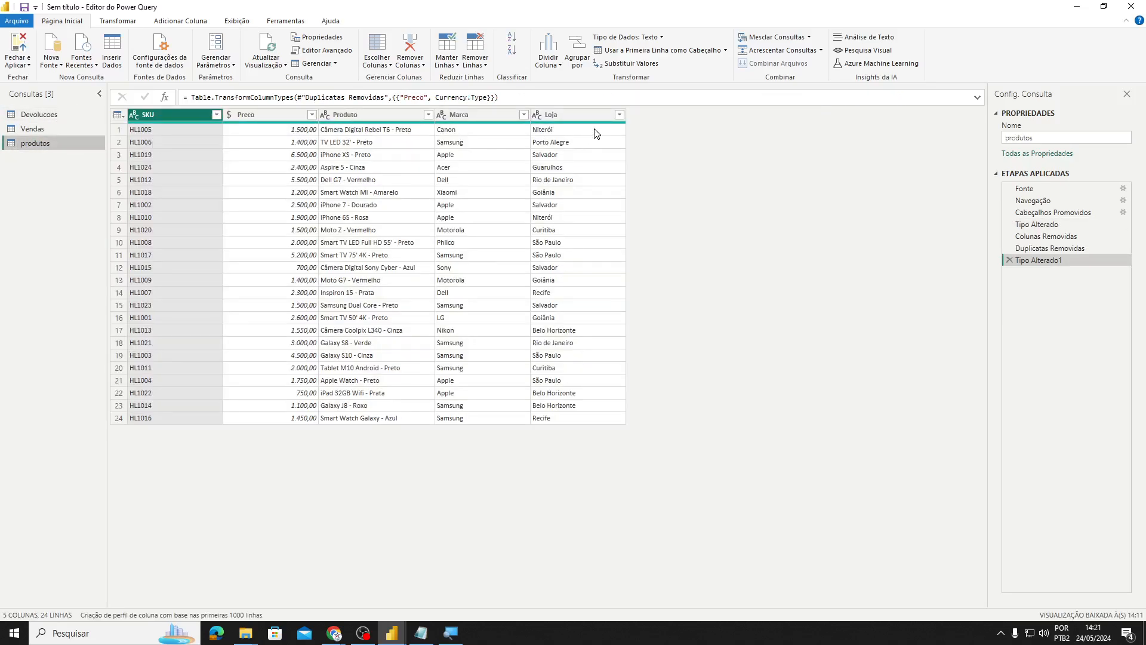
{"action": "left_click", "coordinate": [59, 129]}
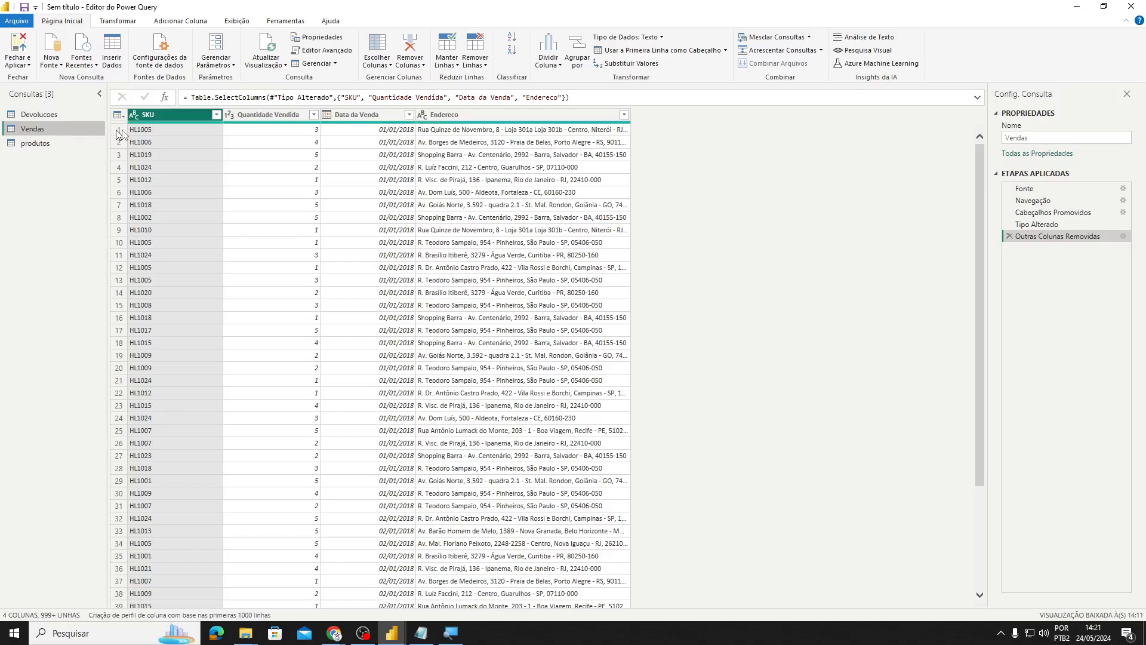
{"action": "right_click", "coordinate": [475, 114]}
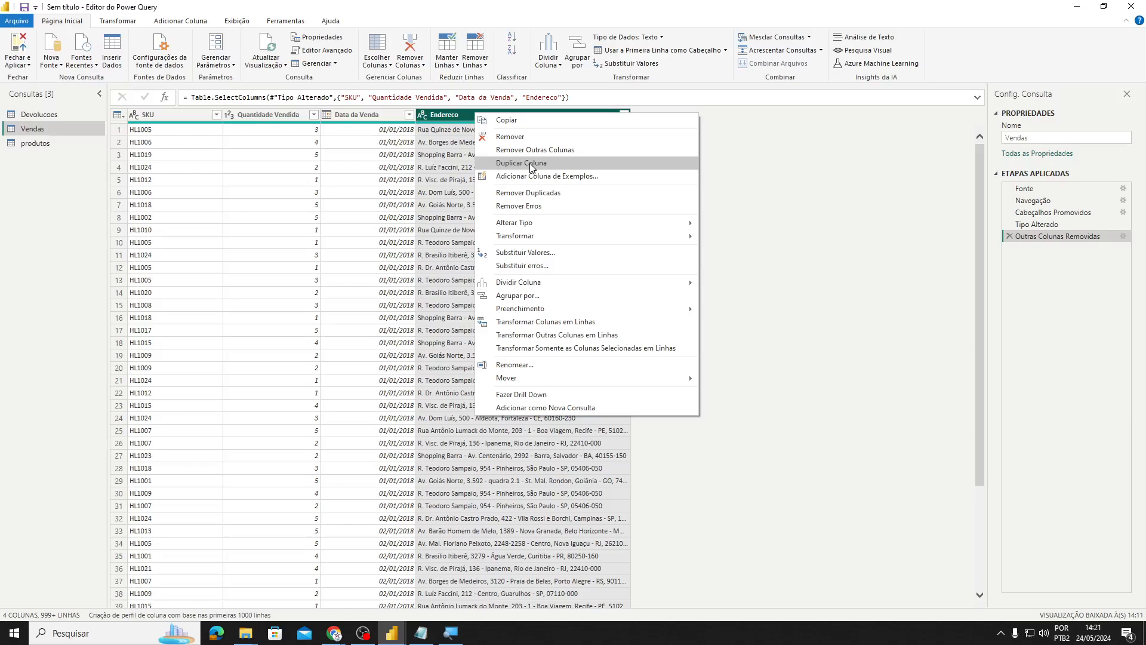
{"action": "left_click", "coordinate": [517, 139]}
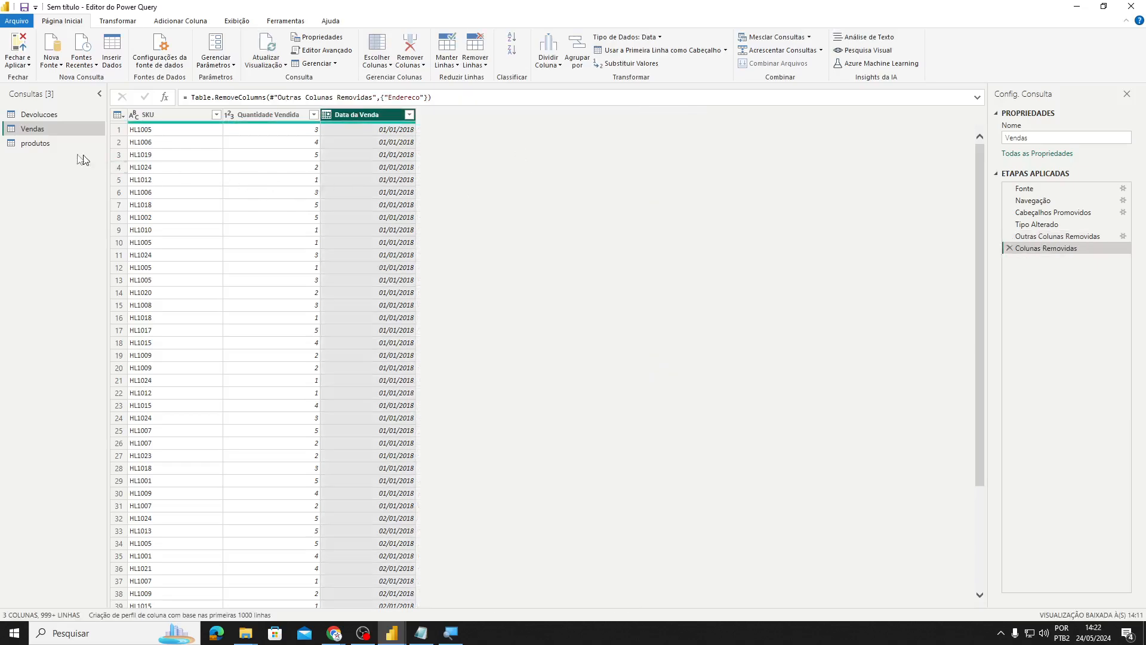
- Duplicate the Devolucoes query and rename the copy as Lojas
{"action": "left_click", "coordinate": [63, 117]}
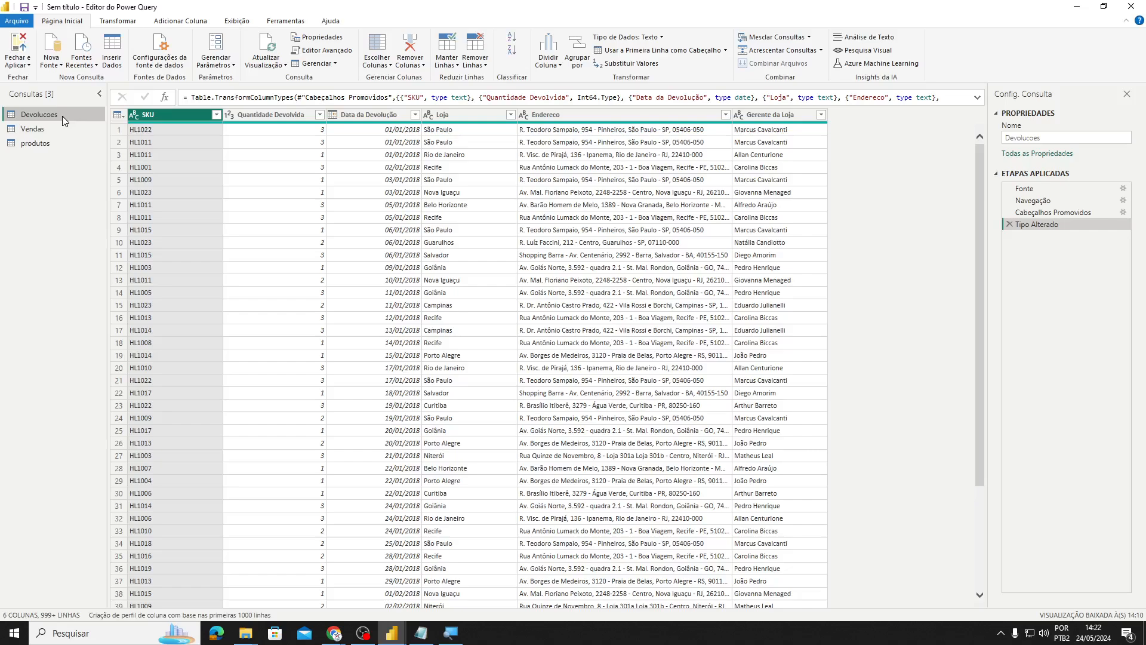
{"action": "right_click", "coordinate": [63, 115]}
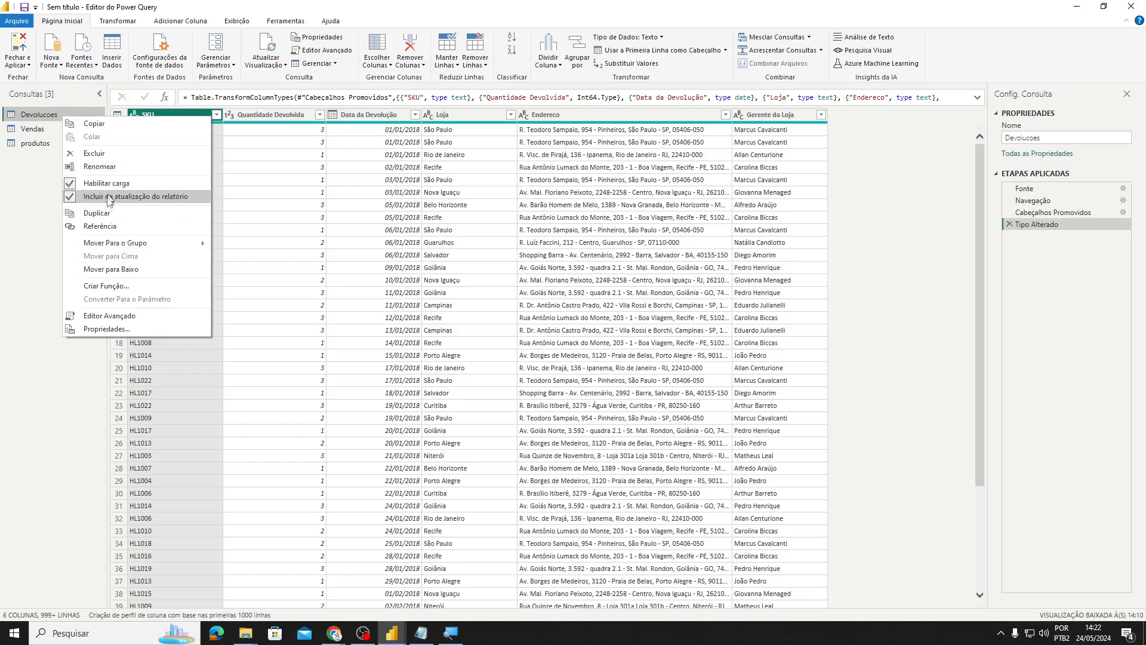
{"action": "left_click", "coordinate": [97, 214]}
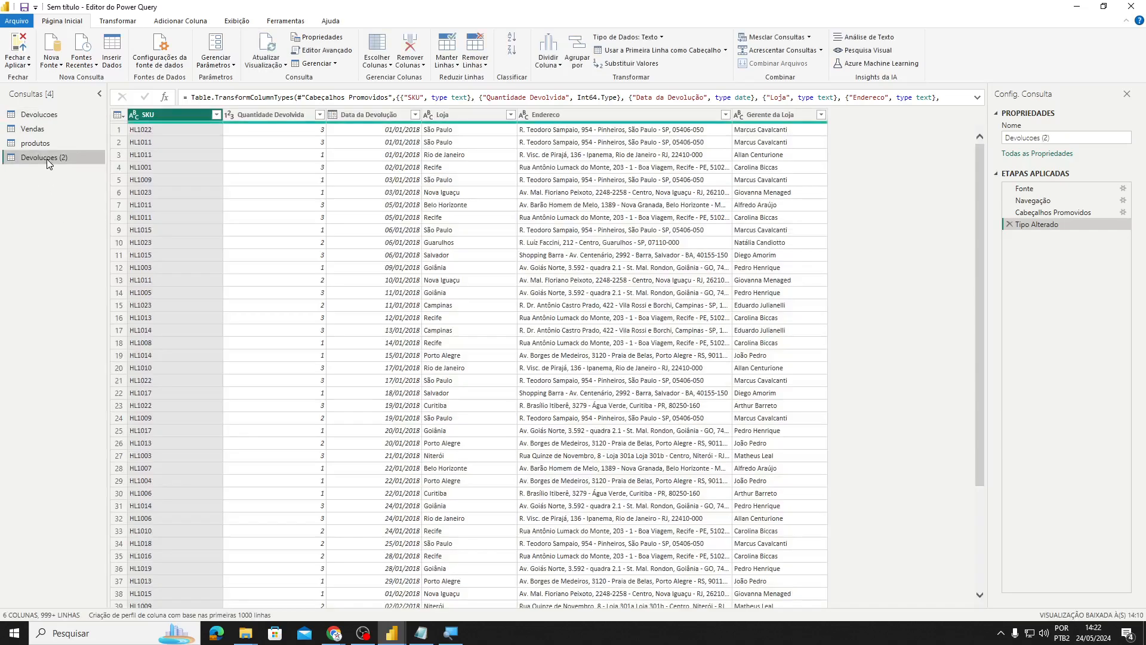
{"action": "double_click", "coordinate": [47, 157]}
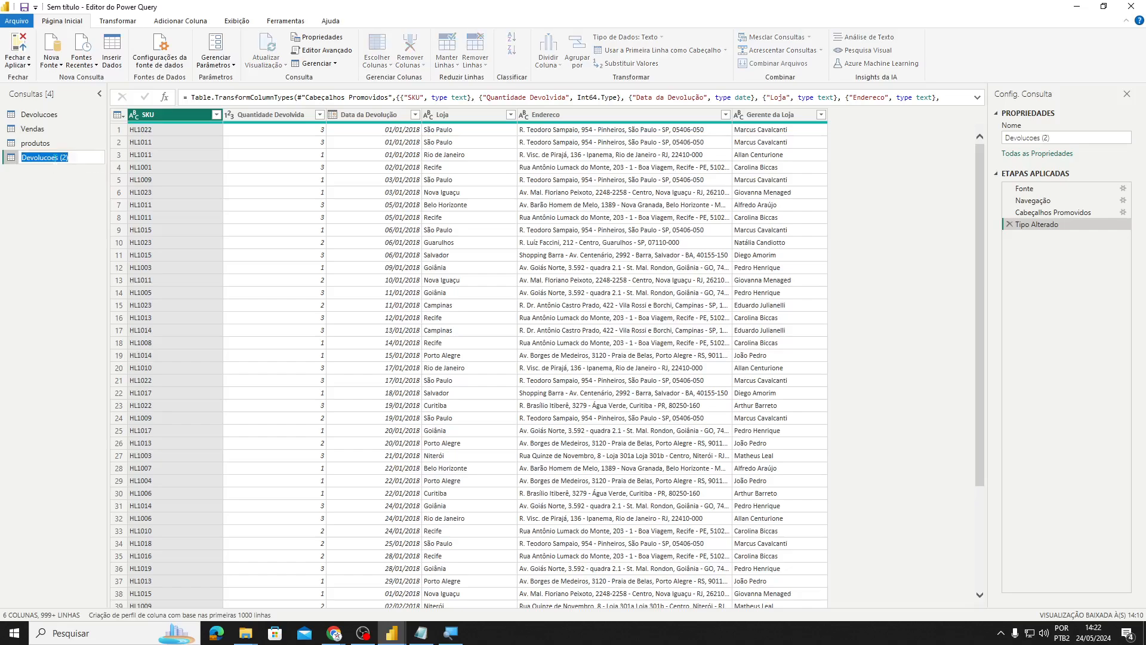
{"action": "type", "text": "Lojas"}
{"action": "key", "text": "Return"}
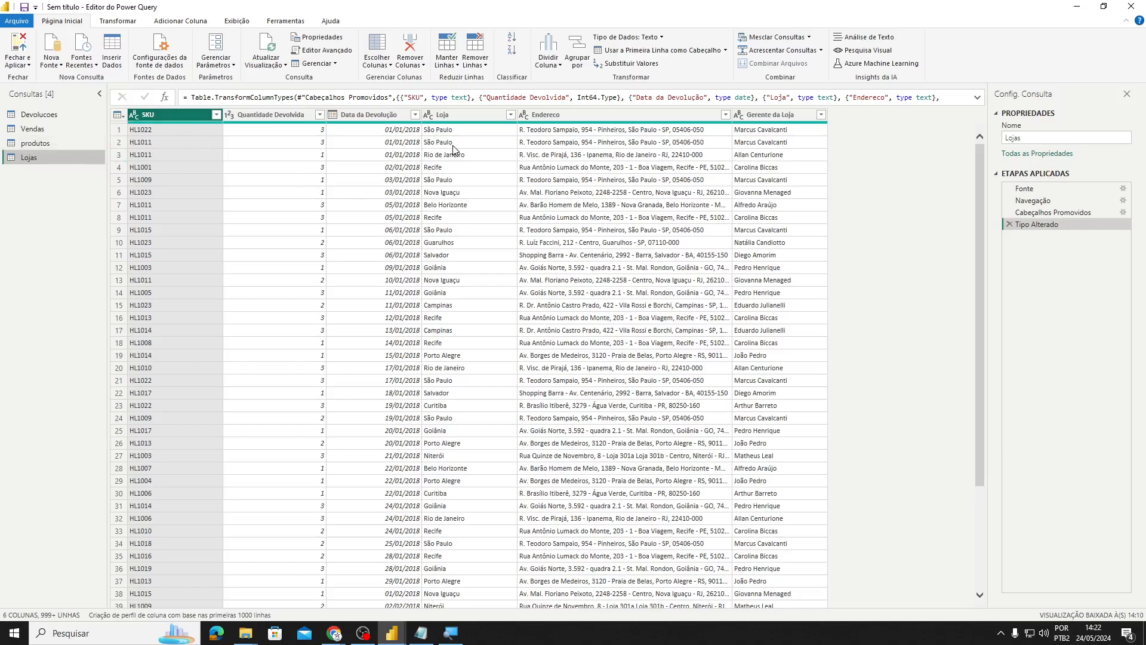
- Keep only the SKU, Loja, Endereco and Gerente da Loja columns in Lojas and remove duplicate rows based on SKU
{"action": "left_click", "coordinate": [479, 116], "text": "ctrl"}
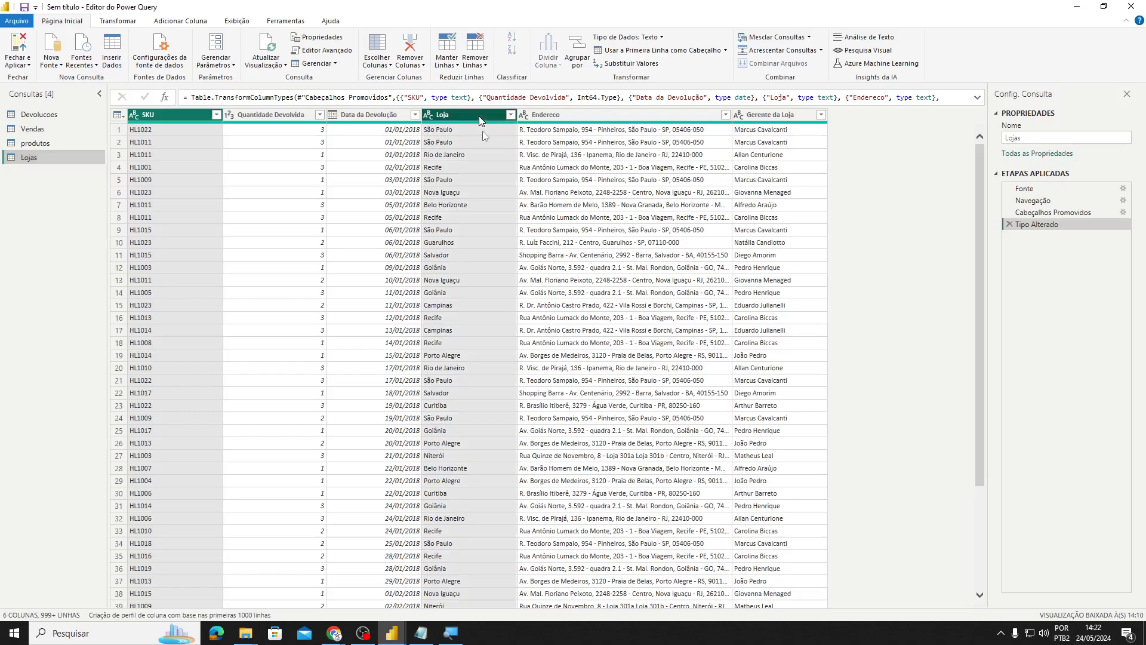
{"action": "left_click", "coordinate": [599, 120], "text": "ctrl"}
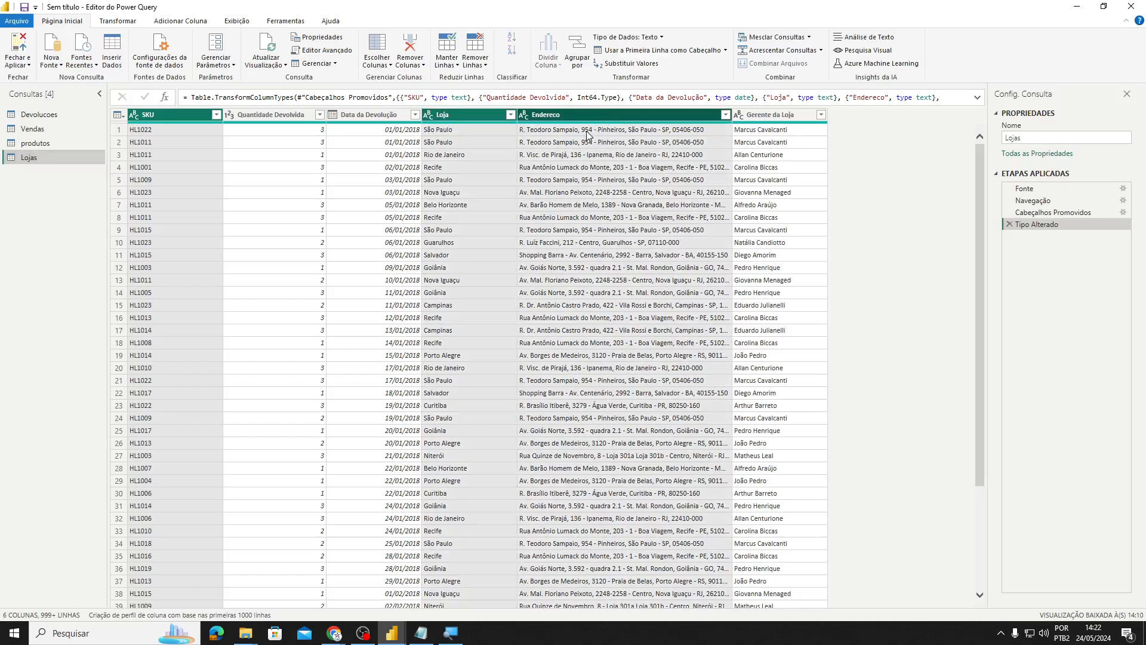
{"action": "left_click", "coordinate": [798, 113], "text": "ctrl"}
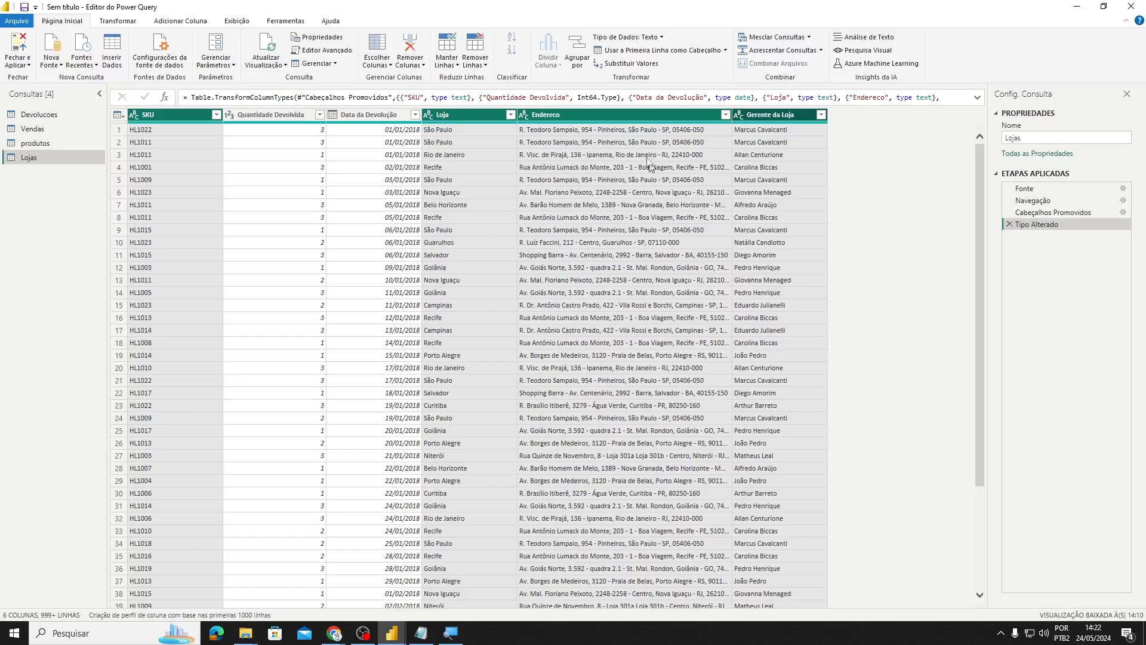
{"action": "right_click", "coordinate": [639, 115]}
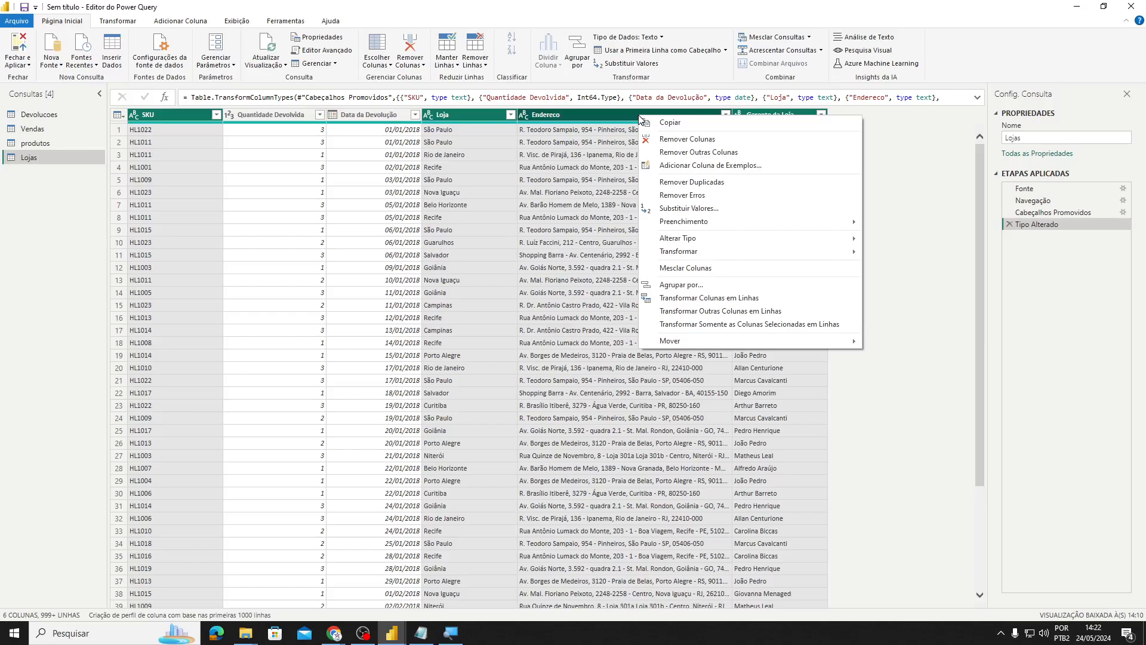
{"action": "left_click", "coordinate": [725, 153]}
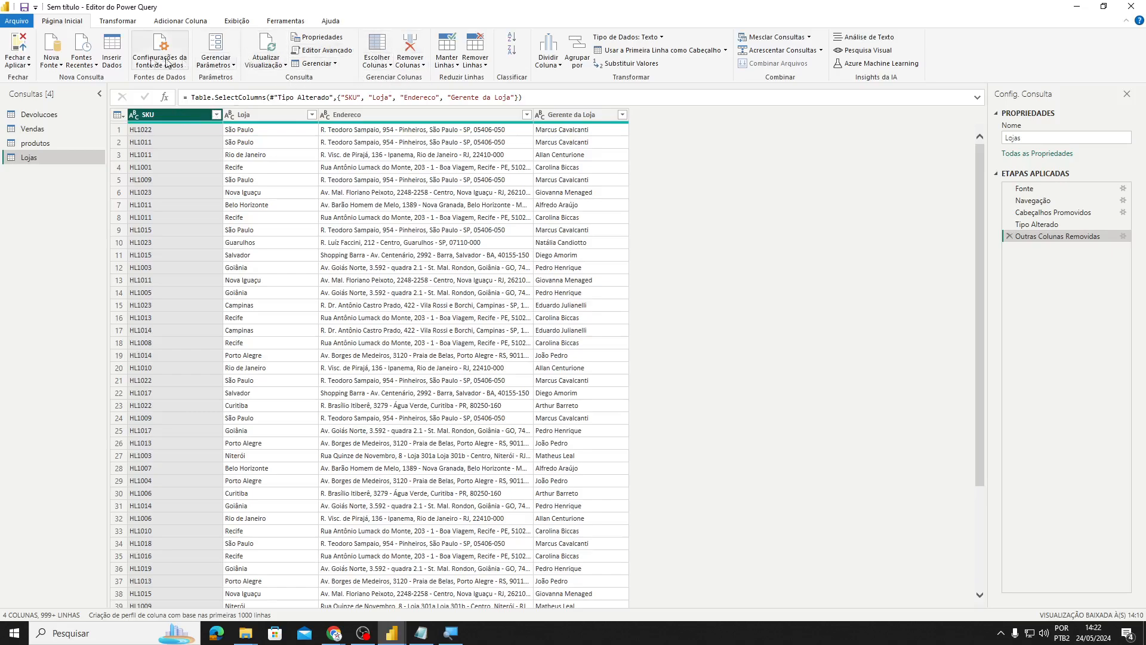
{"action": "left_click", "coordinate": [487, 66]}
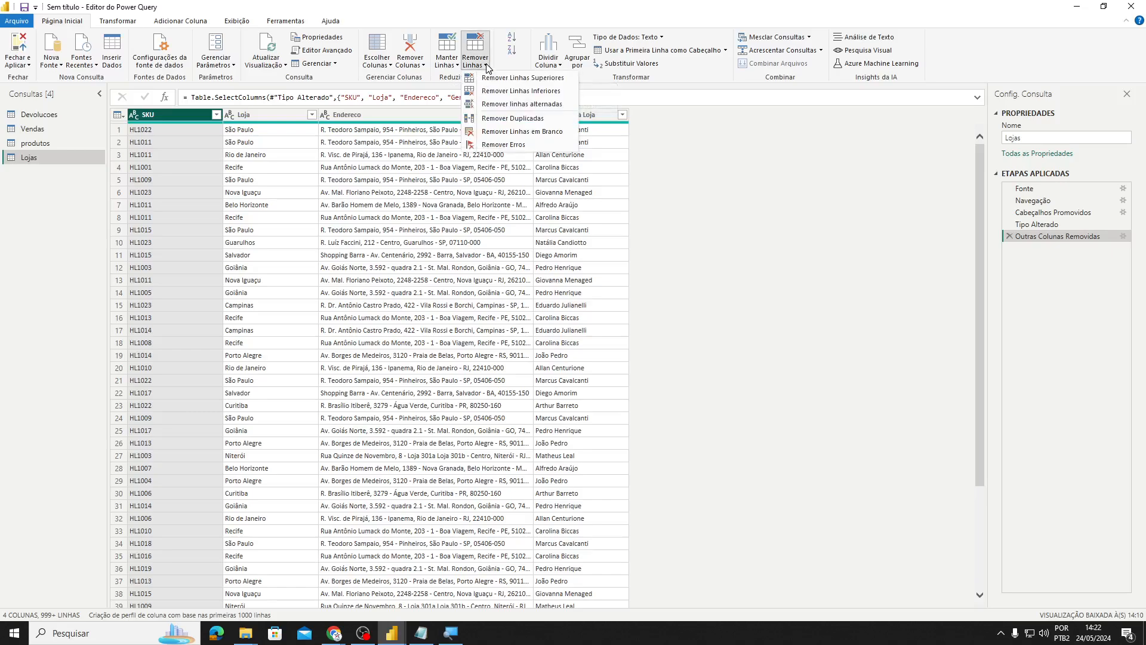
{"action": "left_click", "coordinate": [524, 118]}
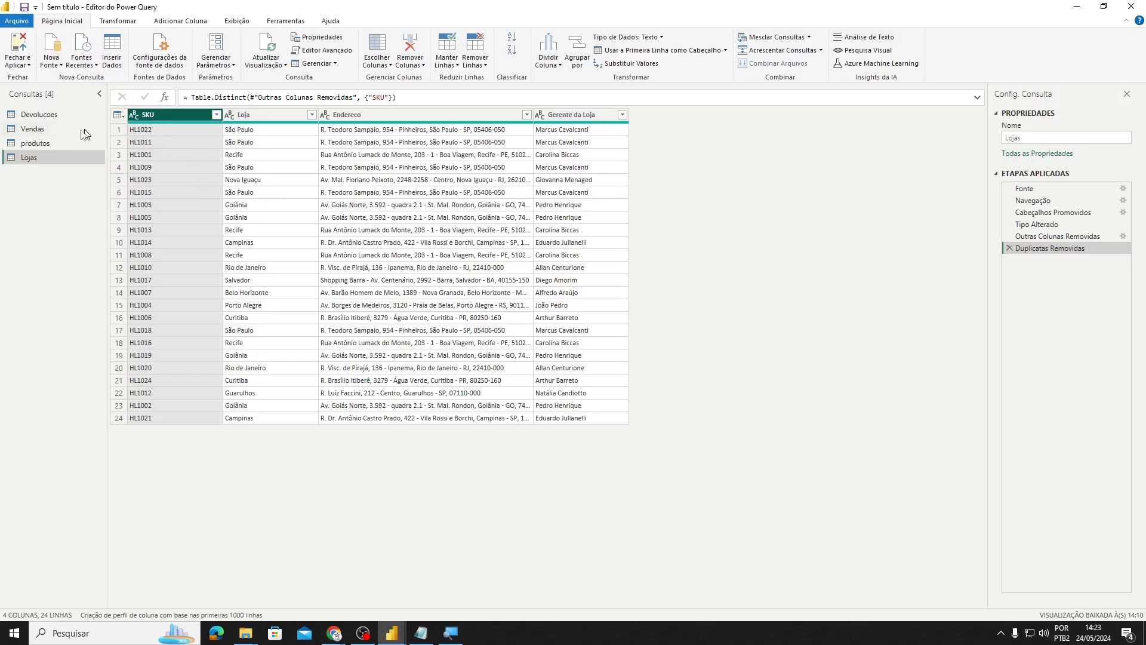
- Keep only the SKU, Quantidade Devolvida and Data da Devolução columns in the Devolucoes query, removing all other columns
{"action": "left_click", "coordinate": [42, 114]}
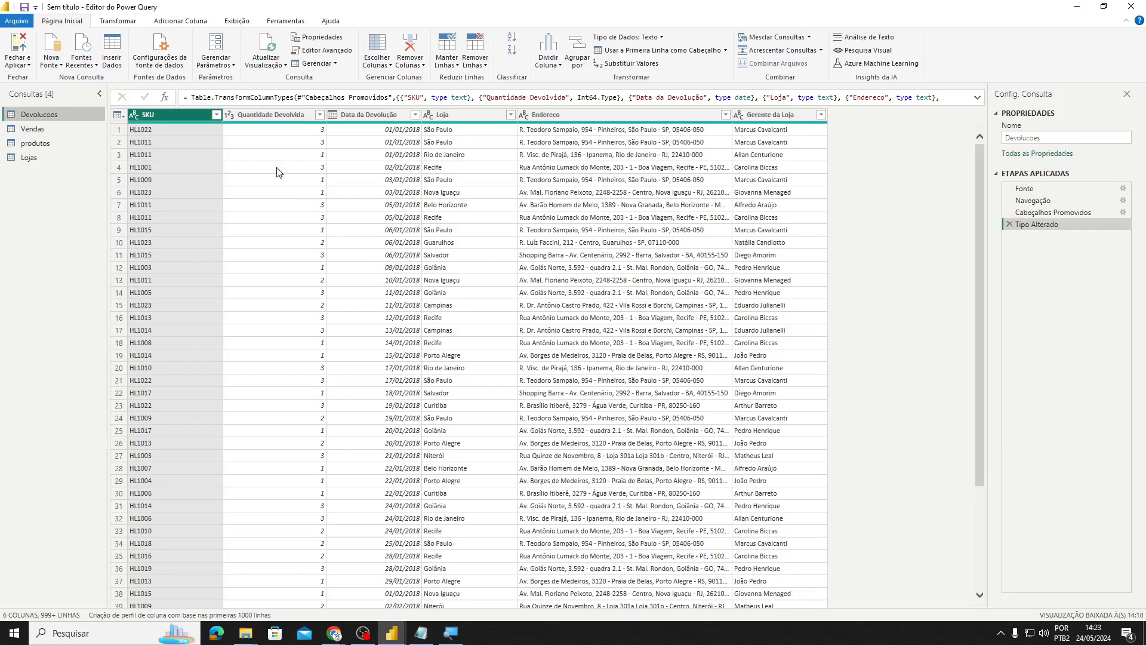
{"action": "left_click", "coordinate": [272, 115], "text": "ctrl"}
{"action": "left_click", "coordinate": [367, 115], "text": "ctrl"}
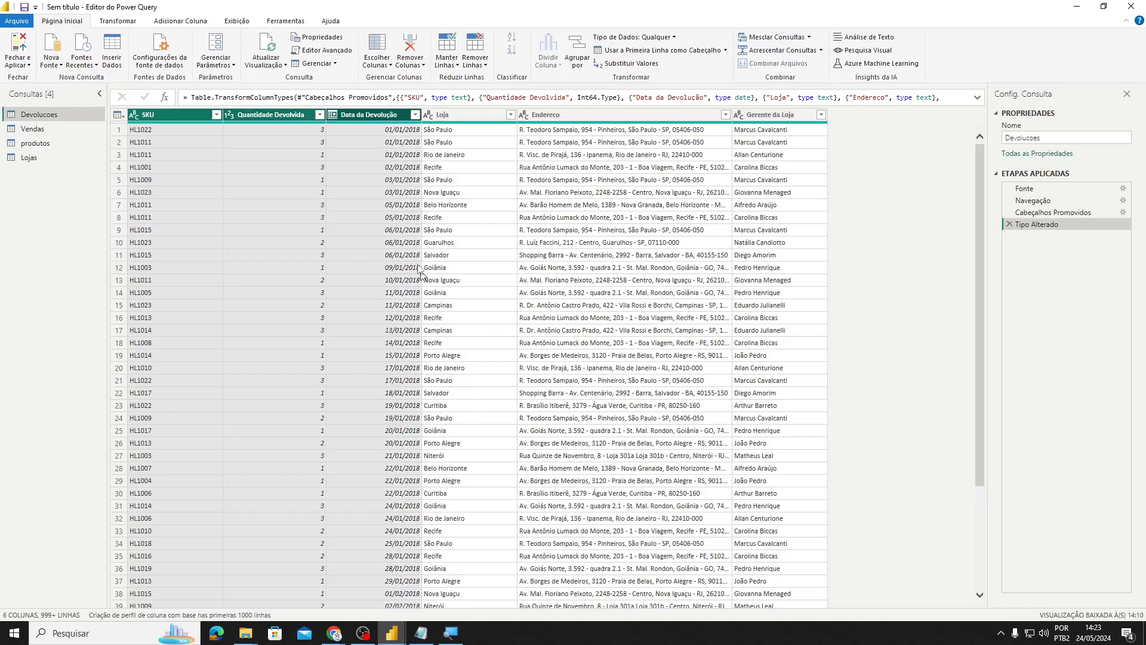
{"action": "right_click", "coordinate": [367, 120]}
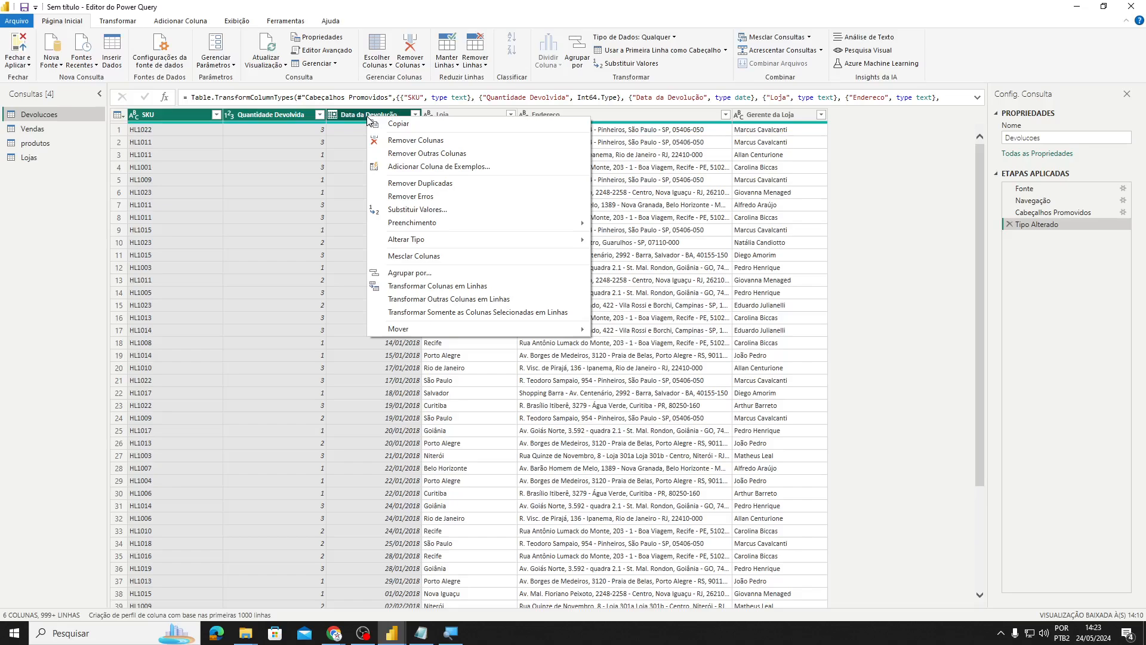
{"action": "left_click", "coordinate": [412, 157]}
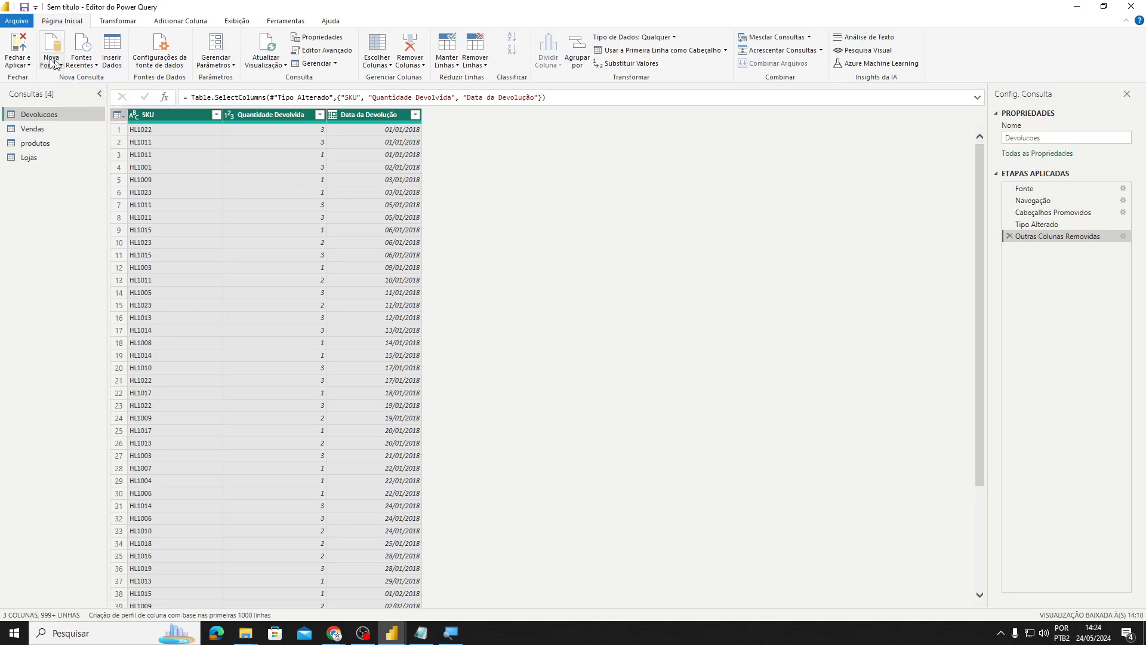
- Close Power Query applying the changes, and collapse the Devolucoes and Vendas field lists in the report view
{"action": "left_click", "coordinate": [18, 44]}
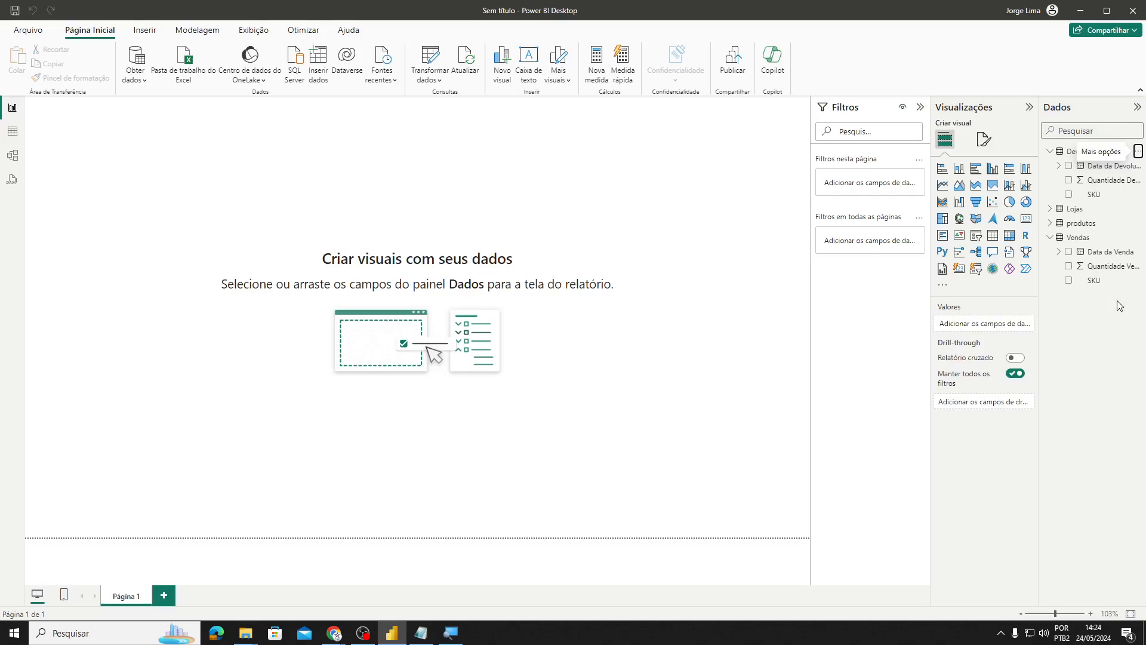
{"action": "left_click", "coordinate": [1051, 153]}
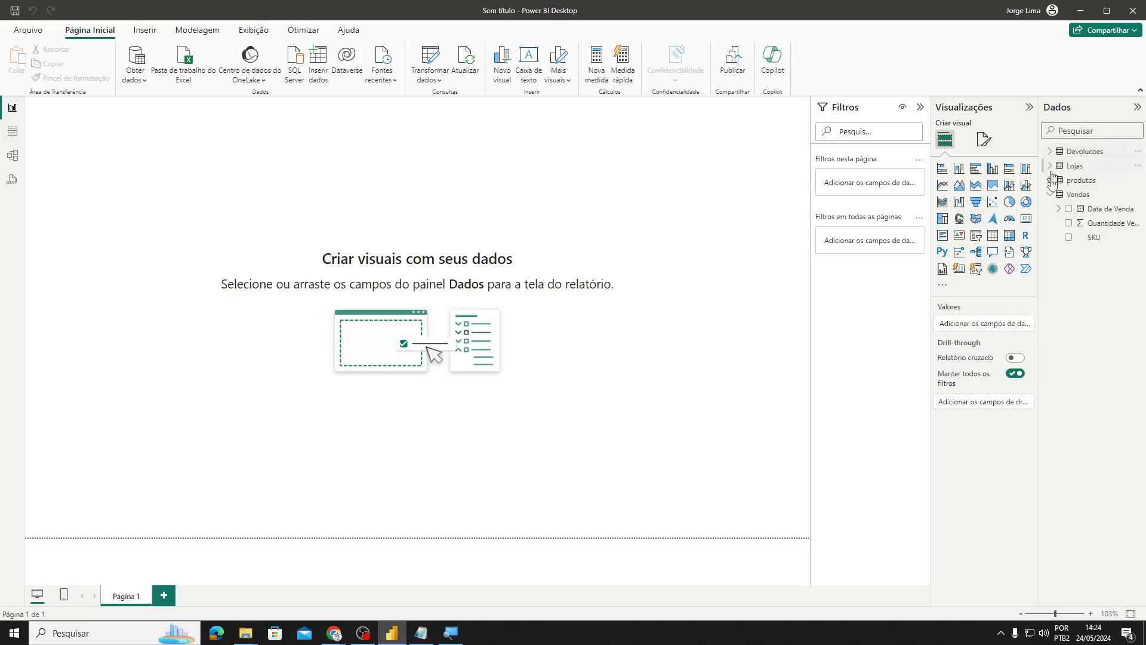
{"action": "left_click", "coordinate": [1051, 194]}
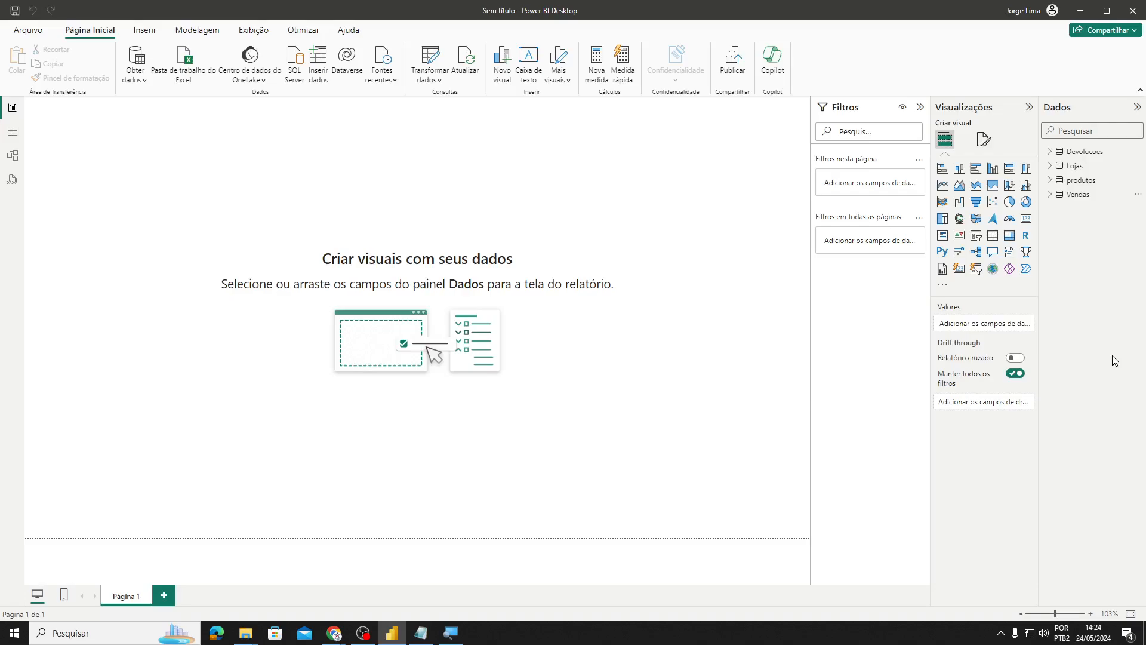
- In the model view, move the Lojas and Devolucoes cards to space out the diagram, and shorten the Vendas card
{"action": "left_click", "coordinate": [13, 156]}
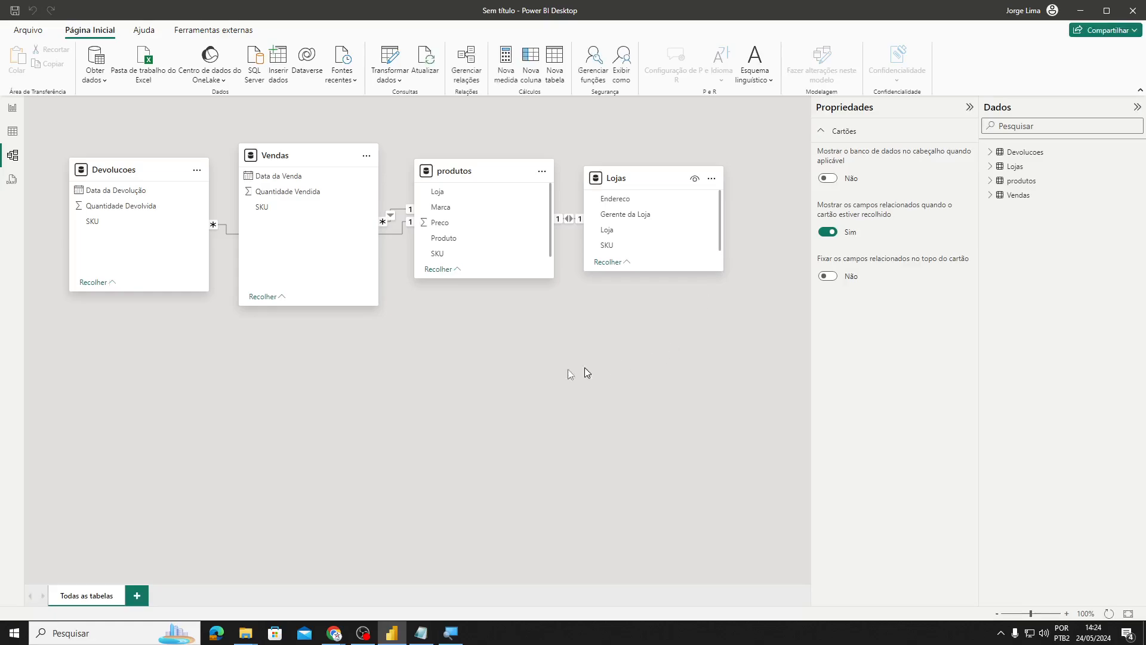
{"action": "left_click_drag", "start_coordinate": [671, 185], "coordinate": [723, 169]}
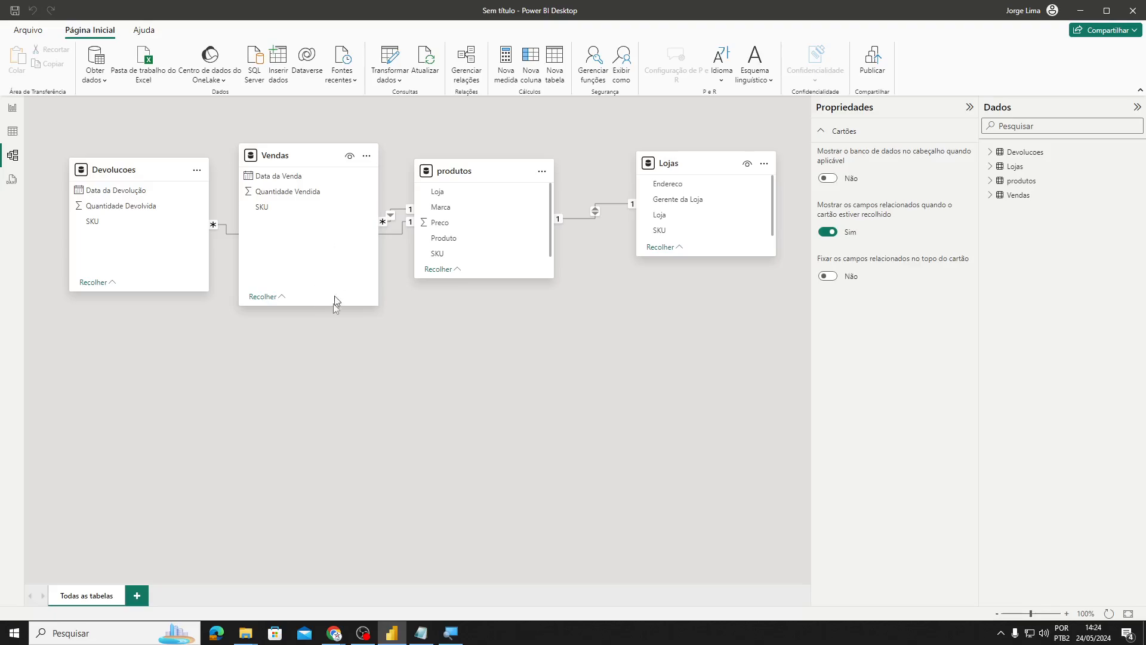
{"action": "left_click_drag", "start_coordinate": [333, 306], "coordinate": [342, 280]}
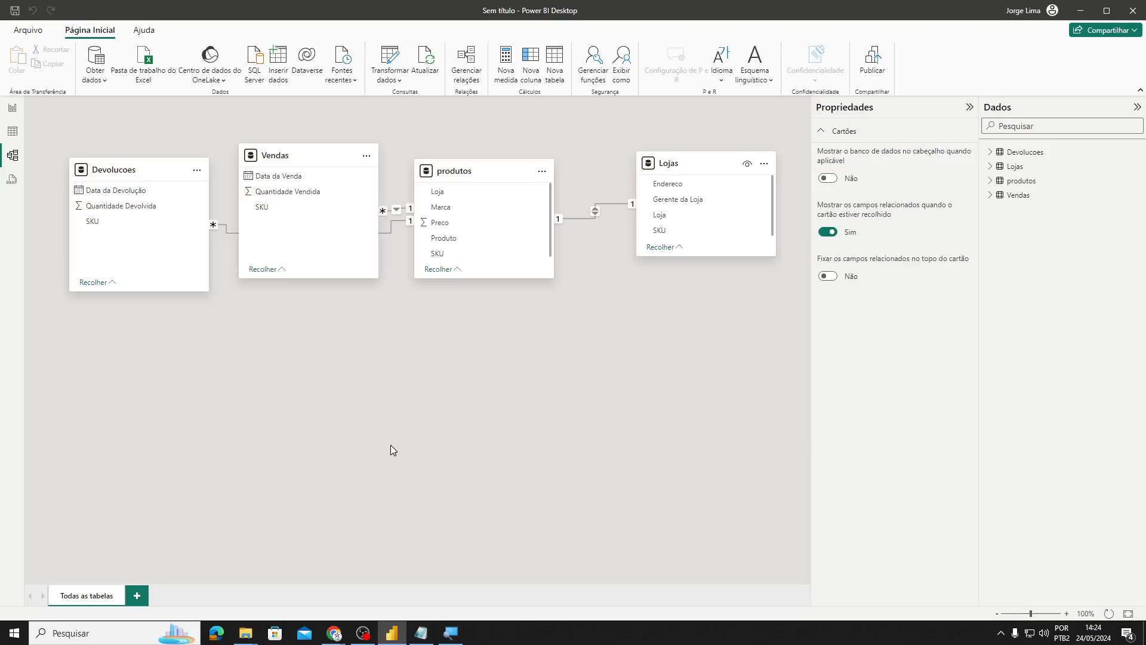
{"action": "left_click_drag", "start_coordinate": [155, 169], "coordinate": [155, 152]}
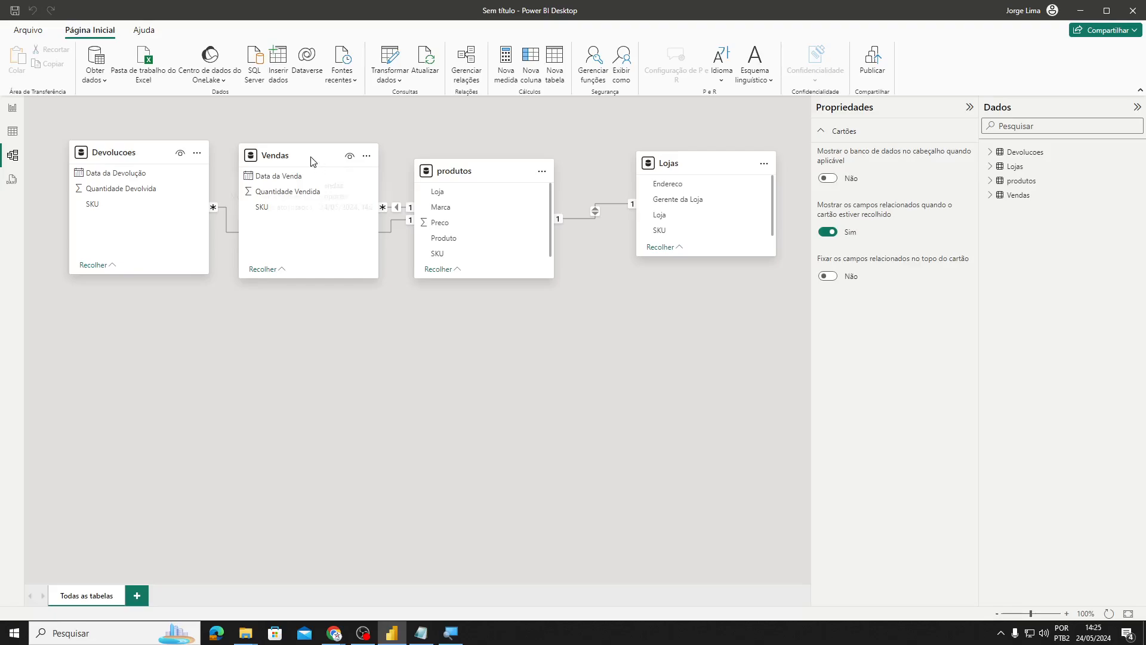
- Rearrange the diagram with produtos between Devolucoes and Lojas and Vendas below them, and lengthen the produtos card to fit all its fields
{"action": "left_click_drag", "start_coordinate": [311, 156], "coordinate": [451, 388]}
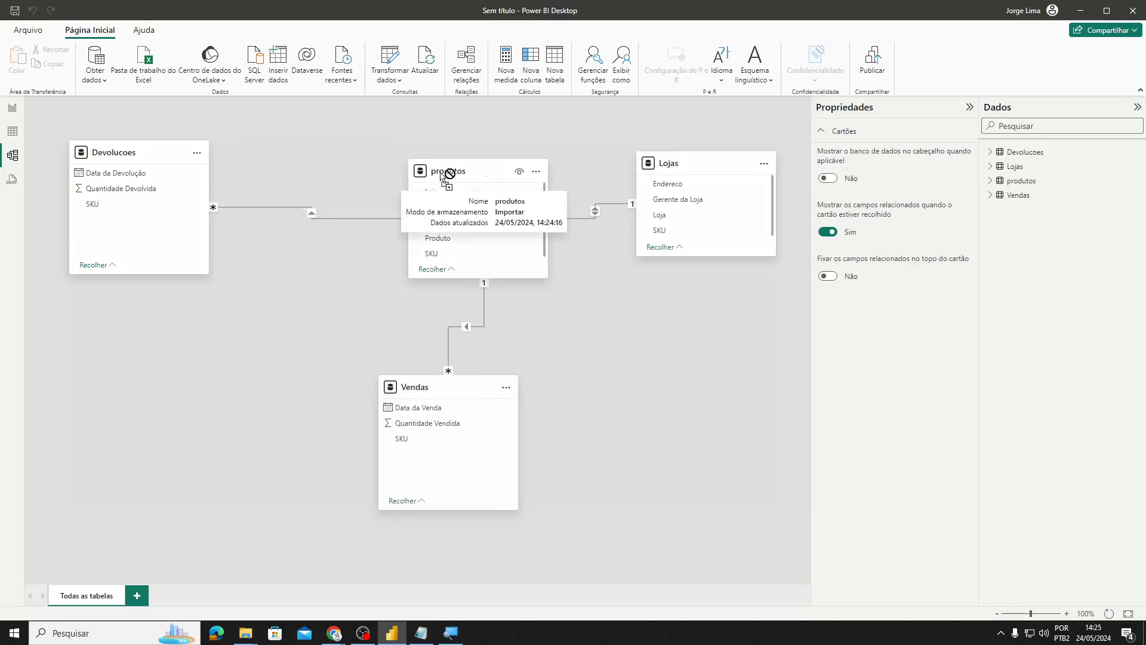
{"action": "left_click_drag", "start_coordinate": [494, 184], "coordinate": [337, 171]}
{"action": "left_click_drag", "start_coordinate": [453, 392], "coordinate": [500, 302]}
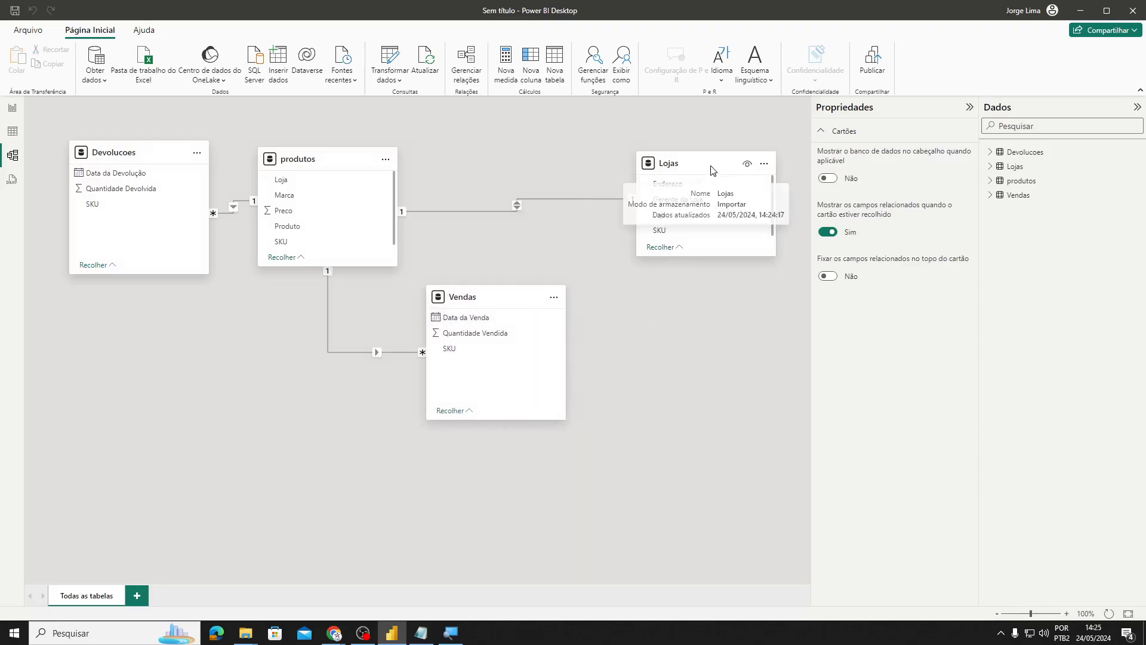
{"action": "left_click_drag", "start_coordinate": [711, 167], "coordinate": [626, 157]}
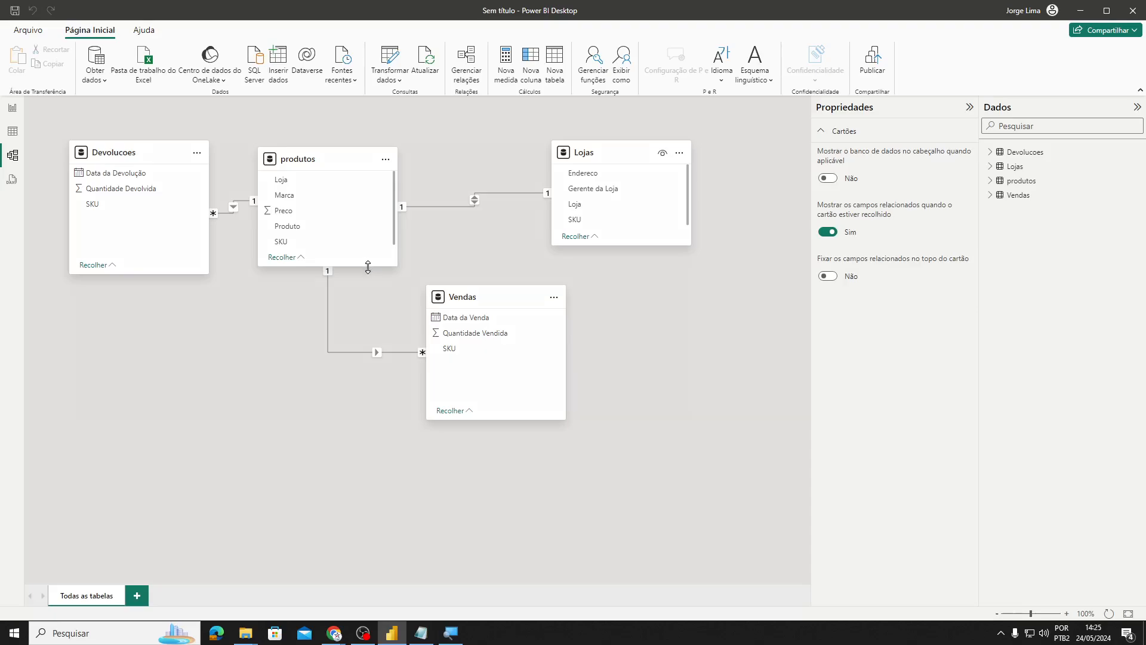
{"action": "left_click_drag", "start_coordinate": [367, 267], "coordinate": [368, 302]}
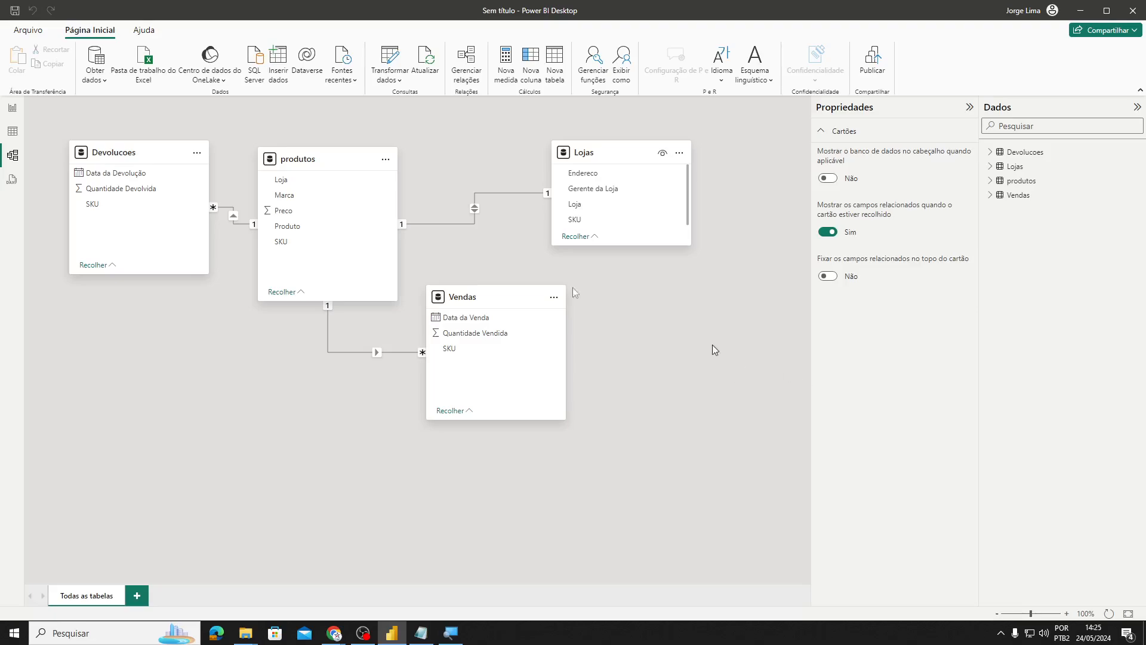
- Examine the date columns of the Devolucoes and Vendas tables in the table view
{"action": "left_click", "coordinate": [15, 138]}
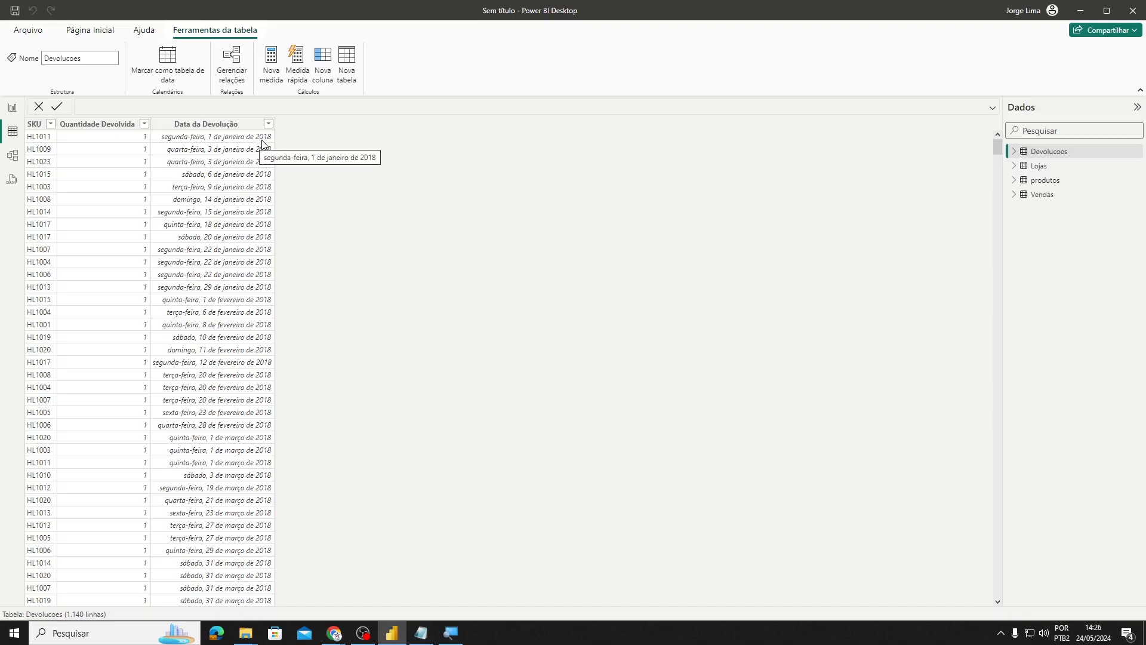
{"action": "left_click", "coordinate": [1044, 197]}
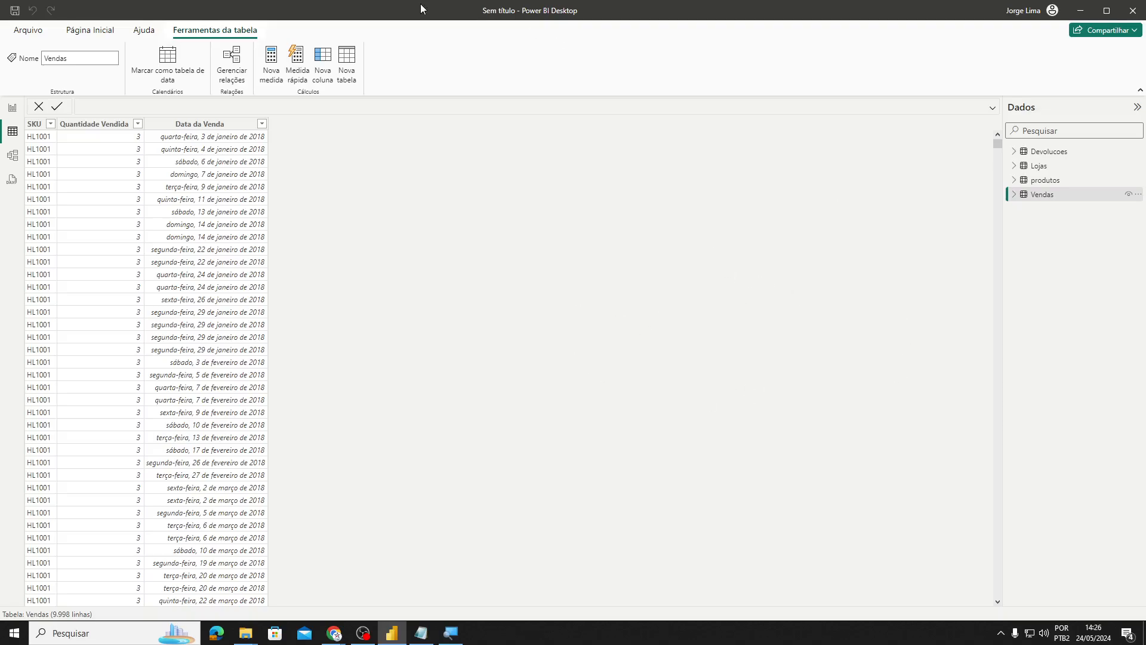
{"action": "left_click", "coordinate": [12, 108]}
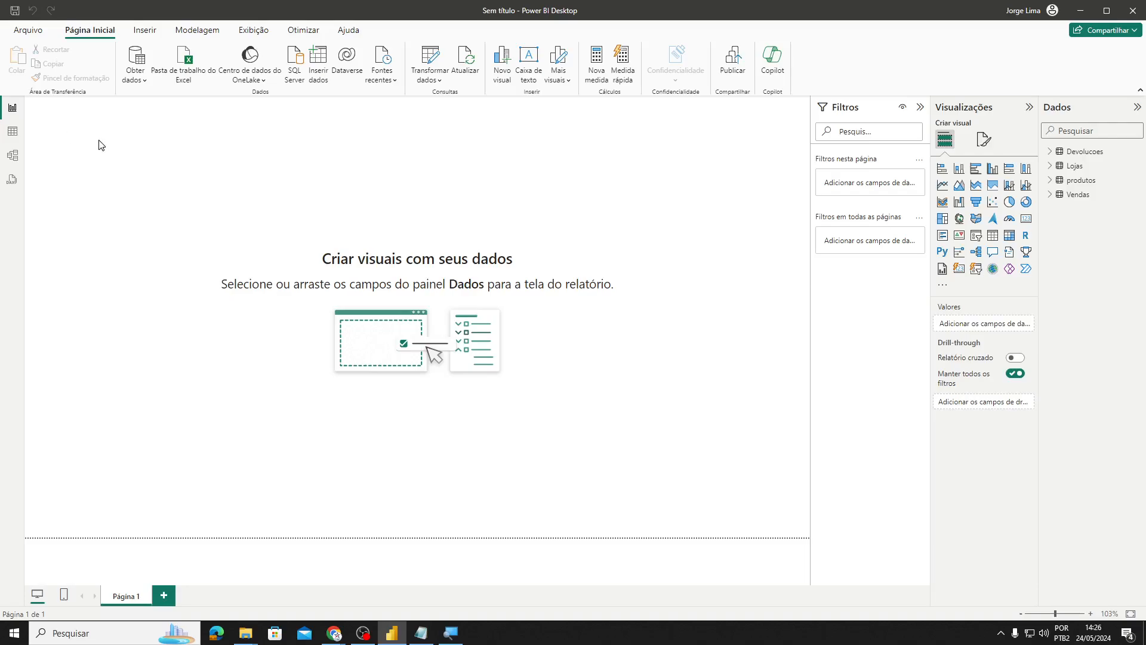
- Create a calculated table in the table view with the formula calendario = CALENDARAUTO()
{"action": "left_click", "coordinate": [13, 136]}
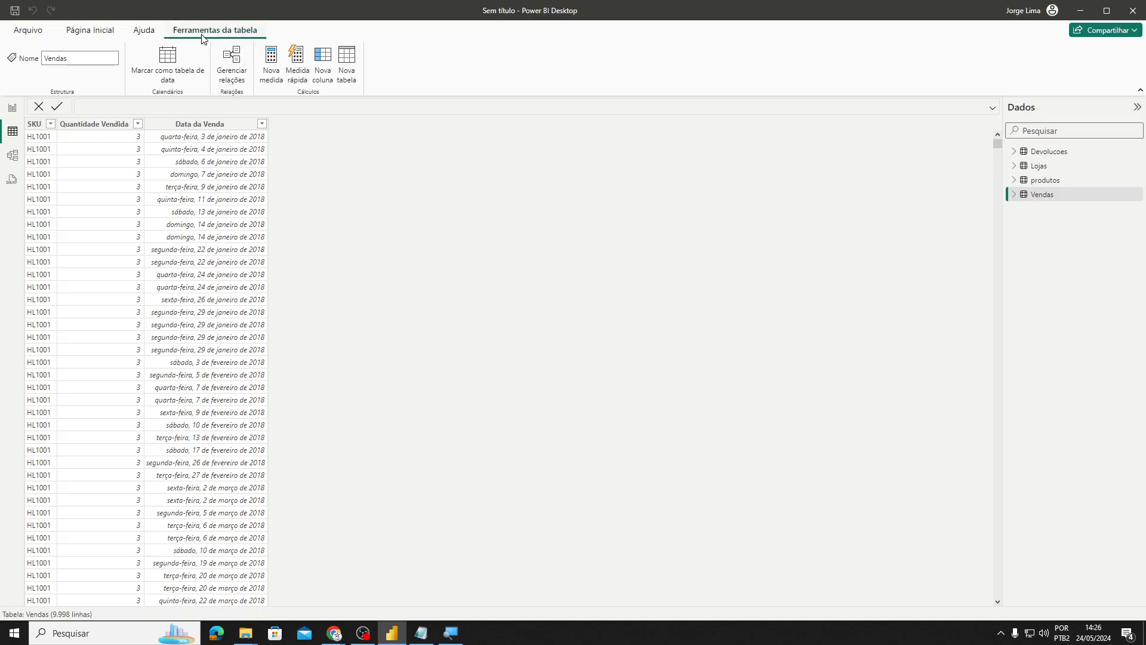
{"action": "left_click", "coordinate": [348, 62]}
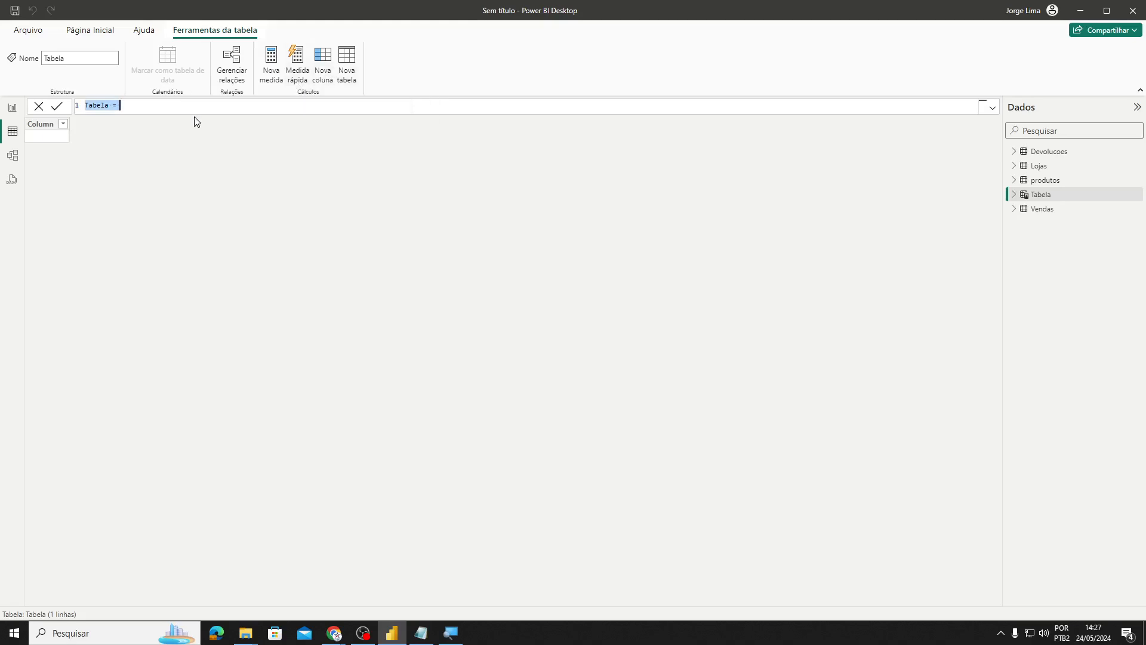
{"action": "scroll", "coordinate": [120, 105], "scroll_direction": "up", "scroll_amount": 5}
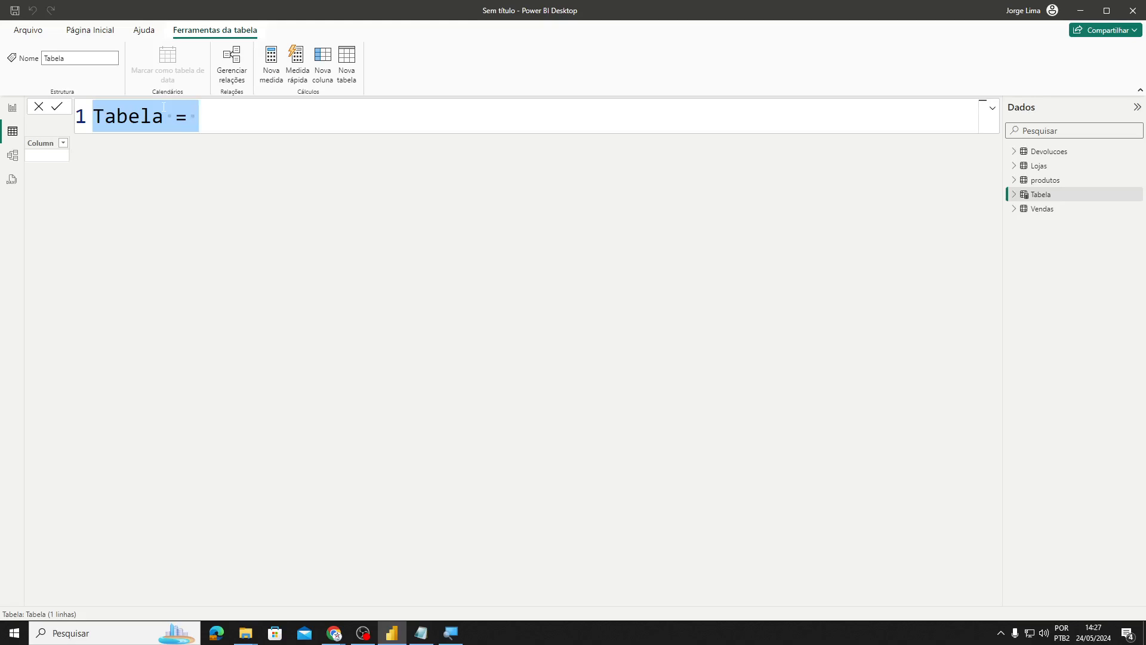
{"action": "type", "text": "cael"}
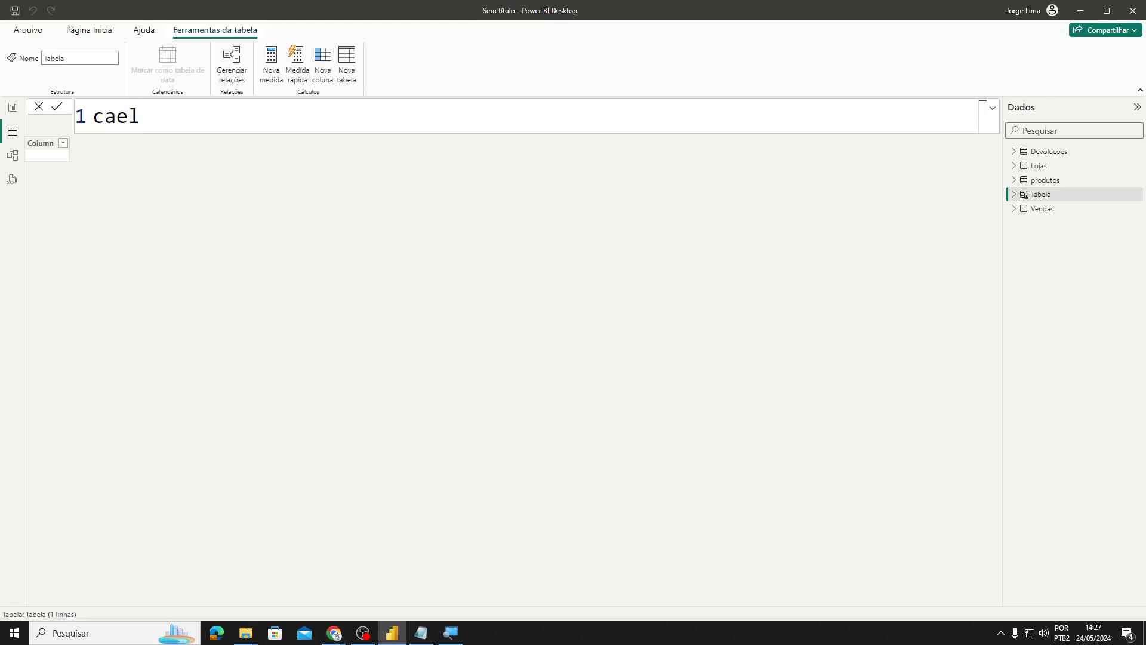
{"action": "key", "text": "BackSpace"}
{"action": "key", "text": "BackSpace"}
{"action": "type", "text": "lendario "}
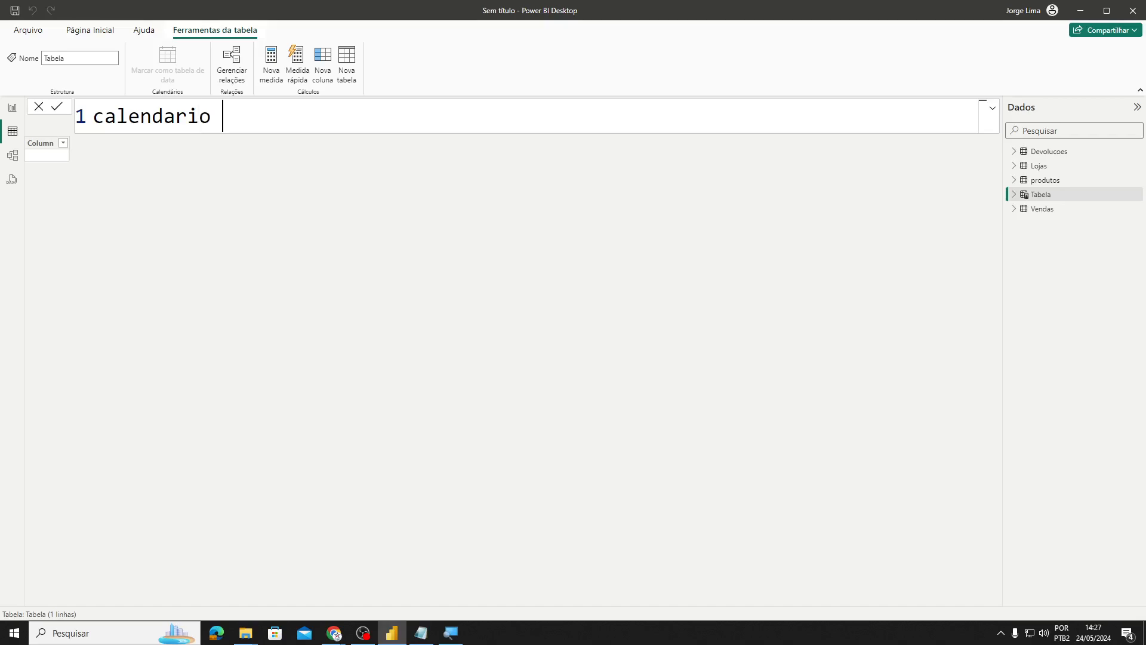
{"action": "type", "text": "= "}
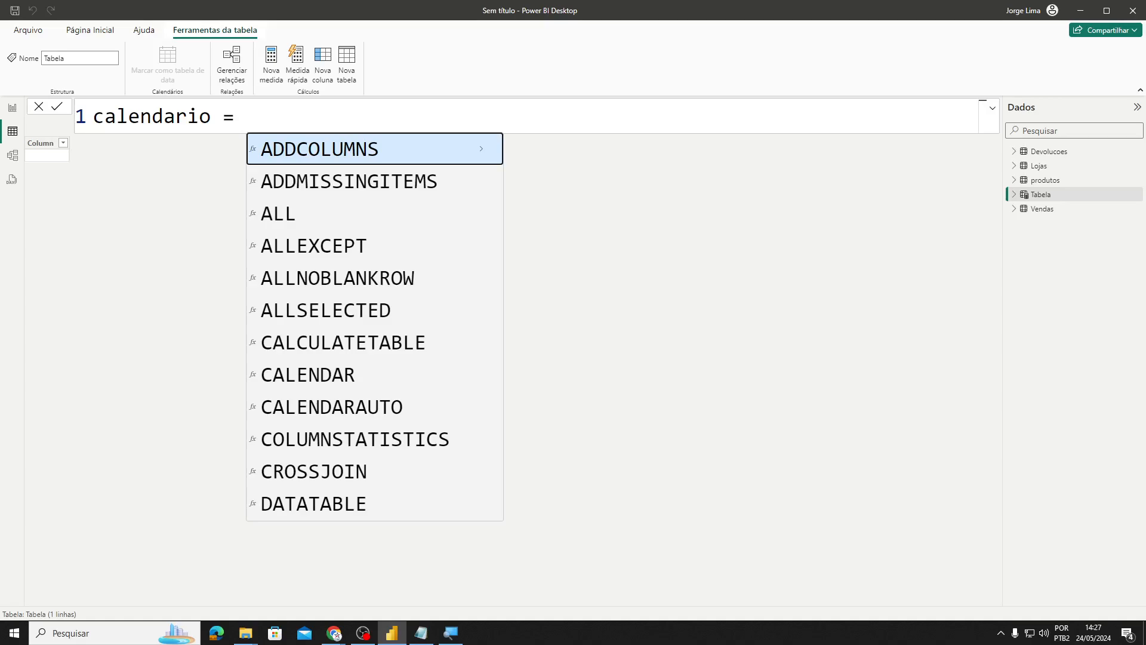
{"action": "type", "text": "cal"}
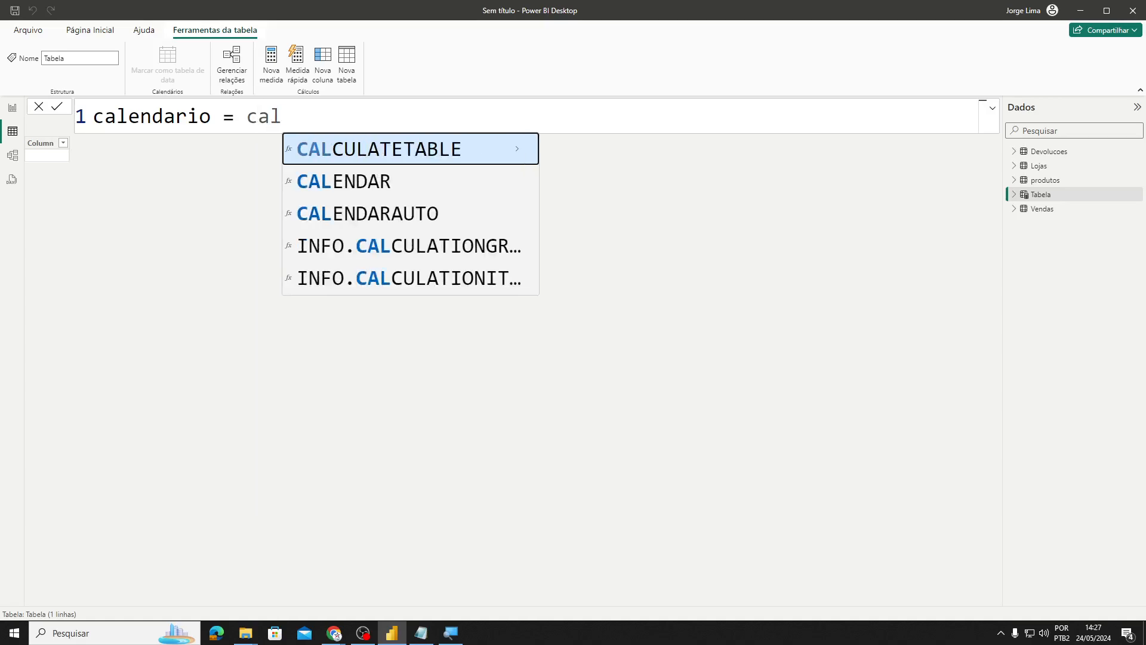
{"action": "left_click", "coordinate": [339, 210]}
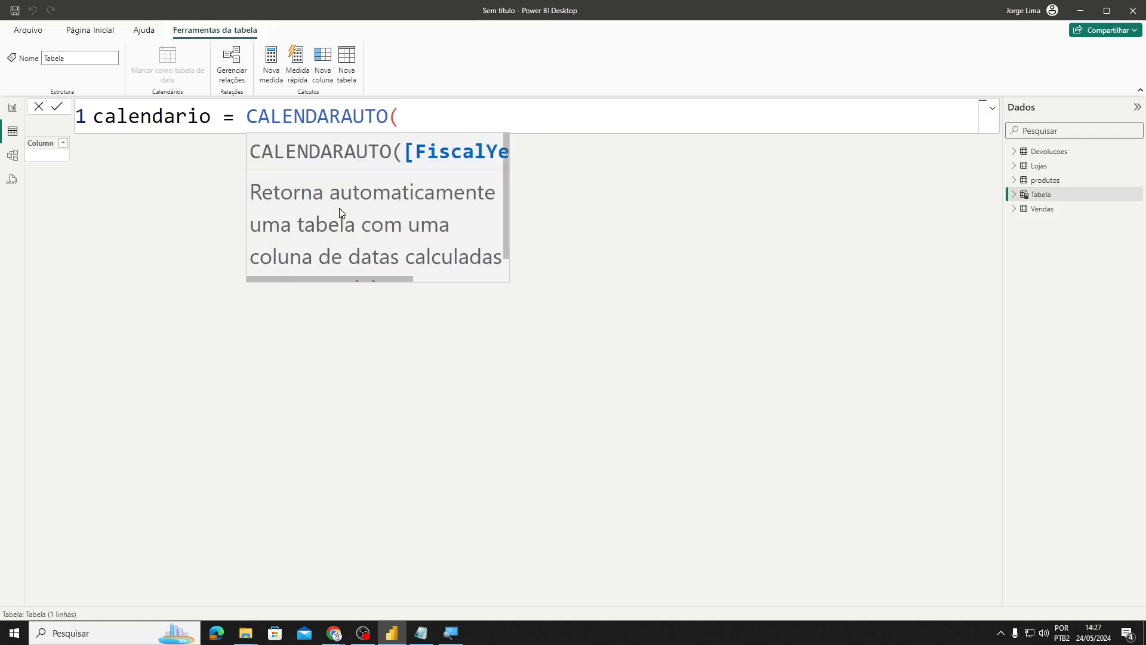
{"action": "type", "text": ")"}
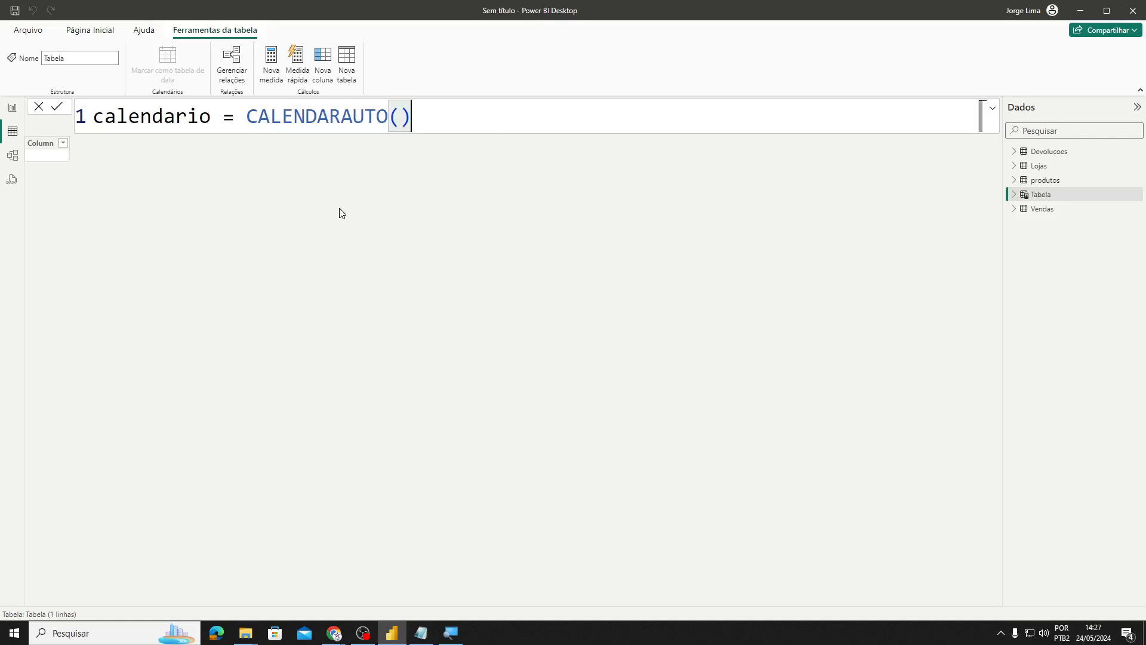
{"action": "key", "text": "Return"}
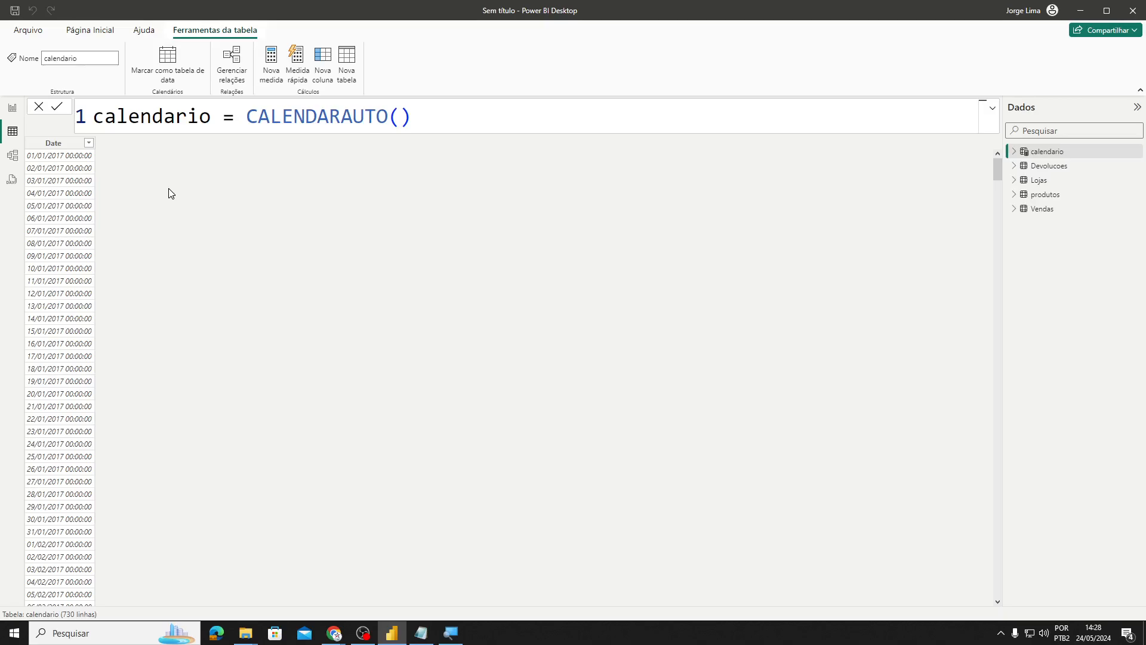
- Rename the Date column of calendario as Data and set its format to 14/03/2001 (dd/mm/yyyy)
{"action": "left_click", "coordinate": [54, 146]}
{"action": "double_click", "coordinate": [55, 148]}
{"action": "type", "text": "Data"}
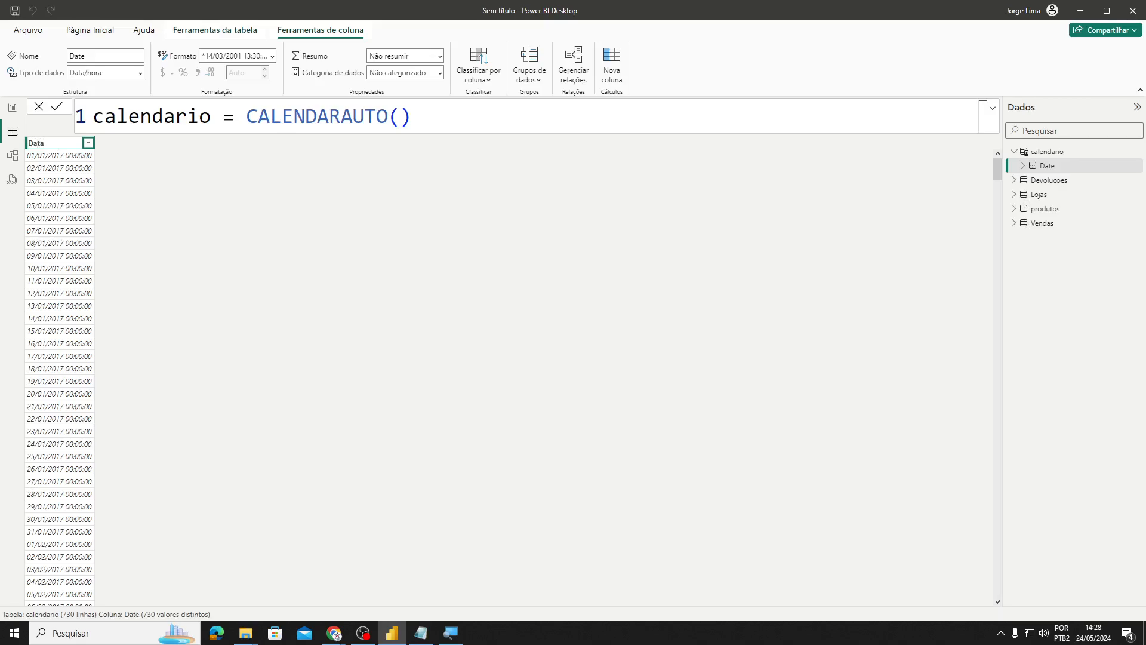
{"action": "key", "text": "Return"}
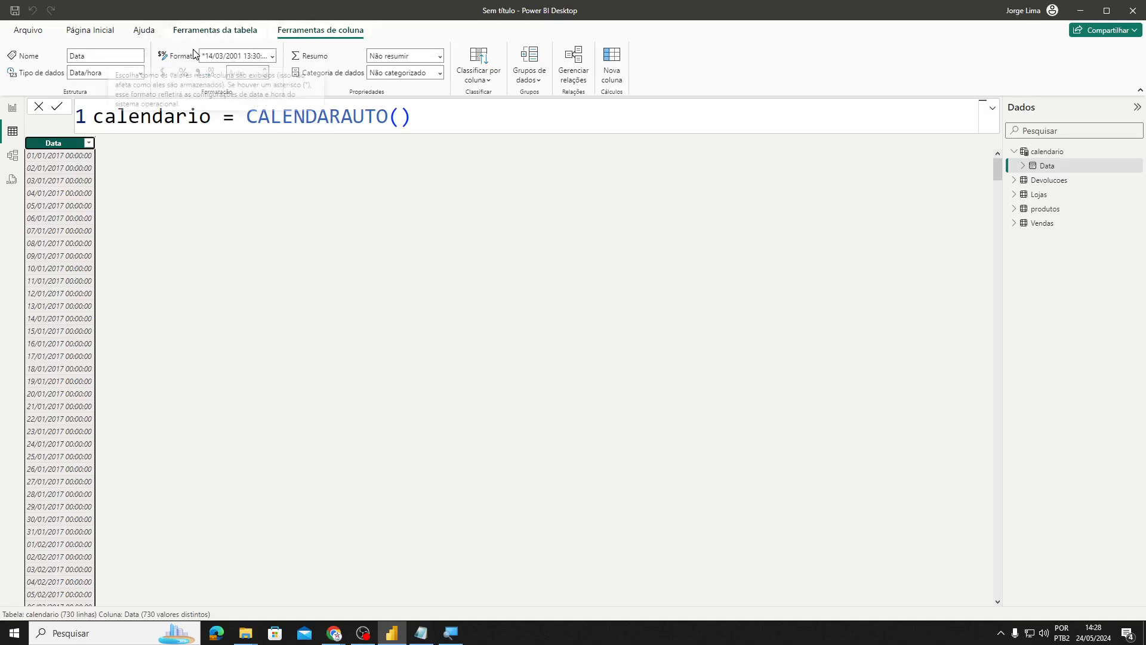
{"action": "left_click", "coordinate": [273, 58]}
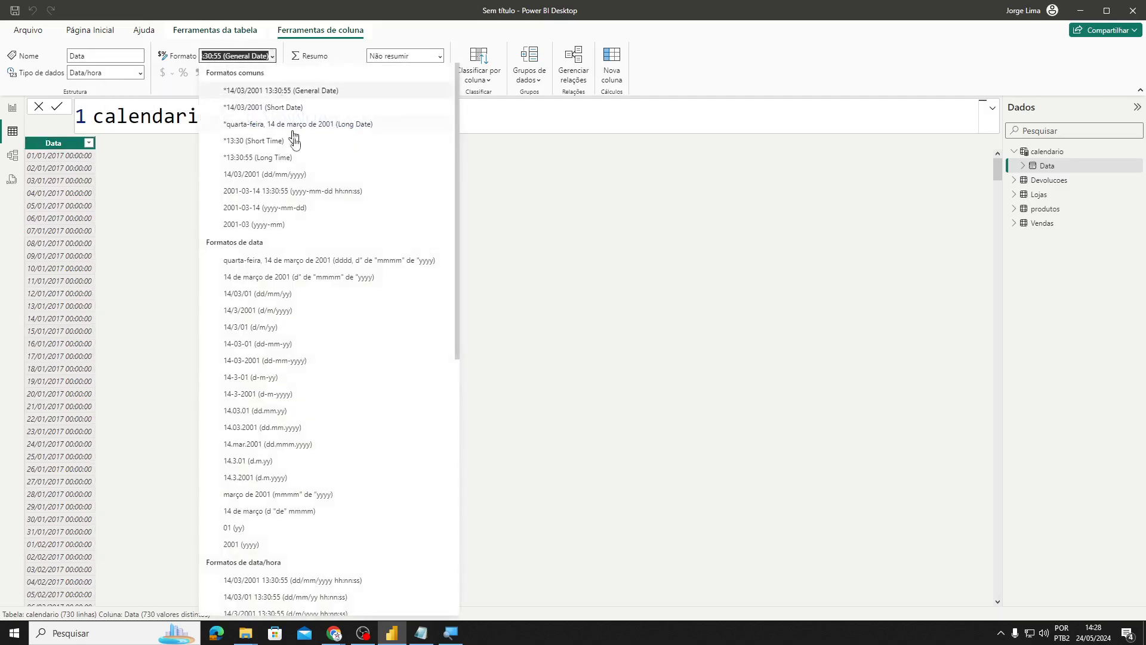
{"action": "left_click", "coordinate": [290, 178]}
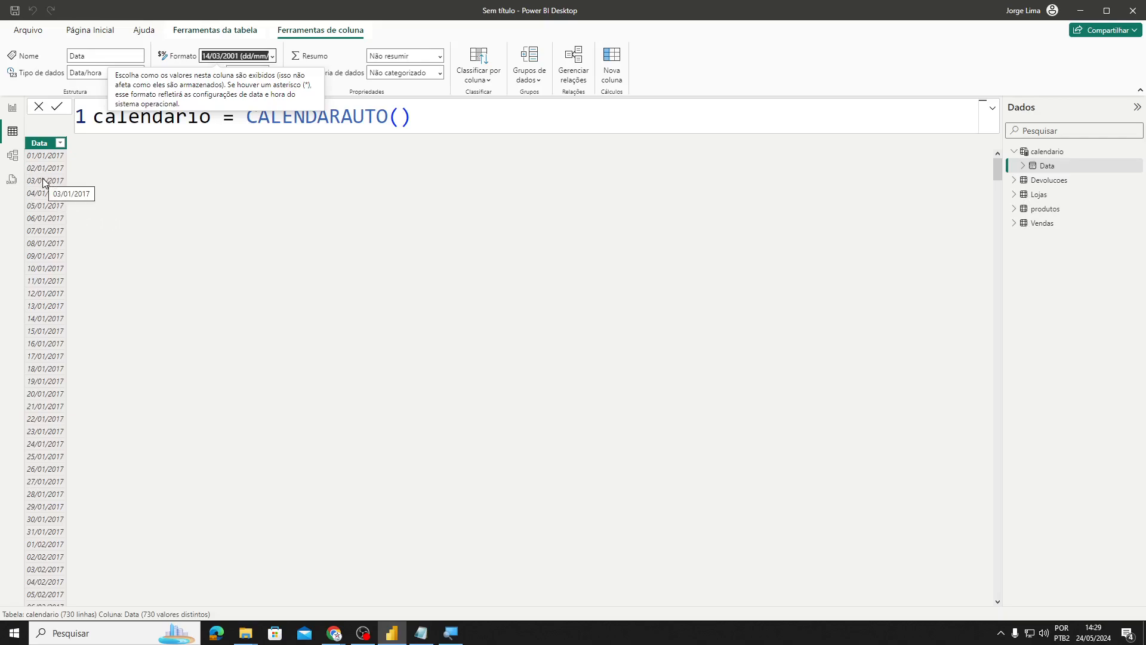
{"action": "left_click", "coordinate": [191, 202]}
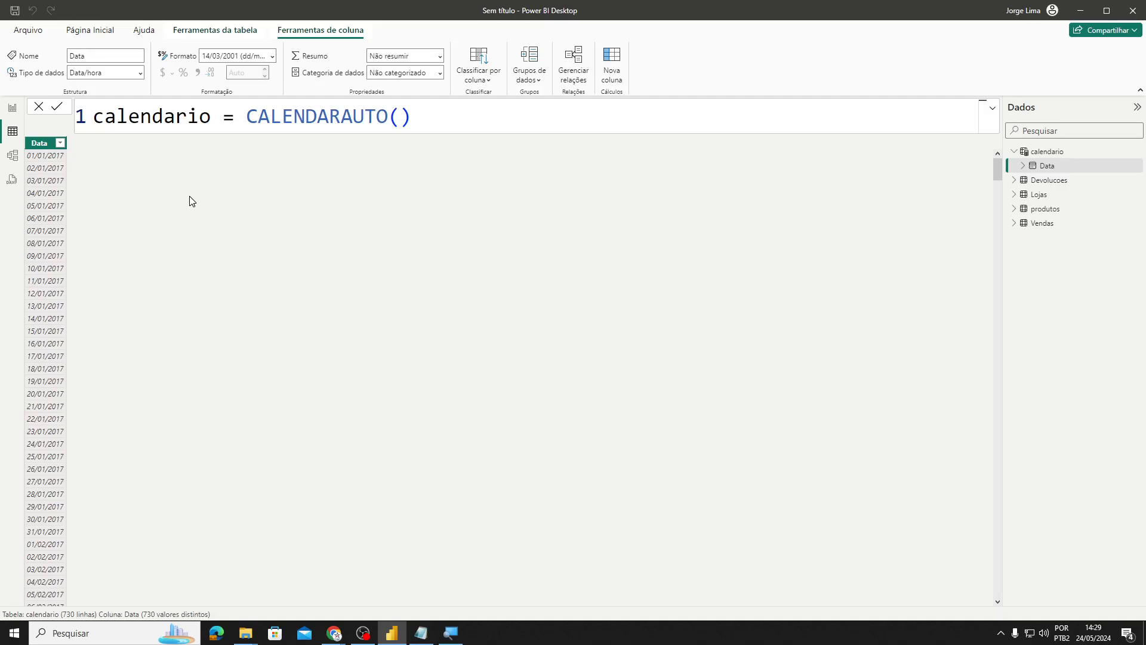
- Add a calculated column to calendario with the formula Ano = year(calendario[Data])
{"action": "right_click", "coordinate": [42, 206]}
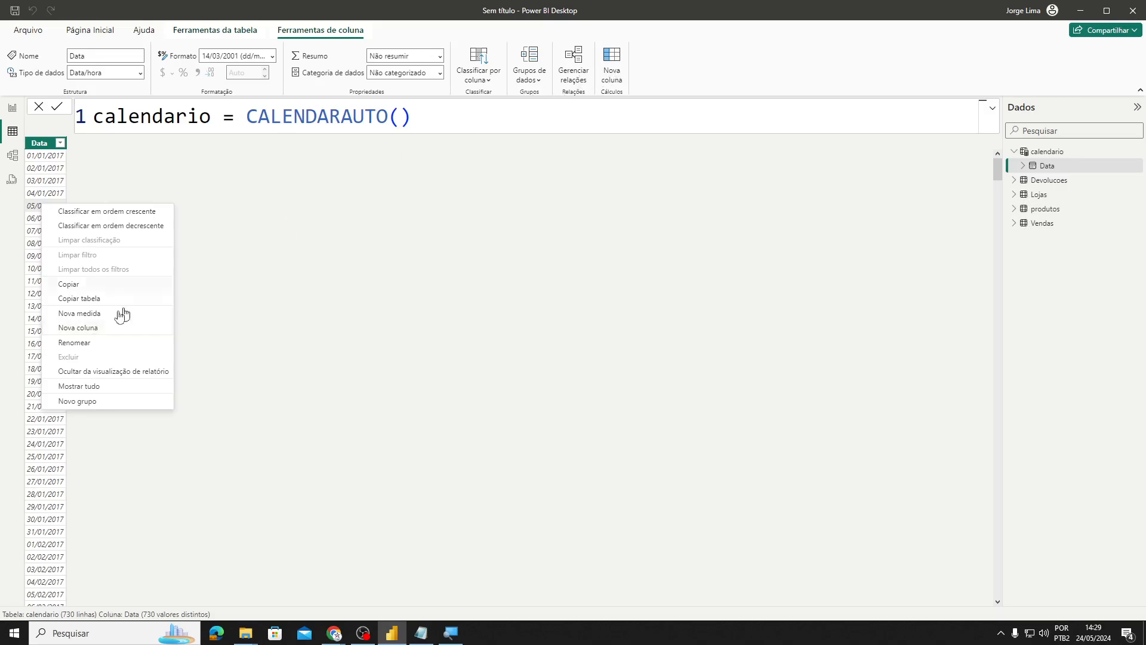
{"action": "left_click", "coordinate": [90, 329]}
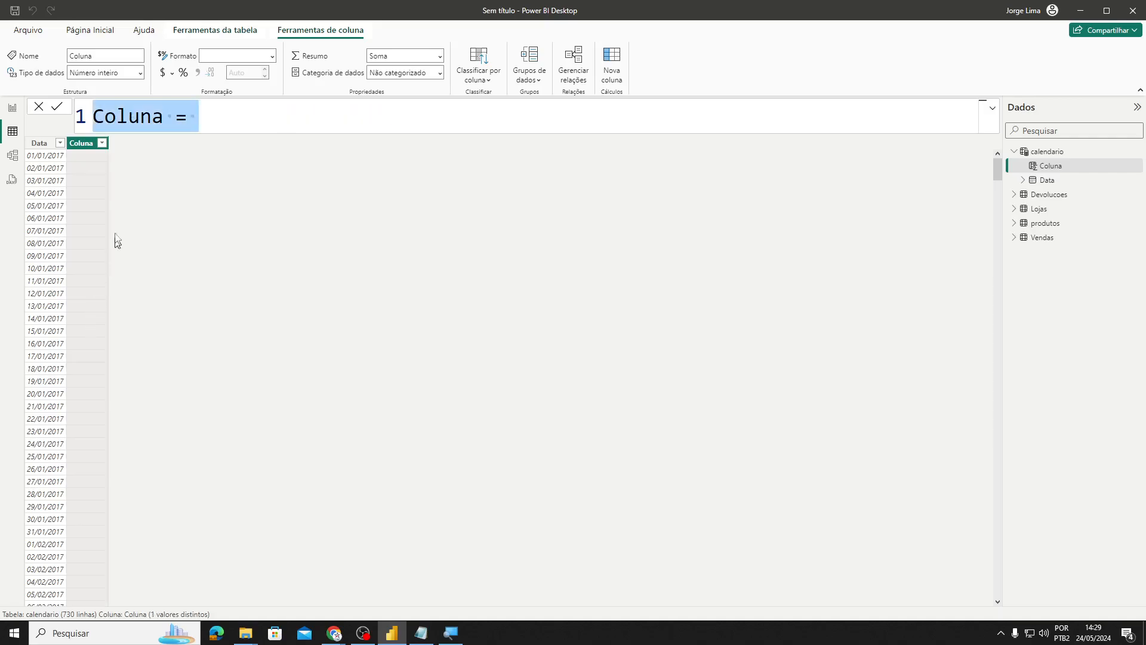
{"action": "type", "text": "A"}
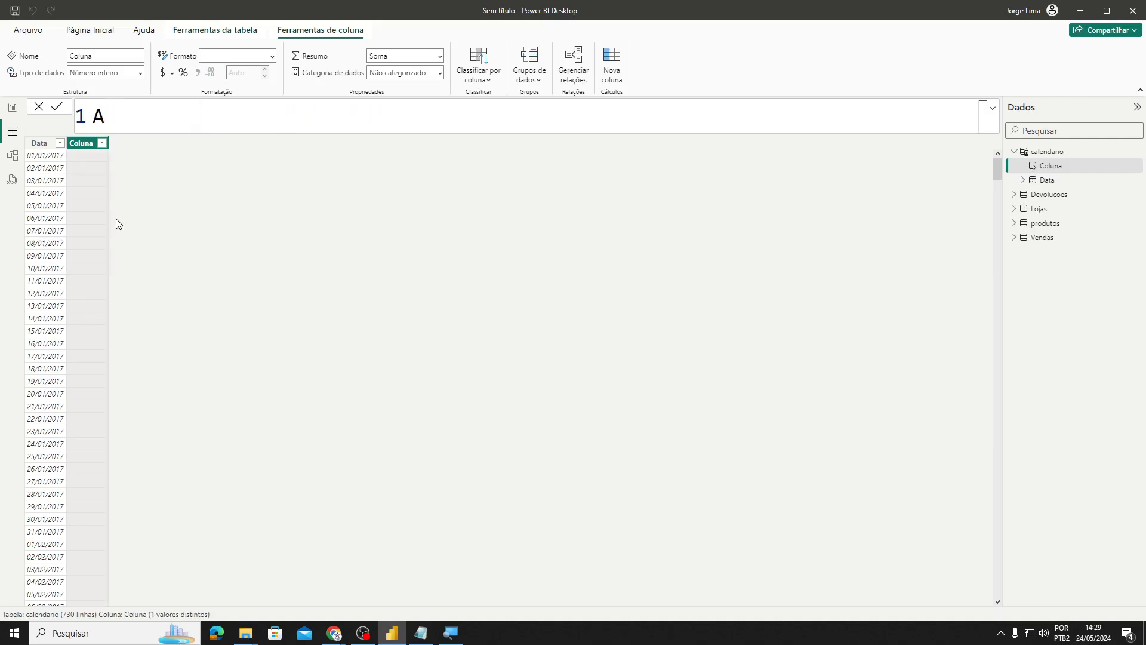
{"action": "type", "text": "no = year("}
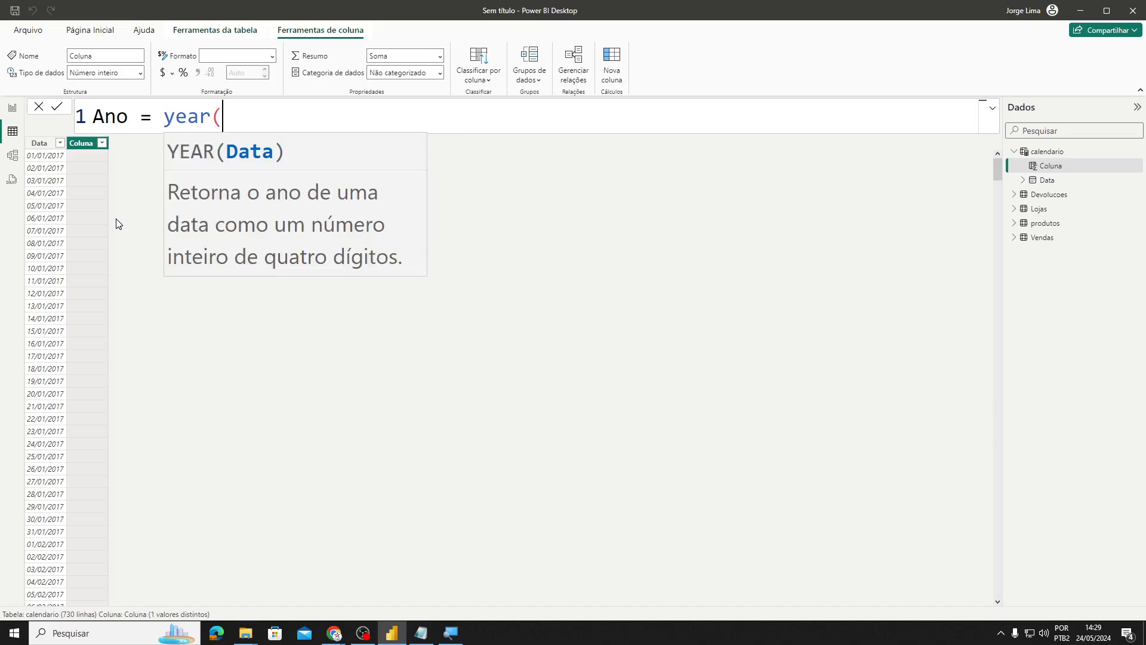
{"action": "type", "text": "data"}
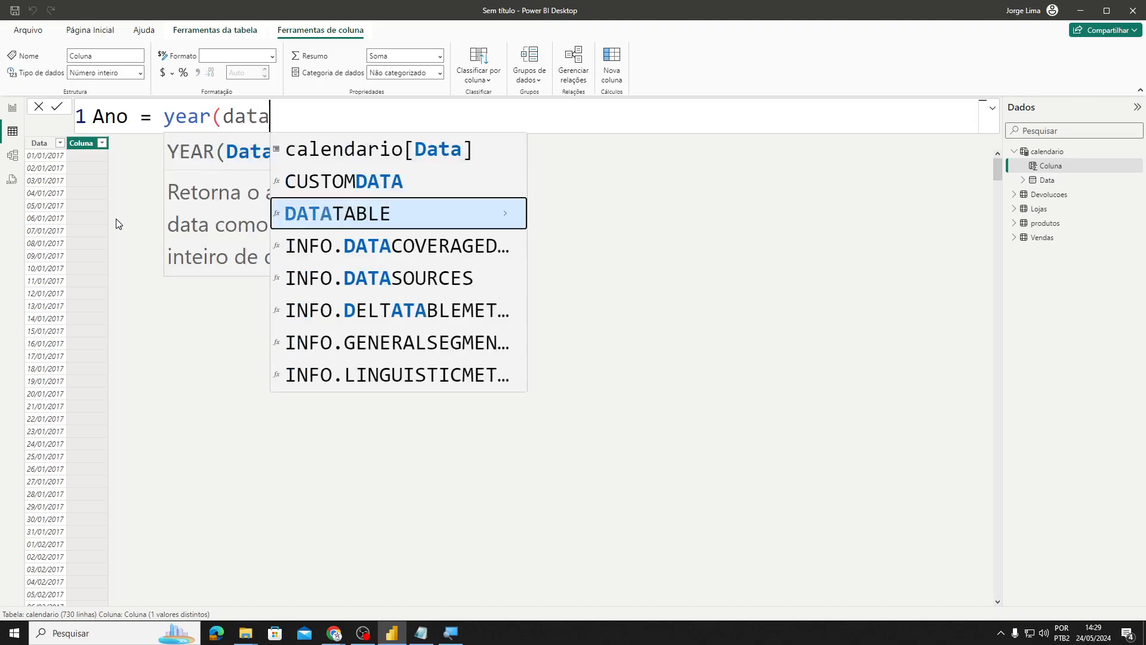
{"action": "left_click", "coordinate": [370, 150]}
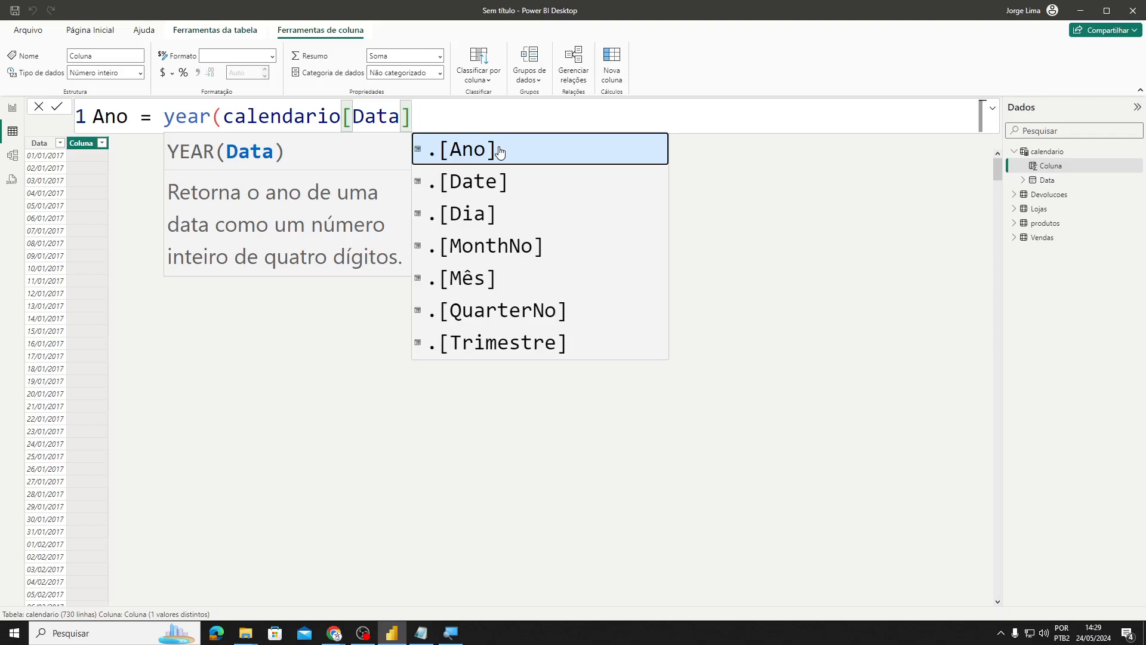
{"action": "type", "text": ")"}
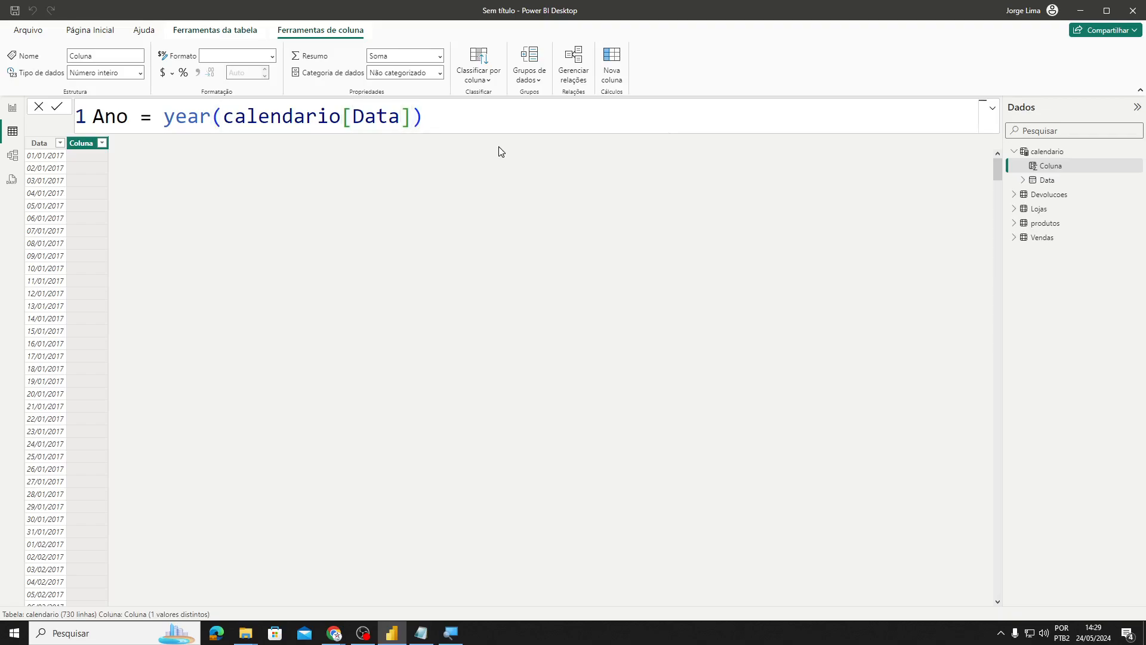
{"action": "key", "text": "Return"}
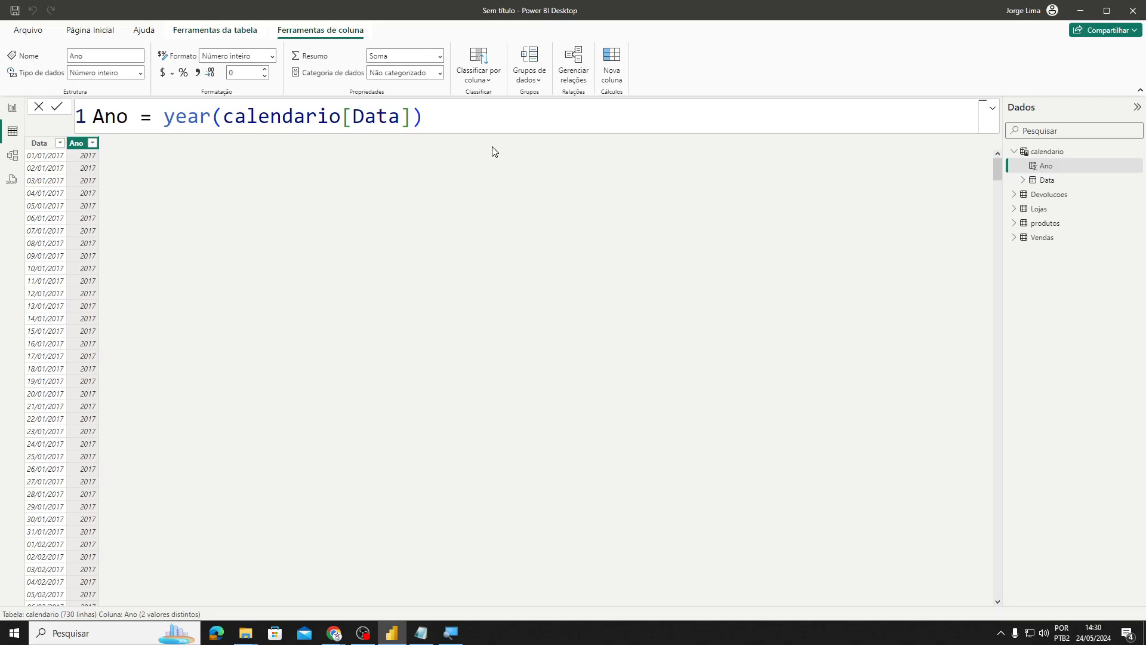
- Change the Ano column's formula to Ano = calendario[Data].[Ano]
{"action": "left_click", "coordinate": [452, 122]}
{"action": "key", "text": "BackSpace"}
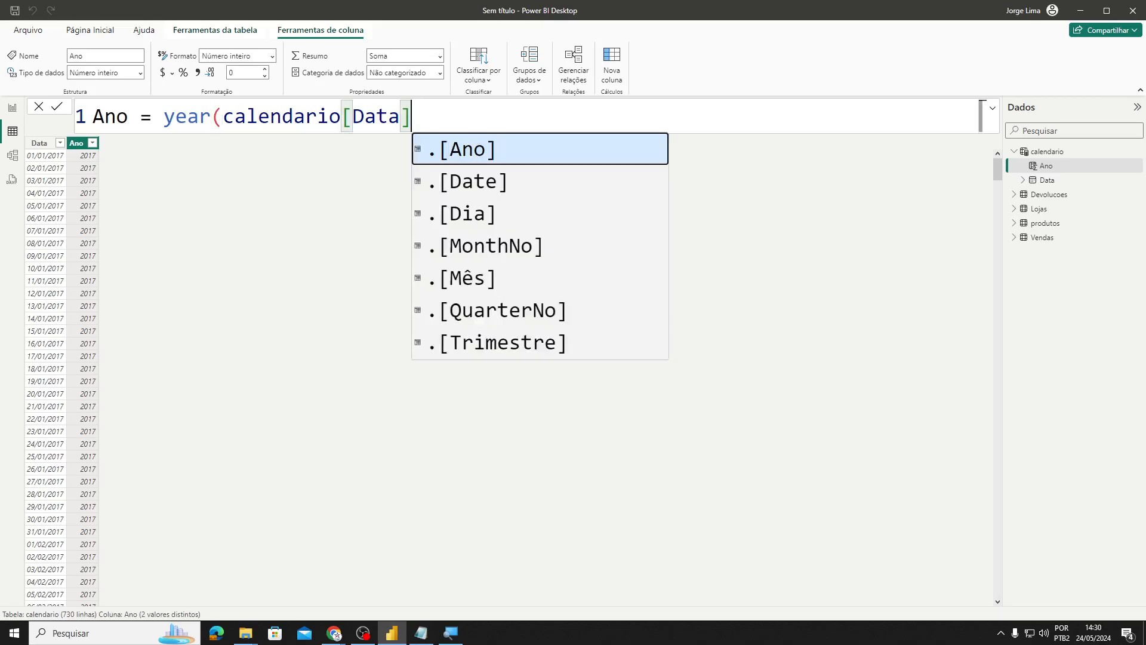
{"action": "left_click", "coordinate": [213, 118]}
{"action": "key", "text": "Right"}
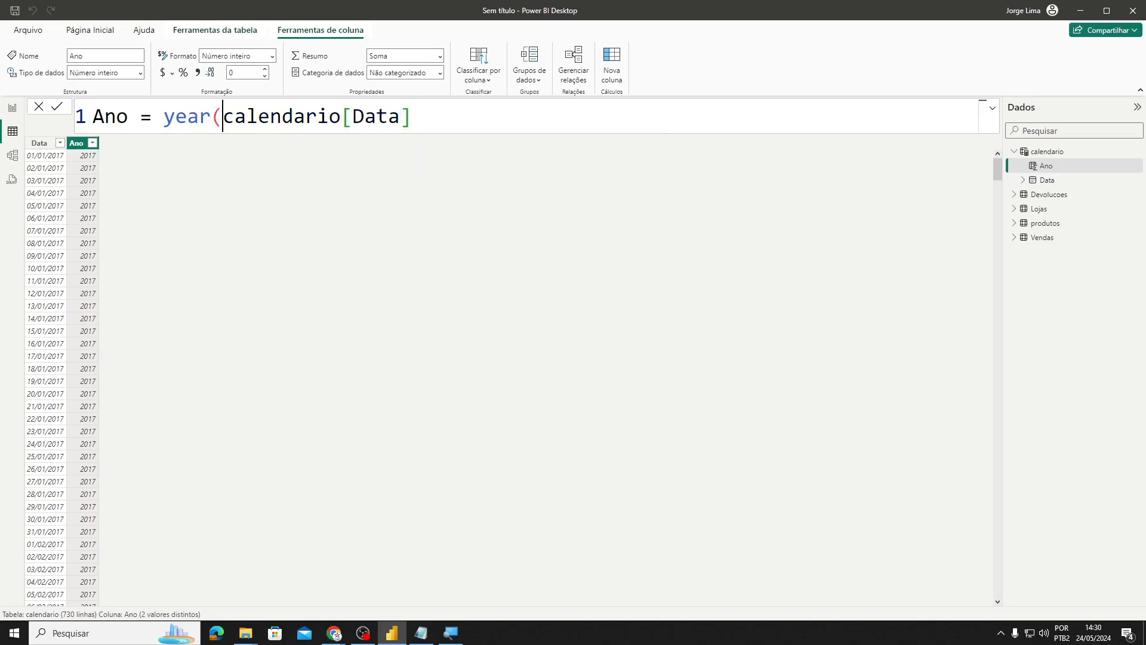
{"action": "key", "text": "BackSpace"}
{"action": "key", "text": "BackSpace"}
{"action": "key", "text": "BackSpace"}
{"action": "key", "text": "BackSpace"}
{"action": "key", "text": "BackSpace"}
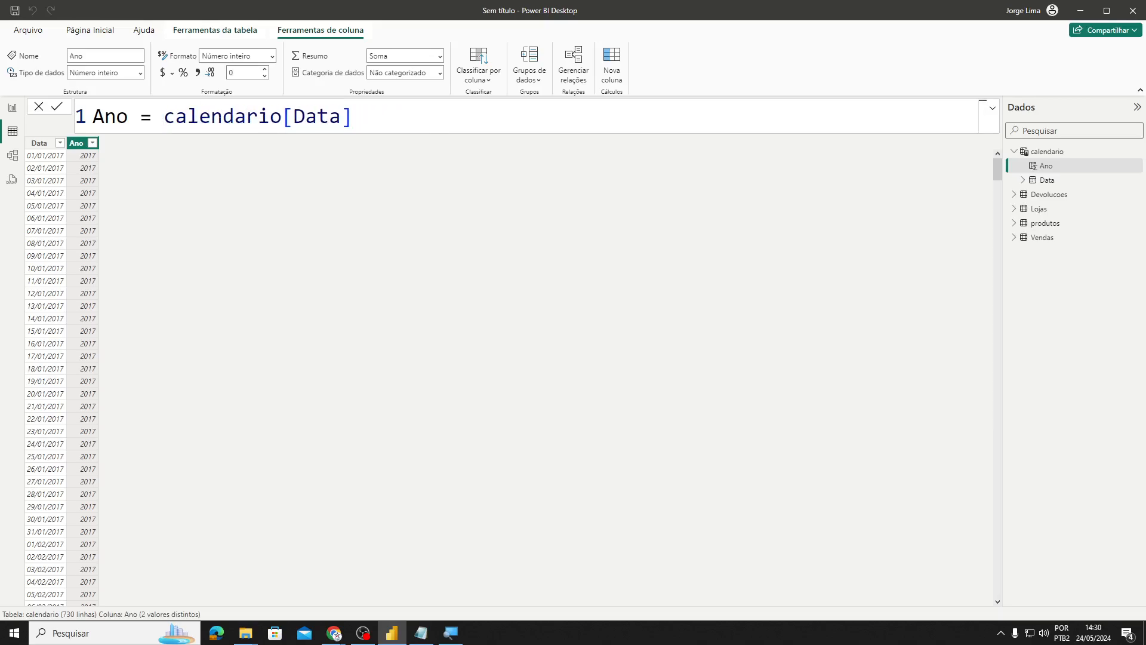
{"action": "key", "text": "End"}
{"action": "type", "text": "."}
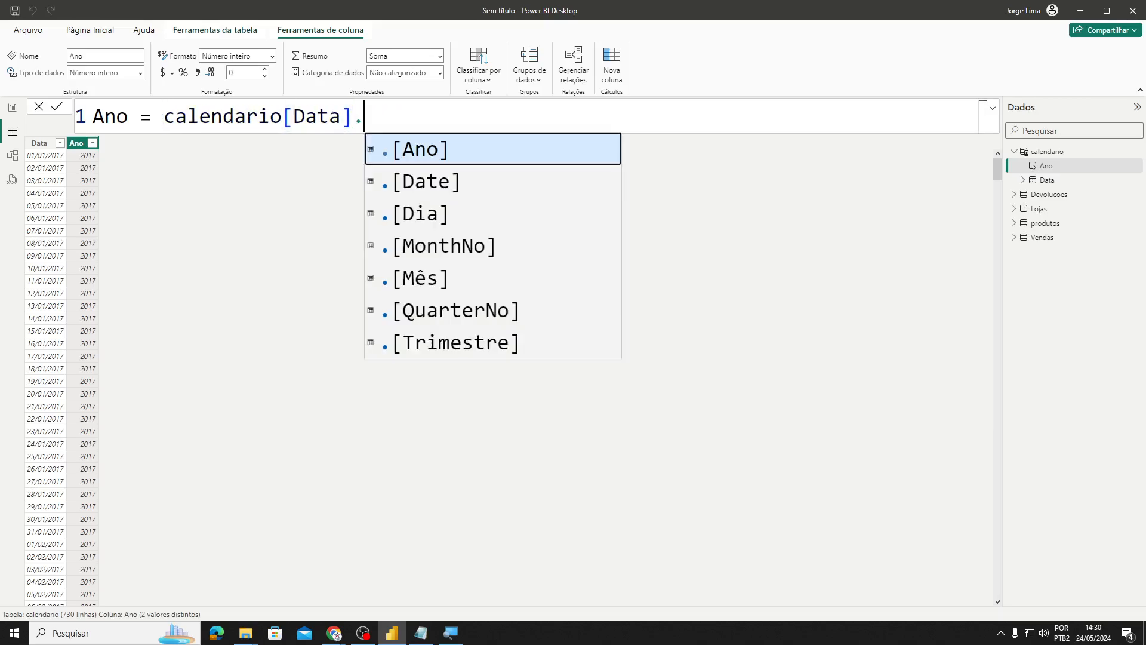
{"action": "left_click", "coordinate": [427, 152]}
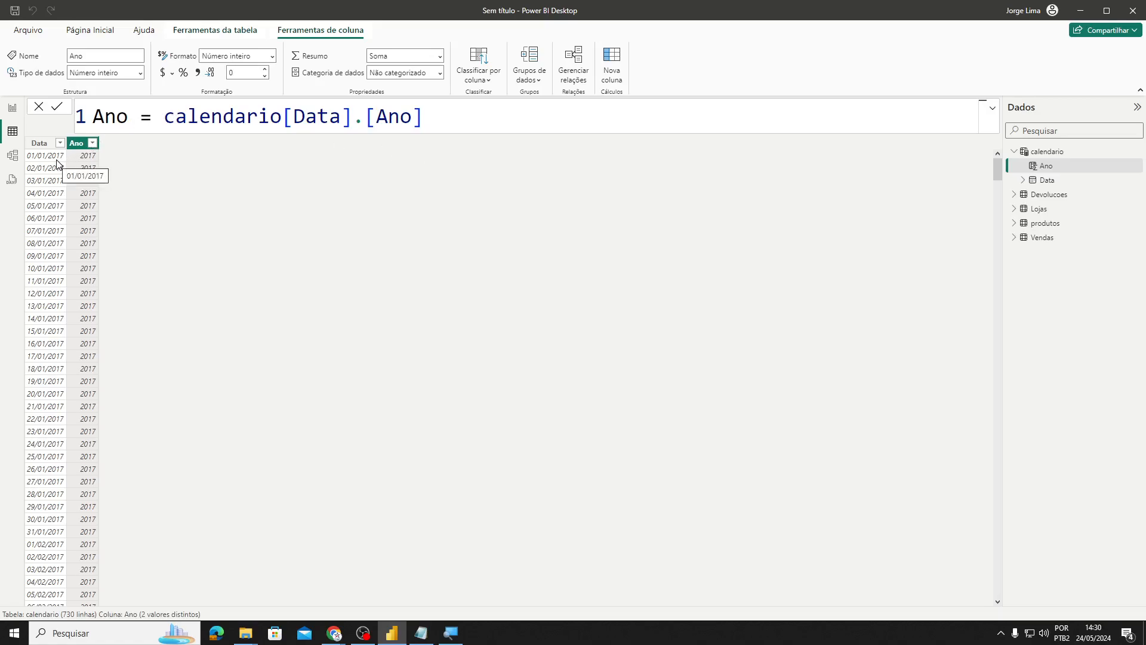
- Add a calculated column to calendario with the formula mes = calendario[Data].[MonthNo]
{"action": "right_click", "coordinate": [83, 189]}
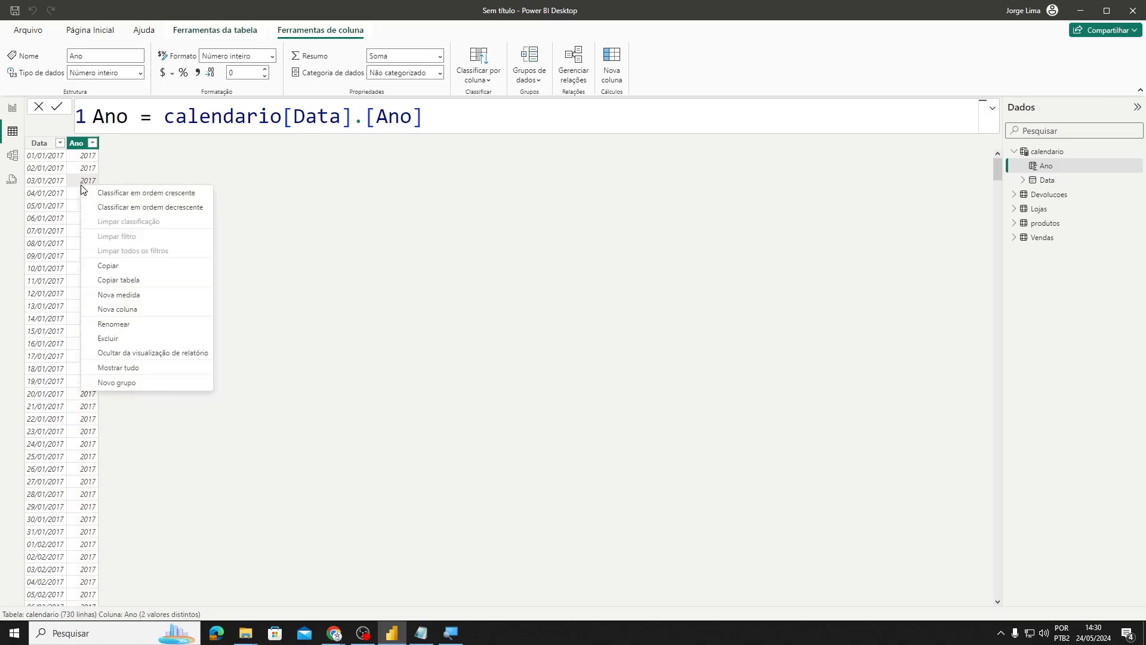
{"action": "left_click", "coordinate": [124, 309]}
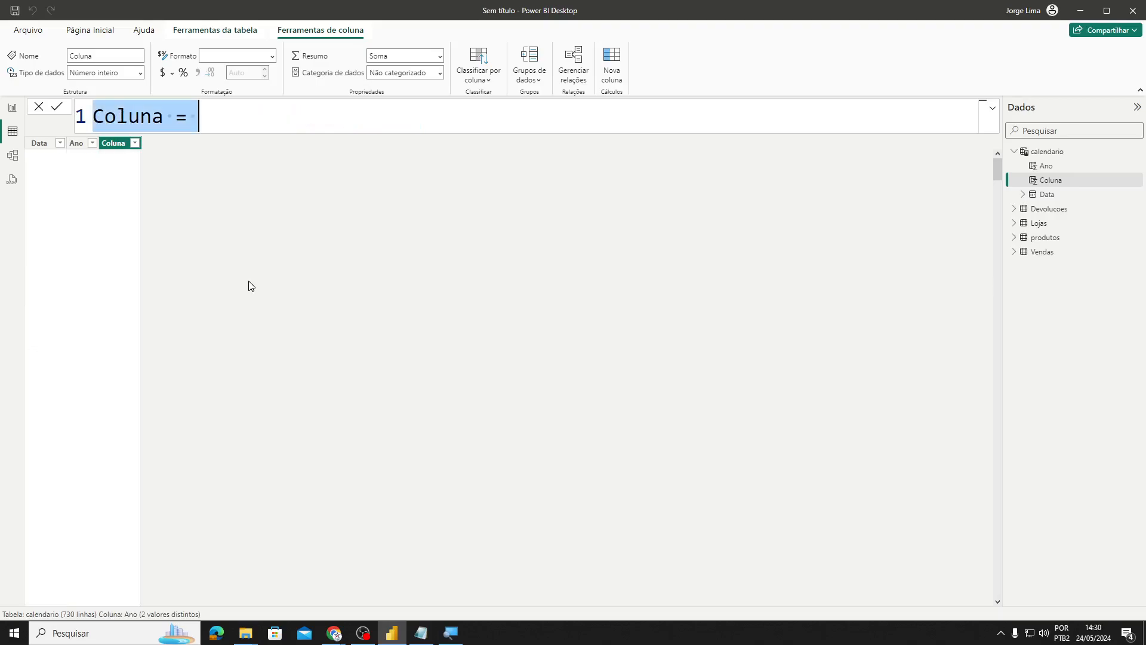
{"action": "type", "text": "mes ="}
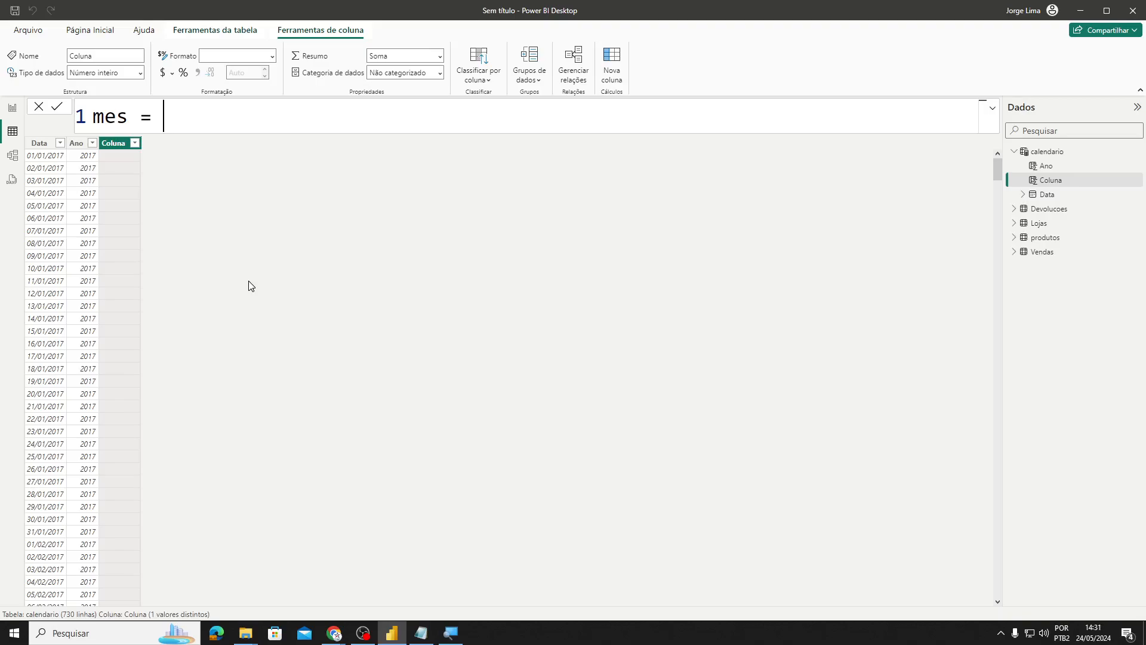
{"action": "type", "text": "ca"}
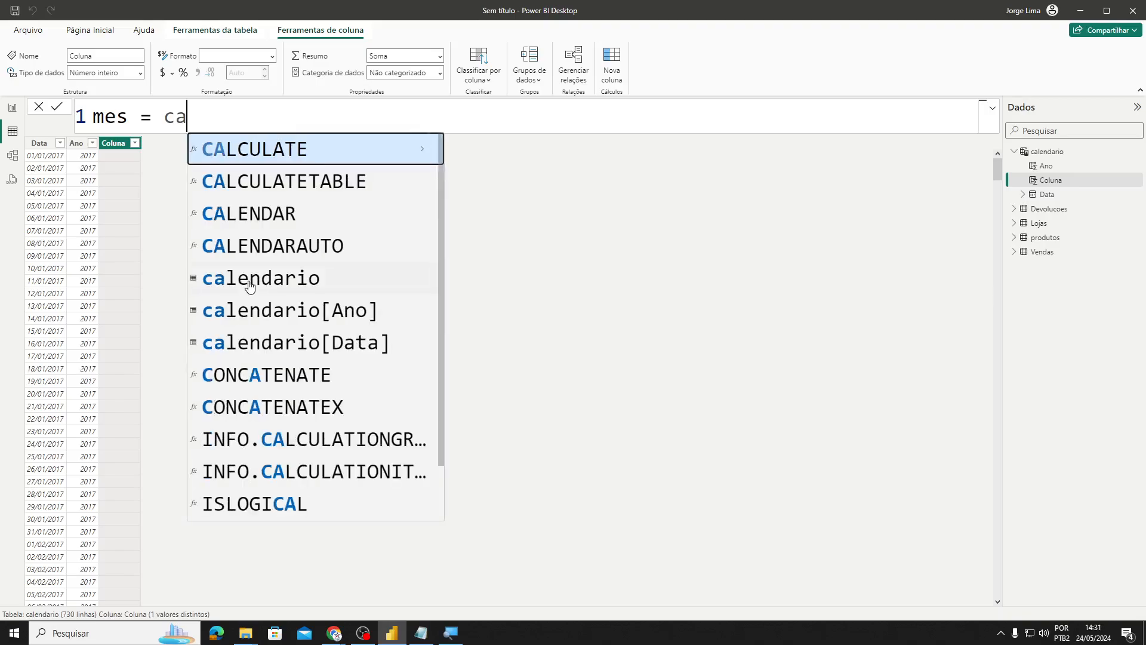
{"action": "left_click", "coordinate": [358, 349]}
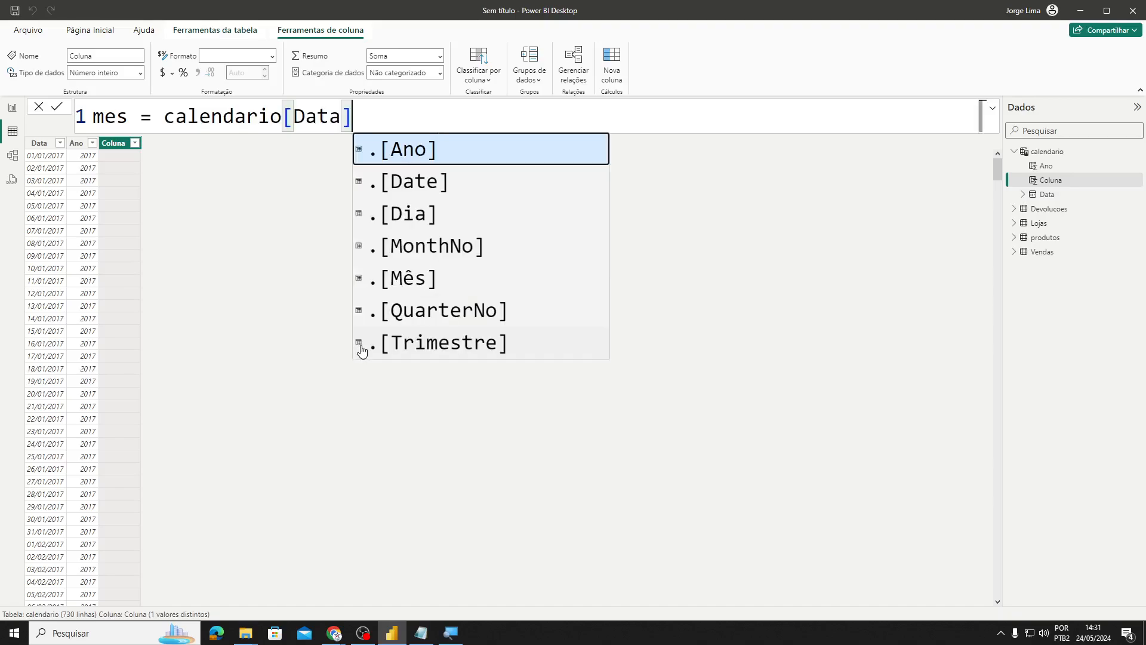
{"action": "left_click", "coordinate": [433, 248]}
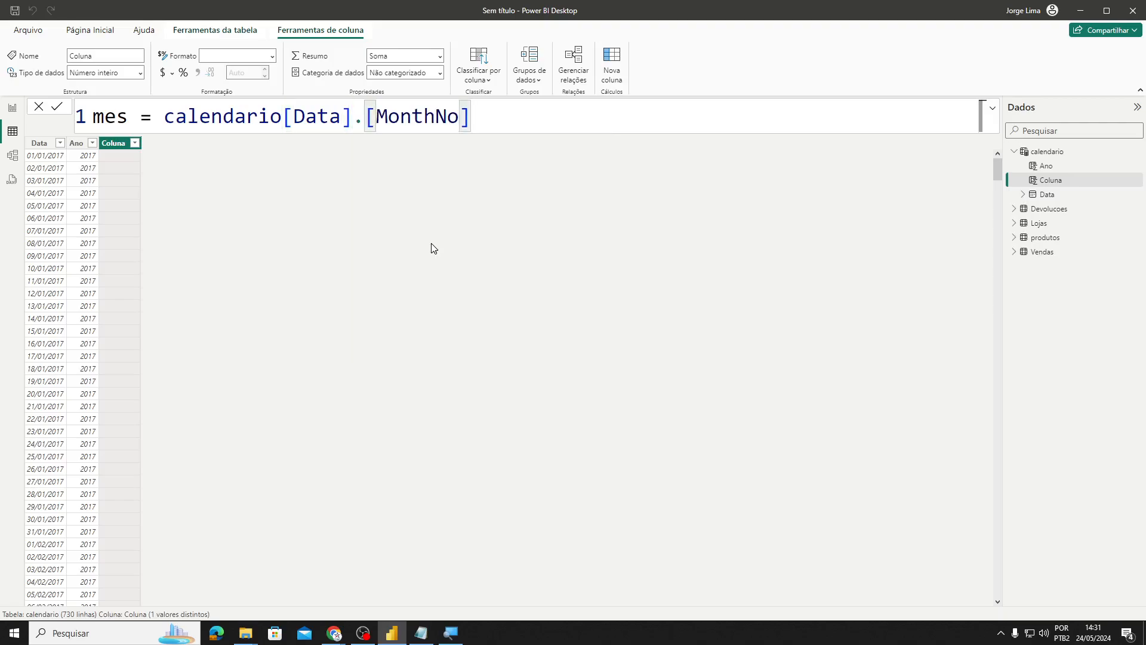
{"action": "key", "text": "Return"}
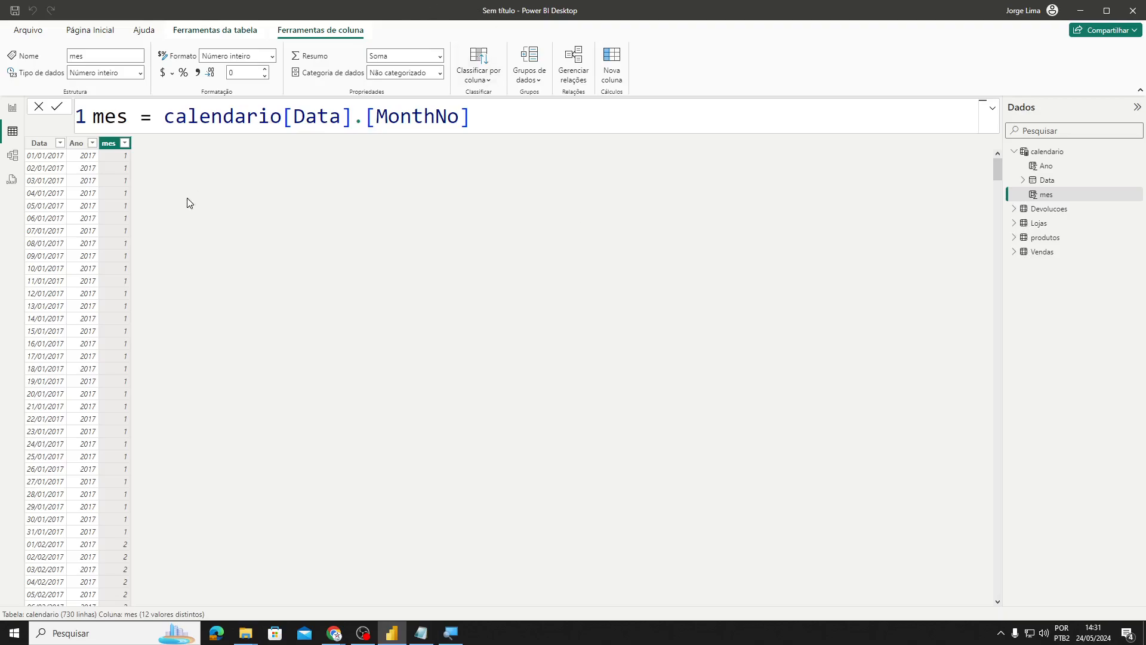
- Add a calculated column named Mes Abrev to calendario, starting its formula with FORMAT(calendario[Data]
{"action": "right_click", "coordinate": [120, 220]}
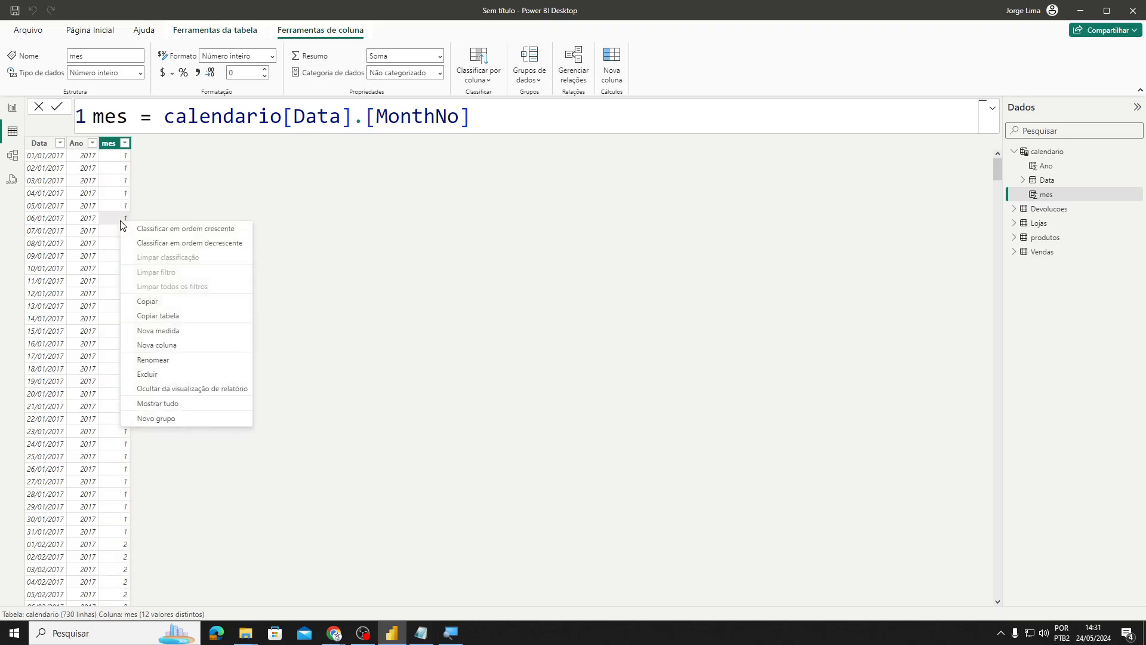
{"action": "left_click", "coordinate": [181, 350]}
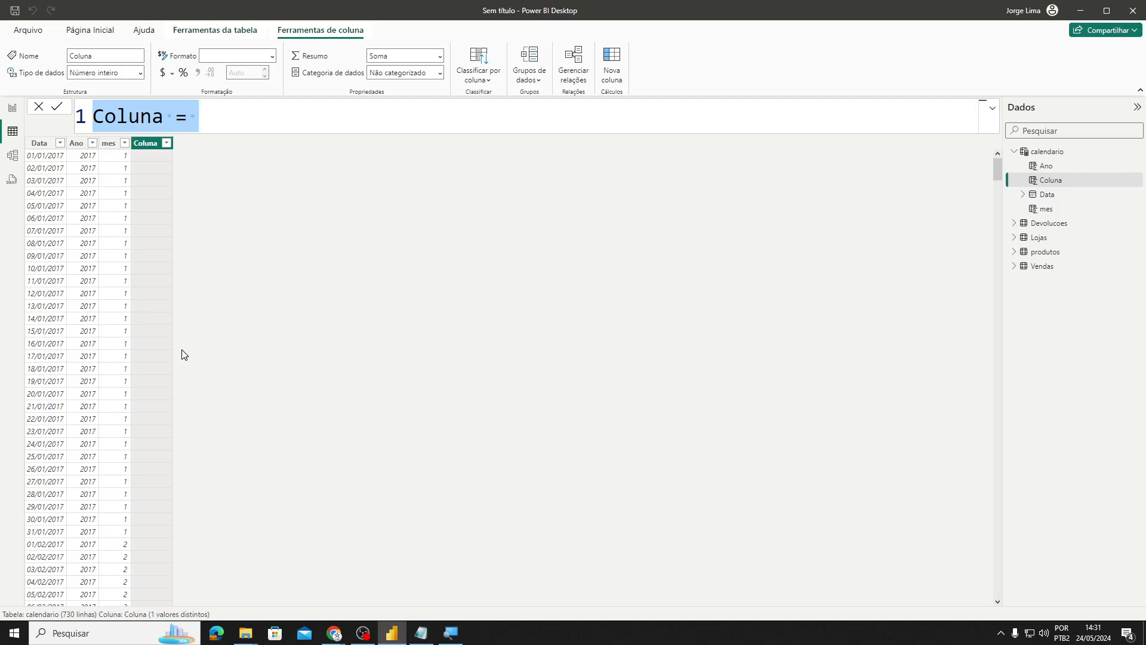
{"action": "type", "text": "Mes"}
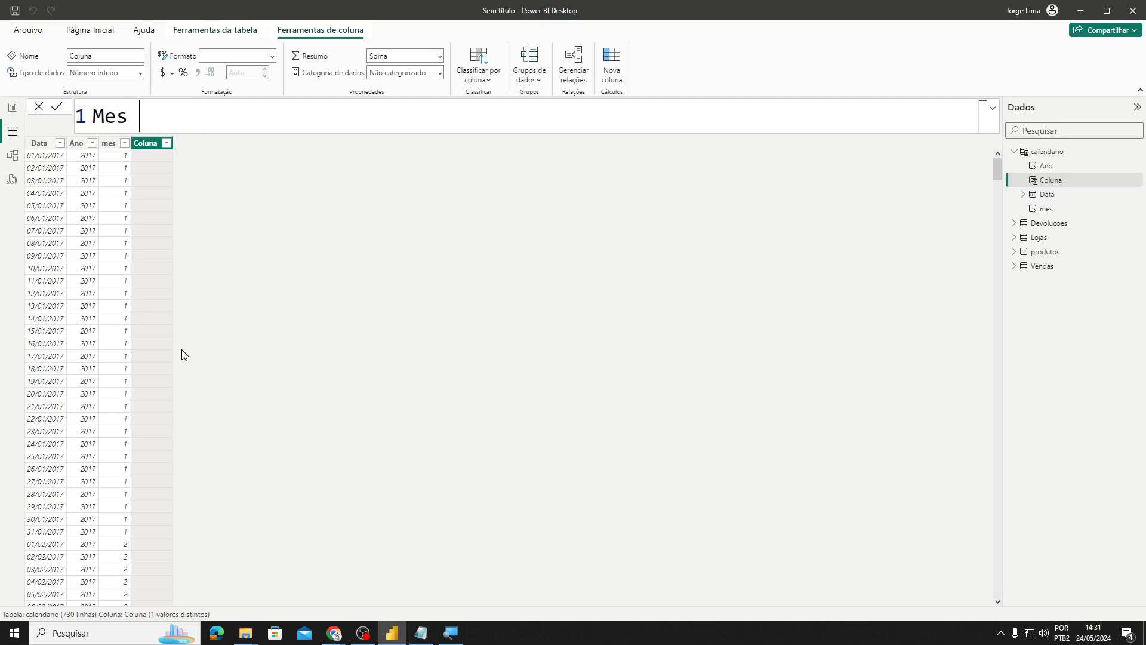
{"action": "type", "text": " Abrev ="}
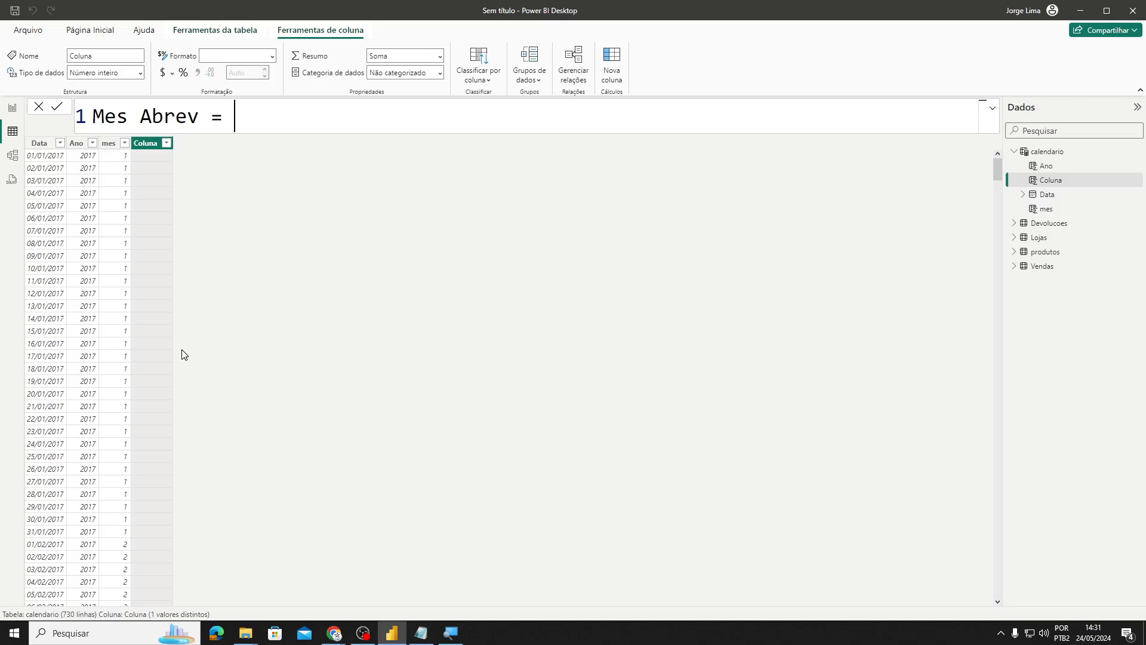
{"action": "type", "text": "forma"}
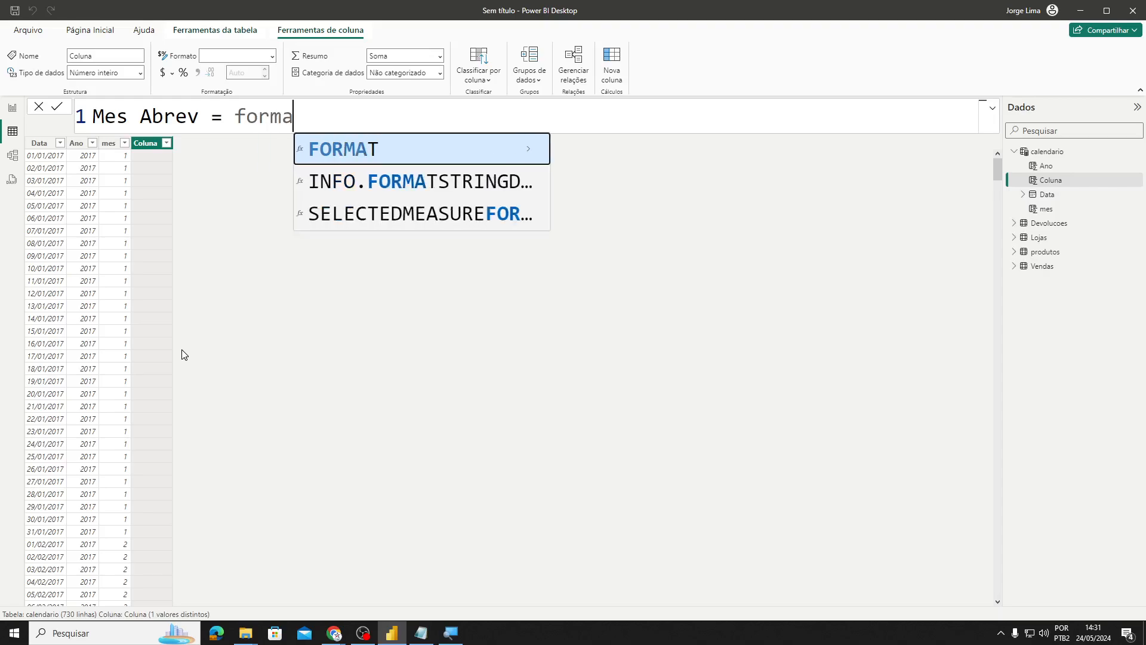
{"action": "left_click", "coordinate": [347, 153]}
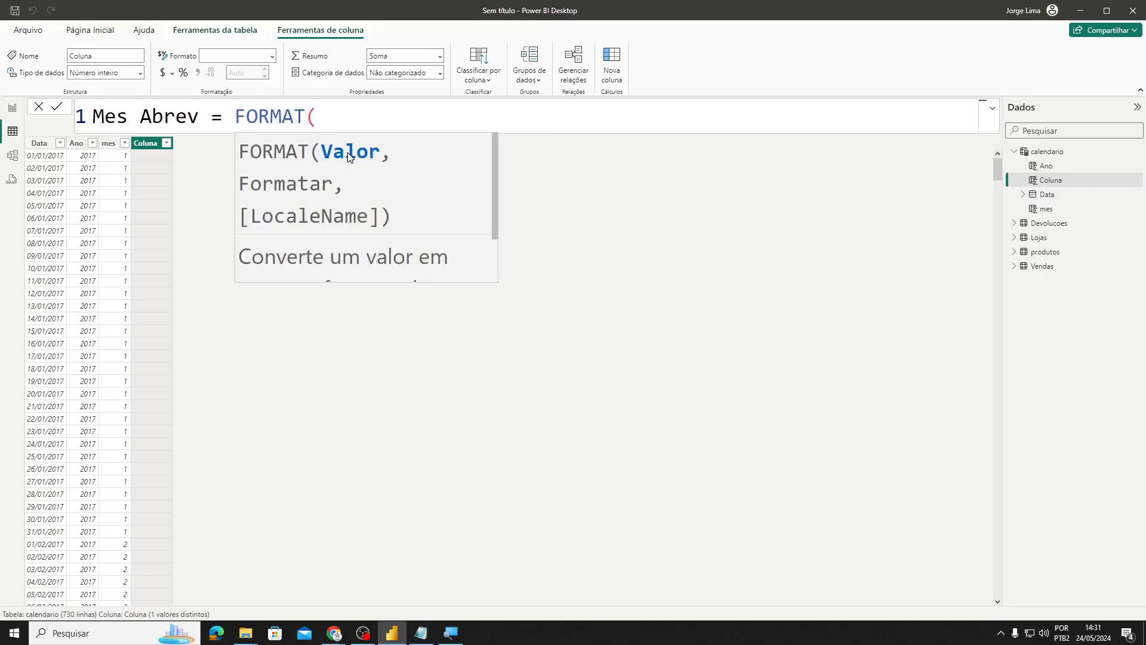
{"action": "type", "text": "ca"}
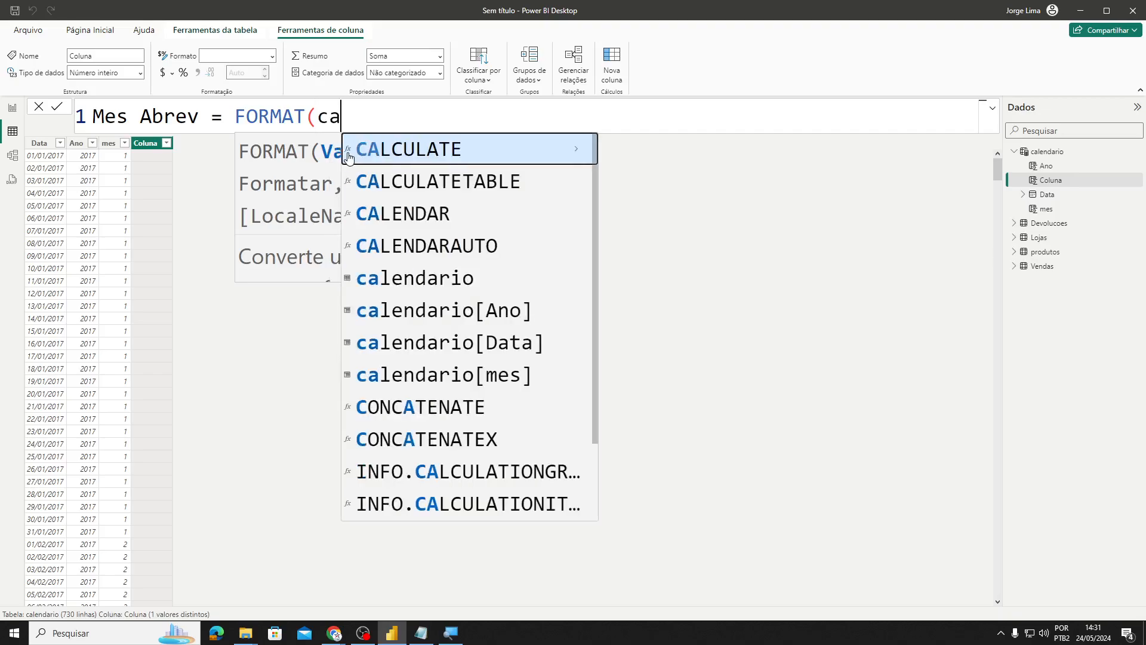
{"action": "left_click", "coordinate": [450, 343]}
{"action": "key", "text": "Escape"}
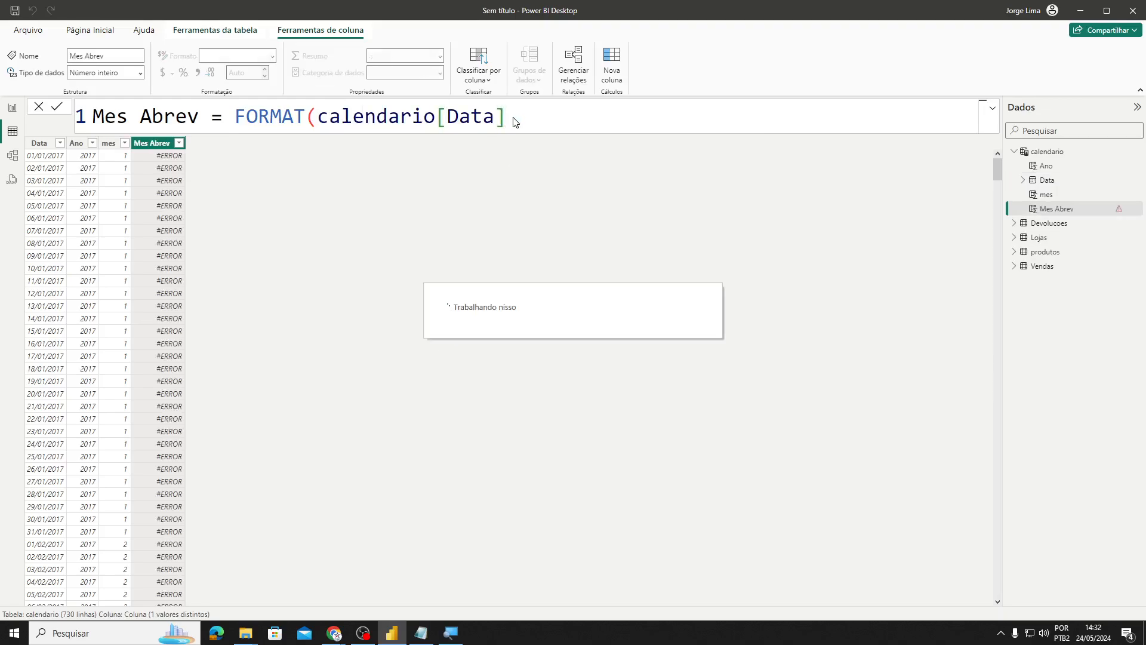
- Extend the Mes Abrev formula with the month format, entering it as FORMAT(calendario[Data]),"mmm")
{"action": "left_click", "coordinate": [513, 114]}
{"action": "type", "text": "),"}
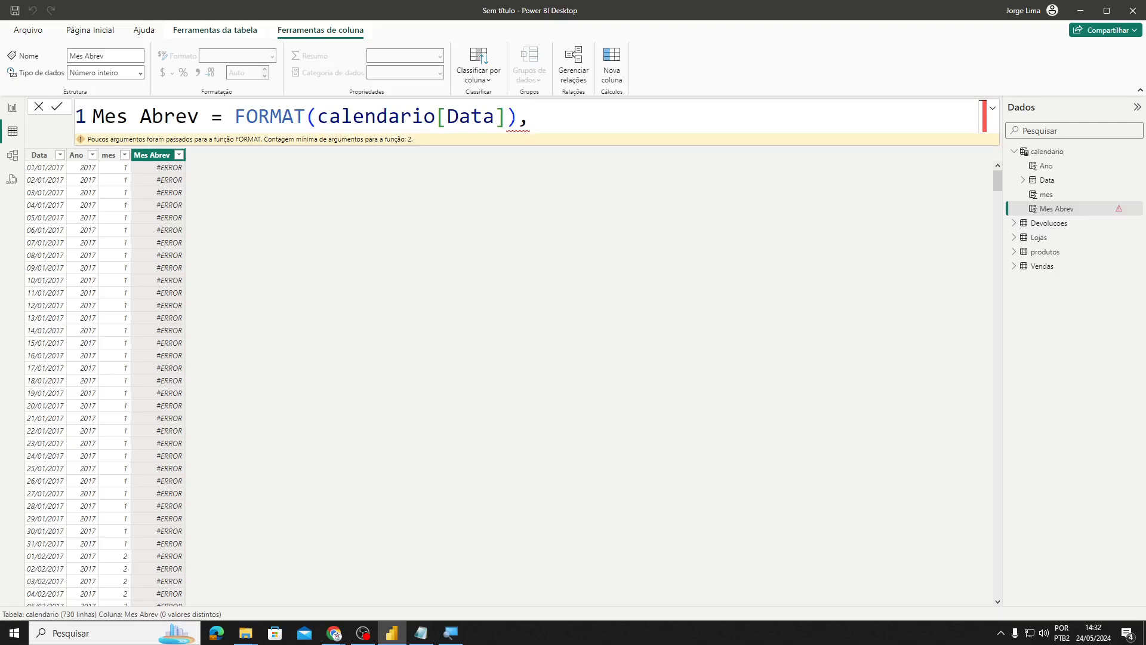
{"action": "key", "text": "BackSpace"}
{"action": "type", "text": "."}
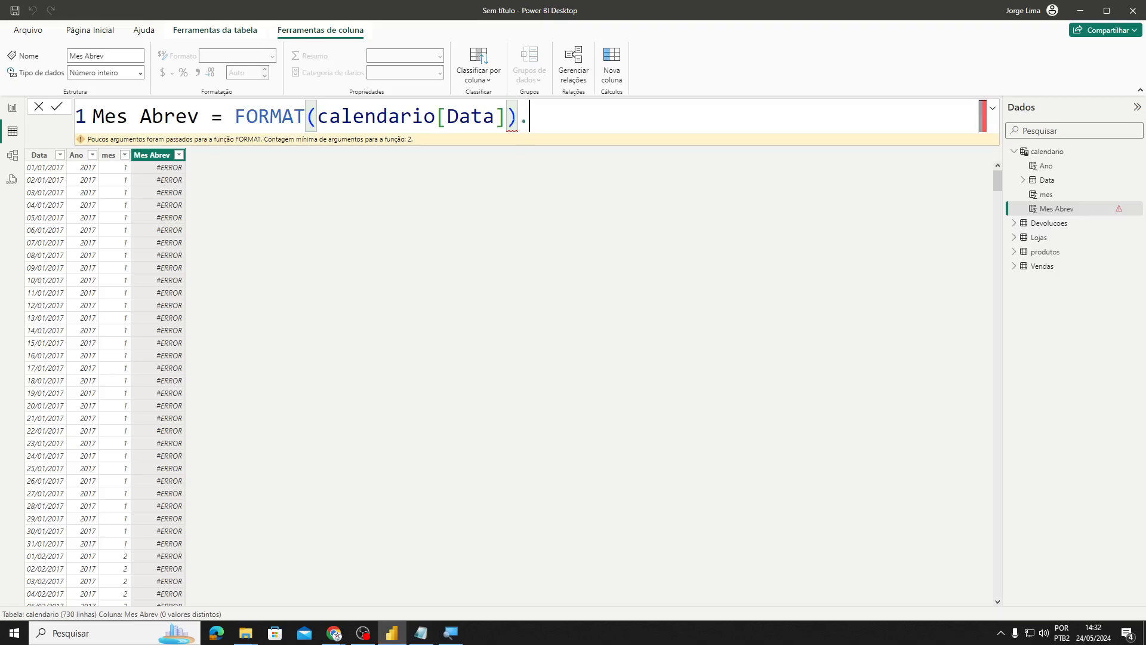
{"action": "key", "text": "BackSpace"}
{"action": "type", "text": ","}
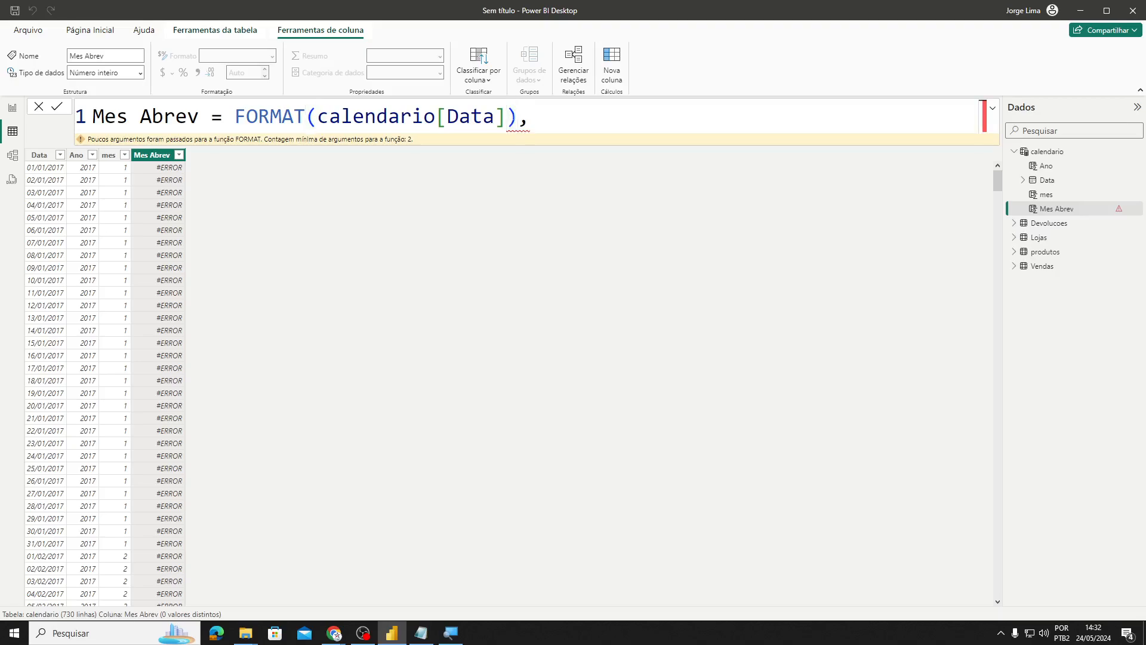
{"action": "type", "text": "\"mmm\")"}
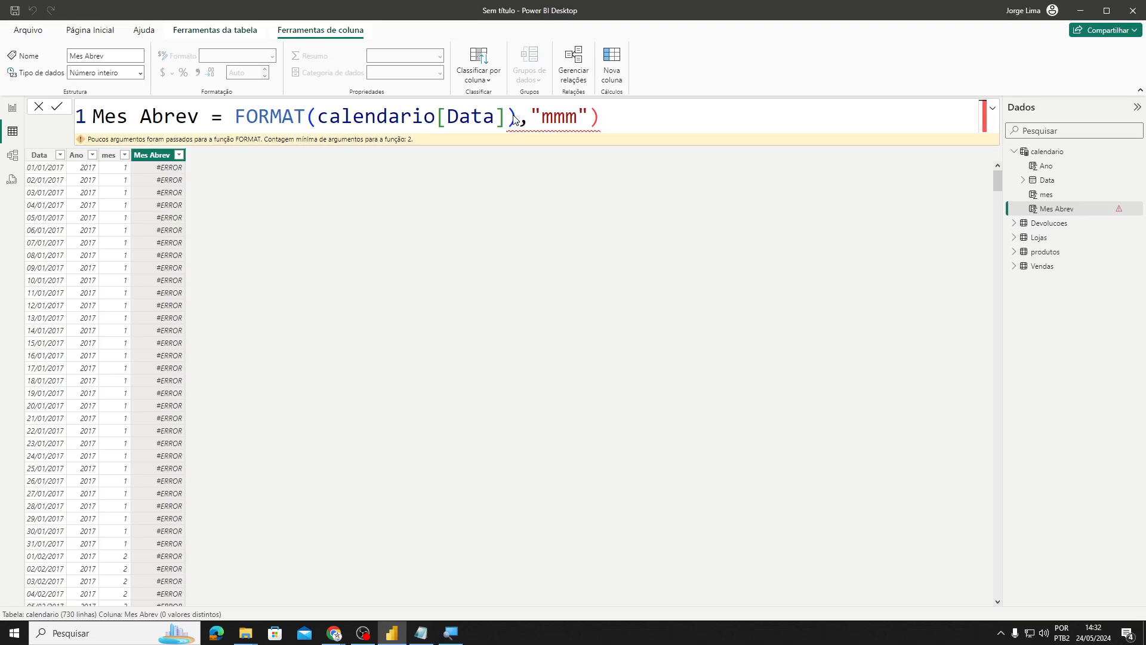
{"action": "key", "text": "Return"}
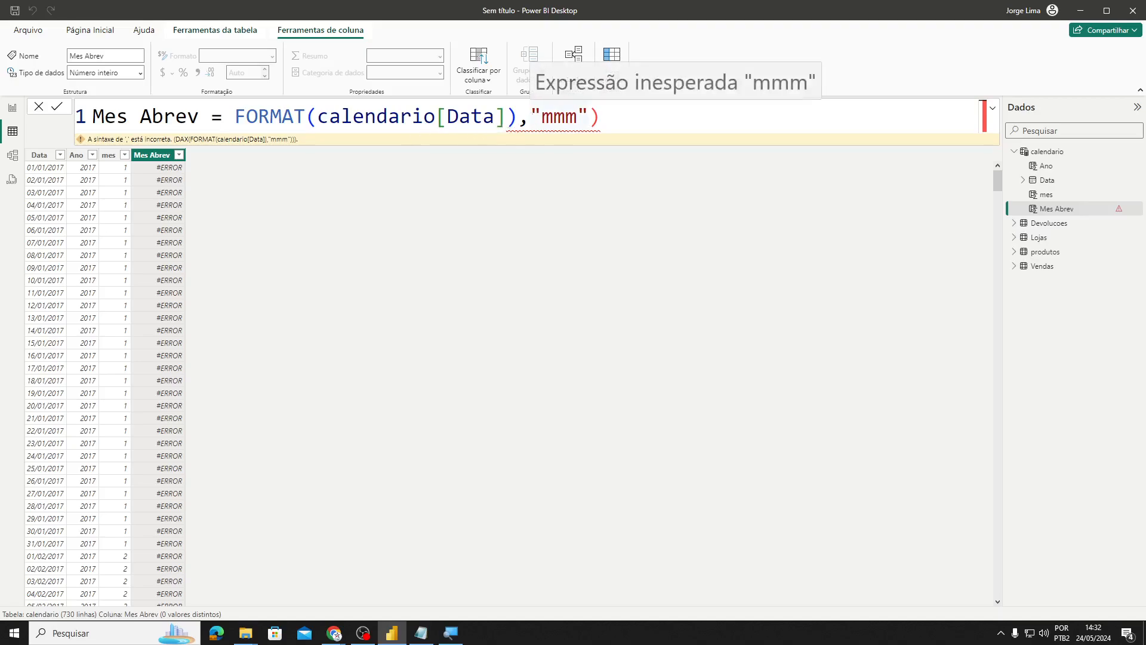
- Try a semicolon instead of the comma as the separator before "mmm" in the Mes Abrev formula
{"action": "left_click", "coordinate": [530, 118]}
{"action": "key", "text": "BackSpace"}
{"action": "type", "text": ";"}
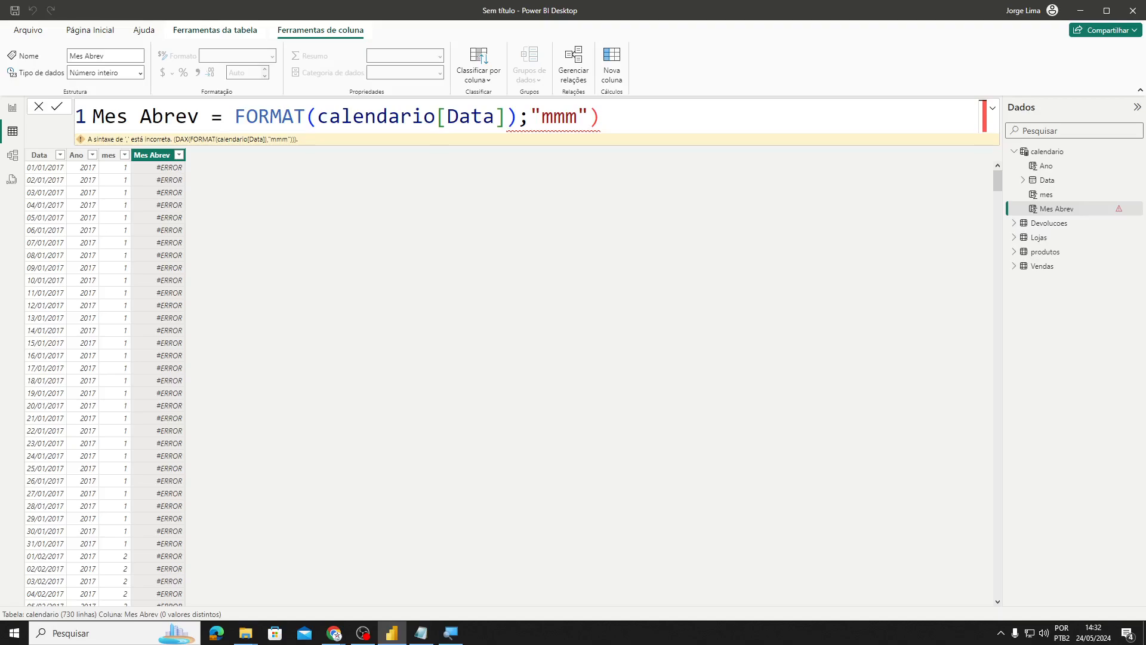
{"action": "key", "text": "End"}
{"action": "key", "text": "Return"}
- Correct the Mes Abrev formula to FORMAT(calendario[Data],"mmm"), removing the extra parenthesis and using a comma separator
{"action": "left_click", "coordinate": [523, 125]}
{"action": "key", "text": "BackSpace"}
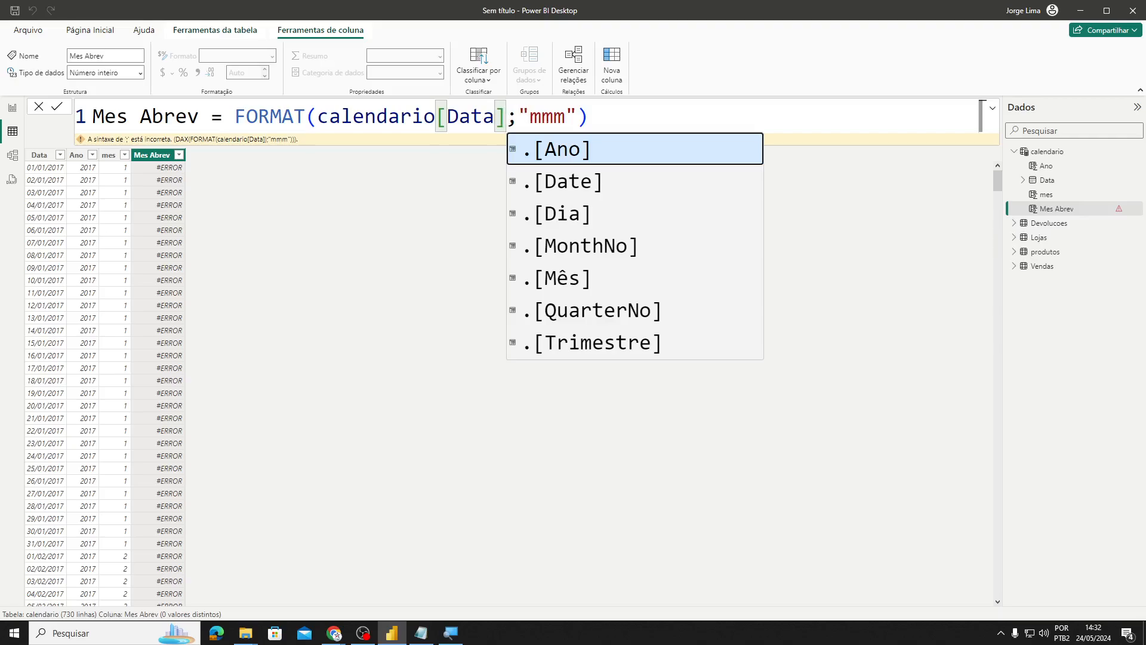
{"action": "key", "text": "Delete"}
{"action": "type", "text": ","}
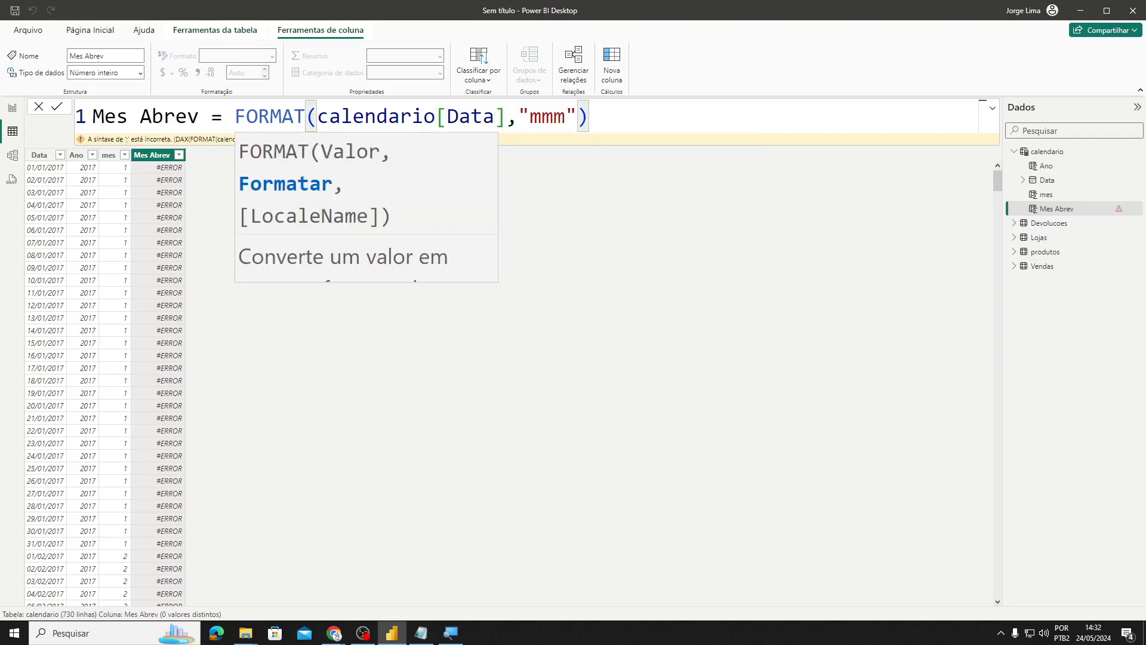
{"action": "left_click", "coordinate": [604, 124]}
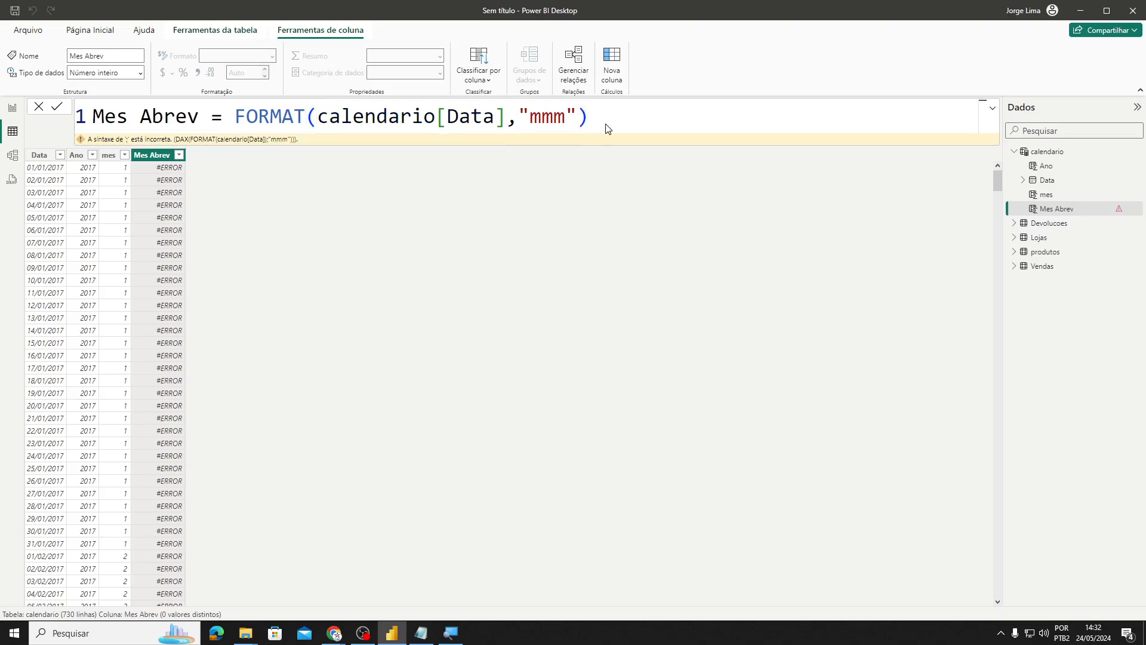
{"action": "key", "text": "Return"}
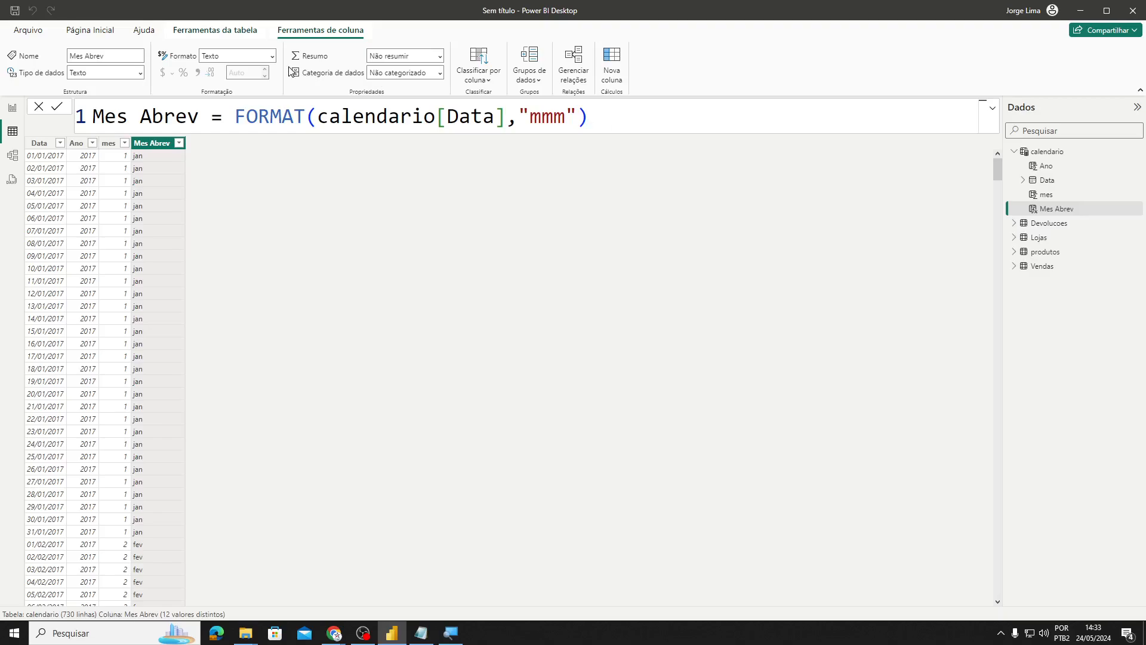
- Wrap the Mes Abrev formula in the upper function as upper(FORMAT(calendario[Data],"mmm"))
{"action": "left_click", "coordinate": [235, 117]}
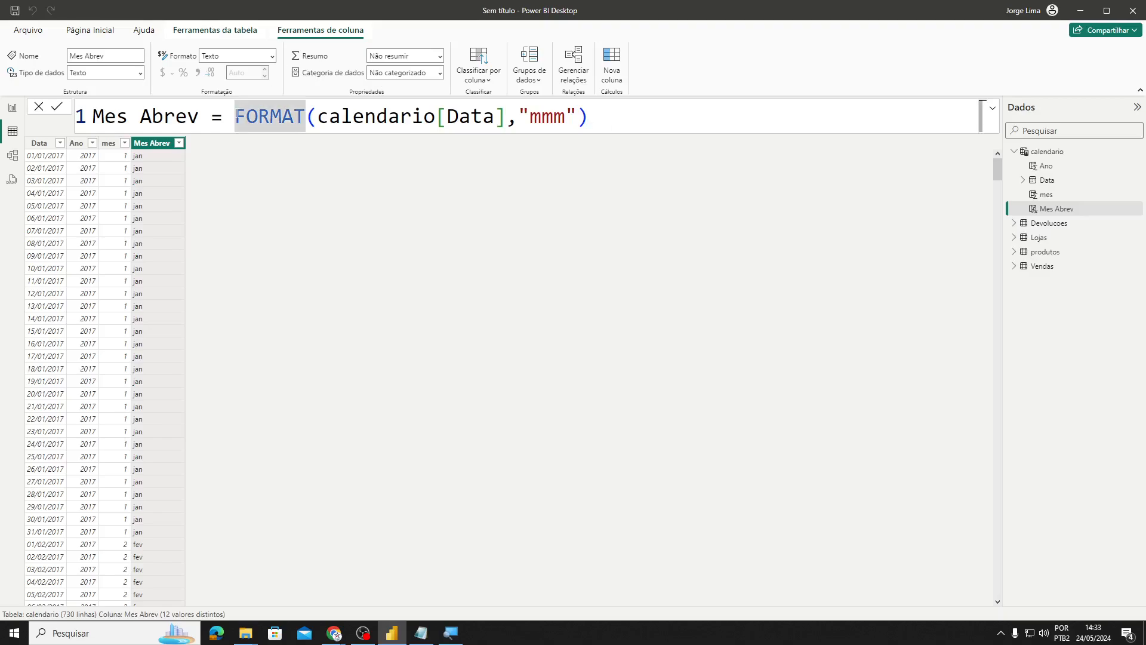
{"action": "type", "text": "upper("}
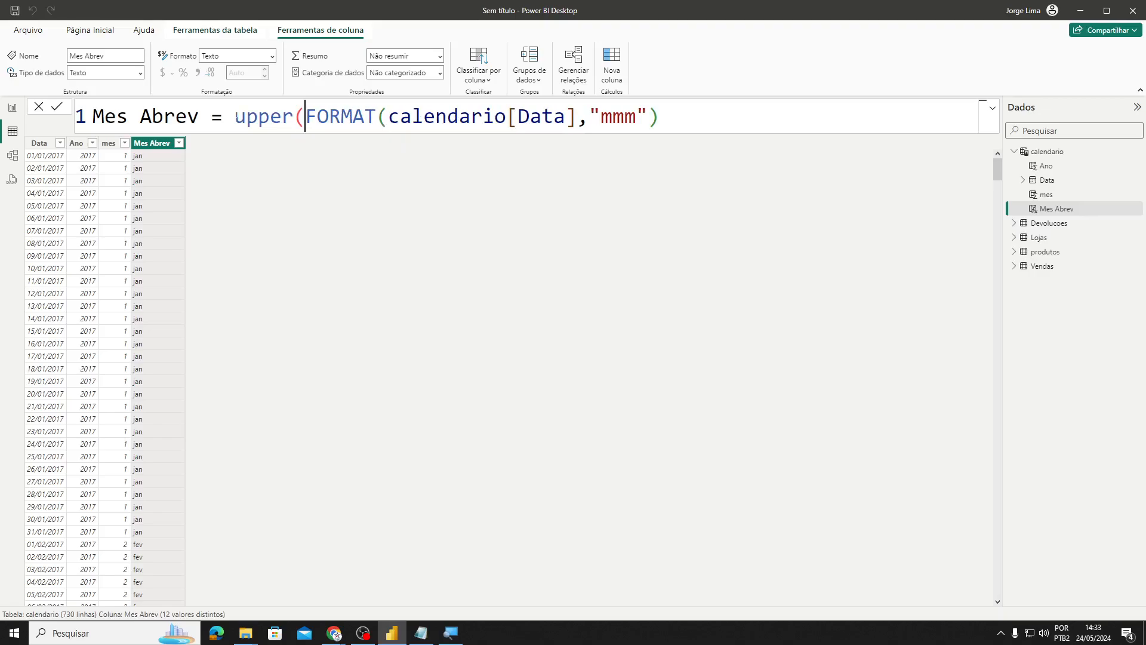
{"action": "left_click", "coordinate": [660, 117]}
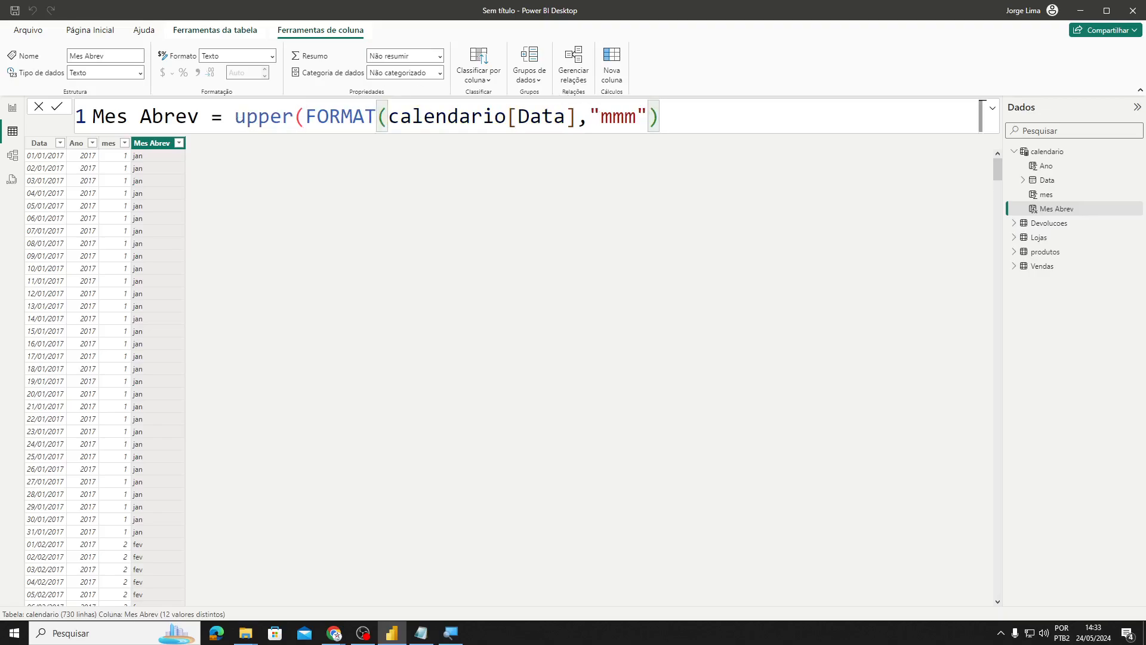
{"action": "type", "text": ")"}
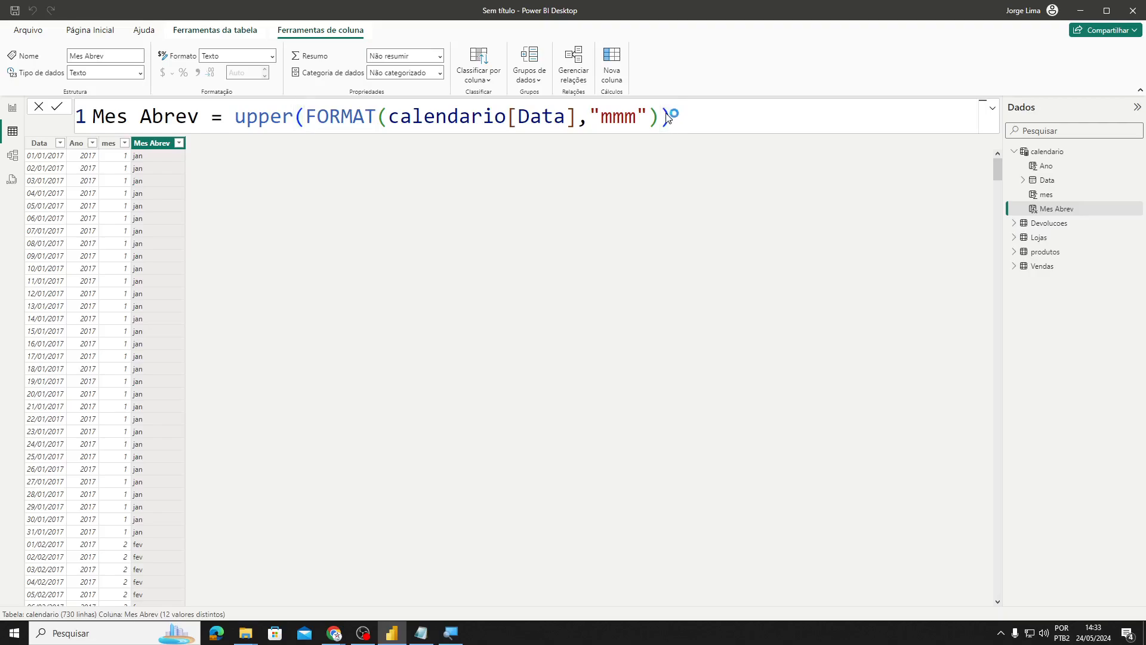
{"action": "key", "text": "Return"}
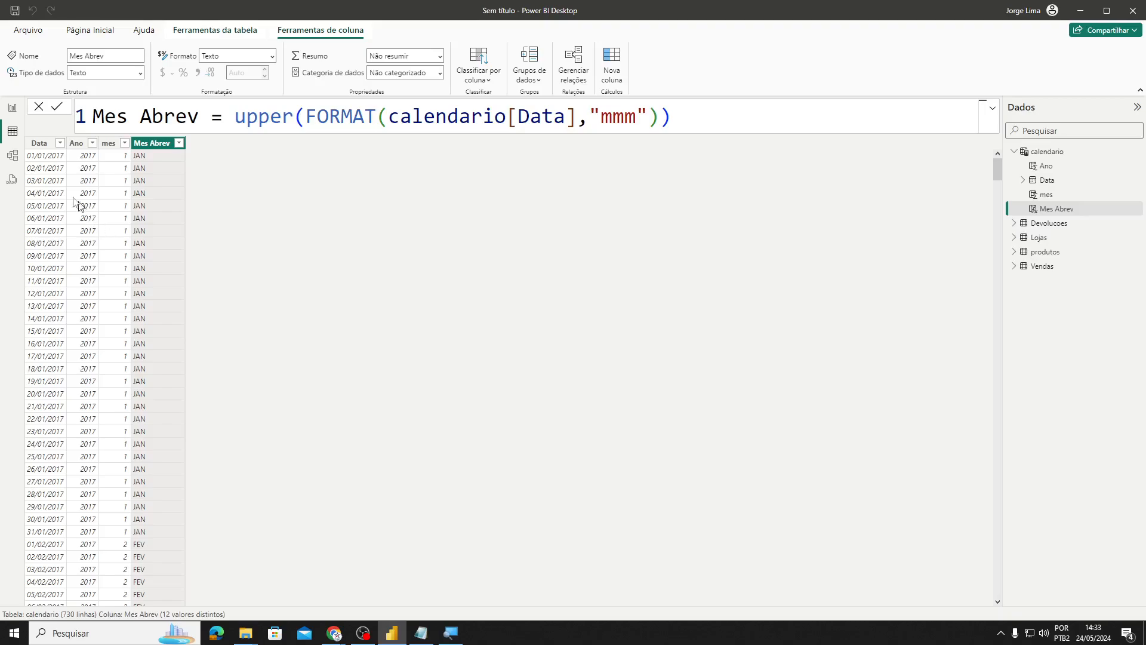
- Add a matrix to the report page with Mes Abrev as rows and enlarge it to about 408 wide by 344 high
{"action": "left_click", "coordinate": [13, 110]}
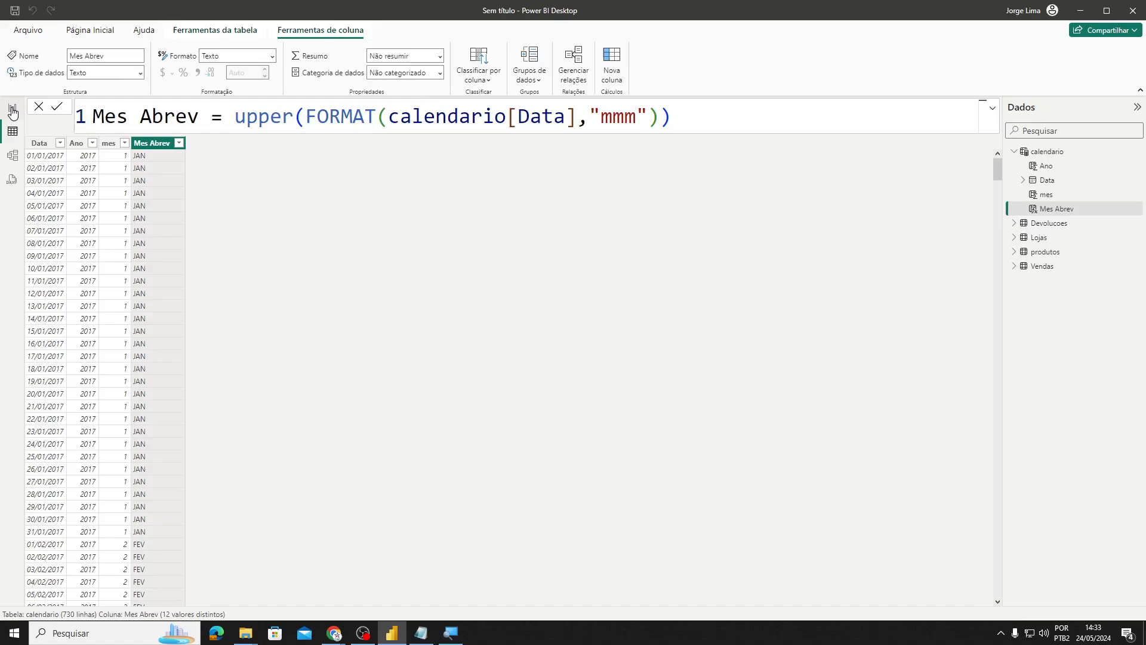
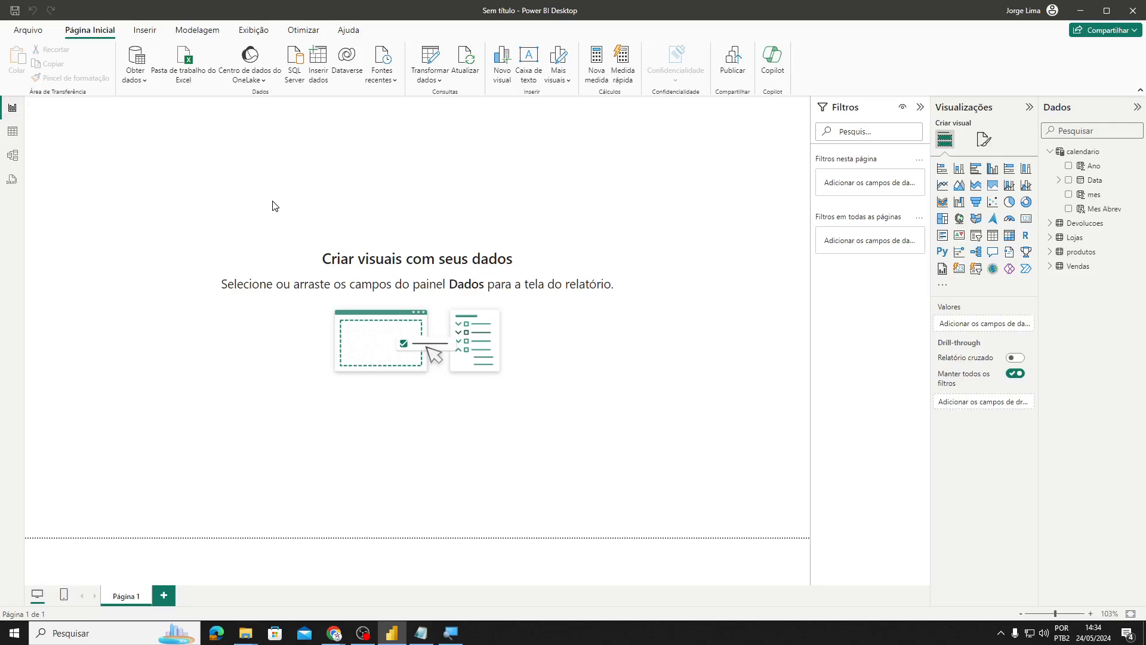
{"action": "left_click", "coordinate": [13, 133]}
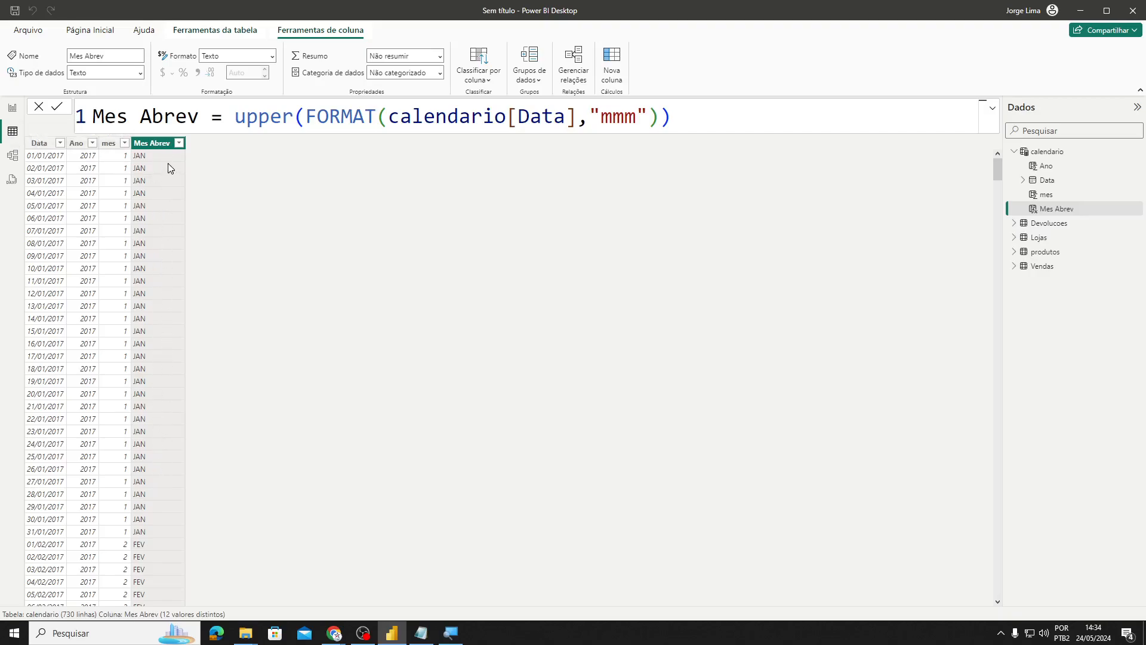
{"action": "left_click", "coordinate": [13, 110]}
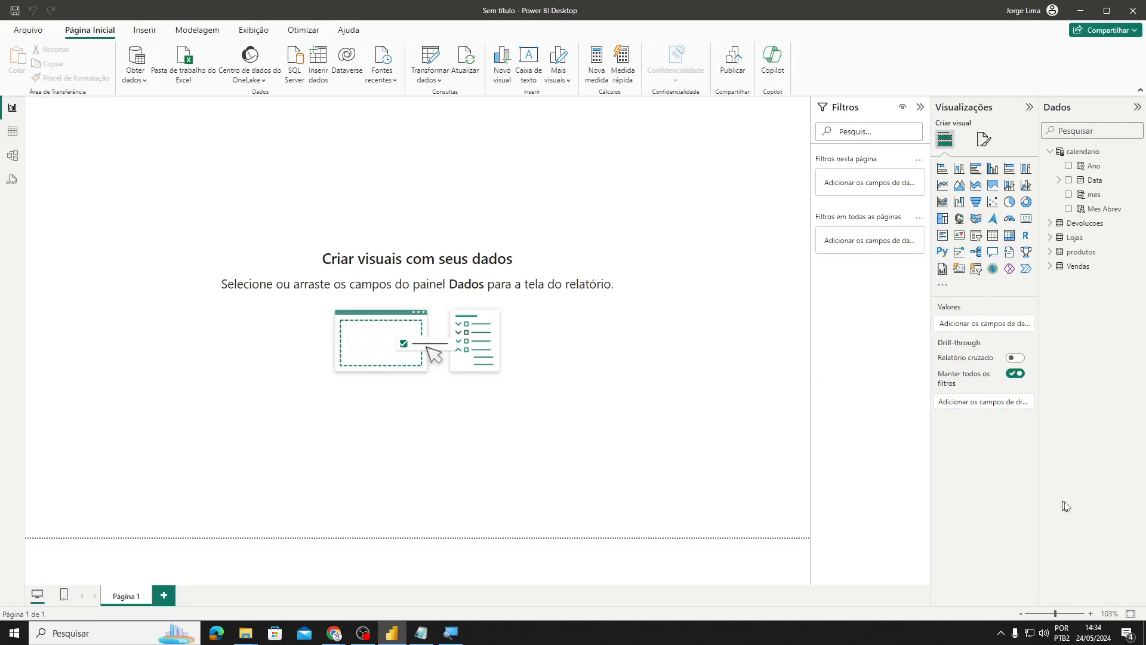
{"action": "left_click", "coordinate": [1010, 240]}
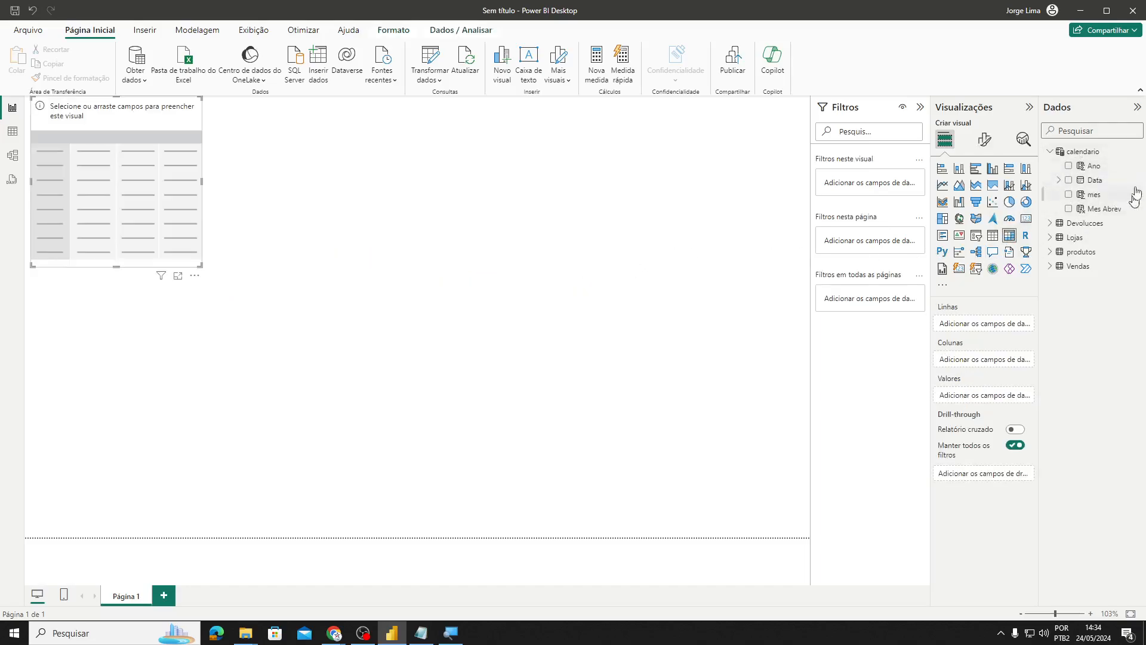
{"action": "left_click", "coordinate": [1068, 209]}
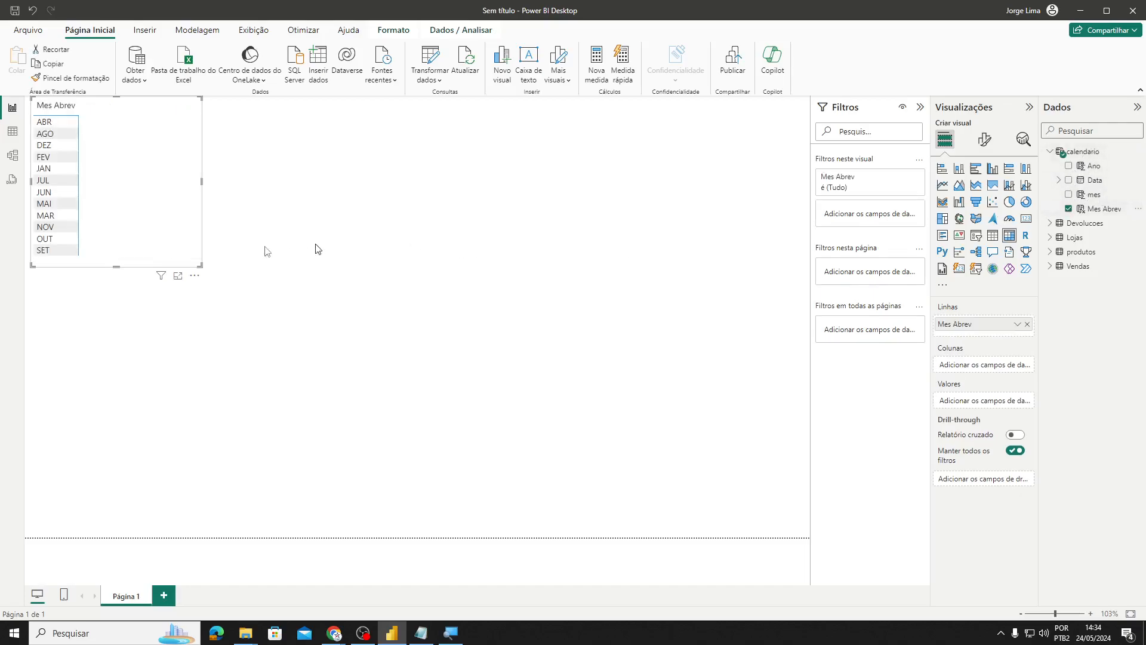
{"action": "left_click_drag", "start_coordinate": [202, 265], "coordinate": [280, 306]}
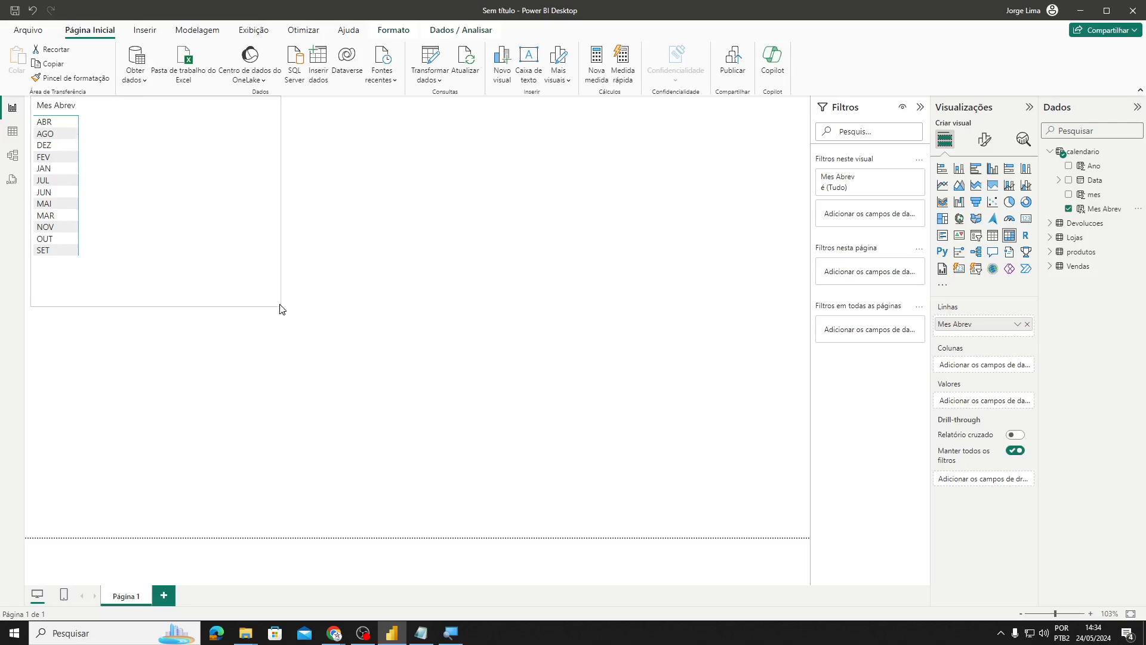
- Set the month matrix's values font size to 12 and its column header font size to 14
{"action": "left_click", "coordinate": [985, 139]}
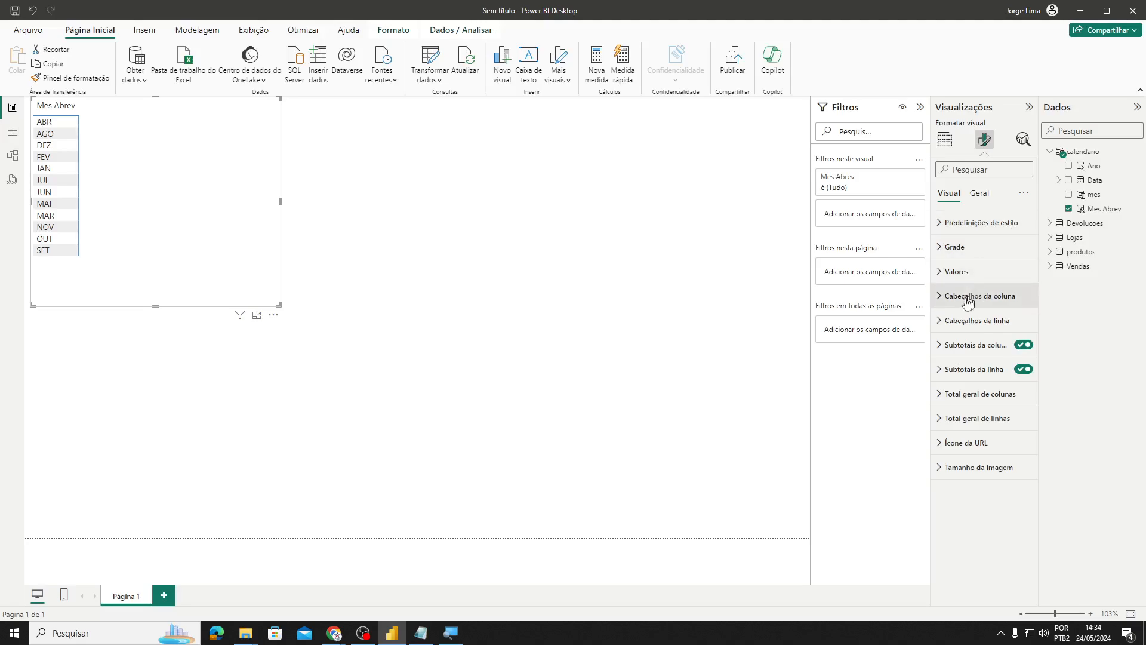
{"action": "left_click", "coordinate": [941, 273]}
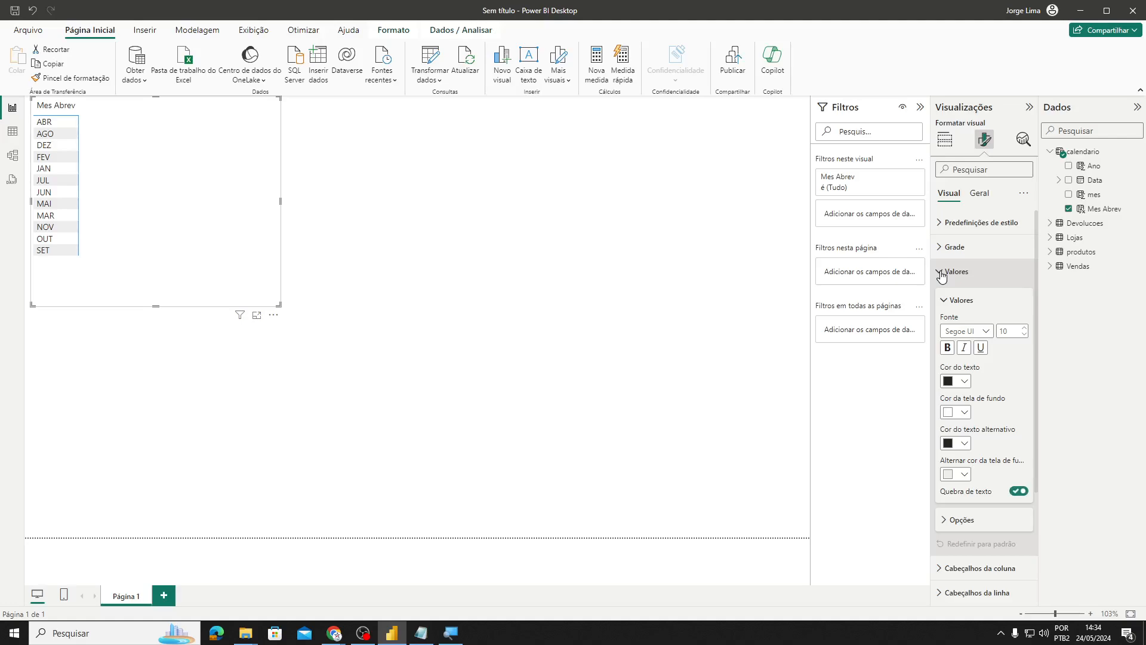
{"action": "left_click", "coordinate": [941, 273]}
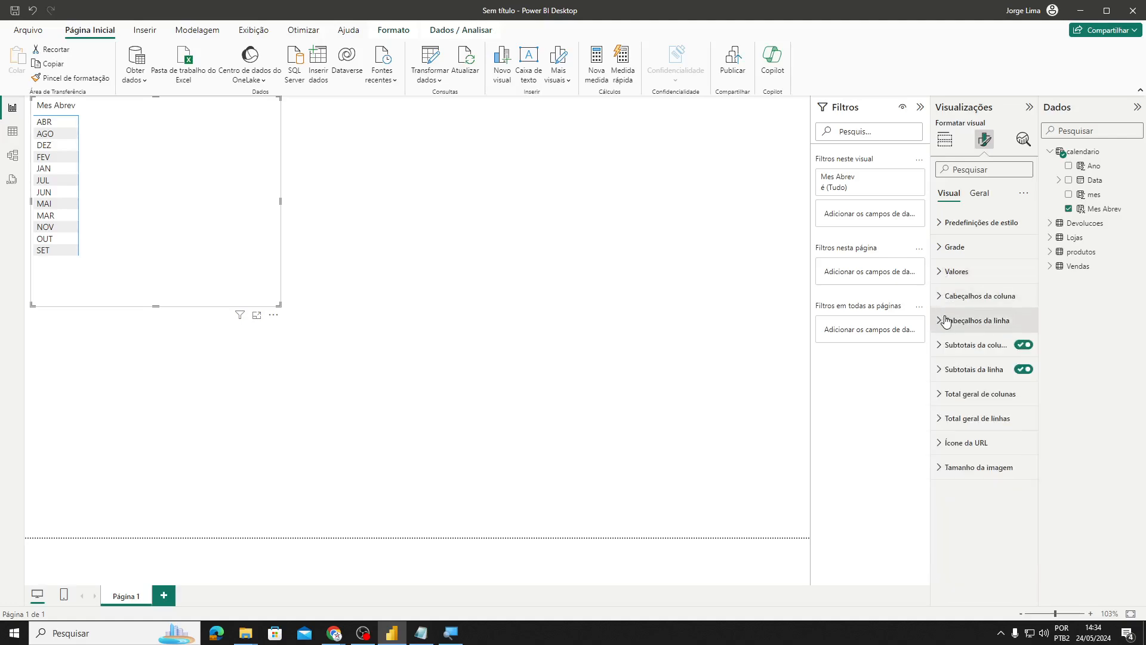
{"action": "left_click", "coordinate": [943, 274]}
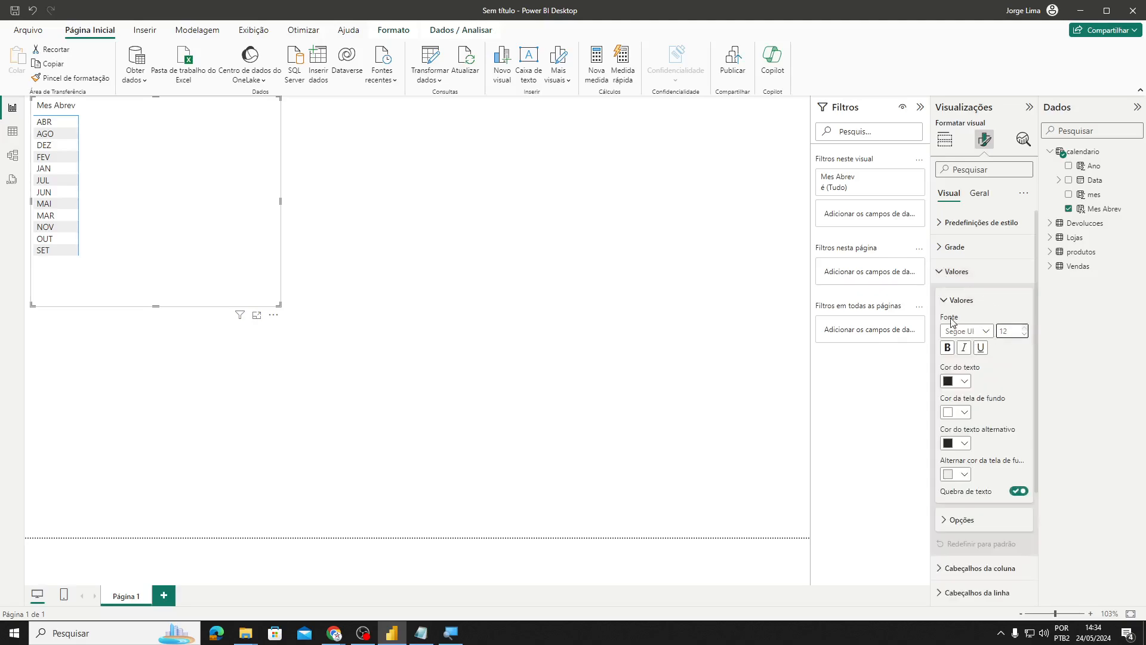
{"action": "left_click", "coordinate": [943, 273]}
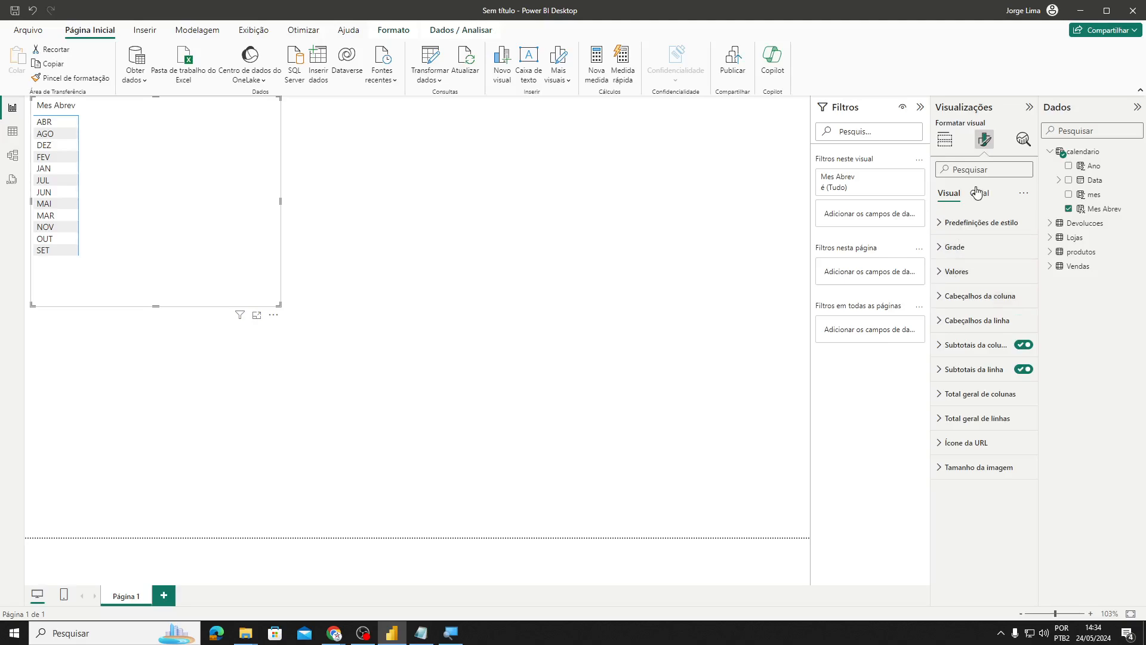
{"action": "left_click", "coordinate": [941, 298]}
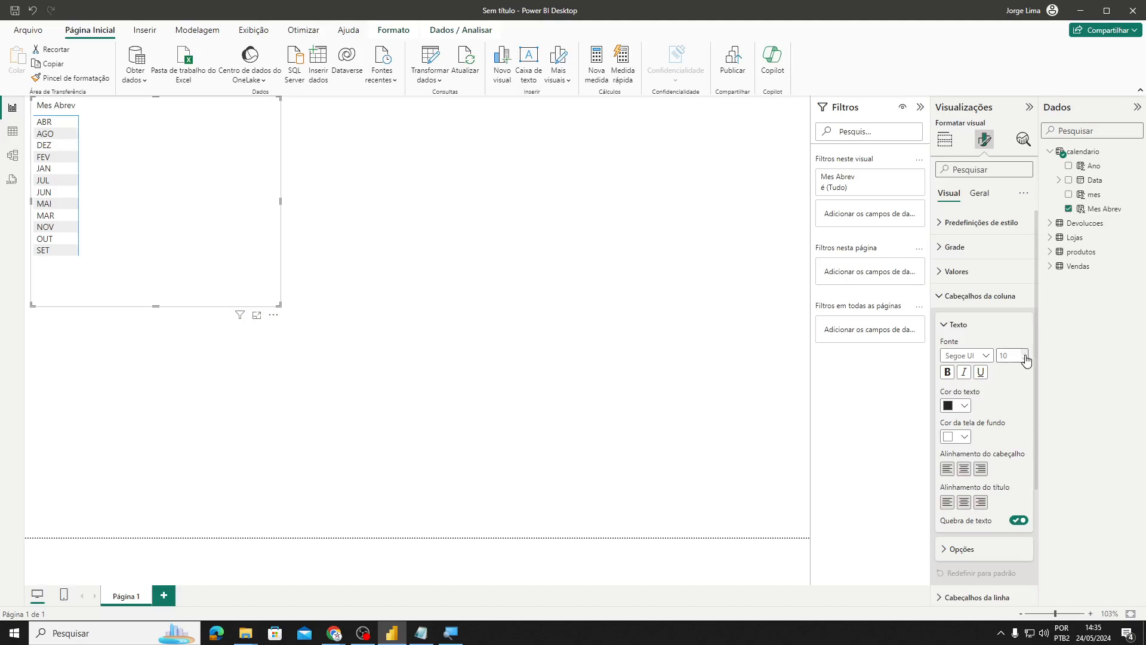
{"action": "left_click", "coordinate": [1025, 354]}
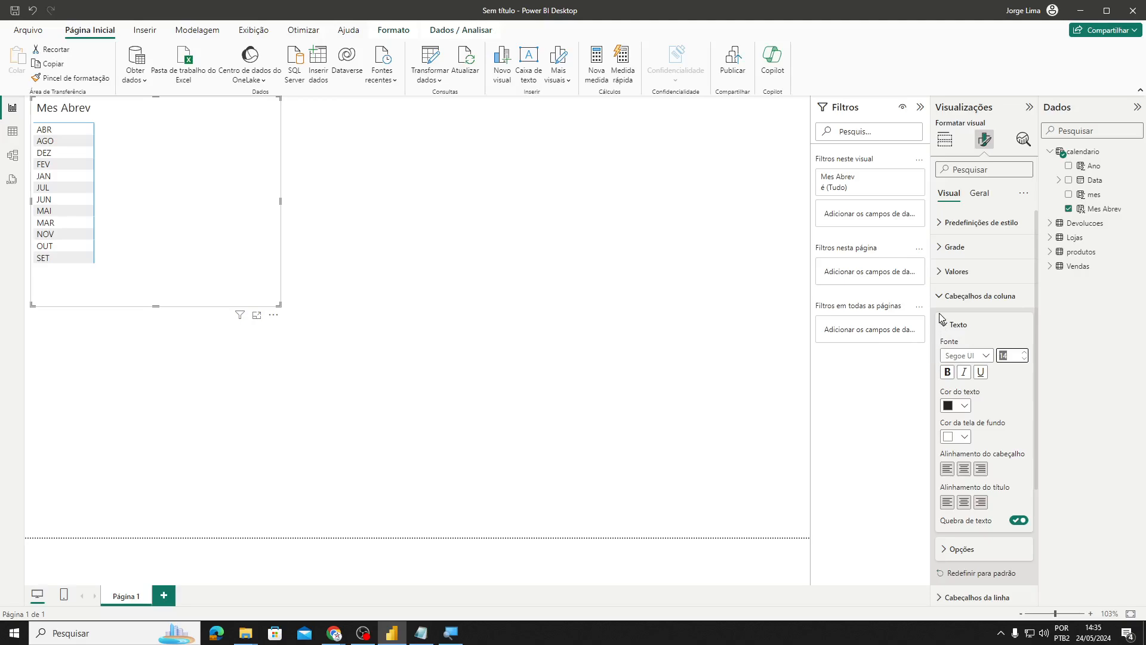
- Find the matrix's size options with "tamanho", set the row header font size to 15, and enlarge the matrix to fit all months
{"action": "left_click", "coordinate": [967, 169]}
{"action": "type", "text": "tamanho"}
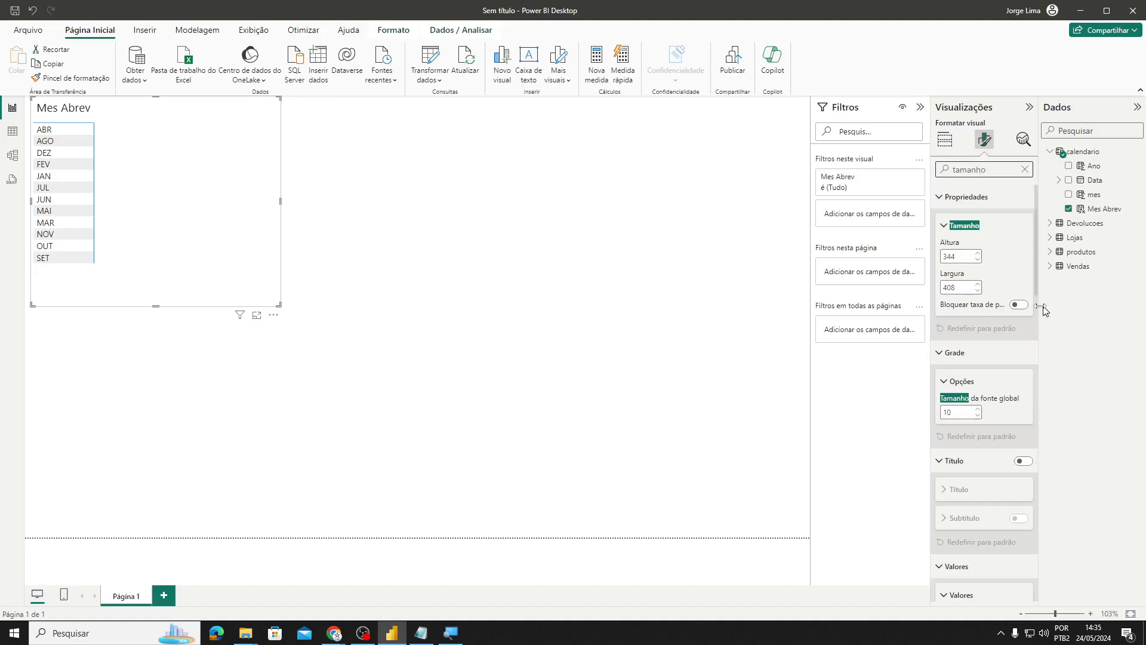
{"action": "scroll", "coordinate": [1010, 323], "scroll_direction": "down", "scroll_amount": 3}
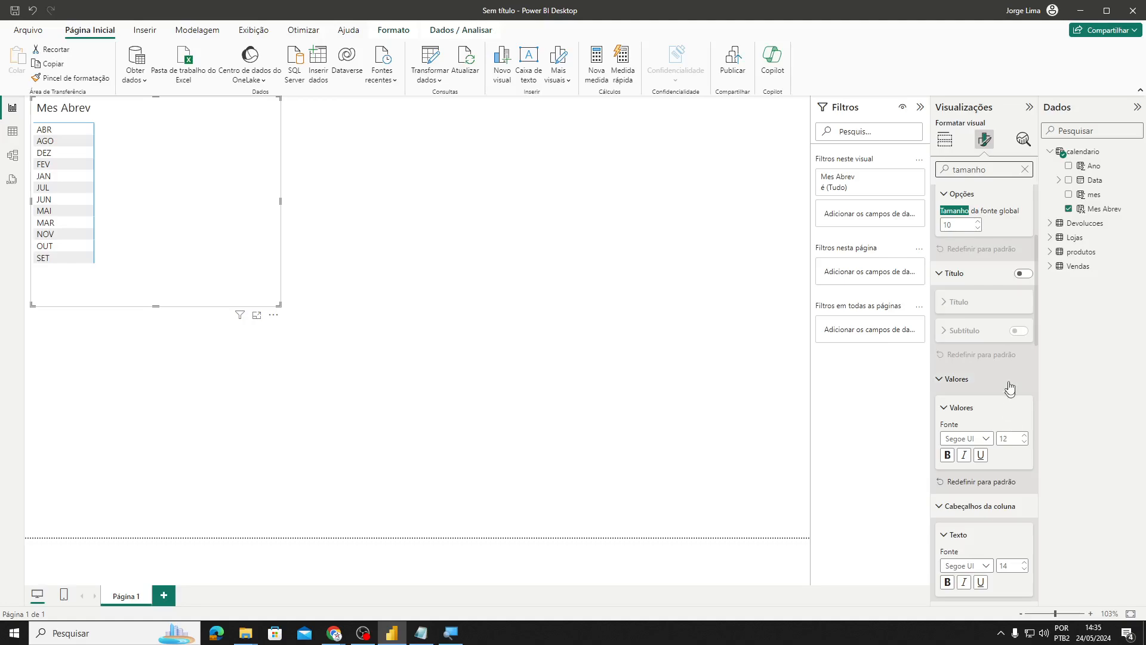
{"action": "scroll", "coordinate": [1007, 388], "scroll_direction": "down", "scroll_amount": 3}
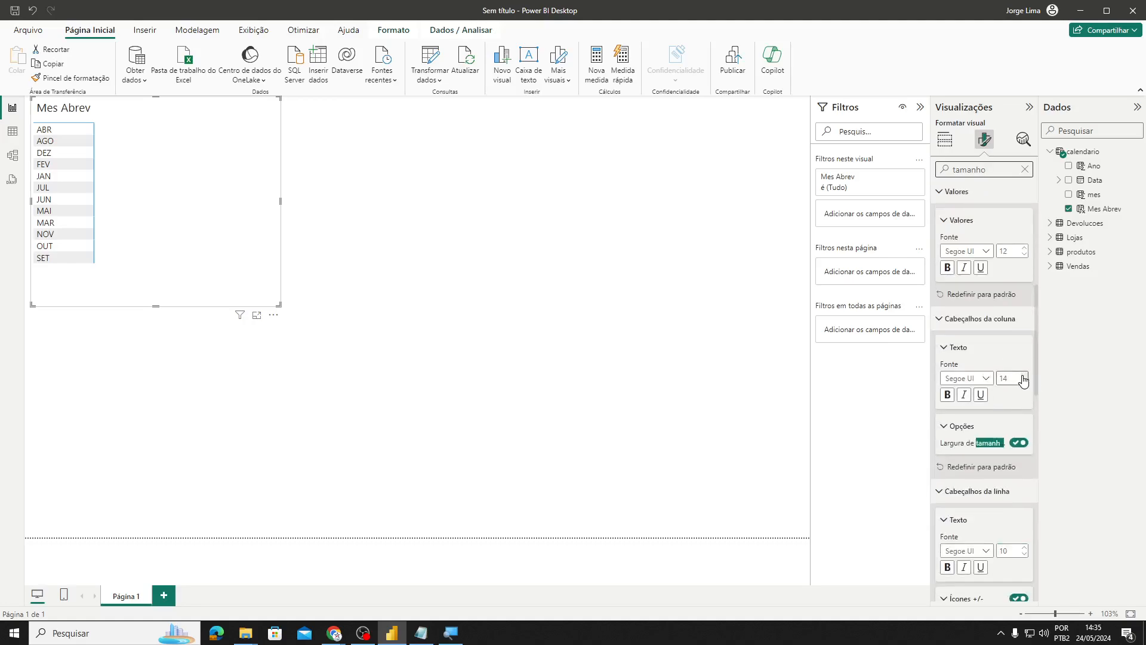
{"action": "scroll", "coordinate": [1024, 406], "scroll_direction": "down", "scroll_amount": 2}
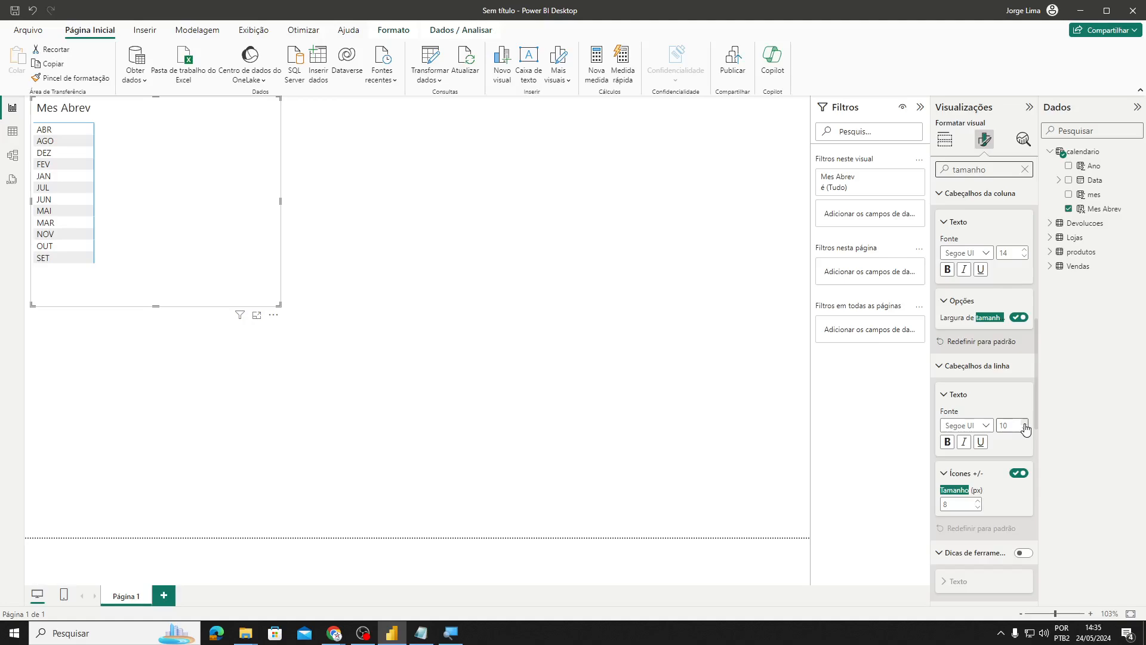
{"action": "left_click", "coordinate": [1025, 423]}
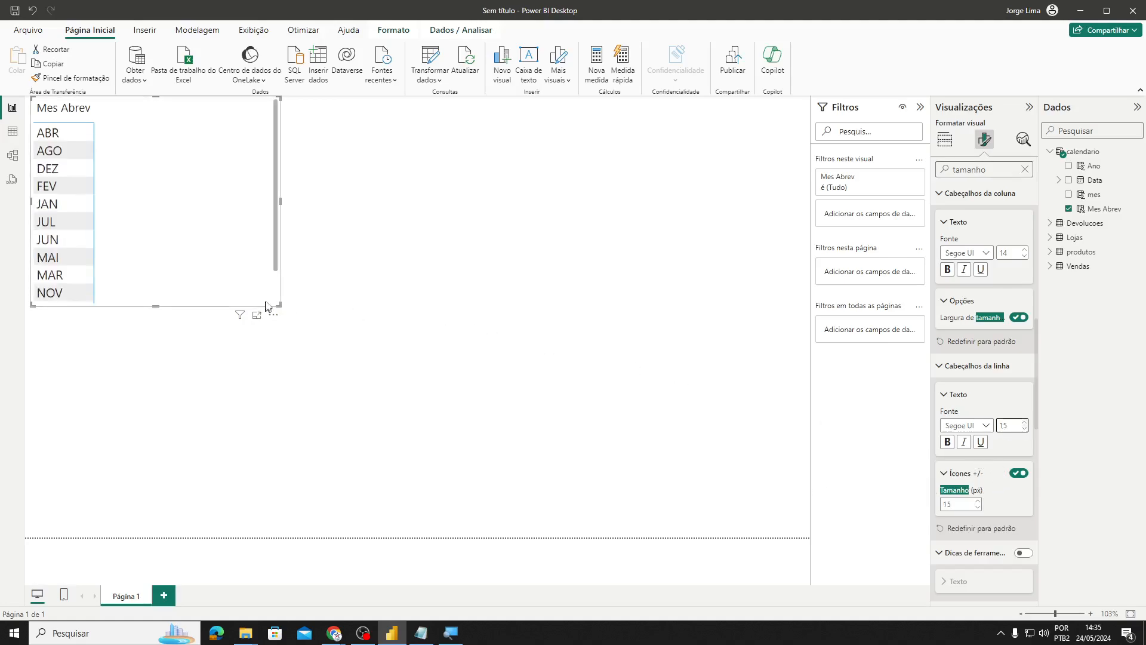
{"action": "left_click_drag", "start_coordinate": [281, 306], "coordinate": [361, 445]}
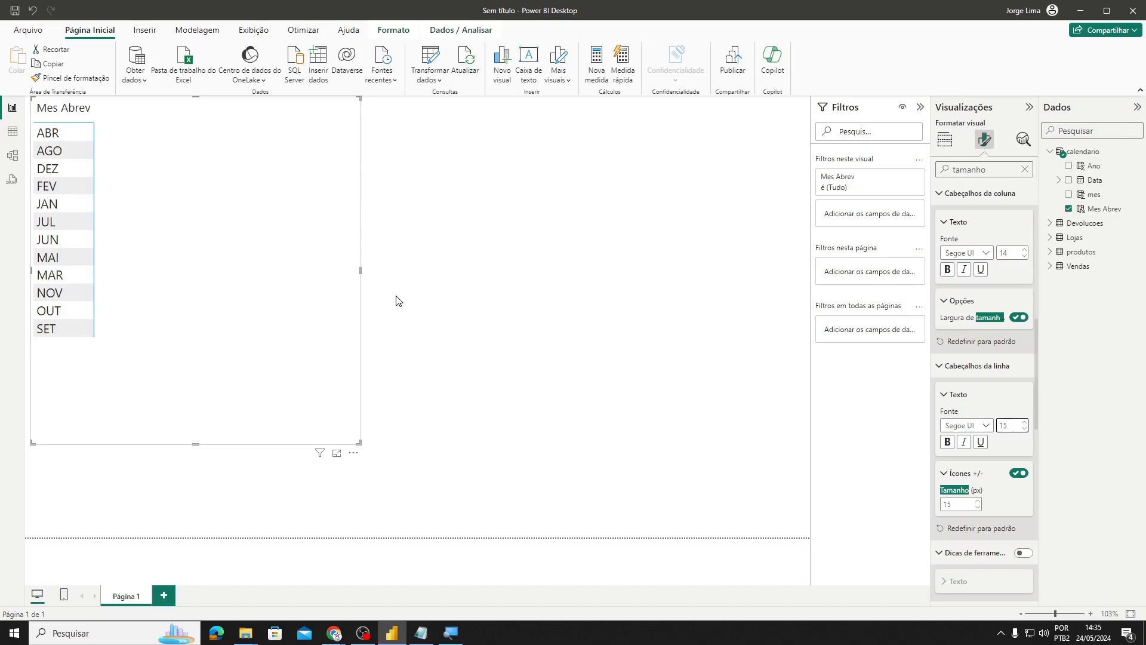
- Sort the Mes Abrev column of calendario by the mes column and return to the report page to check the month order
{"action": "left_click", "coordinate": [13, 132]}
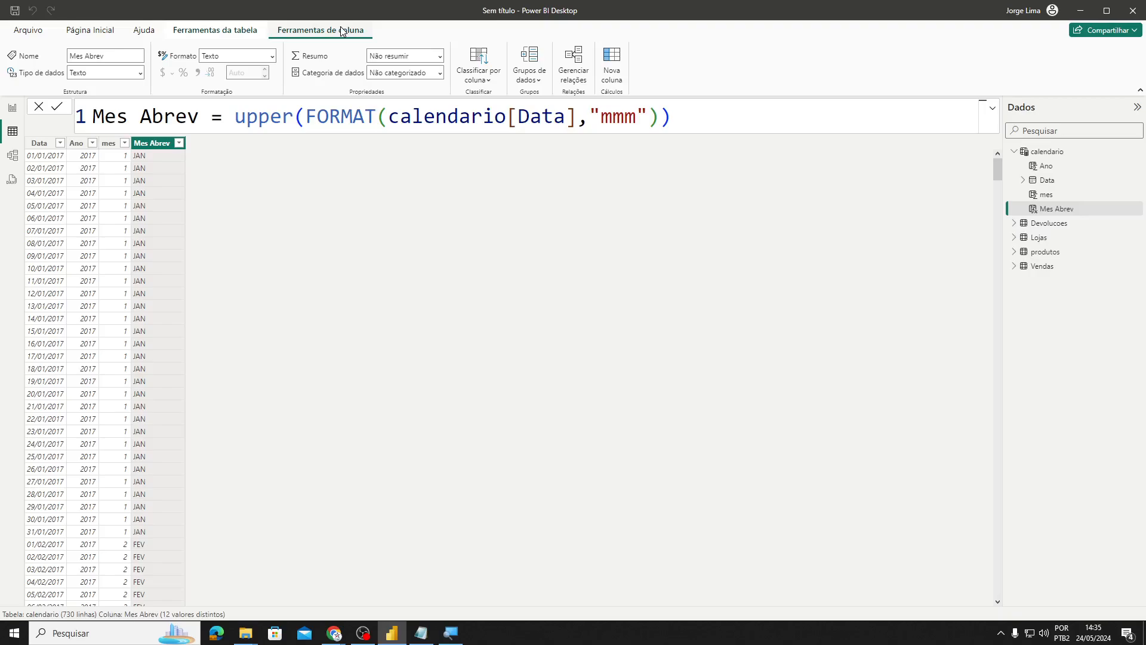
{"action": "left_click", "coordinate": [491, 86]}
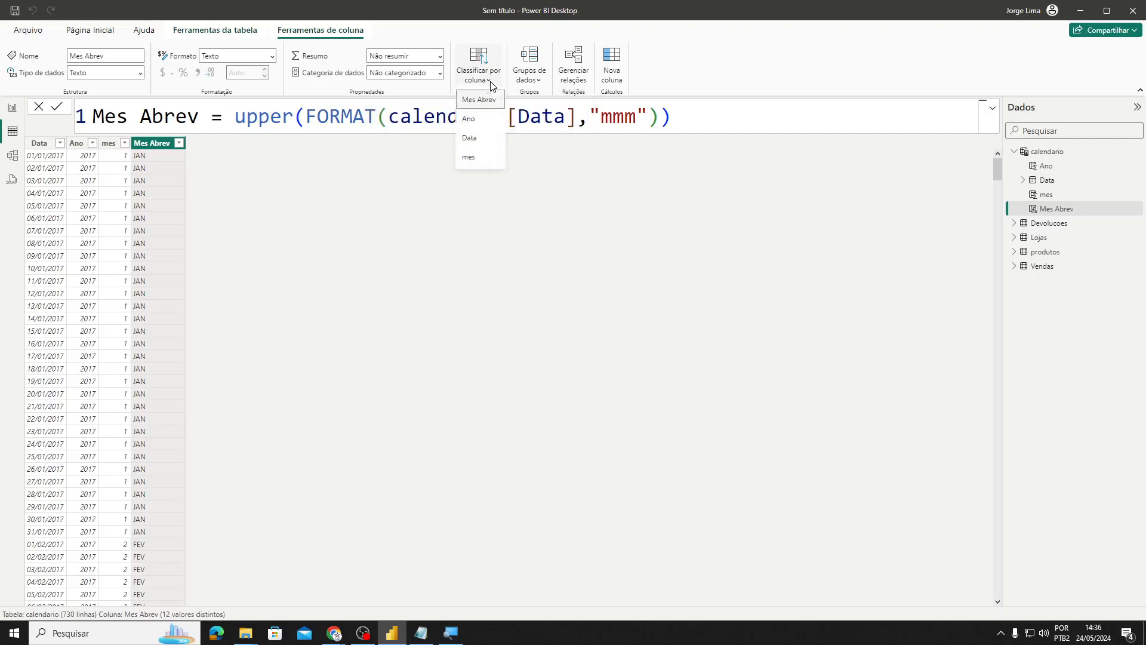
{"action": "left_click", "coordinate": [470, 158]}
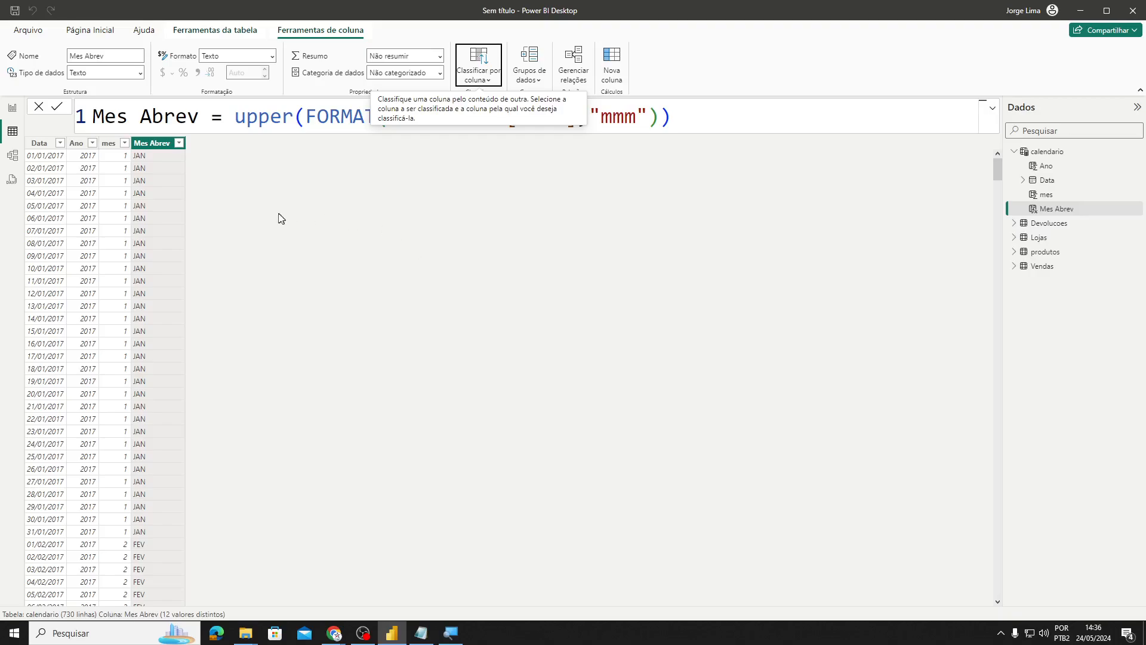
{"action": "left_click", "coordinate": [13, 112]}
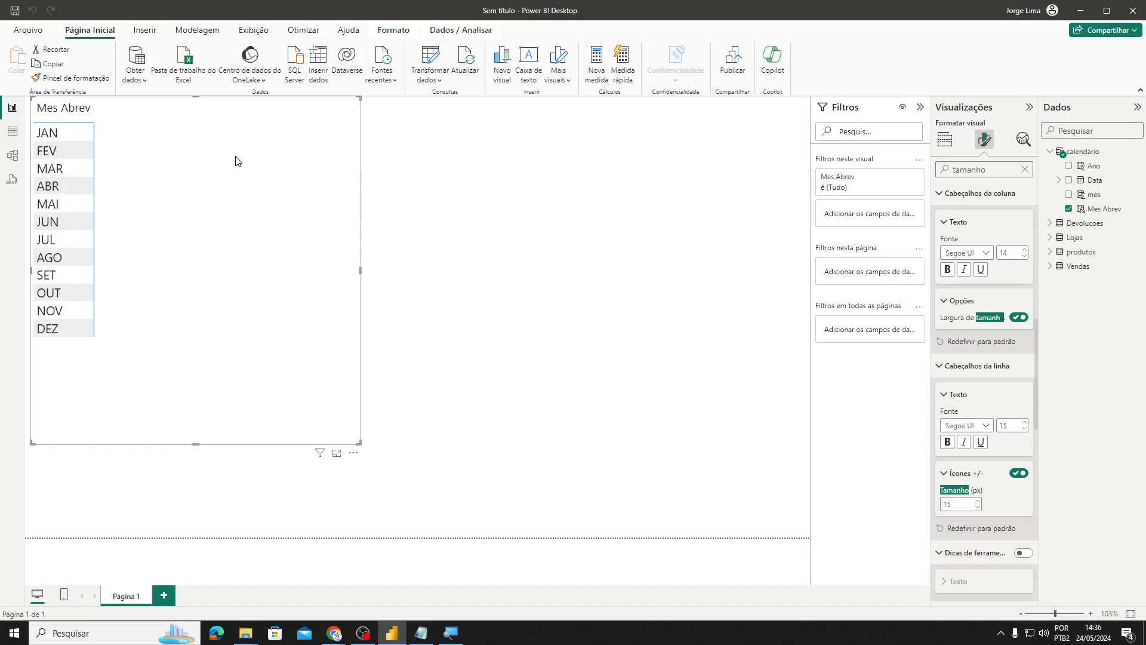
- Replace the month matrix with a new matrix using Produto from produtos as rows, enlarged to fit all products
{"action": "key", "text": "Delete"}
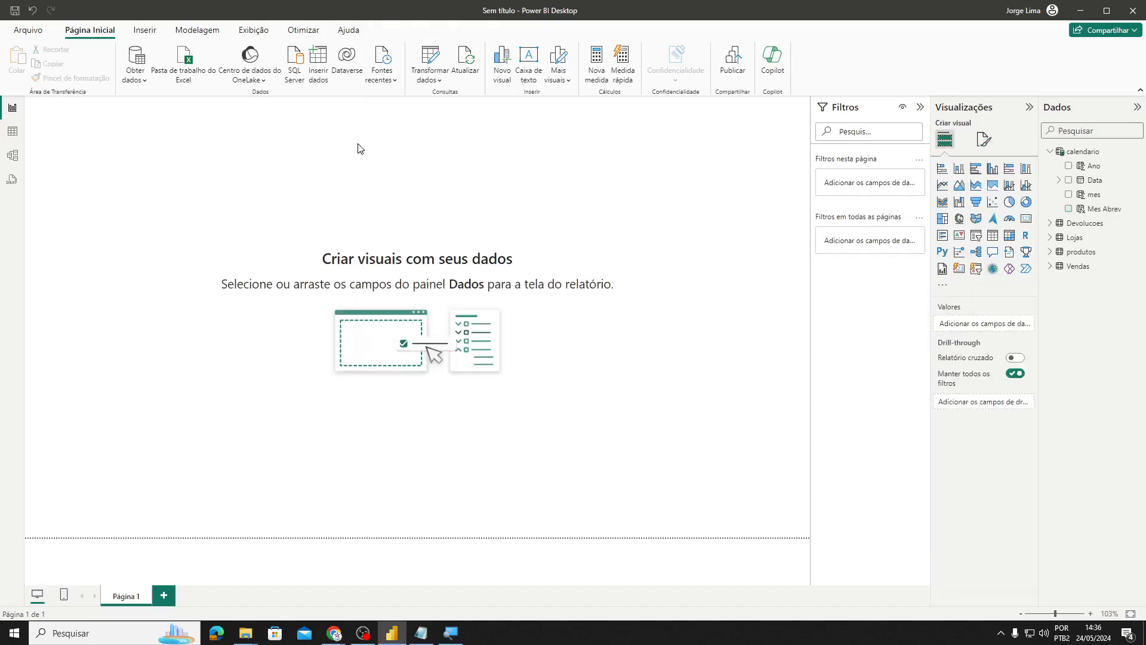
{"action": "left_click", "coordinate": [1009, 236]}
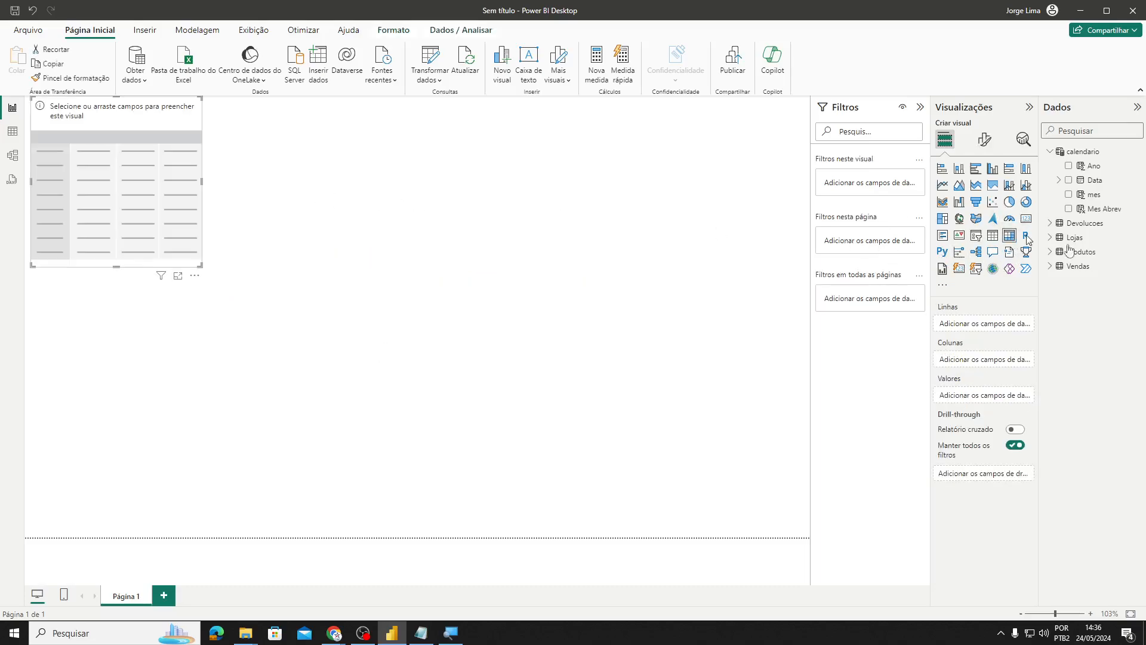
{"action": "left_click_drag", "start_coordinate": [200, 265], "coordinate": [410, 359]}
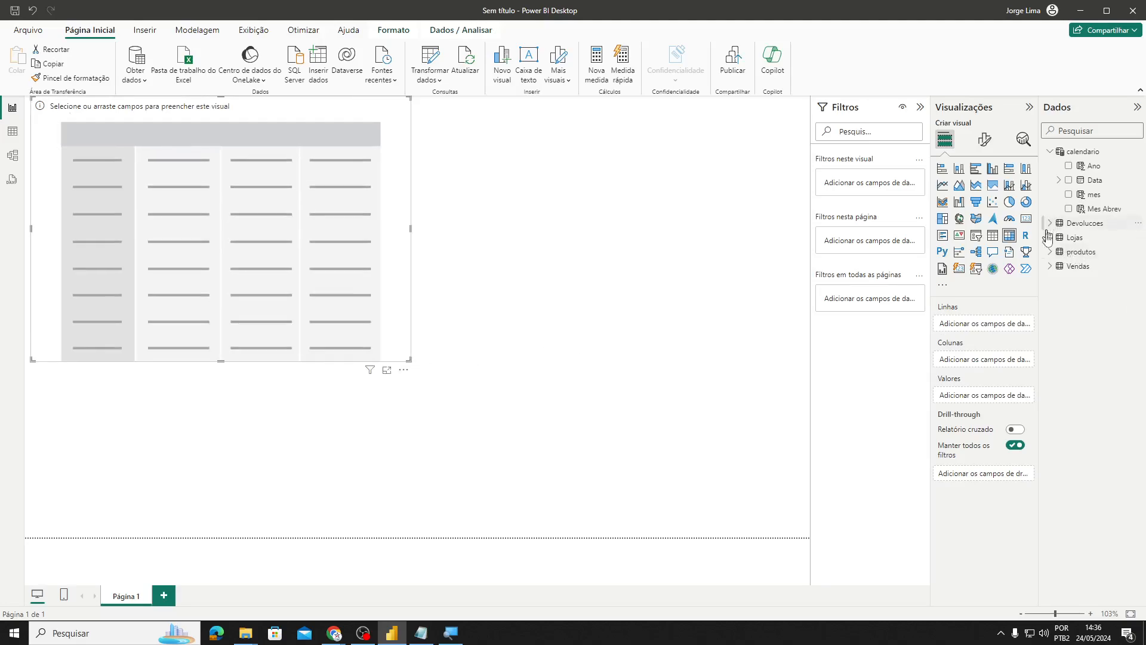
{"action": "left_click", "coordinate": [1050, 251]}
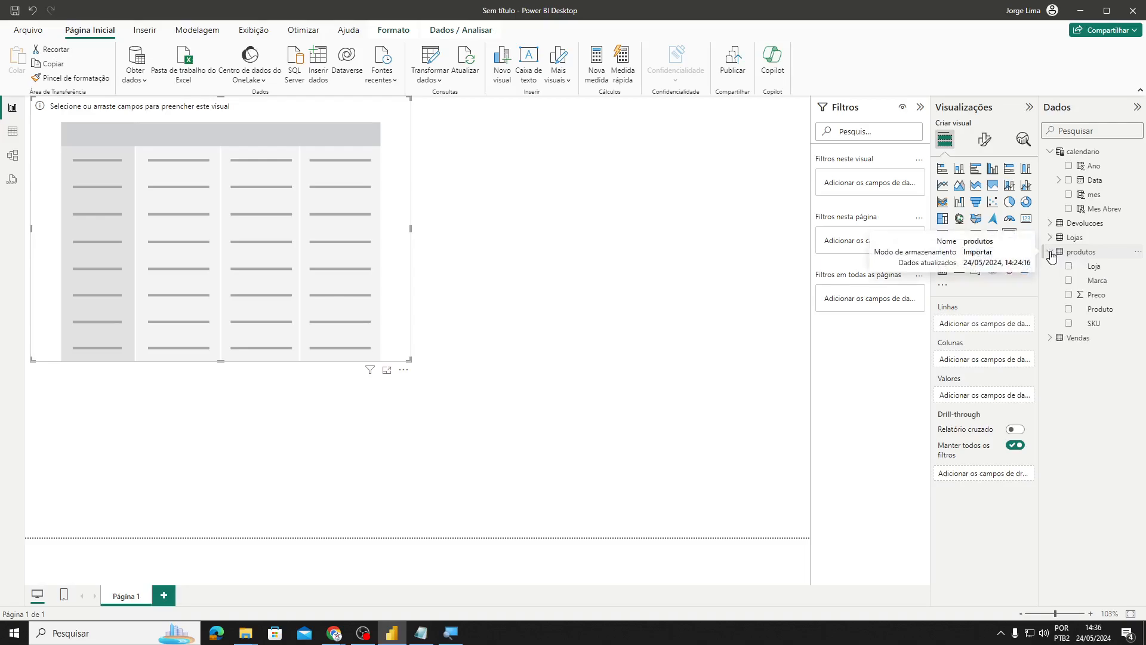
{"action": "left_click", "coordinate": [1069, 310]}
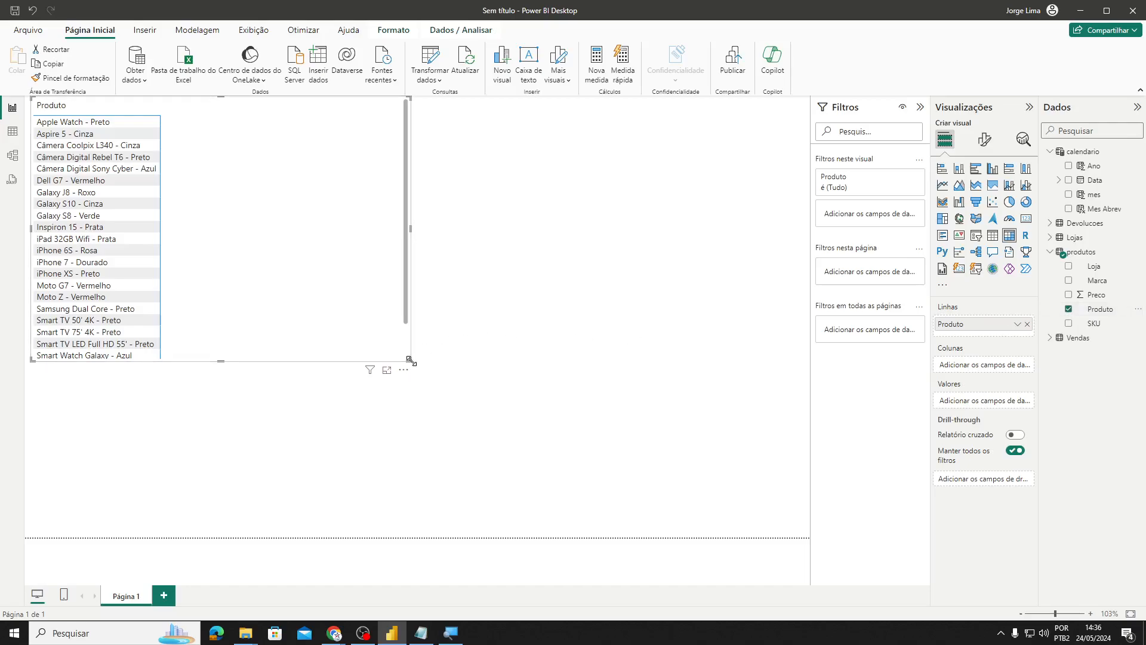
{"action": "left_click_drag", "start_coordinate": [410, 361], "coordinate": [508, 465]}
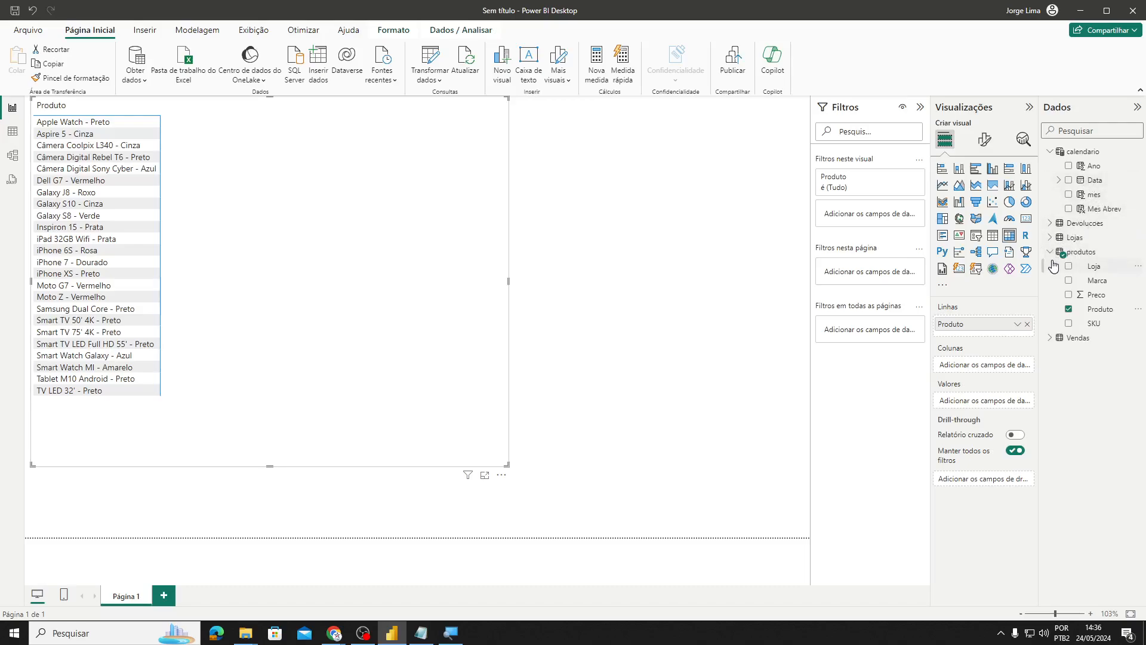
- Add Quantidade Vendida from Vendas and Quantidade Devolvida from Devolucoes as values in the product matrix
{"action": "left_click", "coordinate": [1052, 339]}
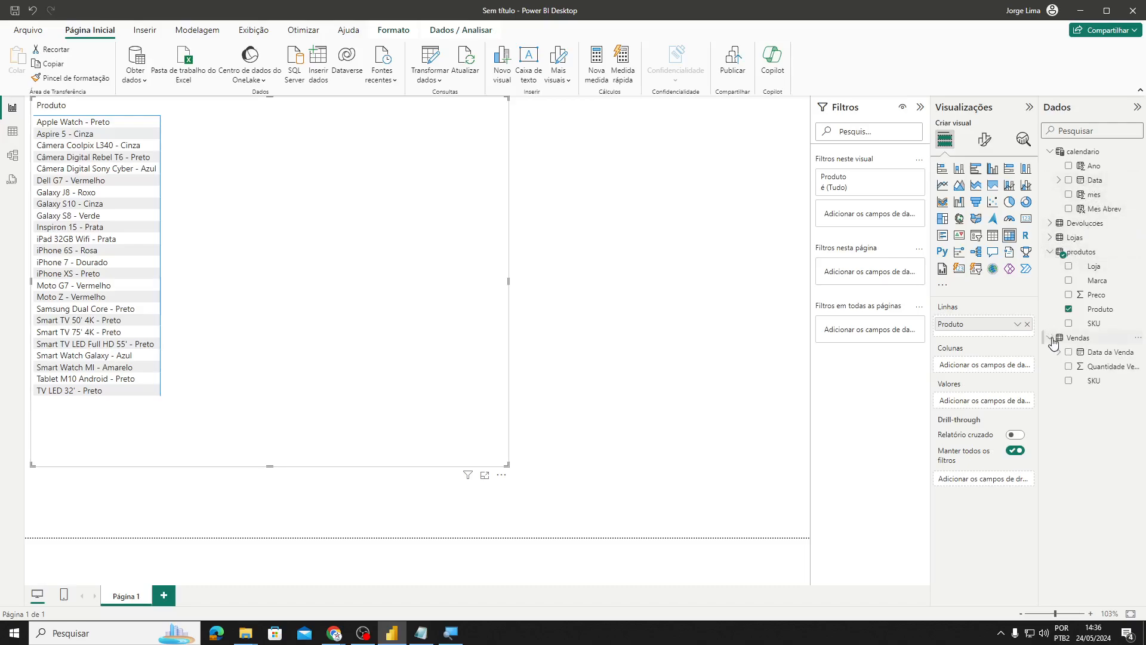
{"action": "left_click", "coordinate": [1069, 366]}
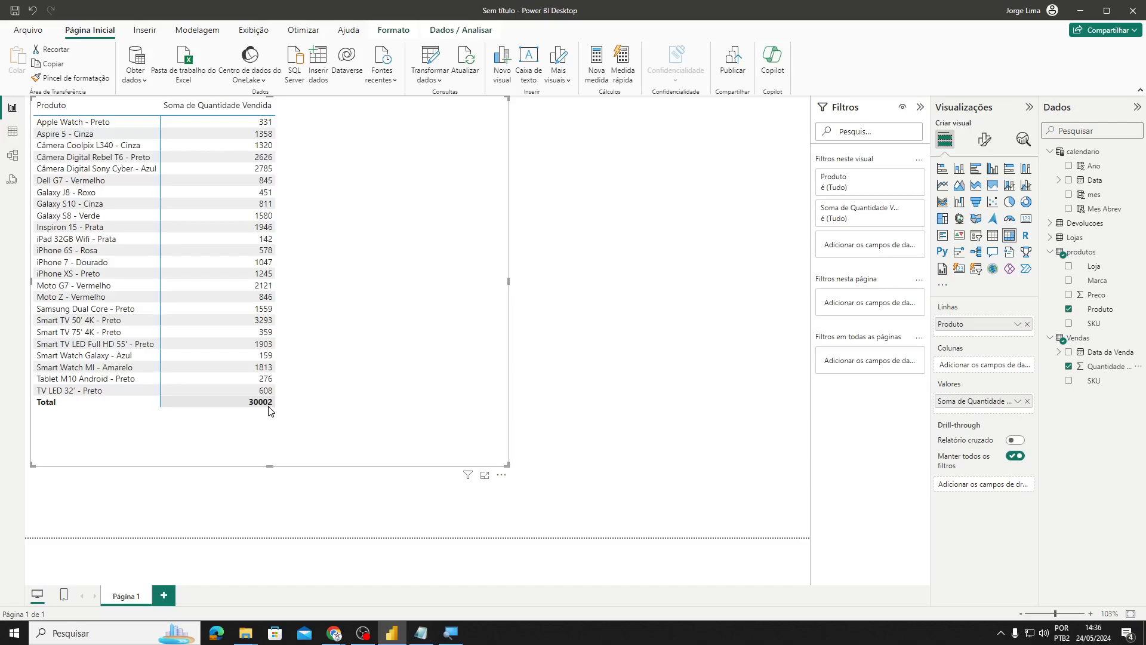
{"action": "left_click", "coordinate": [1051, 224]}
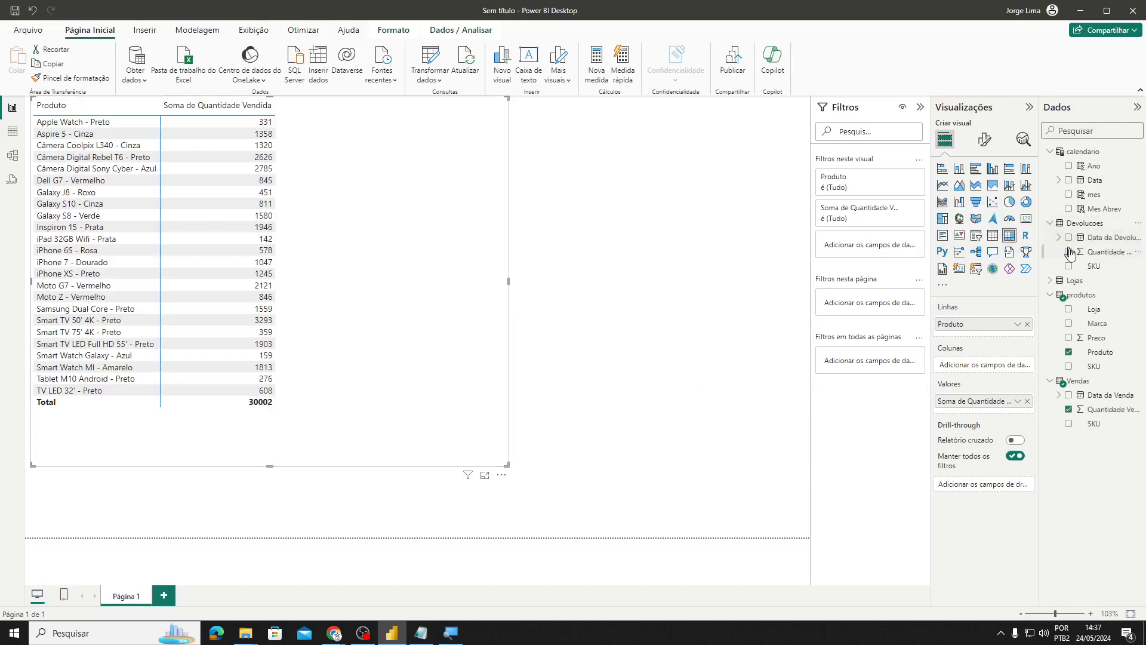
{"action": "left_click", "coordinate": [1069, 253]}
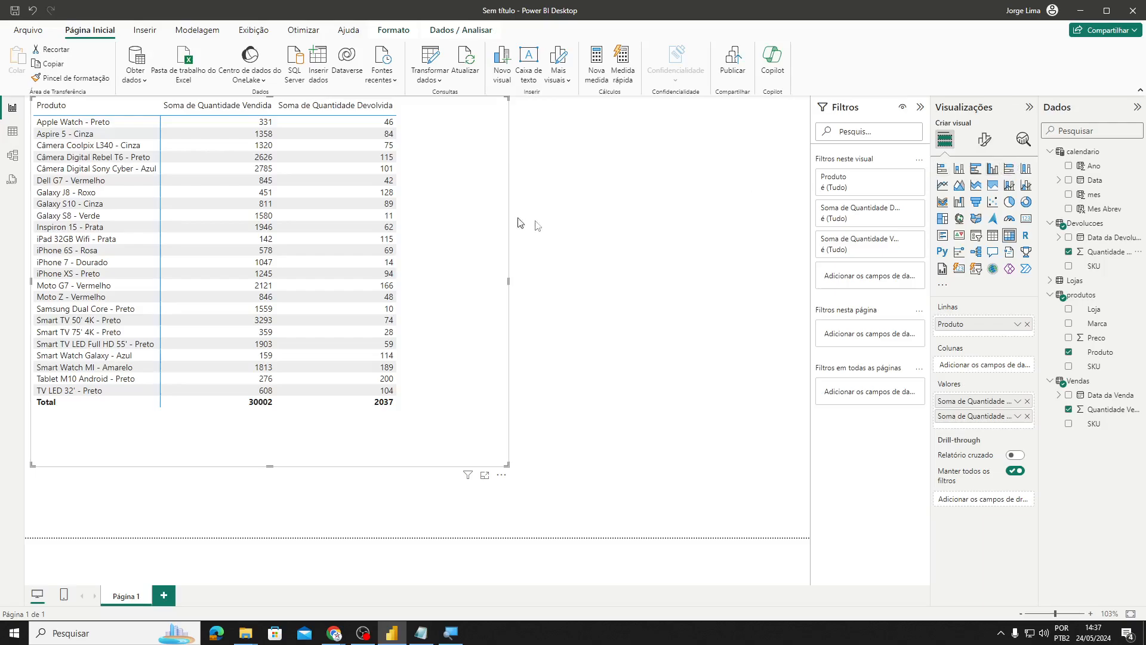
- Find the product matrix's size options with "tamanho" and set the font size of its values to 12
{"action": "left_click", "coordinate": [986, 142]}
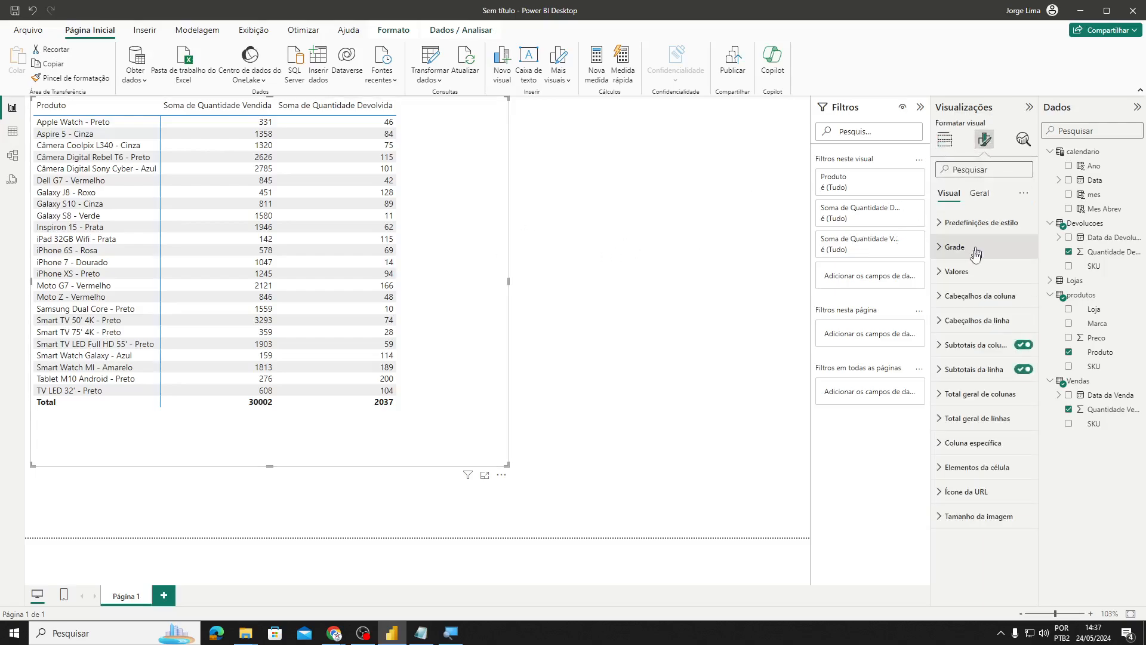
{"action": "type", "text": "tamnho"}
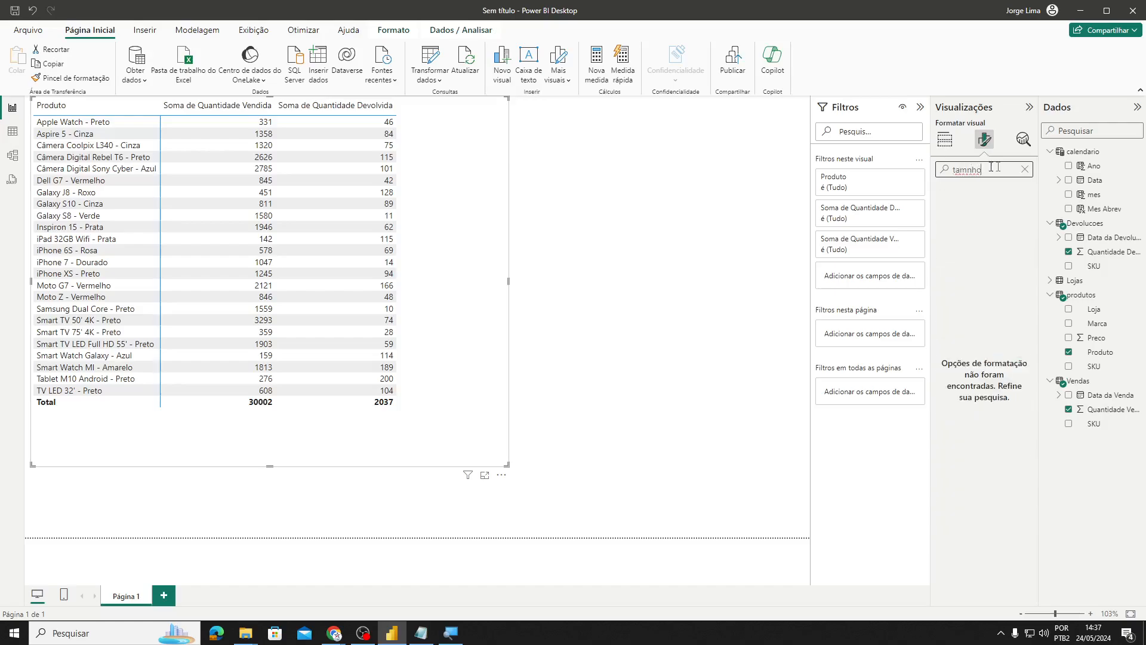
{"action": "key", "text": "BackSpace"}
{"action": "key", "text": "BackSpace"}
{"action": "key", "text": "BackSpace"}
{"action": "type", "text": "anho"}
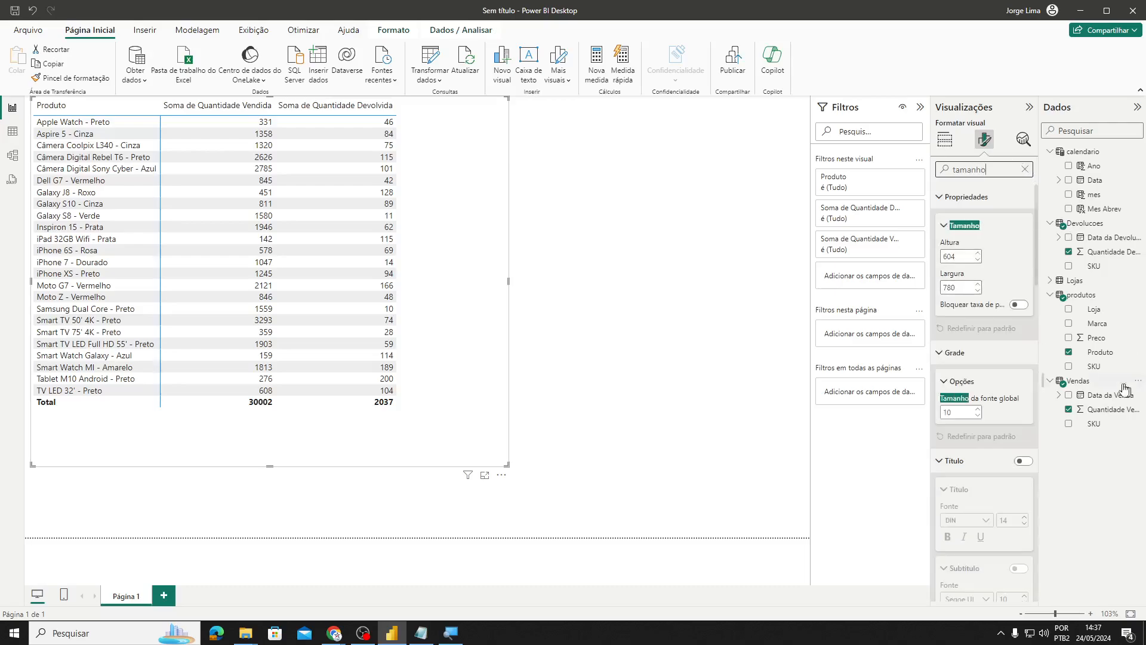
{"action": "scroll", "coordinate": [992, 443], "scroll_direction": "down", "scroll_amount": 6}
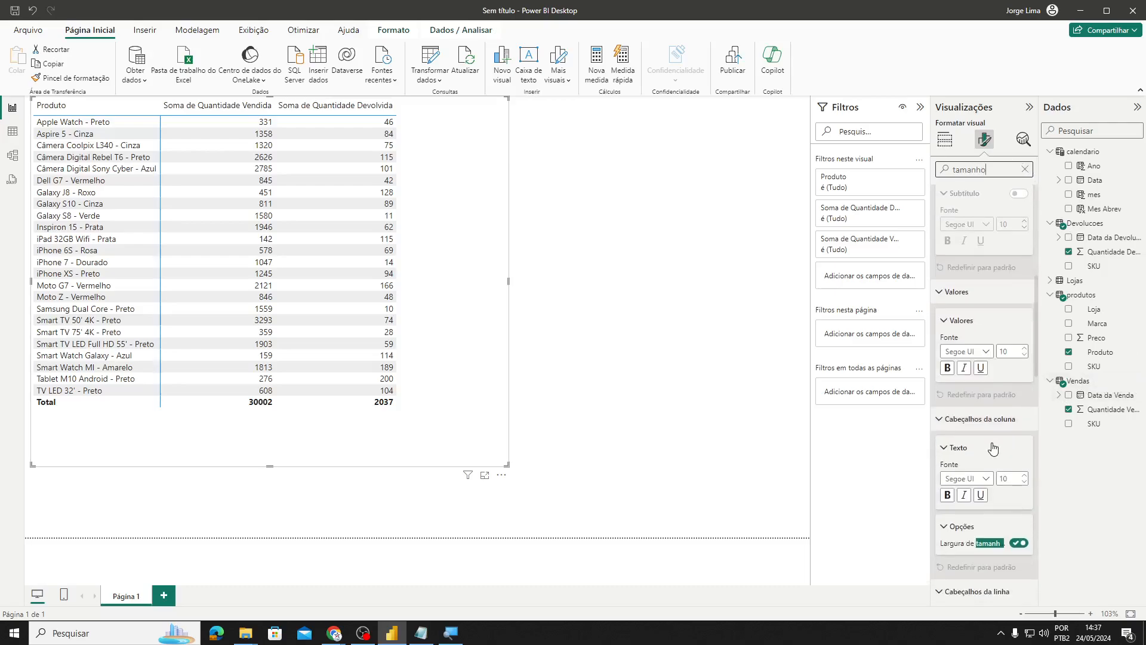
{"action": "left_click", "coordinate": [1025, 349]}
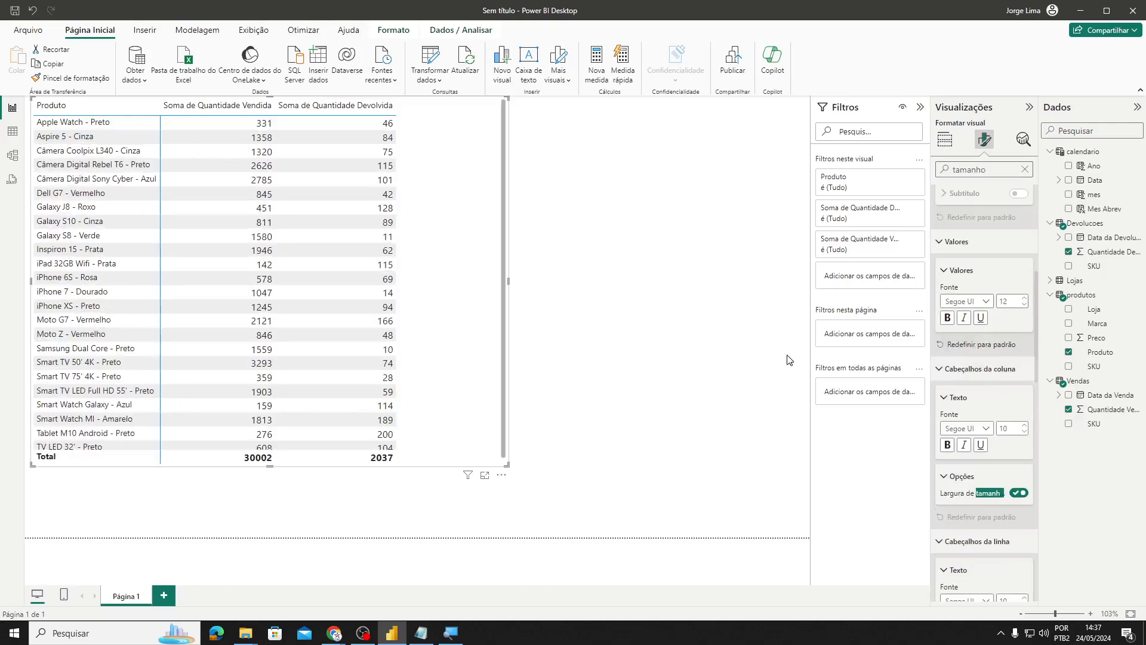
{"action": "left_click", "coordinate": [706, 359]}
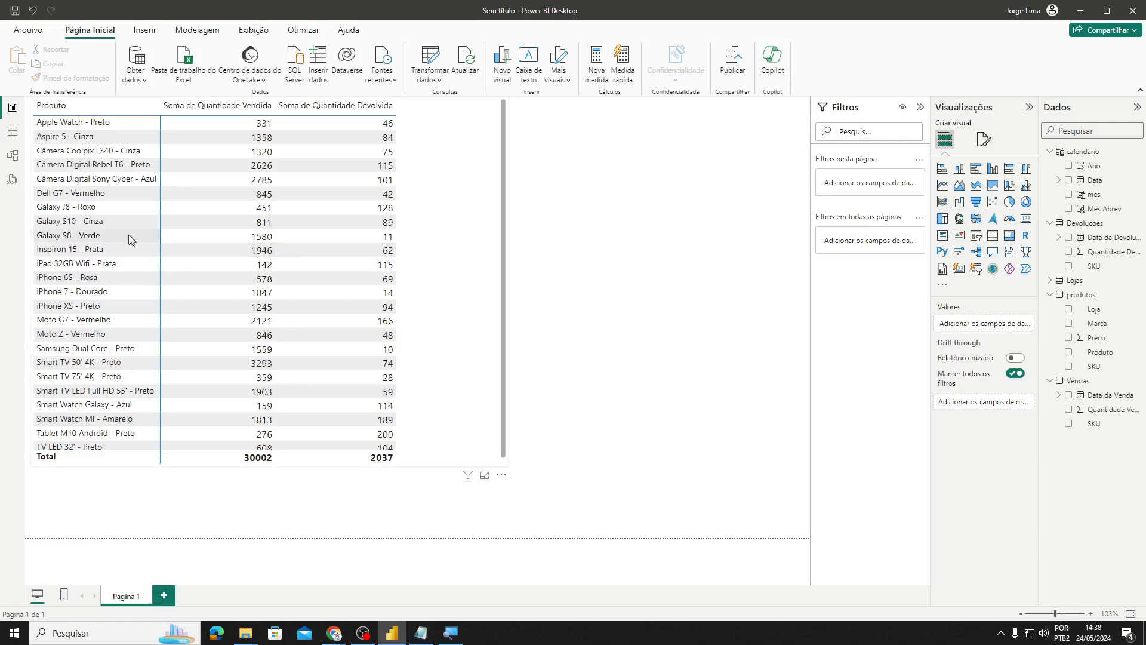
- Place the calendario table below Devolucoes in the model diagram and relate its Data column to Data da Venda in Vendas
{"action": "left_click", "coordinate": [14, 157]}
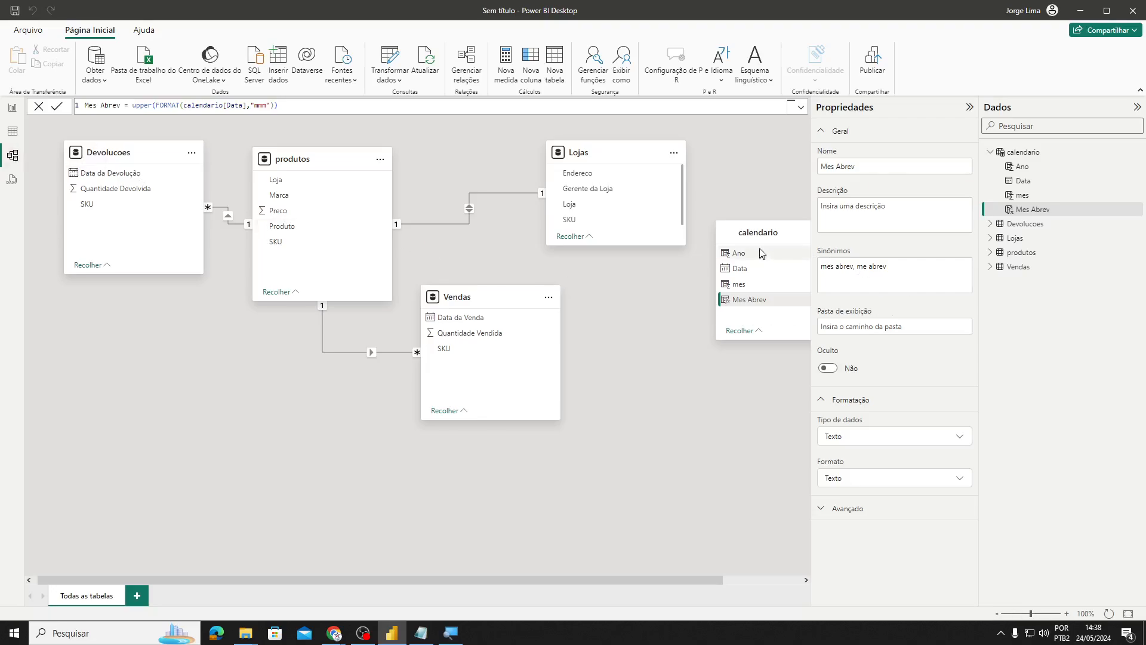
{"action": "left_click_drag", "start_coordinate": [758, 234], "coordinate": [150, 367]}
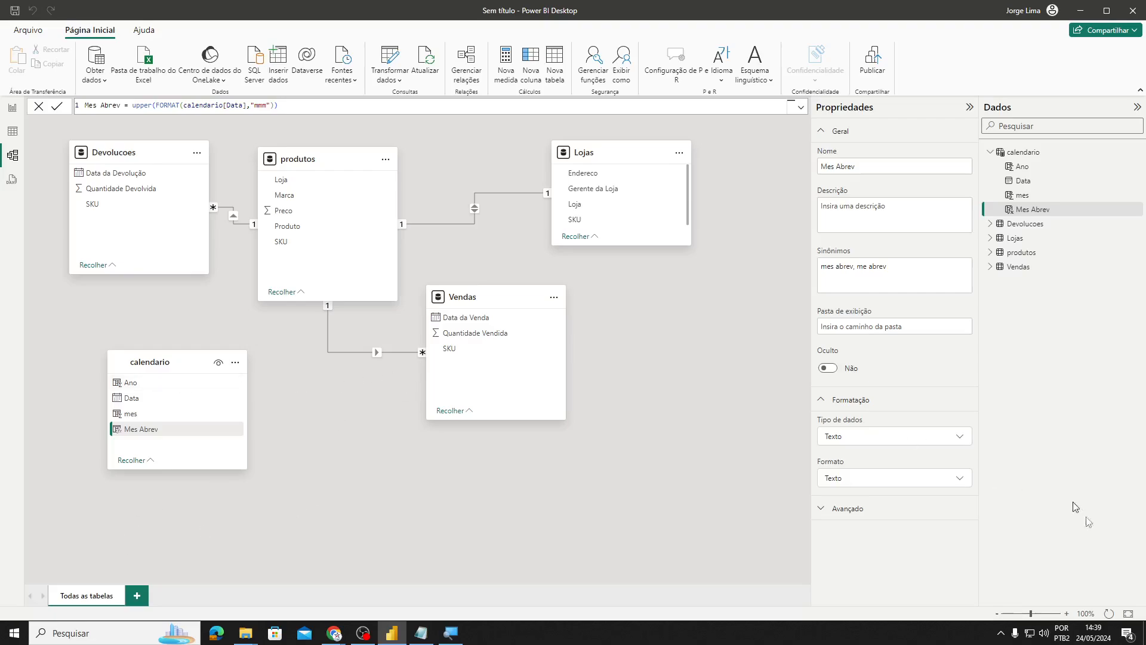
{"action": "left_click", "coordinate": [1066, 613]}
{"action": "left_click", "coordinate": [1067, 613]}
{"action": "left_click", "coordinate": [1067, 614]}
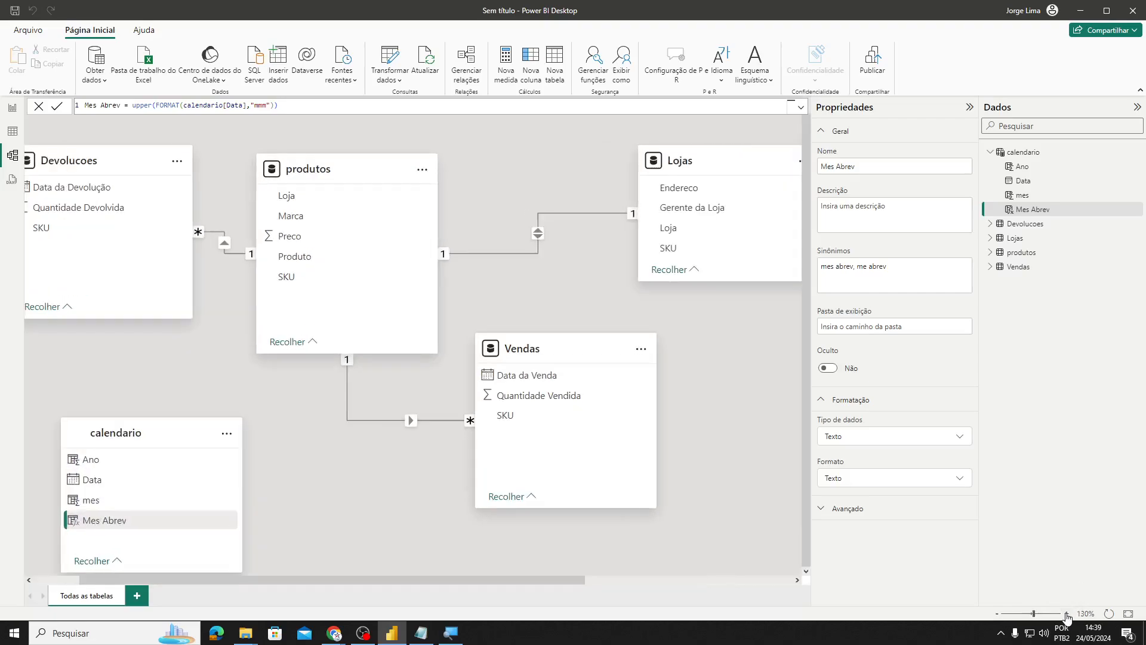
{"action": "left_click_drag", "start_coordinate": [156, 435], "coordinate": [160, 366]}
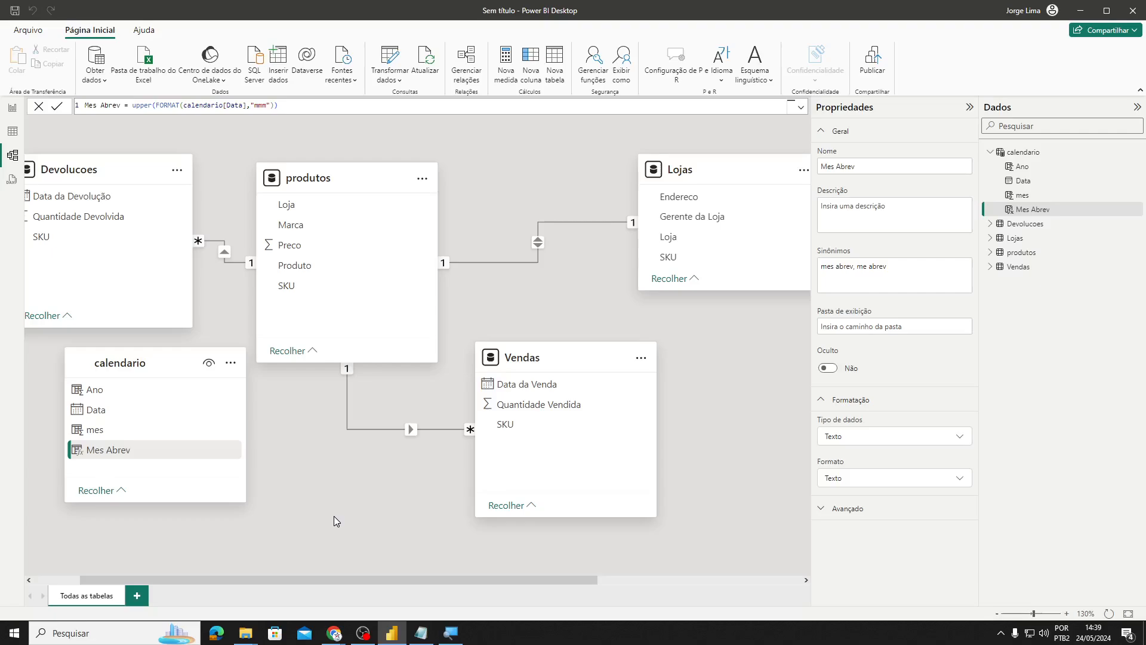
{"action": "left_click_drag", "start_coordinate": [270, 581], "coordinate": [229, 583]}
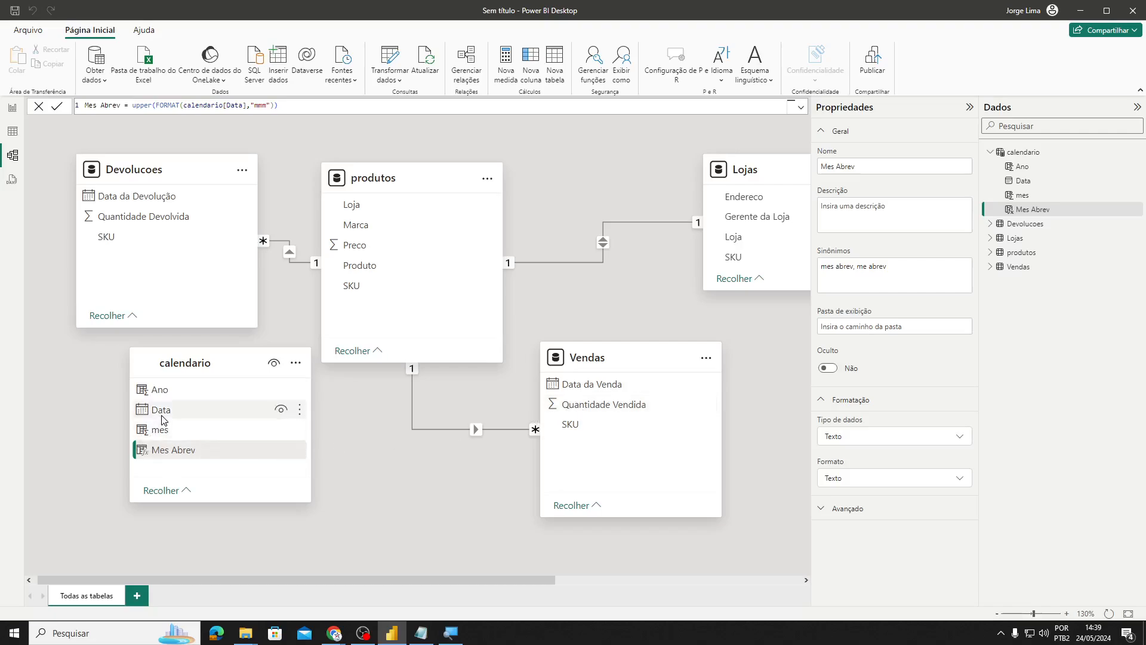
{"action": "left_click_drag", "start_coordinate": [178, 417], "coordinate": [607, 391]}
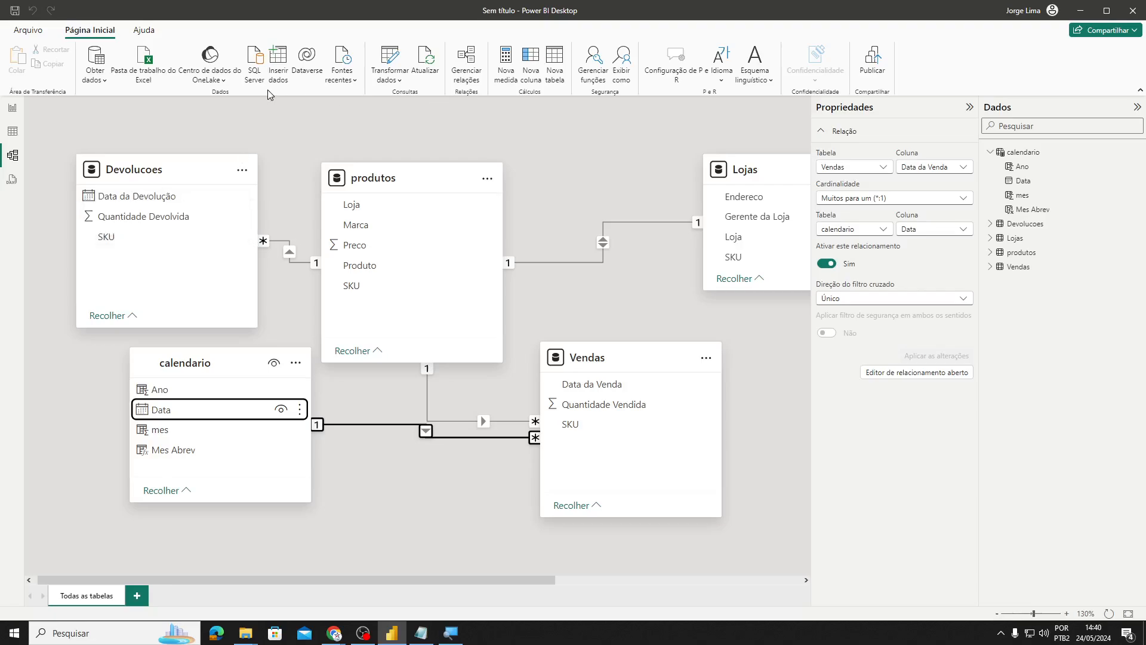
- Return to the report page and delete the product matrix
{"action": "left_click", "coordinate": [12, 111]}
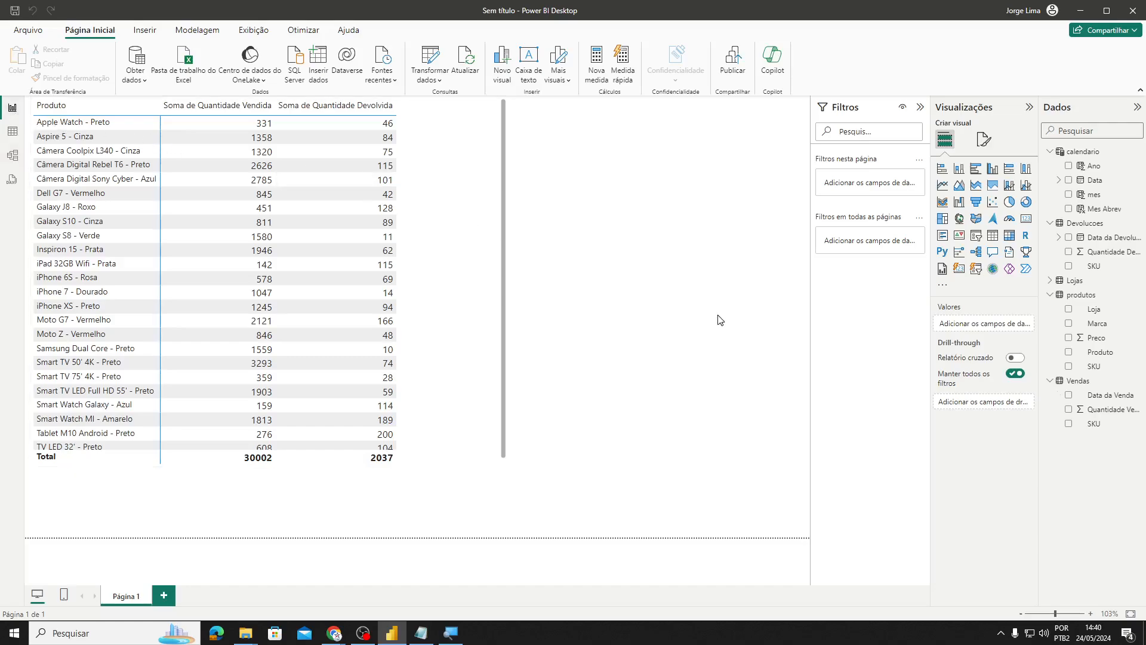
{"action": "left_click", "coordinate": [484, 244]}
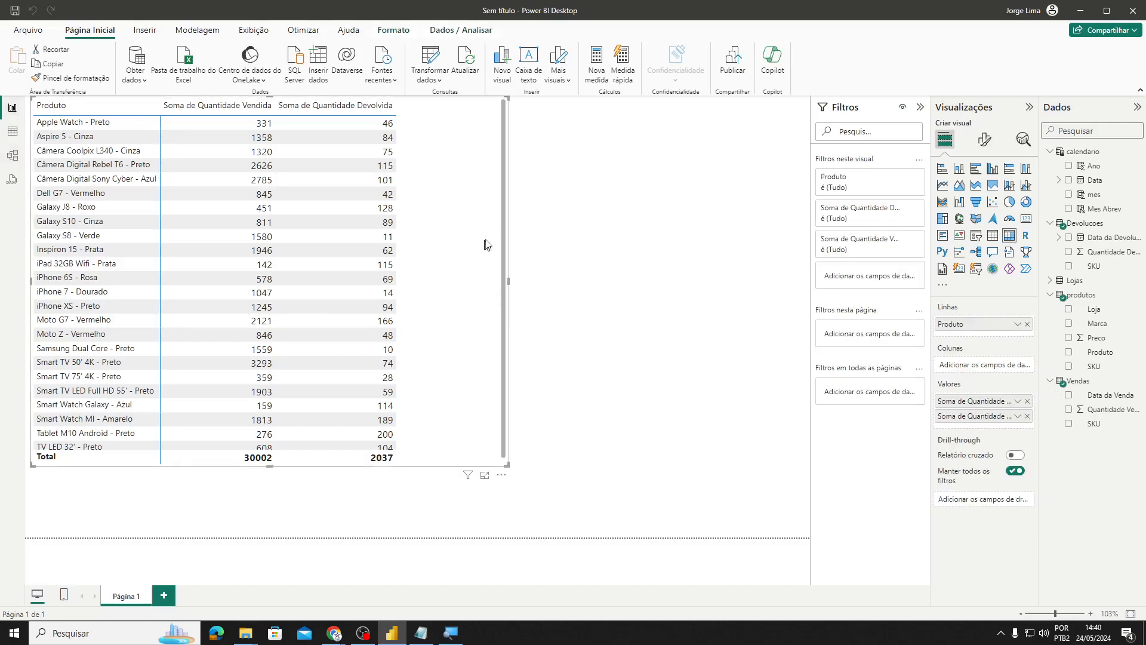
{"action": "key", "text": "Delete"}
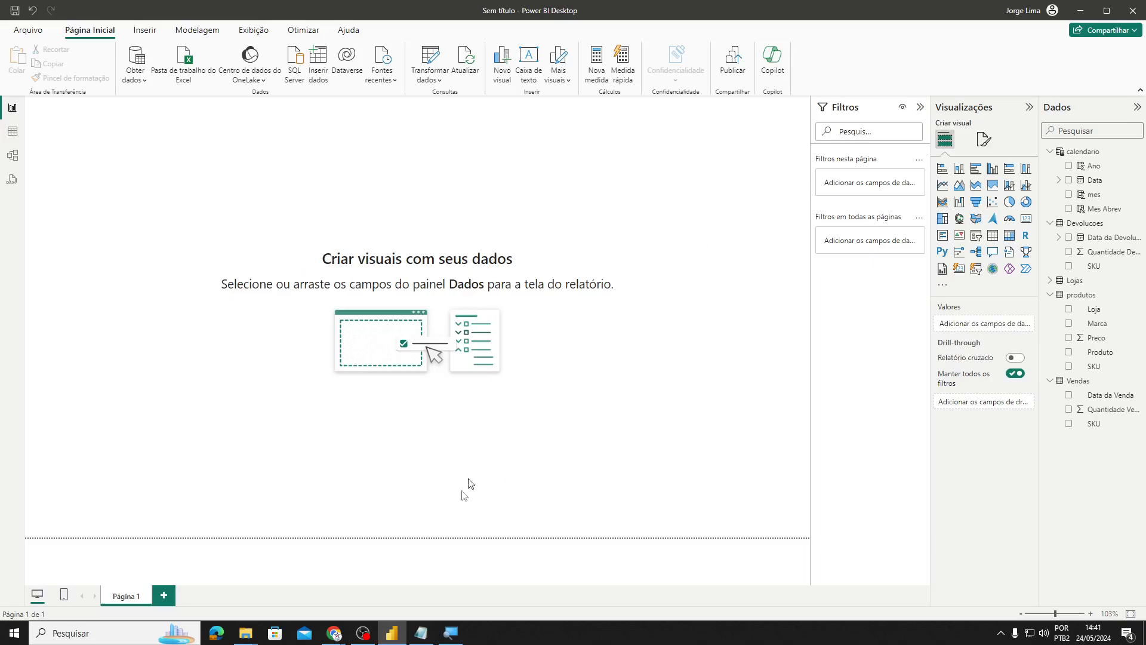
- Switch to Chrome and search Google Images for "wallpaper anime" in a new tab
{"action": "mouse_move", "coordinate": [331, 637]}
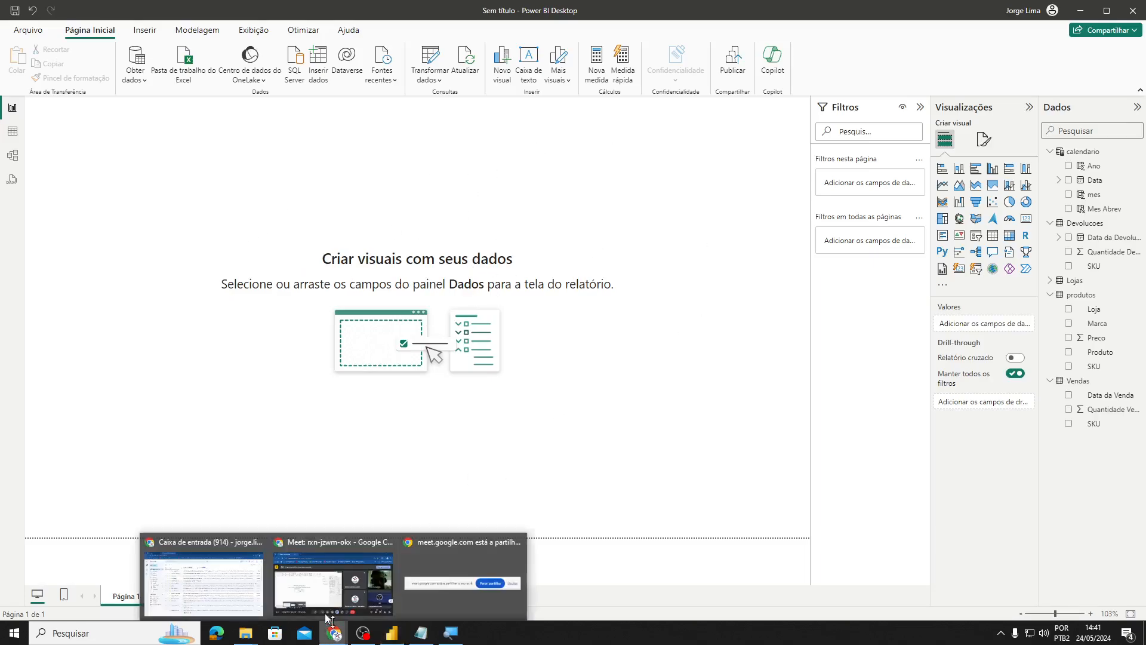
{"action": "left_click", "coordinate": [230, 595]}
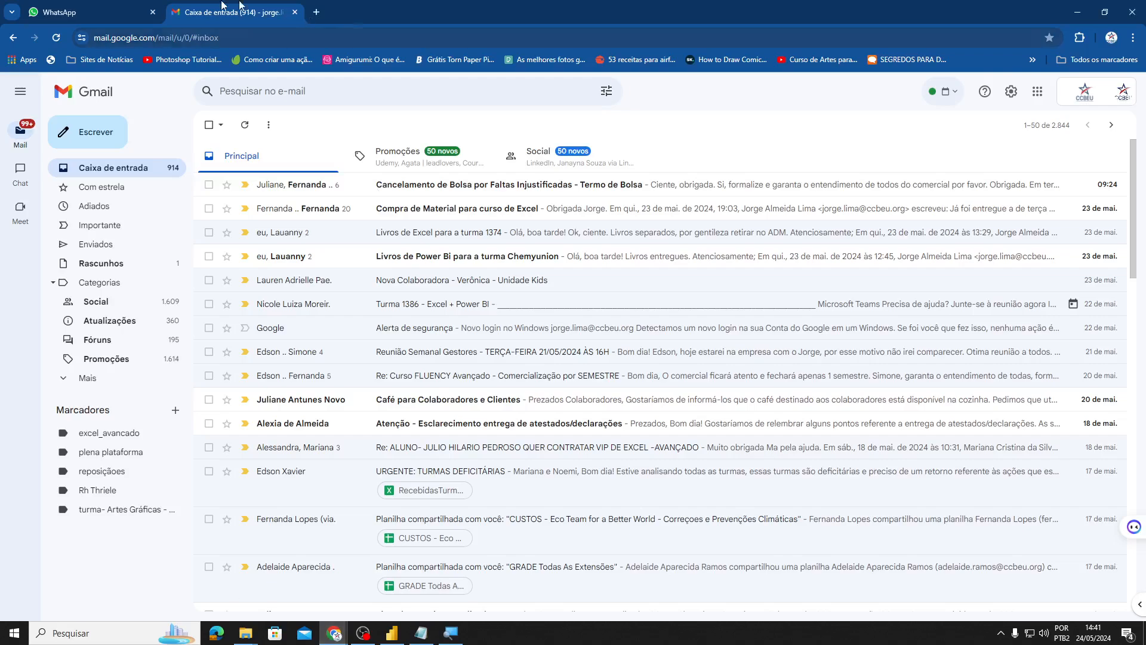
{"action": "left_click", "coordinate": [315, 13]}
{"action": "left_click", "coordinate": [318, 36]}
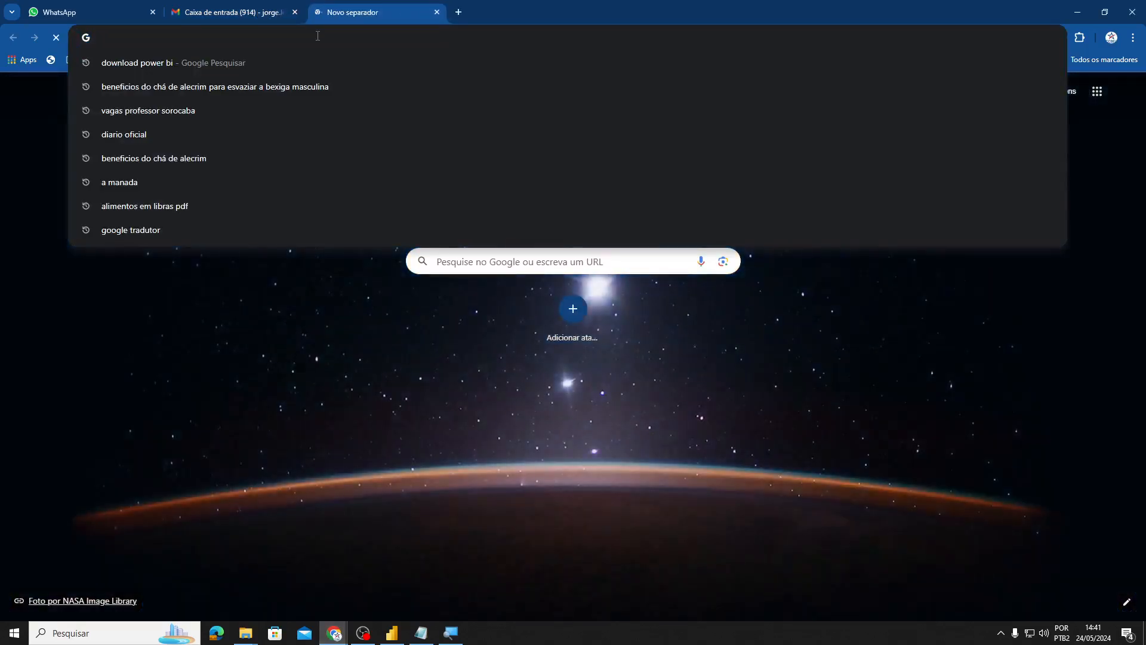
{"action": "type", "text": "wlk"}
{"action": "key", "text": "BackSpace"}
{"action": "key", "text": "BackSpace"}
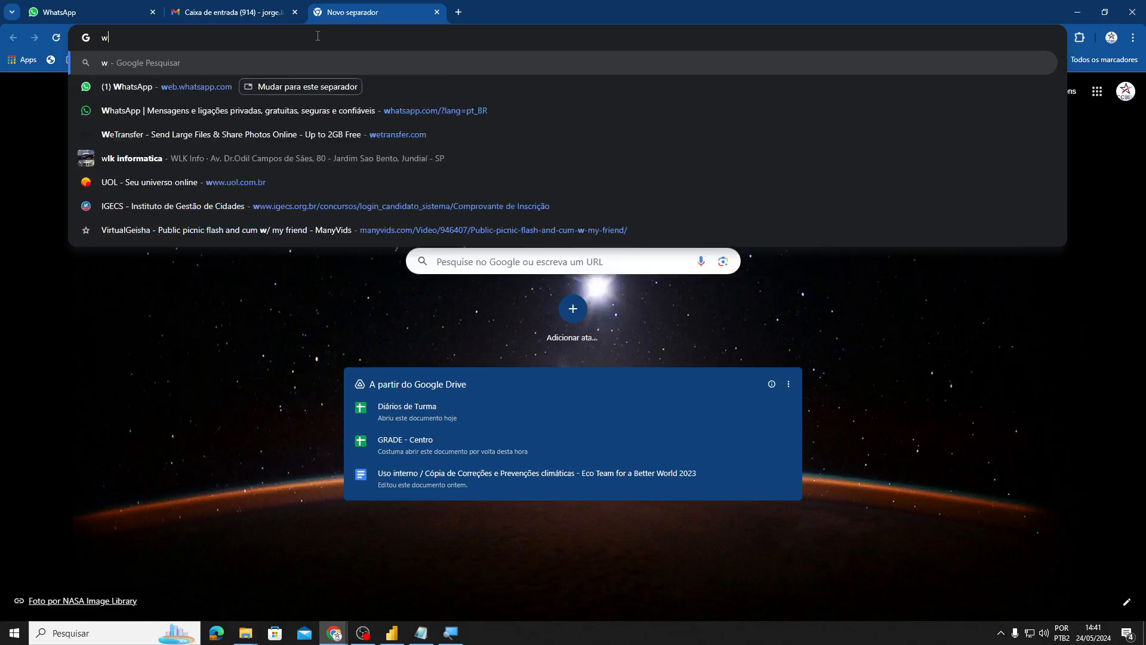
{"action": "type", "text": "alpaper ani"}
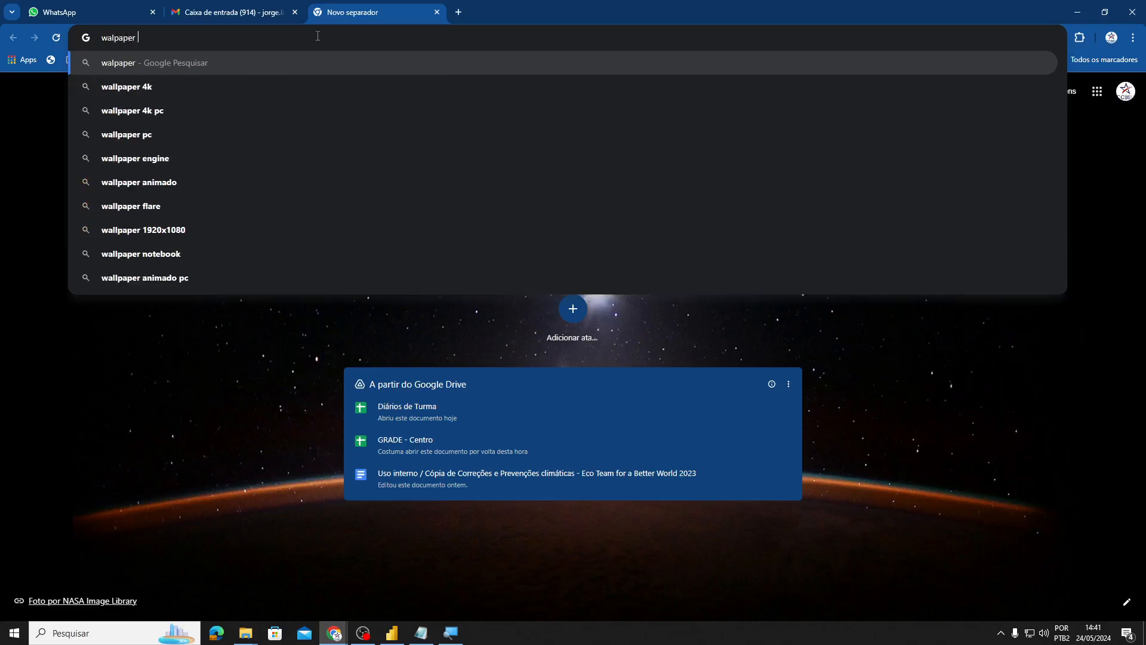
{"action": "type", "text": "me"}
{"action": "key", "text": "Return"}
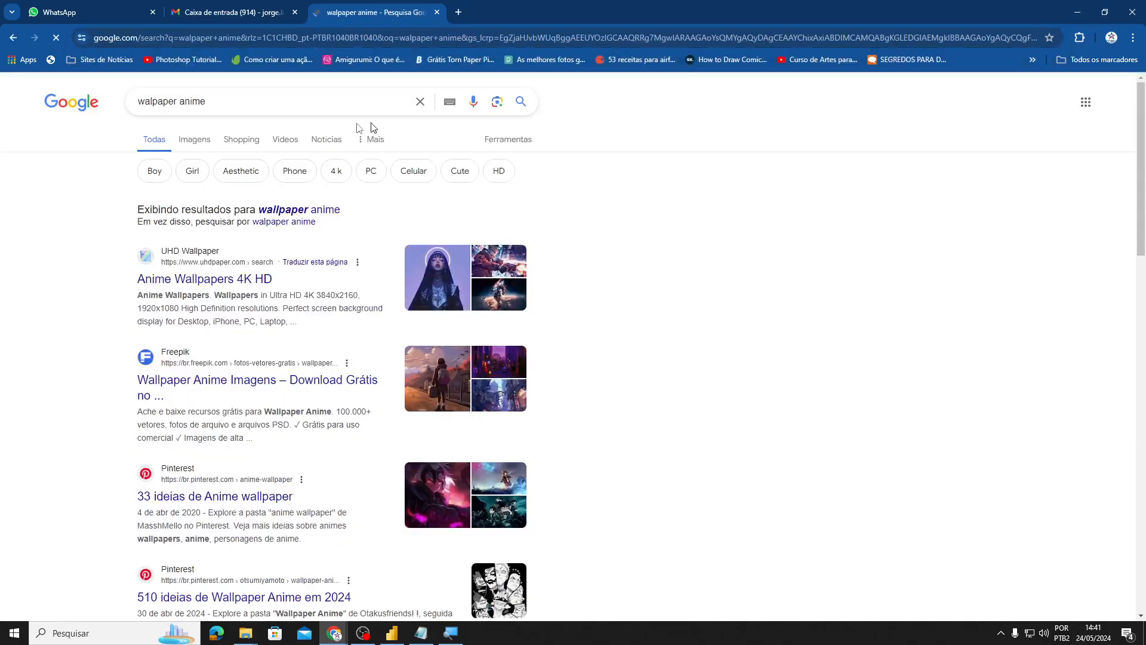
{"action": "left_click", "coordinate": [325, 211]}
{"action": "left_click", "coordinate": [205, 142]}
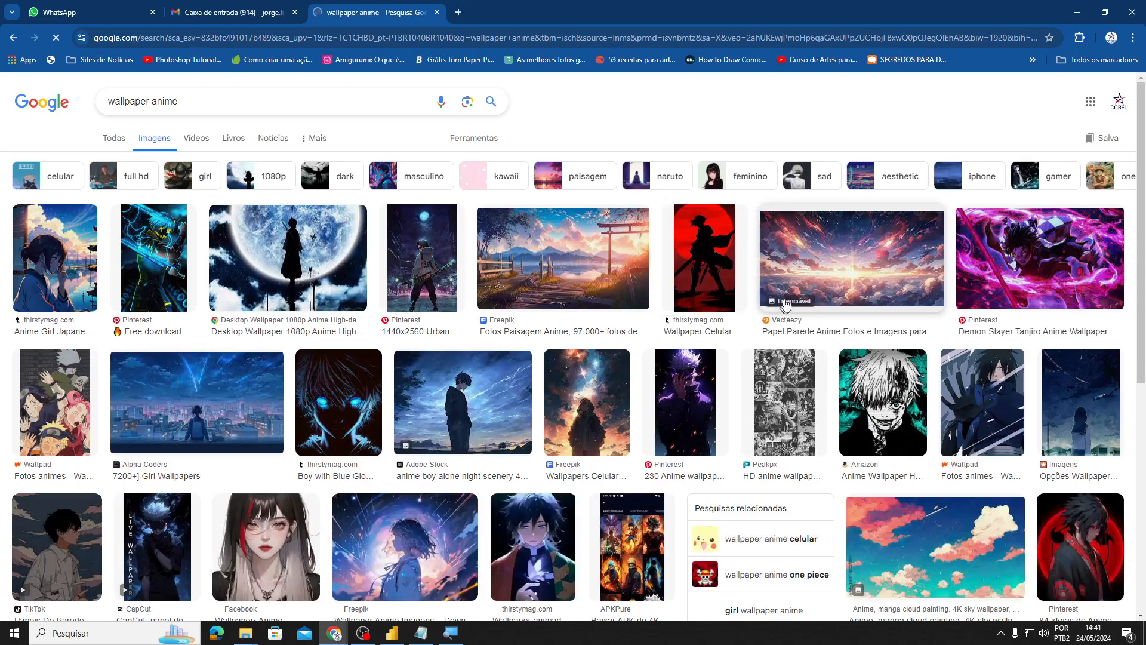
- Save the Alpha Coders image of a girl above a night city to Área de Trabalho as thumb-1920-1322308.jpeg
{"action": "left_click", "coordinate": [865, 276]}
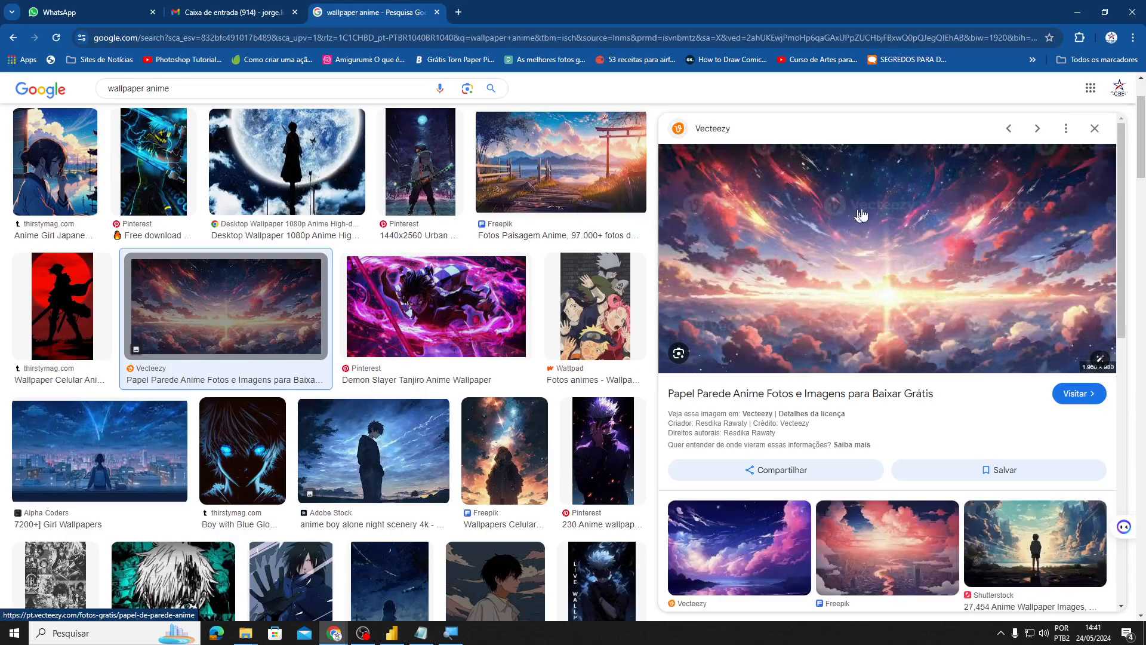
{"action": "scroll", "coordinate": [444, 248], "scroll_direction": "down", "scroll_amount": 3}
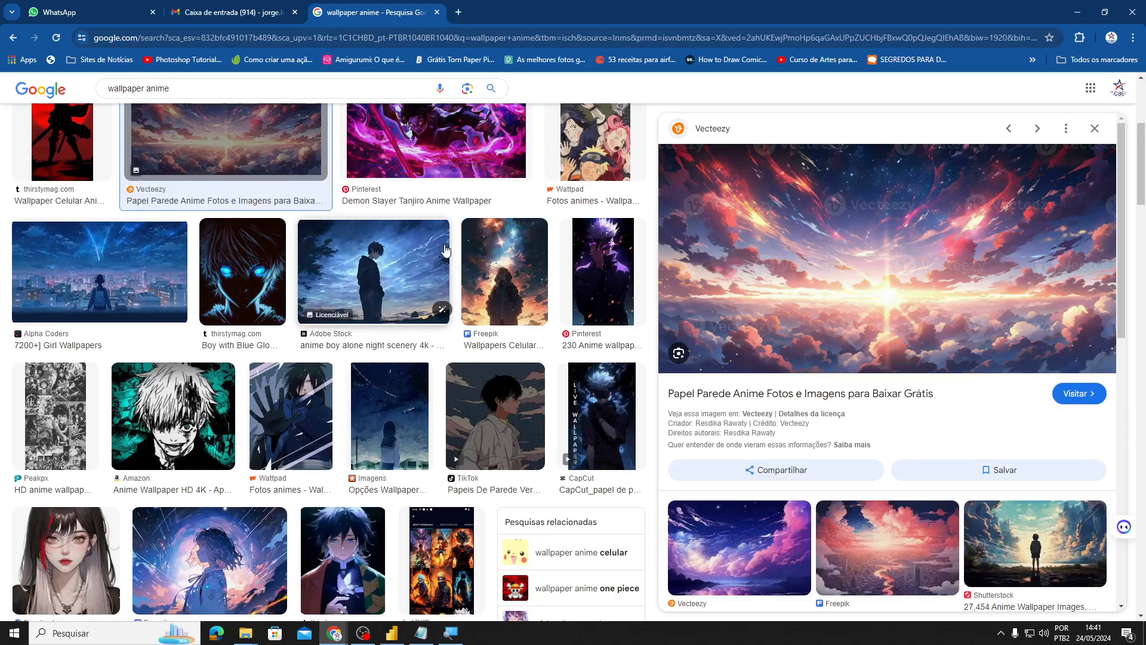
{"action": "left_click", "coordinate": [66, 254]}
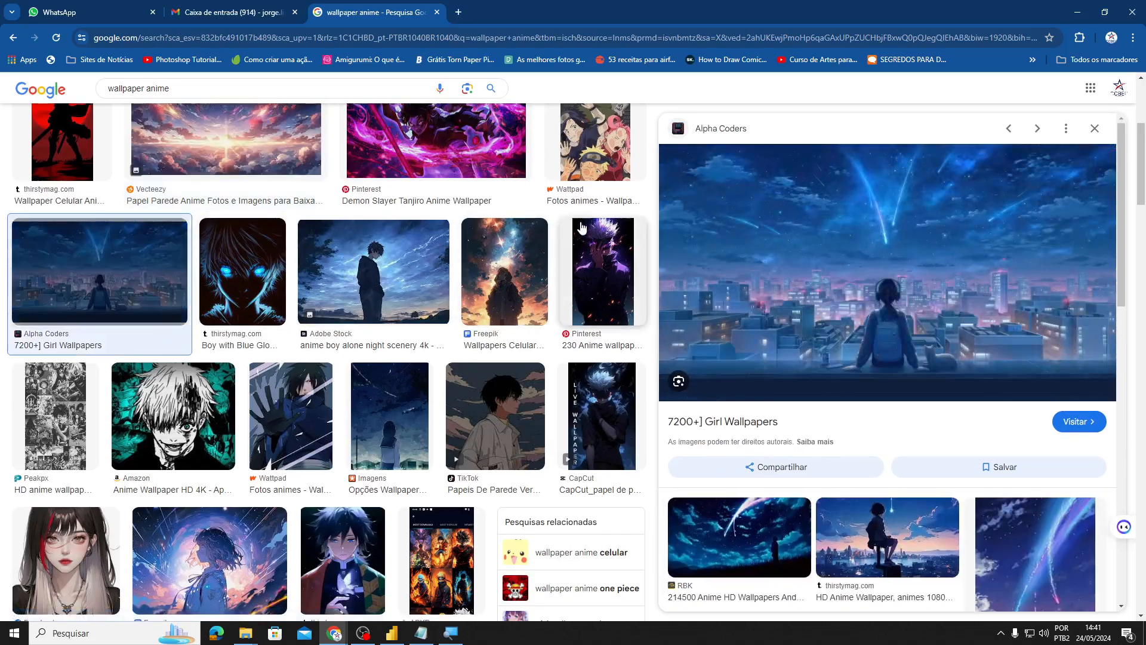
{"action": "right_click", "coordinate": [952, 245]}
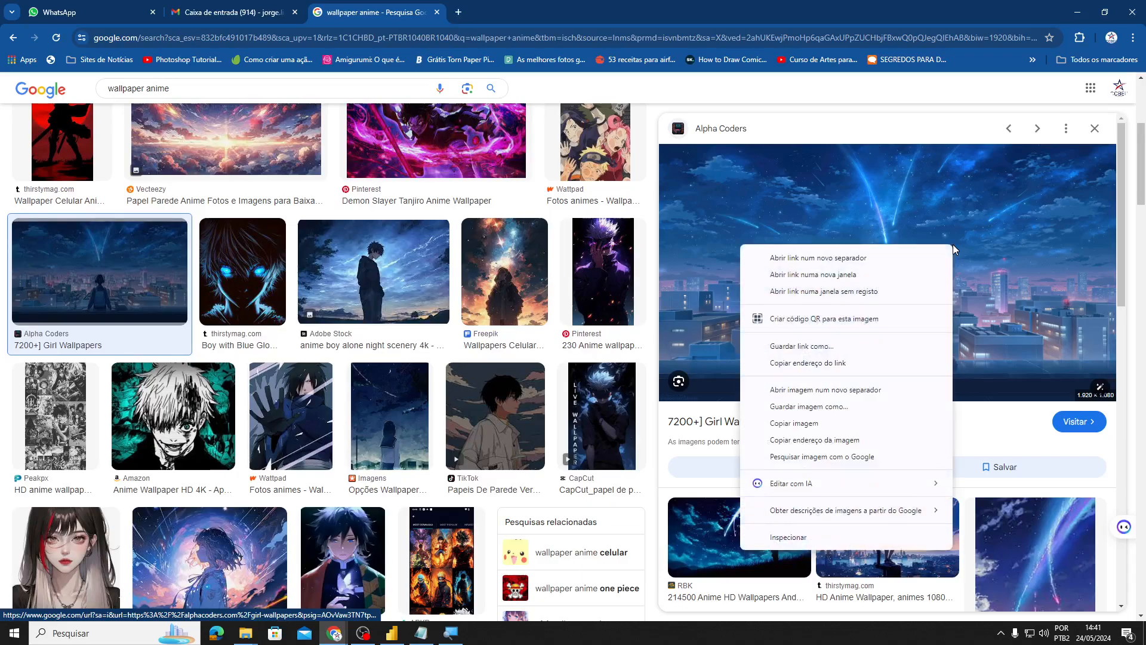
{"action": "left_click", "coordinate": [854, 423]}
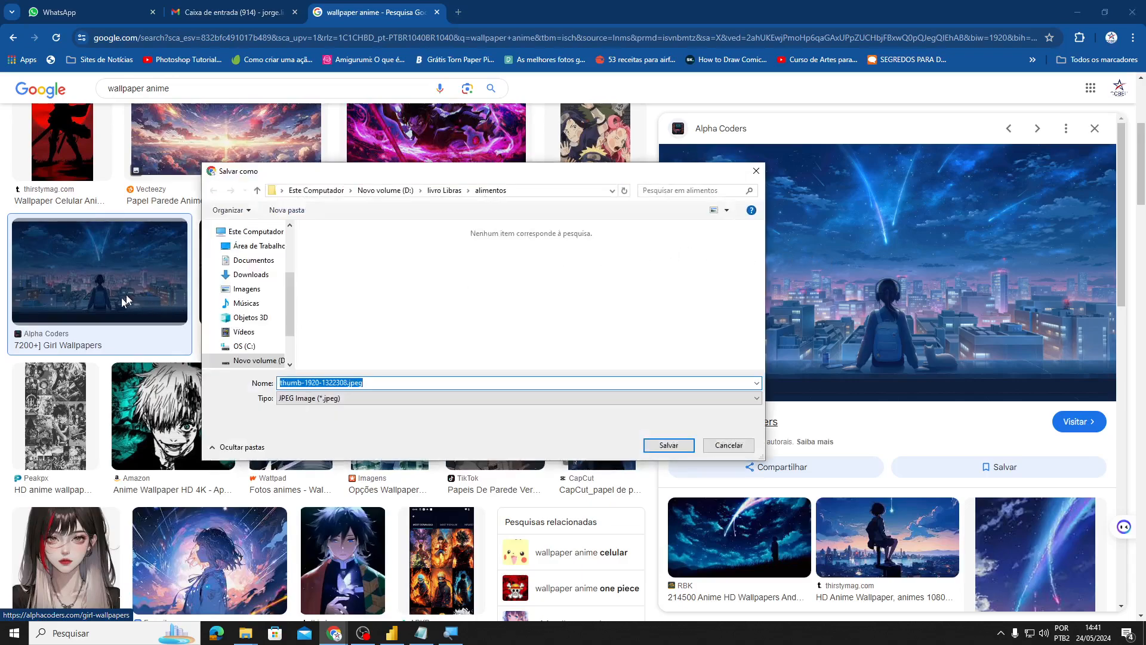
{"action": "left_click", "coordinate": [258, 245]}
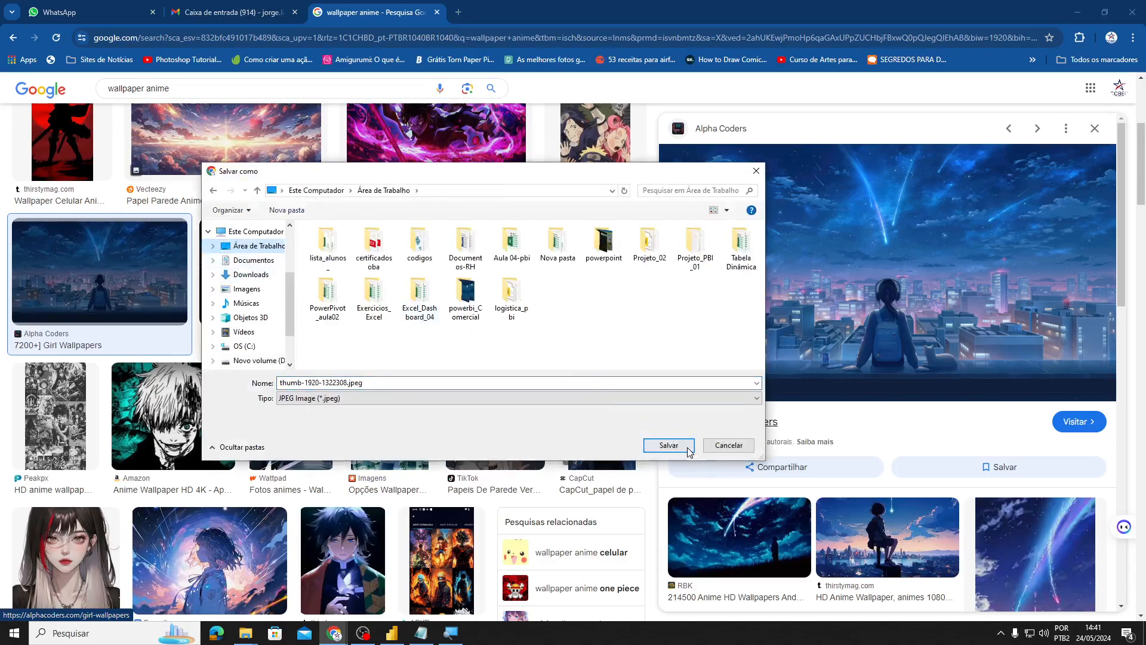
{"action": "left_click", "coordinate": [668, 446]}
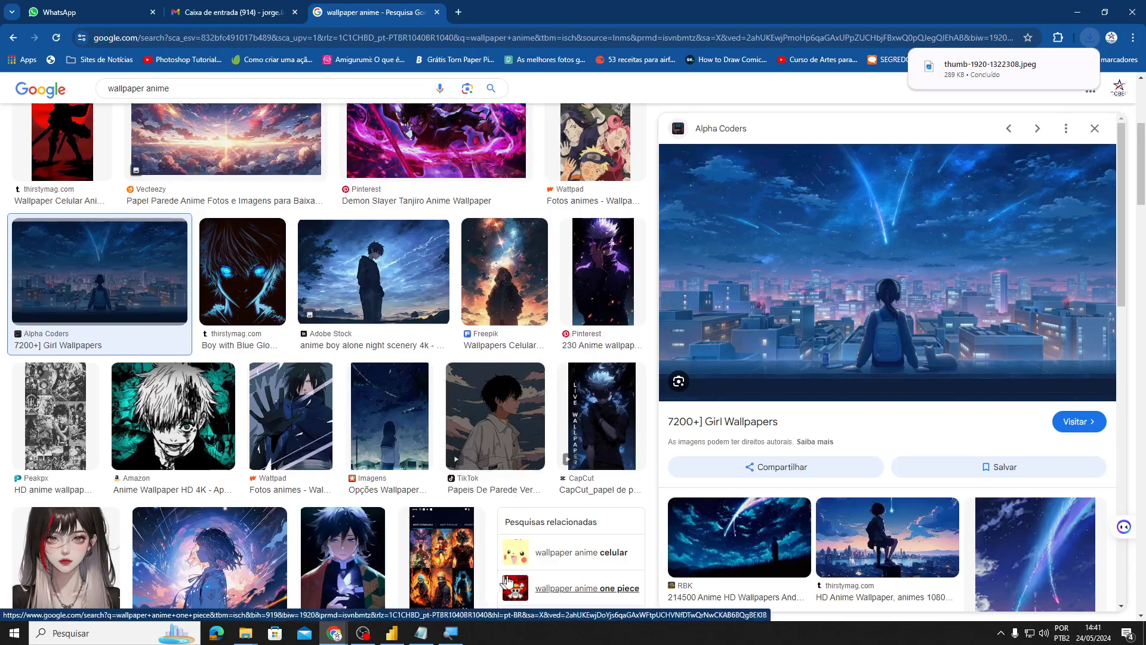
{"action": "scroll", "coordinate": [310, 580], "scroll_direction": "down", "scroll_amount": 2}
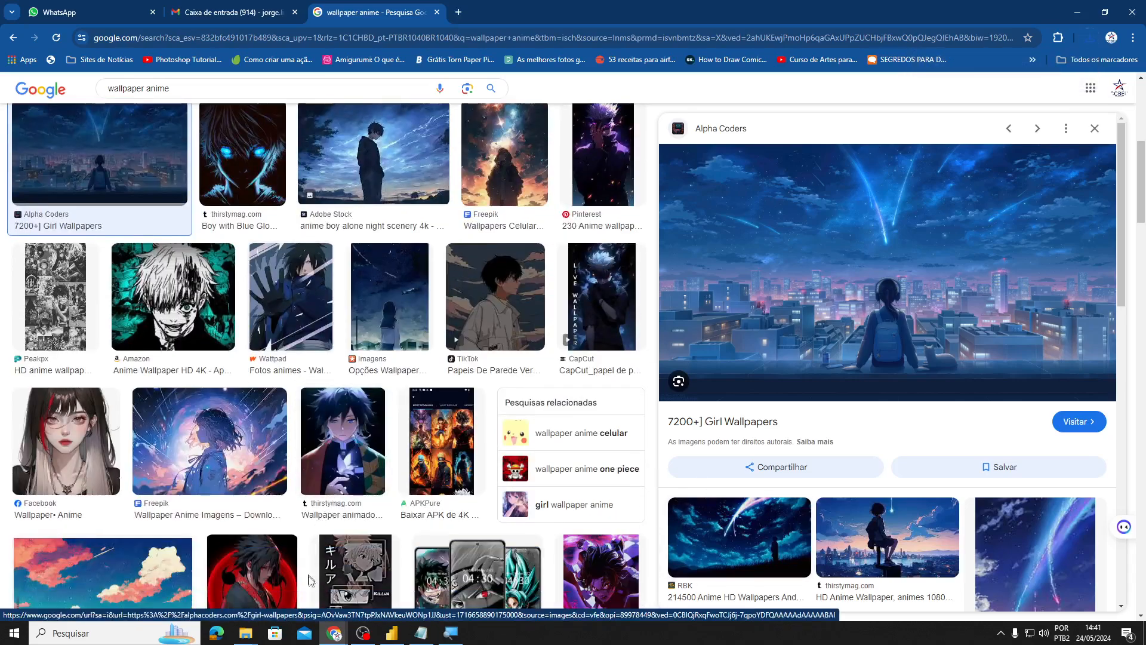
- Switch back to Power BI, collapse the filters pane and rename the report page to Graficos
{"action": "left_click", "coordinate": [392, 633]}
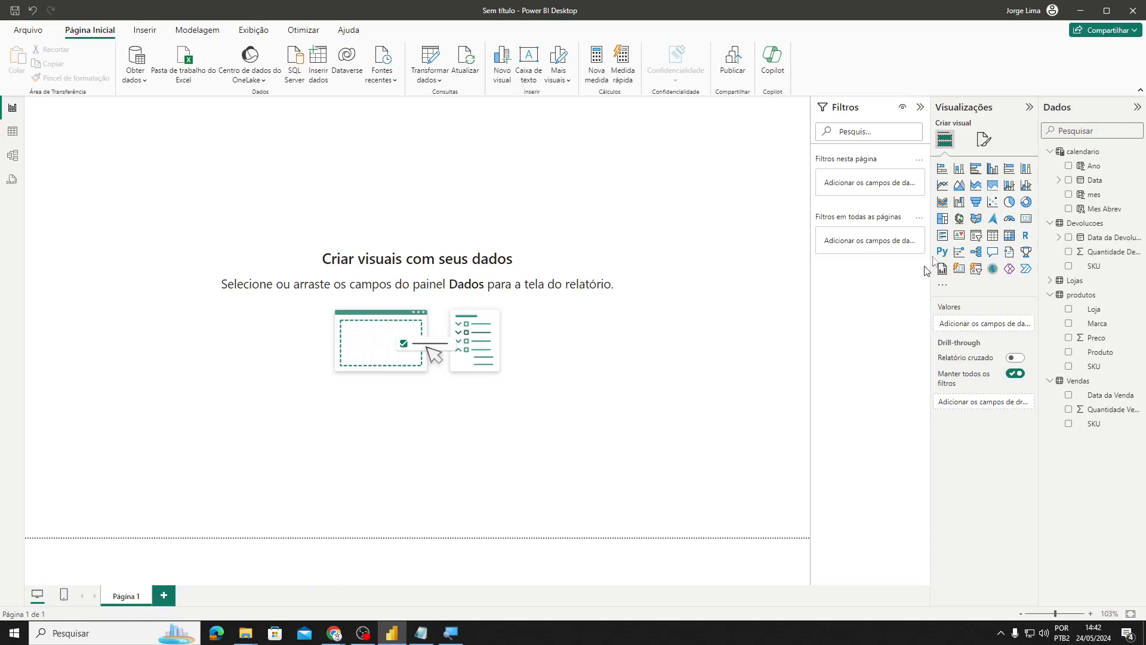
{"action": "left_click", "coordinate": [920, 108]}
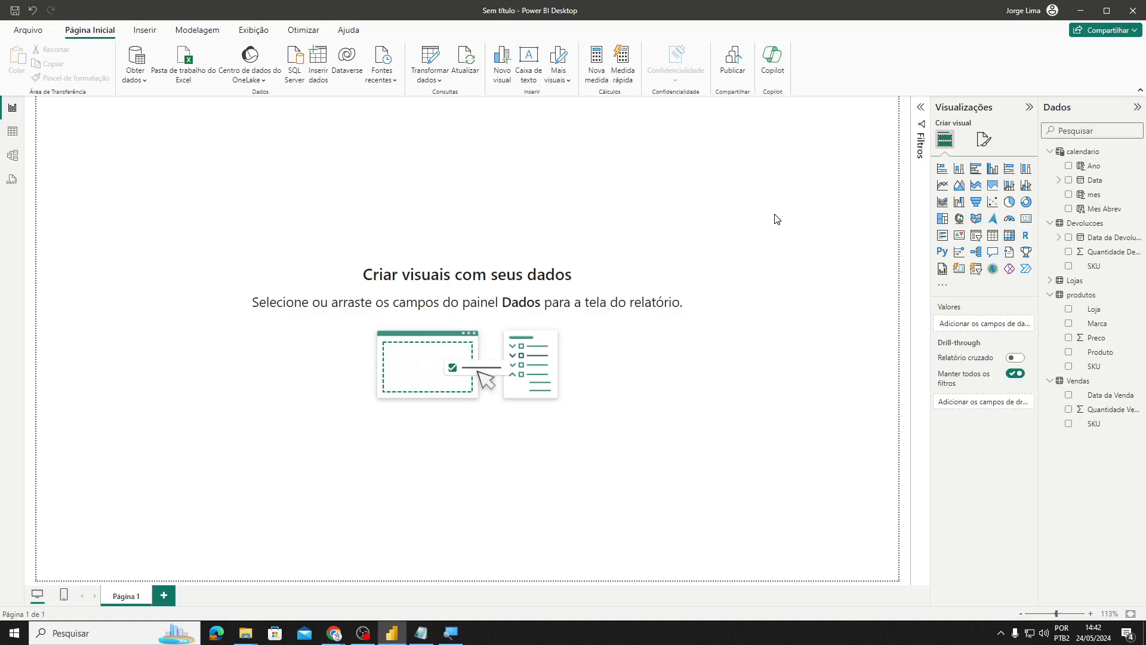
{"action": "left_click", "coordinate": [983, 142]}
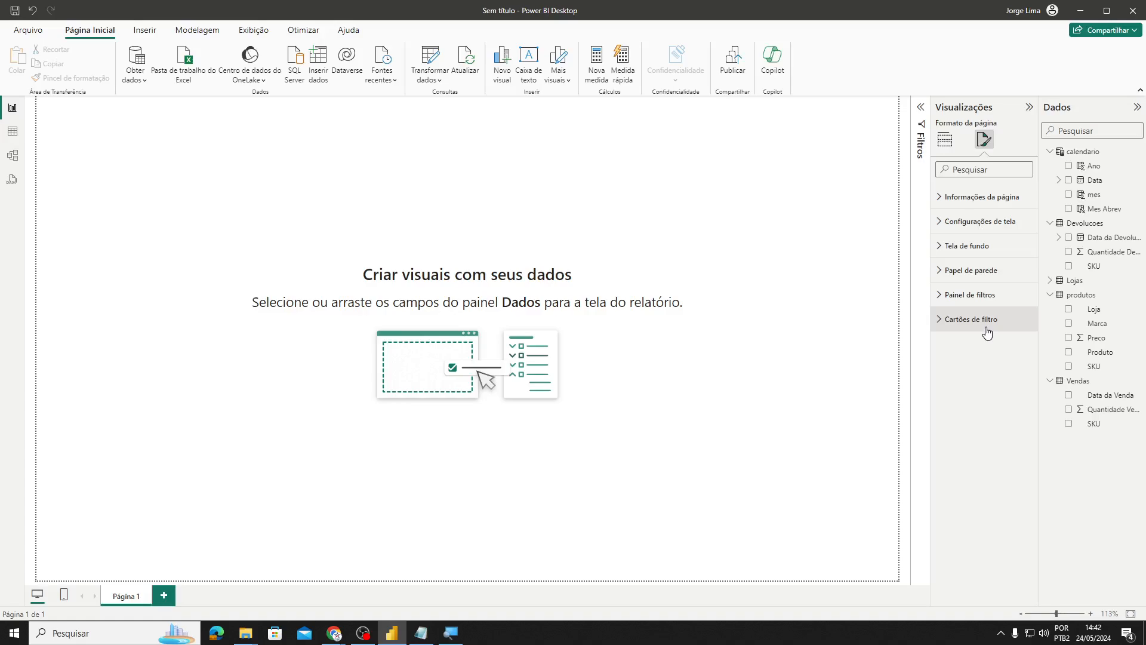
{"action": "left_click", "coordinate": [940, 200]}
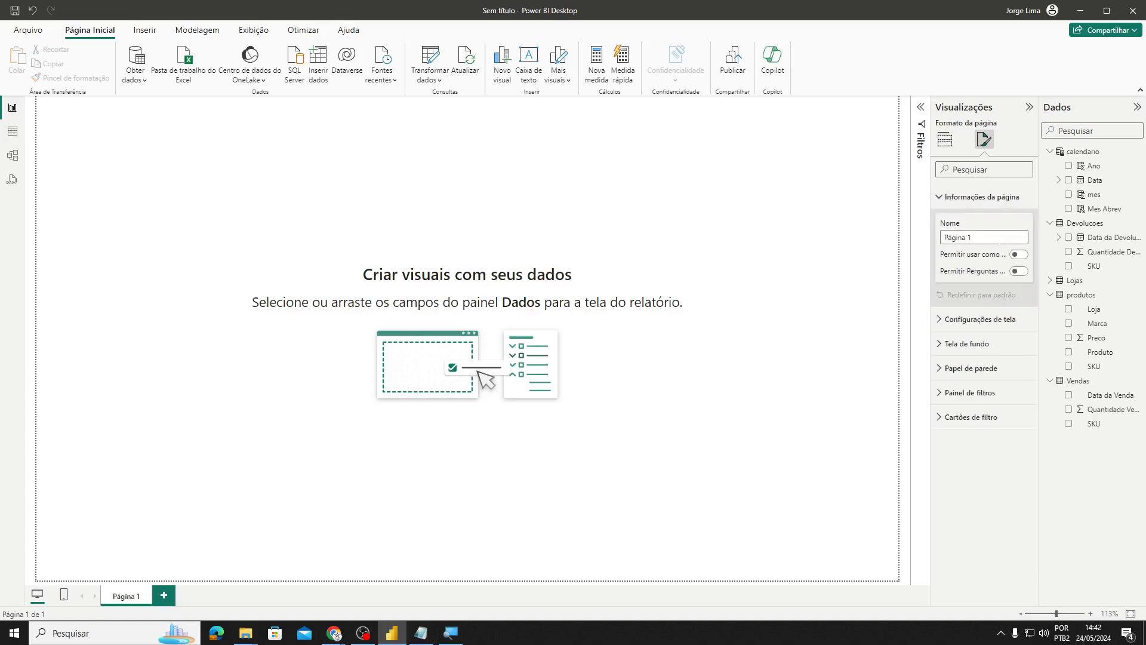
{"action": "left_click", "coordinate": [999, 238]}
{"action": "type", "text": "Graficos"}
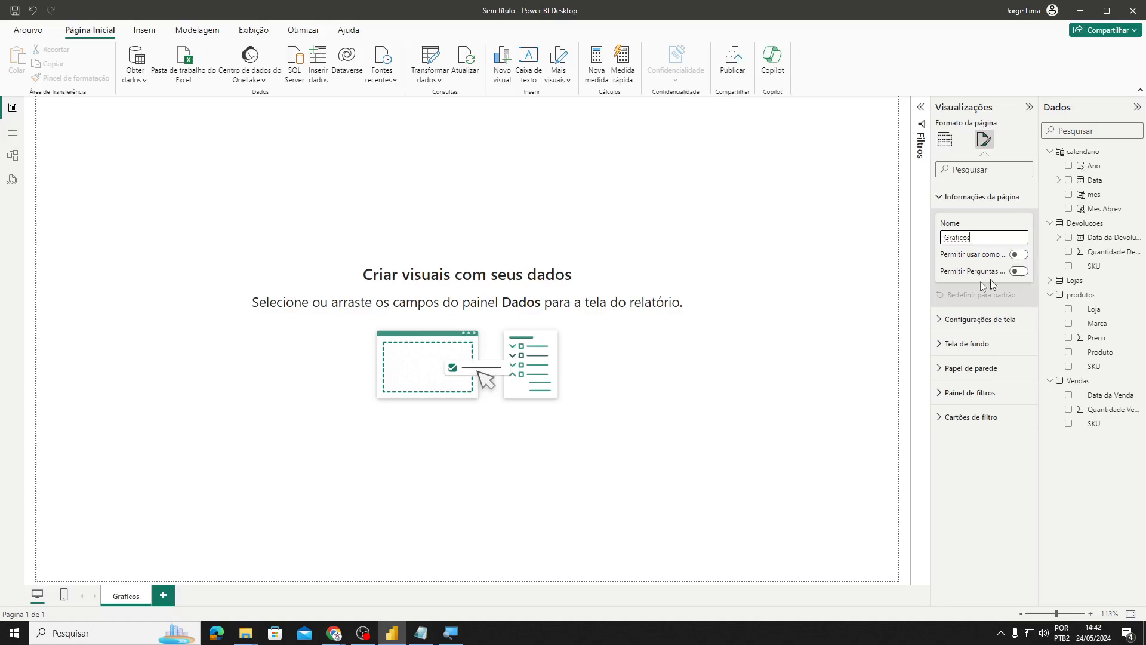
{"action": "left_click", "coordinate": [940, 200]}
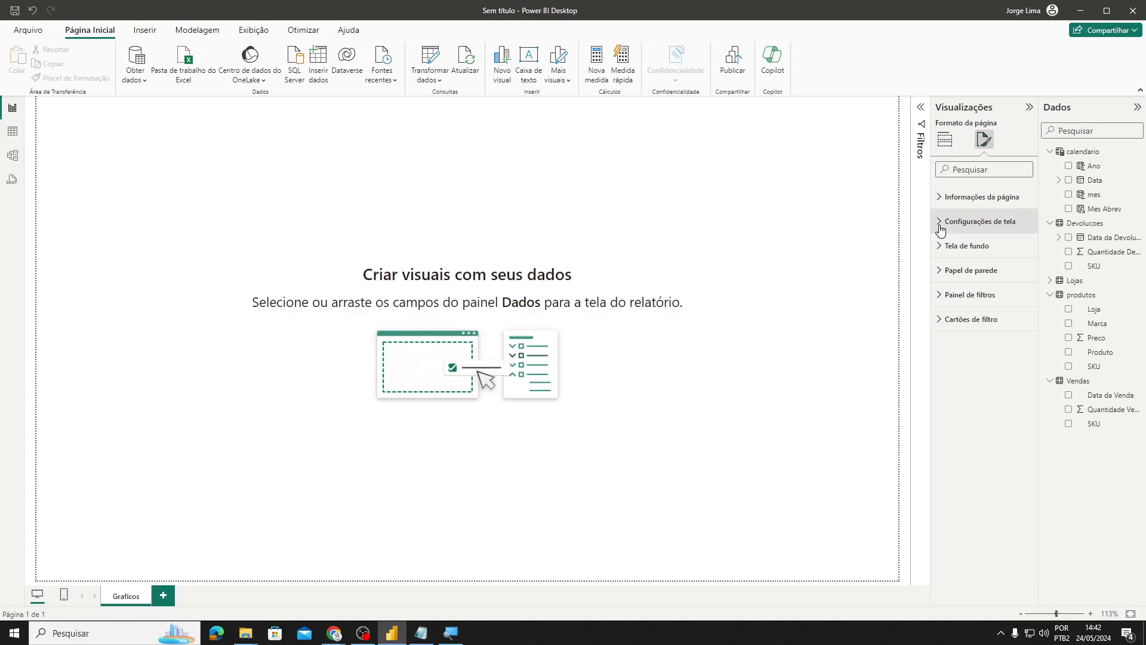
- Set the page's canvas type to Personalizar so that its height and width can be edited
{"action": "left_click", "coordinate": [941, 223]}
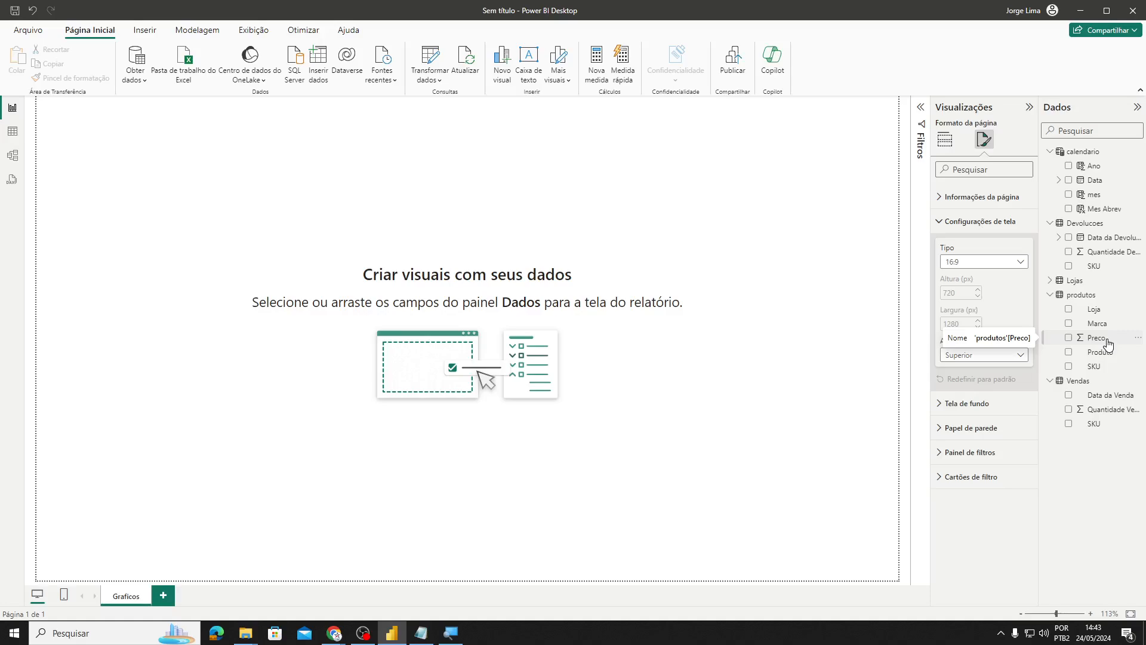
{"action": "left_click", "coordinate": [1023, 264]}
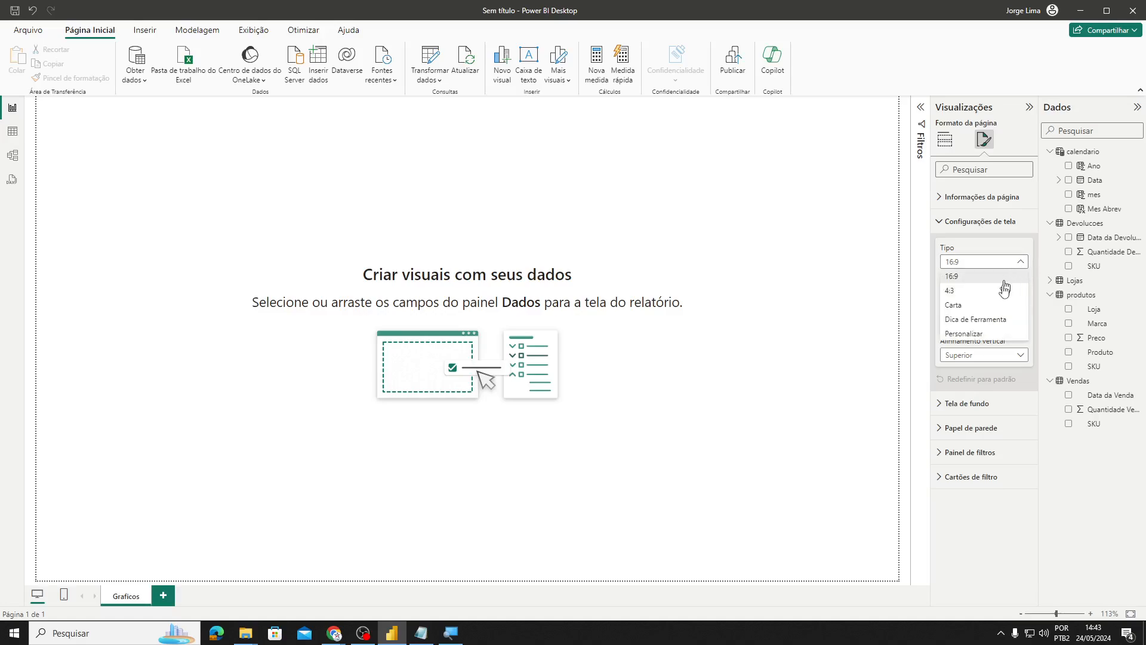
{"action": "left_click", "coordinate": [991, 335]}
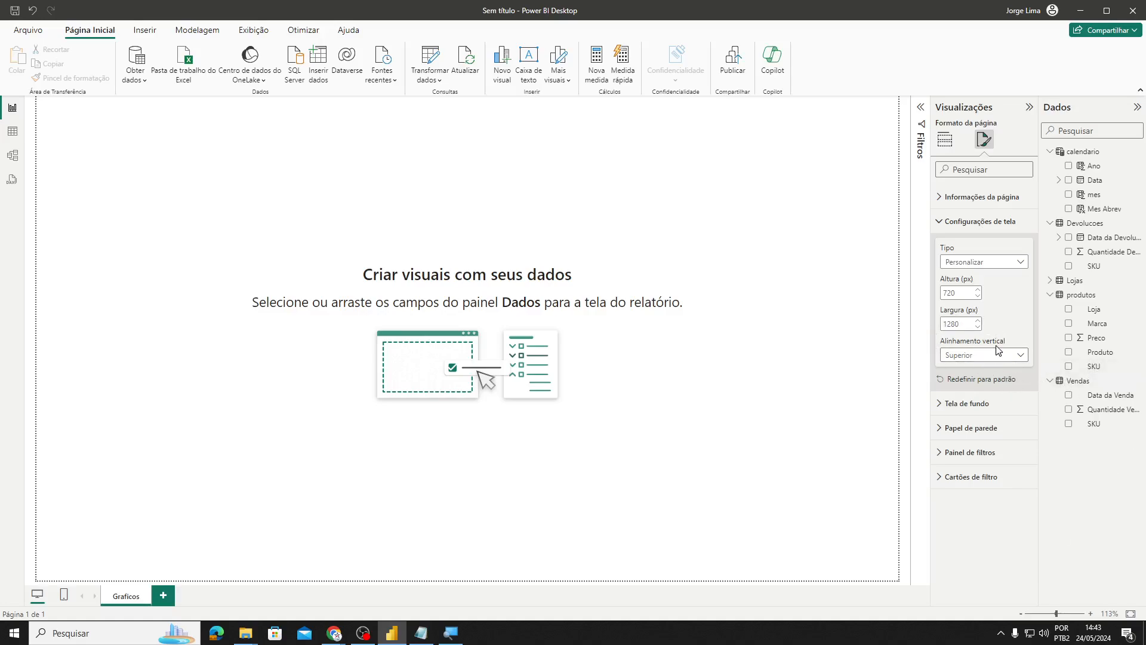
- Set the report page's vertical alignment to Meio in the canvas settings
{"action": "left_click", "coordinate": [1023, 358]}
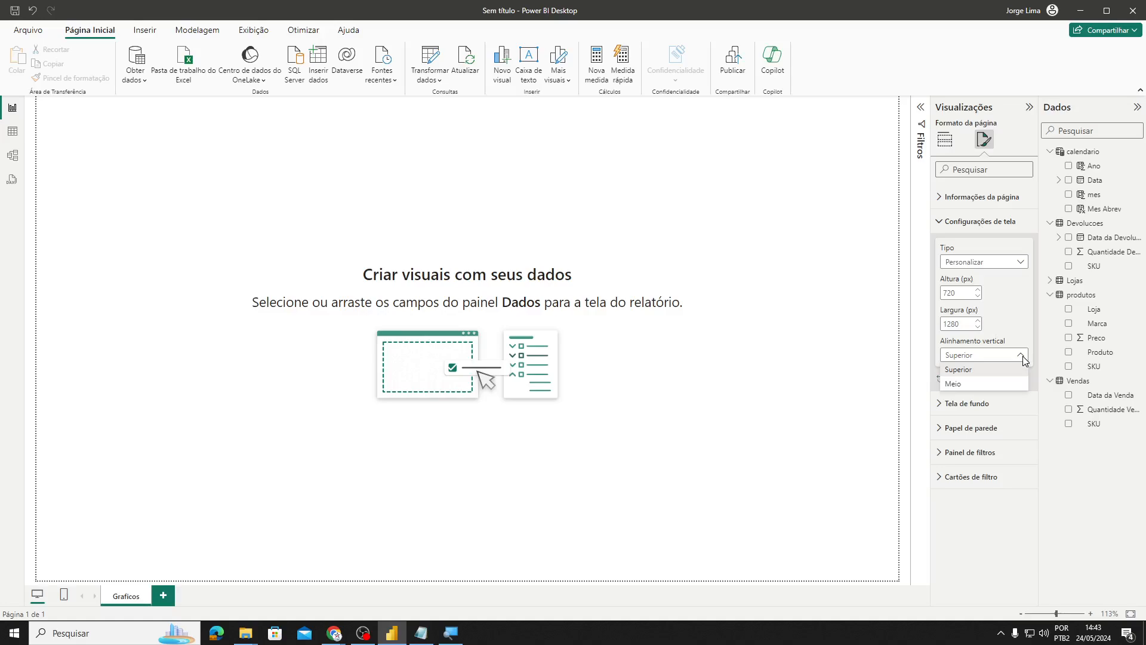
{"action": "left_click", "coordinate": [967, 387]}
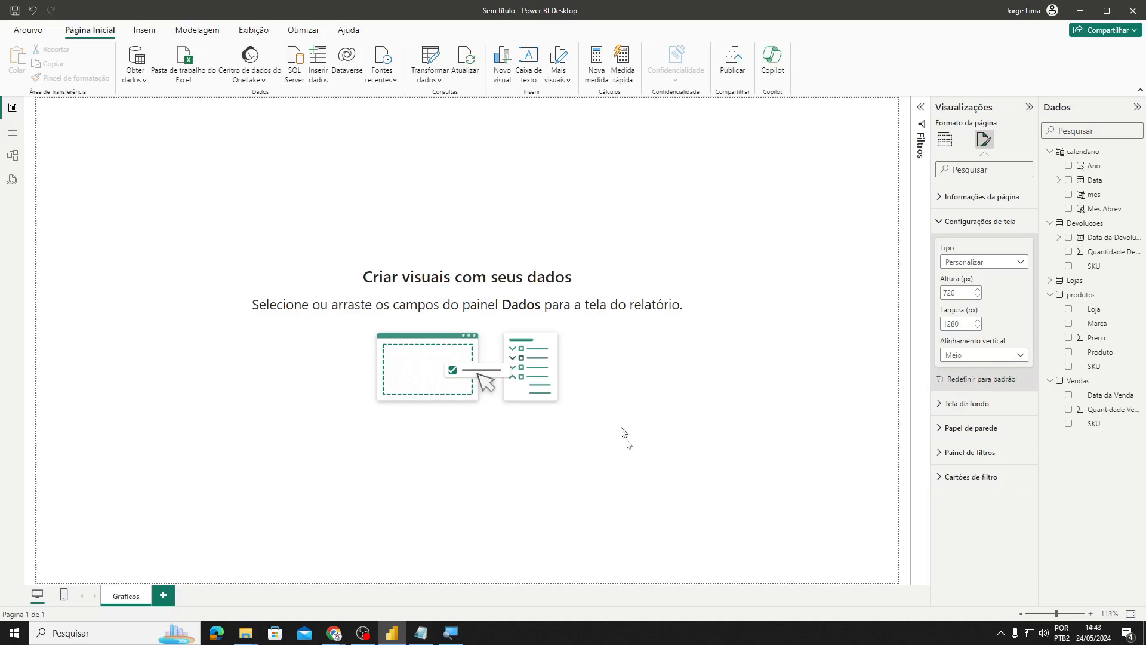
{"action": "left_click", "coordinate": [1020, 614]}
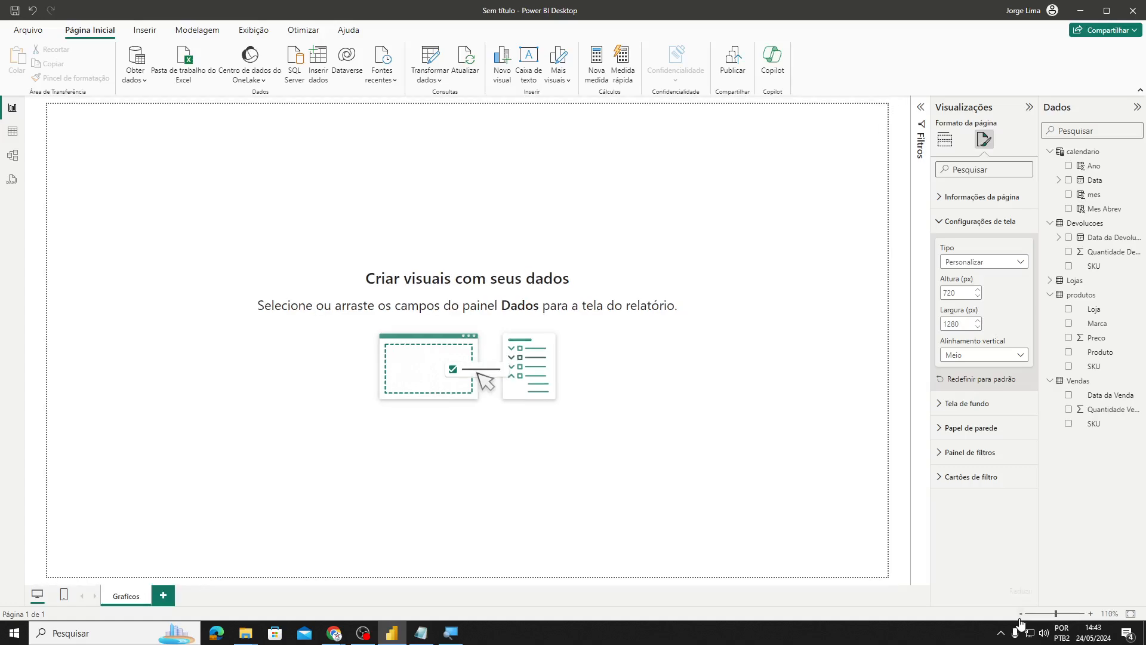
{"action": "left_click", "coordinate": [1020, 614]}
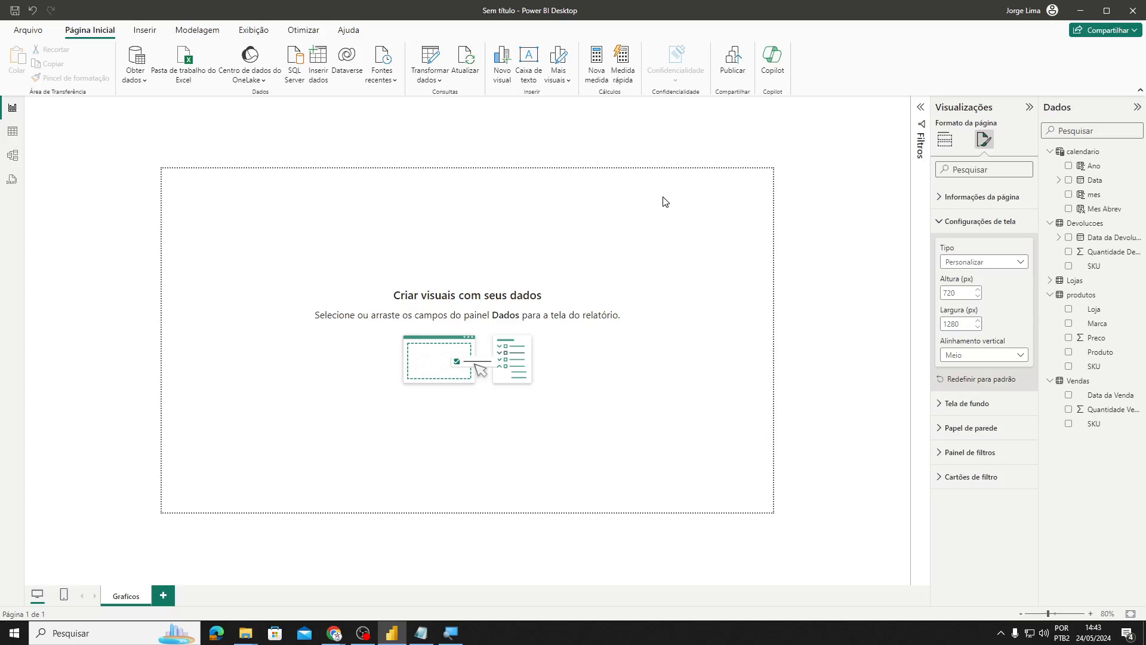
{"action": "left_click", "coordinate": [938, 223]}
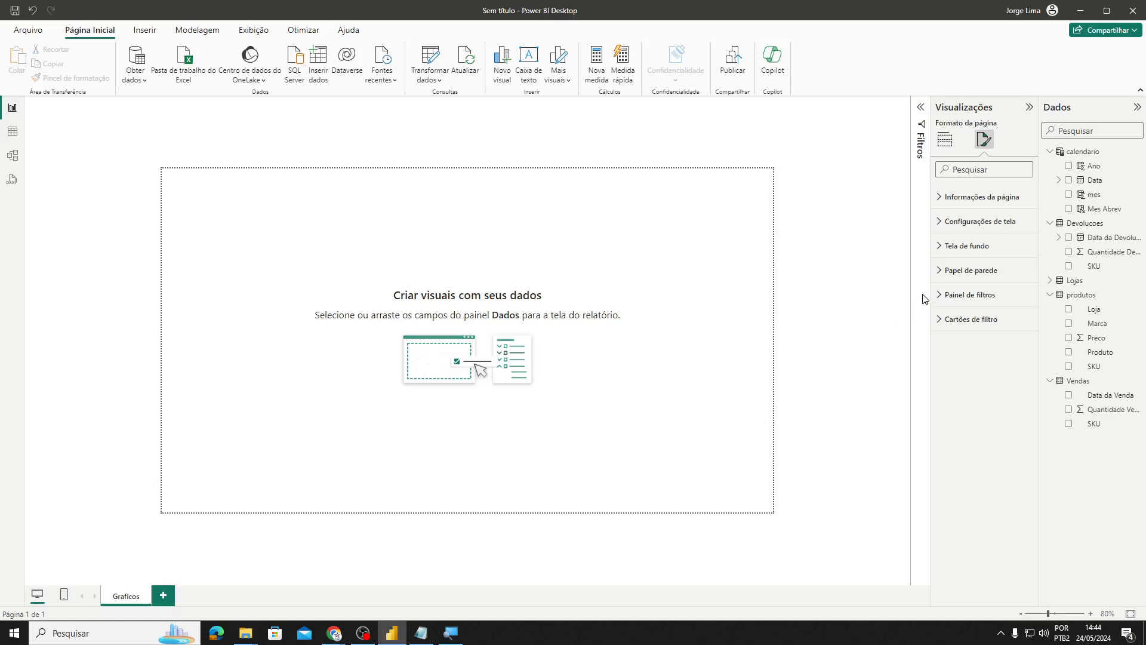
- Set the page wallpaper to the image thumb-1920-1322308.jpeg from the desktop folder
{"action": "left_click", "coordinate": [941, 273]}
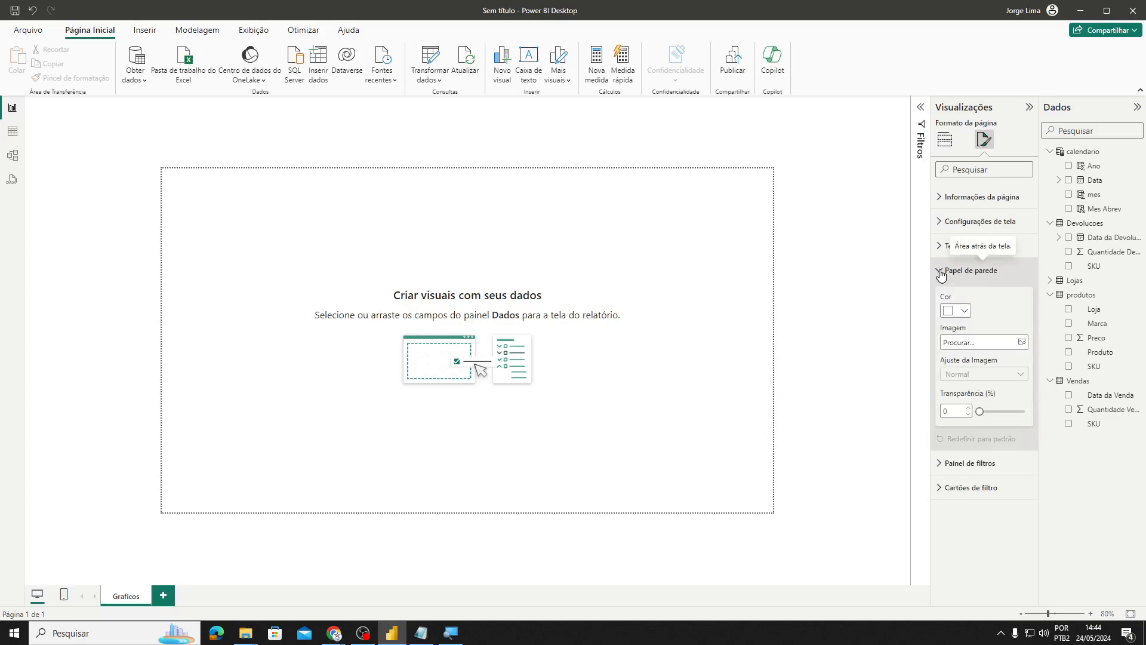
{"action": "left_click", "coordinate": [1022, 343]}
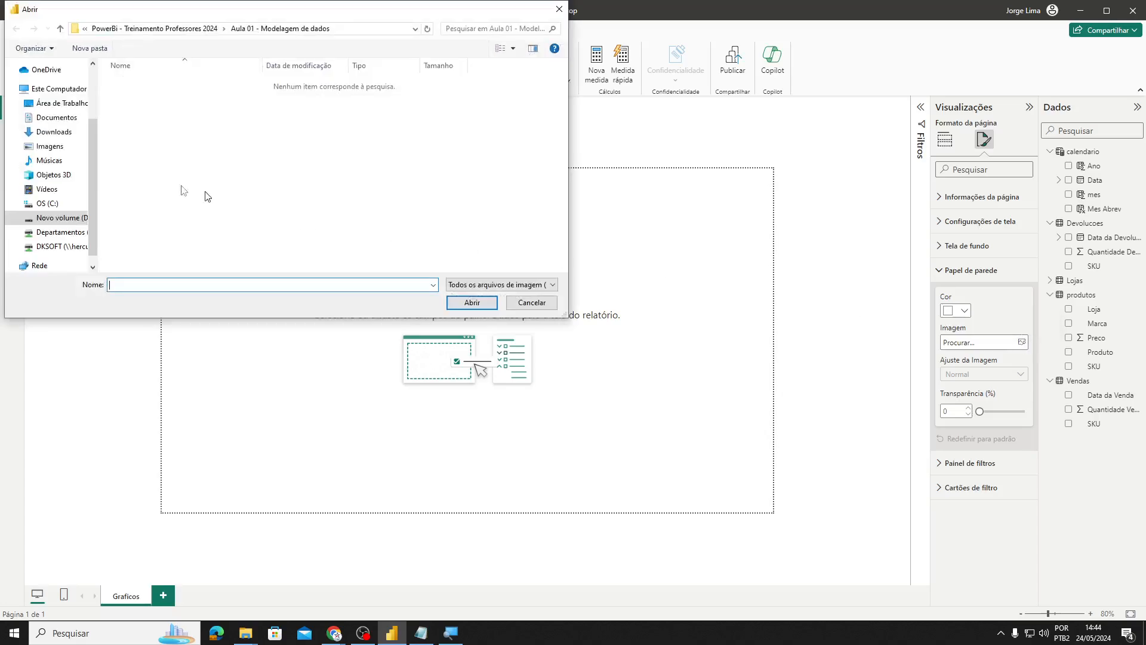
{"action": "left_click", "coordinate": [57, 103]}
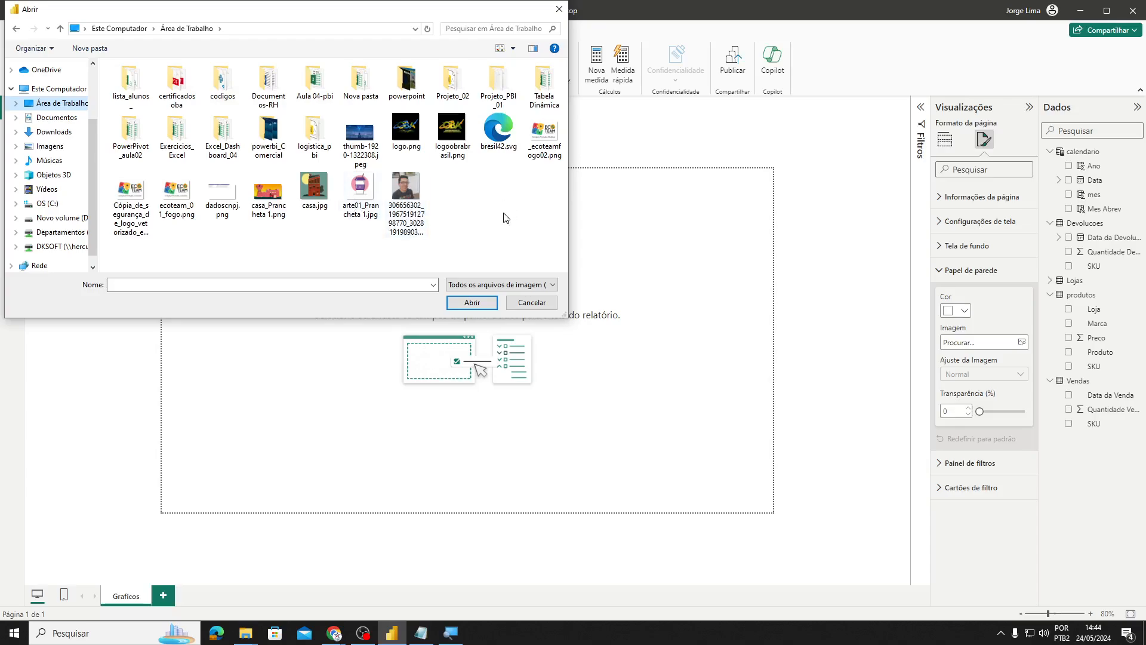
{"action": "double_click", "coordinate": [361, 142]}
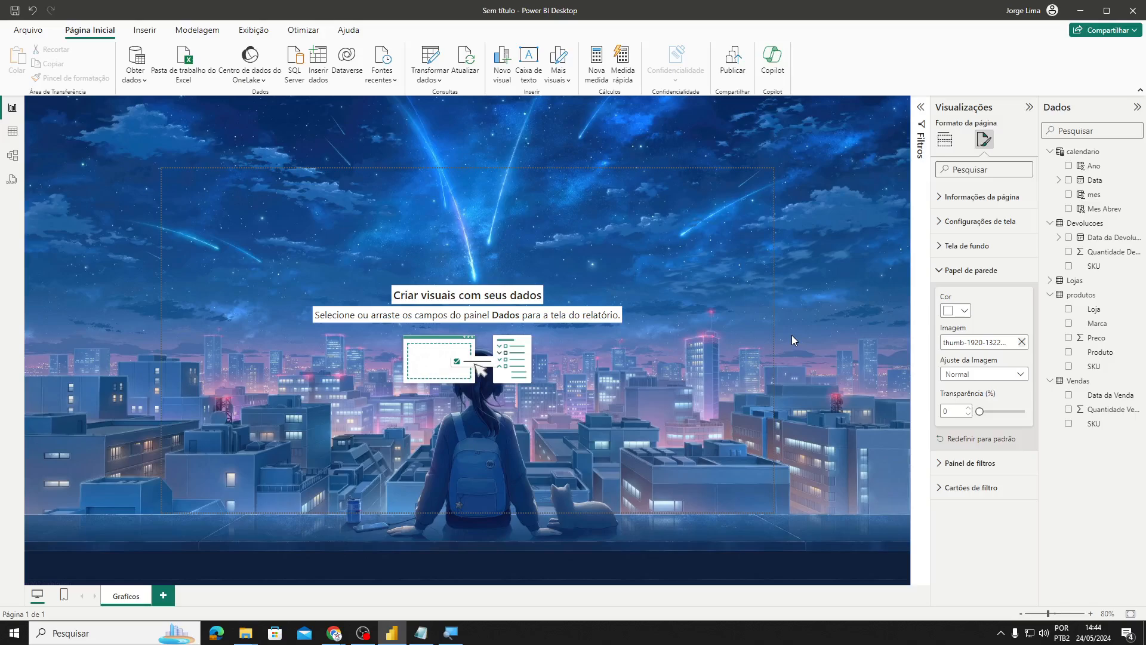
- Set the wallpaper's image fit to Ajuste and check it against the canvas at different zoom levels
{"action": "left_click", "coordinate": [1021, 374]}
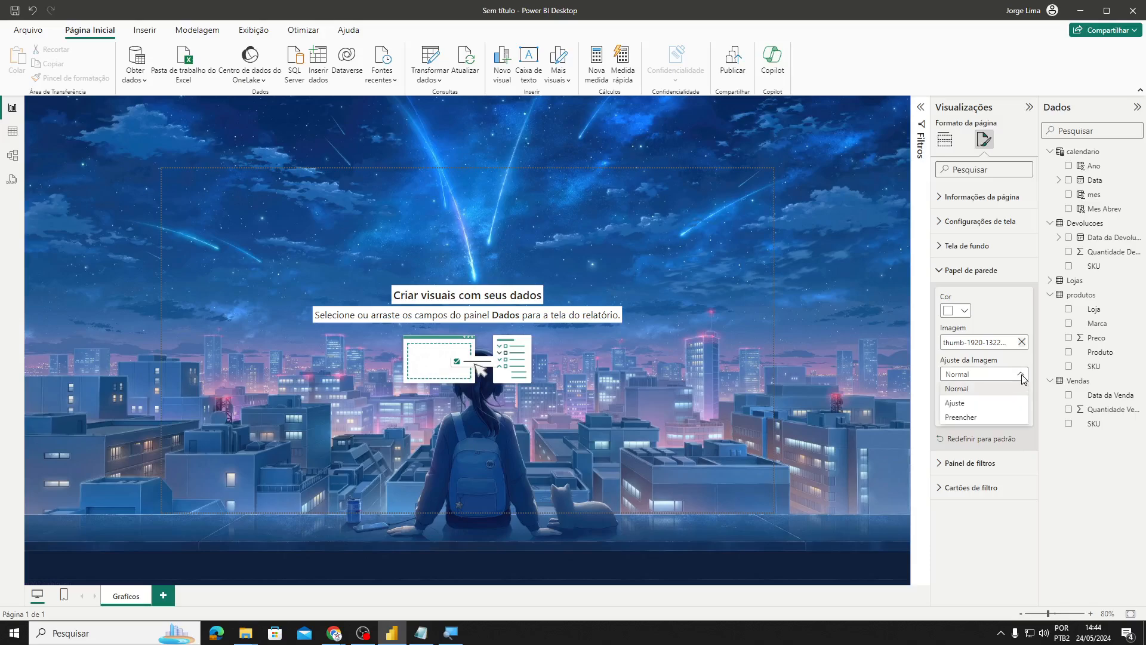
{"action": "left_click", "coordinate": [969, 405]}
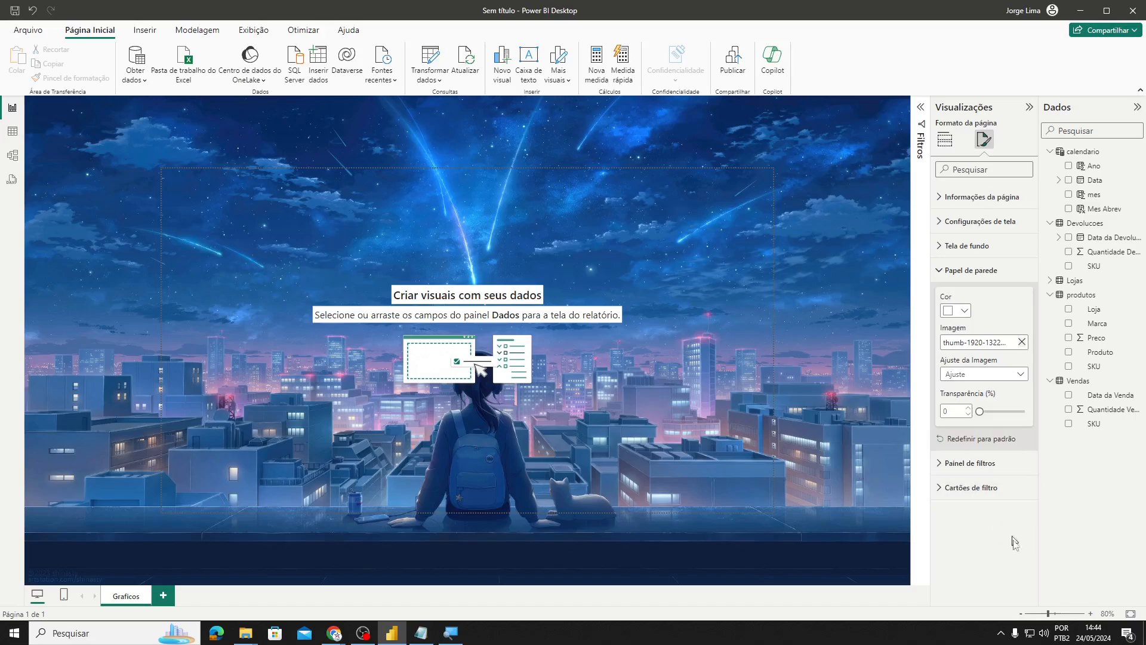
{"action": "mouse_move", "coordinate": [1049, 616]}
{"action": "left_mouse_down"}
{"action": "mouse_move", "coordinate": [1075, 617]}
{"action": "mouse_move", "coordinate": [1037, 614]}
{"action": "left_mouse_up"}
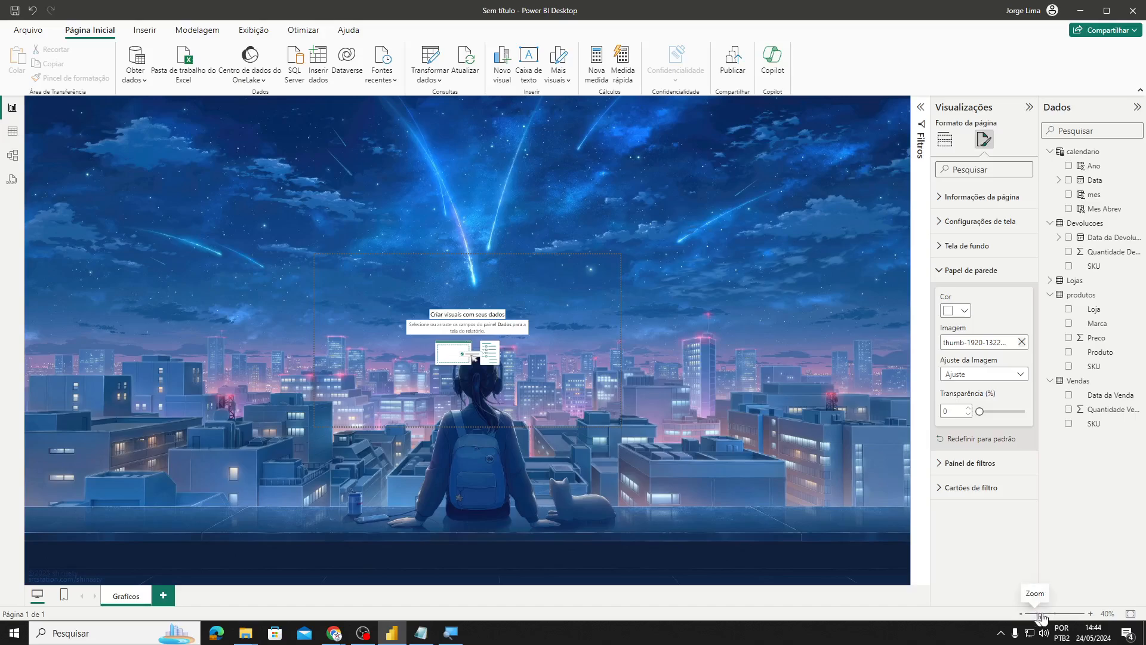
{"action": "left_click_drag", "start_coordinate": [1037, 614], "coordinate": [1053, 617]}
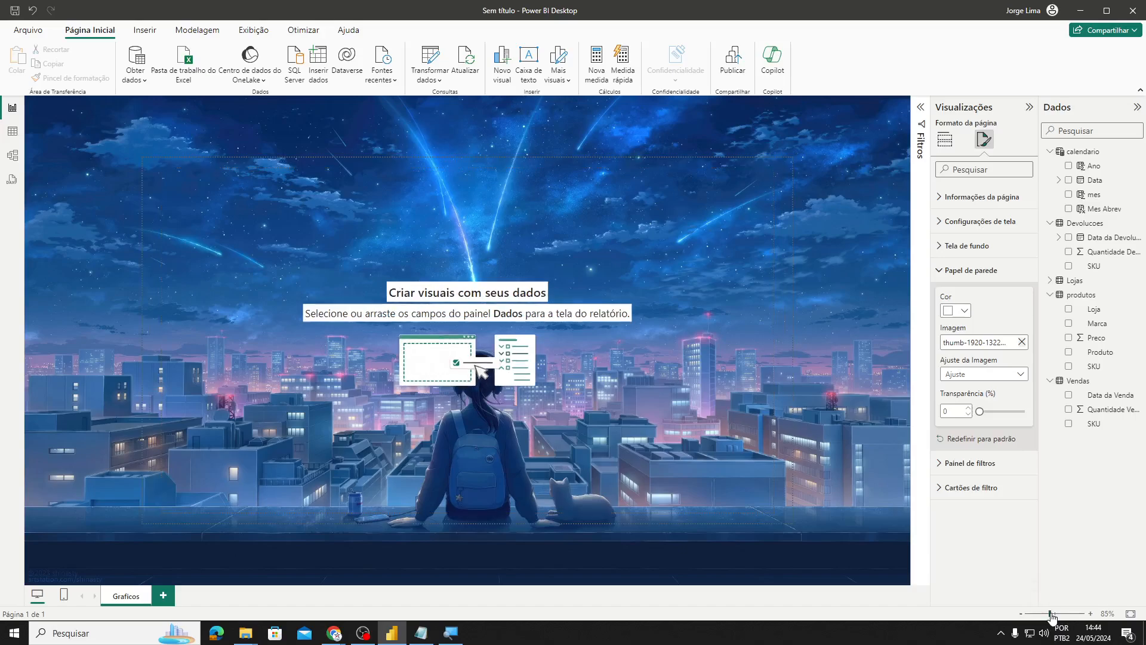
{"action": "left_click", "coordinate": [940, 270]}
- Give the canvas background a black colour with 31% transparency
{"action": "left_click", "coordinate": [941, 248]}
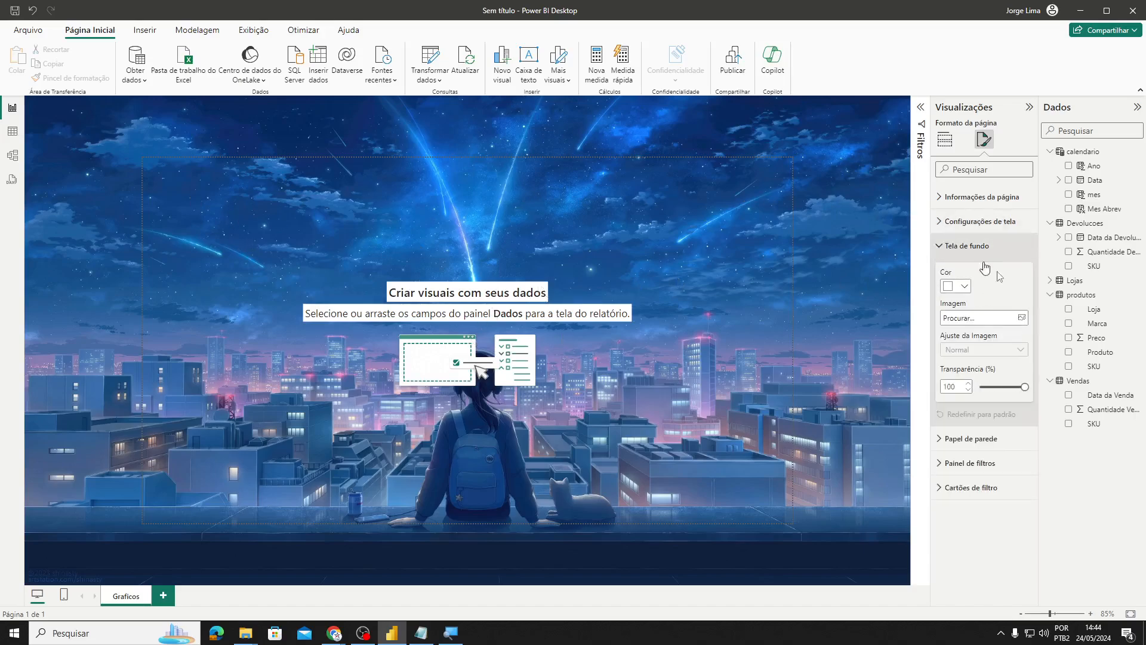
{"action": "left_click", "coordinate": [965, 286]}
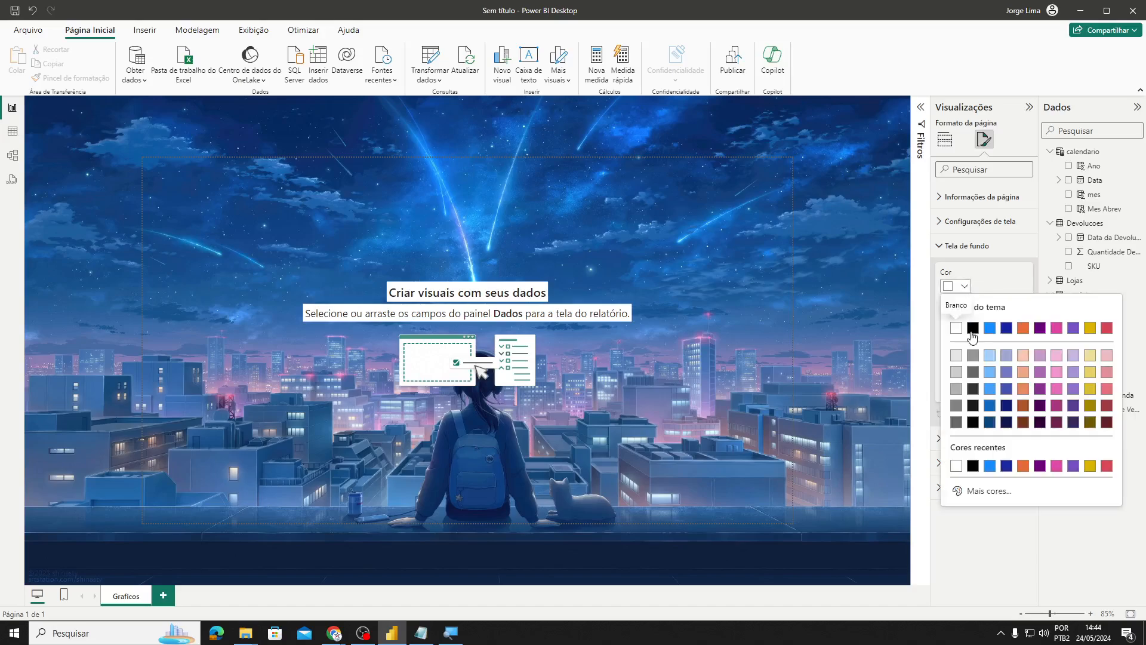
{"action": "left_click", "coordinate": [974, 329]}
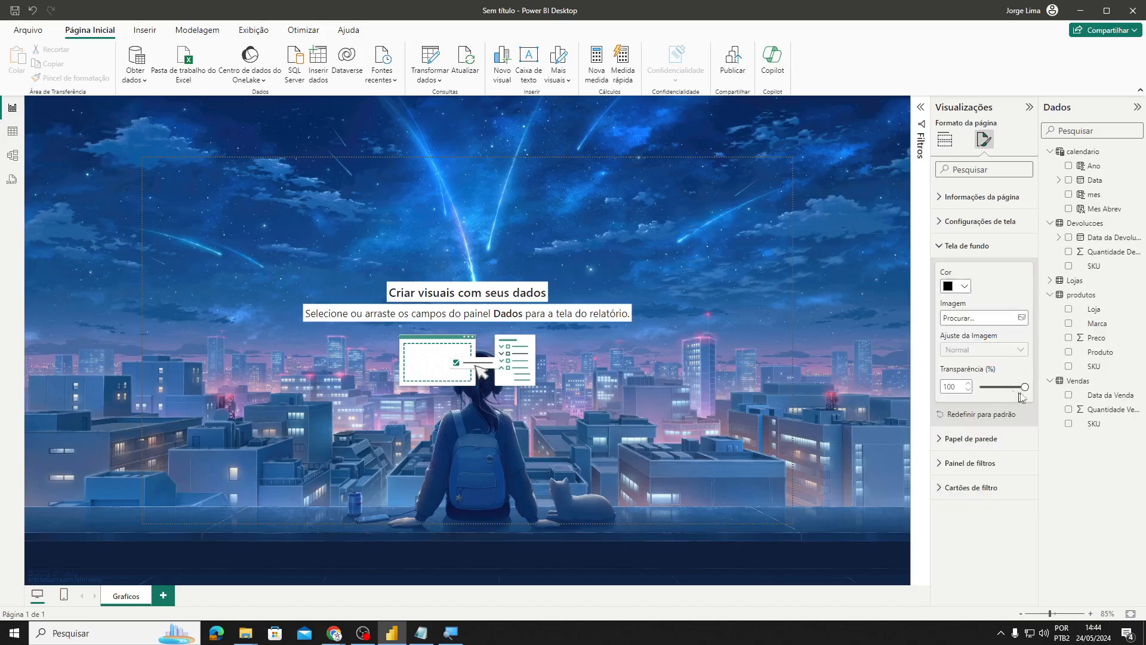
{"action": "left_click_drag", "start_coordinate": [1026, 388], "coordinate": [993, 389]}
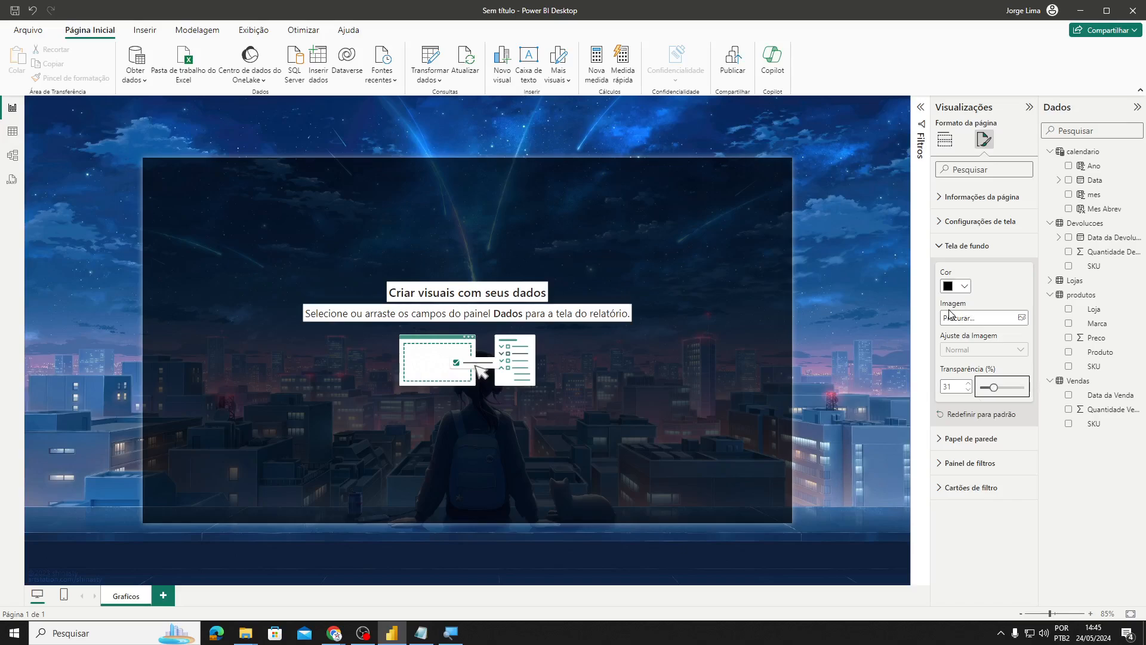
- Insert a text box on the page containing the title "Análise de Vendas e Devoluções"
{"action": "left_click", "coordinate": [154, 34]}
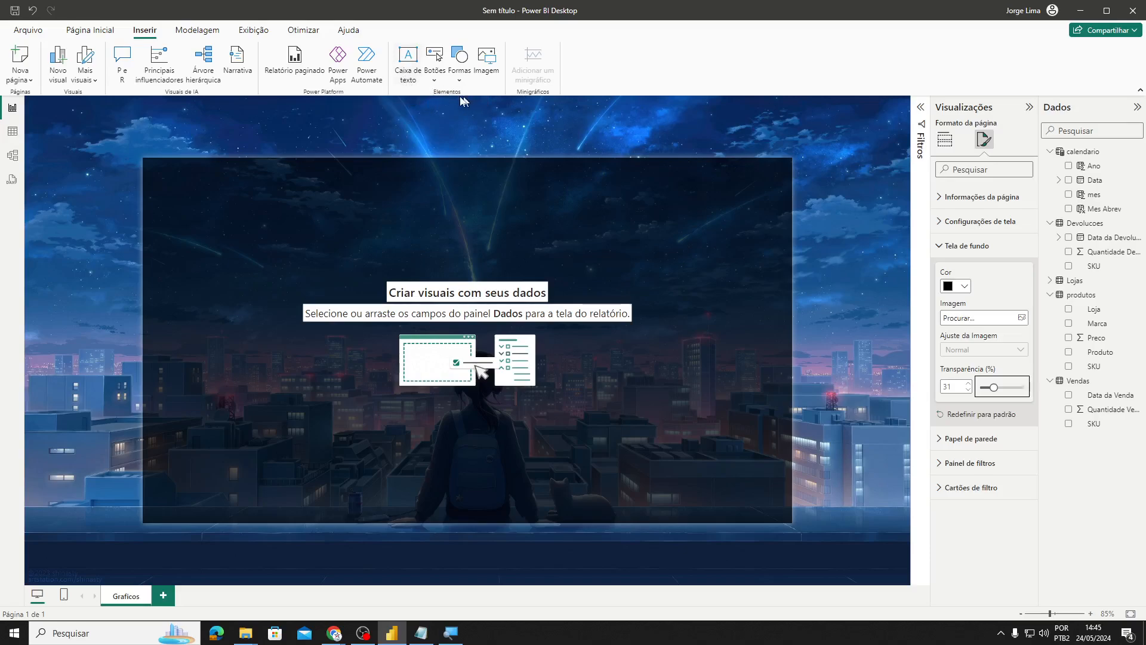
{"action": "left_click", "coordinate": [406, 66]}
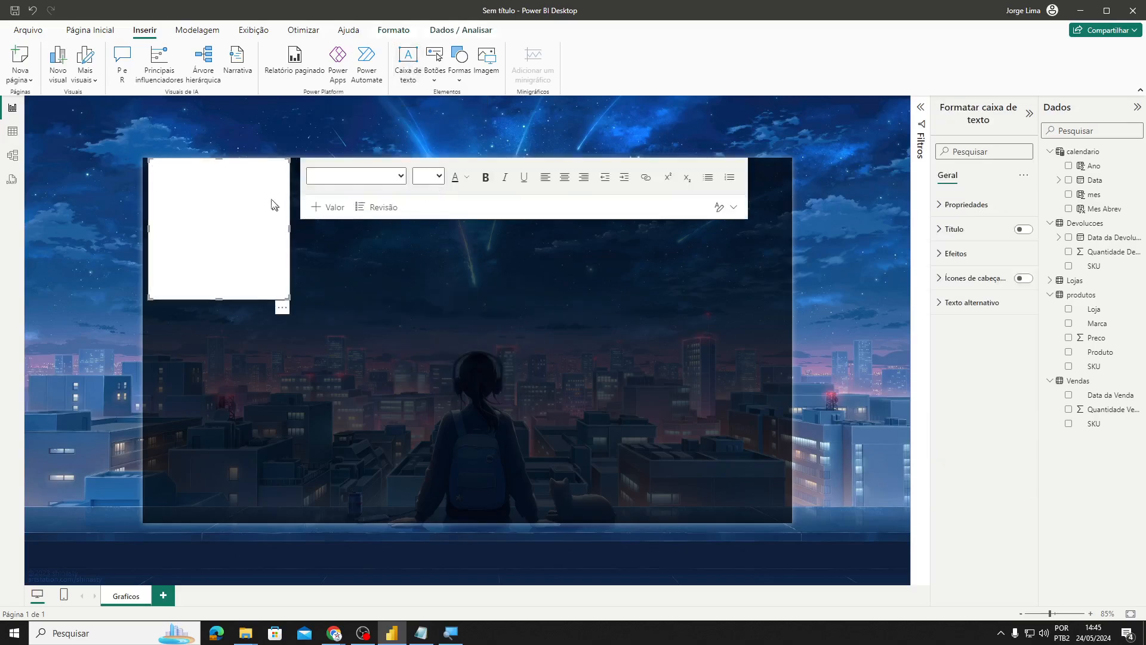
{"action": "left_click", "coordinate": [256, 197]}
{"action": "type", "text": "Análise de Vendas e "}
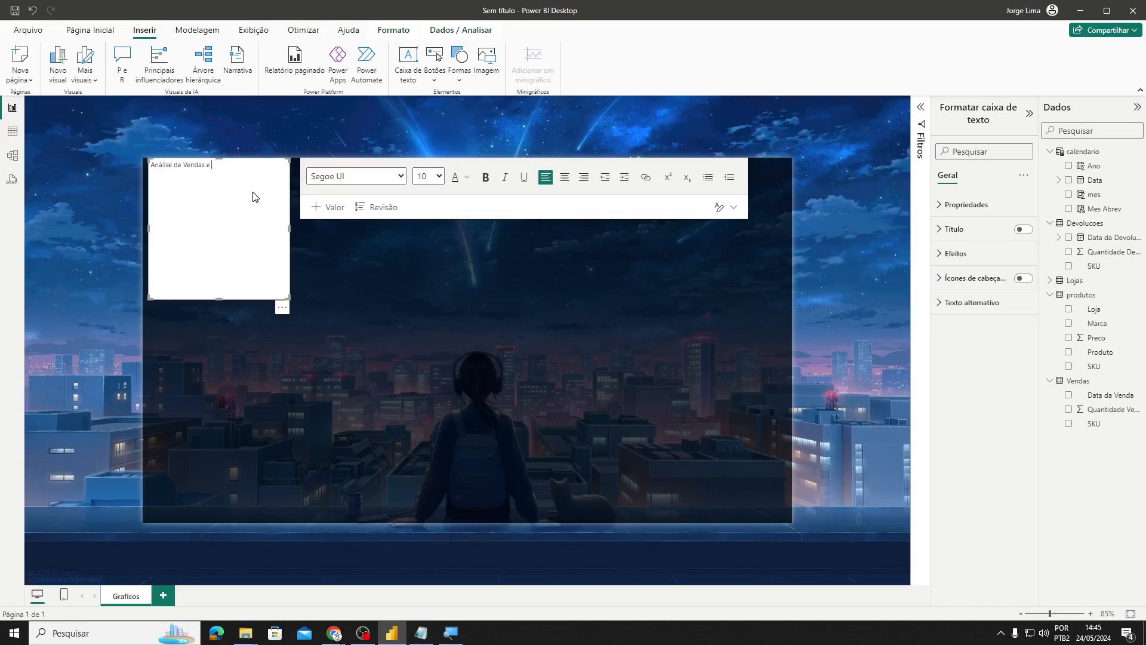
{"action": "type", "text": "Devoluções"}
- Resize the title text box into a short banner spanning the full width of the canvas
{"action": "left_click_drag", "start_coordinate": [268, 166], "coordinate": [115, 171]}
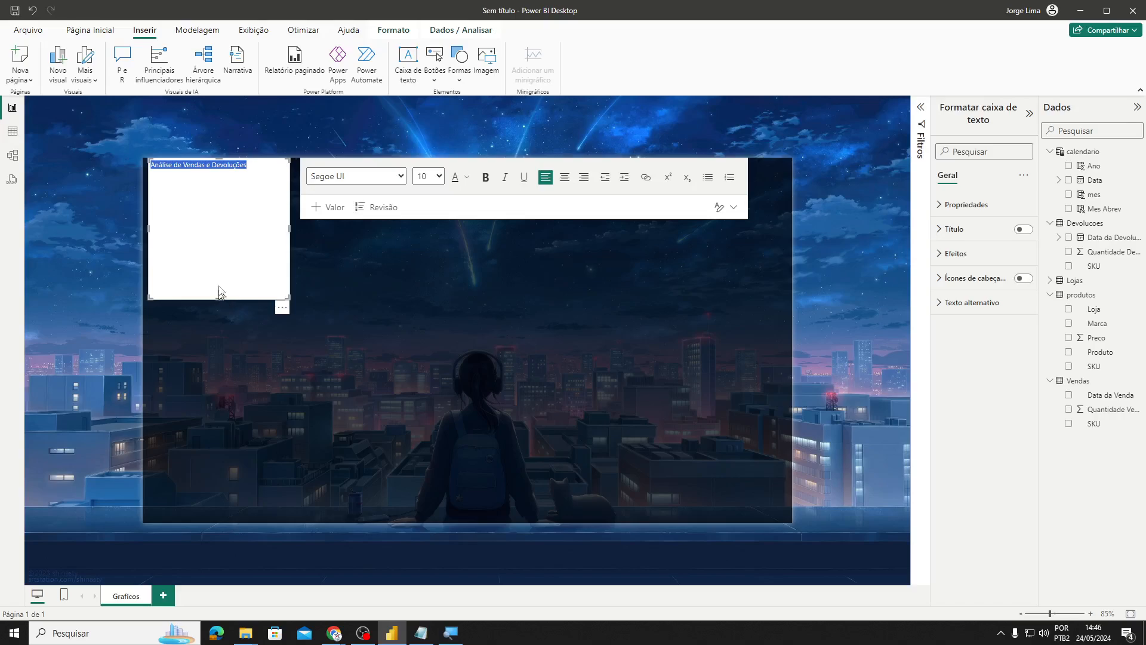
{"action": "left_click_drag", "start_coordinate": [218, 298], "coordinate": [219, 205]}
{"action": "left_click_drag", "start_coordinate": [291, 183], "coordinate": [791, 217]}
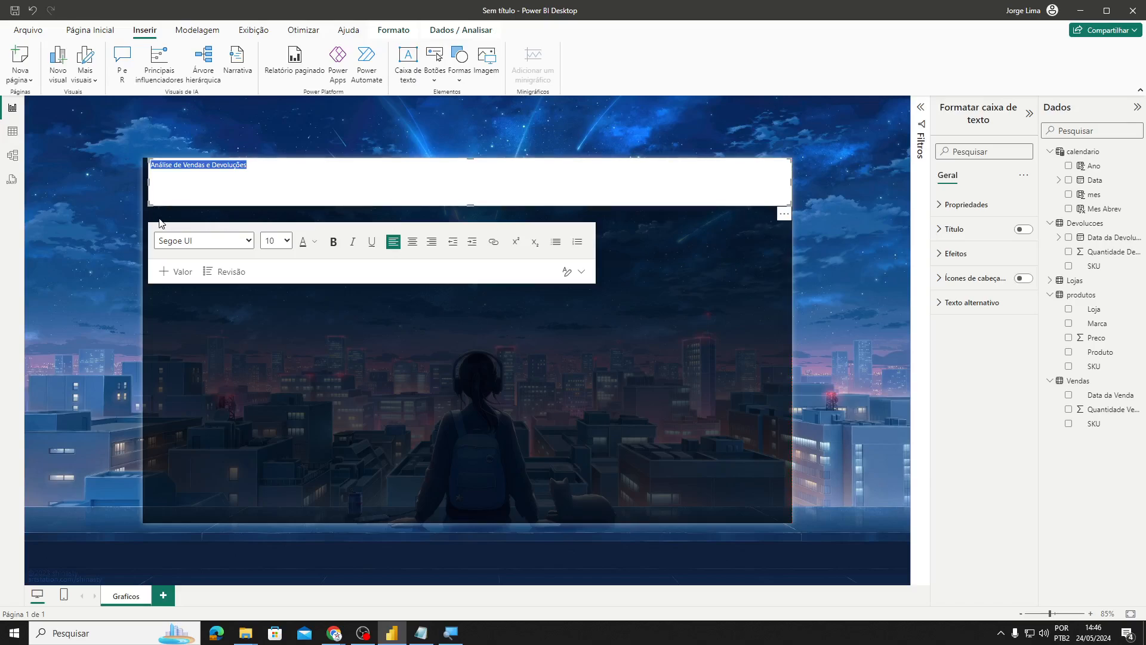
- Try to change the title's font to Georgia without the text selected
{"action": "left_click", "coordinate": [251, 241]}
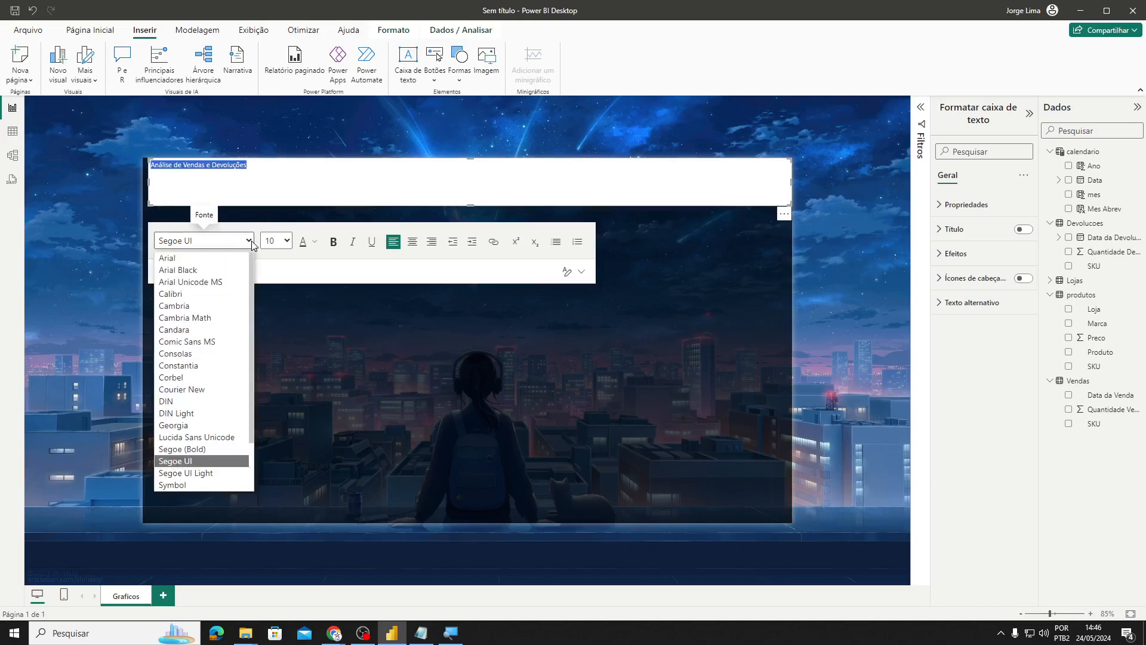
{"action": "left_click", "coordinate": [252, 314]}
{"action": "left_click", "coordinate": [281, 187]}
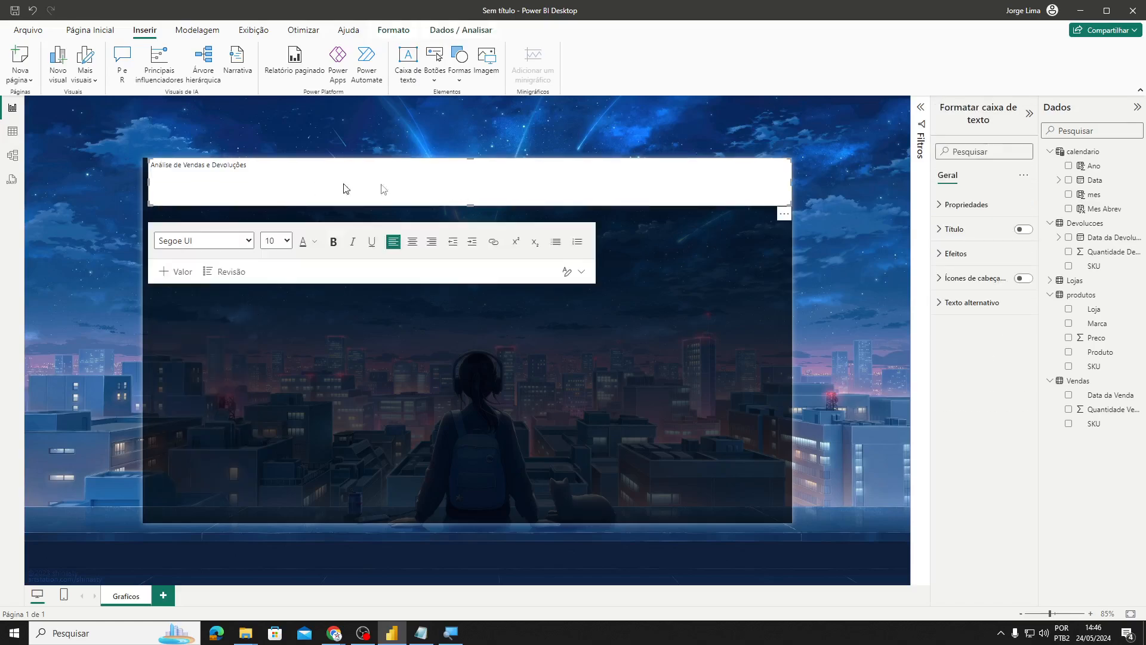
{"action": "left_click", "coordinate": [251, 242]}
{"action": "scroll", "coordinate": [179, 313], "scroll_direction": "down", "scroll_amount": 2}
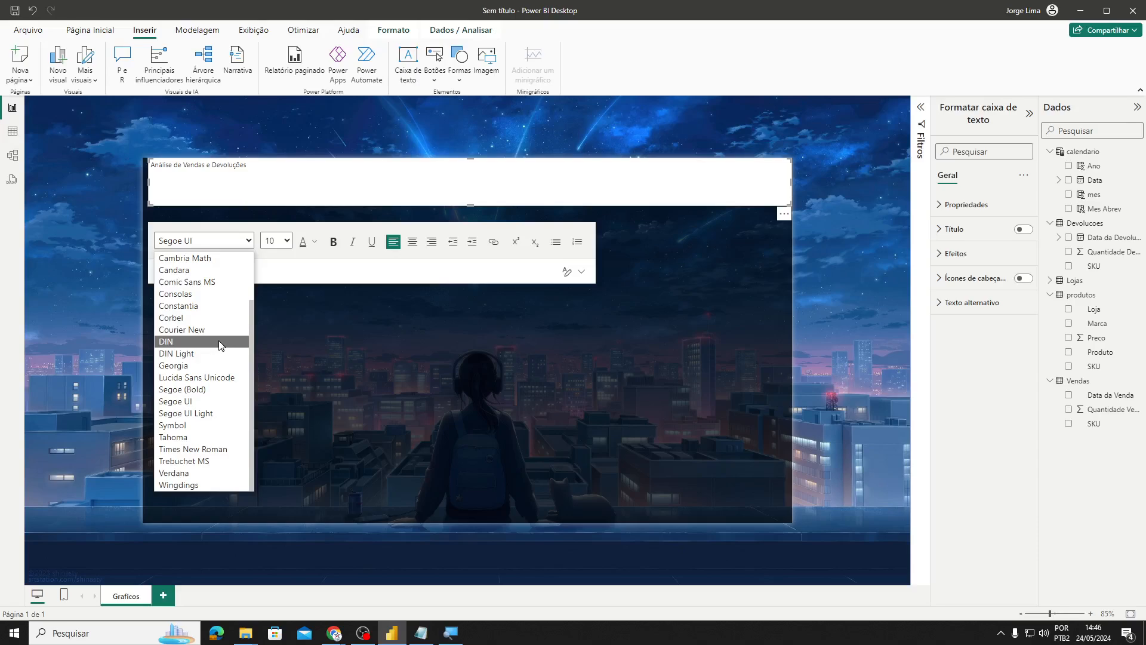
{"action": "left_click", "coordinate": [203, 367]}
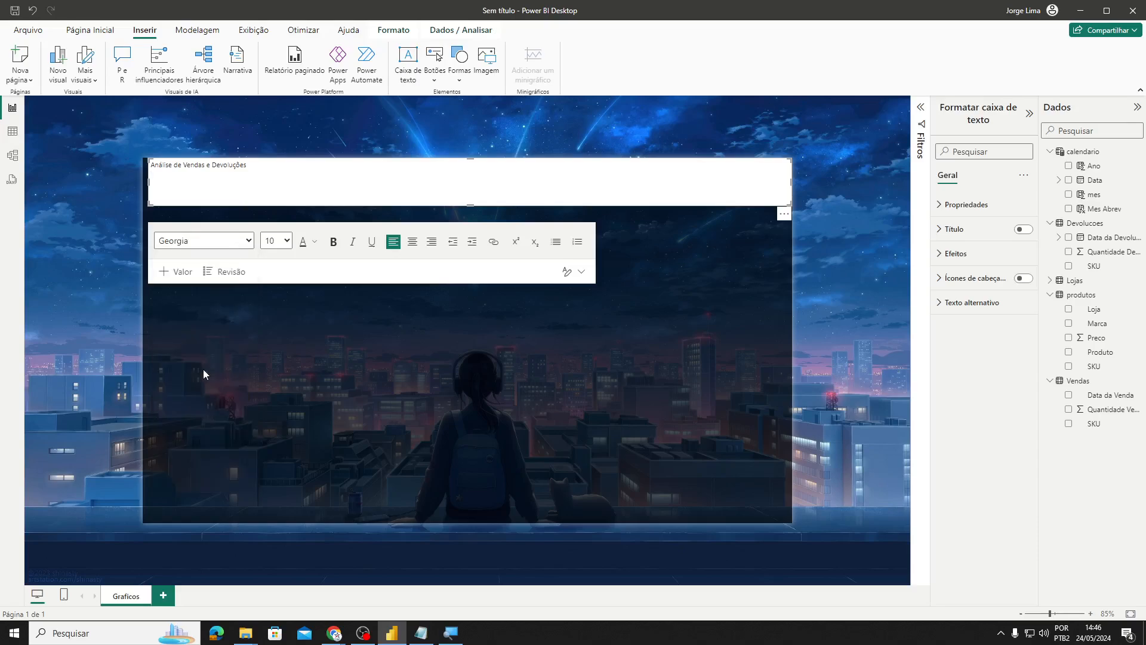
- Format the whole title text in Georgia at font size 32
{"action": "left_click_drag", "start_coordinate": [247, 166], "coordinate": [150, 165]}
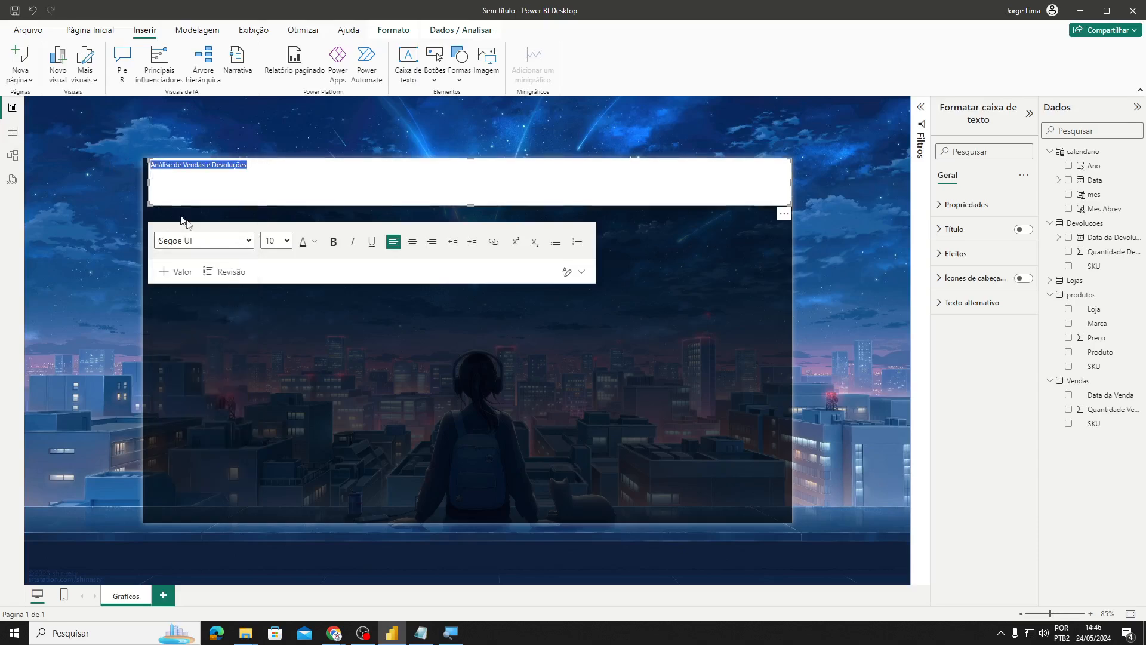
{"action": "left_click", "coordinate": [246, 242]}
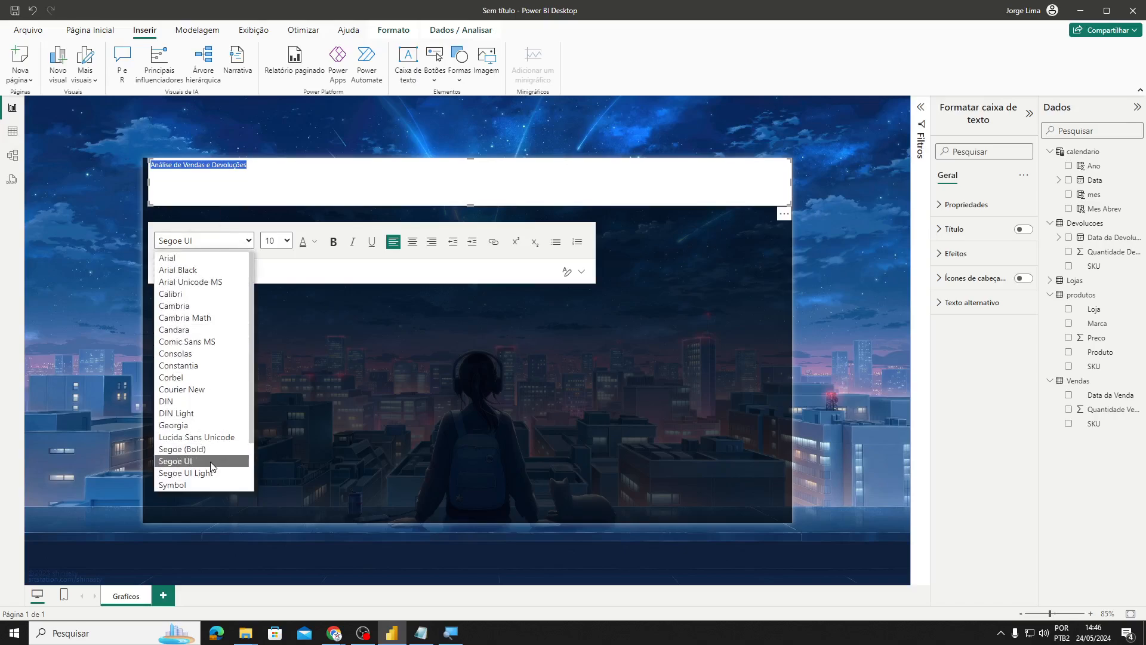
{"action": "scroll", "coordinate": [205, 394], "scroll_direction": "down", "scroll_amount": 2}
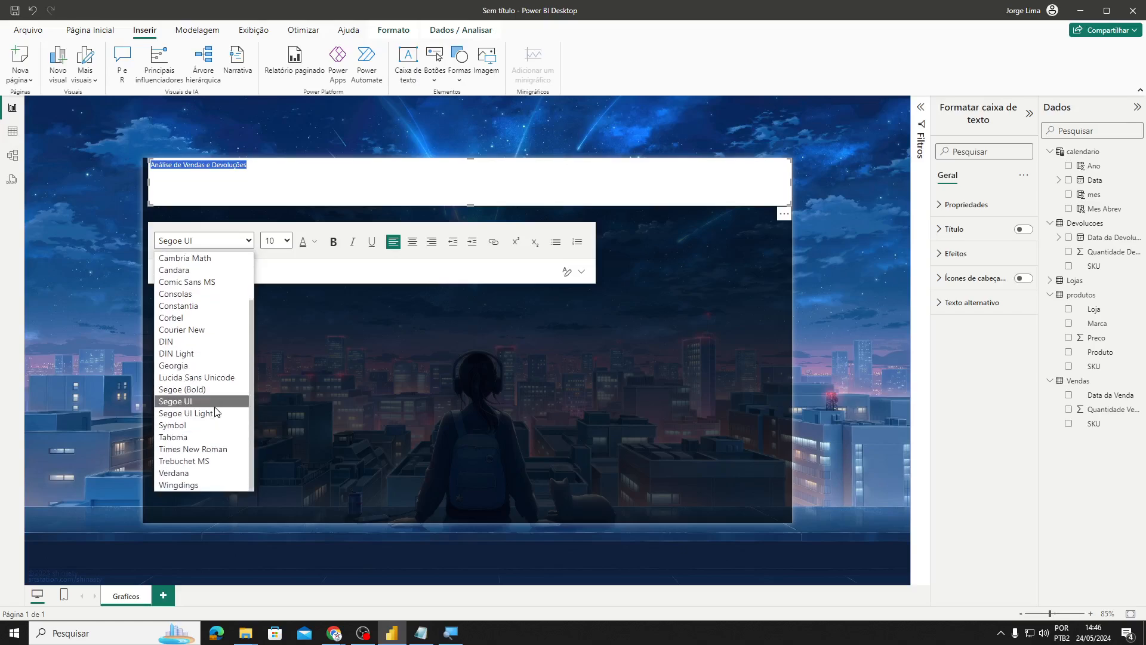
{"action": "left_click", "coordinate": [204, 366]}
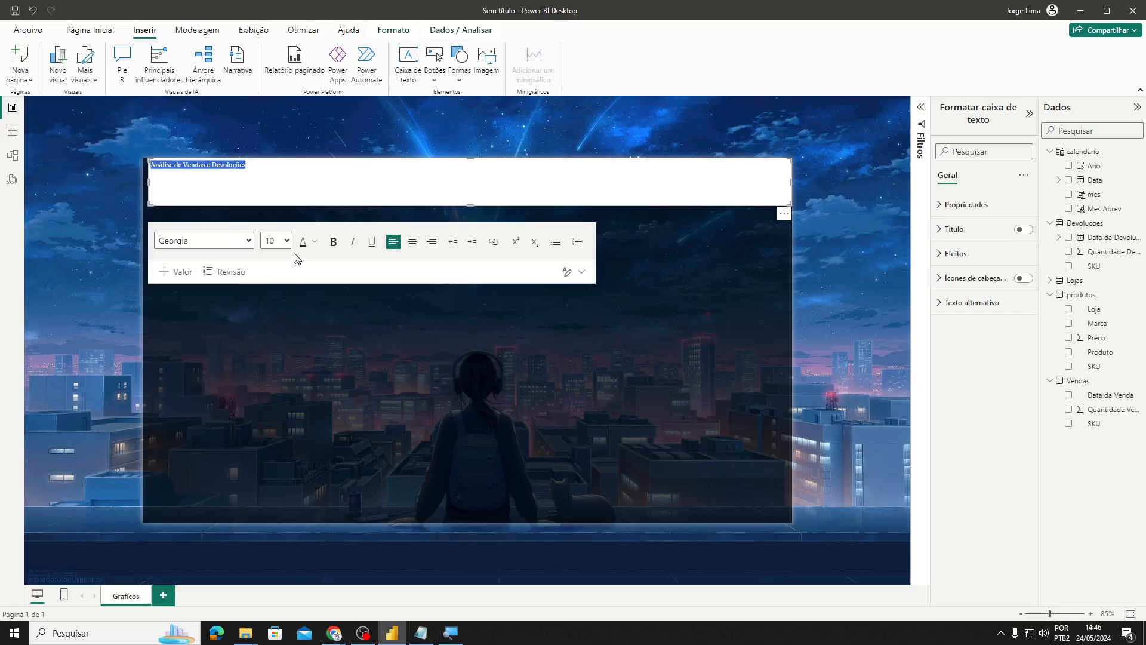
{"action": "left_click", "coordinate": [276, 241]}
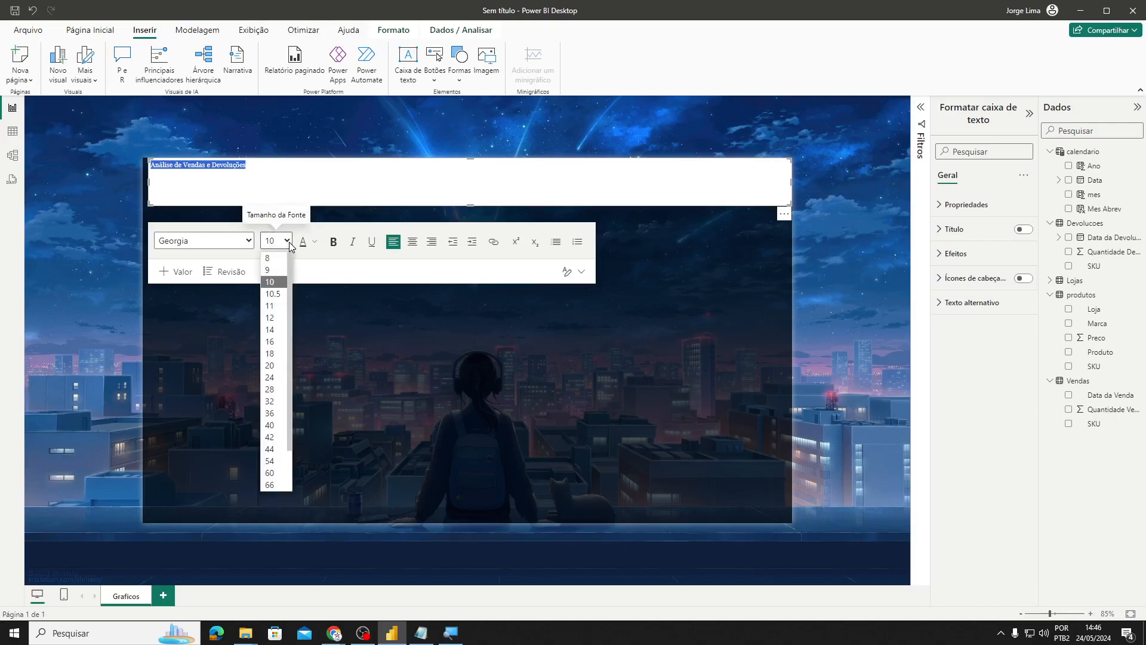
{"action": "left_click", "coordinate": [270, 402]}
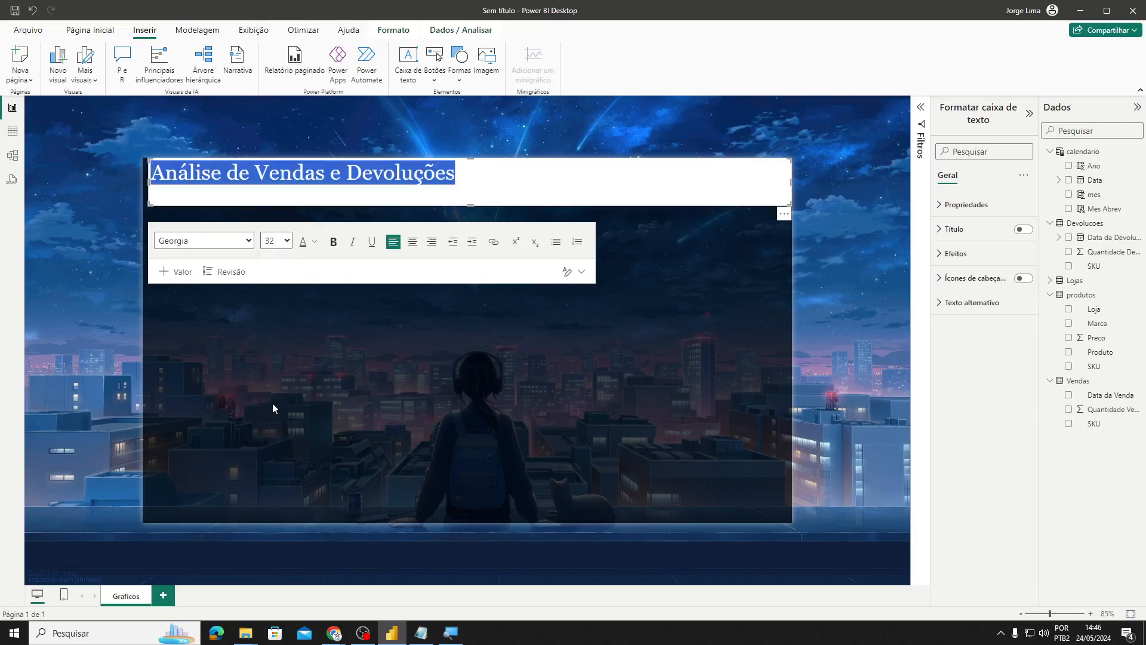
- Colour the title text golden yellow
{"action": "left_click", "coordinate": [313, 242]}
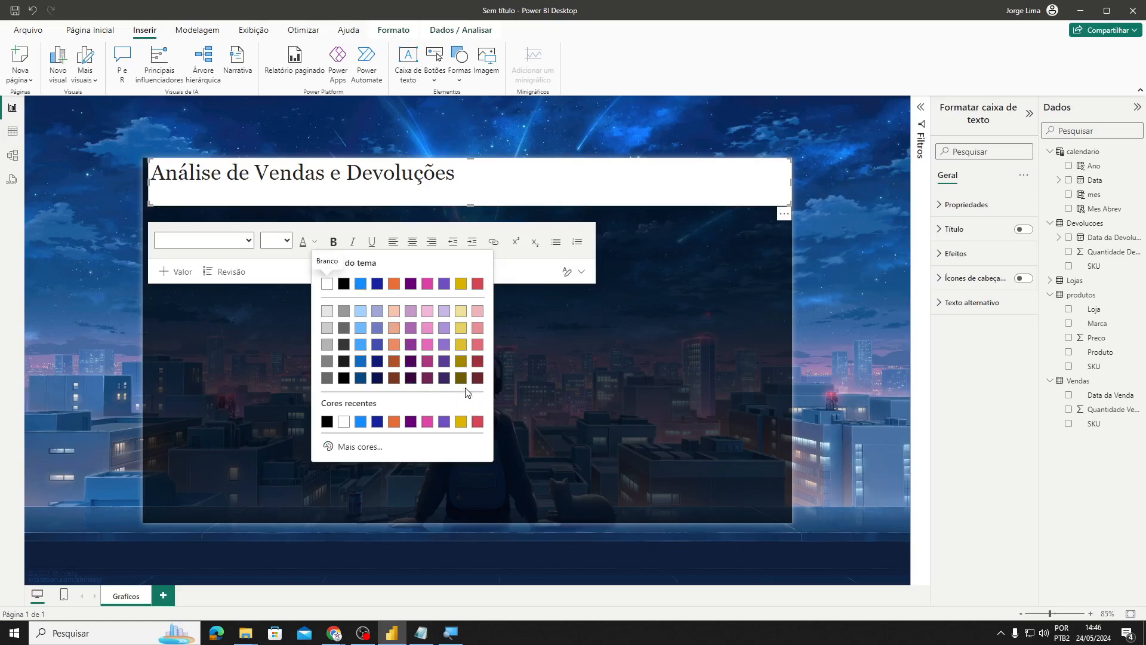
{"action": "left_click", "coordinate": [463, 420]}
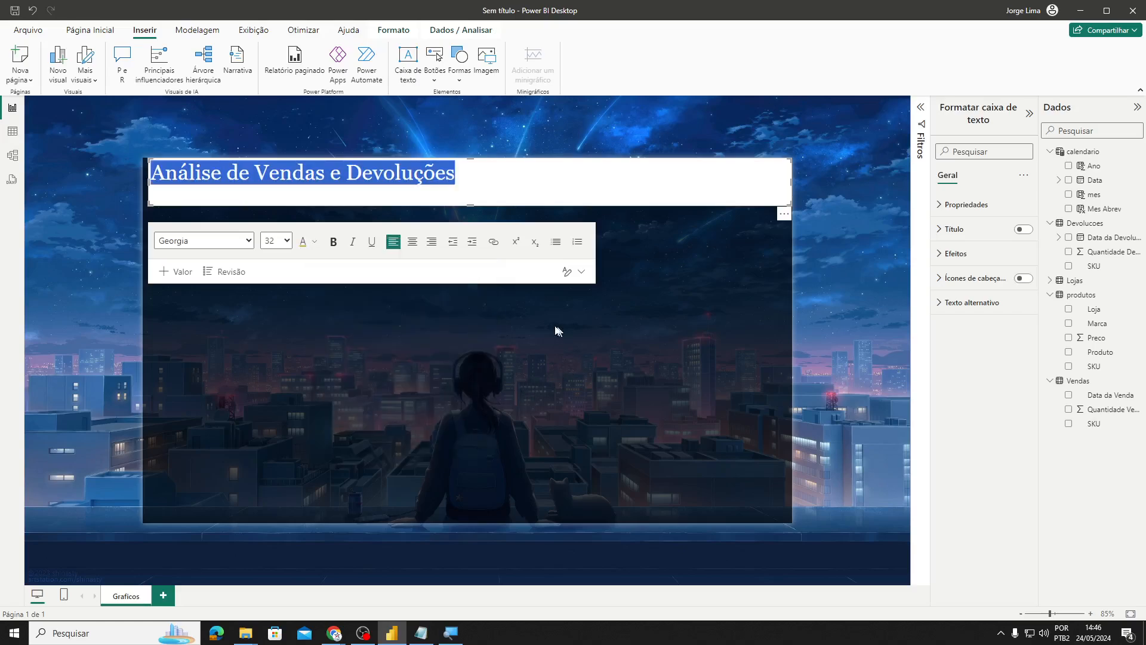
{"action": "left_click", "coordinate": [638, 199]}
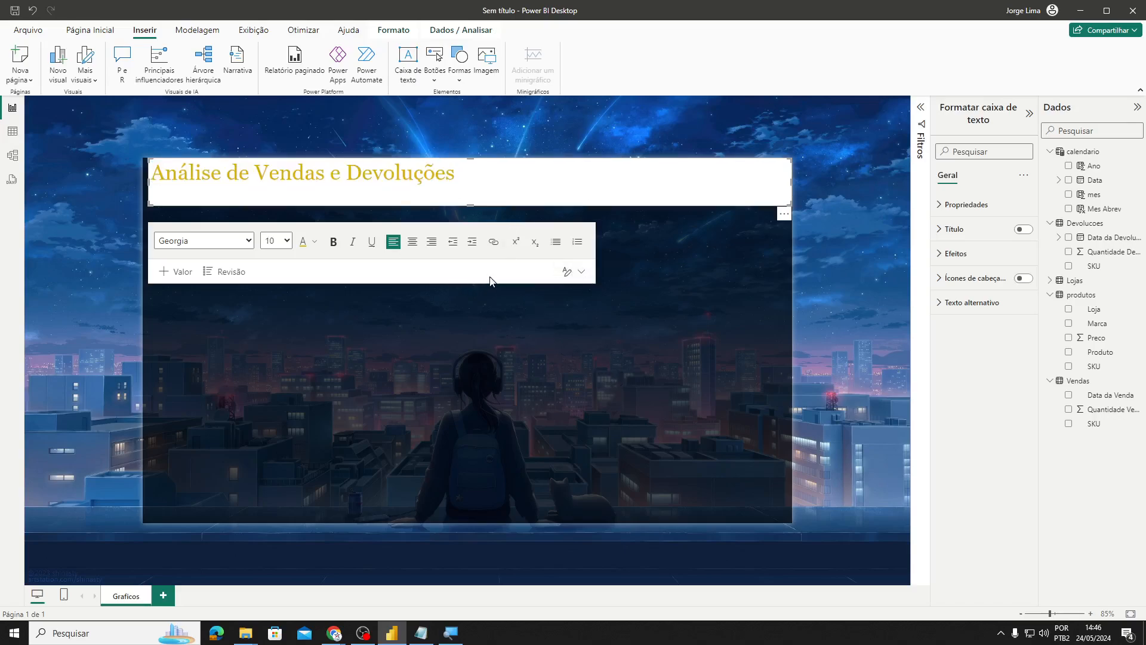
- Reduce the title text box's height to fit its text and turn off its background
{"action": "left_click_drag", "start_coordinate": [469, 203], "coordinate": [468, 194]}
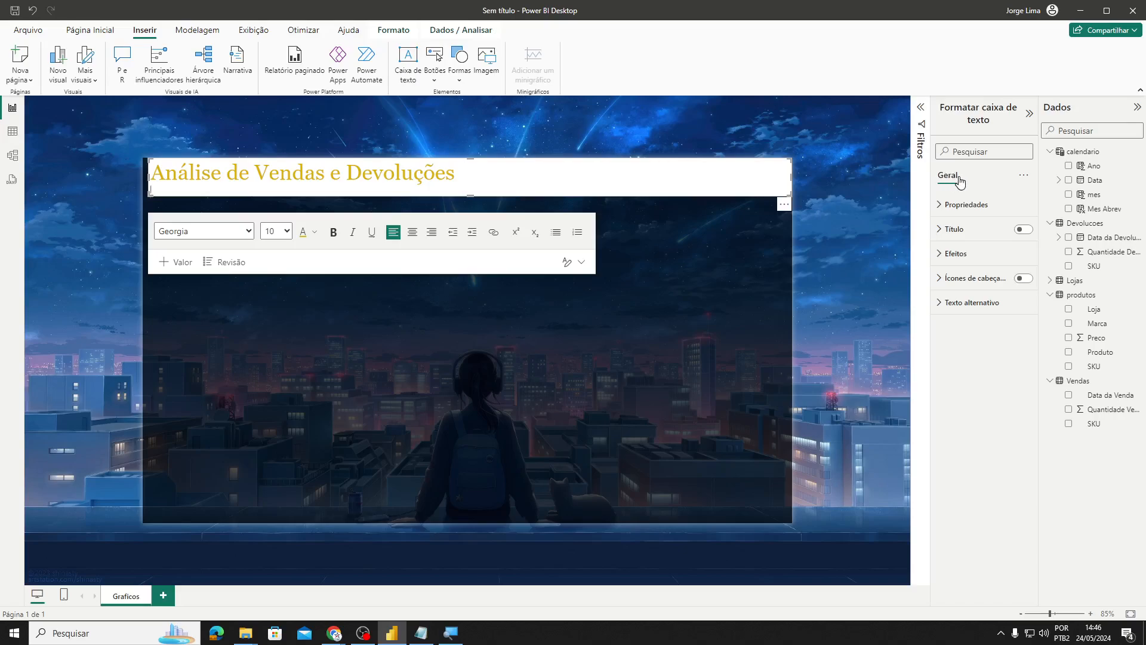
{"action": "left_click", "coordinate": [939, 257]}
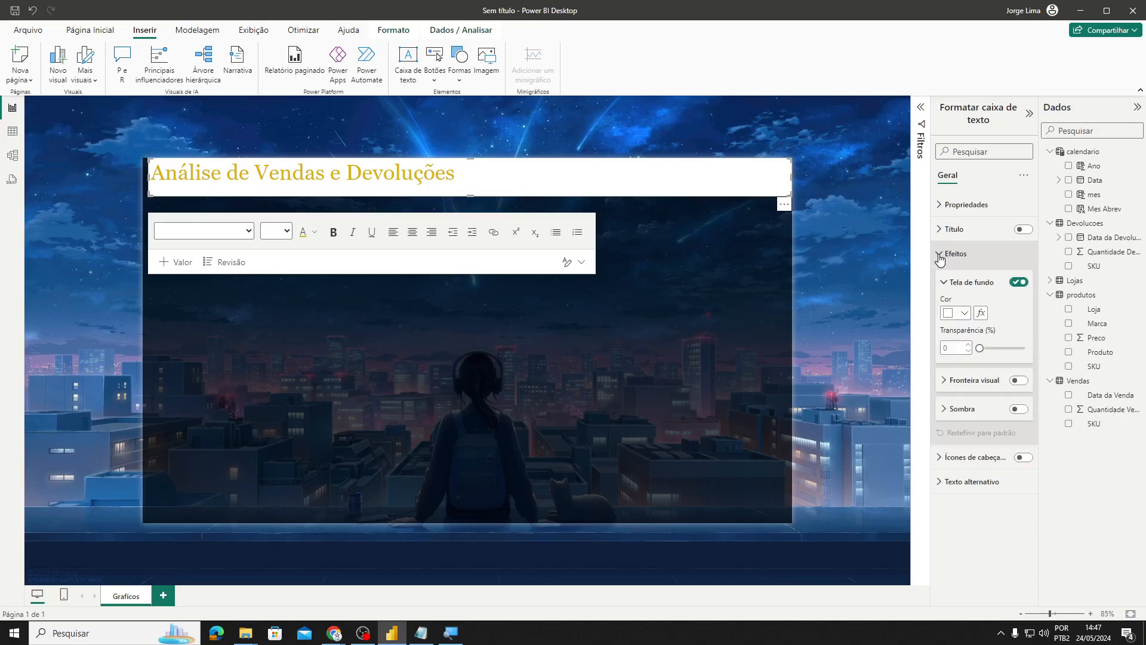
{"action": "left_click", "coordinate": [1018, 285]}
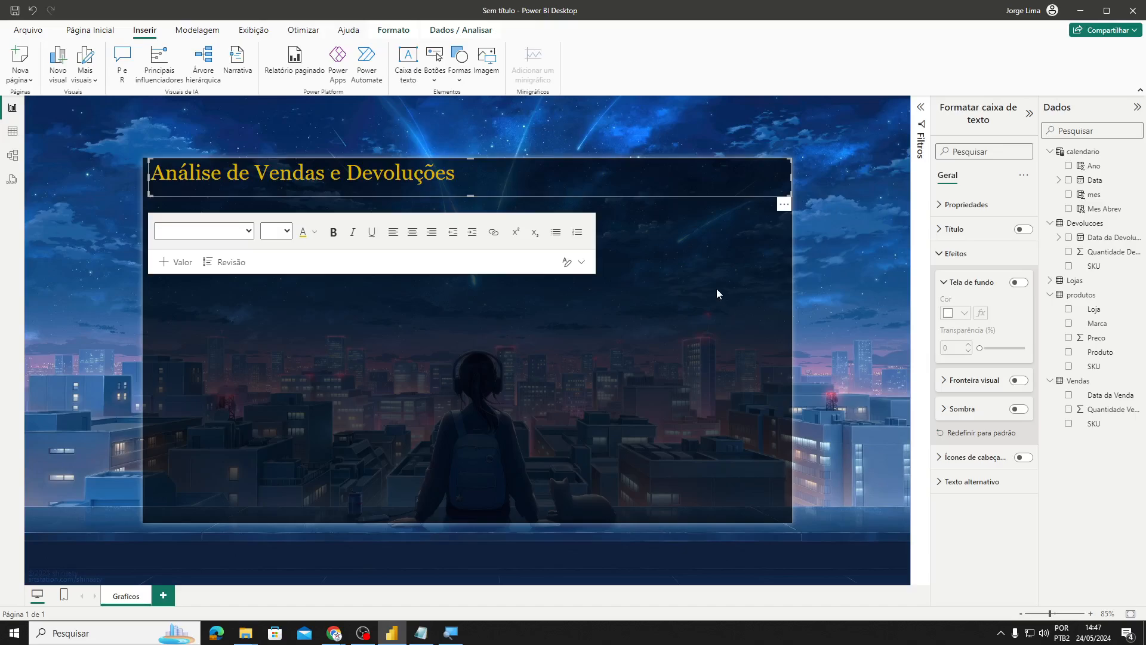
{"action": "left_click", "coordinate": [831, 282]}
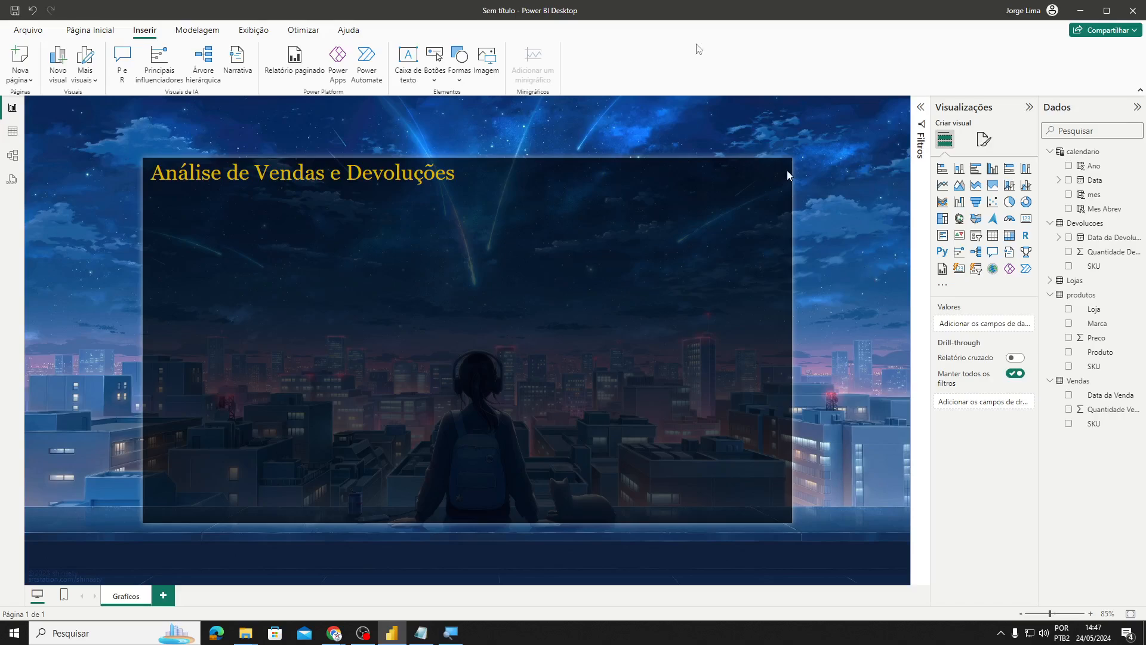
{"action": "left_click", "coordinate": [500, 195]}
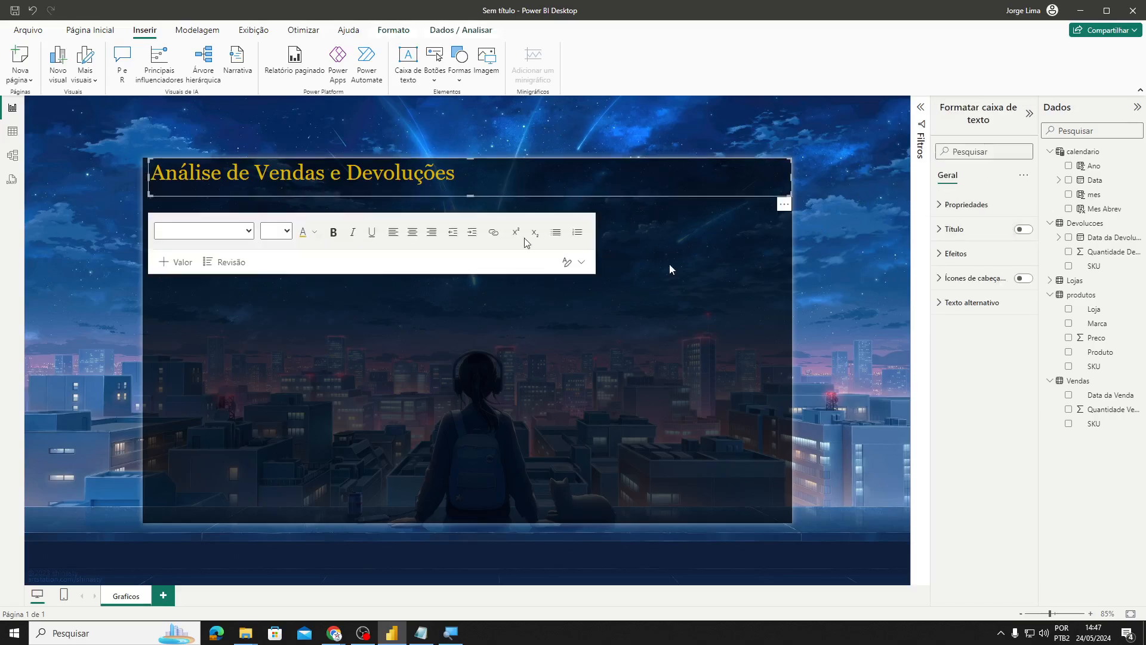
{"action": "left_click", "coordinate": [843, 292]}
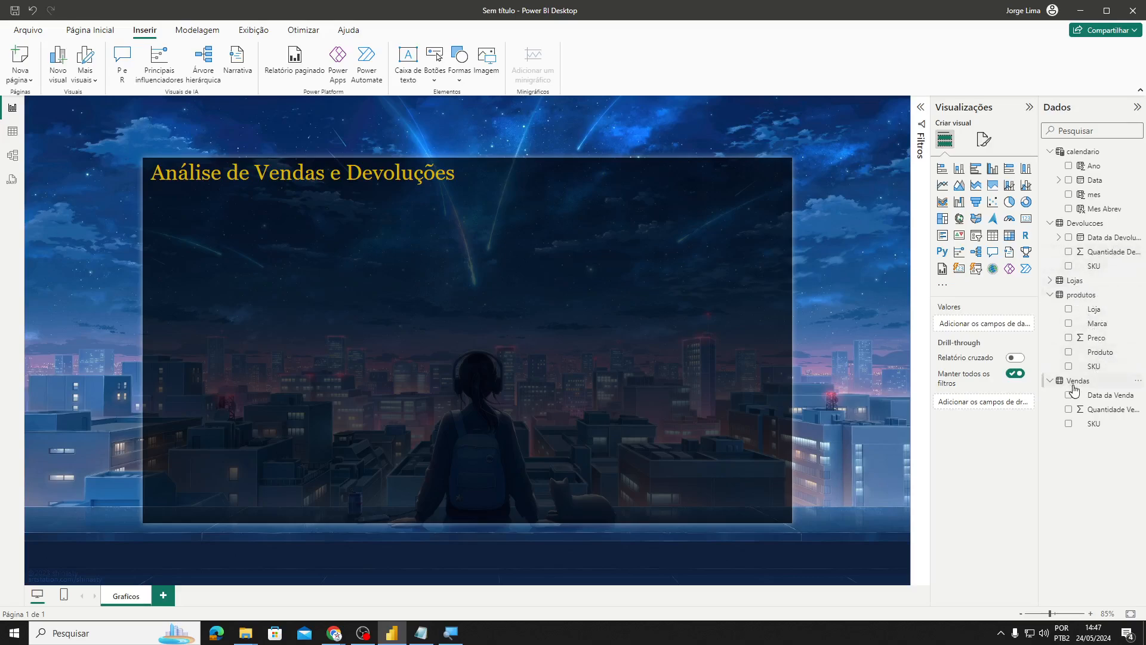
- Insert a stacked bar chart below the title, narrower than the canvas, showing Quantidade Vendida from Vendas by Produto
{"action": "left_click", "coordinate": [943, 173]}
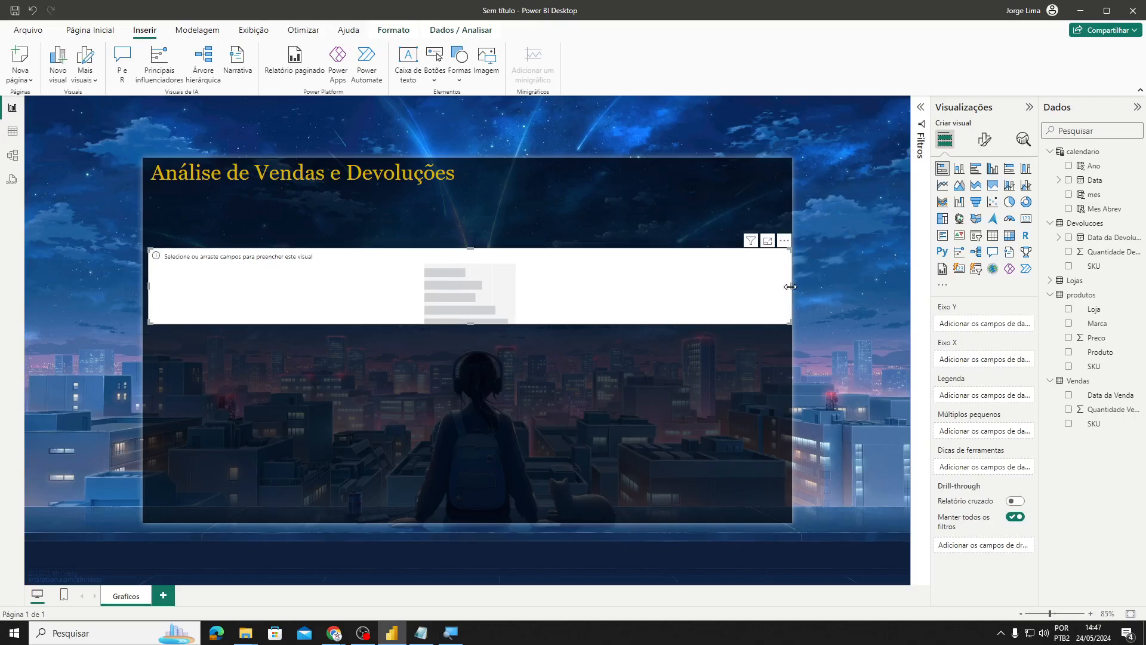
{"action": "left_click_drag", "start_coordinate": [793, 289], "coordinate": [534, 307]}
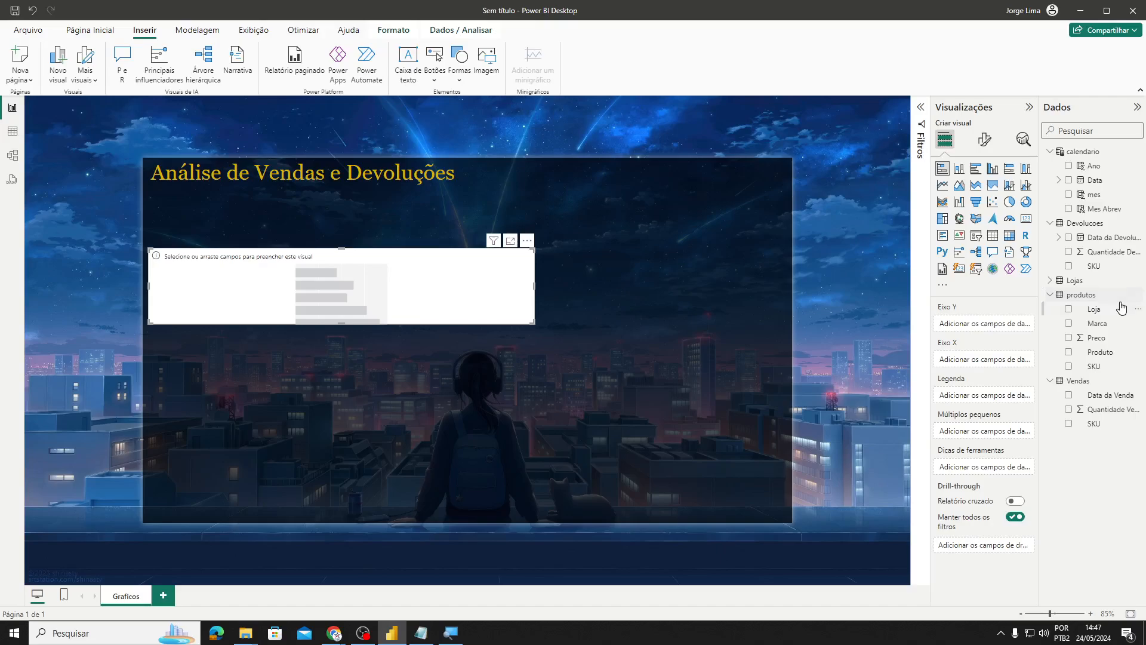
{"action": "left_click", "coordinate": [1069, 409]}
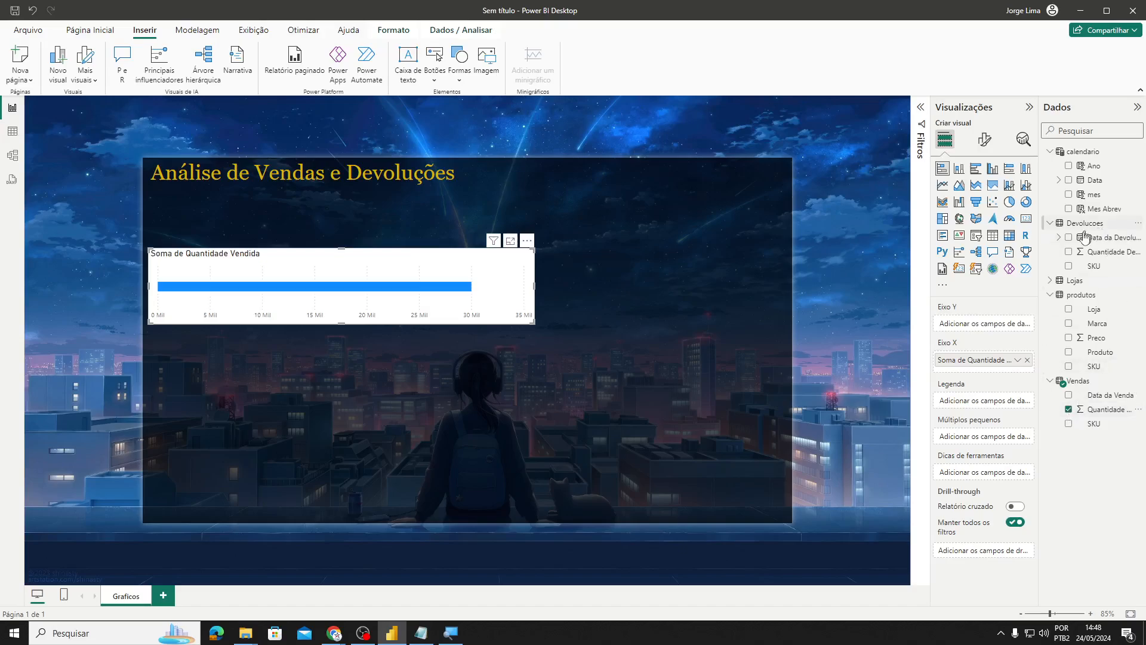
{"action": "left_click", "coordinate": [1069, 352]}
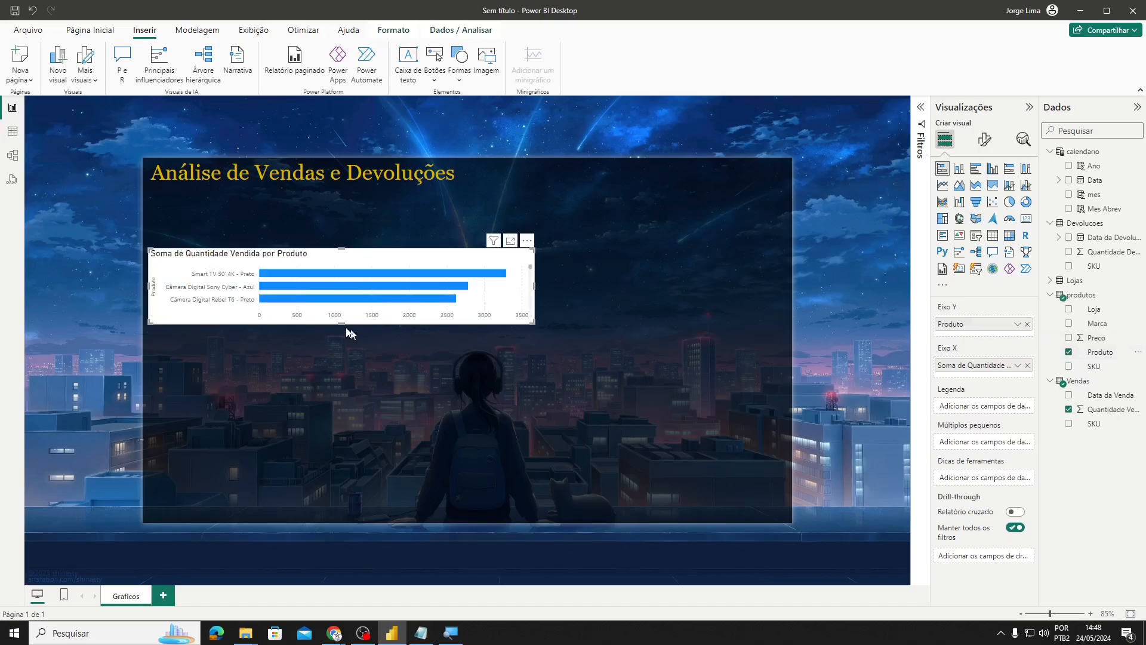
- Resize the bar chart to about half the canvas width, extending from just below the title to near the canvas's lower edge
{"action": "left_click_drag", "start_coordinate": [343, 324], "coordinate": [342, 504]}
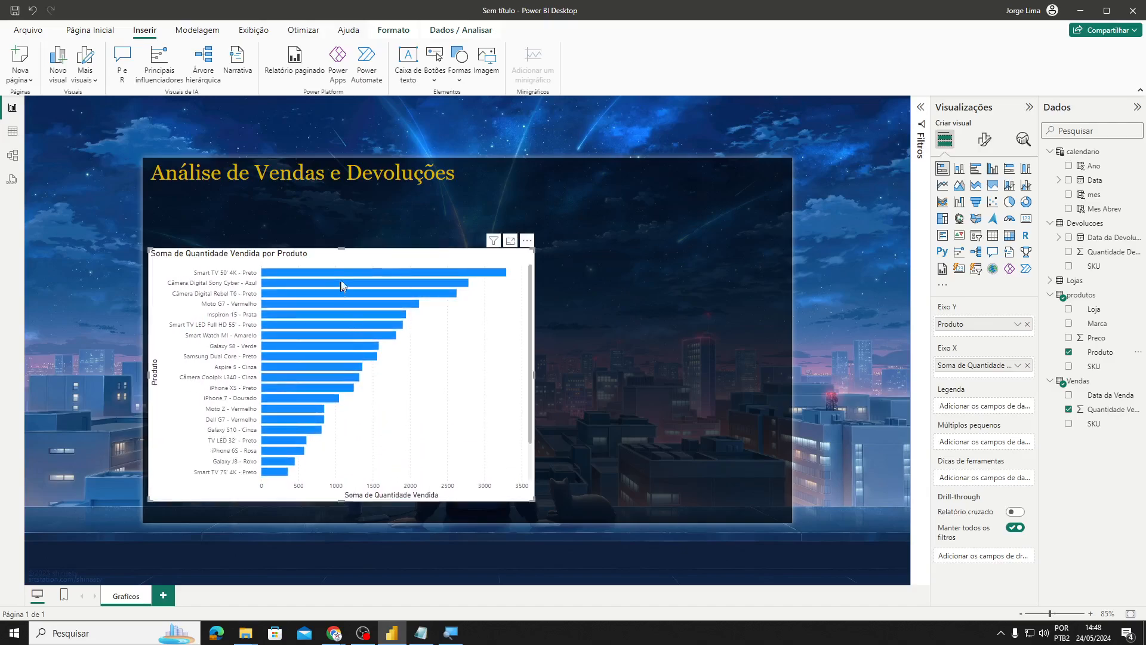
{"action": "left_click_drag", "start_coordinate": [342, 249], "coordinate": [343, 210]}
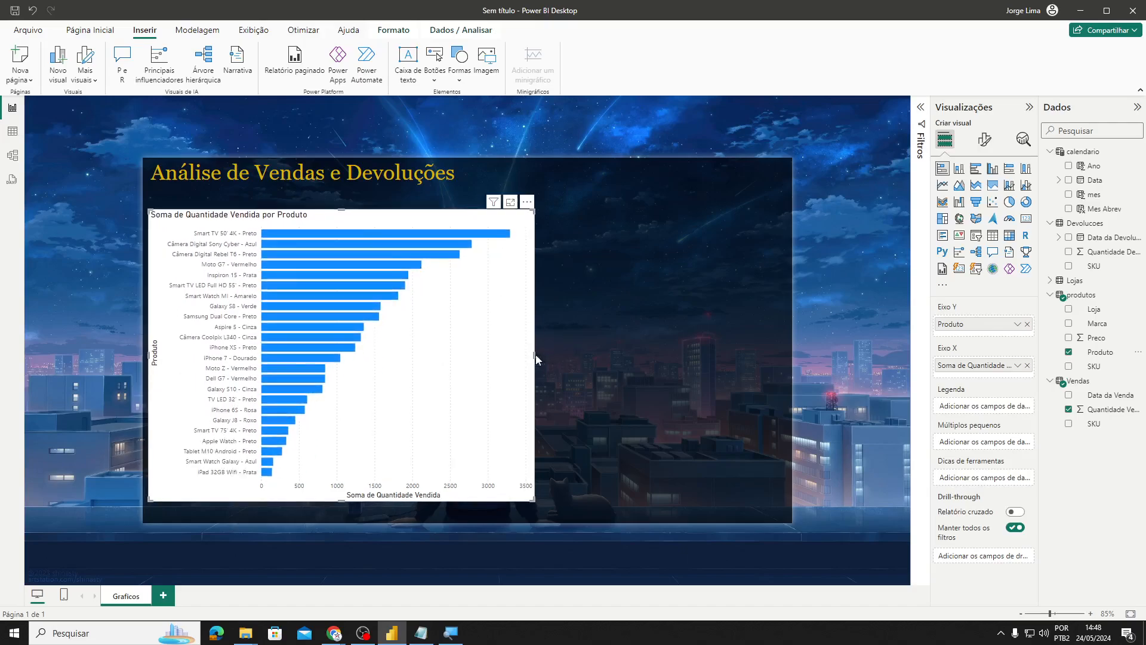
{"action": "left_click_drag", "start_coordinate": [534, 354], "coordinate": [590, 355]}
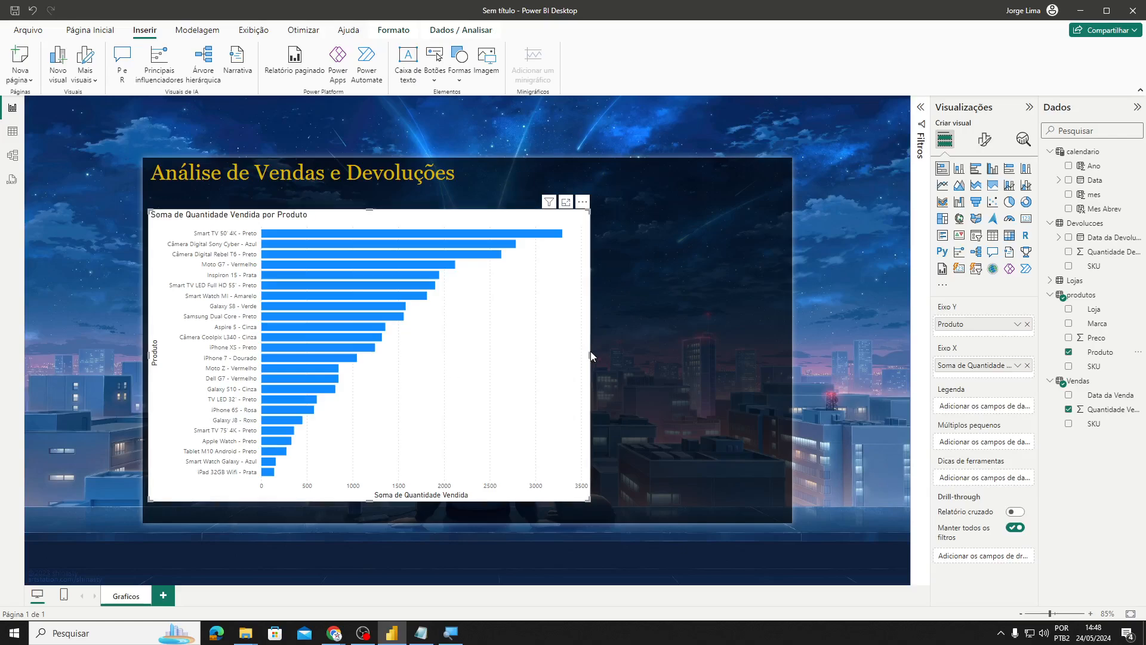
{"action": "left_click_drag", "start_coordinate": [591, 357], "coordinate": [467, 342]}
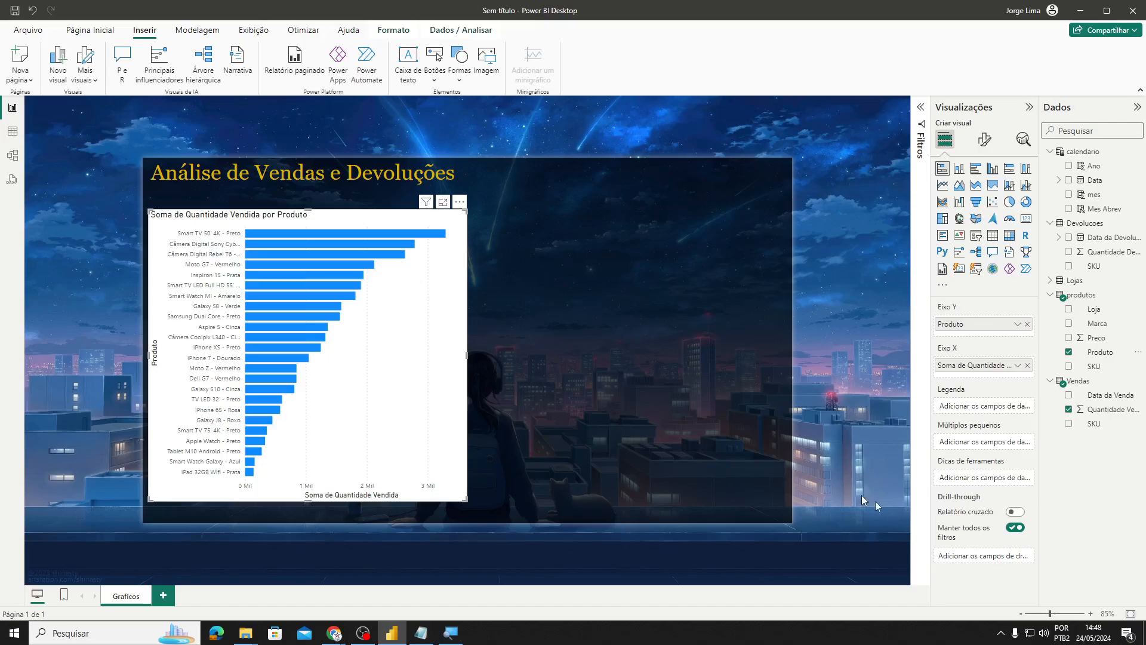
- Turn off the Y-axis title of the bar chart
{"action": "left_click", "coordinate": [1091, 614]}
{"action": "left_click", "coordinate": [1091, 614]}
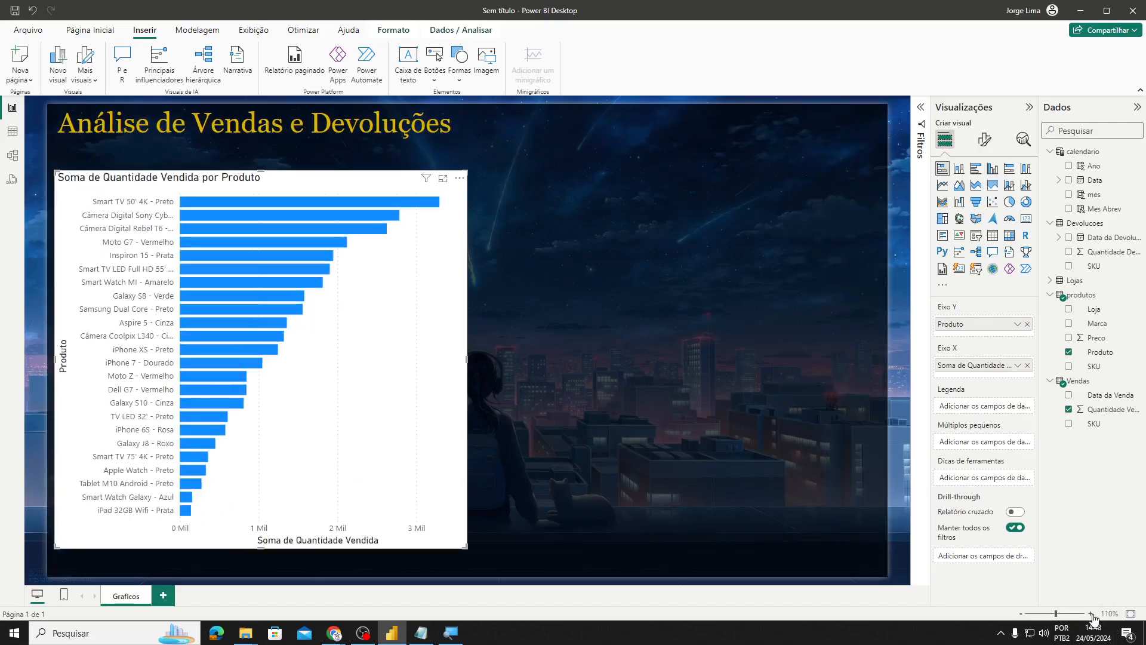
{"action": "left_click", "coordinate": [1091, 614]}
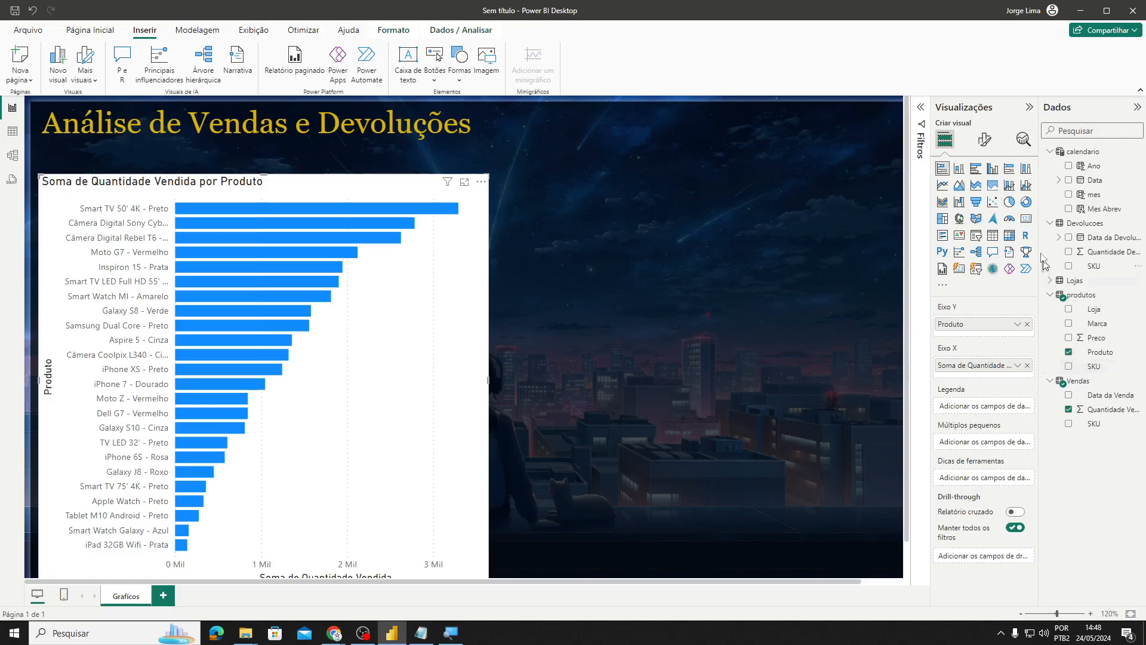
{"action": "left_click", "coordinate": [987, 142]}
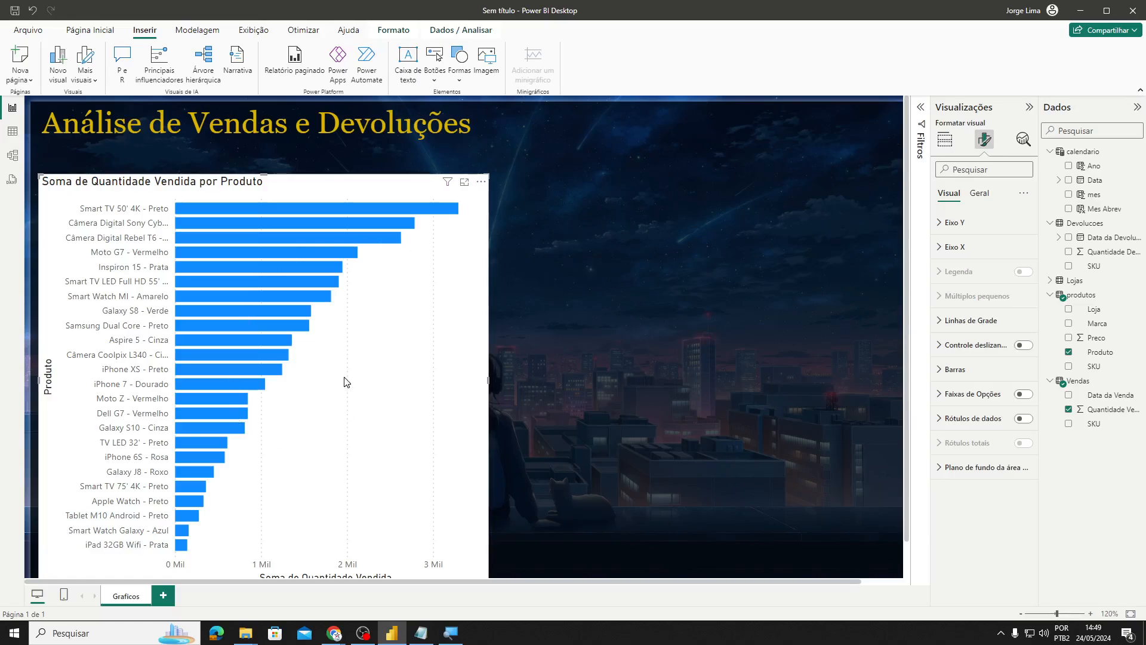
{"action": "left_click", "coordinate": [981, 197]}
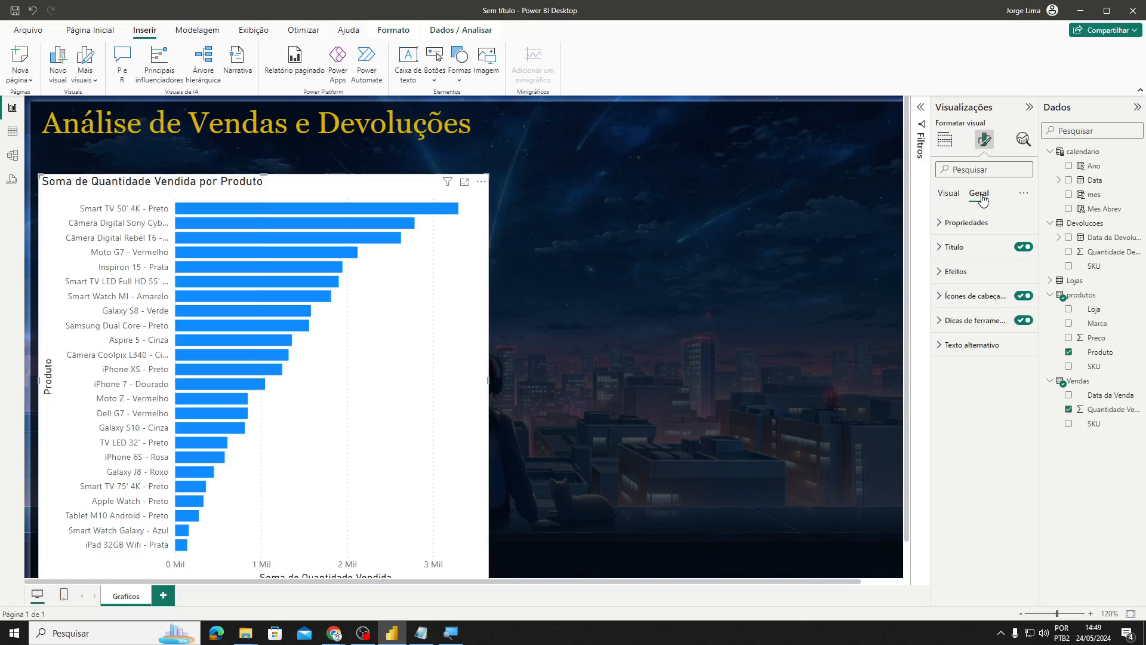
{"action": "left_click", "coordinate": [948, 194]}
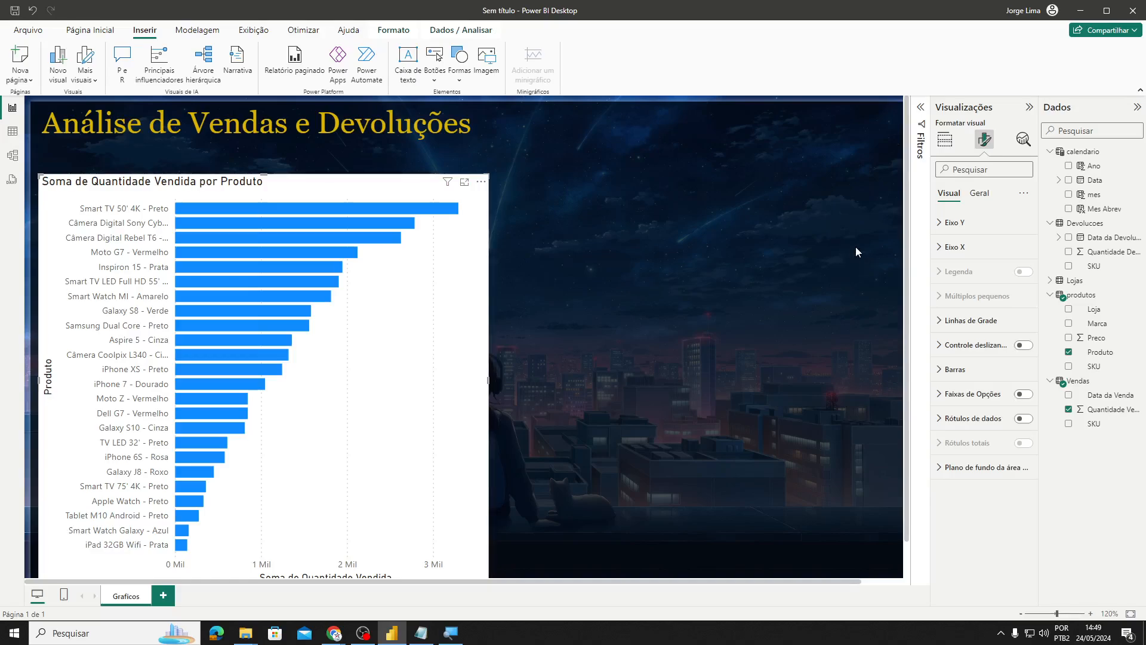
{"action": "left_click", "coordinate": [942, 225]}
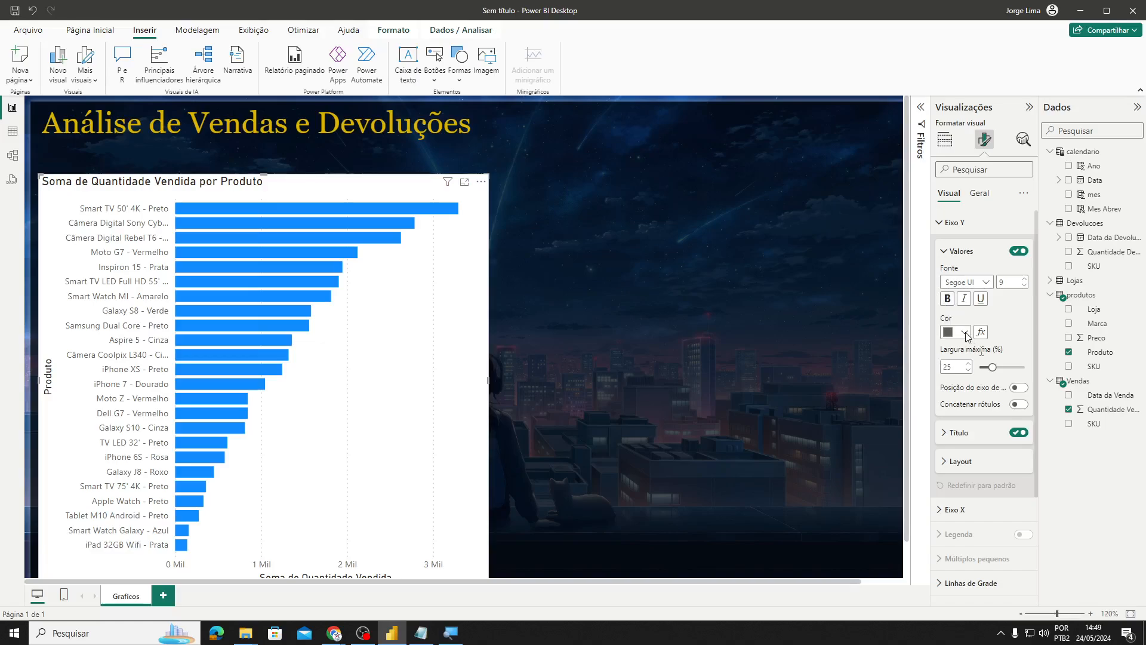
{"action": "left_click", "coordinate": [1019, 434]}
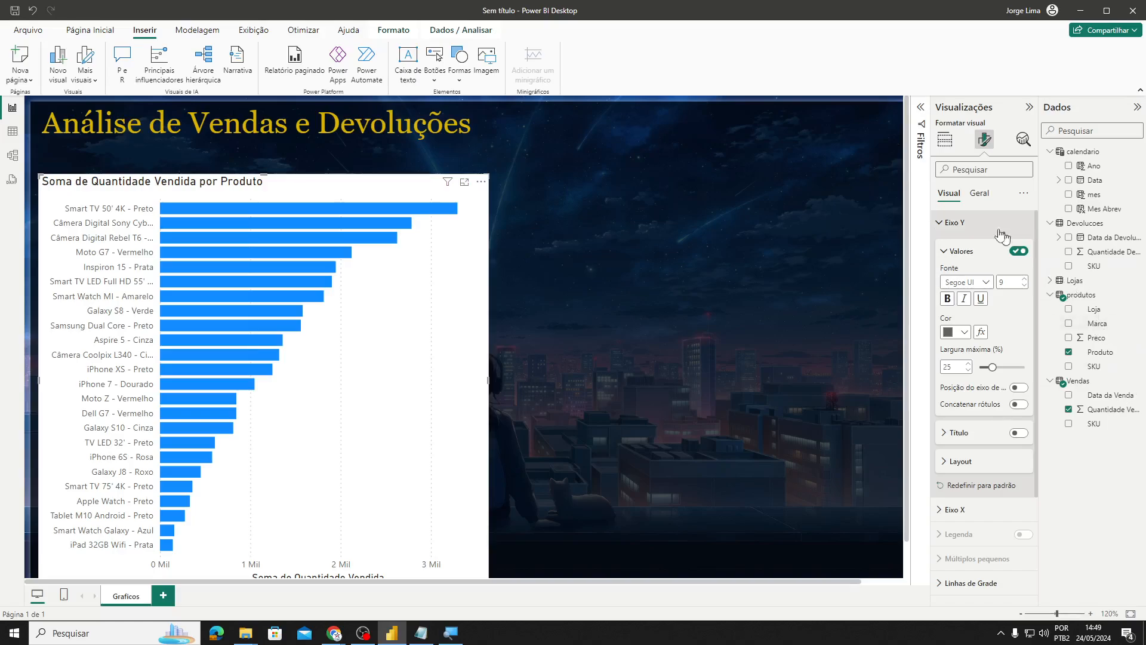
{"action": "left_click", "coordinate": [939, 226]}
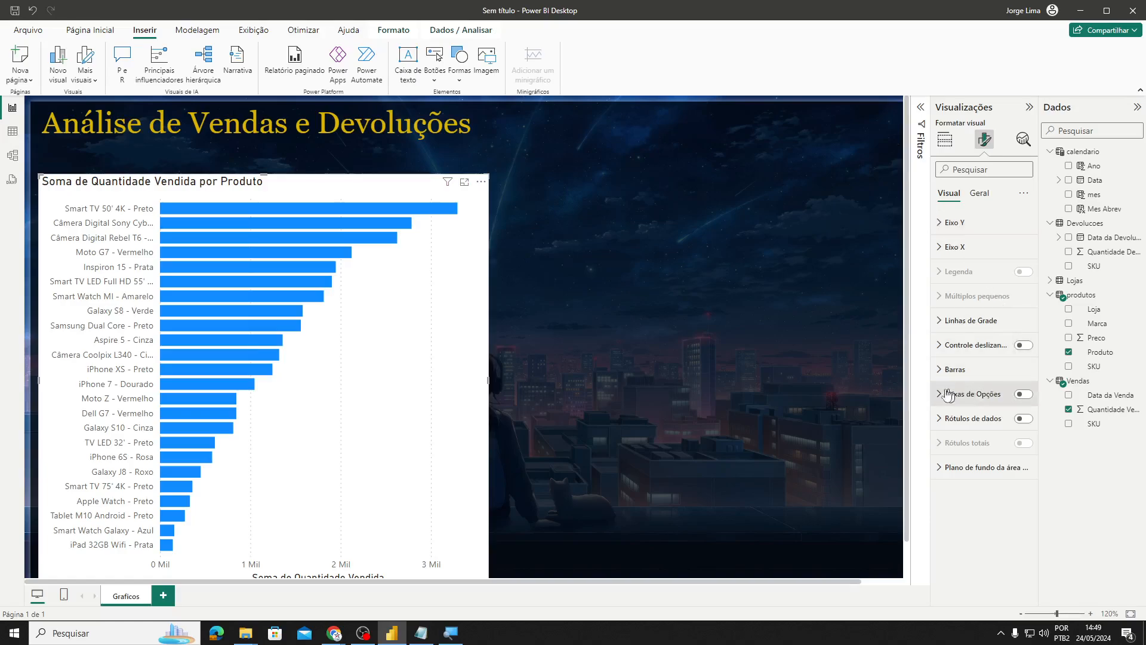
- Turn off both the values and the title of the bar chart's X axis
{"action": "scroll", "coordinate": [907, 356], "scroll_direction": "down", "scroll_amount": 1}
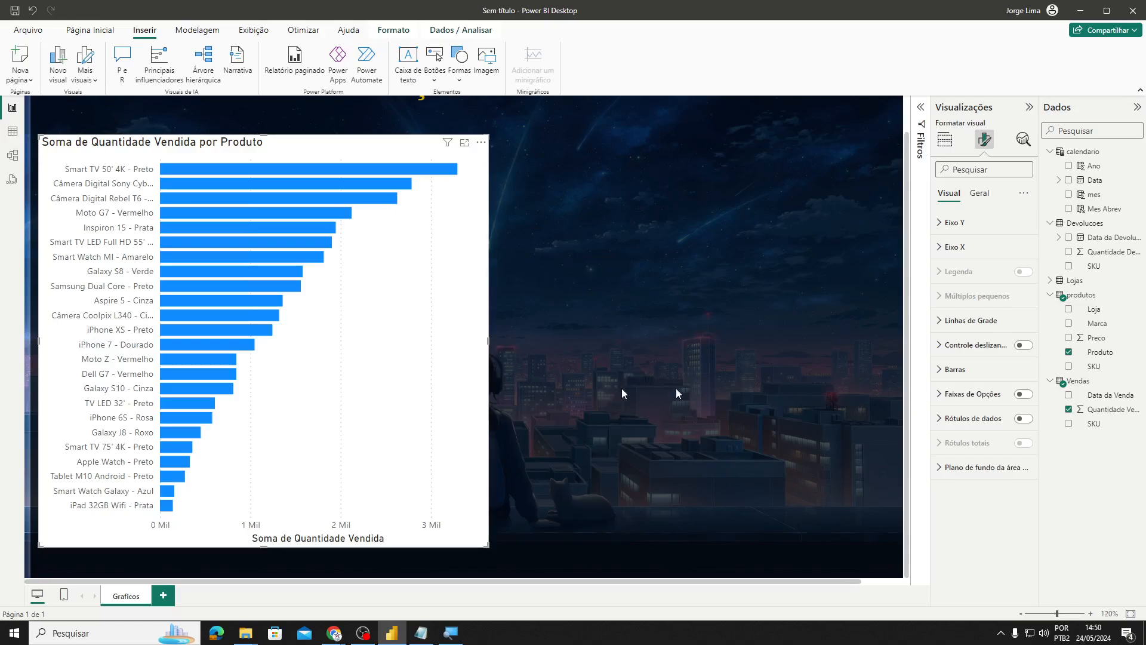
{"action": "left_click", "coordinate": [942, 249]}
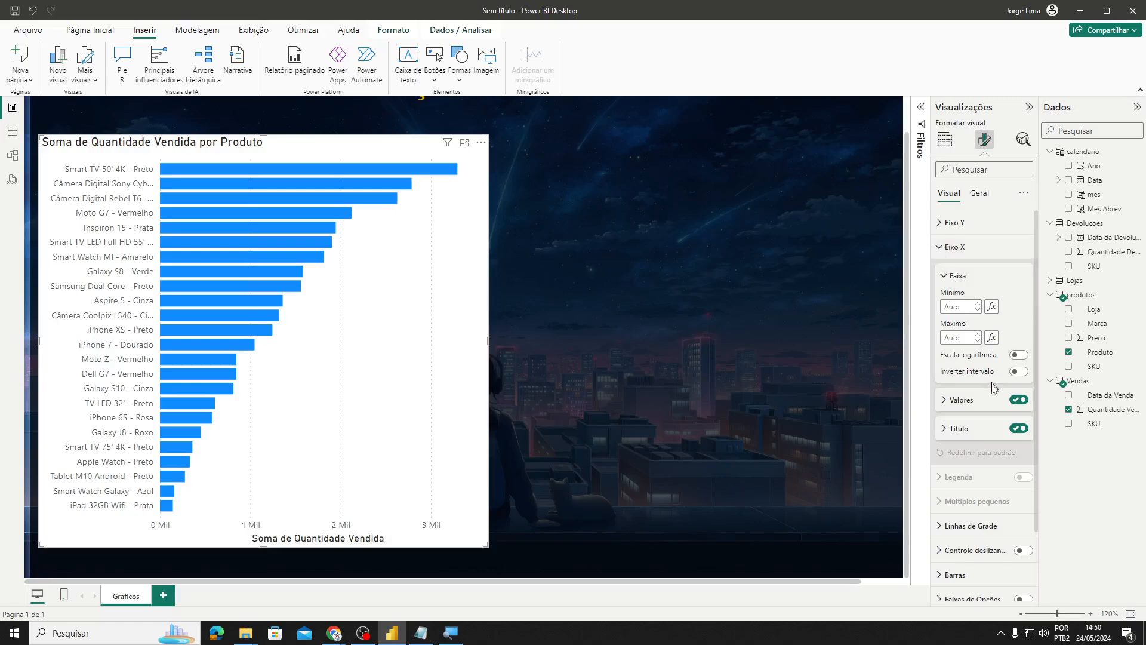
{"action": "left_click", "coordinate": [1017, 401]}
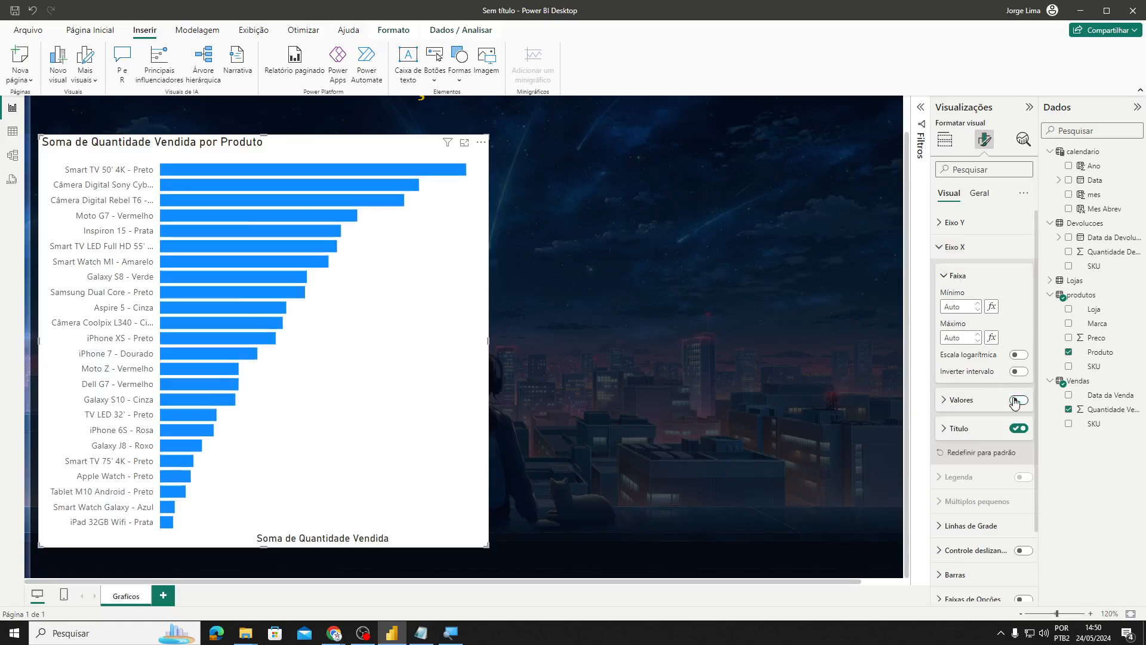
{"action": "left_click", "coordinate": [1016, 430]}
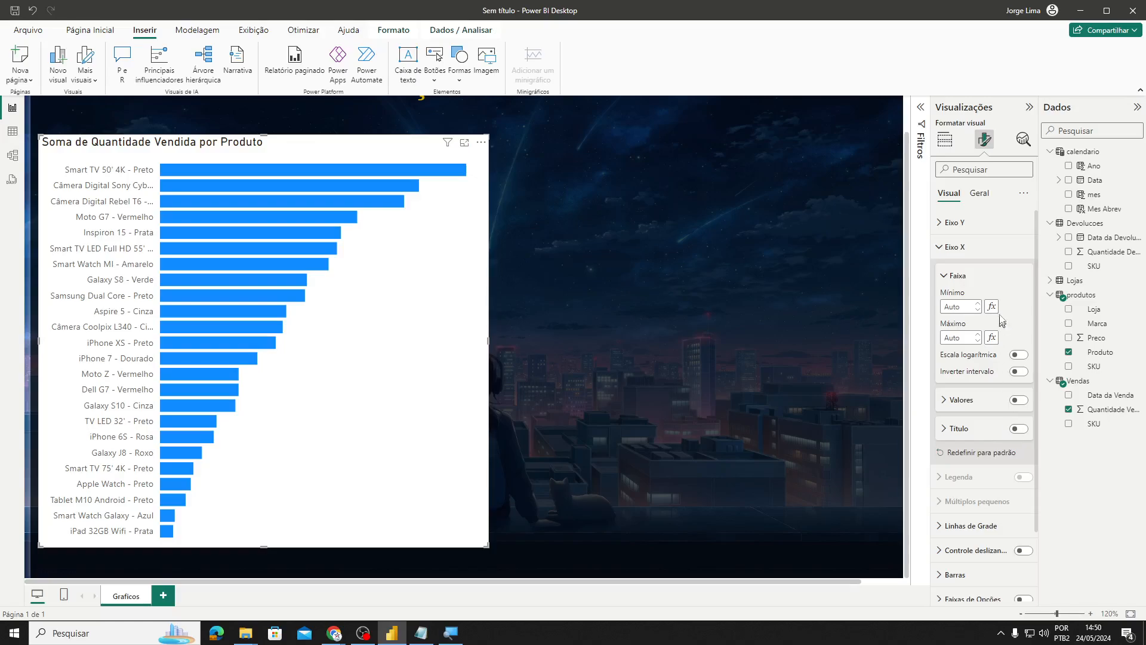
{"action": "left_click", "coordinate": [939, 249]}
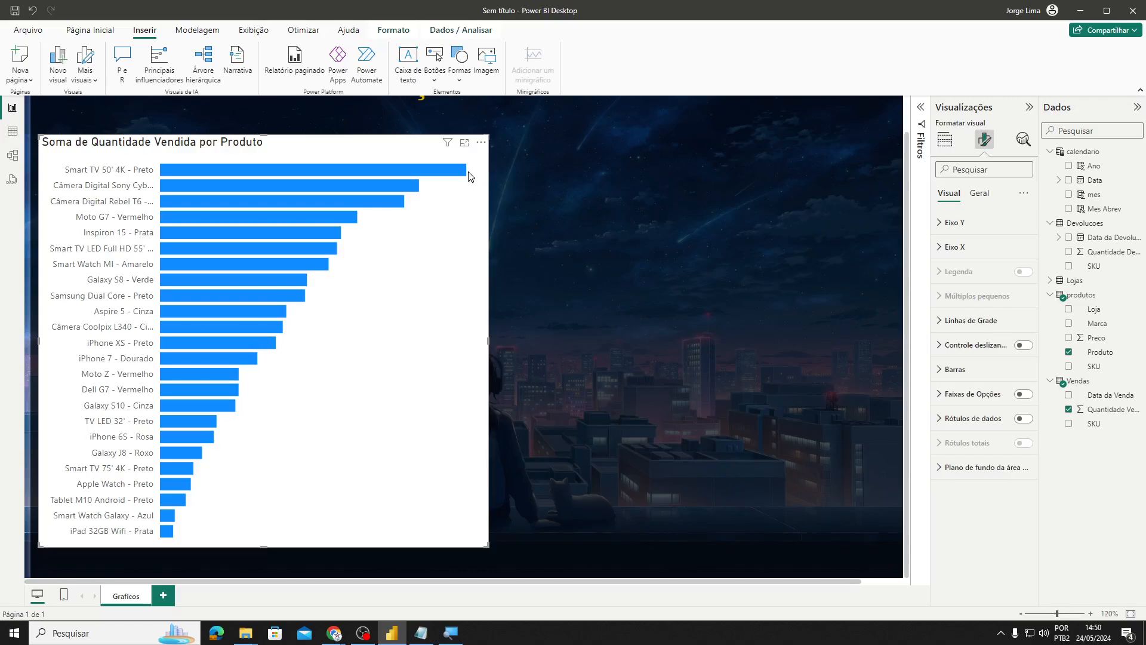
- Turn on the bar chart's data labels and set their position to Interior central
{"action": "mouse_move", "coordinate": [327, 247]}
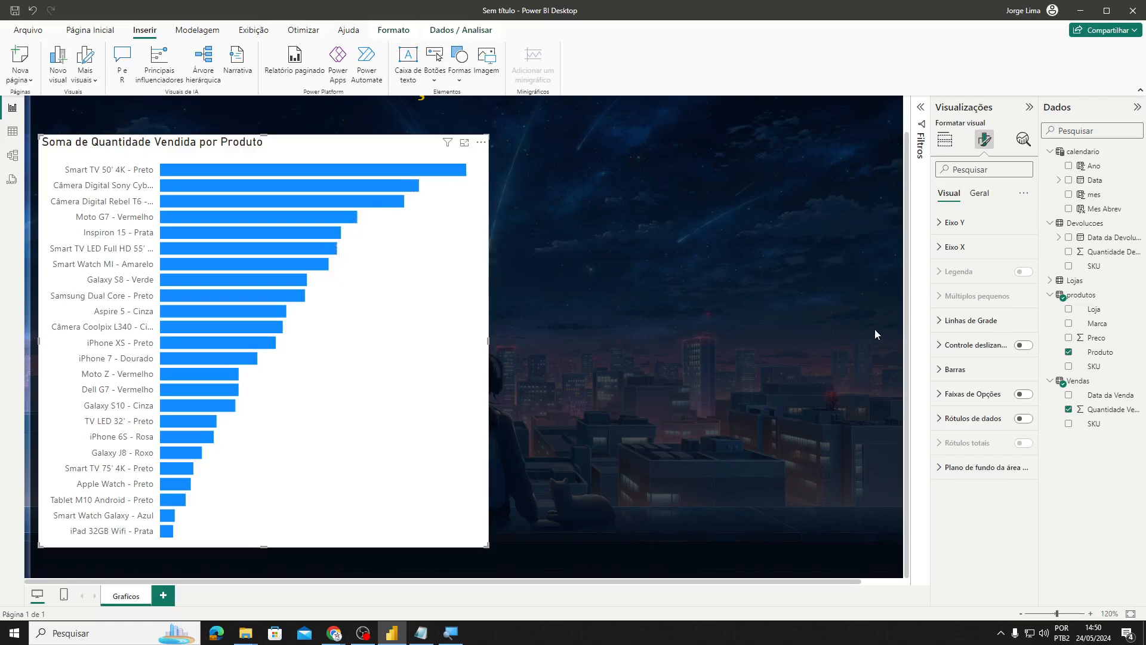
{"action": "left_click", "coordinate": [1025, 419]}
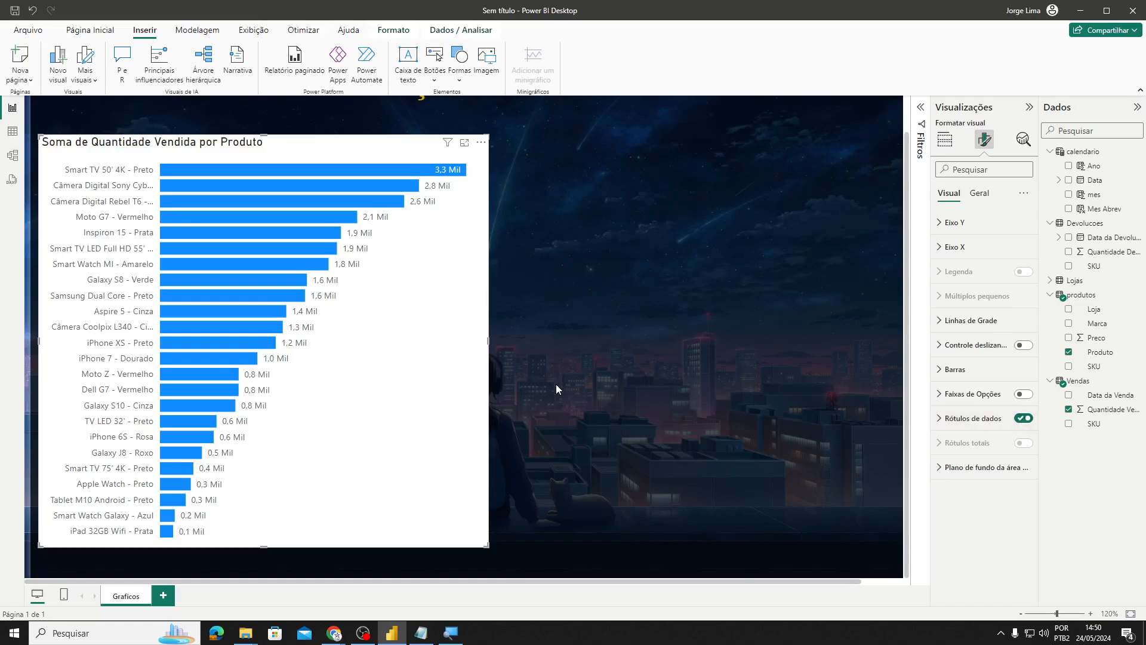
{"action": "left_click", "coordinate": [1091, 614]}
{"action": "left_click", "coordinate": [1091, 613]}
{"action": "left_click", "coordinate": [1090, 614]}
{"action": "left_click", "coordinate": [1091, 614]}
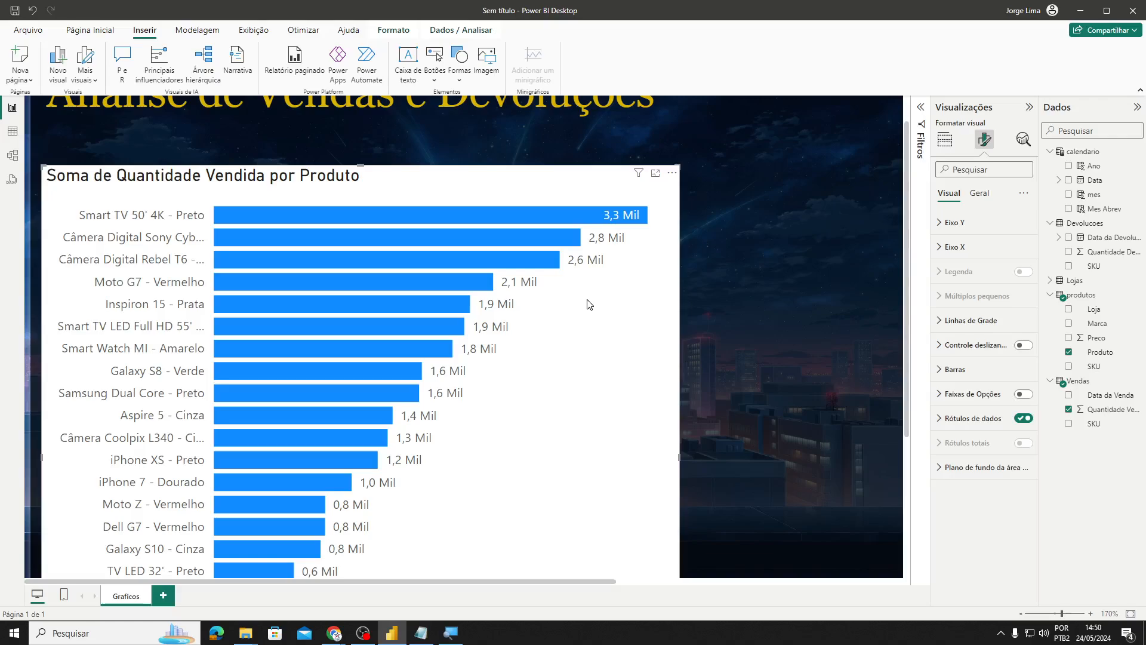
{"action": "left_click", "coordinate": [941, 422]}
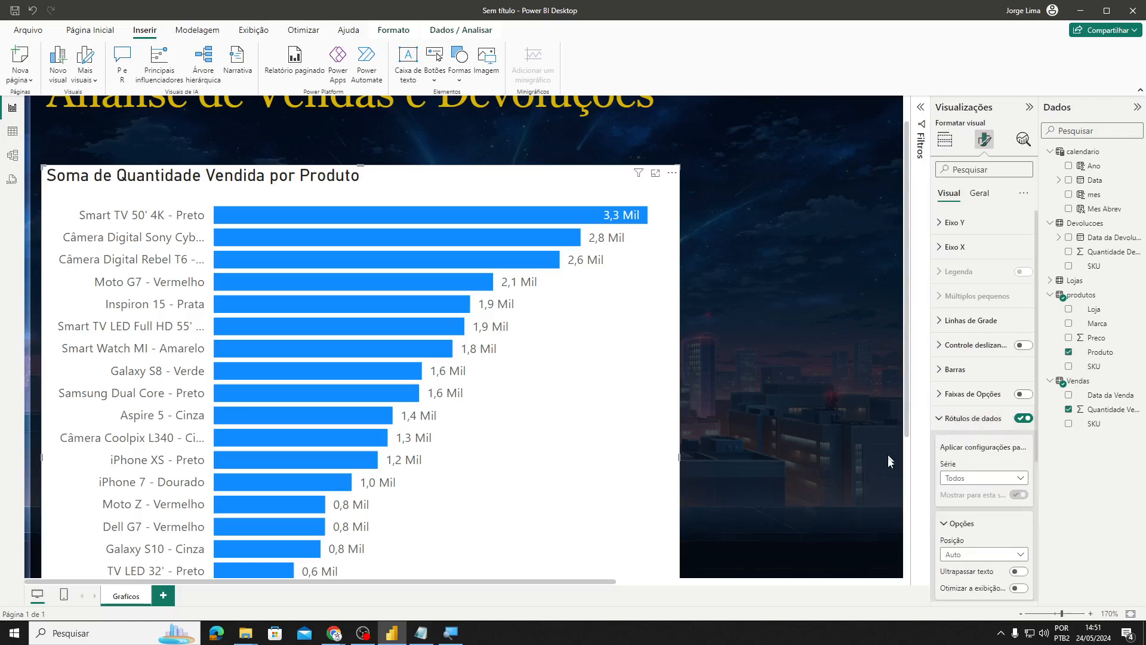
{"action": "scroll", "coordinate": [989, 504], "scroll_direction": "down", "scroll_amount": 3}
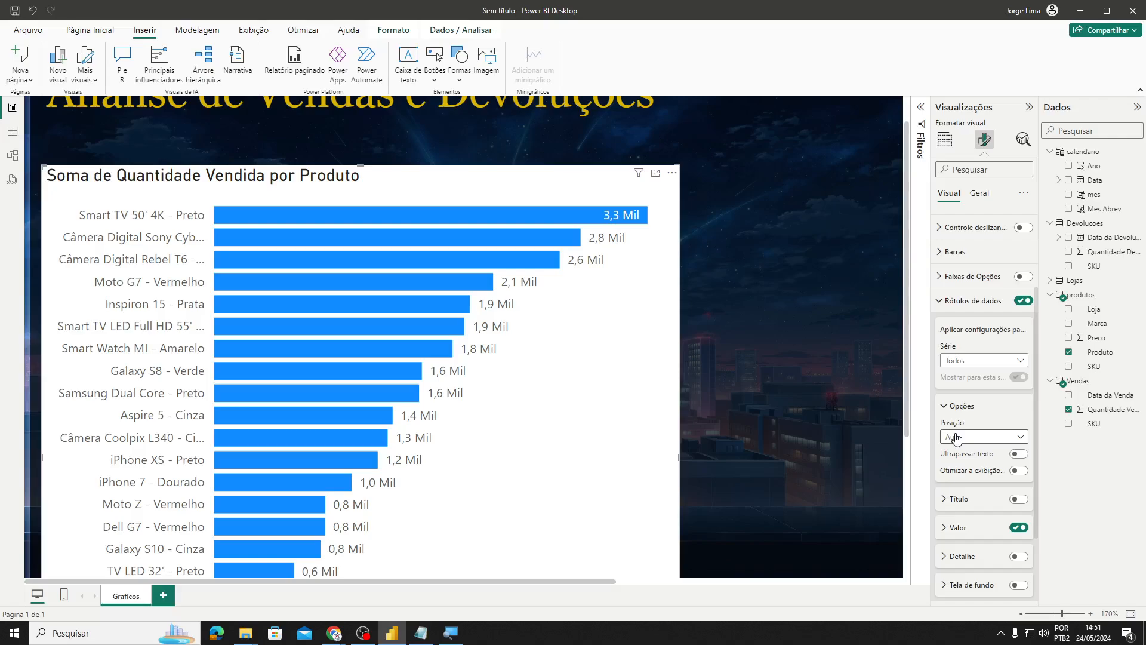
{"action": "left_click", "coordinate": [1024, 441]}
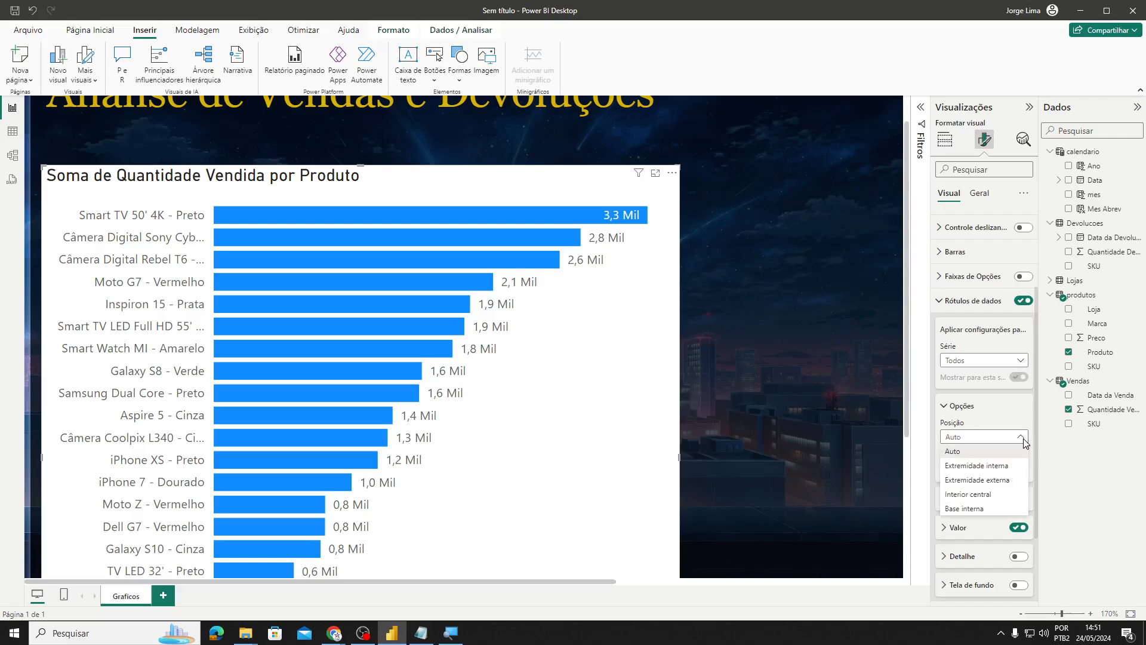
{"action": "left_click", "coordinate": [983, 495]}
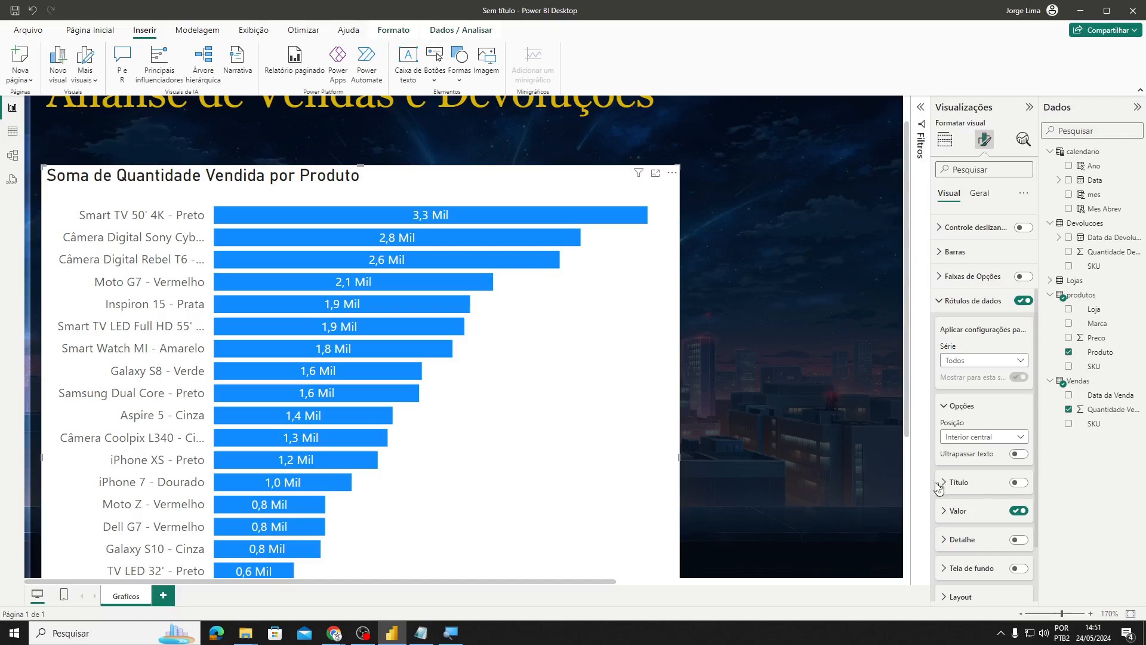
{"action": "scroll", "coordinate": [1004, 460], "scroll_direction": "down", "scroll_amount": 2}
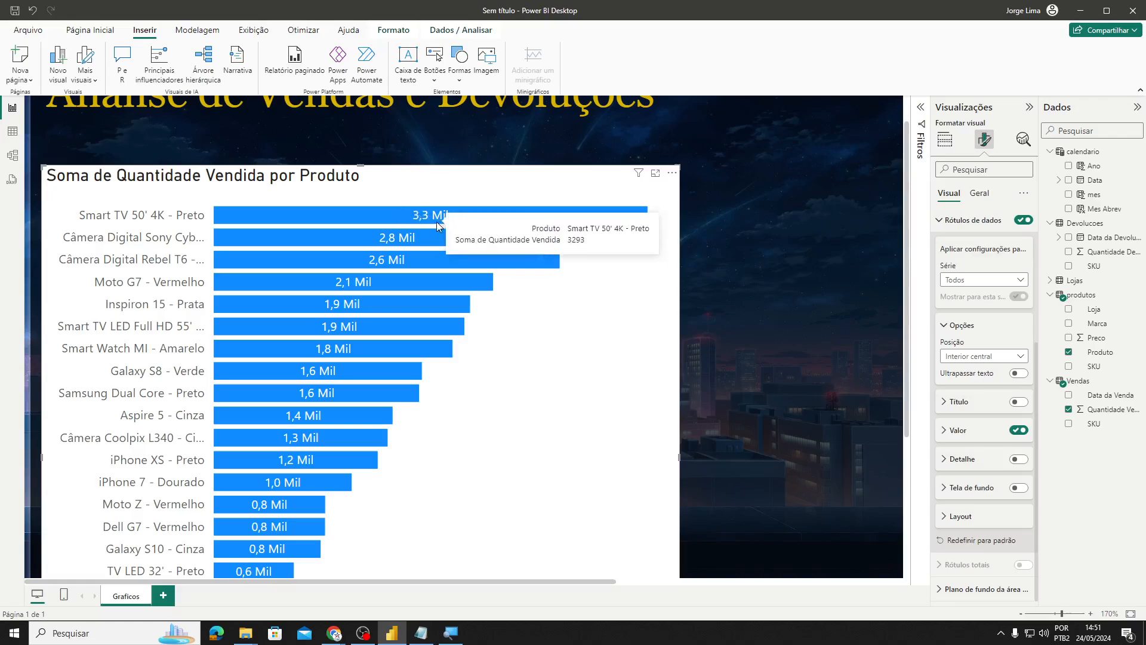
- Set the colour of the bar chart's data label values to white and their font size to 10
{"action": "left_click", "coordinate": [945, 430]}
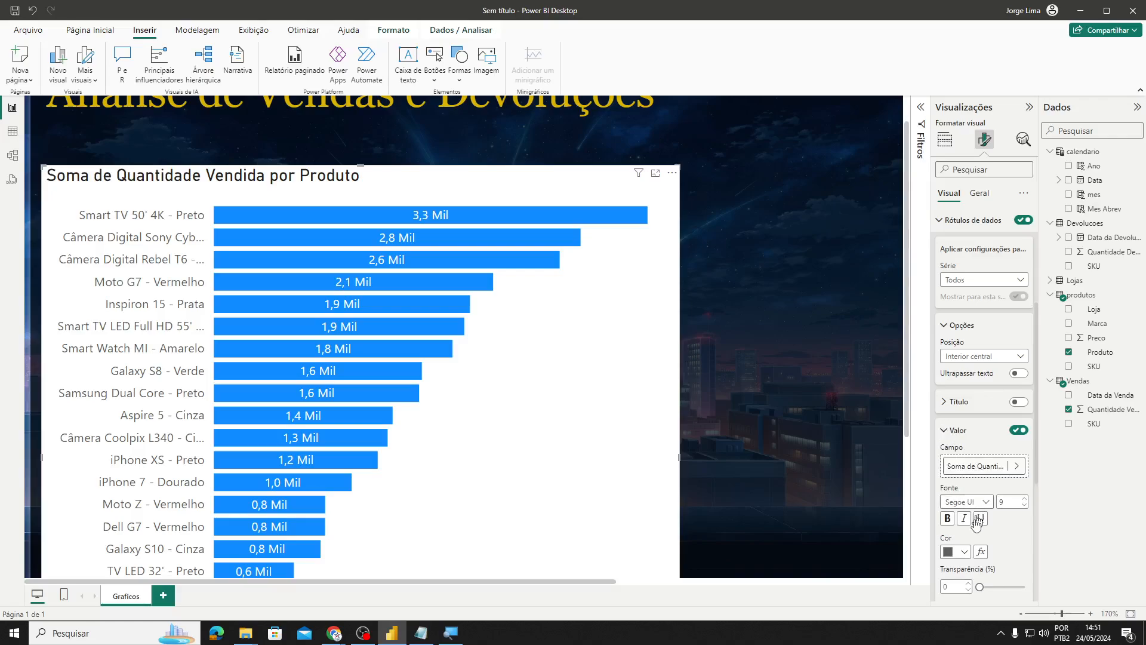
{"action": "left_click", "coordinate": [966, 551]}
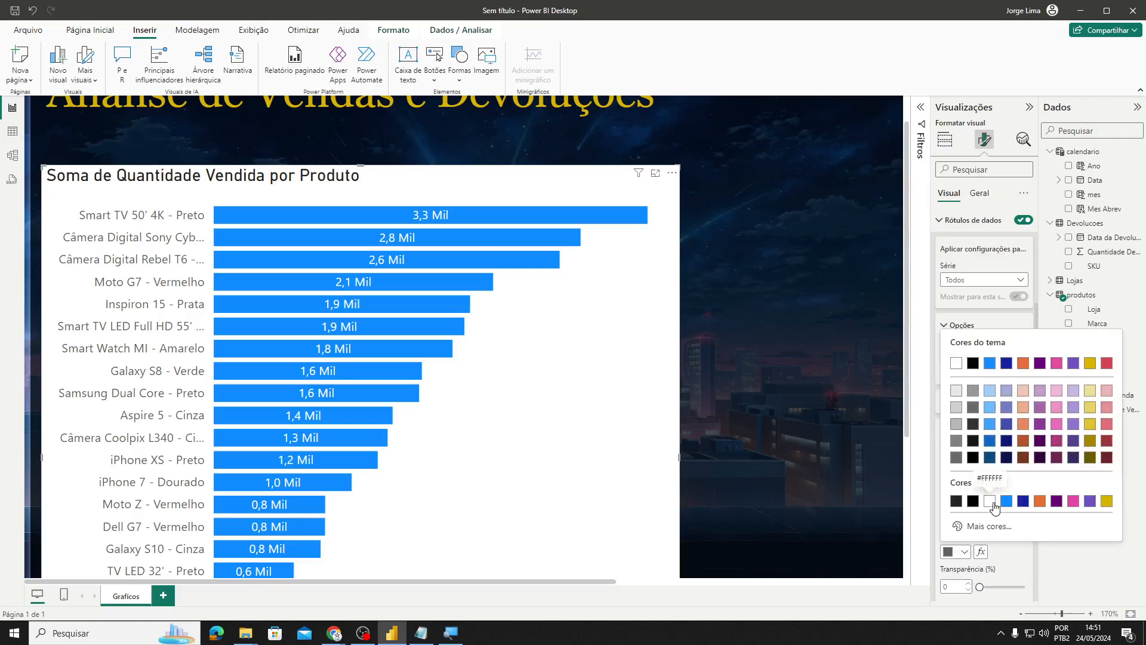
{"action": "left_click", "coordinate": [990, 500]}
{"action": "left_click", "coordinate": [952, 557]}
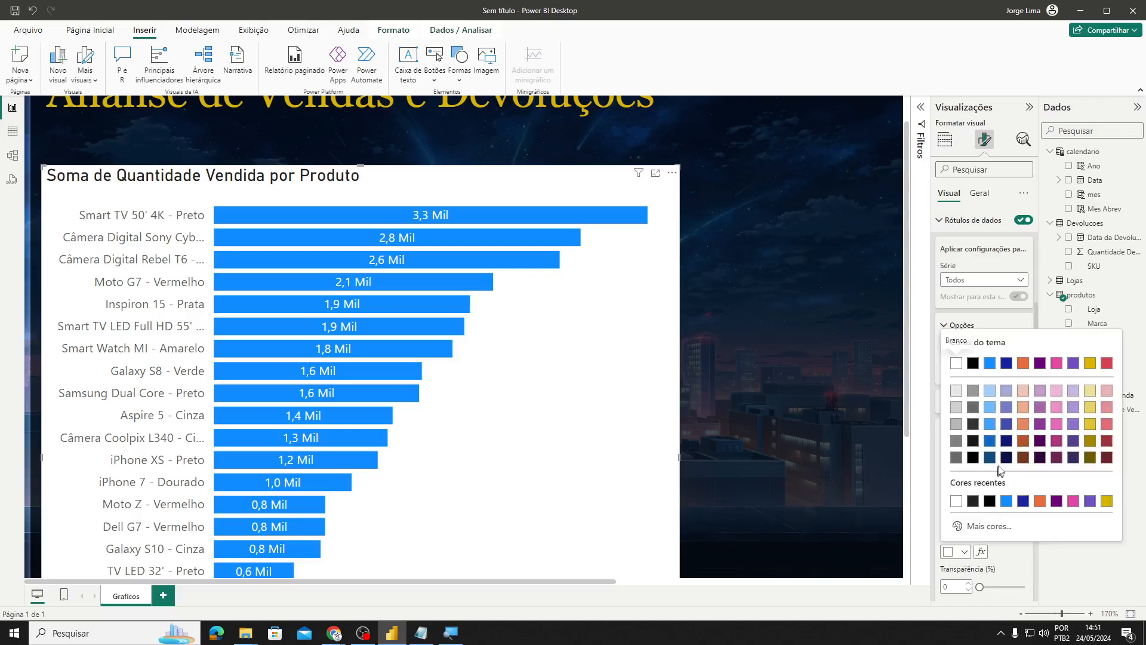
{"action": "left_click", "coordinate": [1107, 502]}
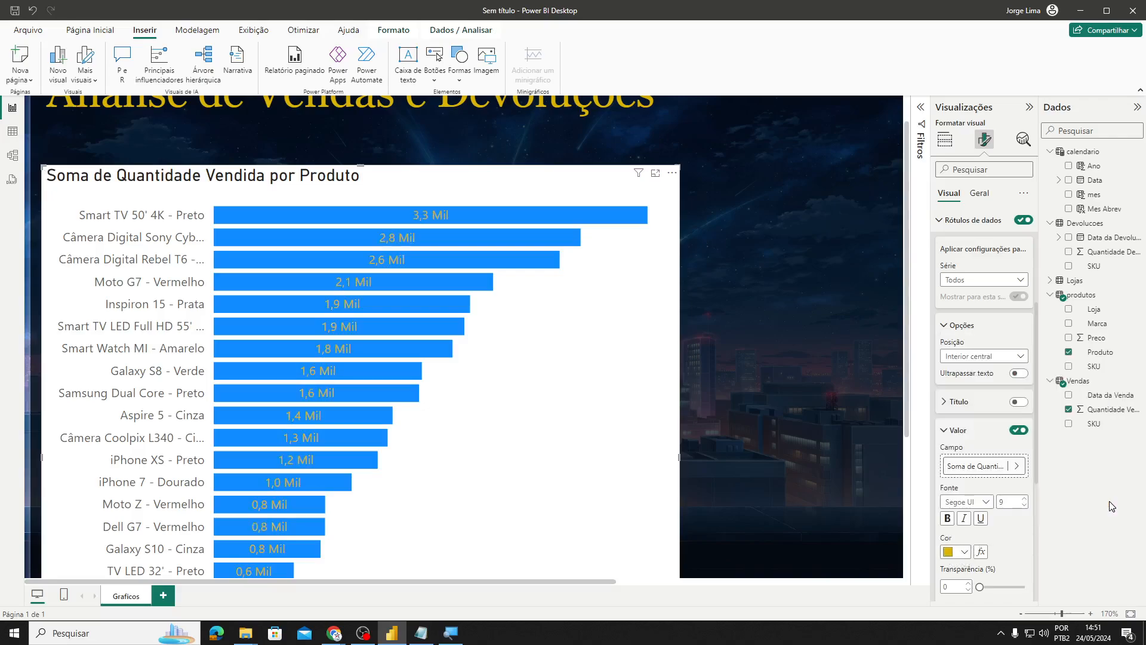
{"action": "left_click", "coordinate": [967, 554]}
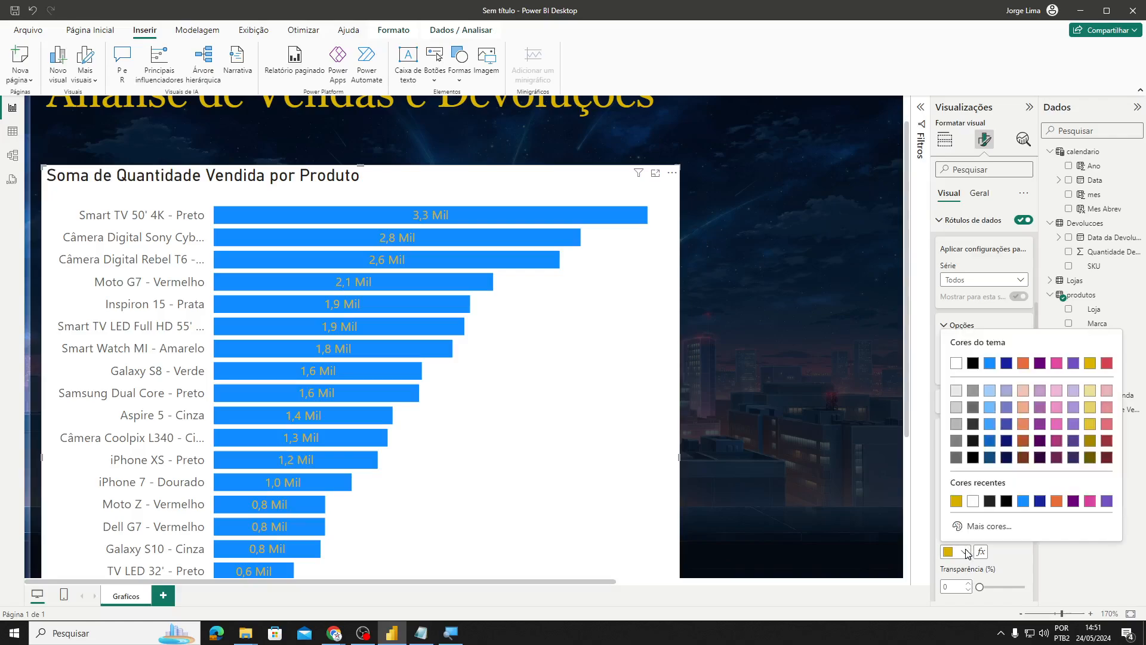
{"action": "left_click", "coordinate": [971, 505]}
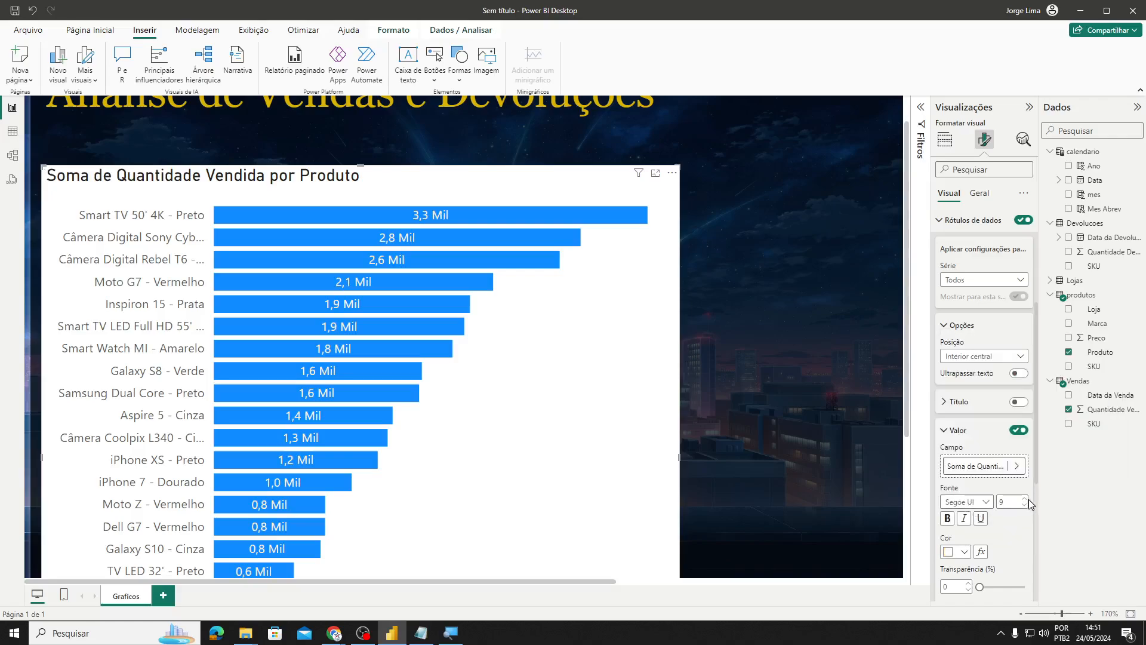
{"action": "left_click", "coordinate": [1027, 499]}
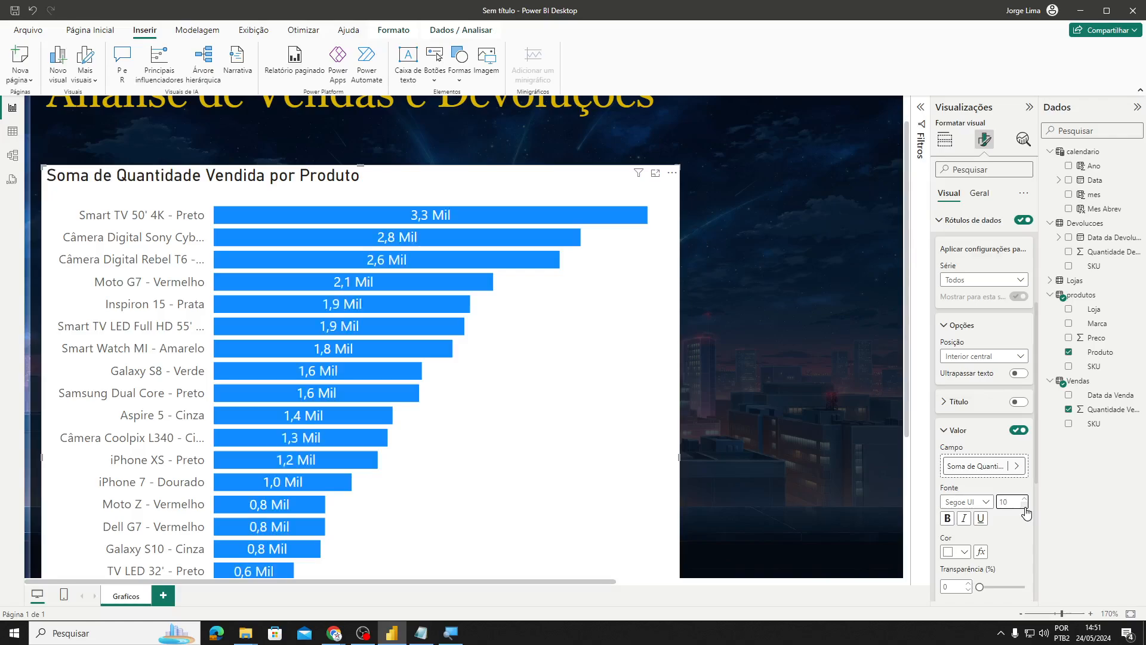
- Widen the bar chart slightly by extending its right edge, keeping its height
{"action": "scroll", "coordinate": [558, 413], "scroll_direction": "down", "scroll_amount": 3}
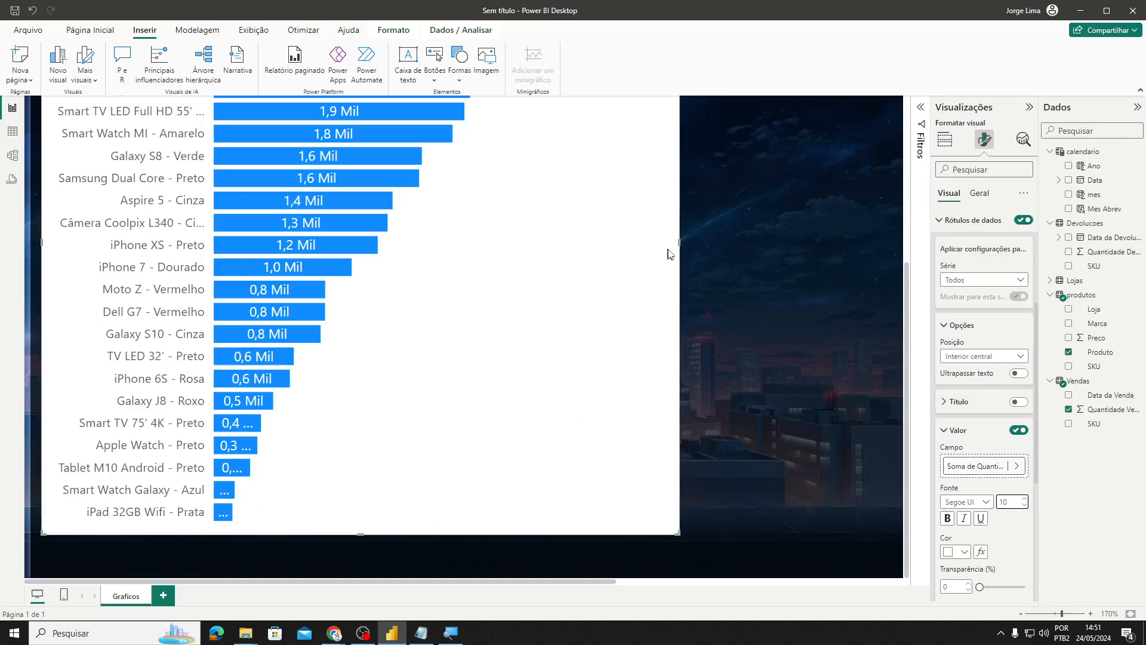
{"action": "left_click_drag", "start_coordinate": [678, 248], "coordinate": [709, 290]}
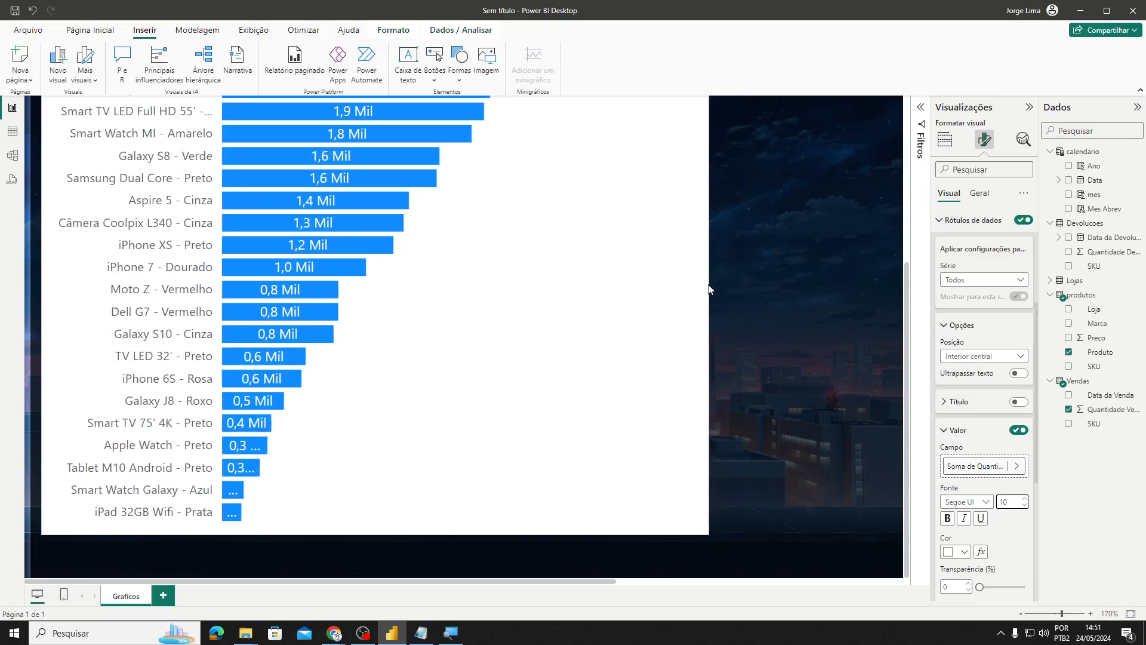
{"action": "scroll", "coordinate": [558, 310], "scroll_direction": "up", "scroll_amount": 5}
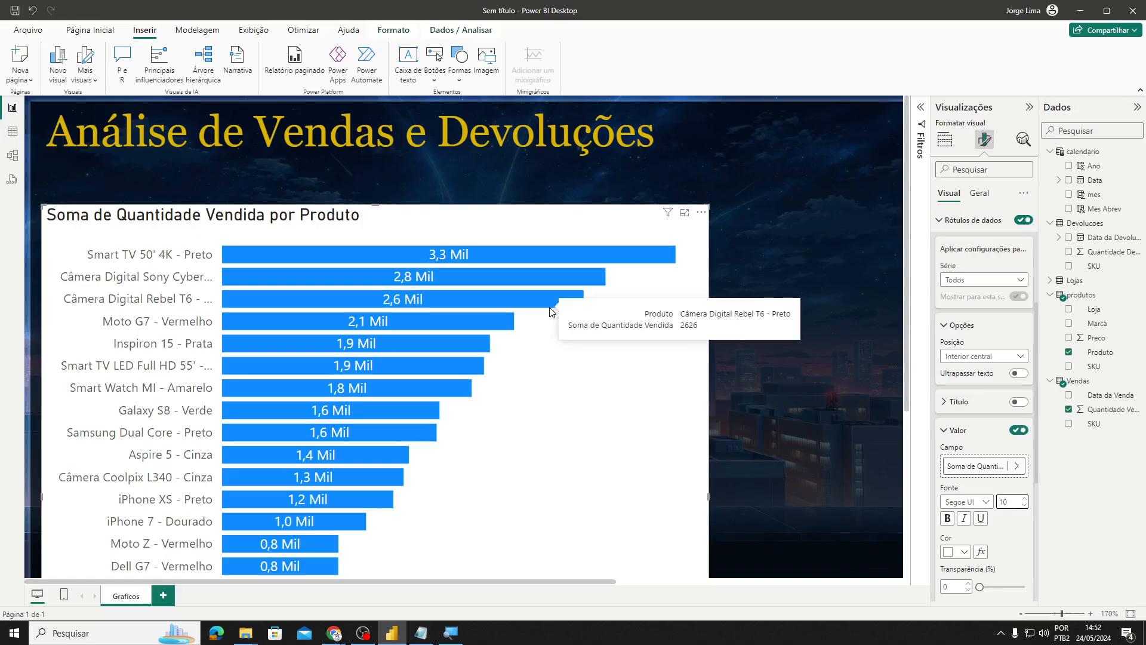
- Change the colour of the product names on the bar chart's Y axis to gold
{"action": "left_click", "coordinate": [947, 329]}
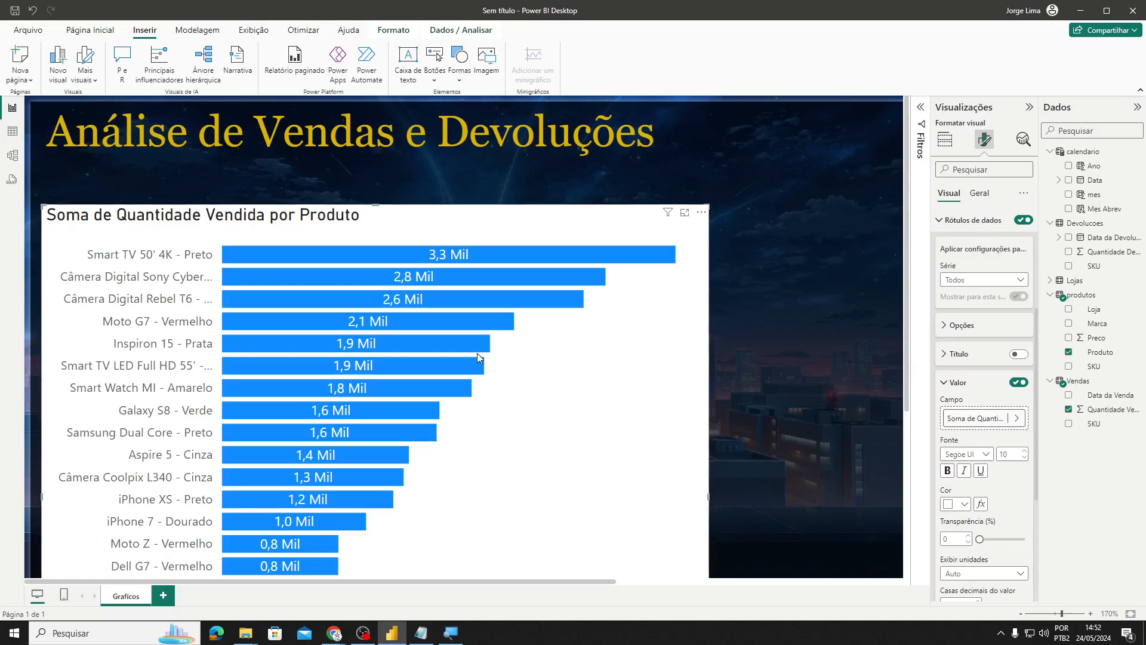
{"action": "scroll", "coordinate": [471, 351], "scroll_direction": "down", "scroll_amount": 5}
{"action": "scroll", "coordinate": [471, 350], "scroll_direction": "up", "scroll_amount": 5}
{"action": "scroll", "coordinate": [984, 319], "scroll_direction": "up", "scroll_amount": 4}
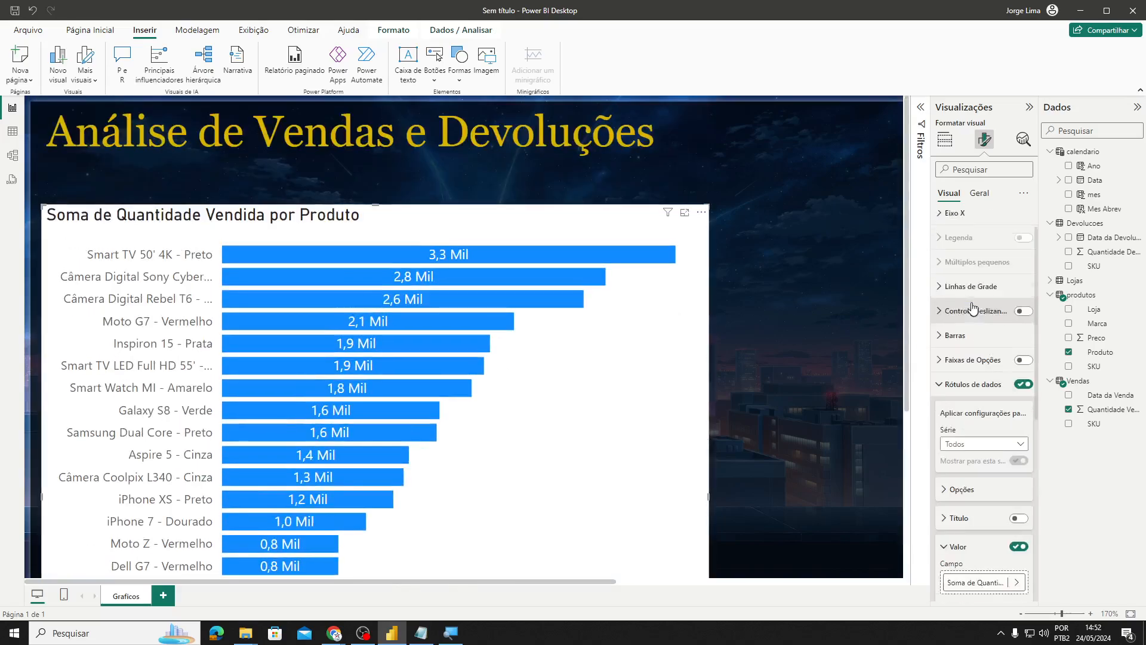
{"action": "left_click", "coordinate": [941, 406]}
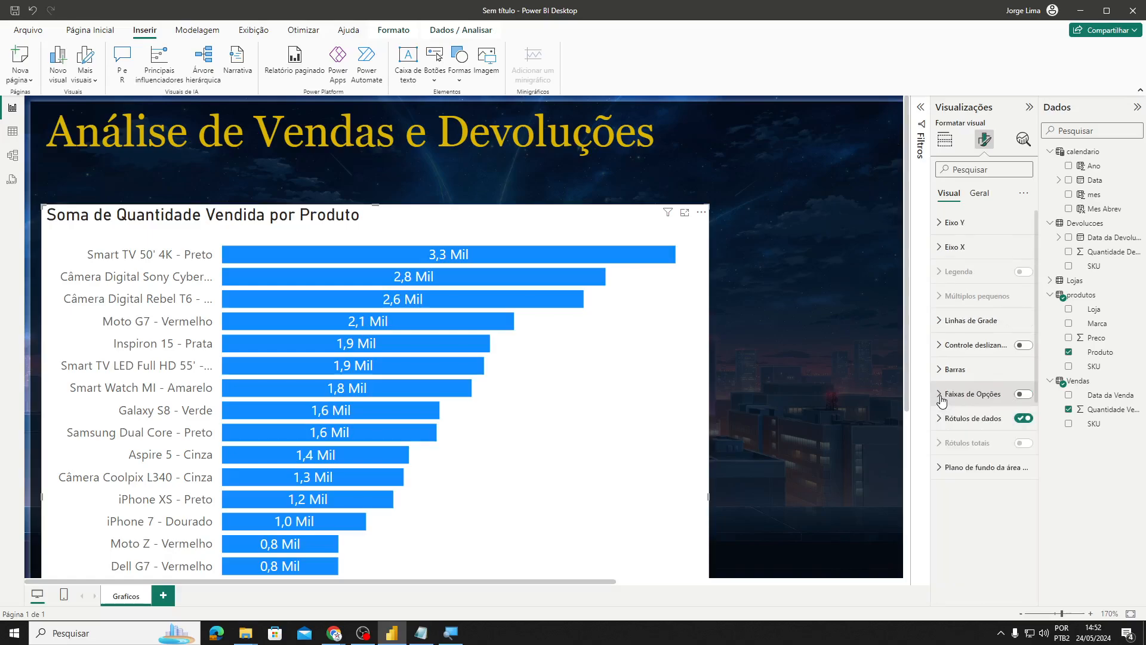
{"action": "left_click", "coordinate": [941, 226]}
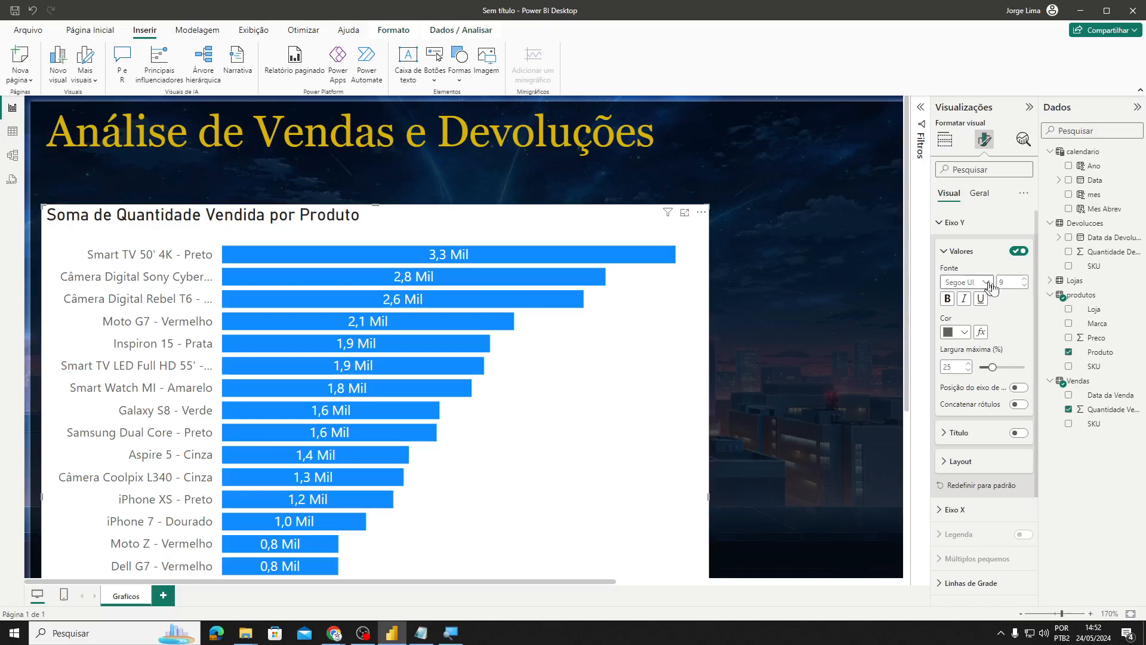
{"action": "left_click", "coordinate": [965, 333]}
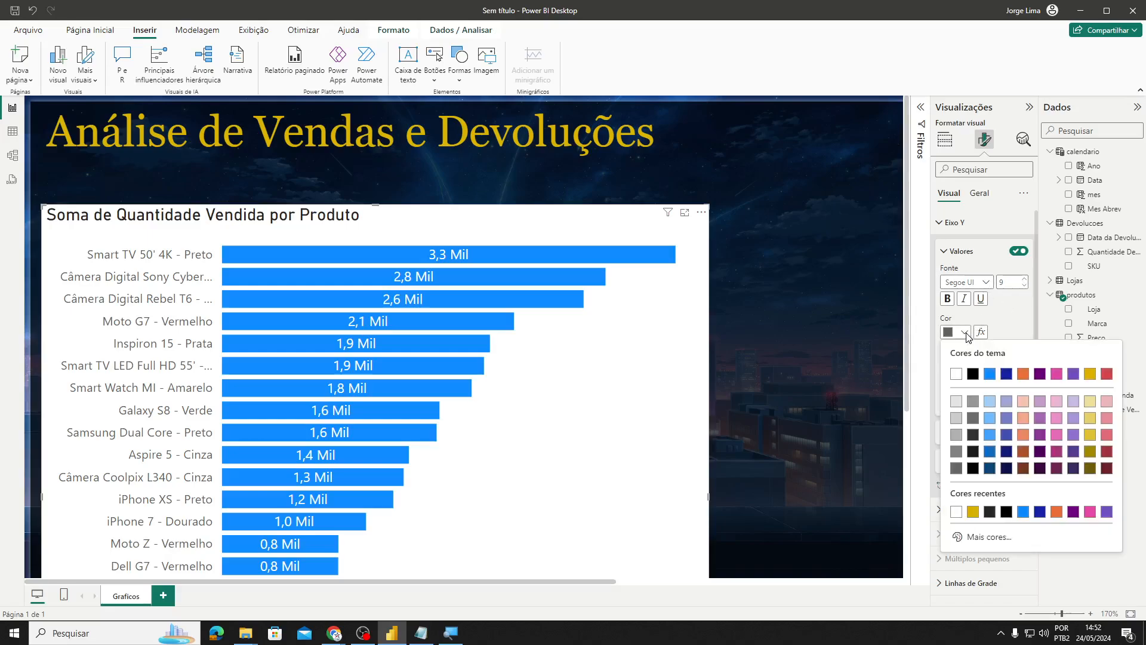
{"action": "left_click", "coordinate": [973, 511]}
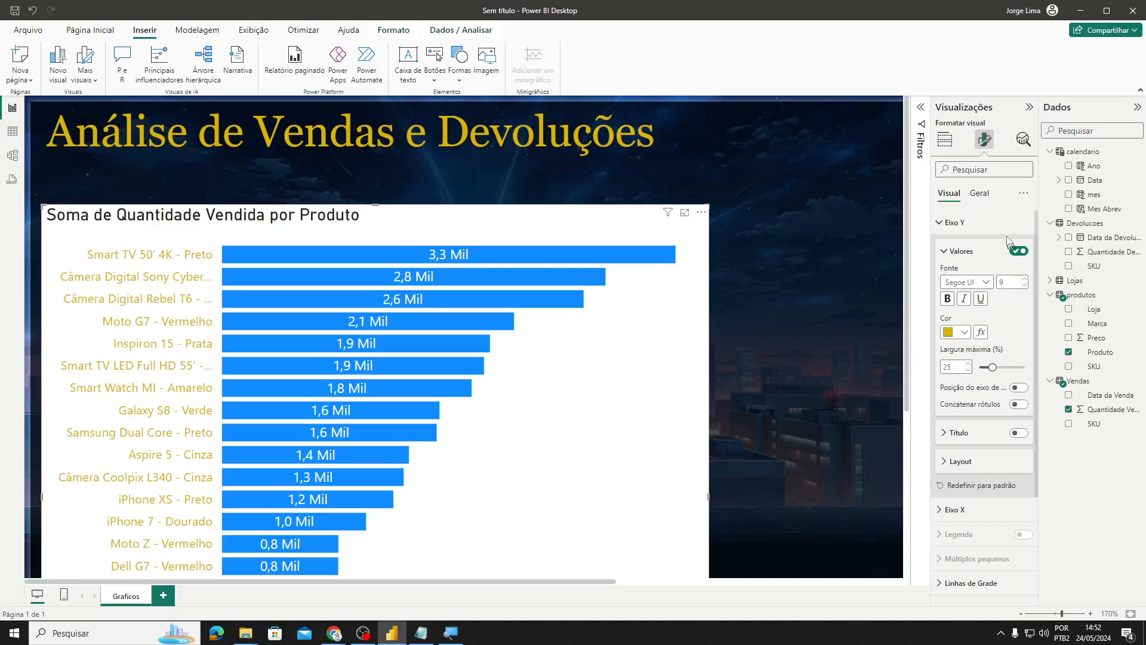
{"action": "left_click", "coordinate": [948, 224]}
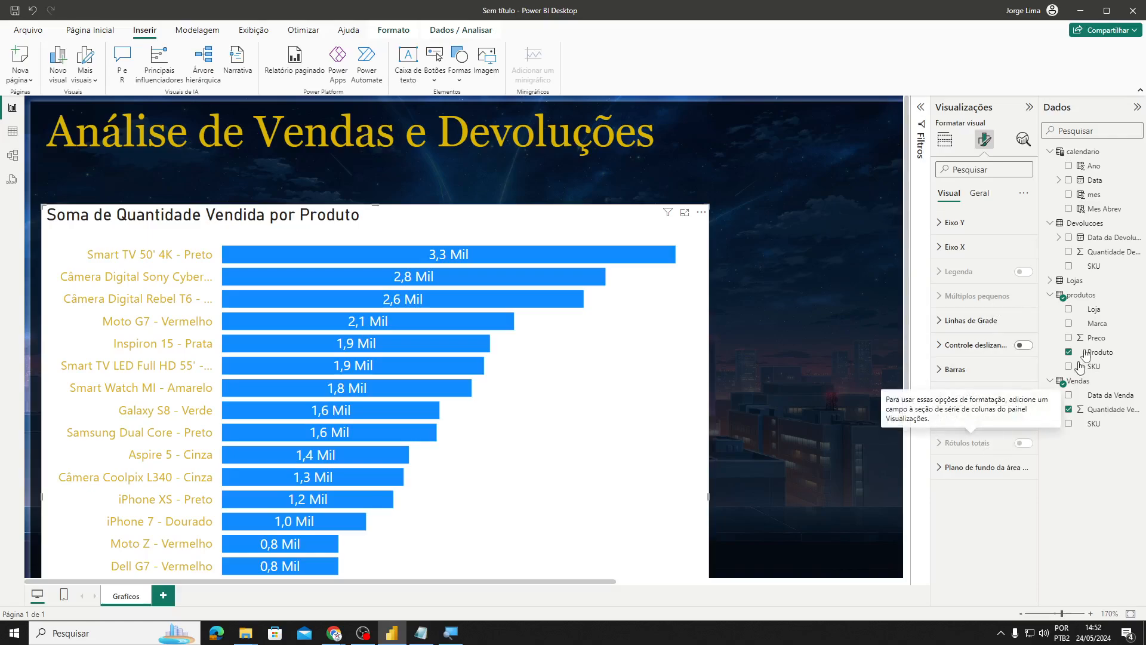
- Replace the bar chart's title text with "Vendas por Produto"
{"action": "left_click", "coordinate": [979, 194]}
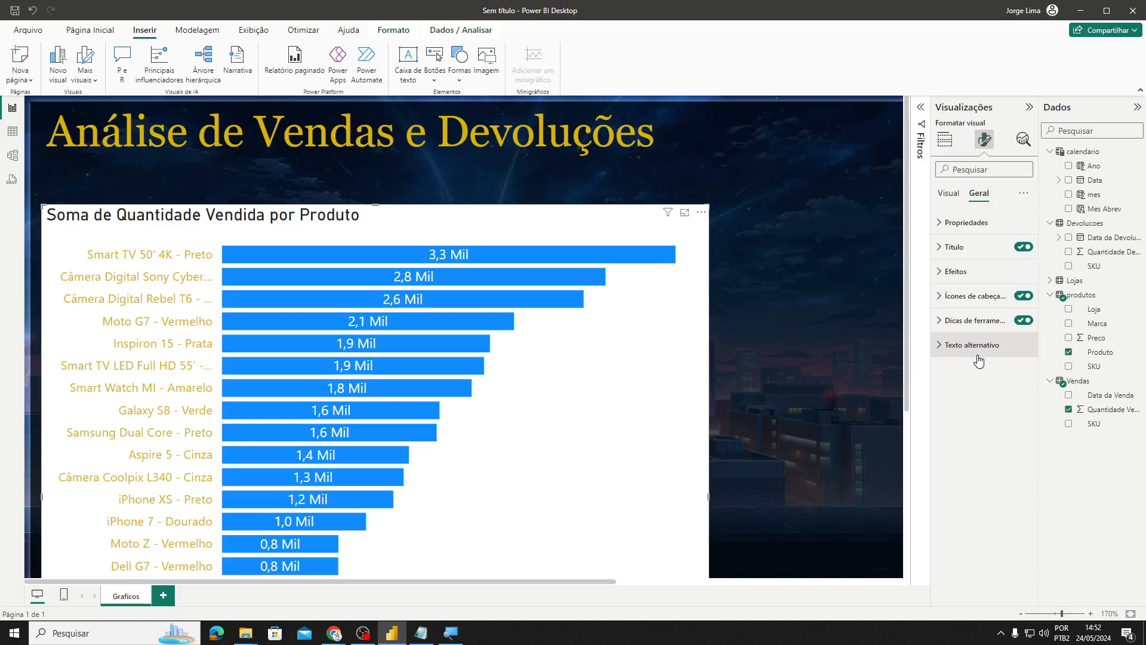
{"action": "left_click", "coordinate": [943, 250]}
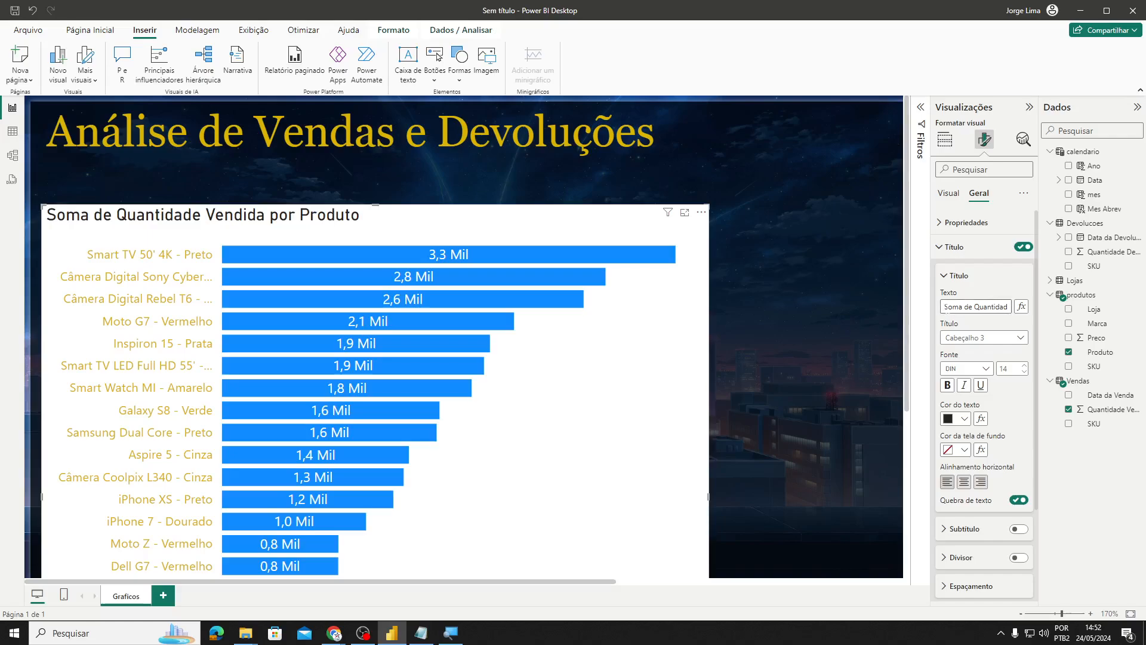
{"action": "left_click_drag", "start_coordinate": [944, 307], "coordinate": [1088, 319]}
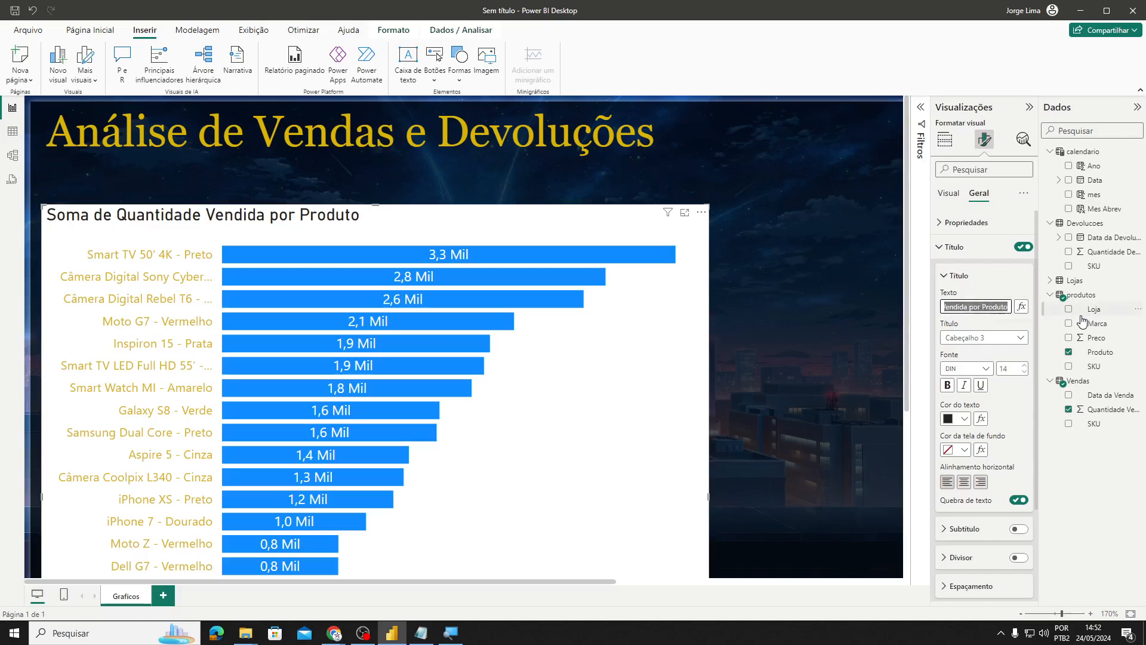
{"action": "type", "text": "V"}
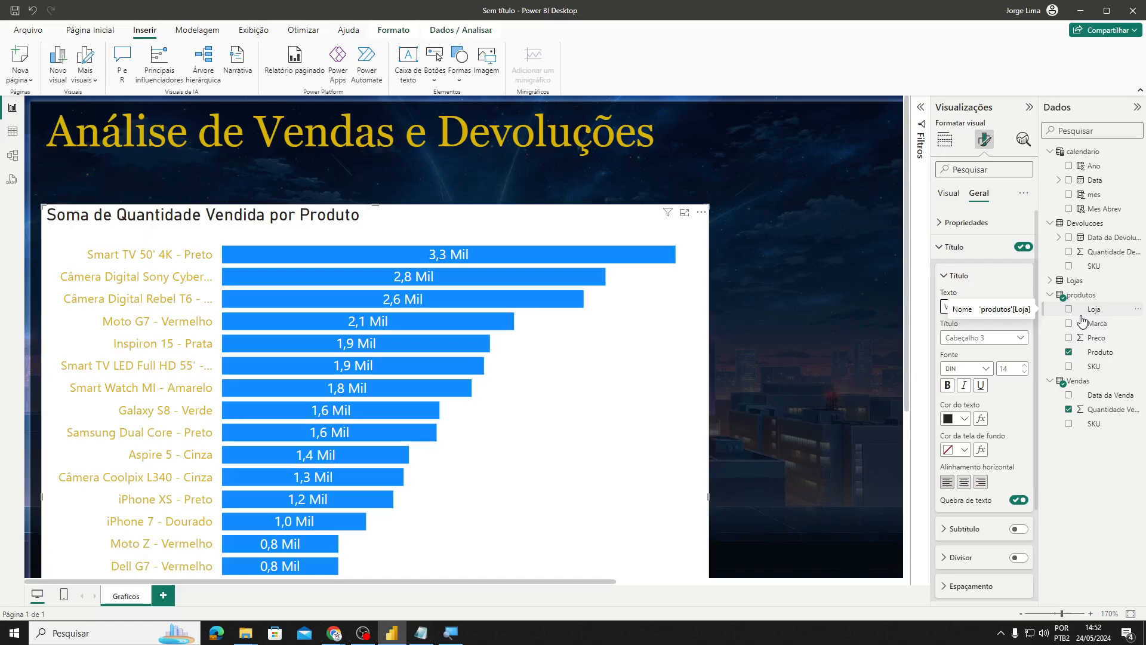
{"action": "type", "text": "endas por"}
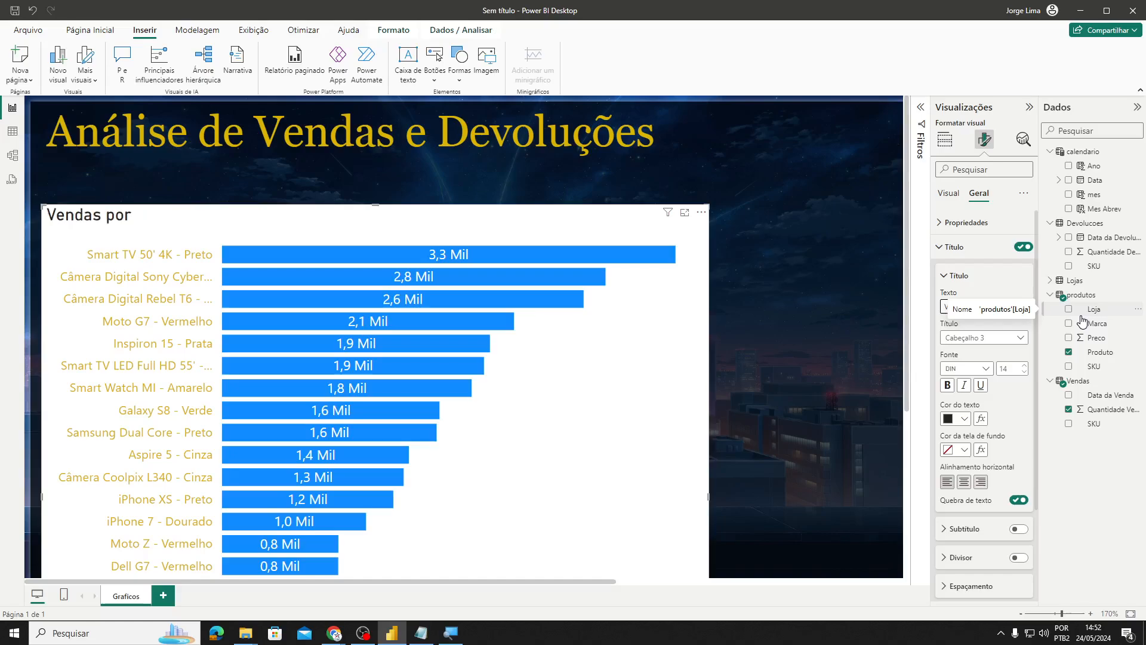
{"action": "type", "text": " Produto"}
- Colour the bar chart's title text gold and give the title a near-black background
{"action": "left_click", "coordinate": [962, 419]}
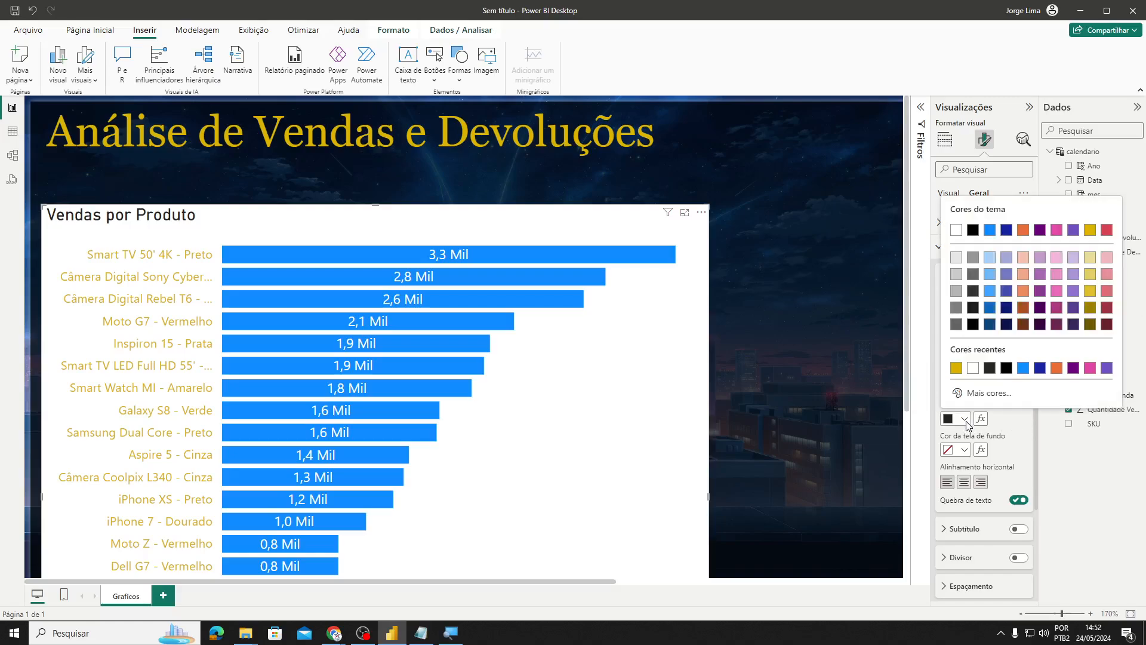
{"action": "left_click", "coordinate": [956, 367]}
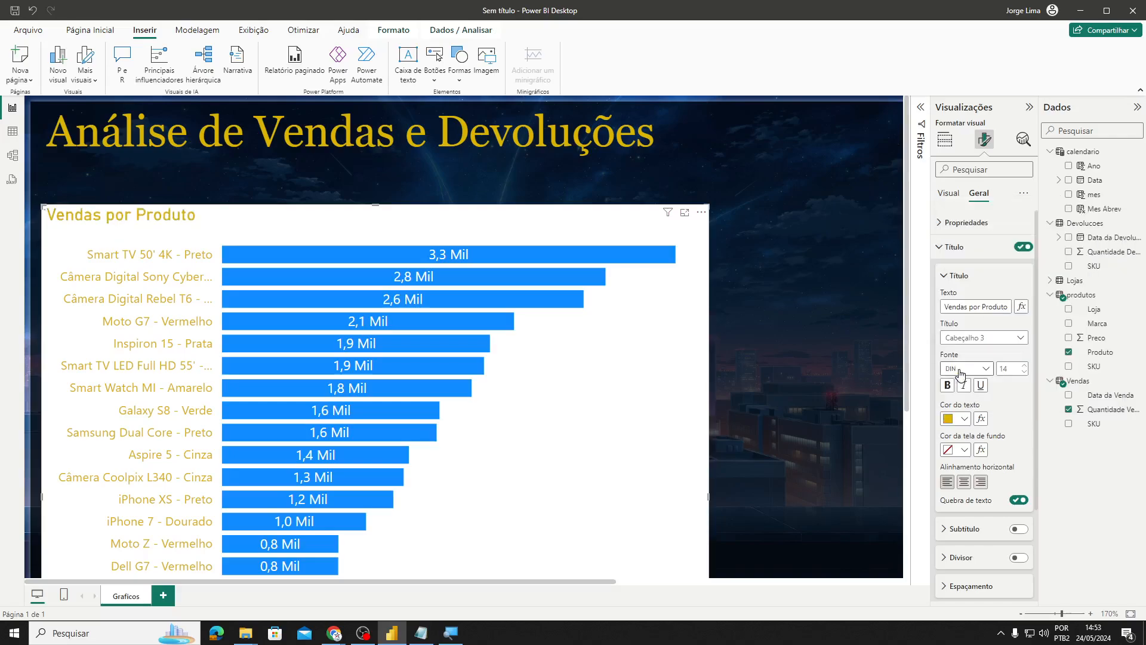
{"action": "left_click", "coordinate": [961, 450]}
{"action": "left_click", "coordinate": [990, 371]}
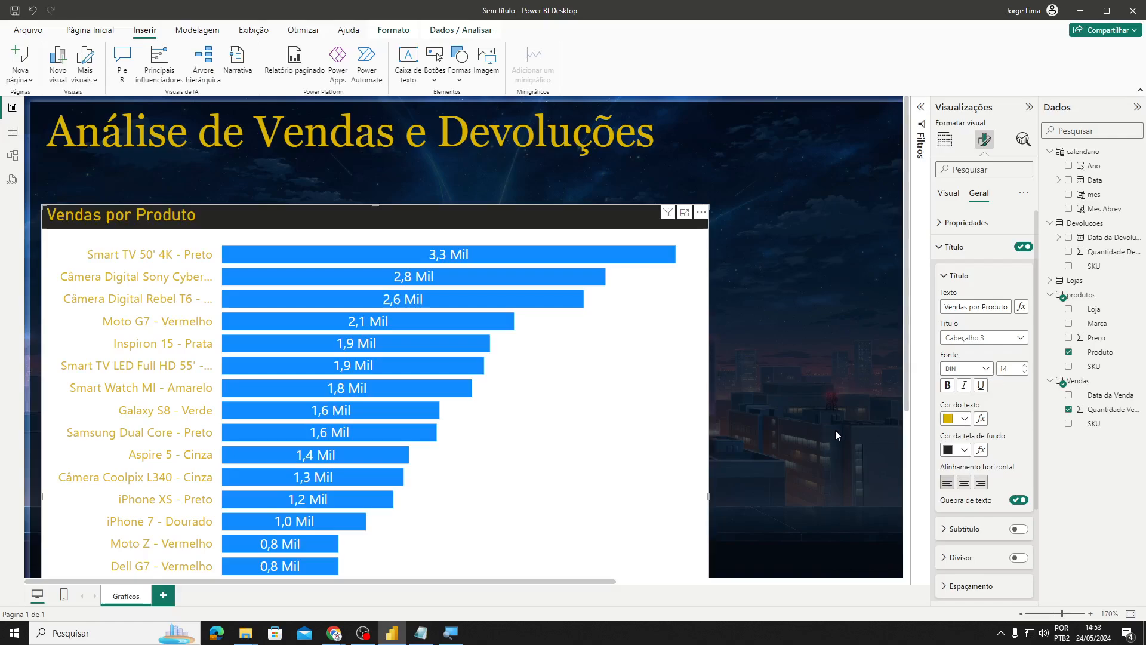
- Turn off the bar chart's background fill so the page wallpaper shows behind the bars
{"action": "left_click", "coordinate": [941, 247]}
{"action": "left_click", "coordinate": [942, 278]}
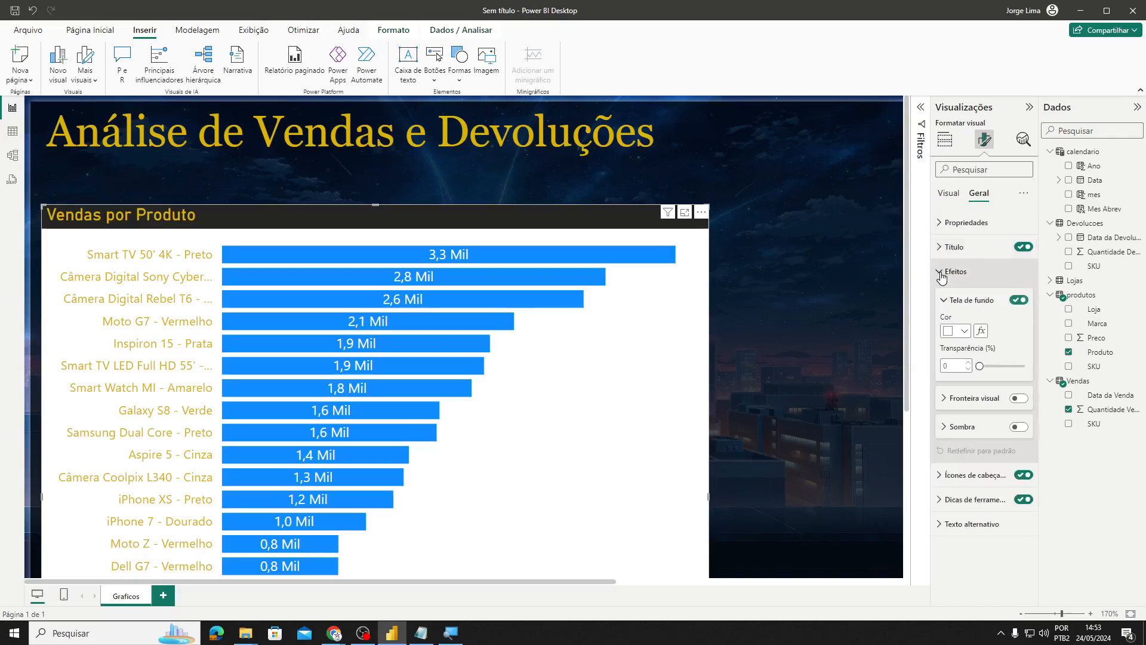
{"action": "left_click", "coordinate": [1021, 304]}
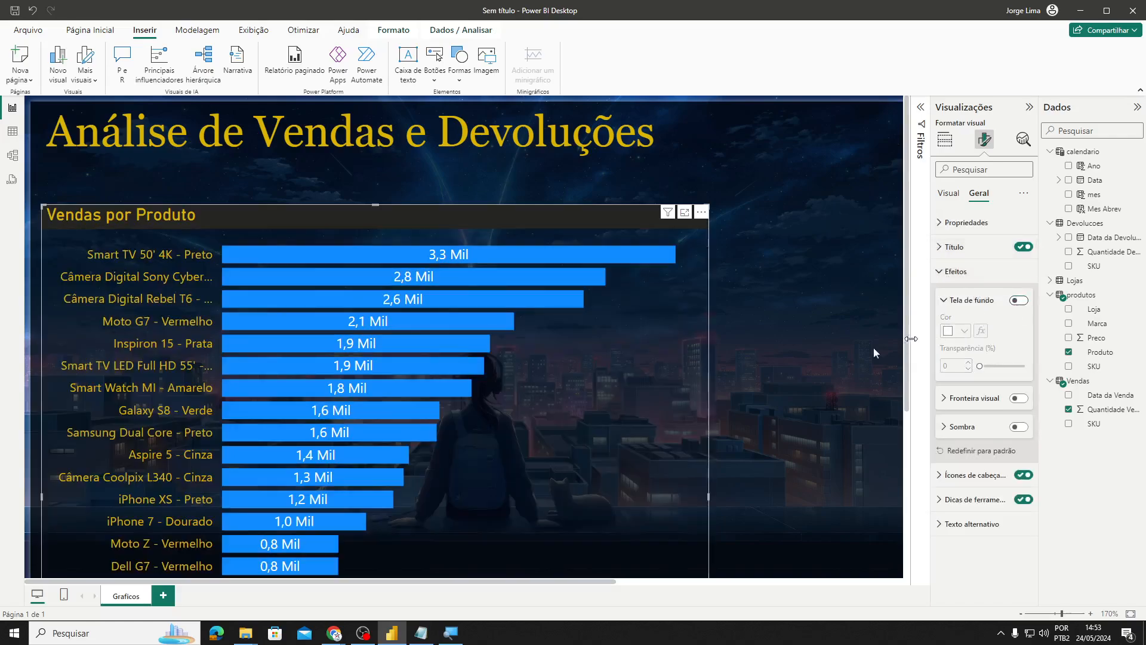
{"action": "left_click", "coordinate": [810, 356]}
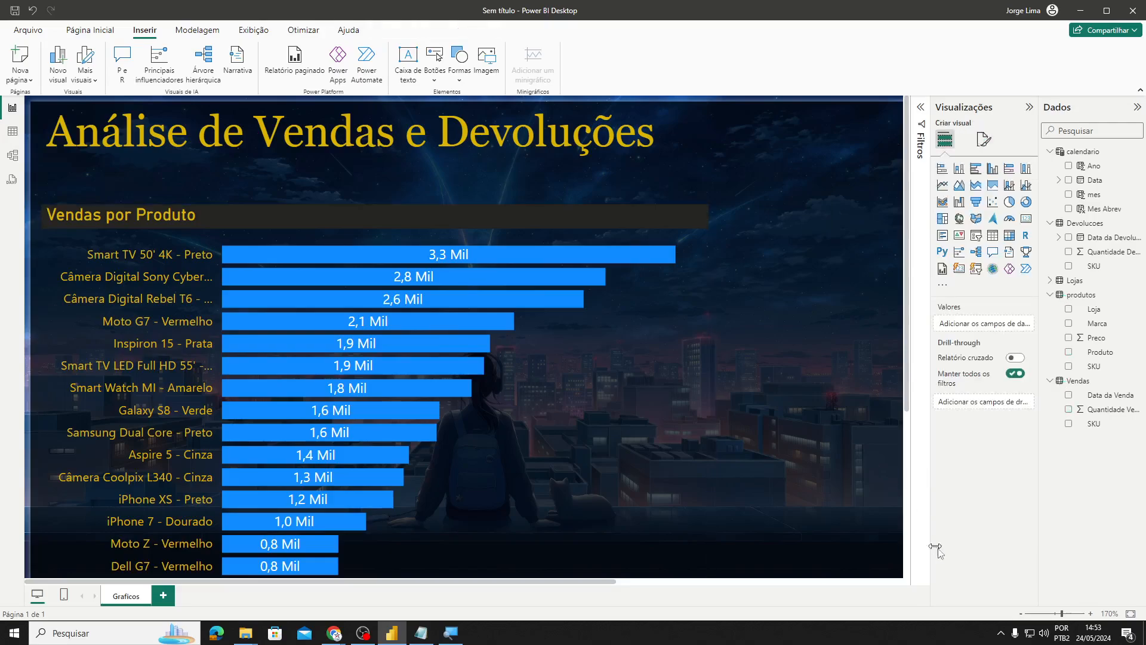
- Add a slicer for the calendario table's Mes Abrev field beside the bar chart and filter the page by FEV
{"action": "left_click", "coordinate": [1019, 615]}
{"action": "left_click", "coordinate": [1019, 615]}
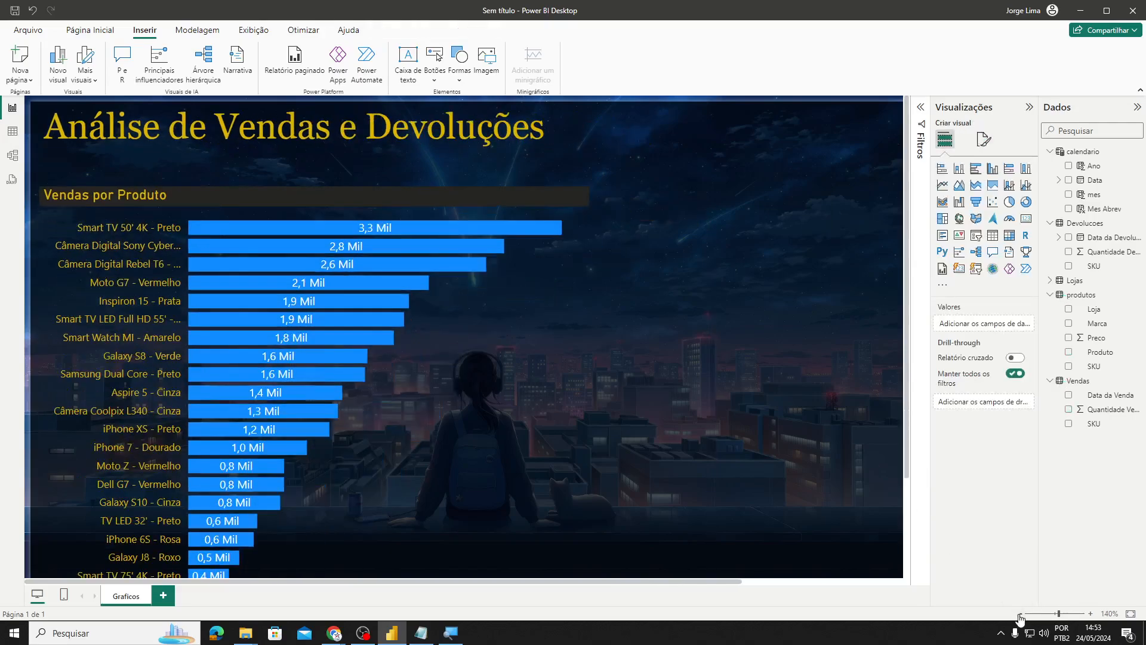
{"action": "left_click", "coordinate": [1020, 614]}
{"action": "left_click", "coordinate": [1020, 615]}
{"action": "left_click", "coordinate": [1020, 615]}
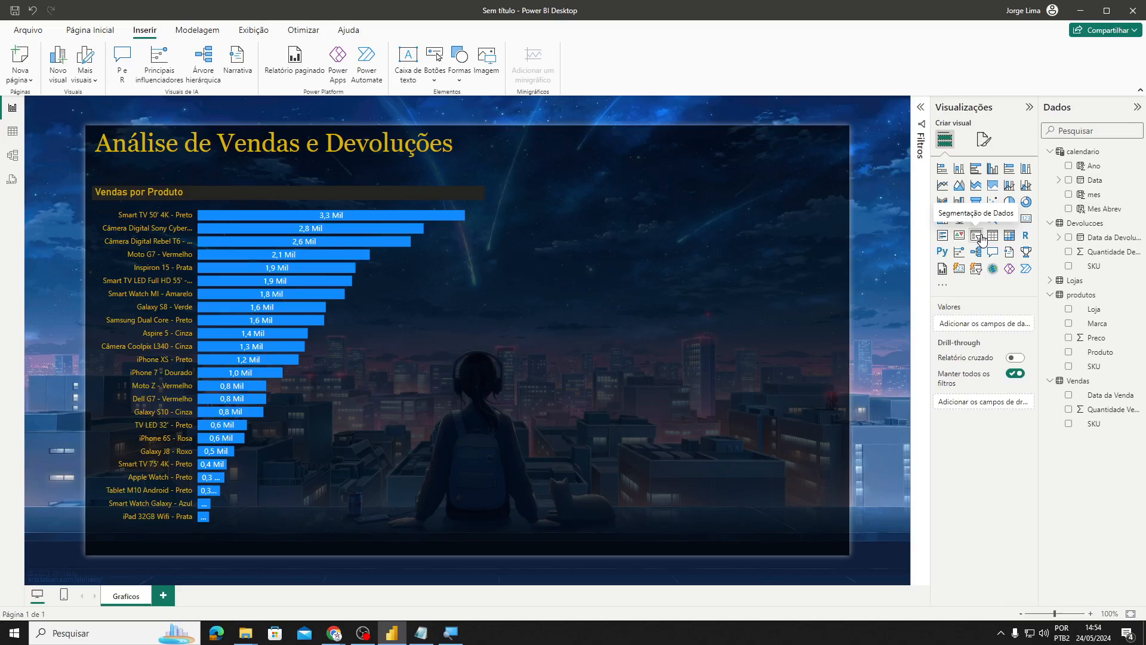
{"action": "left_click", "coordinate": [396, 196]}
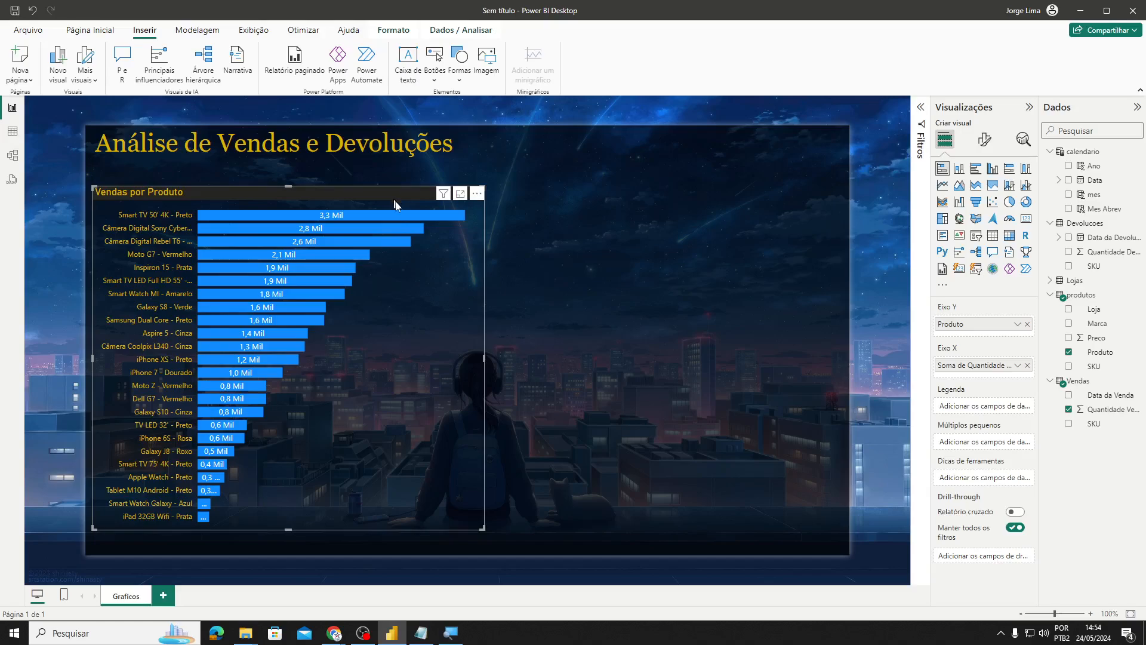
{"action": "left_click", "coordinate": [725, 236]}
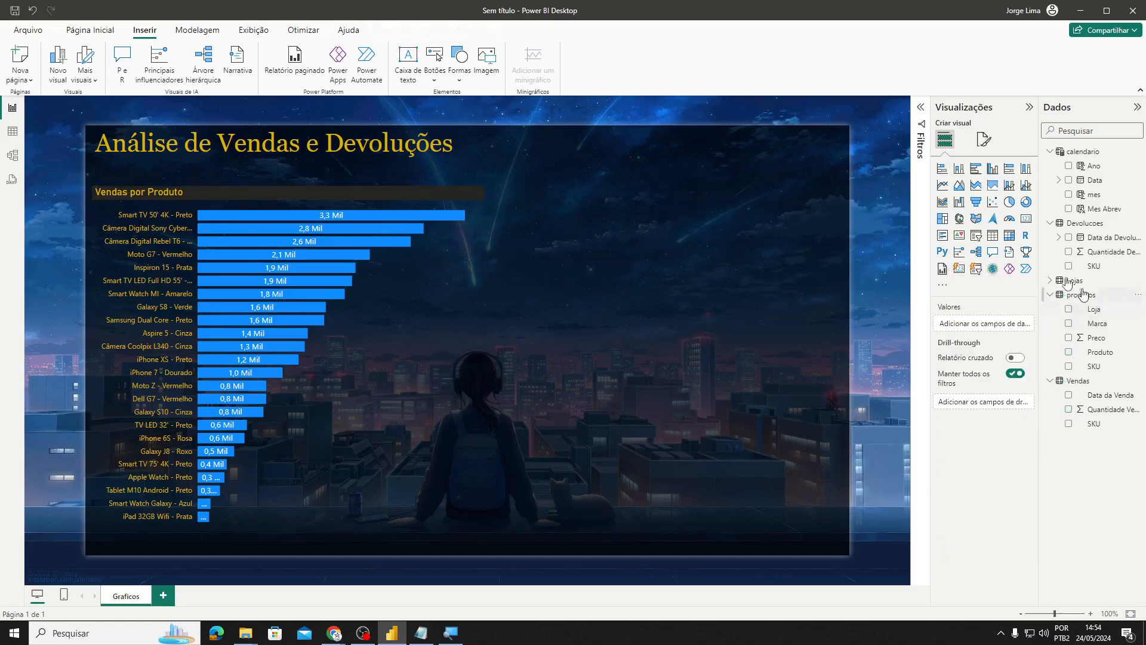
{"action": "left_click", "coordinate": [980, 238]}
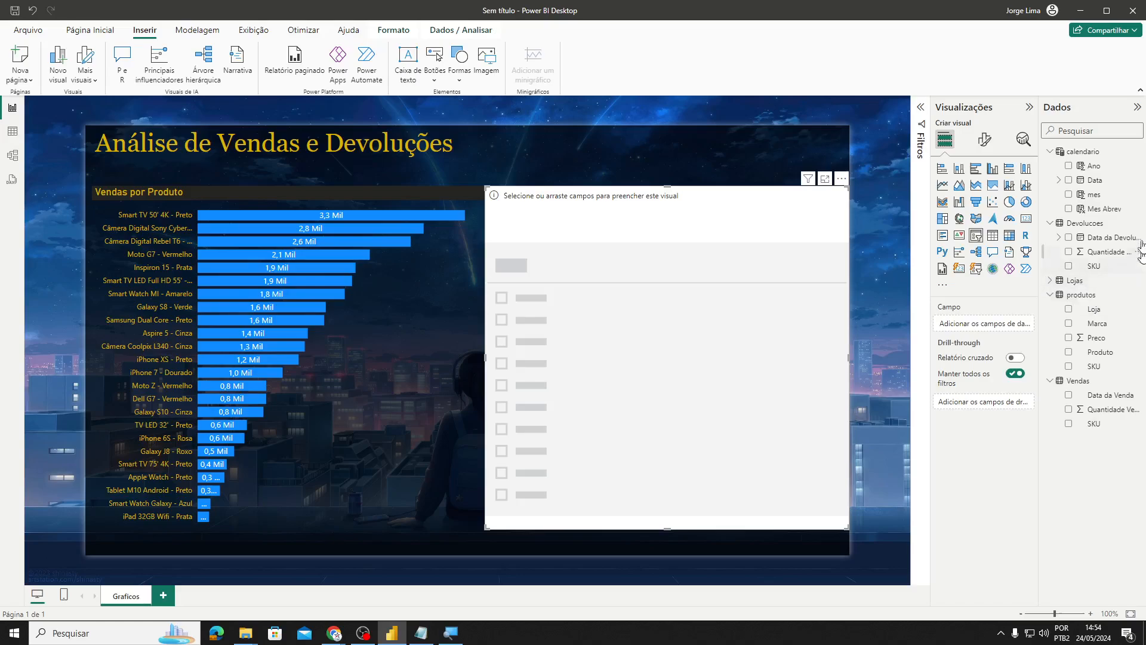
{"action": "left_click", "coordinate": [1069, 210]}
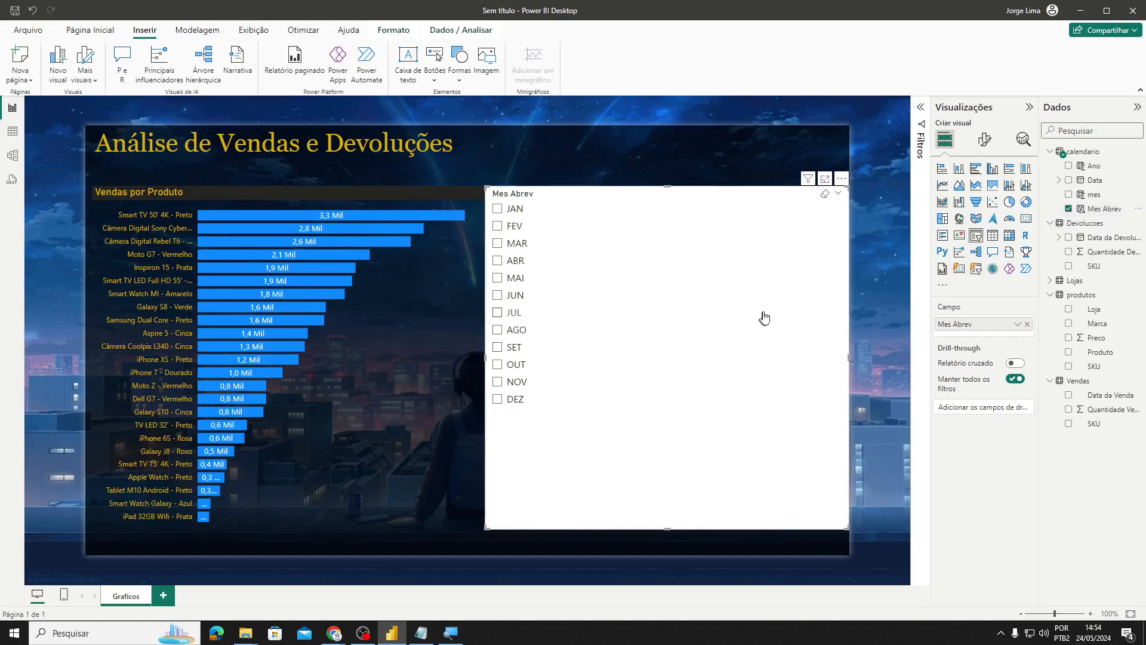
{"action": "left_click", "coordinate": [498, 226]}
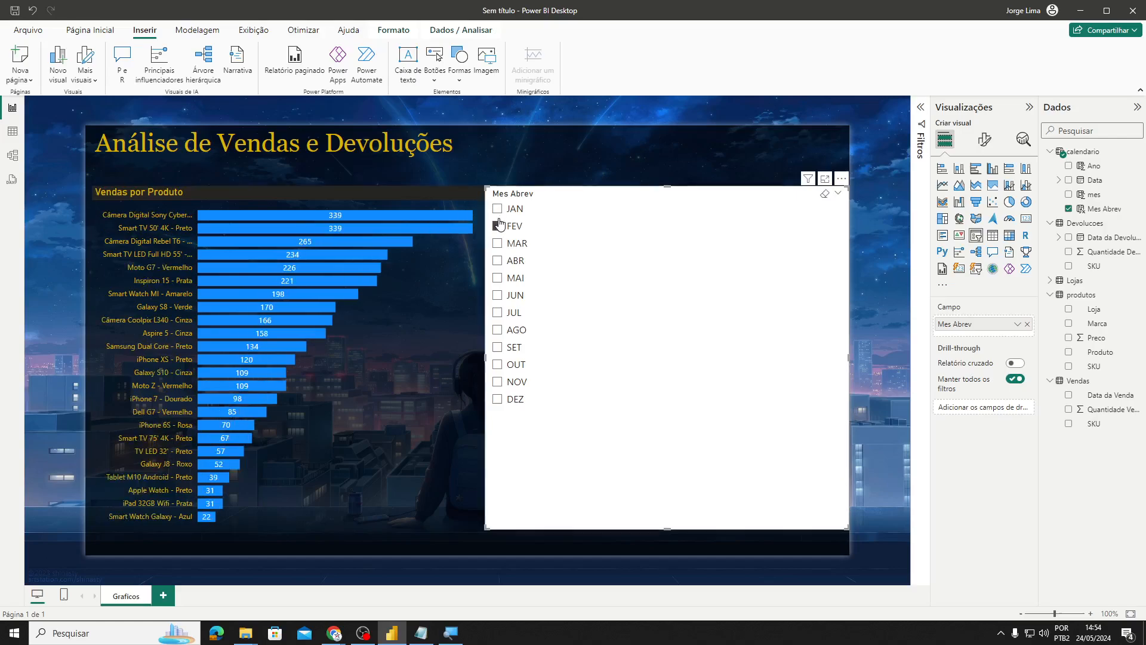
- Filter the page by DEZ with the month slicer and change the slicer's style to Suspenso
{"action": "left_click", "coordinate": [498, 400]}
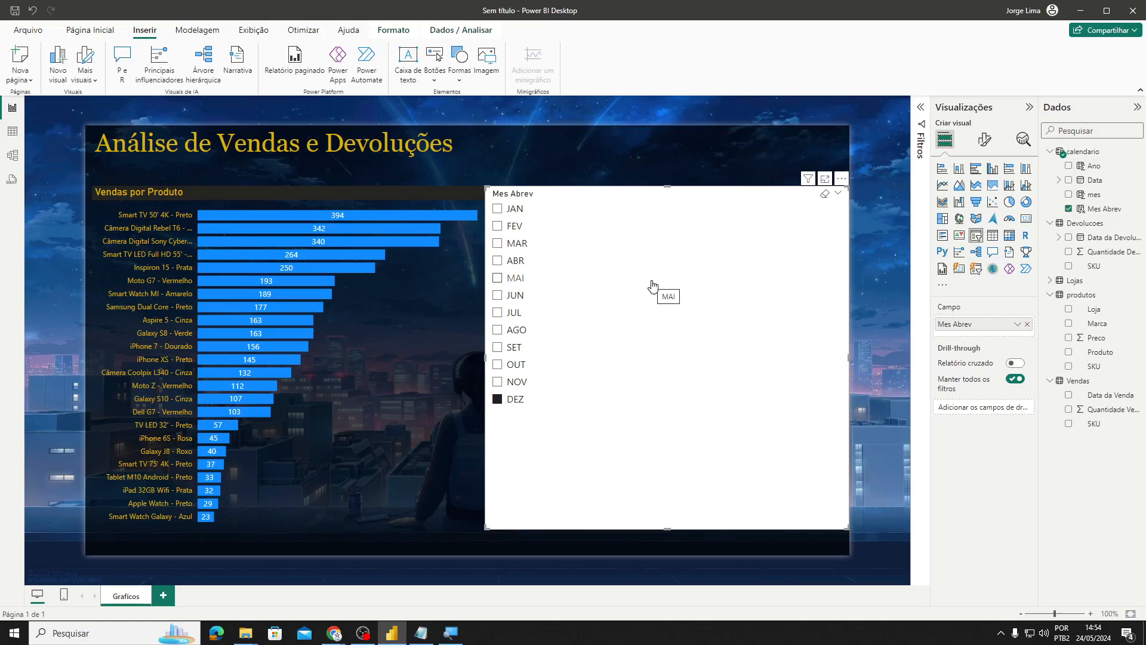
{"action": "left_click", "coordinate": [985, 147]}
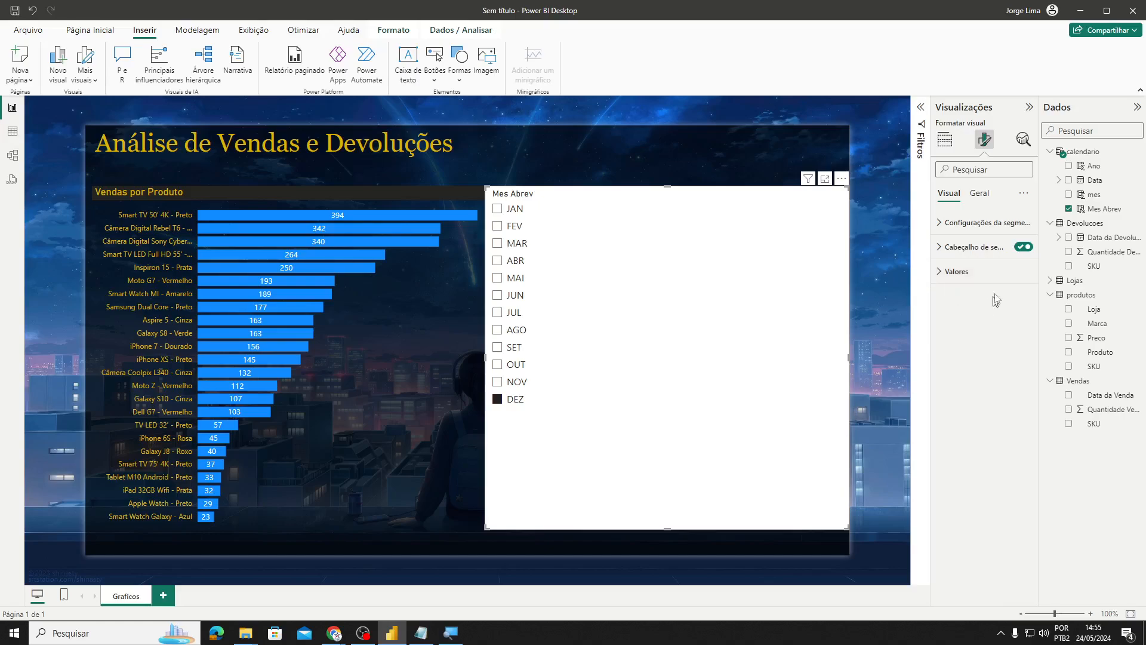
{"action": "left_click", "coordinate": [939, 273]}
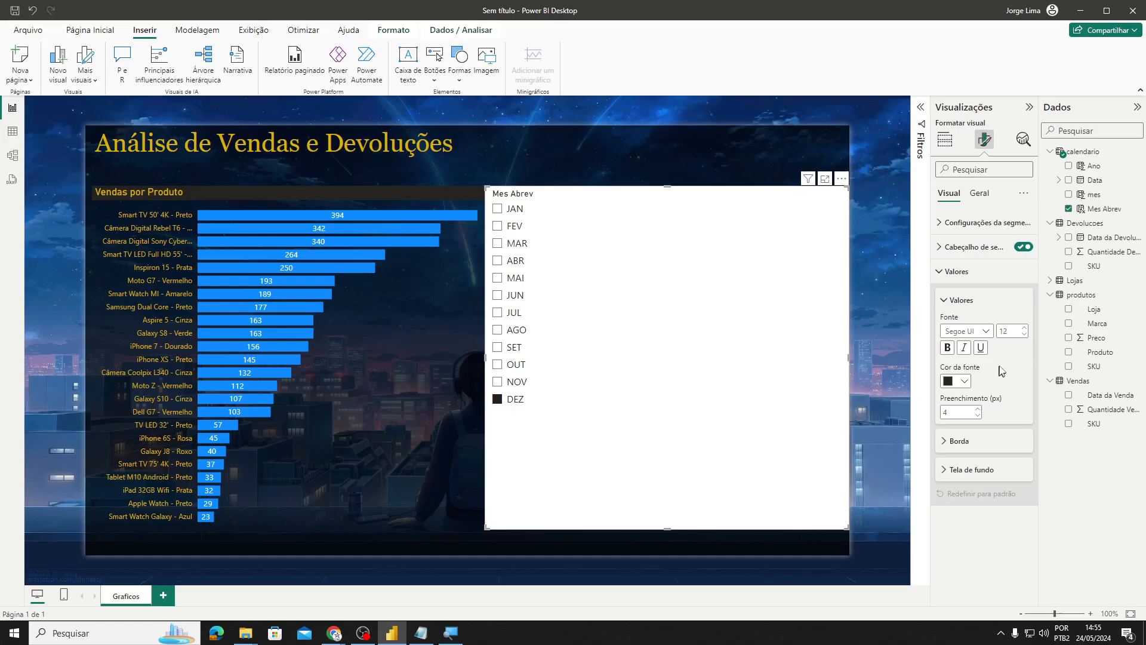
{"action": "left_click", "coordinate": [942, 274]}
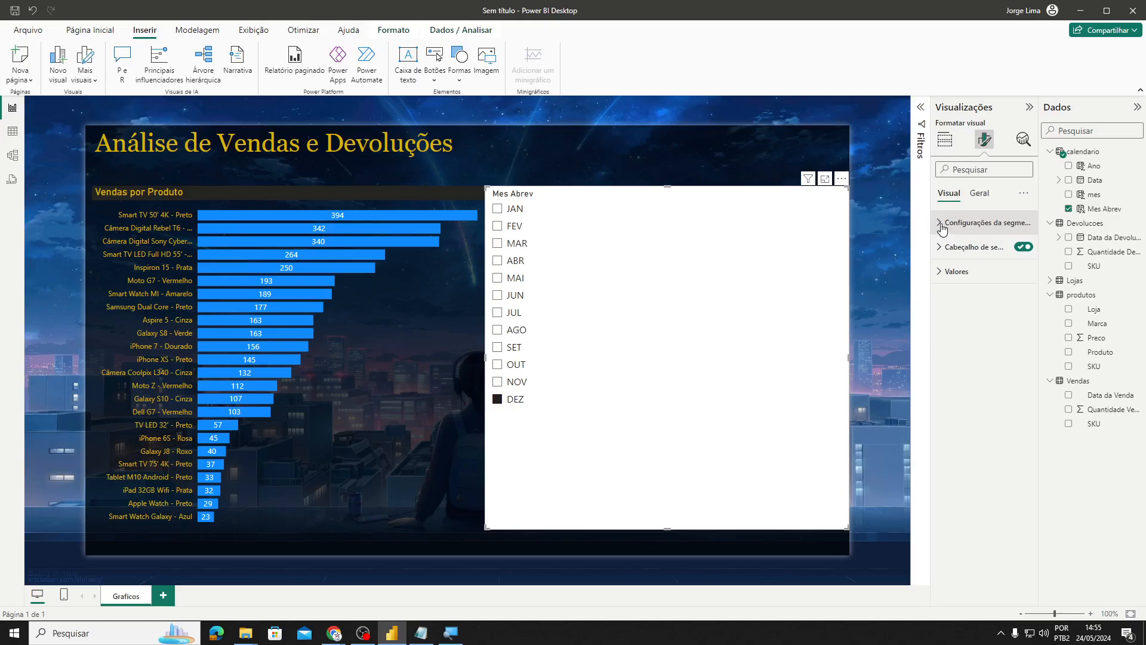
{"action": "left_click", "coordinate": [941, 227]}
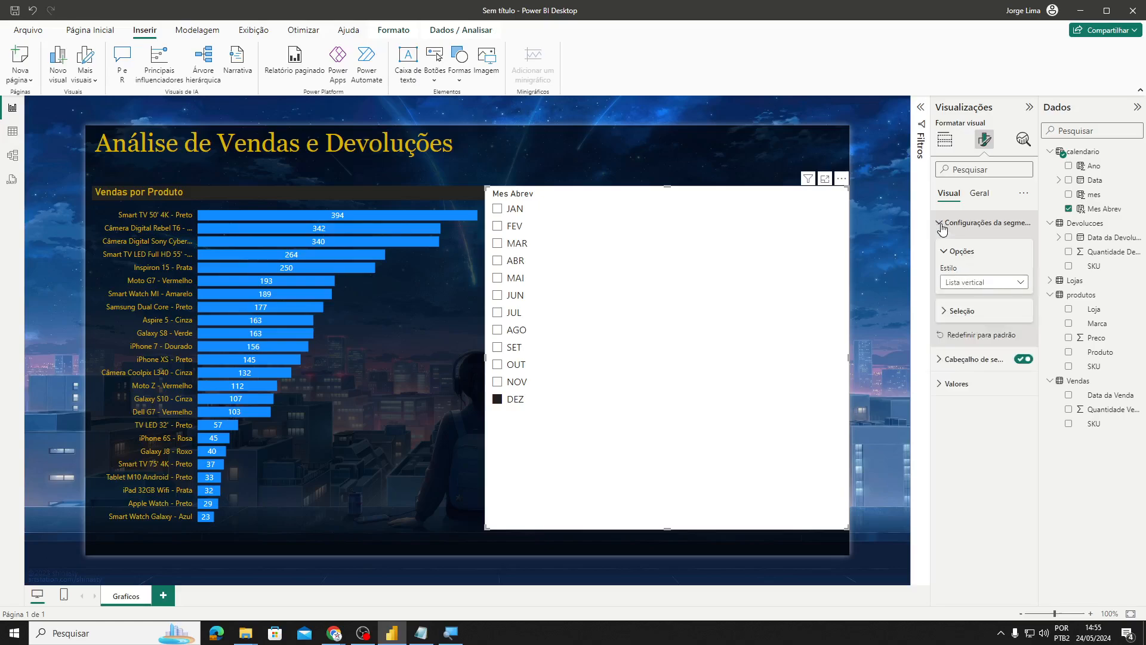
{"action": "left_click", "coordinate": [1025, 286]}
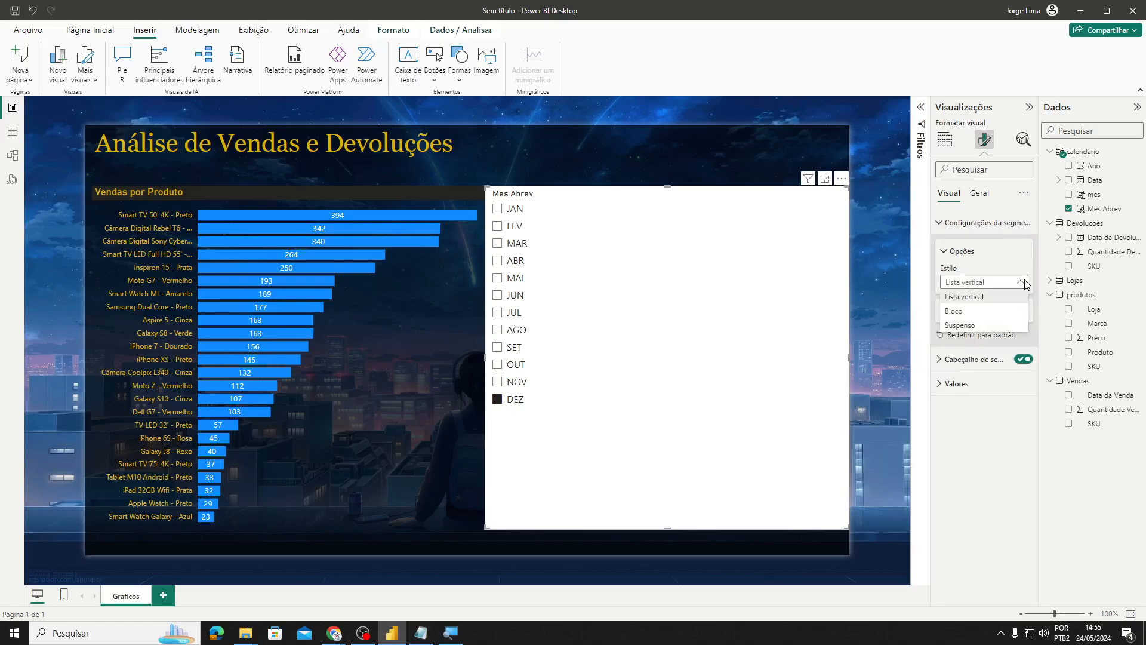
{"action": "left_click", "coordinate": [971, 323]}
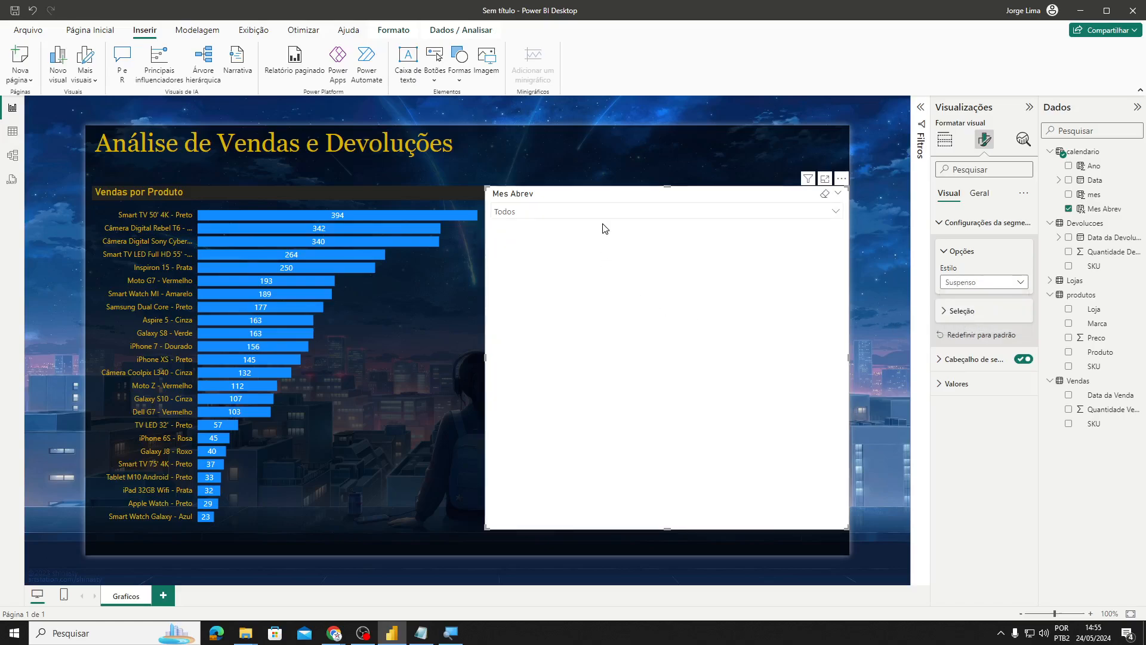
- Turn on single selection for the month slicer and try it by filtering the page by MAR and ABR
{"action": "left_click", "coordinate": [943, 311]}
{"action": "left_click", "coordinate": [1018, 328]}
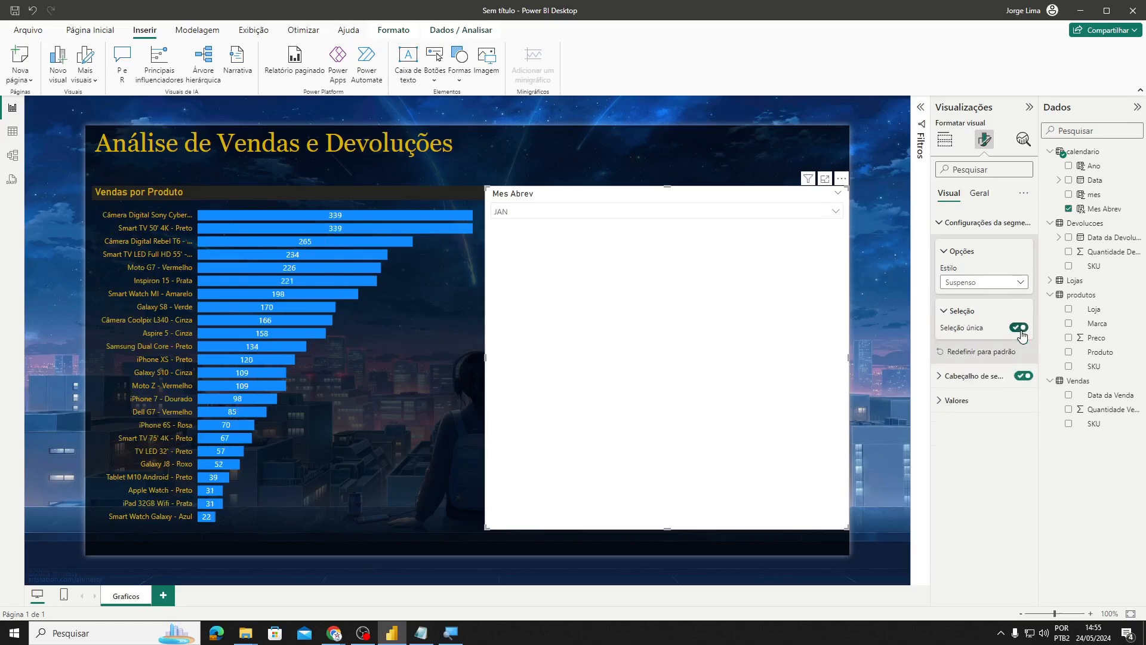
{"action": "left_click", "coordinate": [836, 212]}
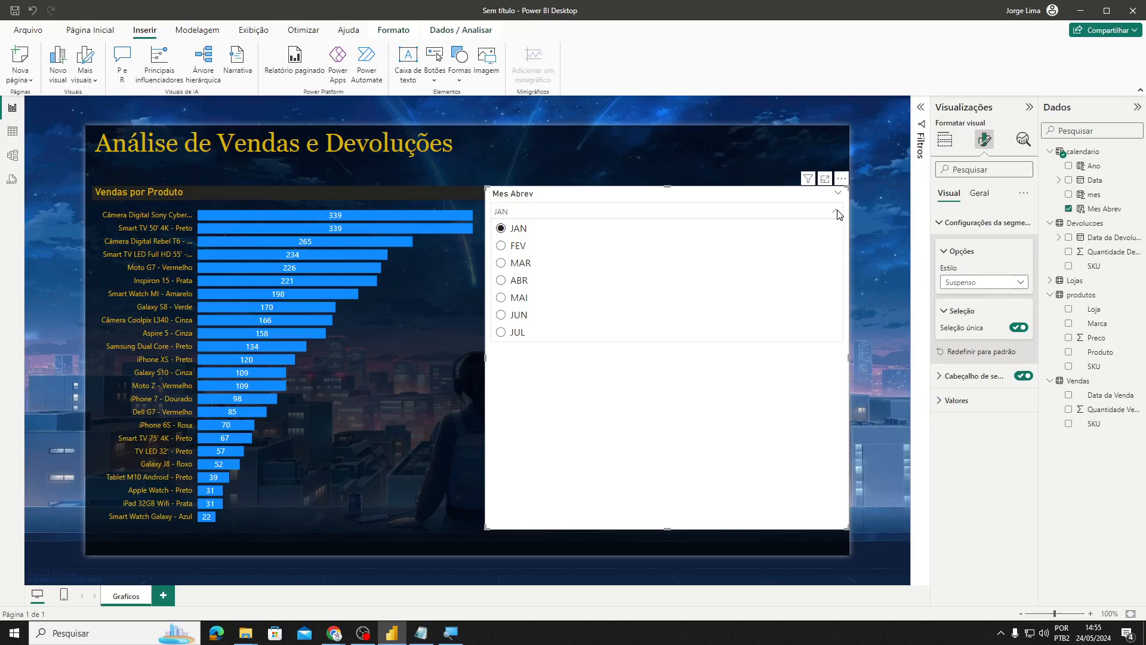
{"action": "left_click", "coordinate": [501, 263]}
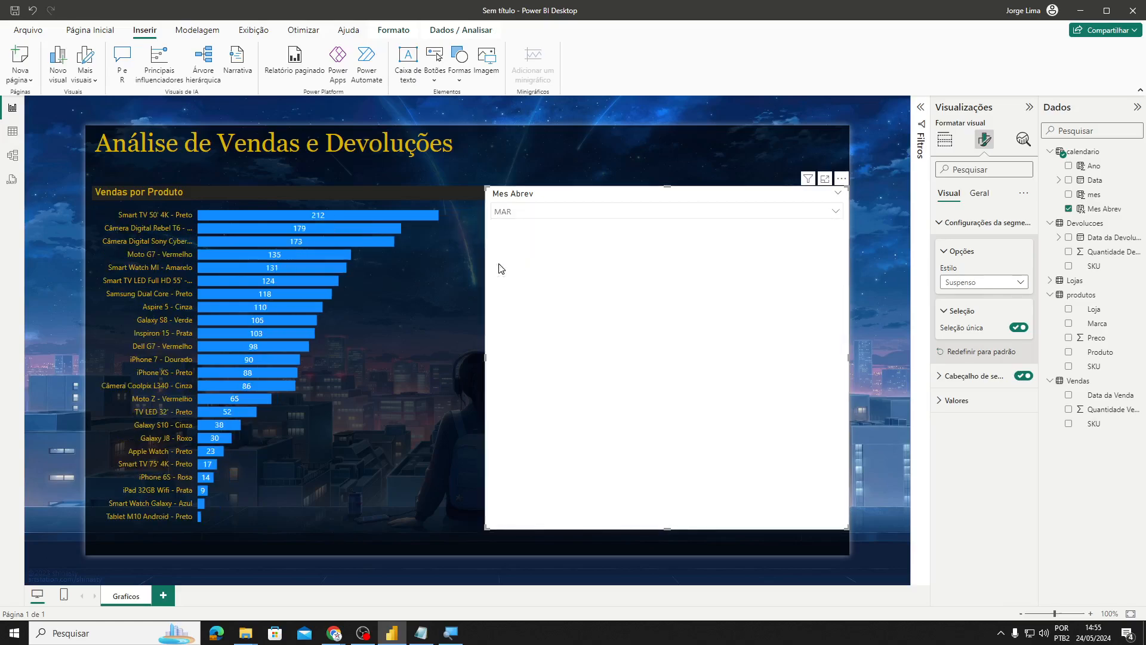
{"action": "left_click", "coordinate": [836, 212]}
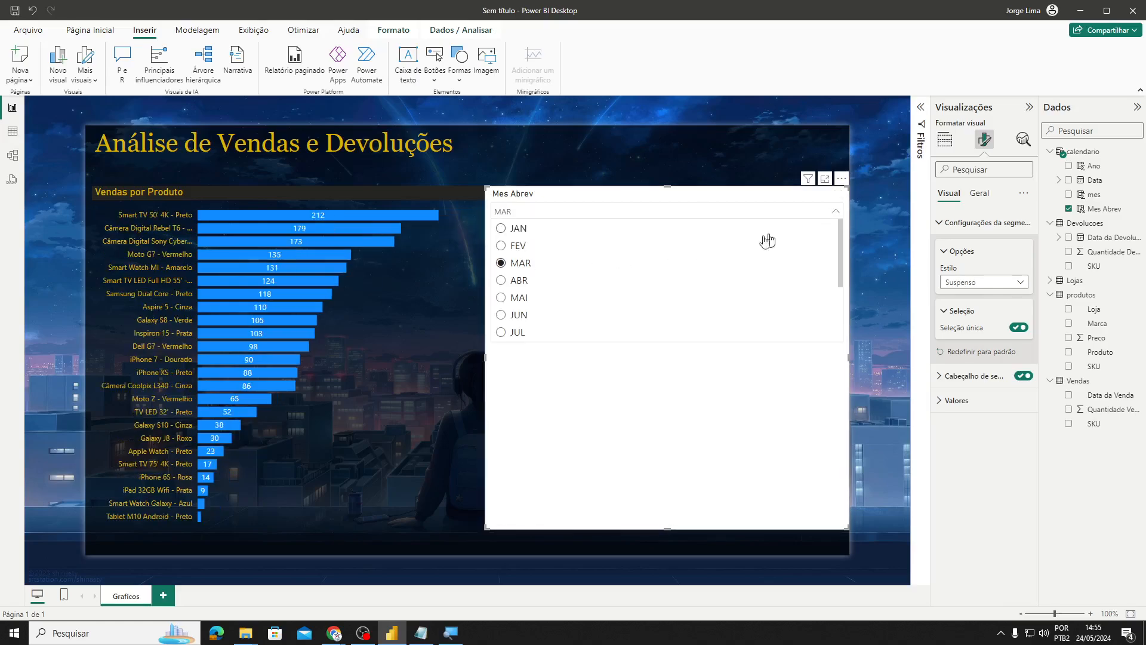
{"action": "left_click", "coordinate": [502, 281]}
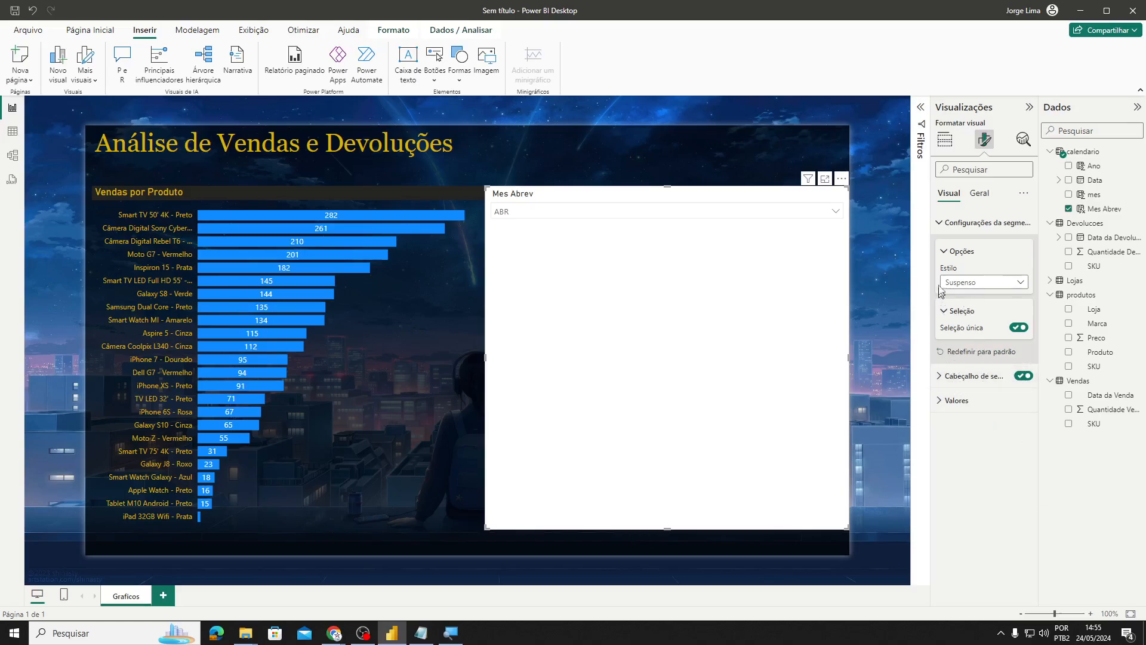
- Set the slicer's values to a gold font at size 16
{"action": "left_click", "coordinate": [941, 400]}
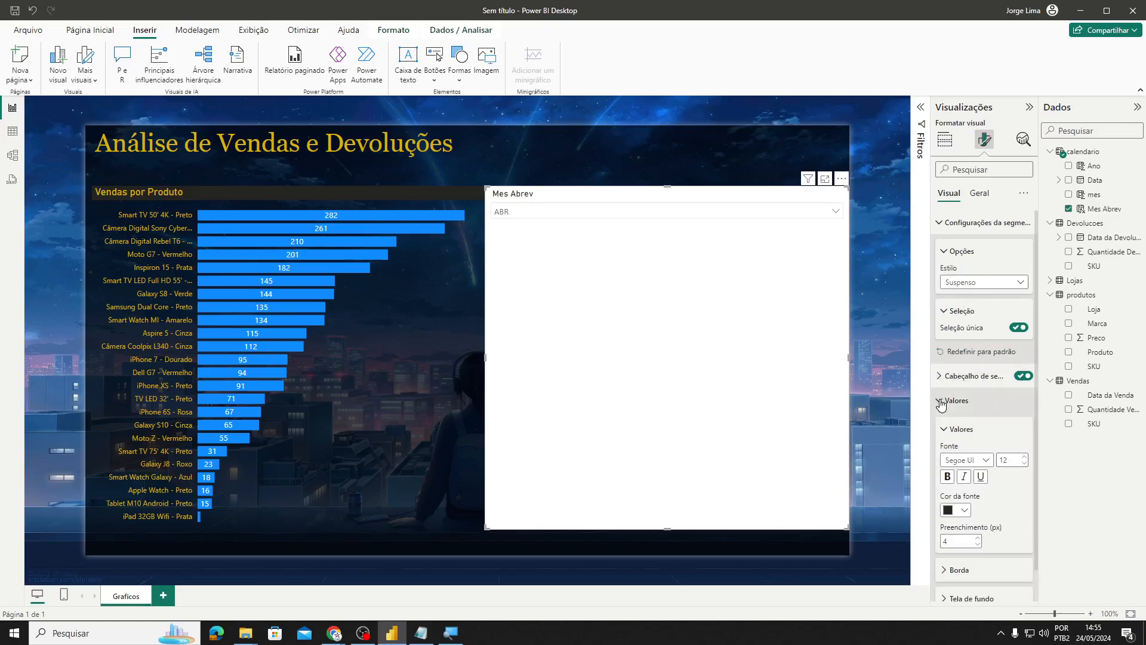
{"action": "left_click", "coordinate": [966, 511]}
{"action": "left_click", "coordinate": [982, 462]}
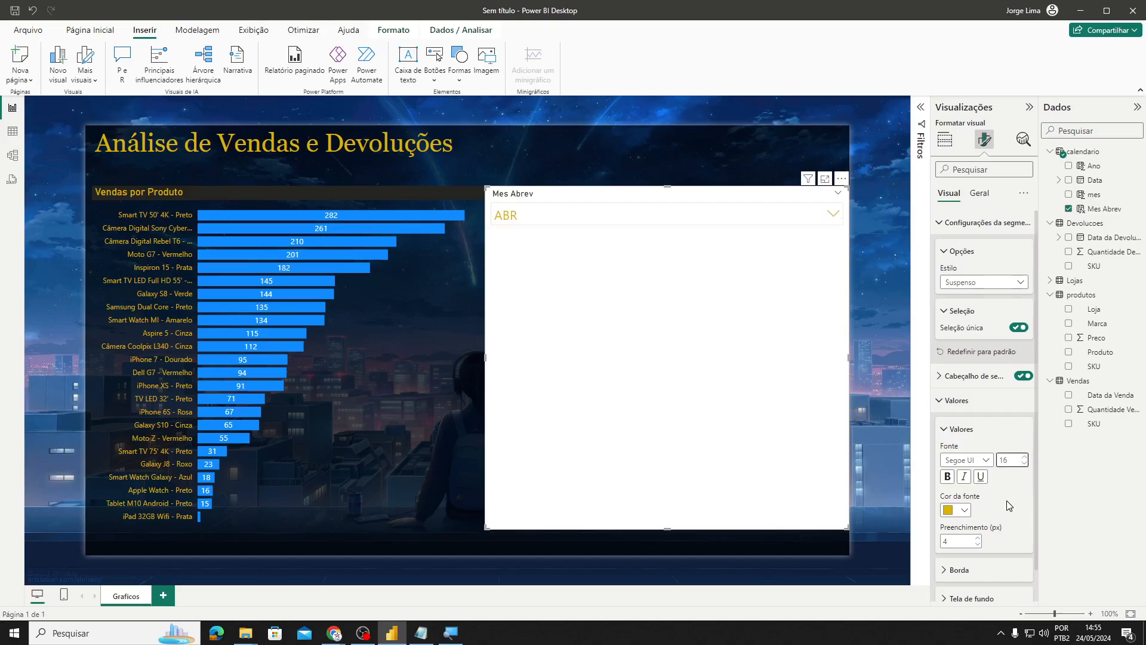
- Give the slicer's values a near-black background and filter the page by FEV
{"action": "scroll", "coordinate": [1015, 497], "scroll_direction": "down", "scroll_amount": 1}
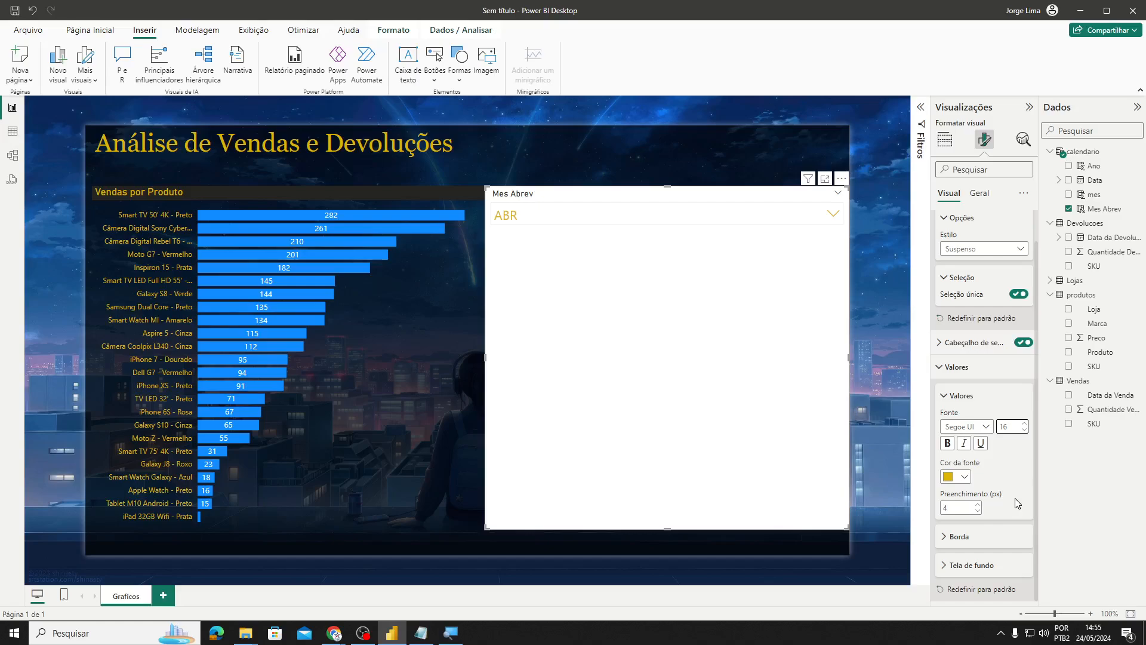
{"action": "left_click", "coordinate": [955, 565]}
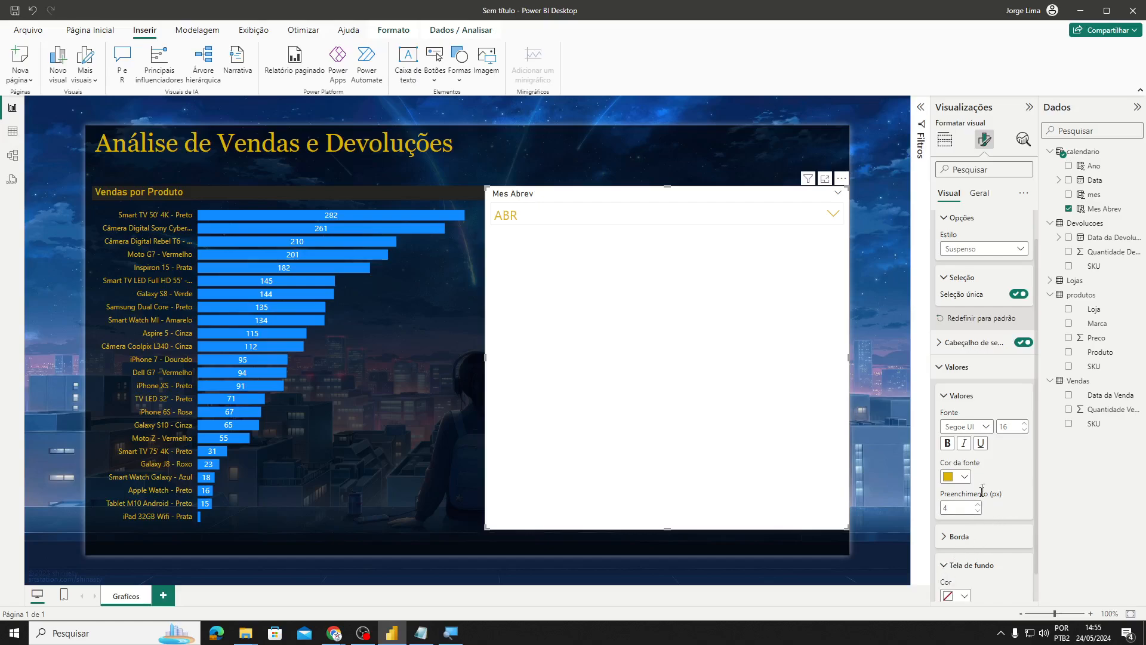
{"action": "scroll", "coordinate": [994, 561], "scroll_direction": "down", "scroll_amount": 1}
{"action": "left_click", "coordinate": [966, 565]}
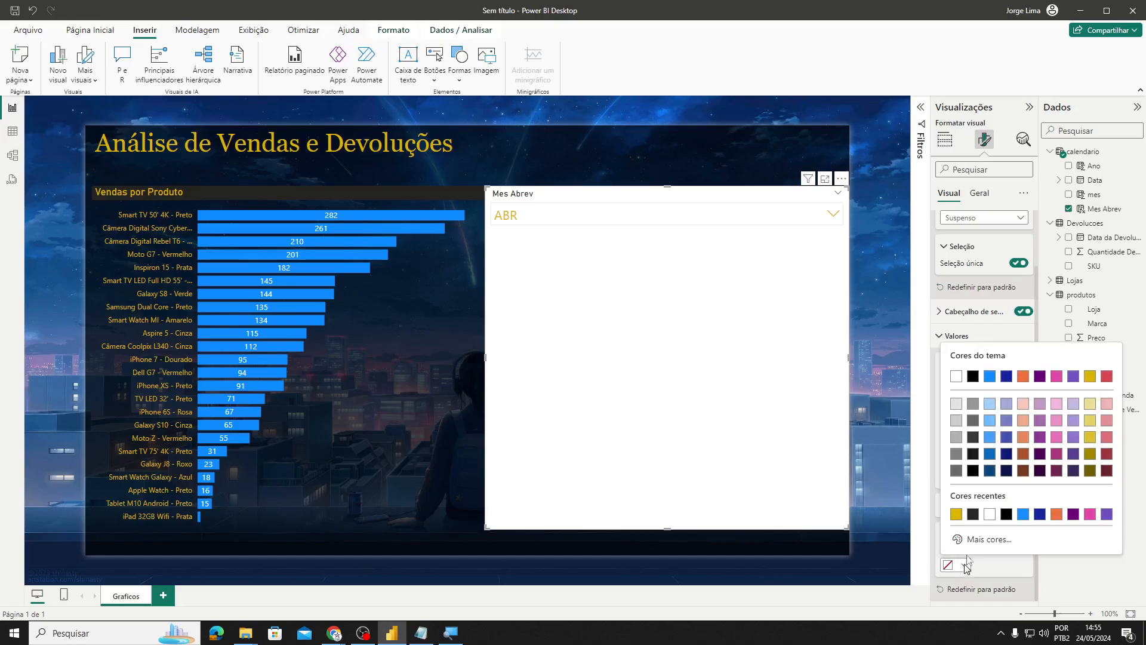
{"action": "left_click", "coordinate": [972, 515]}
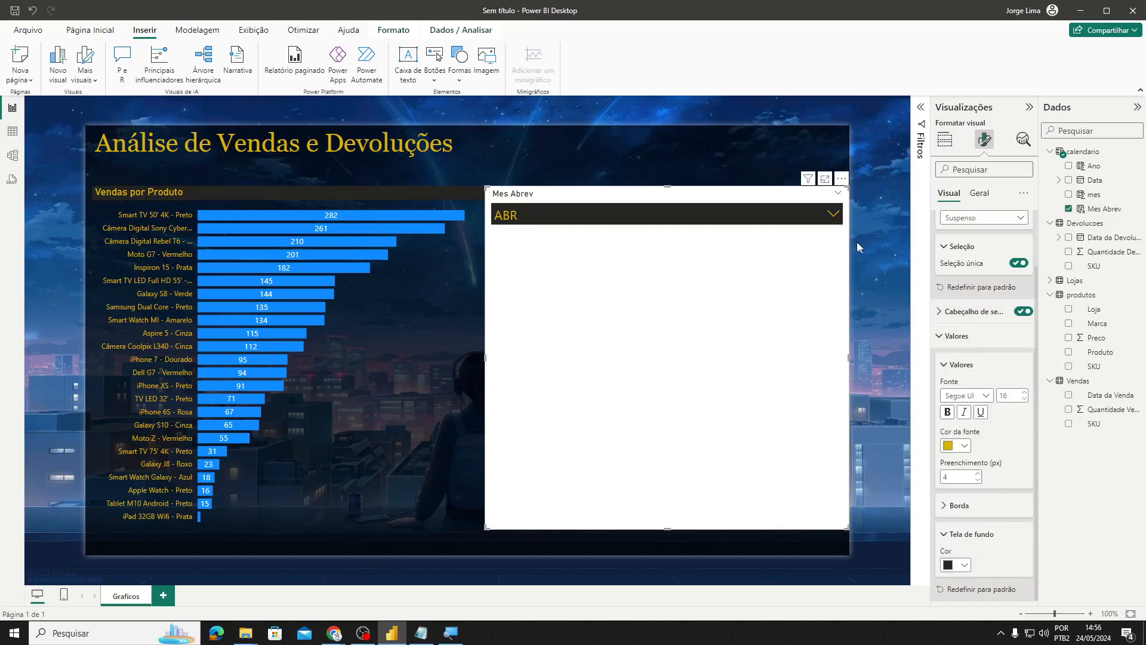
{"action": "left_click", "coordinate": [833, 214]}
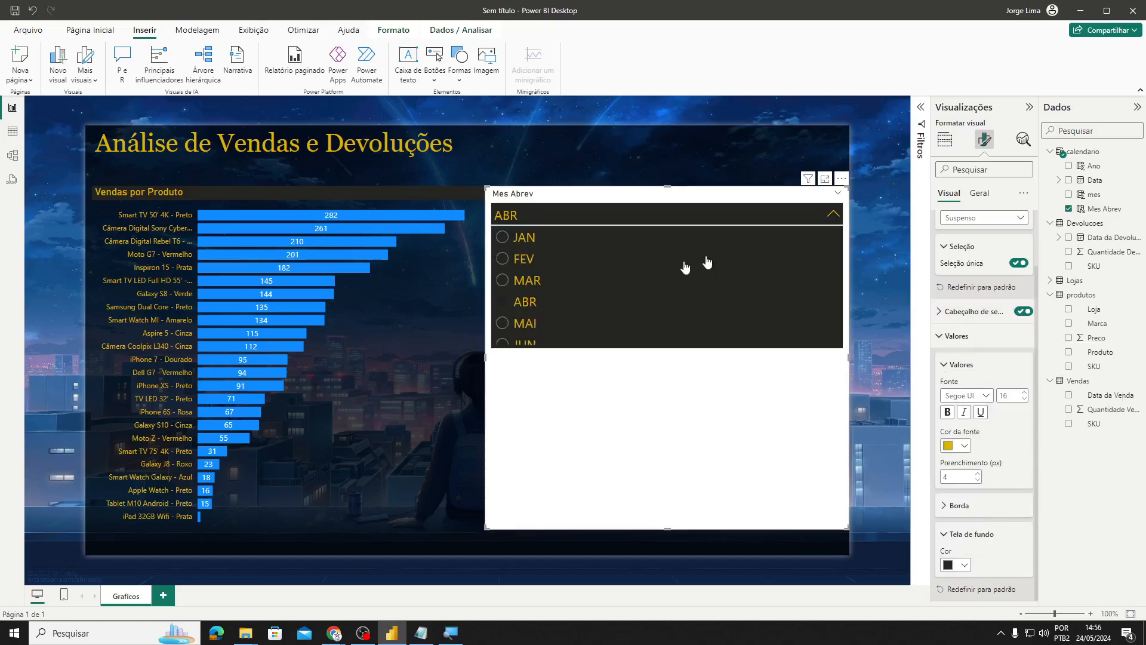
{"action": "left_click", "coordinate": [508, 258]}
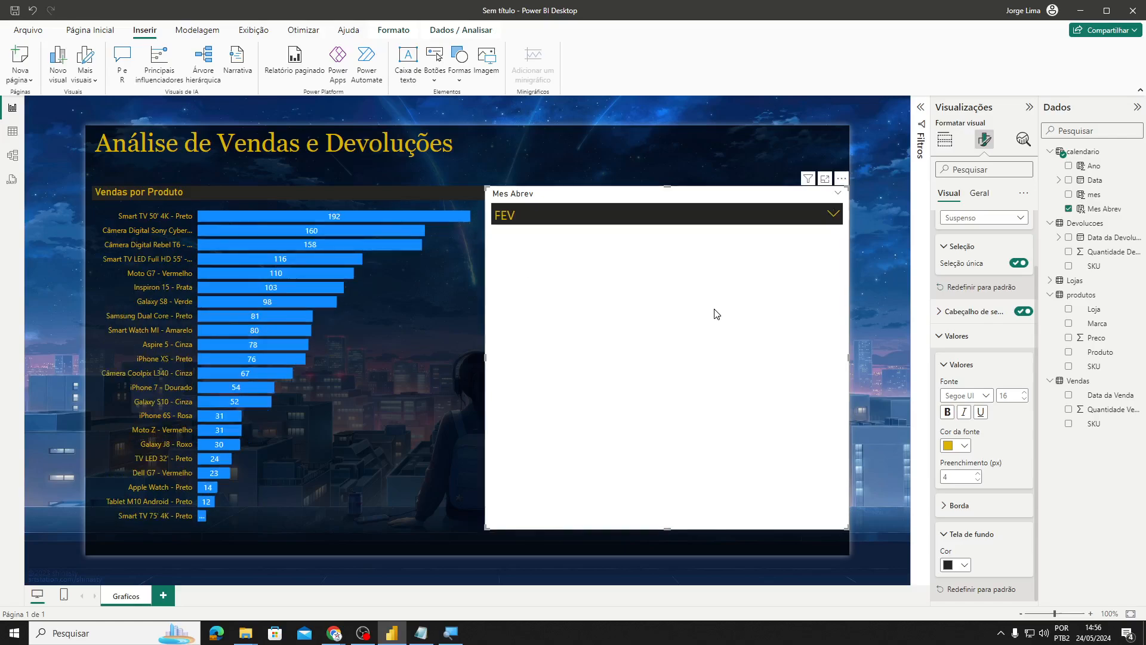
- Turn on the slicer's title and set its text to "Meses"
{"action": "left_click", "coordinate": [957, 336]}
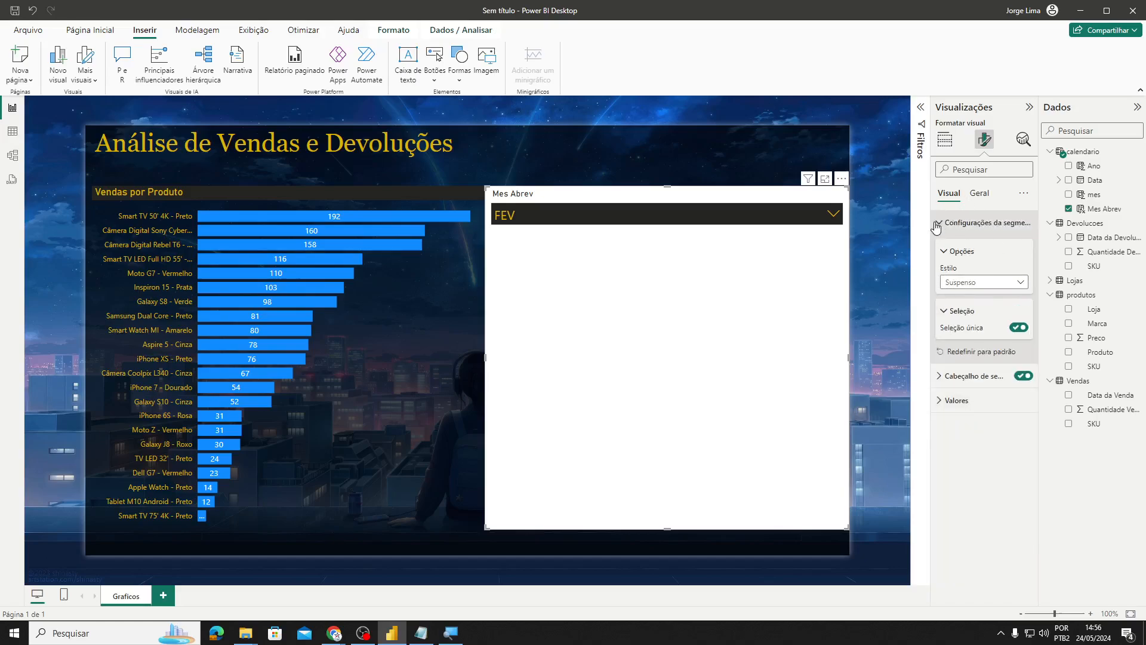
{"action": "left_click", "coordinate": [991, 222]}
{"action": "left_click", "coordinate": [980, 194]}
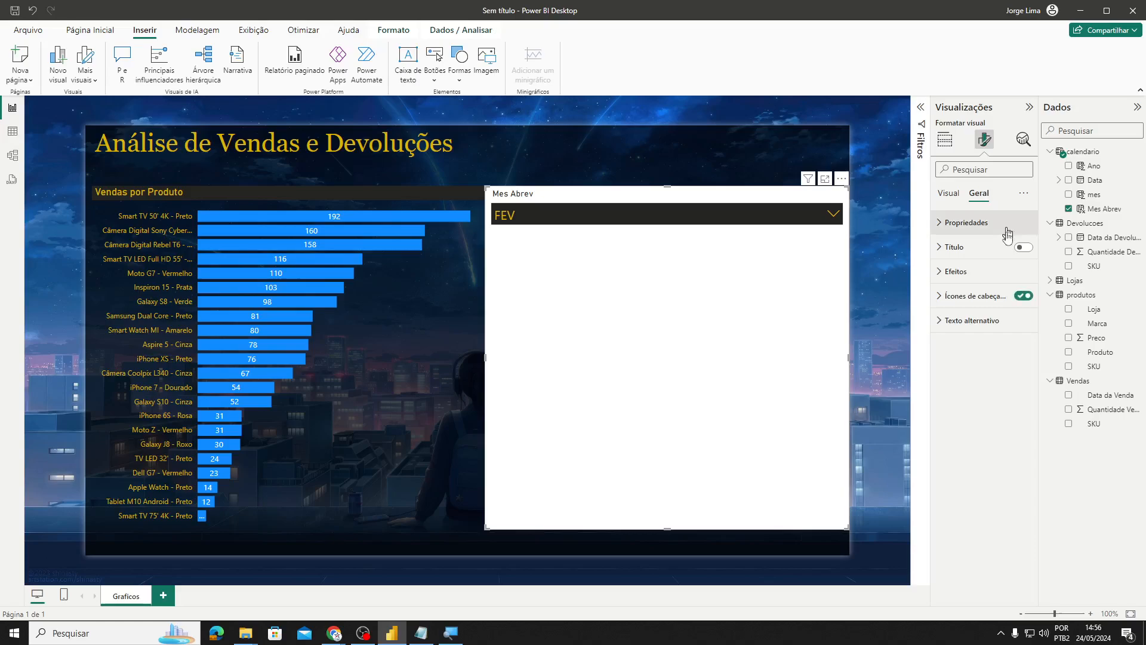
{"action": "left_click", "coordinate": [943, 250]}
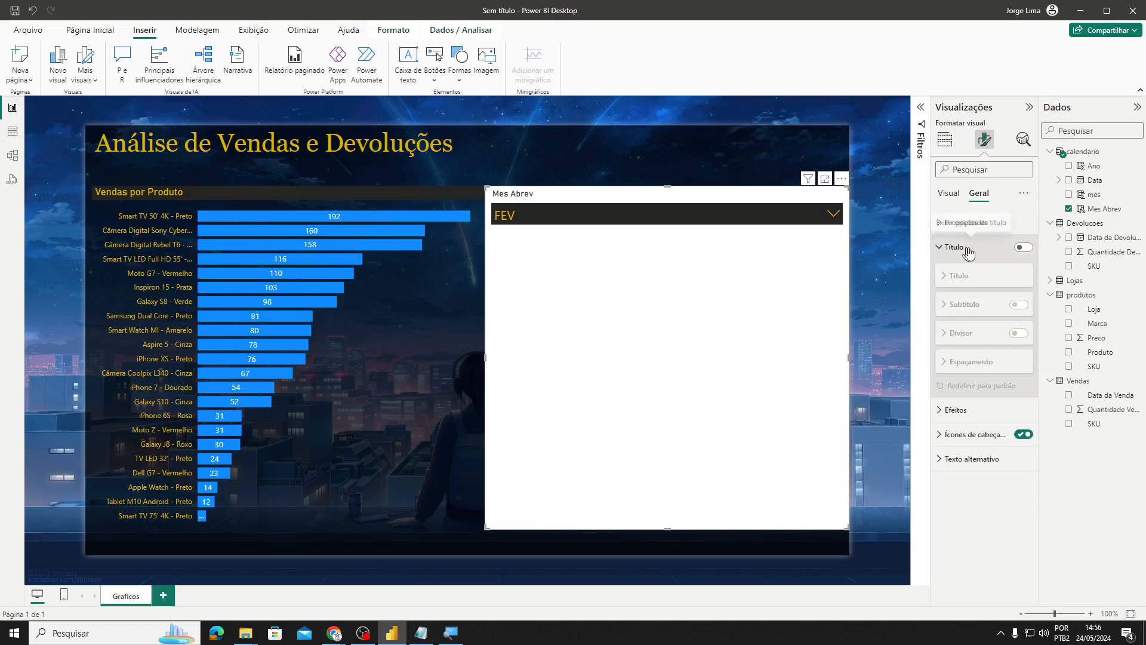
{"action": "left_click", "coordinate": [1023, 248]}
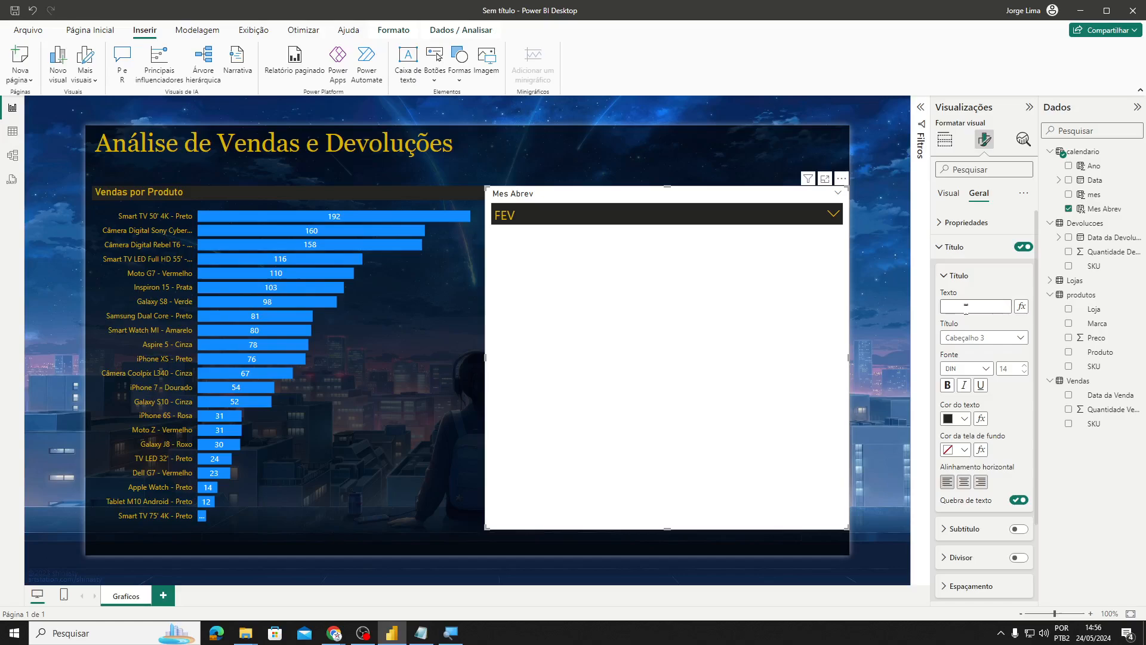
{"action": "left_click", "coordinate": [982, 307]}
{"action": "key", "text": "Return"}
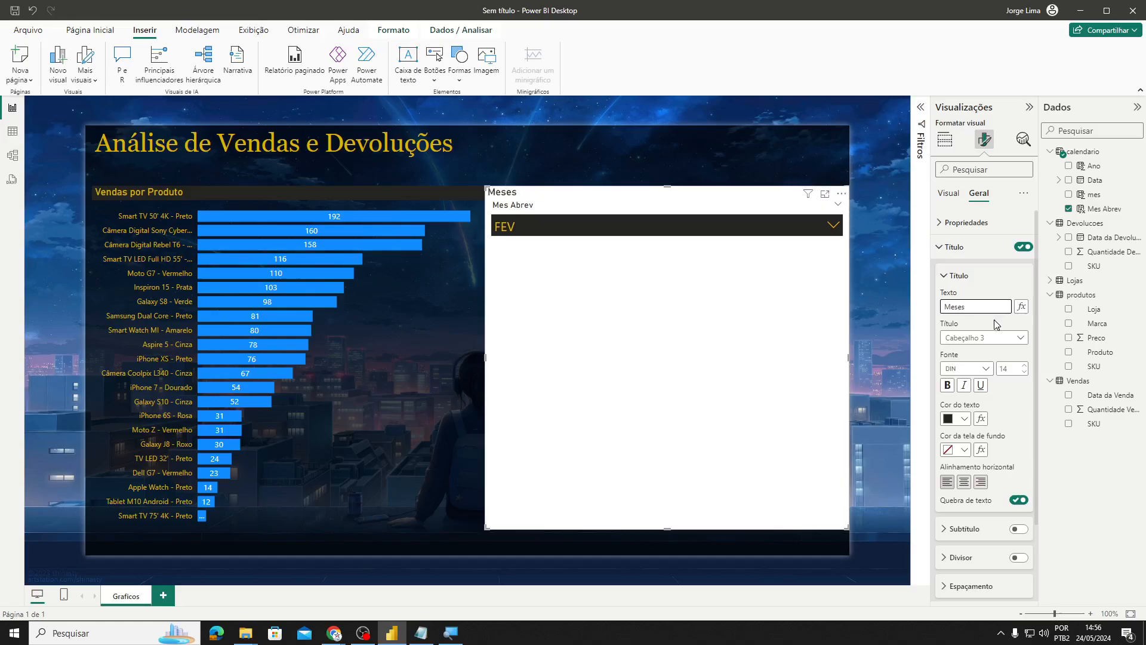
- Format the slicer's title with font size 17, gold text and a near-black background
{"action": "left_click", "coordinate": [1024, 366]}
{"action": "left_click", "coordinate": [965, 418]}
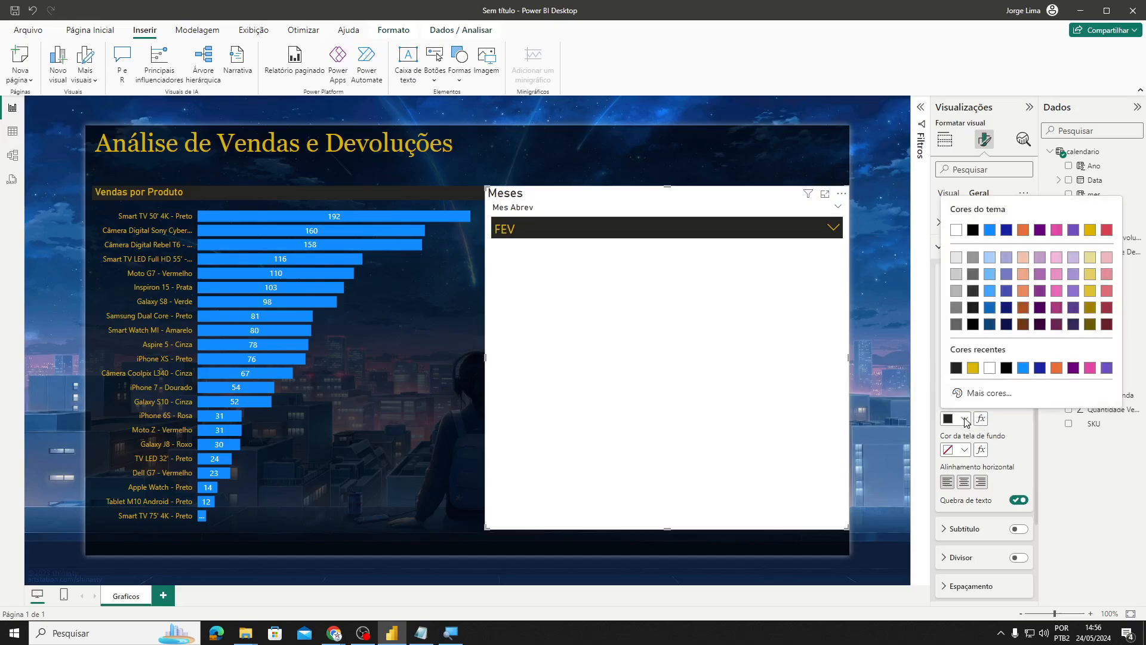
{"action": "left_click", "coordinate": [973, 367]}
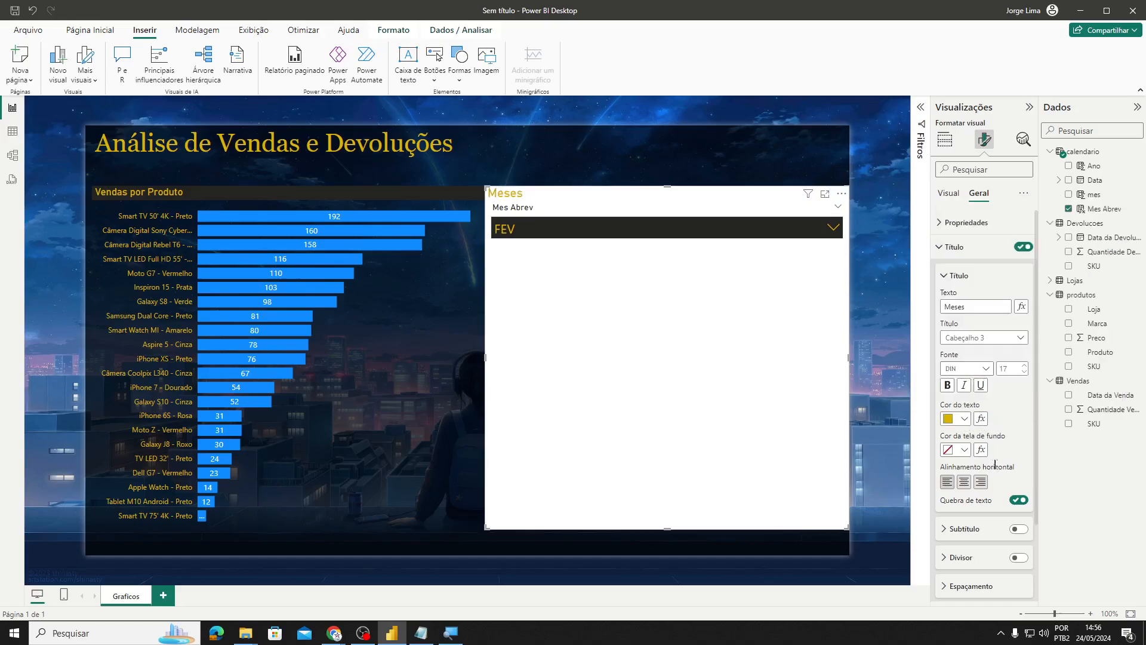
{"action": "left_click", "coordinate": [965, 449]}
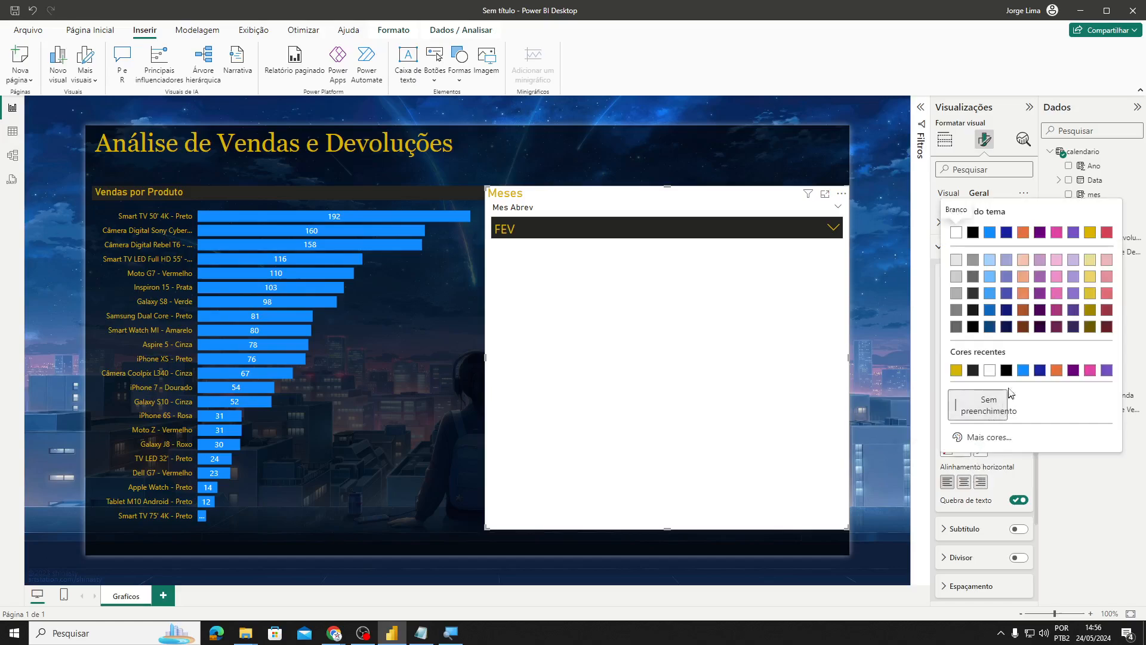
{"action": "left_click", "coordinate": [974, 370]}
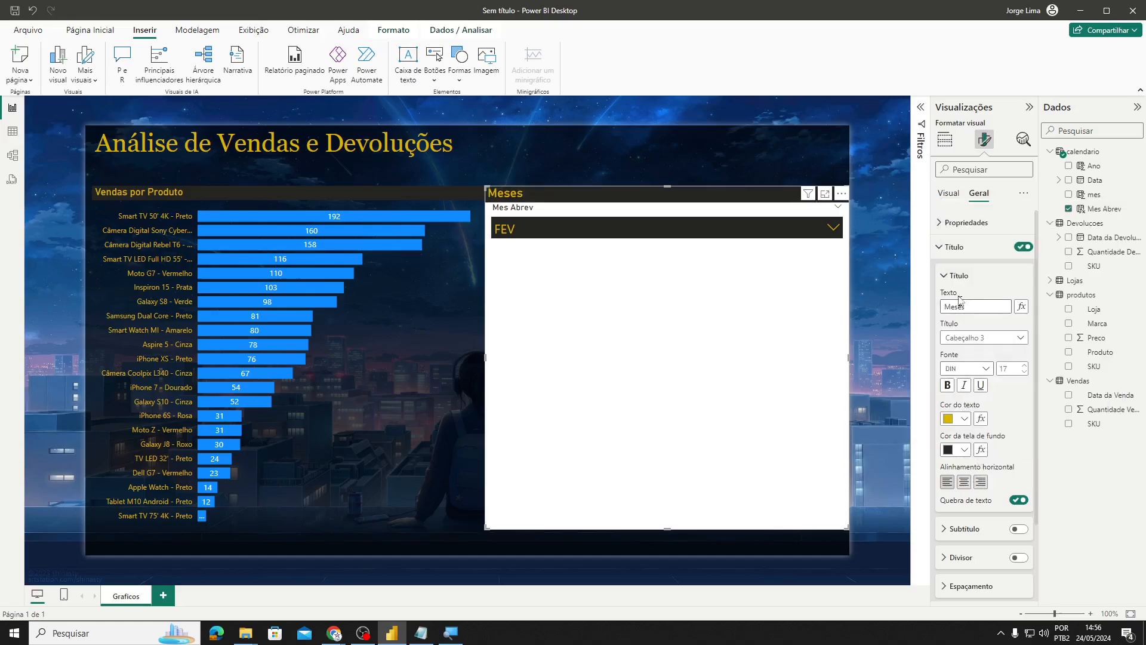
- Hide the slicer's Mes Abrev header and turn off the slicer's background fill so the wallpaper shows through
{"action": "left_click", "coordinate": [950, 247]}
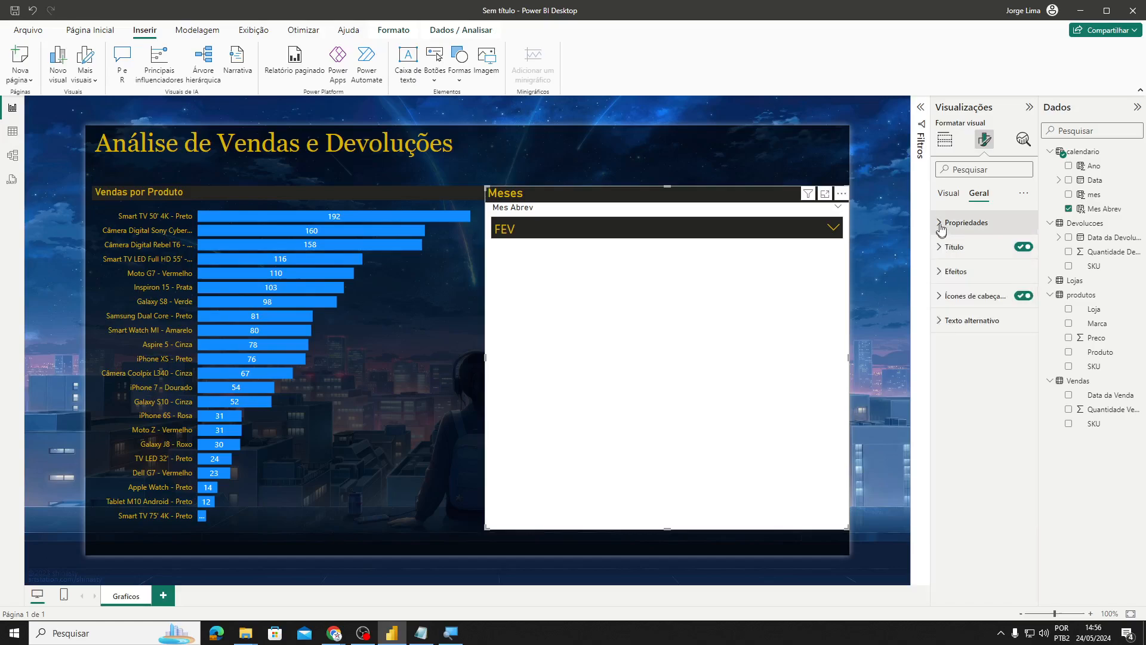
{"action": "left_click", "coordinate": [949, 193]}
{"action": "left_click", "coordinate": [1023, 247]}
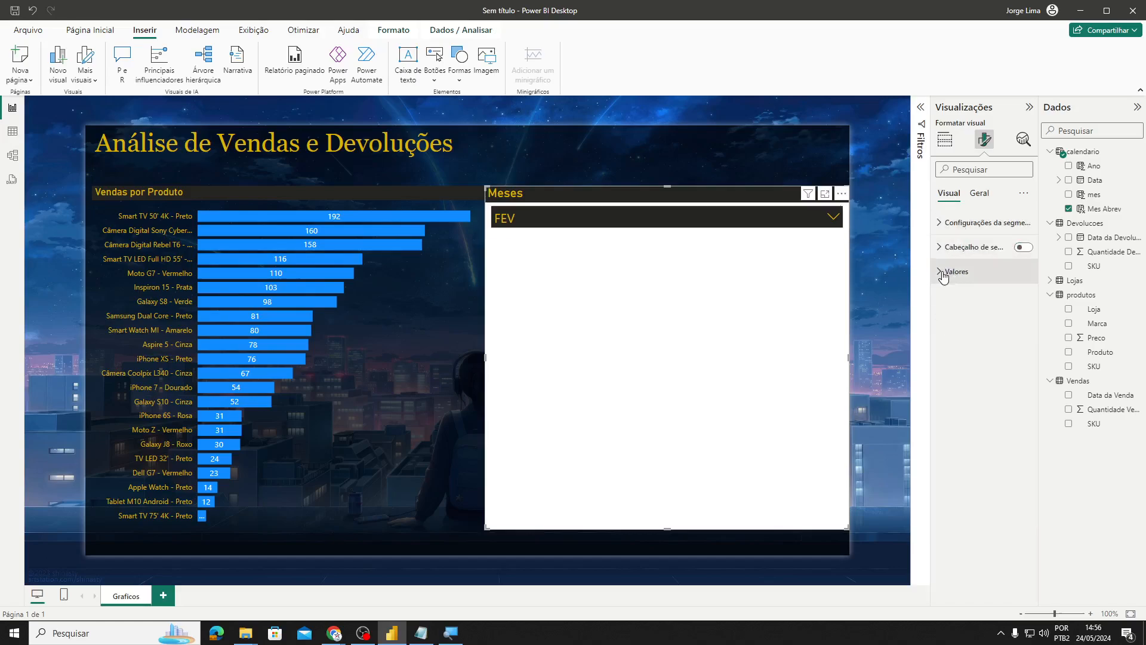
{"action": "left_click", "coordinate": [979, 193]}
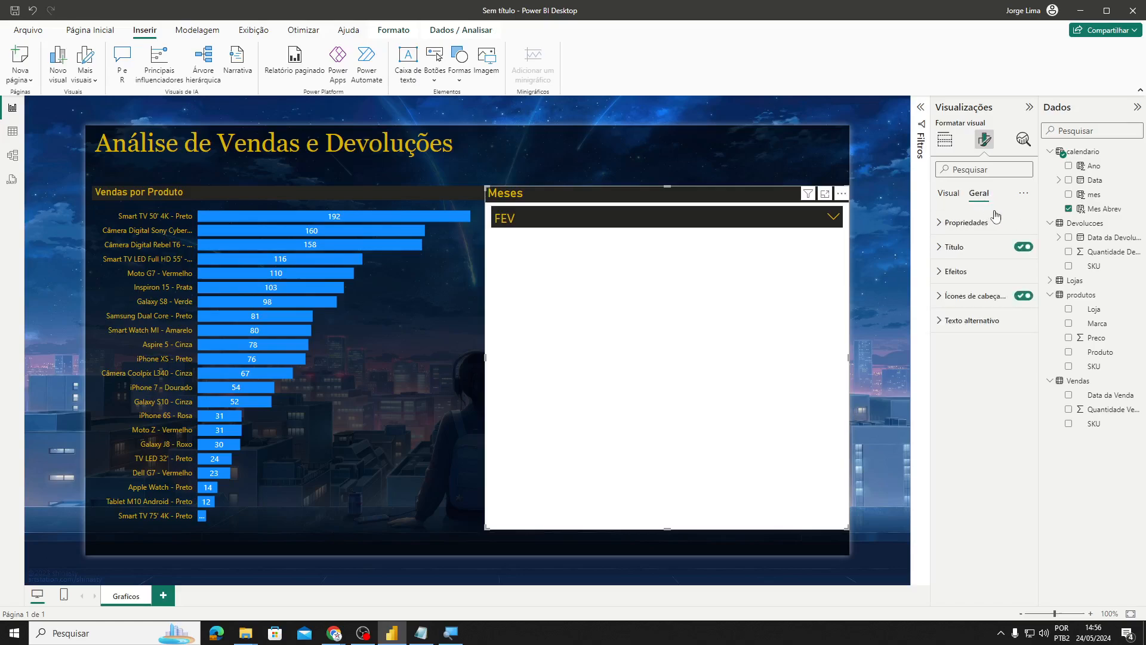
{"action": "left_click", "coordinate": [943, 271]}
{"action": "left_click", "coordinate": [1019, 301]}
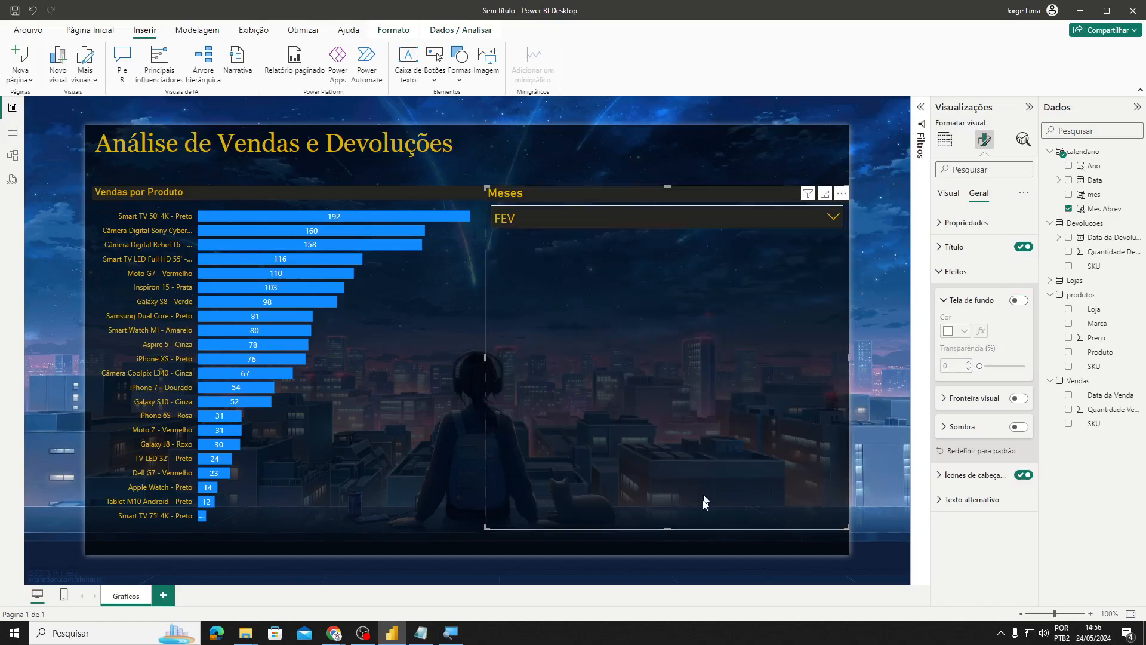
- Shorten the slicer to fit its title and dropdown, and move it up beside the report title
{"action": "left_click_drag", "start_coordinate": [668, 525], "coordinate": [656, 238]}
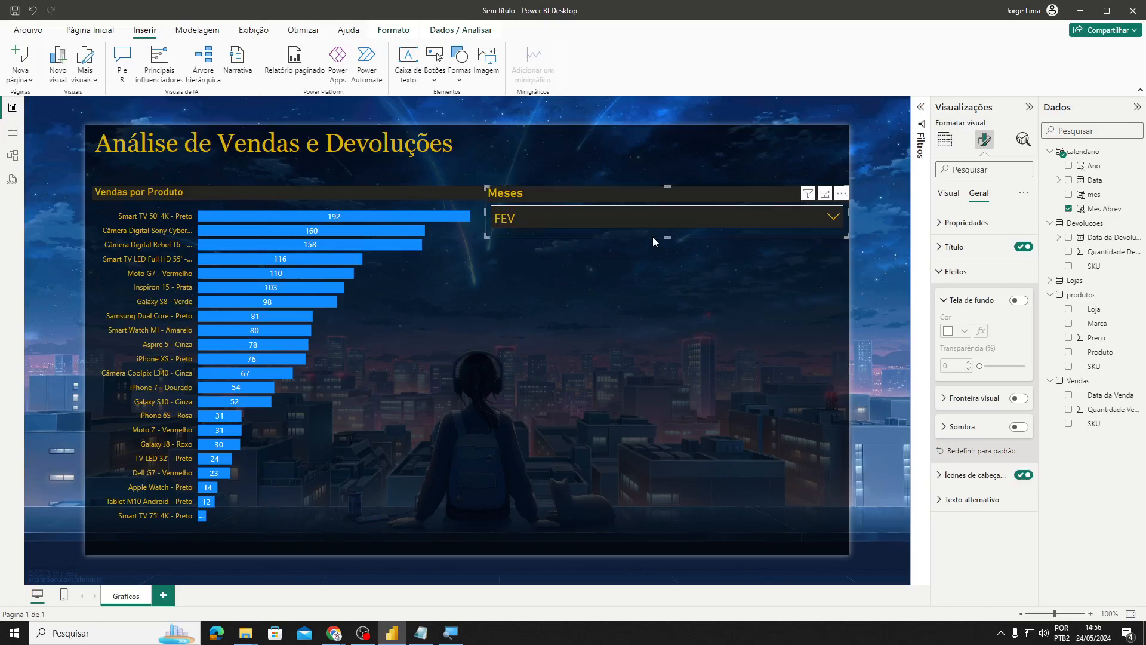
{"action": "left_click_drag", "start_coordinate": [701, 201], "coordinate": [708, 148]}
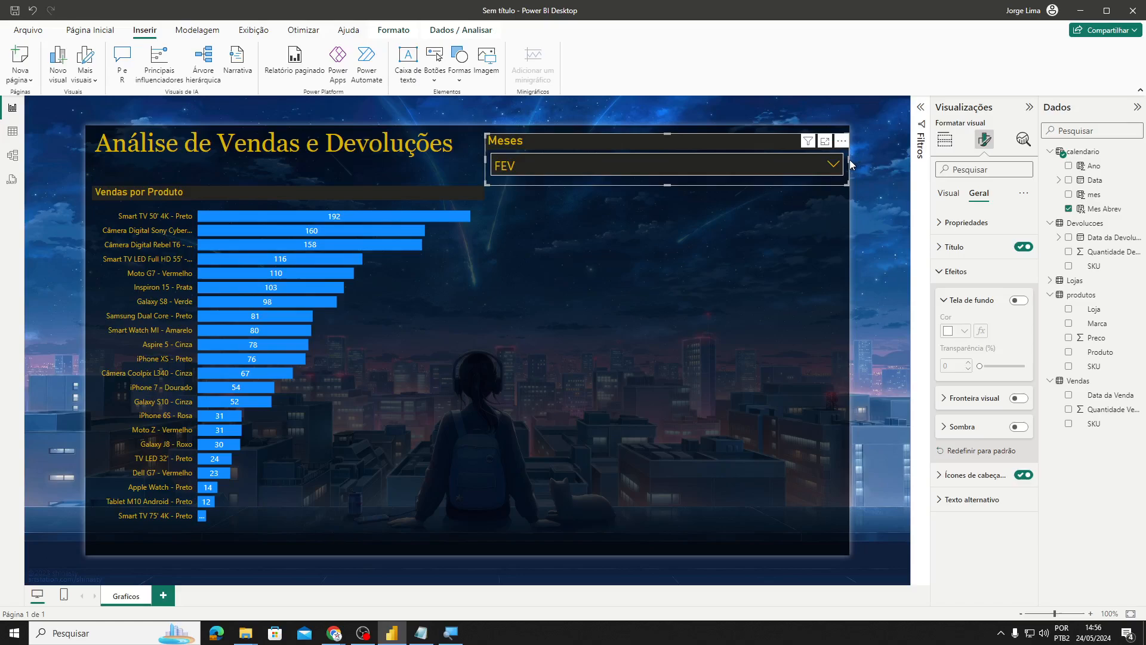
- Narrow the Meses slicer at the far right of the report's title row, and filter by MAR and then by MAI
{"action": "left_click_drag", "start_coordinate": [849, 159], "coordinate": [818, 176]}
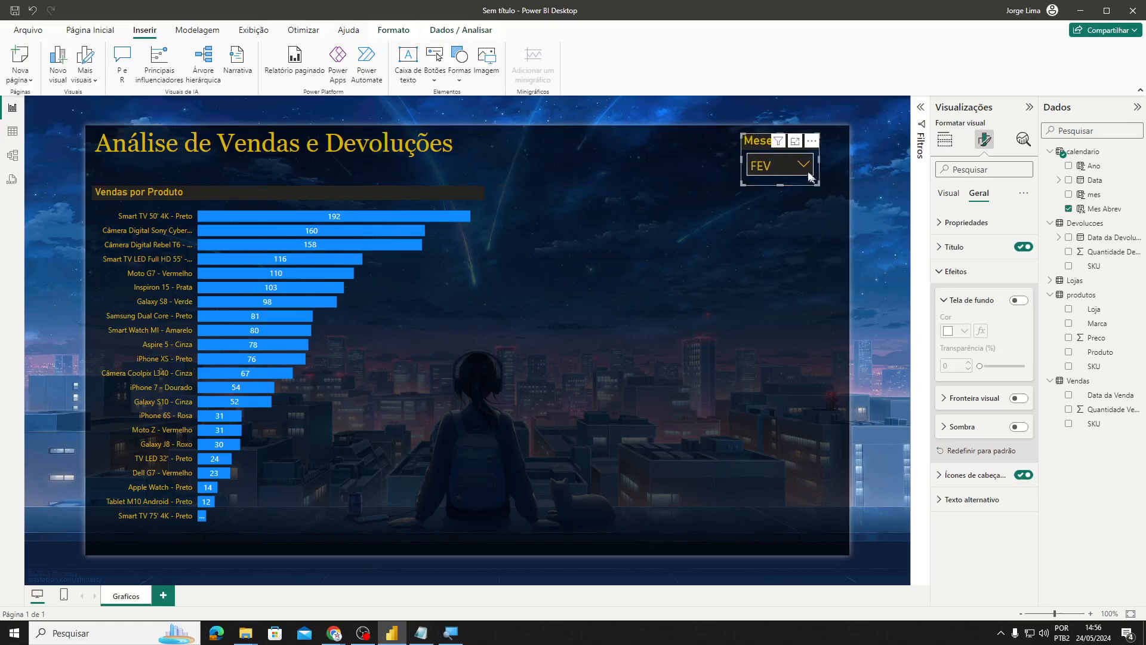
{"action": "left_click", "coordinate": [803, 165]}
{"action": "left_click", "coordinate": [786, 233]}
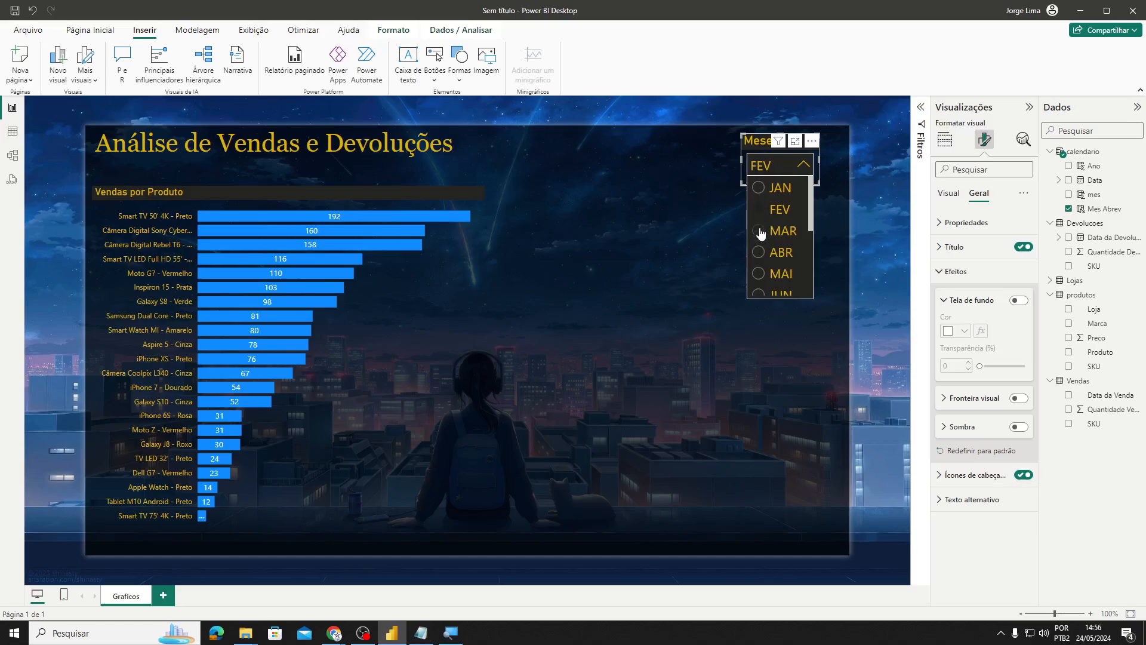
{"action": "left_click", "coordinate": [811, 165]}
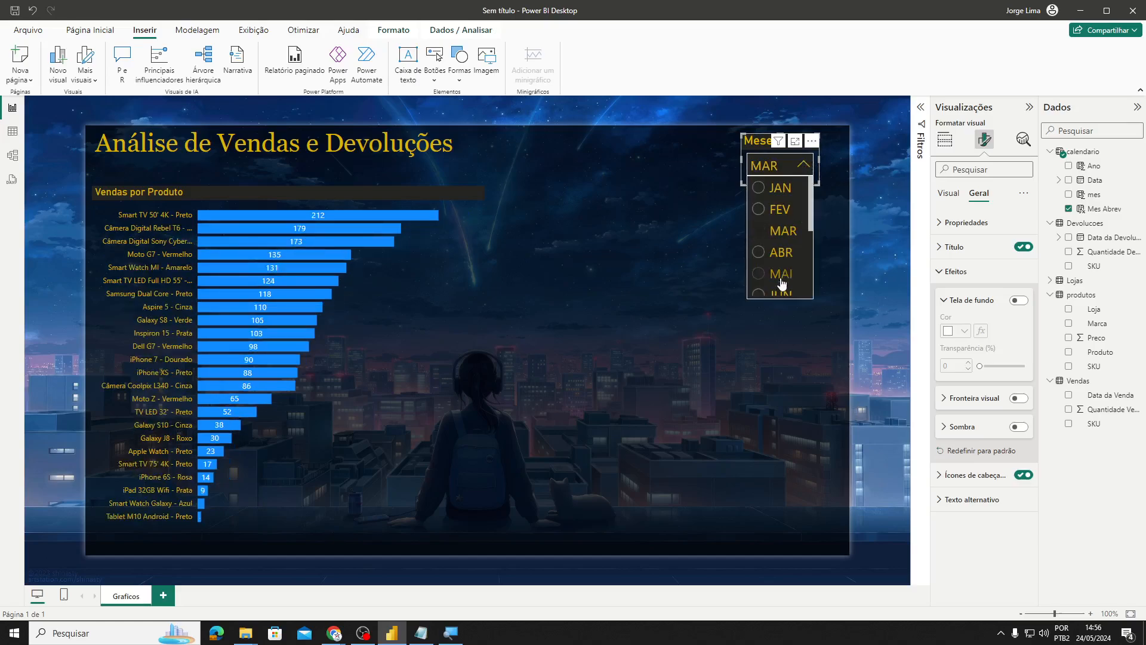
{"action": "left_click", "coordinate": [773, 281]}
{"action": "left_click", "coordinate": [886, 294]}
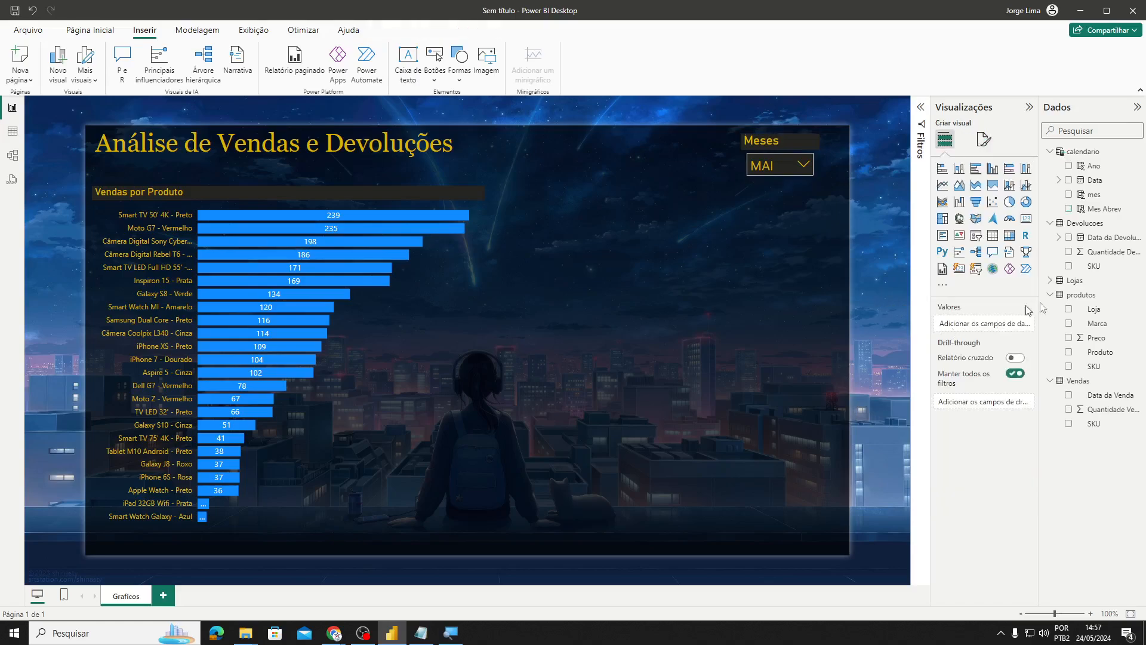
- Add a new slicer to the report page using the Ano field from the calendario table
{"action": "mouse_move", "coordinate": [1052, 300]}
{"action": "left_click", "coordinate": [976, 238]}
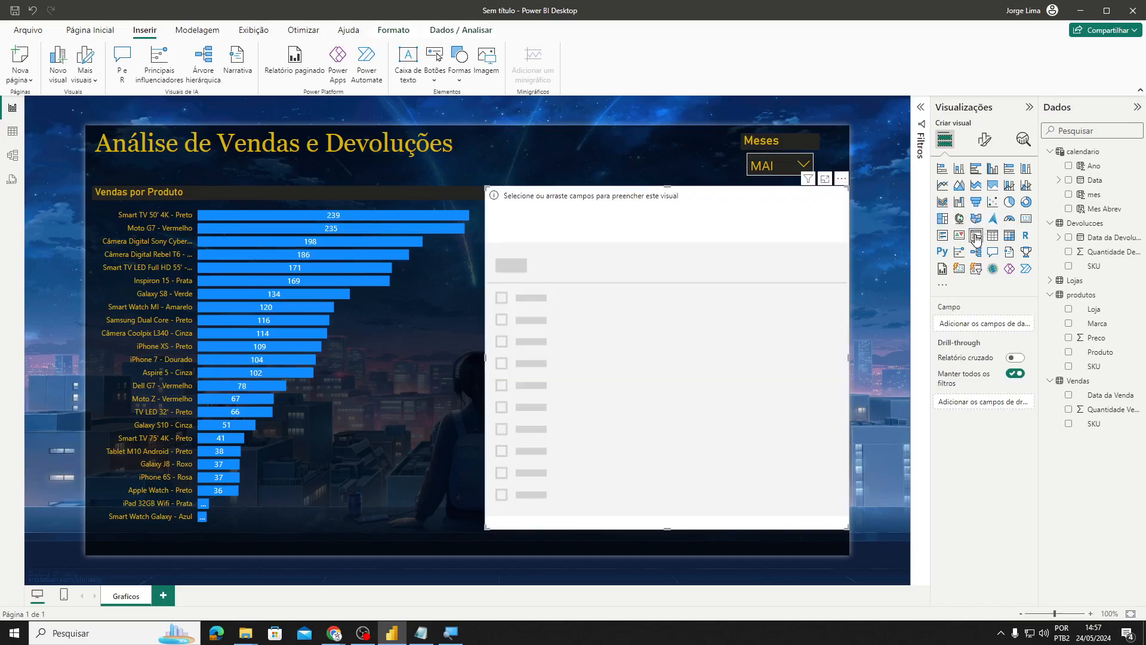
{"action": "left_click", "coordinate": [1069, 166]}
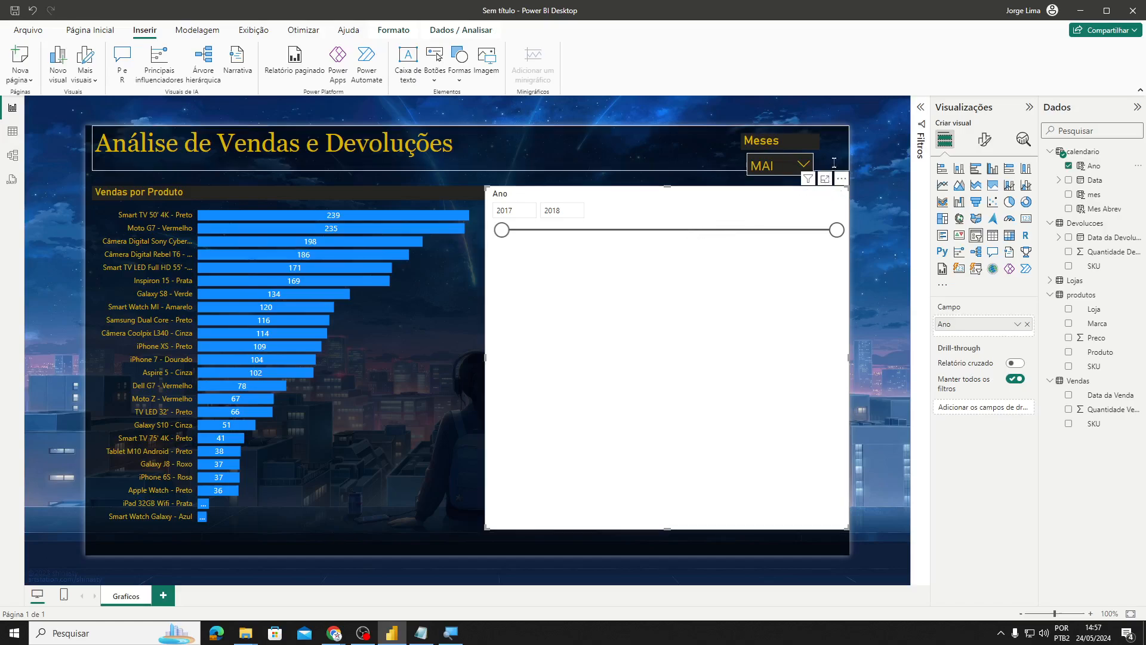
- Copy the Meses slicer's formatting onto the Ano slicer with the format painter
{"action": "left_click", "coordinate": [817, 151]}
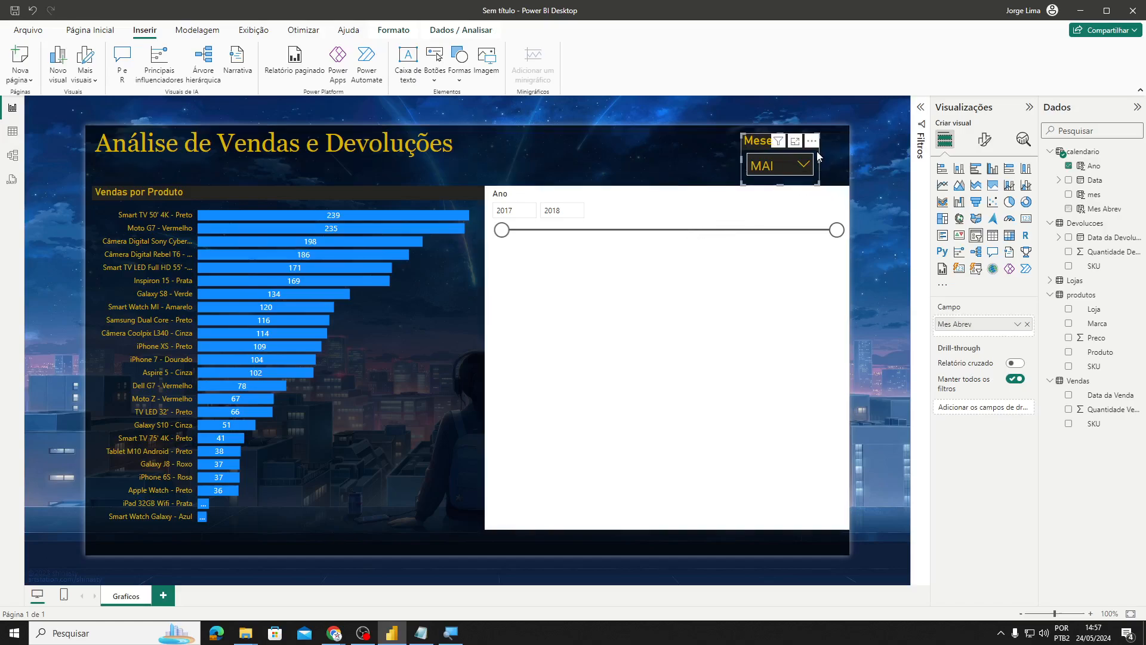
{"action": "left_click", "coordinate": [102, 35]}
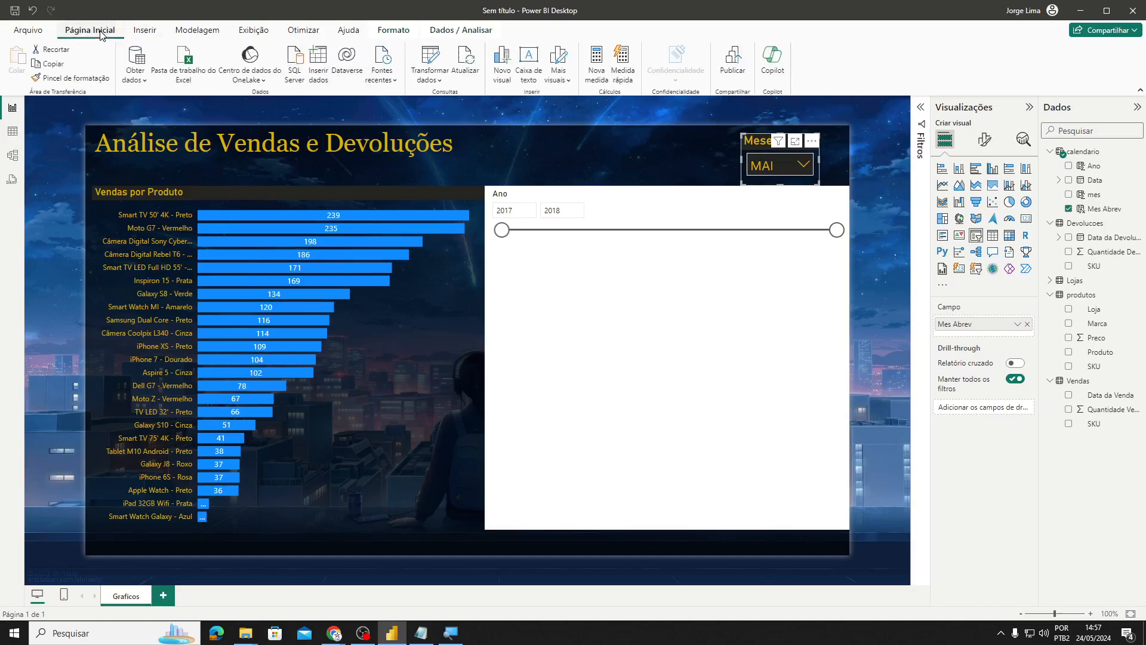
{"action": "left_click", "coordinate": [79, 78]}
{"action": "left_click", "coordinate": [636, 306]}
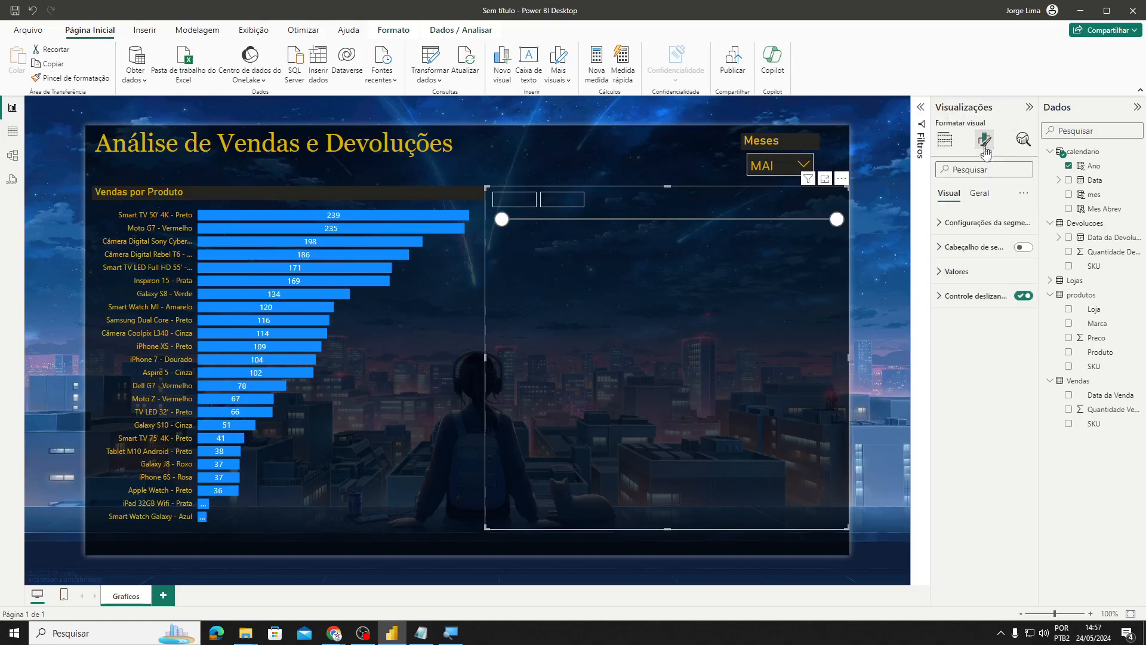
- Set the Ano slicer's style to Bloco
{"action": "left_click", "coordinate": [1005, 224]}
{"action": "left_click", "coordinate": [1021, 283]}
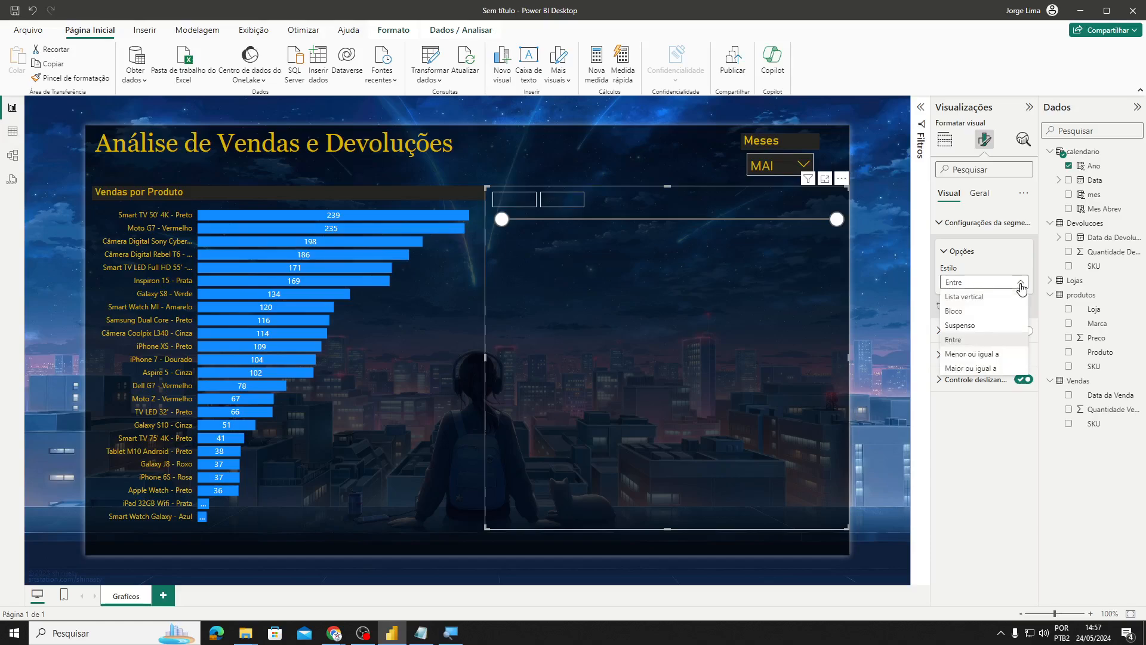
{"action": "left_click", "coordinate": [959, 314]}
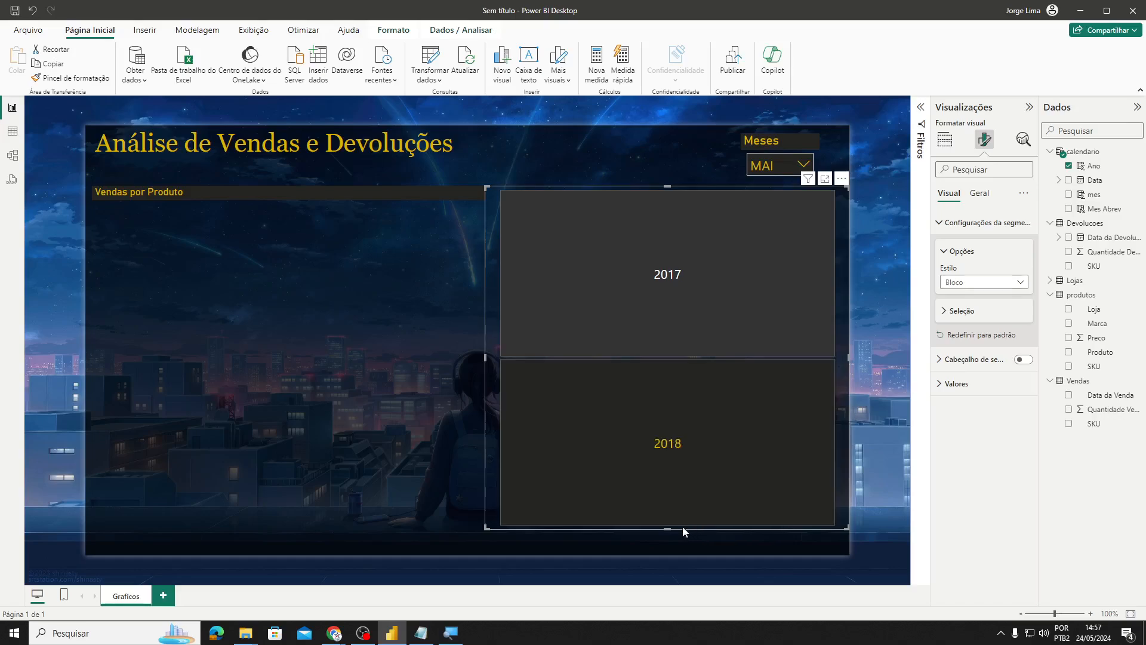
- Shrink the Ano slicer to a compact row of two year tiles and place it between the report title and the Meses slicer
{"action": "left_click_drag", "start_coordinate": [667, 528], "coordinate": [662, 252]}
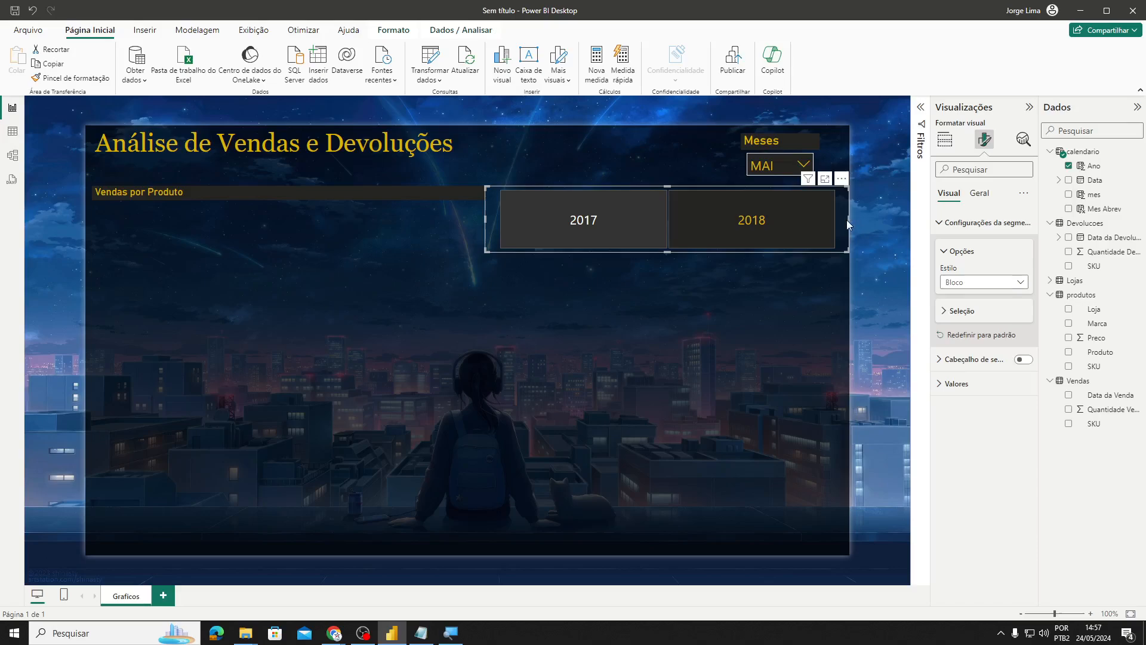
{"action": "left_click_drag", "start_coordinate": [851, 220], "coordinate": [718, 209]}
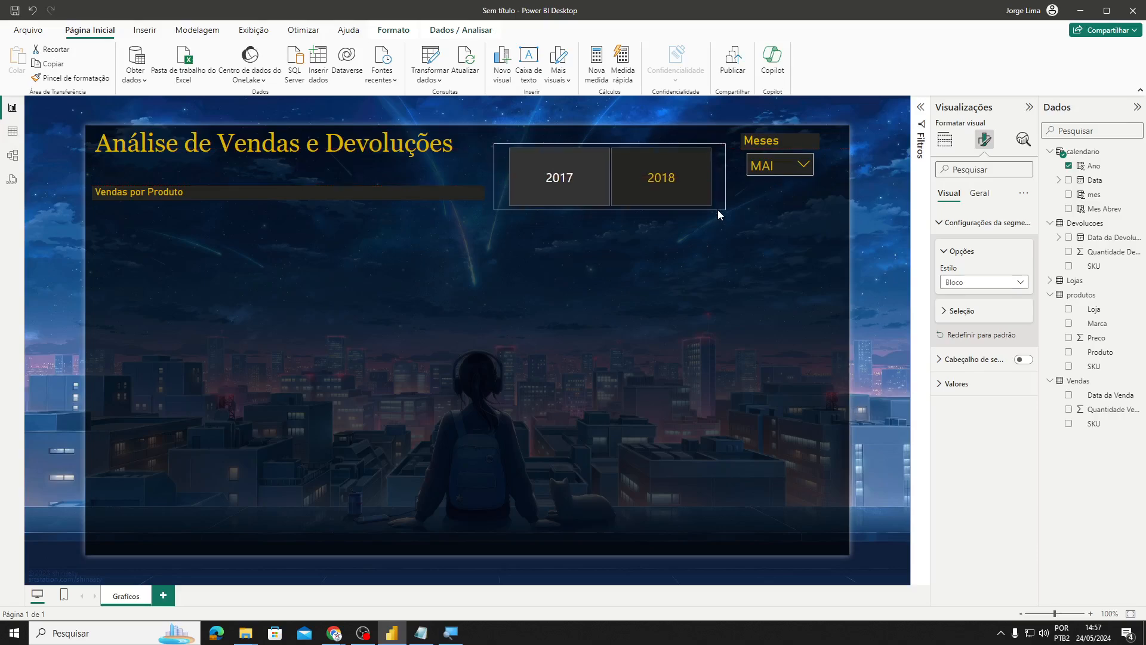
{"action": "left_click_drag", "start_coordinate": [612, 210], "coordinate": [611, 177]}
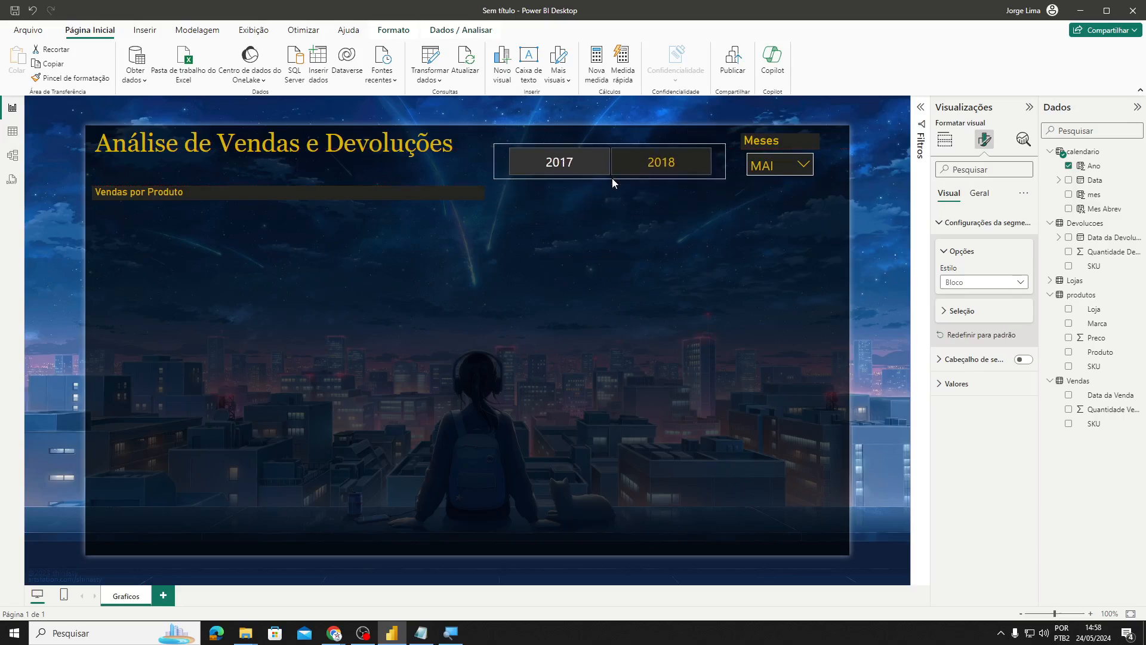
- Filter the month to MAR and switch between 2017 and 2018 to compare the product chart for each year
{"action": "left_click", "coordinate": [803, 164]}
{"action": "left_click", "coordinate": [767, 233]}
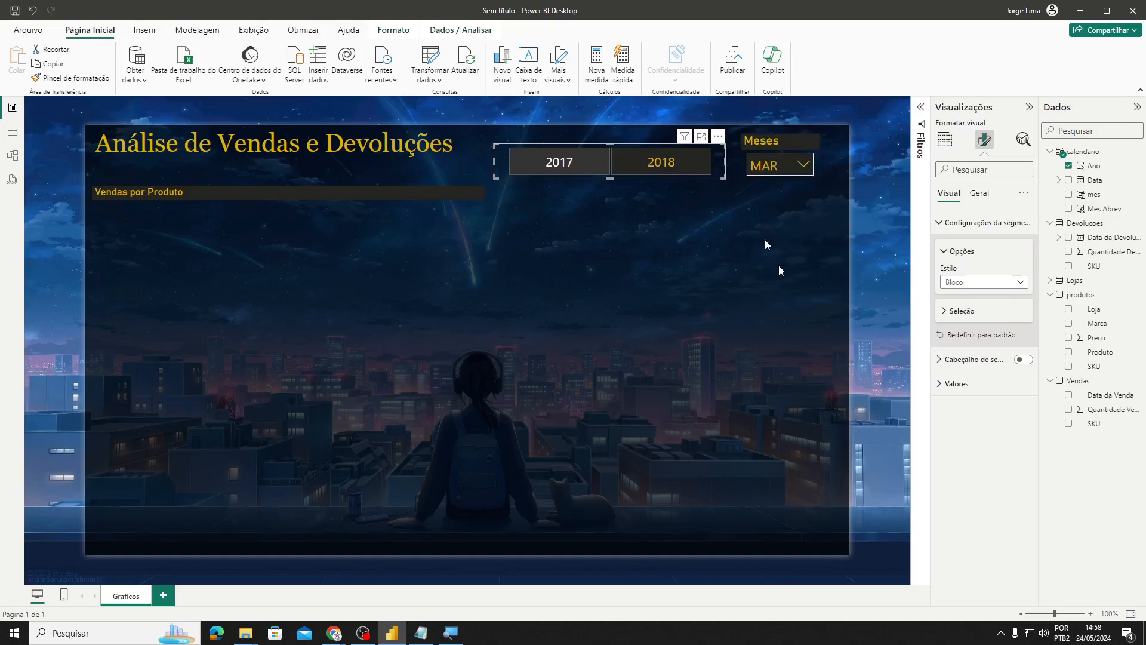
{"action": "left_click", "coordinate": [642, 173]}
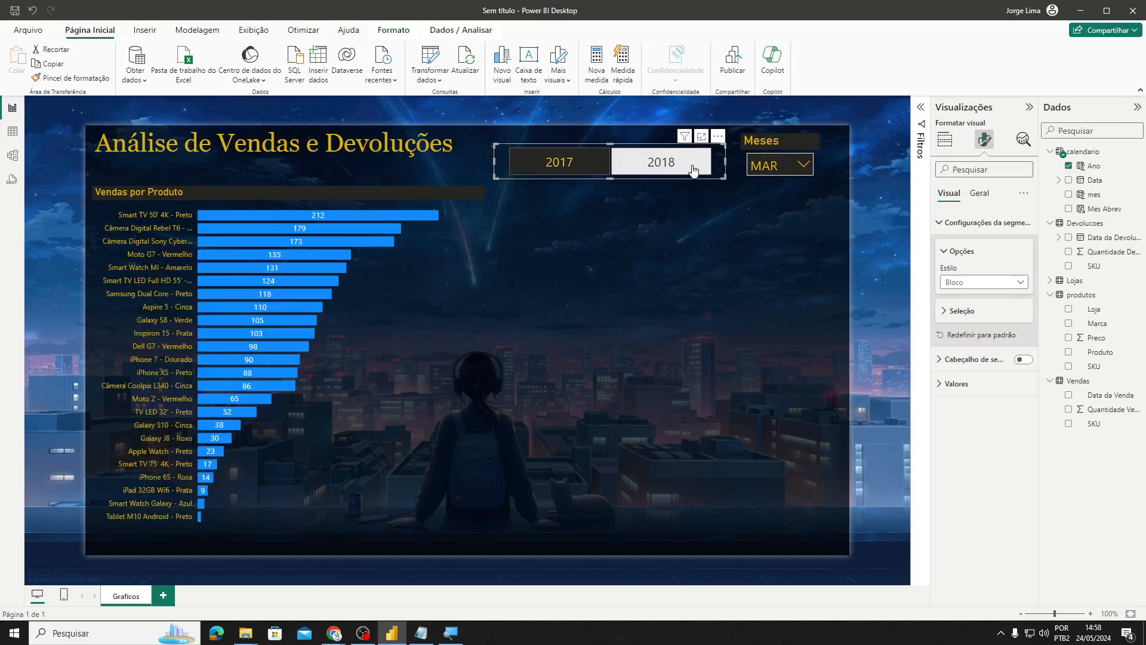
{"action": "left_click", "coordinate": [575, 164]}
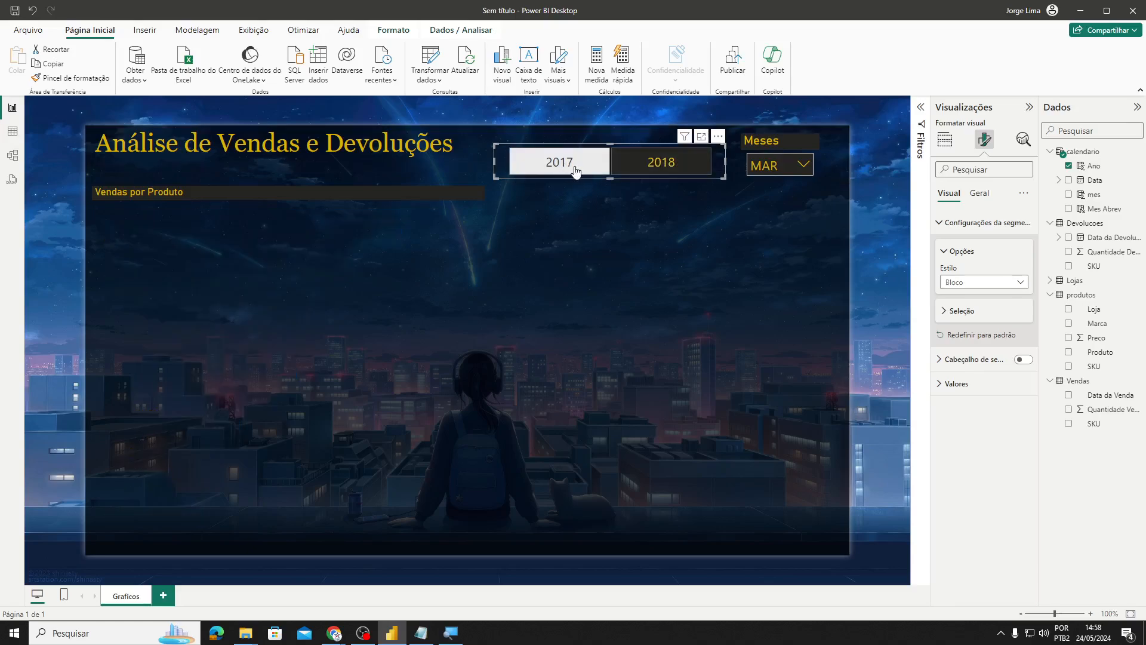
{"action": "left_click", "coordinate": [588, 171]}
{"action": "left_click", "coordinate": [674, 165]}
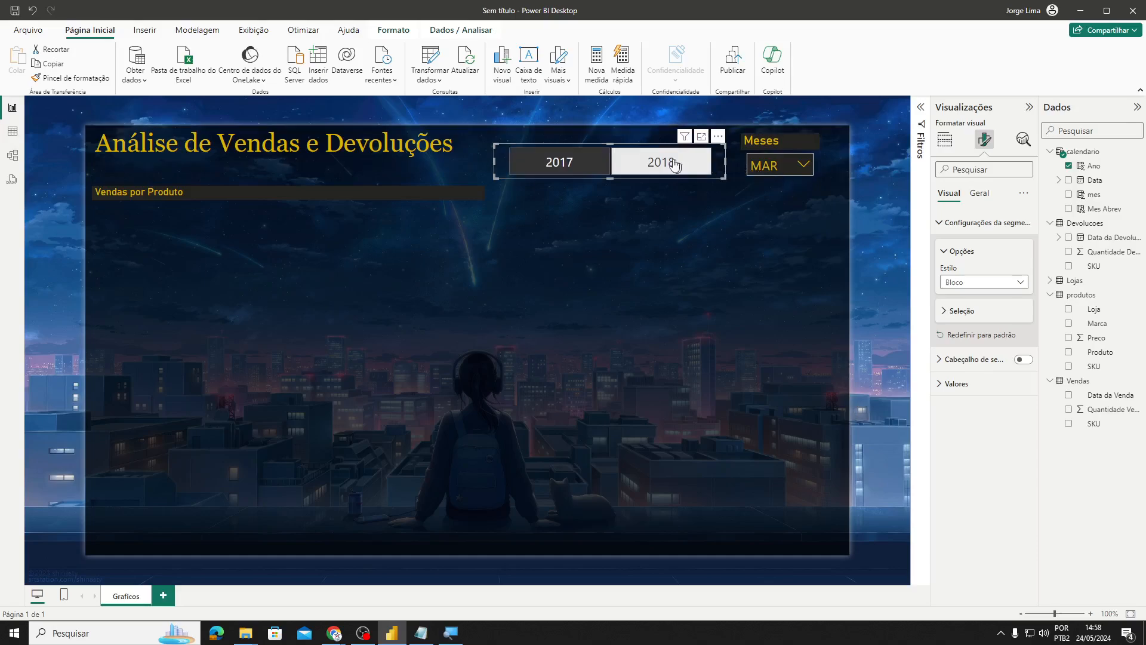
{"action": "left_click", "coordinate": [675, 165]}
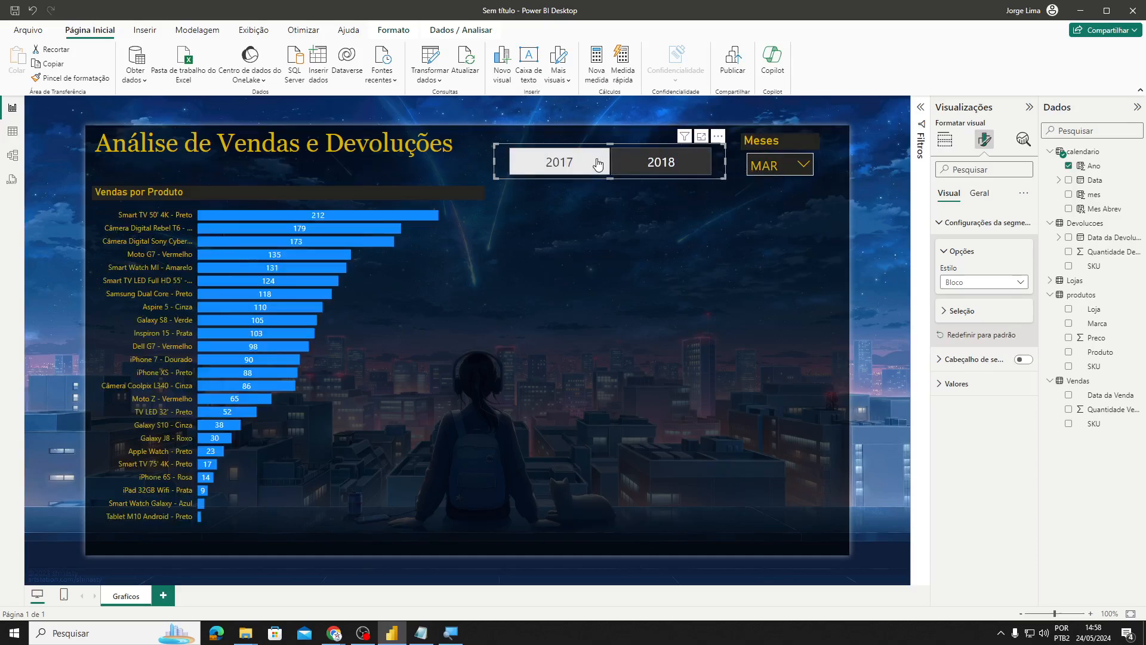
{"action": "left_click", "coordinate": [577, 164]}
{"action": "left_click", "coordinate": [642, 162]}
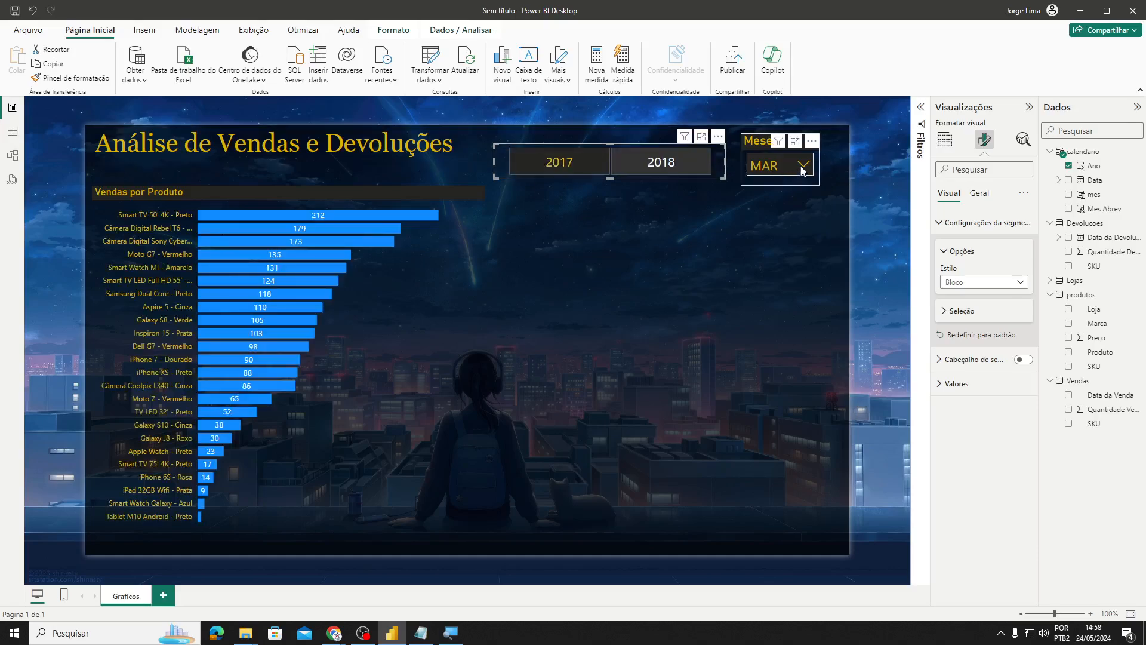
{"action": "left_click", "coordinate": [513, 161]}
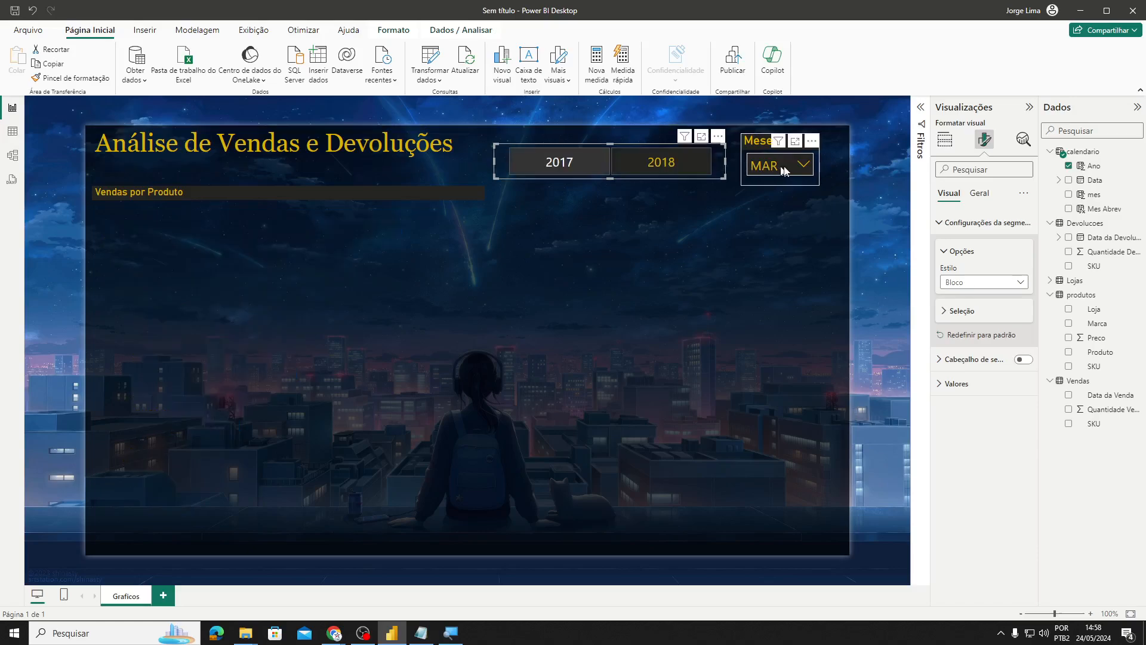
- Filter the month to OUT and then DEZ, and switch the year to 2018
{"action": "left_click", "coordinate": [804, 166]}
{"action": "scroll", "coordinate": [780, 281], "scroll_direction": "down", "scroll_amount": 2}
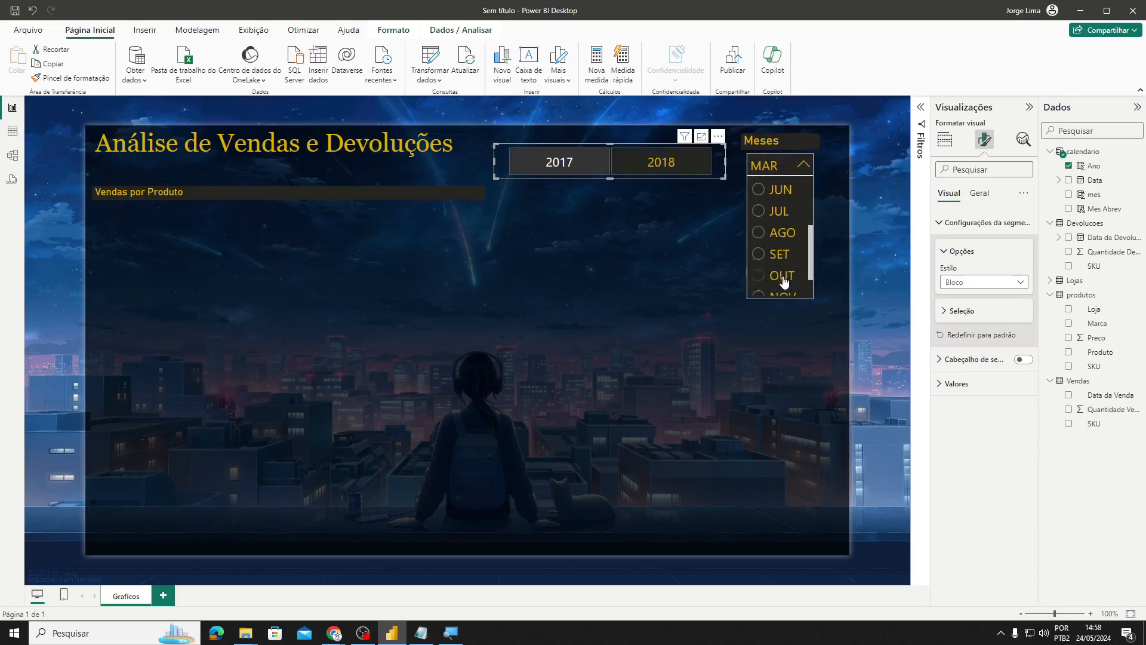
{"action": "left_click", "coordinate": [758, 274]}
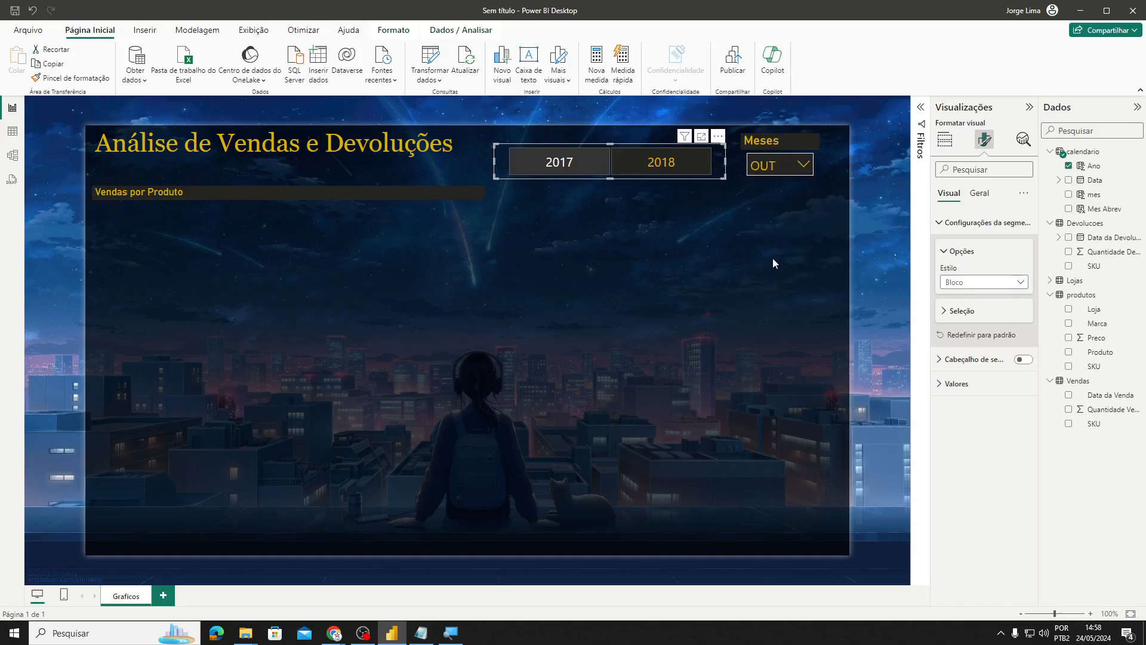
{"action": "left_click", "coordinate": [804, 166]}
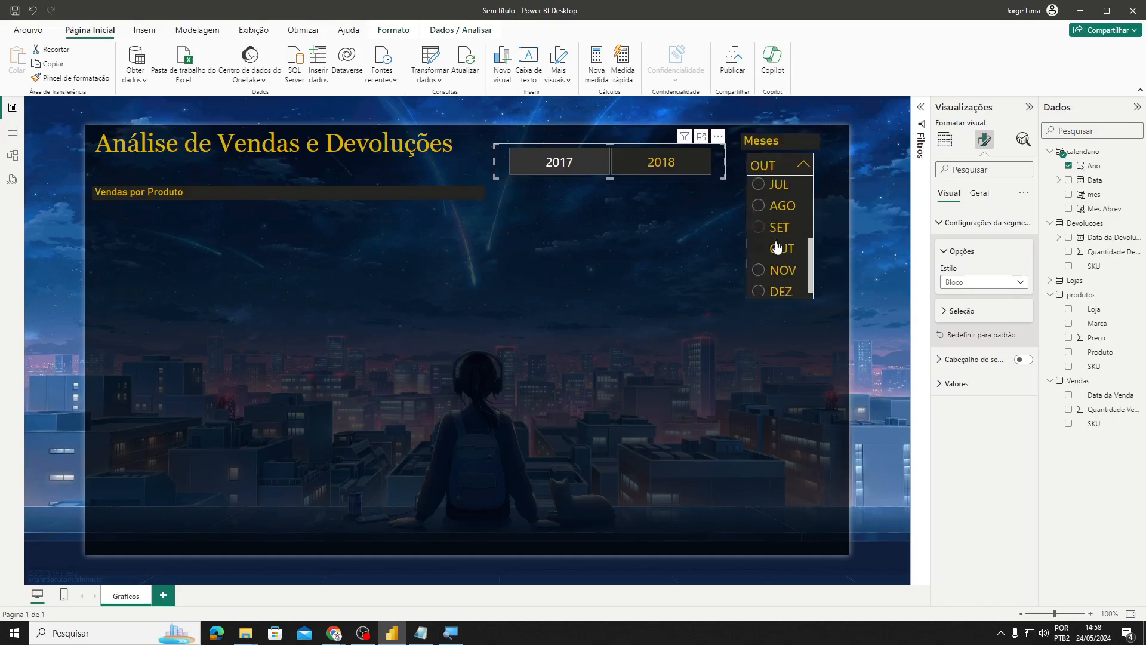
{"action": "left_click", "coordinate": [758, 288]}
{"action": "left_click", "coordinate": [674, 163]}
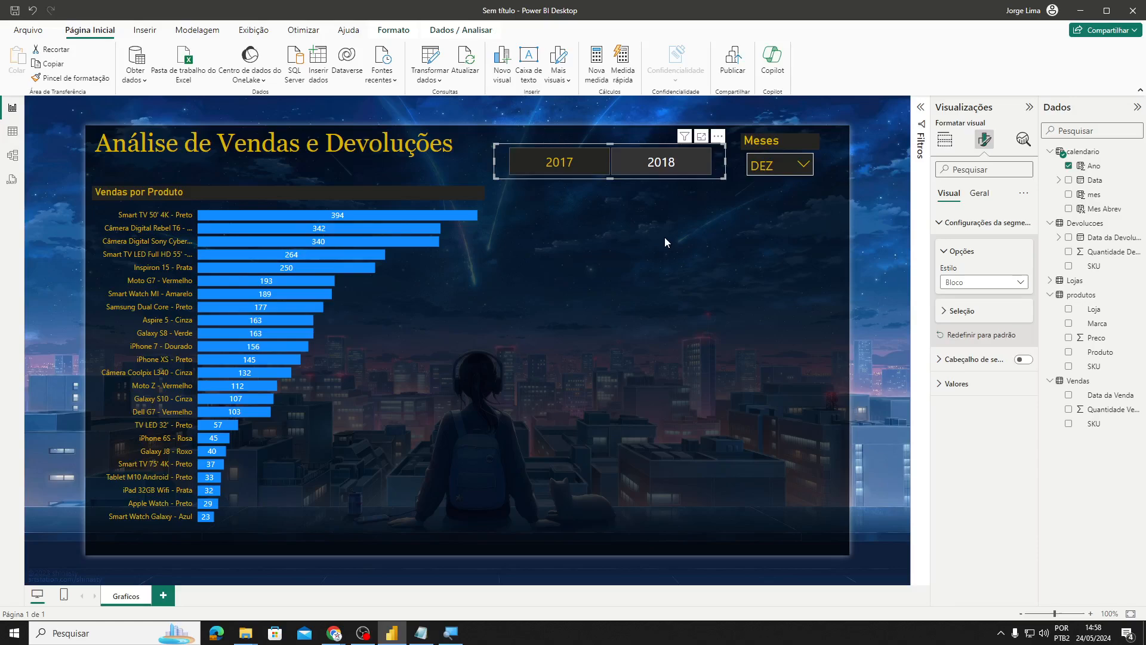
- Turn off single selection (Seleção única) for the Meses slicer
{"action": "left_click", "coordinate": [818, 165]}
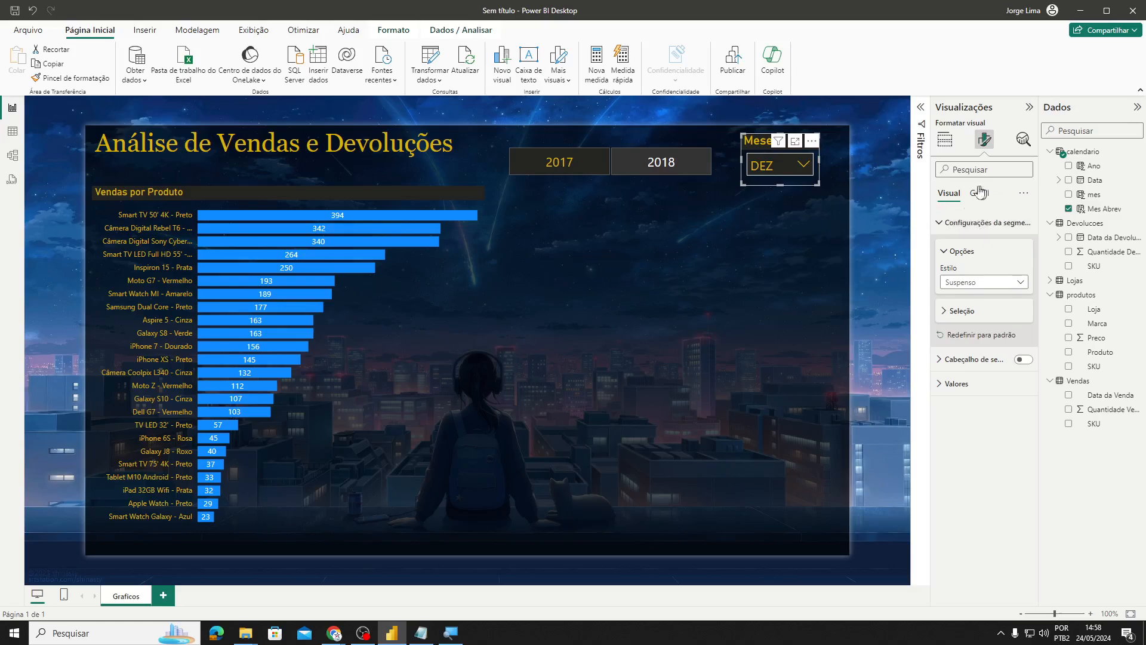
{"action": "left_click", "coordinate": [943, 224]}
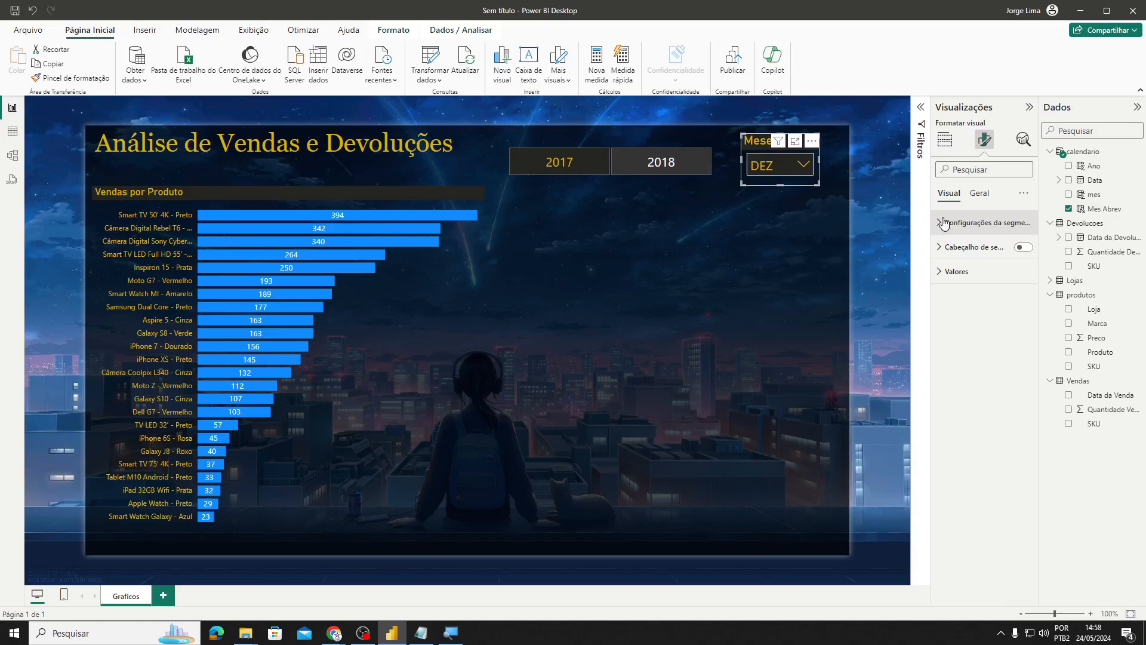
{"action": "left_click", "coordinate": [942, 224]}
{"action": "left_click", "coordinate": [945, 312]}
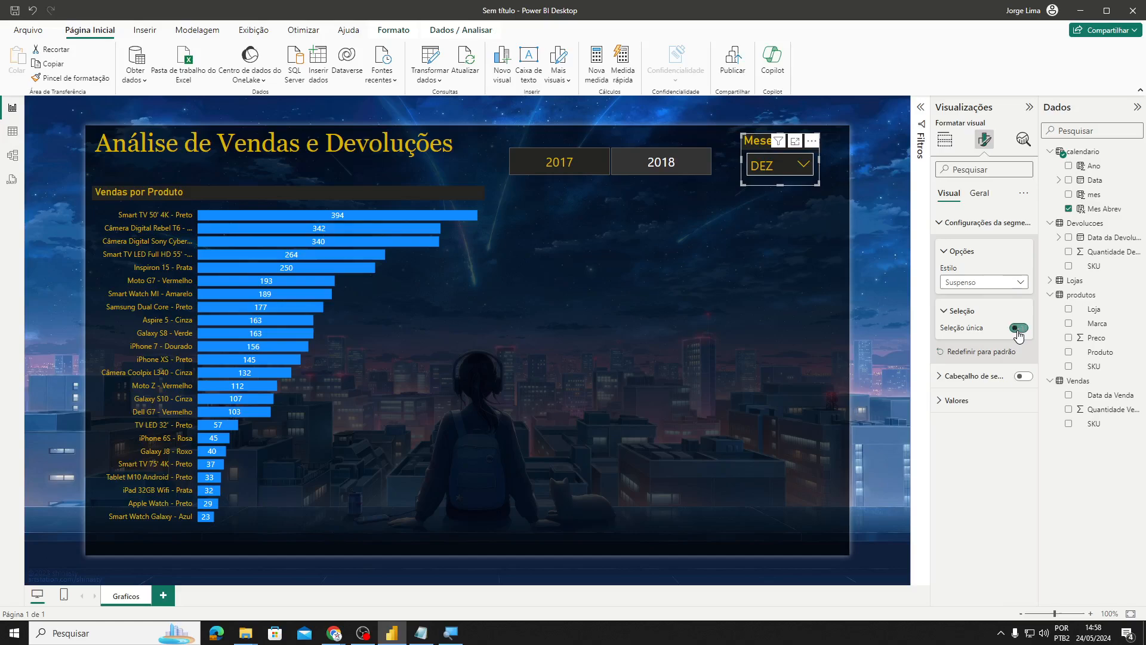
{"action": "left_click", "coordinate": [1017, 330]}
- Select FEV, MAR and ABR together in the Meses slicer
{"action": "left_click", "coordinate": [805, 167]}
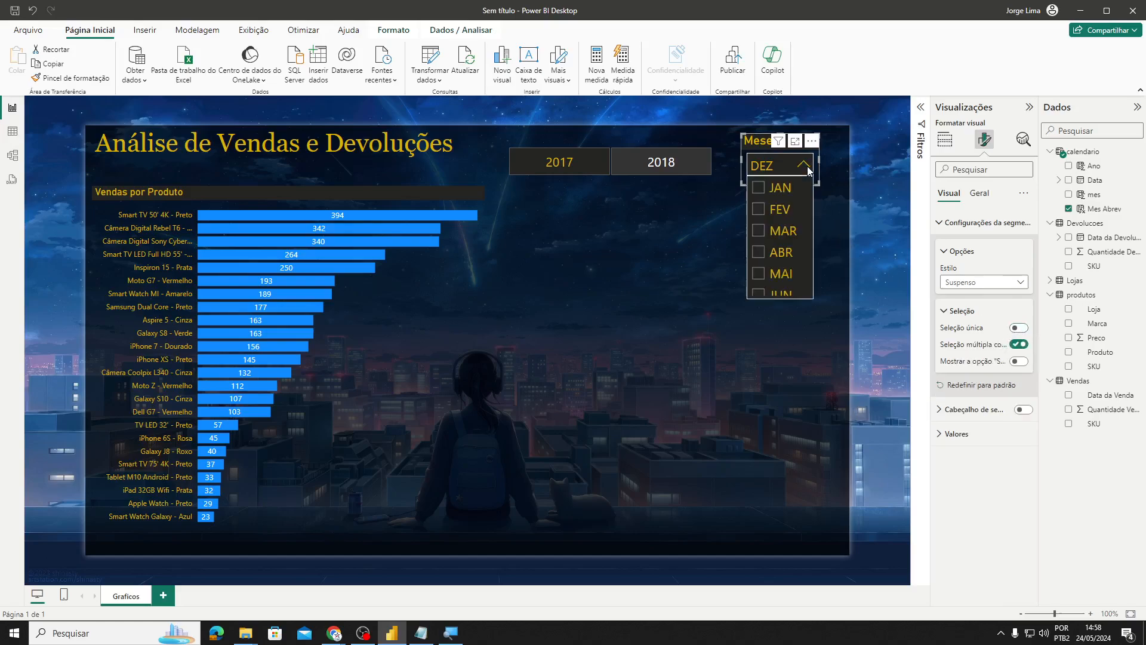
{"action": "left_click", "coordinate": [759, 209]}
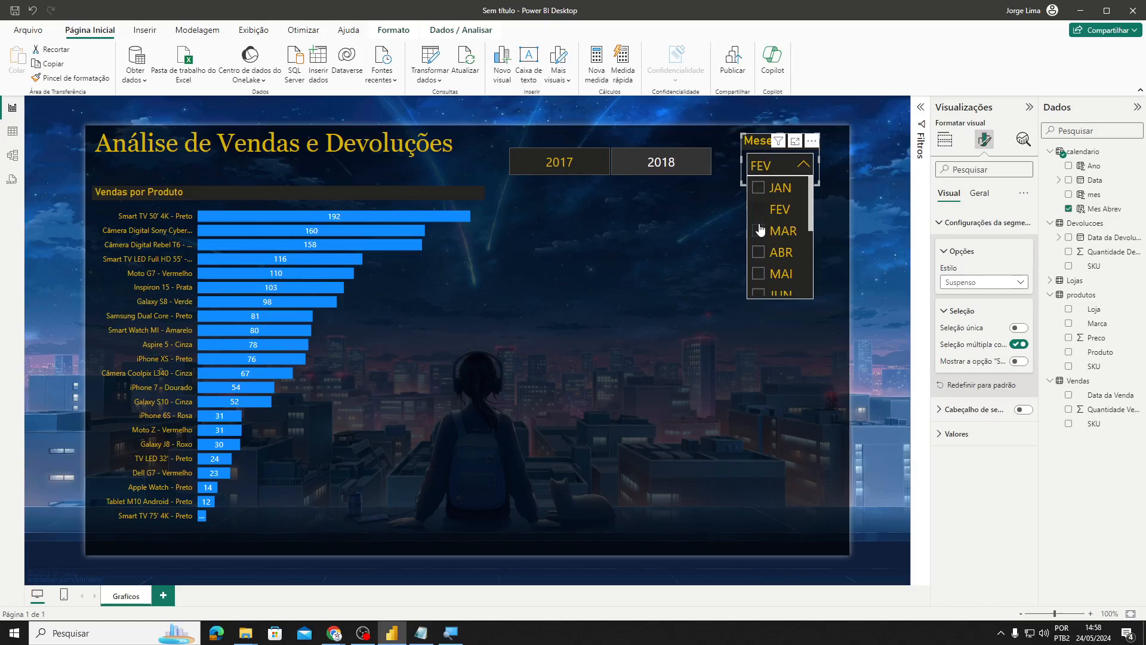
{"action": "left_click", "coordinate": [759, 231]}
{"action": "left_click", "coordinate": [759, 252]}
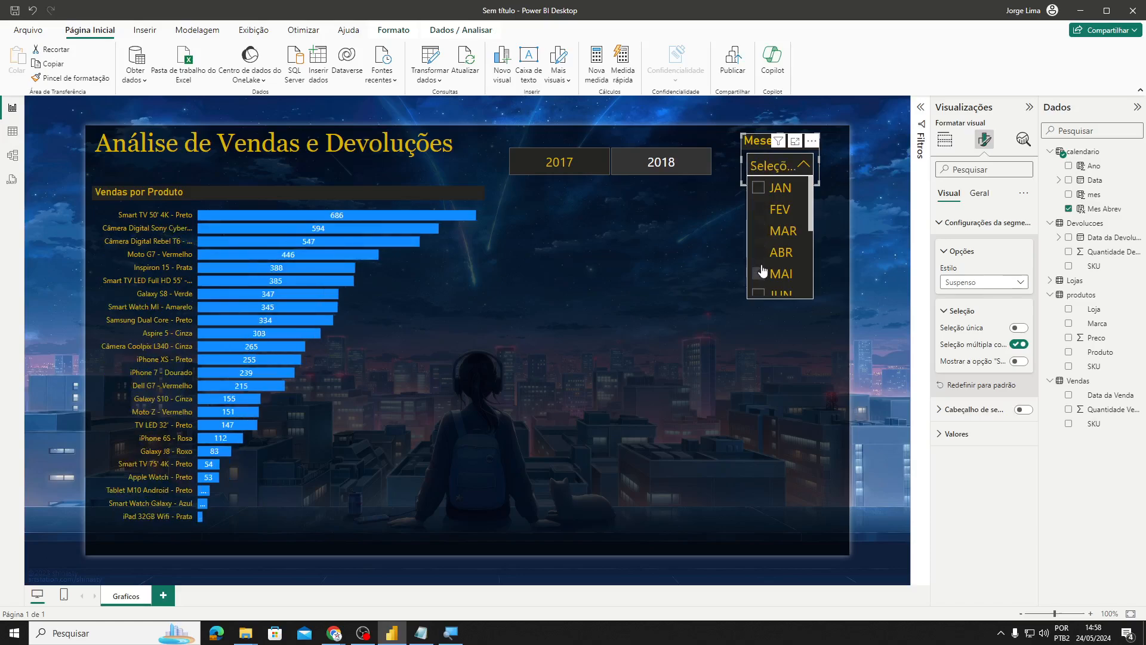
- Test the year slicer with the selected months by filtering to 2017 and then back to 2018
{"action": "left_click", "coordinate": [573, 162]}
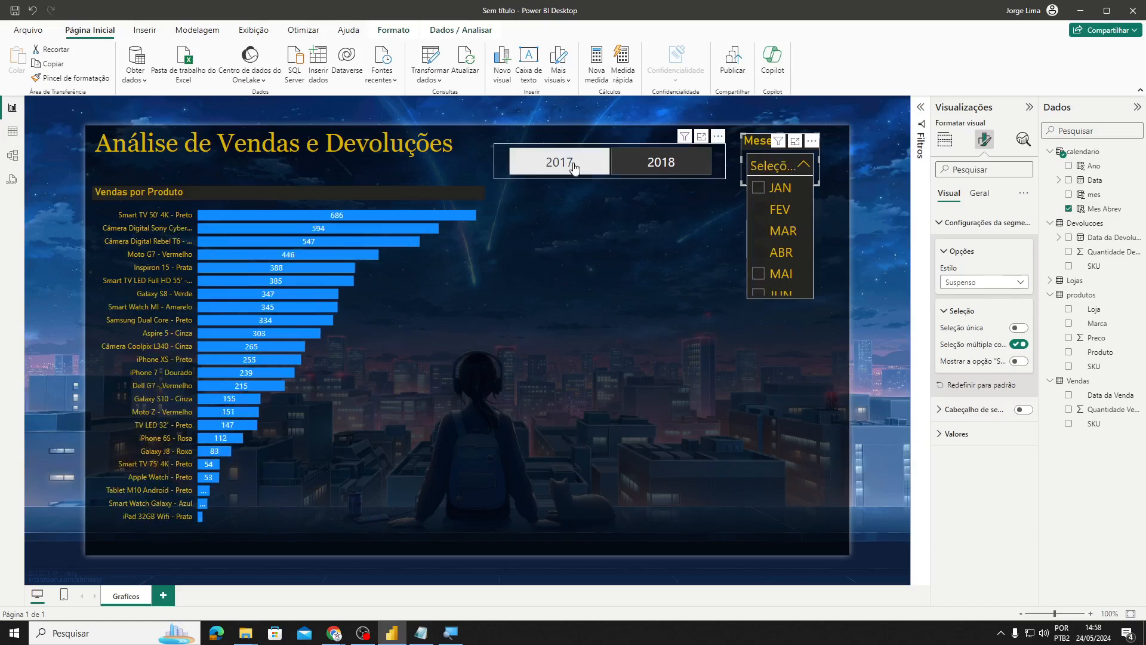
{"action": "left_click", "coordinate": [655, 170]}
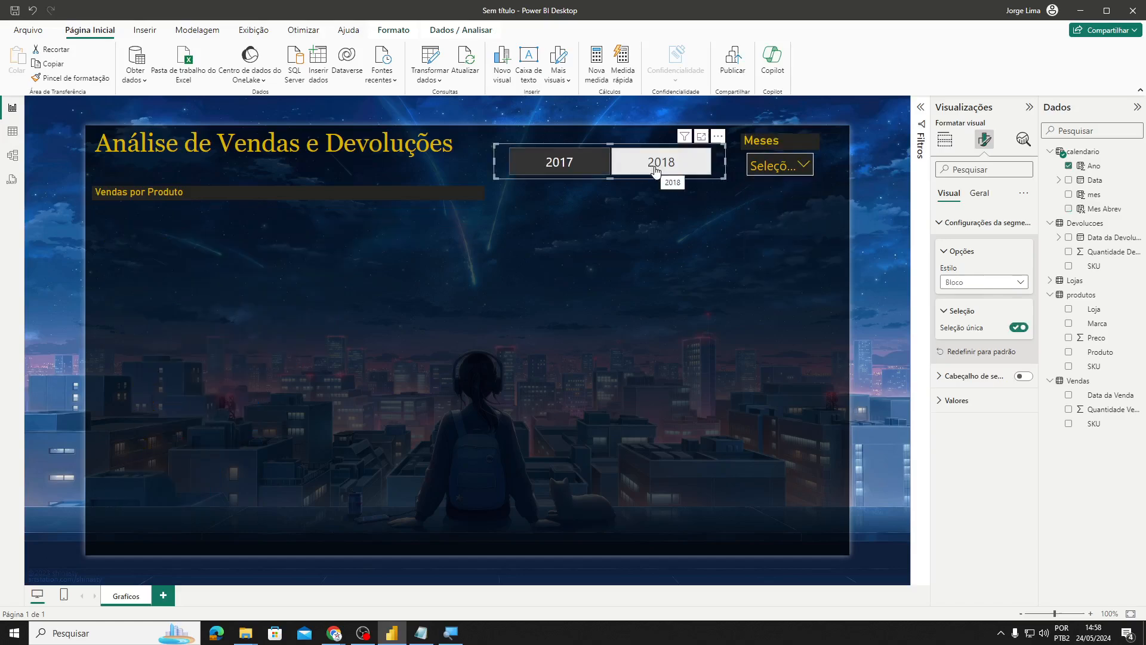
{"action": "left_click", "coordinate": [654, 170]}
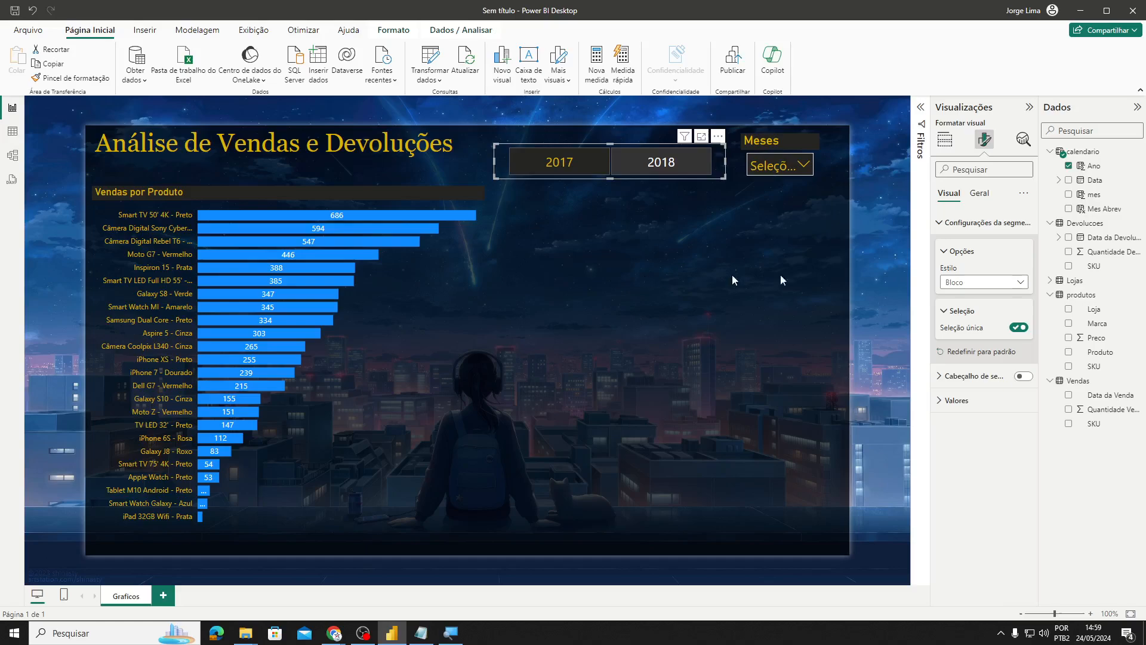
- Insert a pie chart of Quantidade Devolvida by Produto below the year slicer and widen it to span beneath the Meses slicer
{"action": "left_click", "coordinate": [945, 139]}
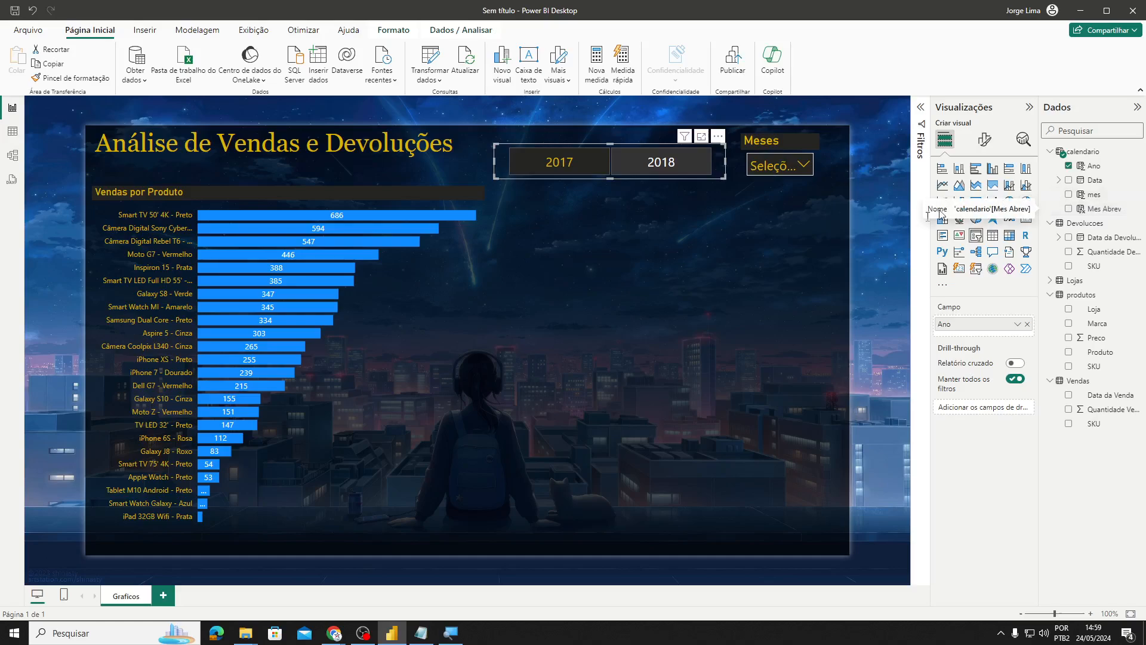
{"action": "left_click", "coordinate": [879, 284]}
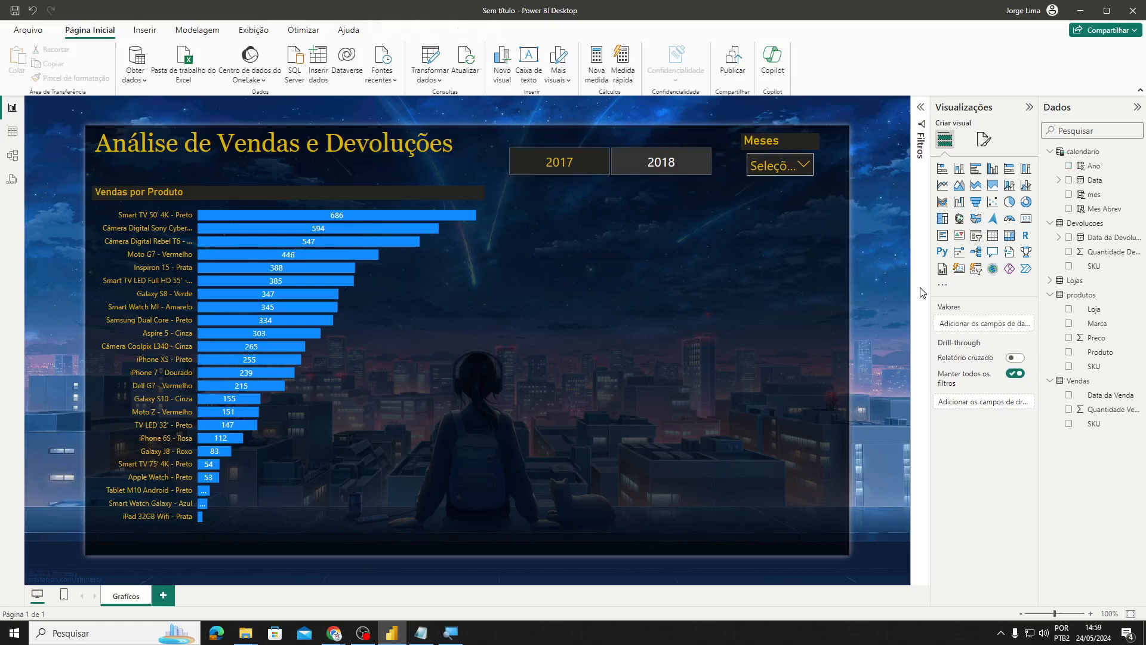
{"action": "left_click", "coordinate": [1009, 203]}
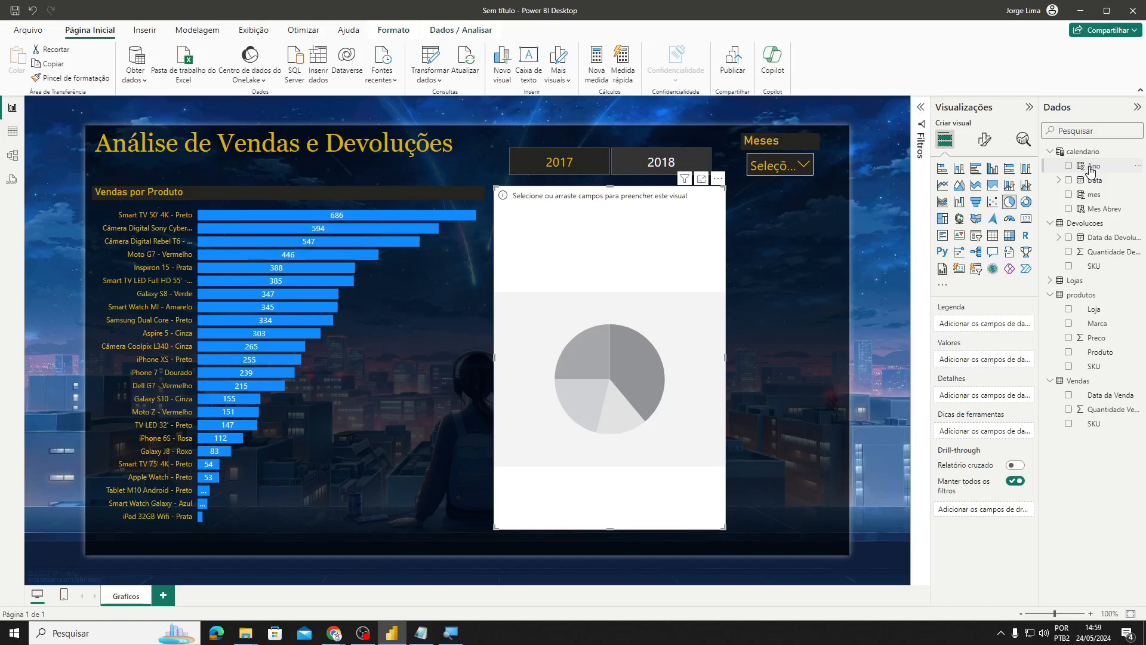
{"action": "left_click", "coordinate": [1068, 252]}
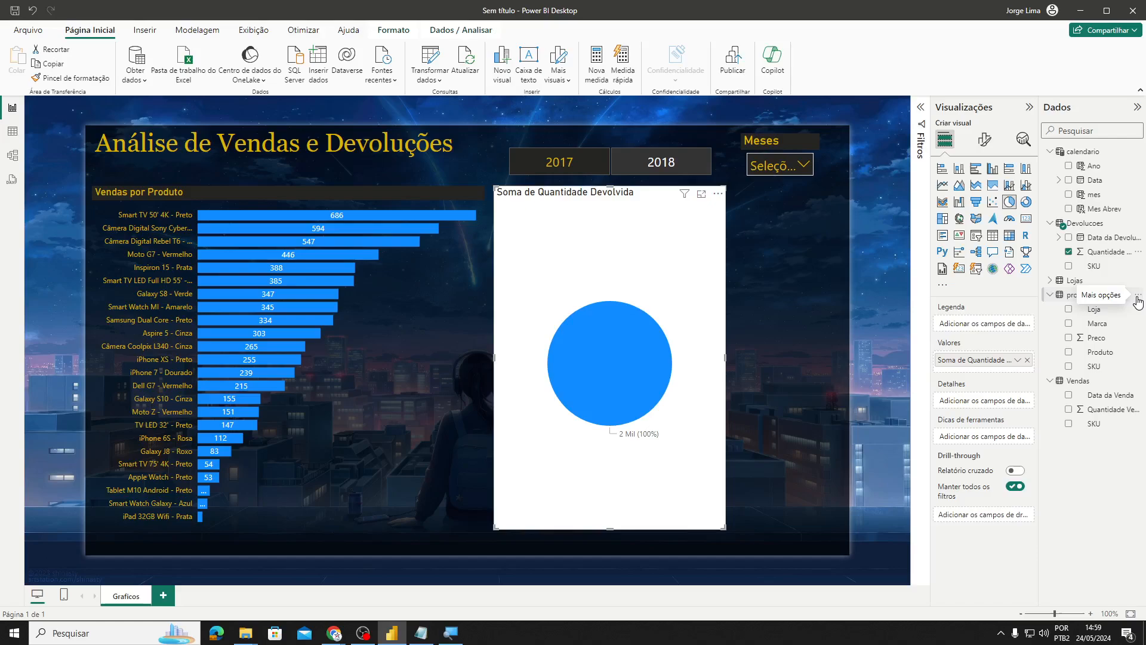
{"action": "left_click", "coordinate": [1068, 352]}
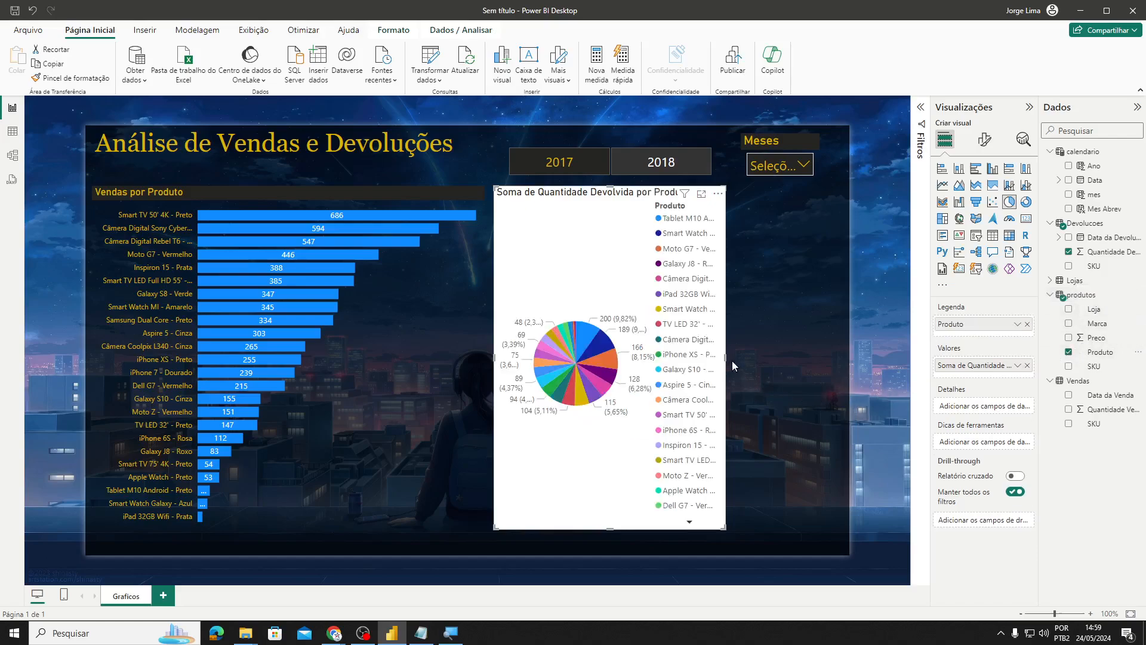
{"action": "left_click_drag", "start_coordinate": [727, 358], "coordinate": [822, 359]}
- Filter the Meses slicer through JAN, FEV, MAR, ABR and MAI in turn to check the returns pie chart's response
{"action": "left_click", "coordinate": [800, 163]}
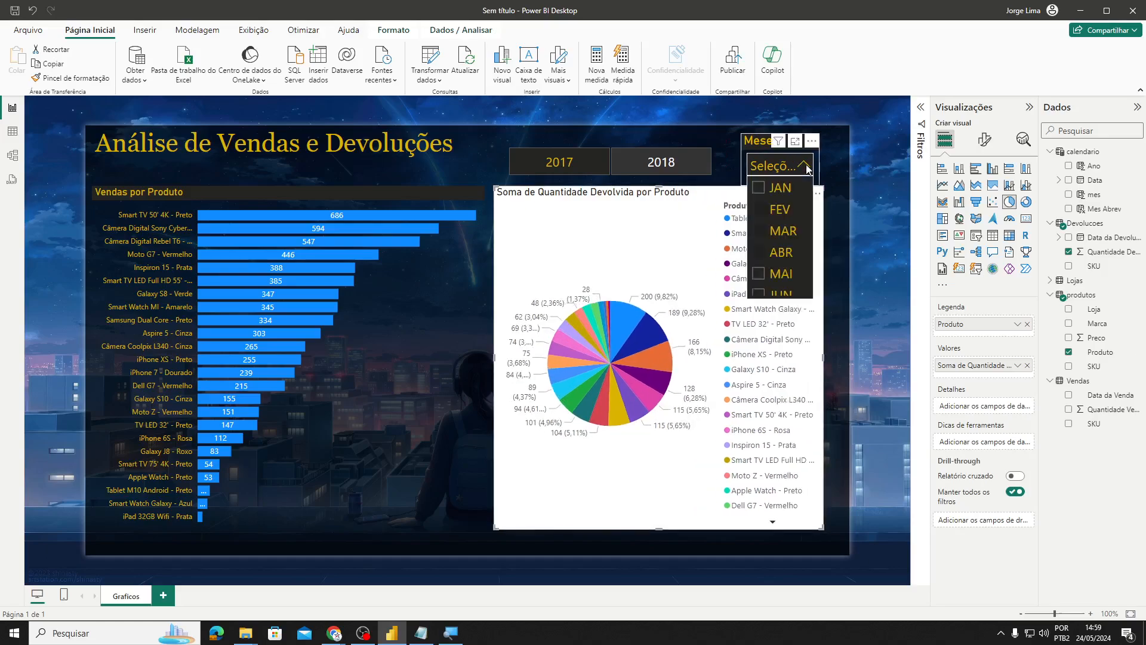
{"action": "left_click", "coordinate": [763, 189]}
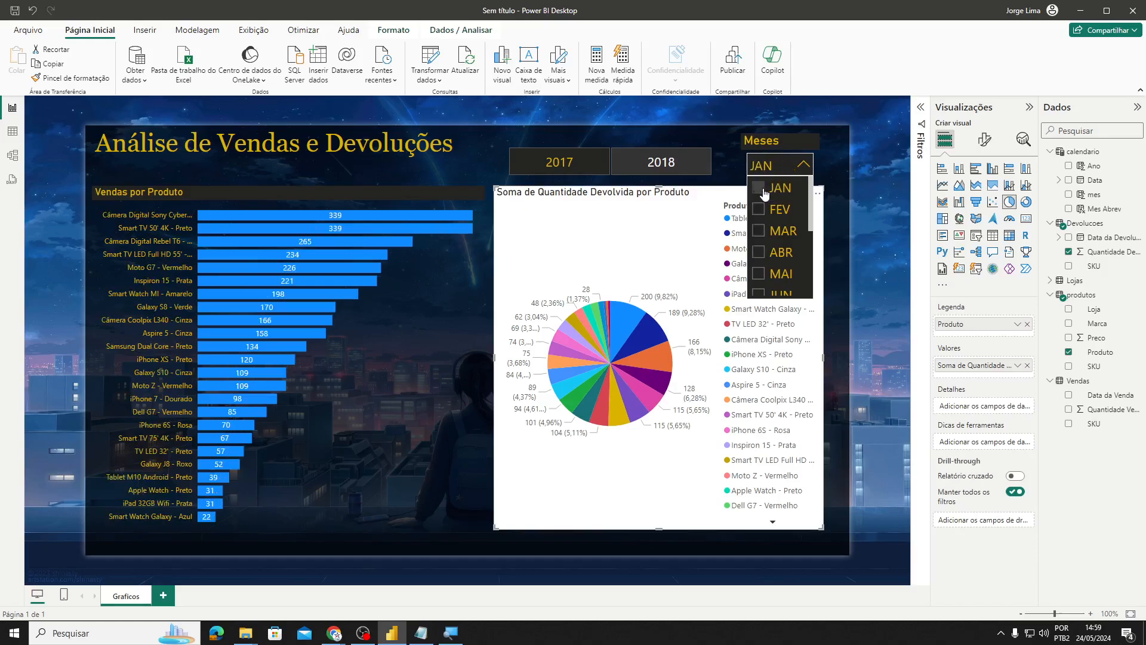
{"action": "left_click", "coordinate": [759, 214]}
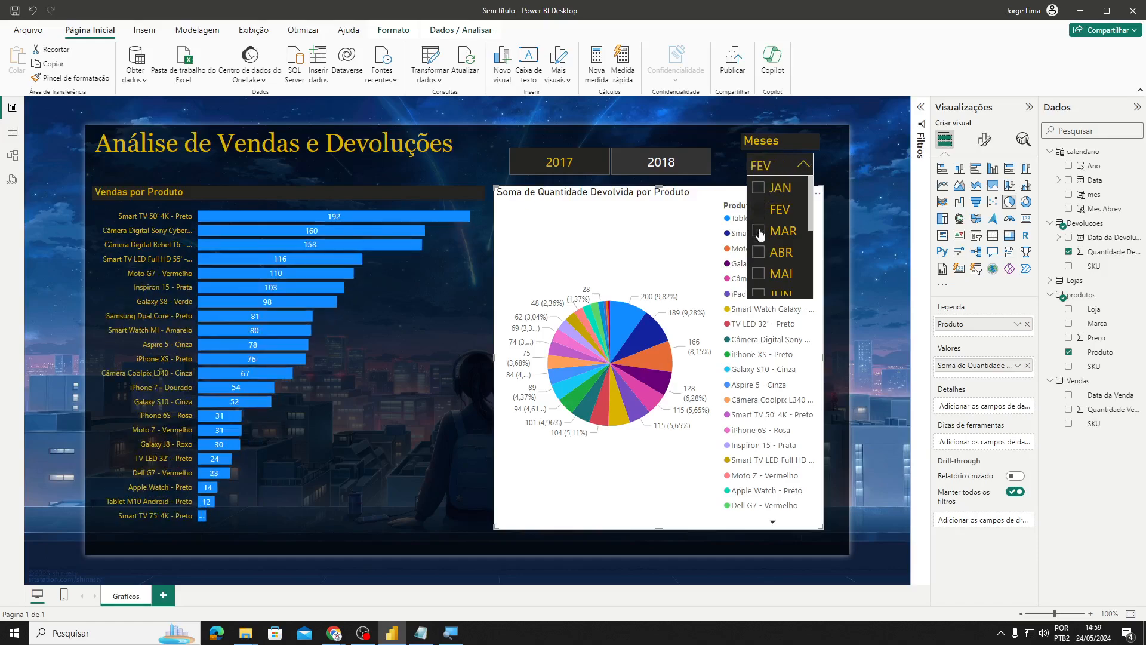
{"action": "left_click", "coordinate": [760, 233]}
{"action": "left_click", "coordinate": [760, 253]}
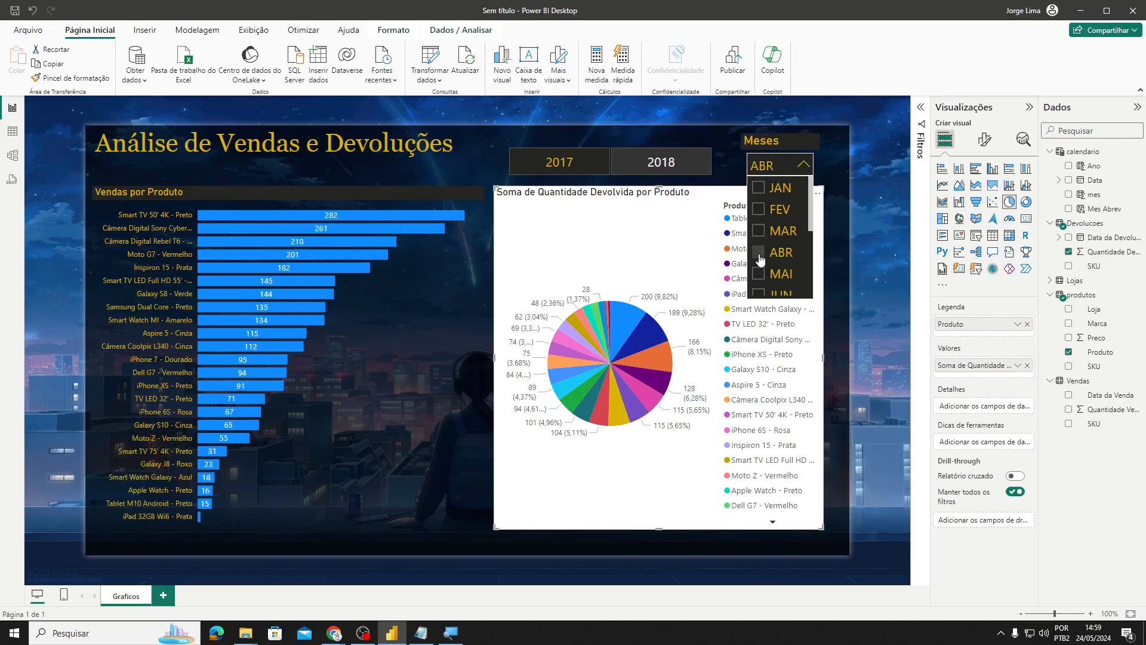
{"action": "left_click", "coordinate": [760, 275]}
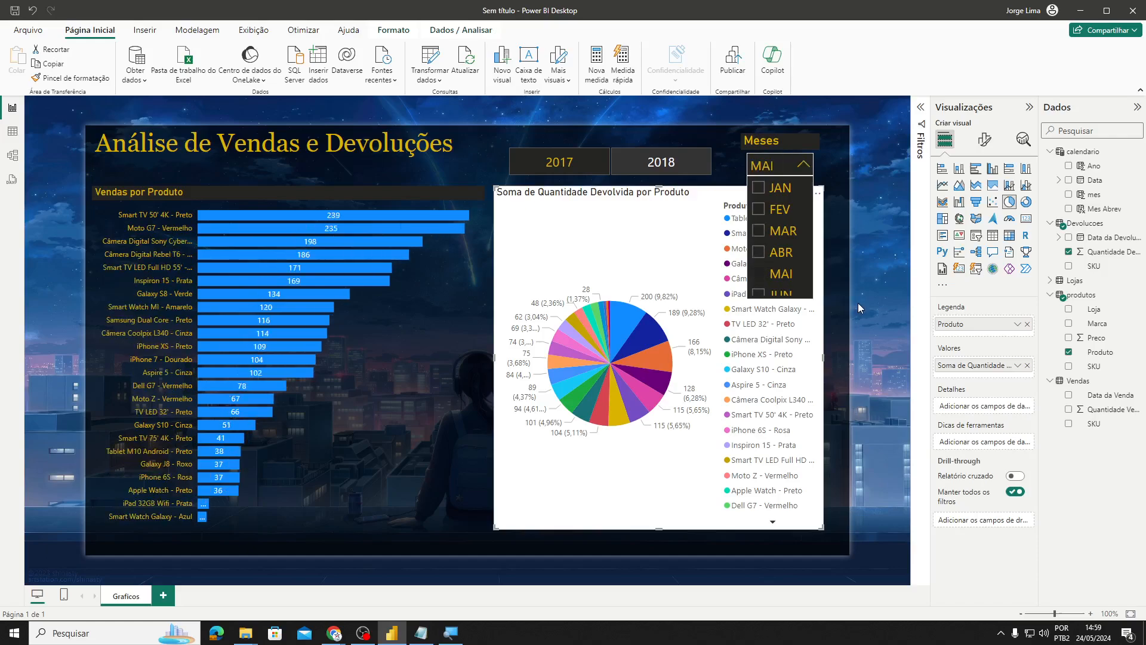
{"action": "left_click", "coordinate": [833, 312]}
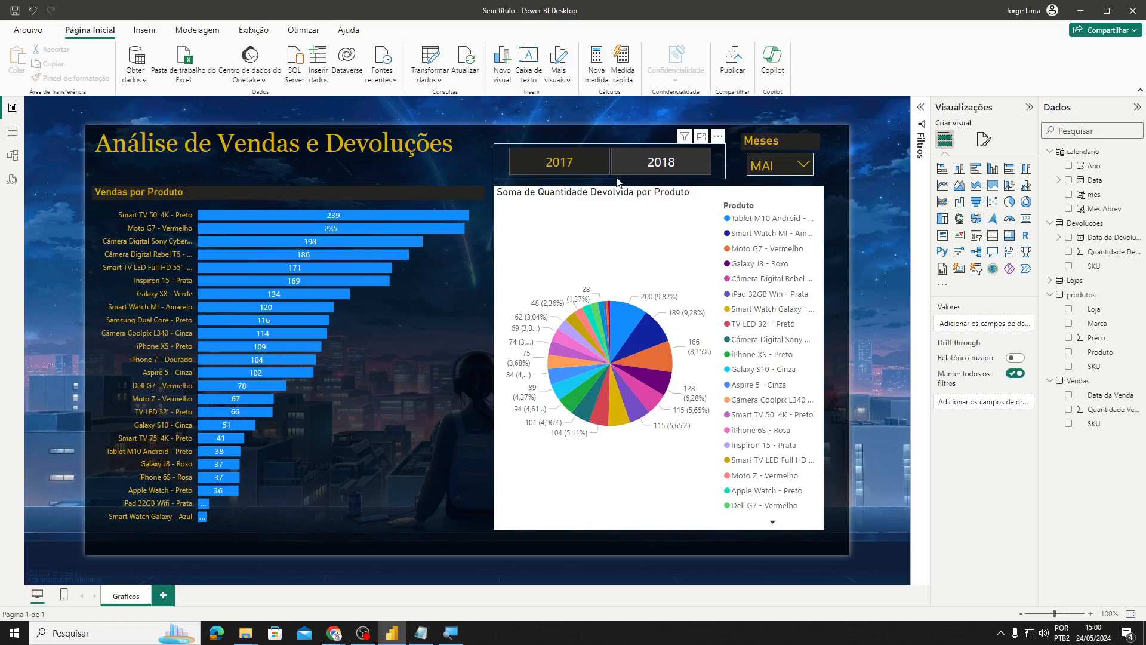
- Switch the year slicer to 2017 and back to 2018 to check whether the pie chart responds
{"action": "left_click", "coordinate": [592, 172]}
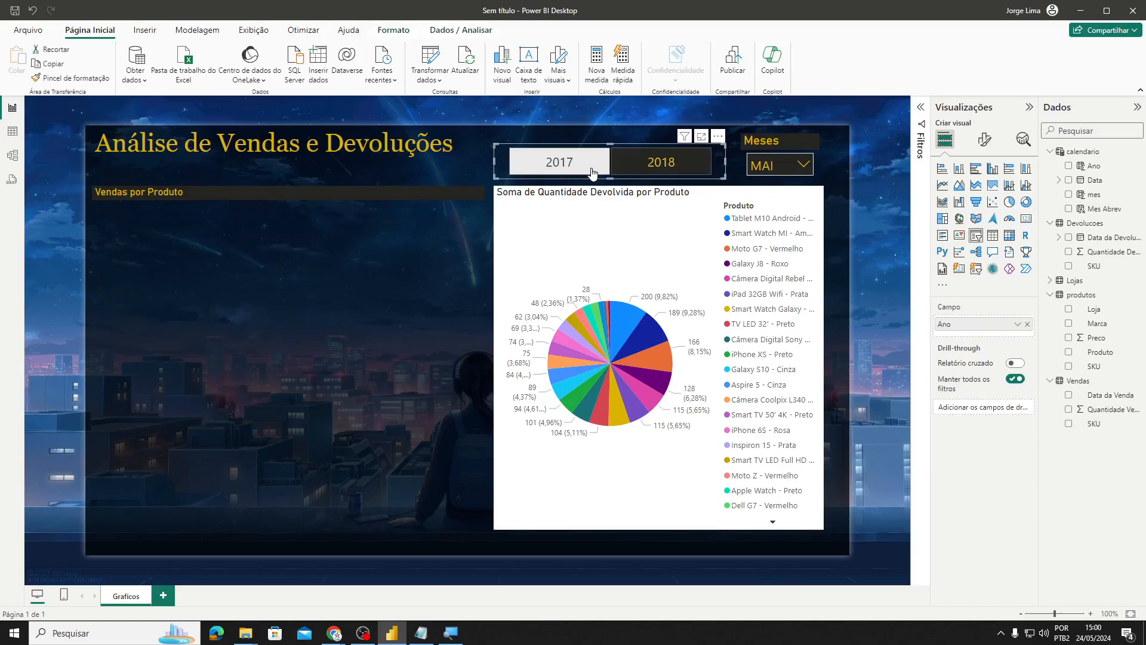
{"action": "left_click", "coordinate": [659, 175]}
- Remove the Produto field from the returns pie chart and add it back as the legend
{"action": "left_click", "coordinate": [773, 210]}
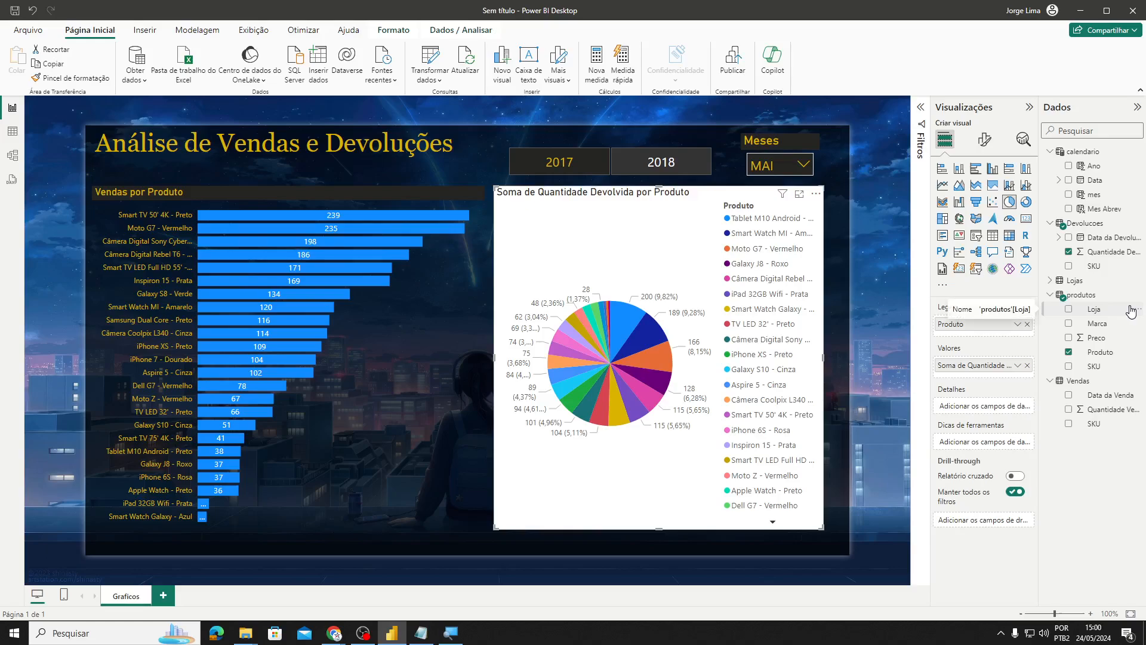
{"action": "left_click", "coordinate": [1069, 353]}
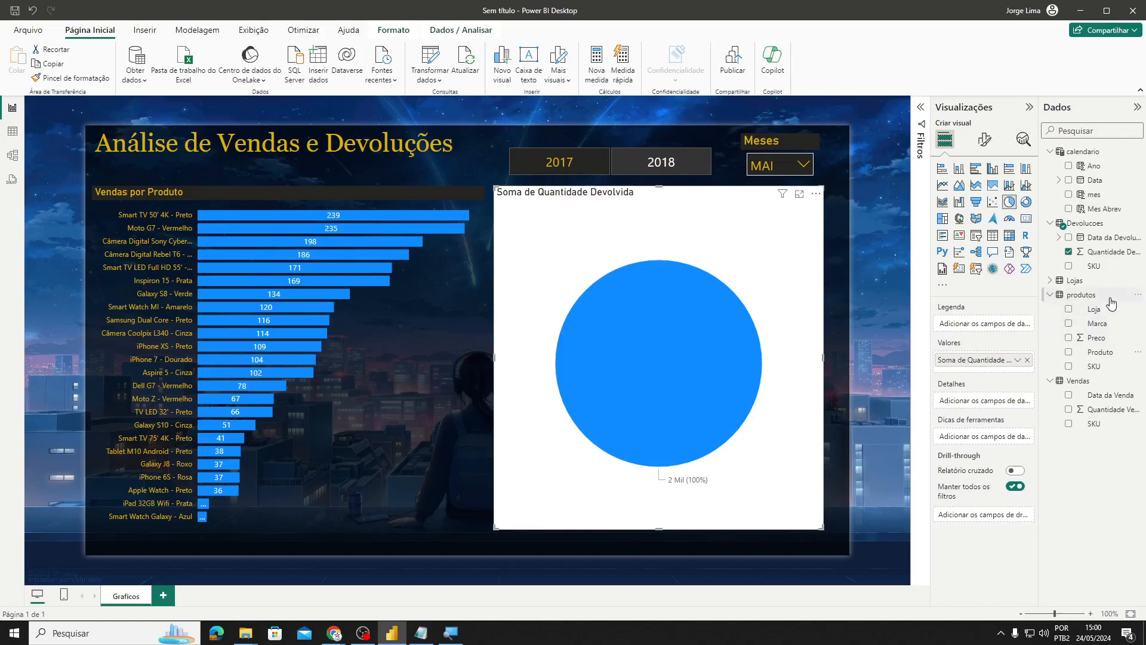
{"action": "left_click", "coordinate": [1069, 352]}
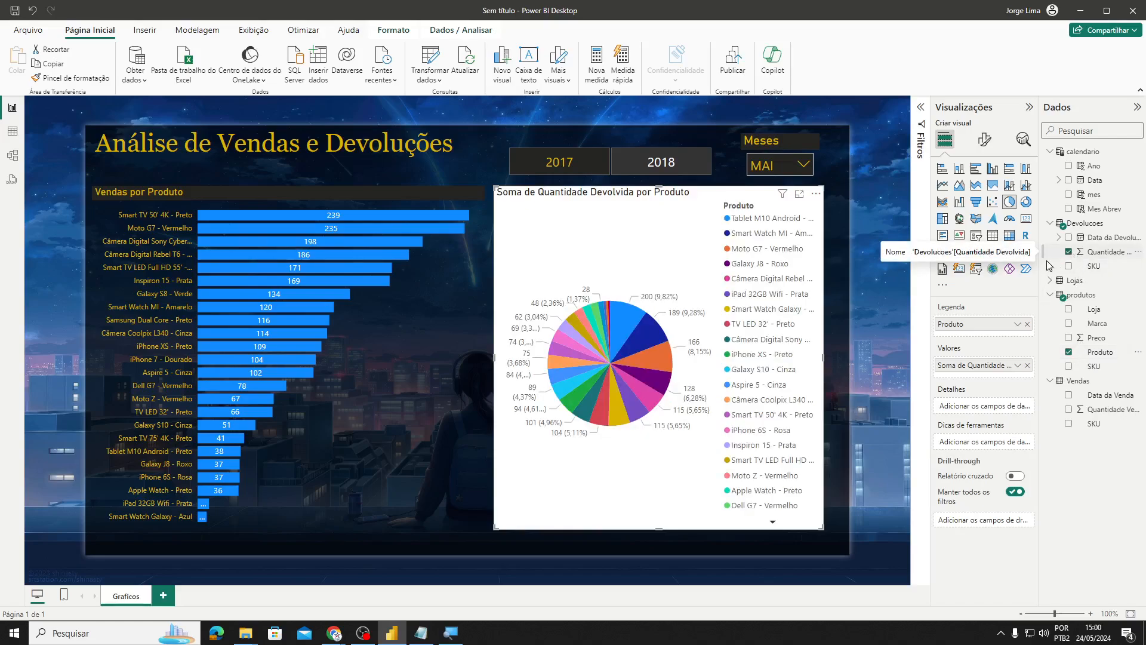
- Create a many-to-many relationship between SKU in Devolucoes and SKU in Vendas, with cross-filtering in both directions (Ambas)
{"action": "left_click", "coordinate": [13, 156]}
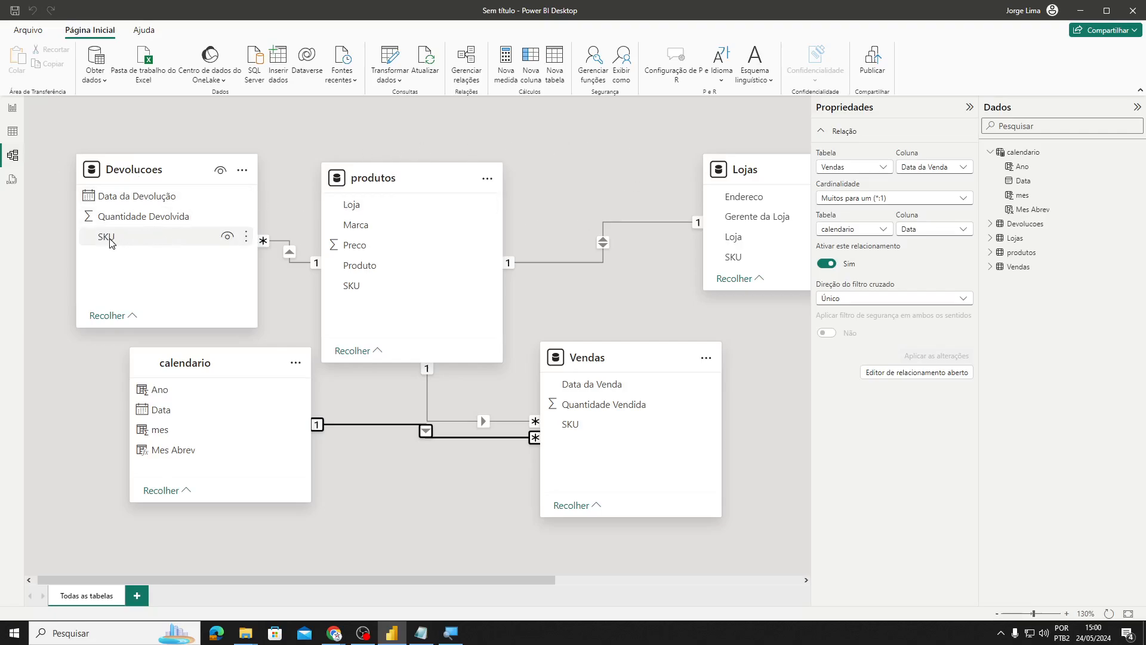
{"action": "left_click_drag", "start_coordinate": [110, 240], "coordinate": [590, 429]}
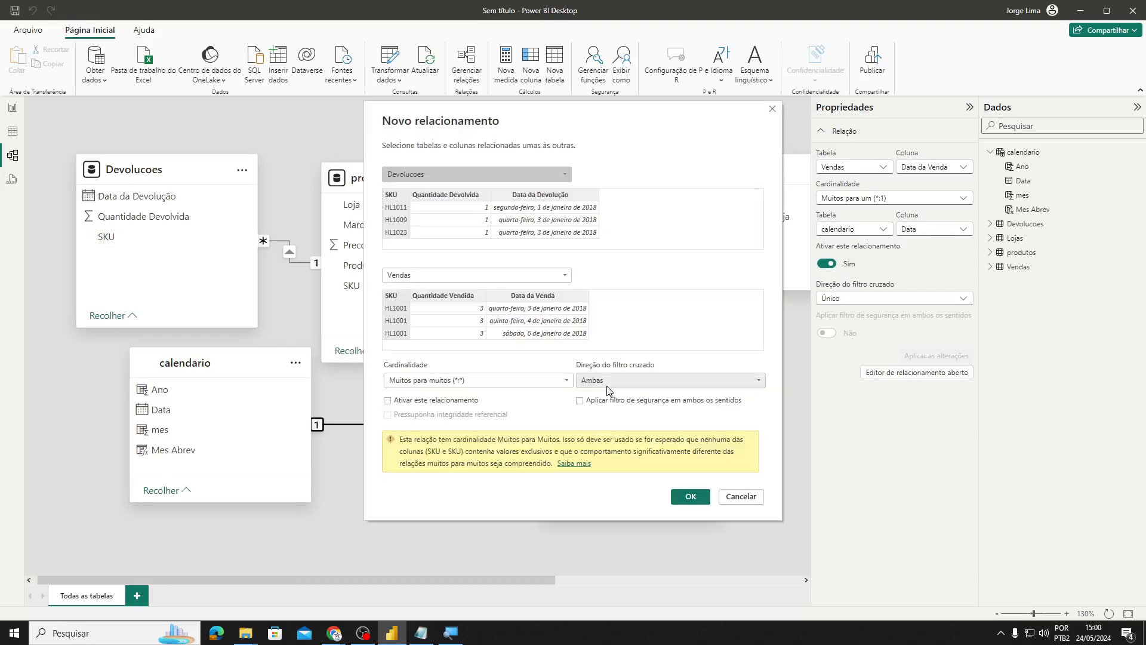
{"action": "left_click", "coordinate": [691, 497]}
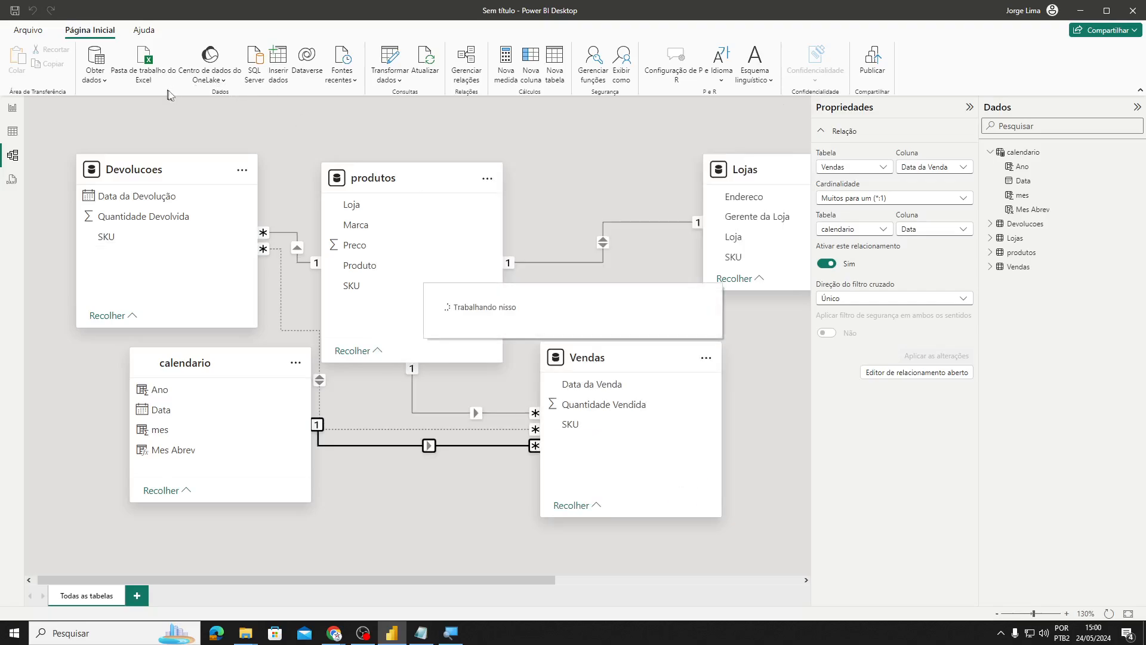
- Return to the report and filter the month to MAR and then ABR to test the returns pie chart
{"action": "left_click", "coordinate": [18, 110]}
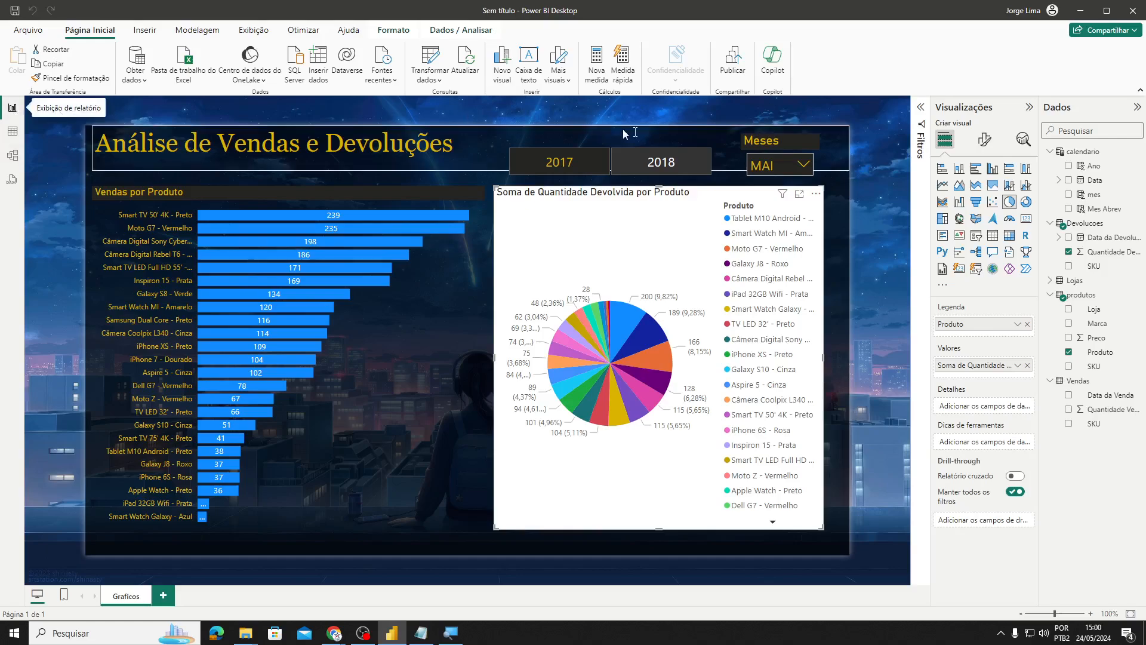
{"action": "left_click", "coordinate": [803, 164]}
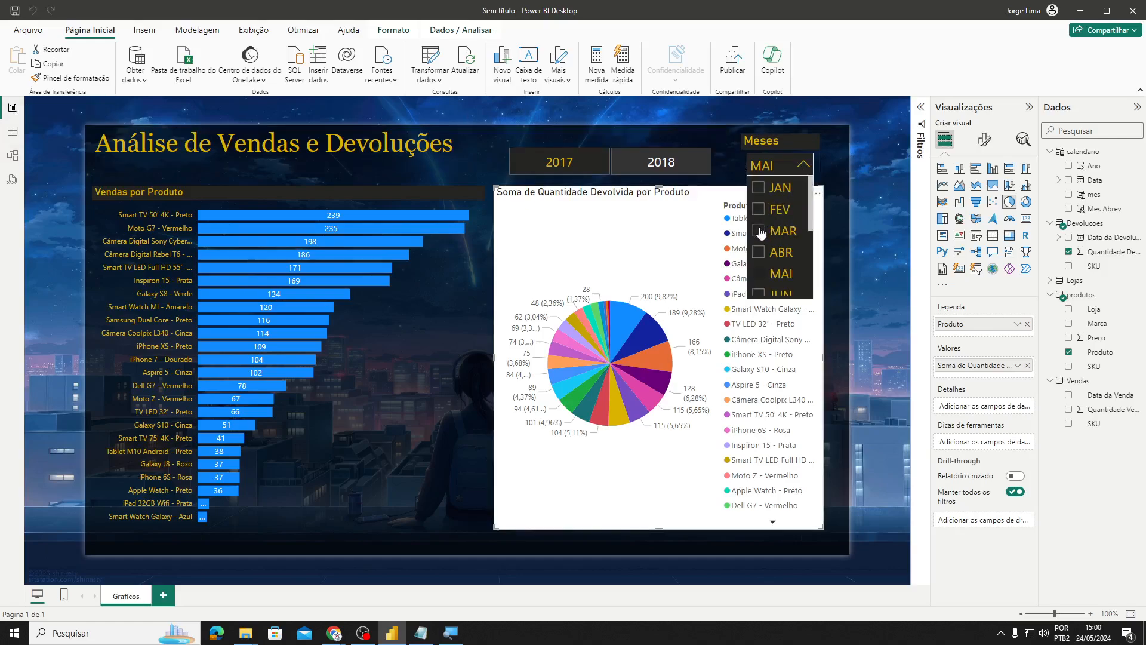
{"action": "left_click", "coordinate": [759, 231]}
{"action": "left_click", "coordinate": [760, 253]}
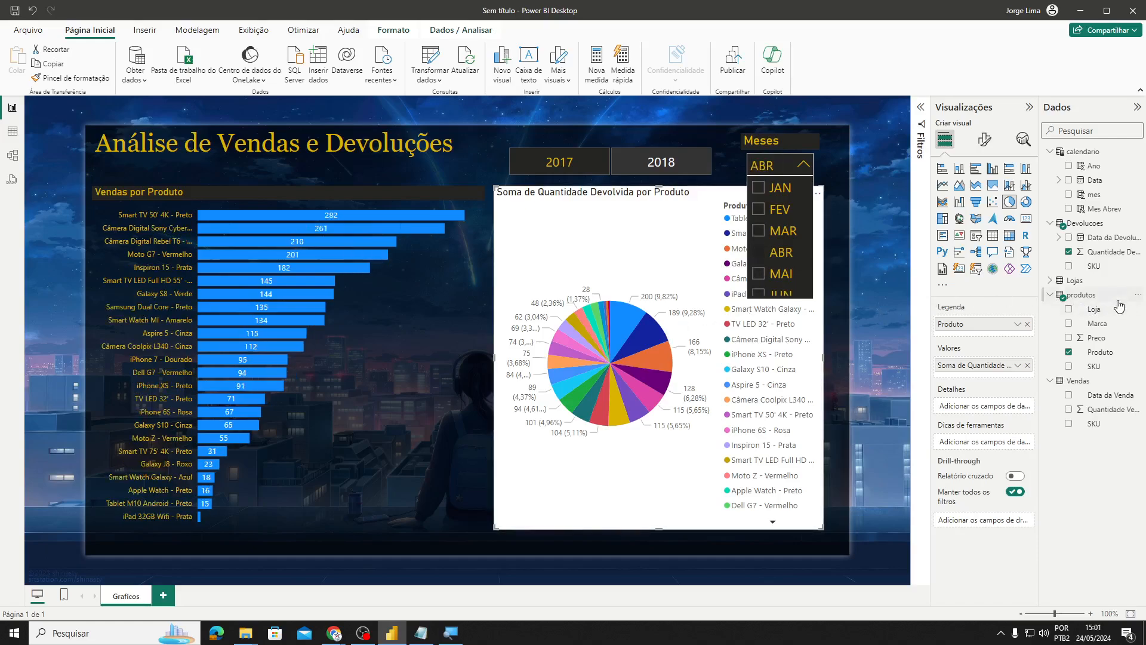
- Delete the SKU relationship between Devolucoes and Vendas from the data model
{"action": "left_click", "coordinate": [12, 158]}
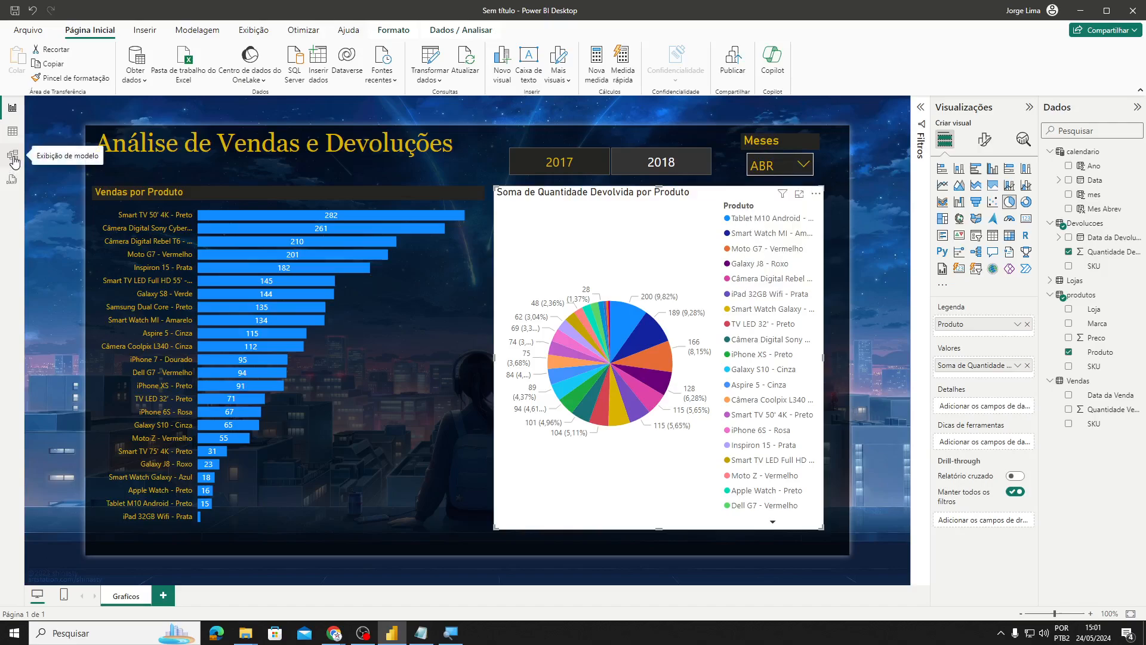
{"action": "left_click", "coordinate": [383, 429]}
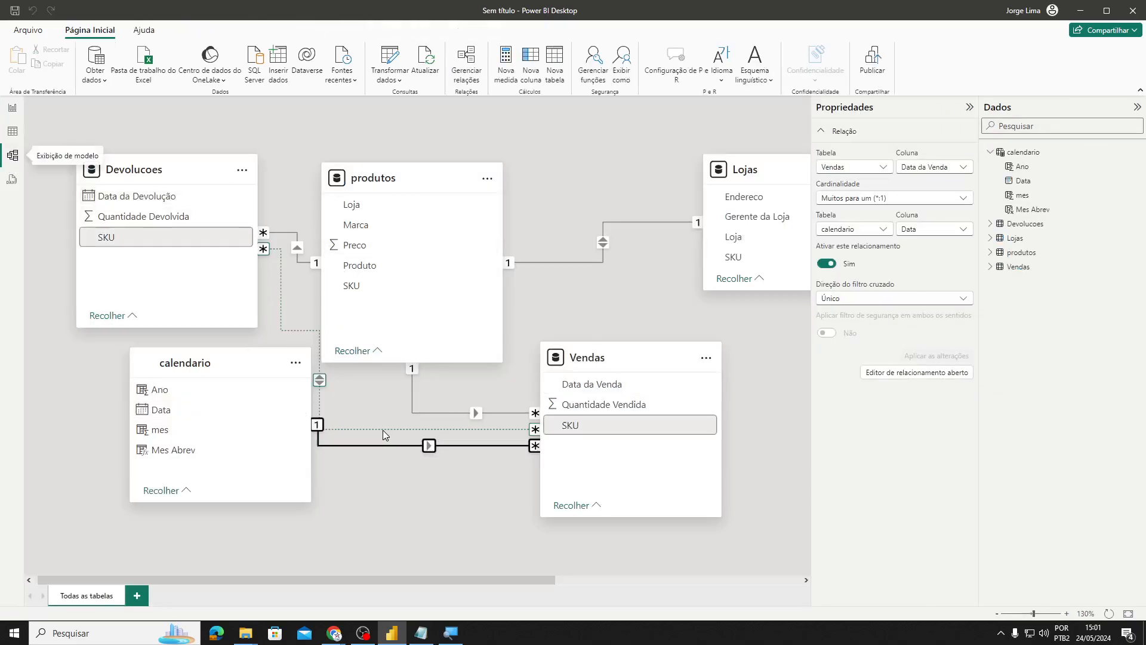
{"action": "right_click", "coordinate": [383, 430]}
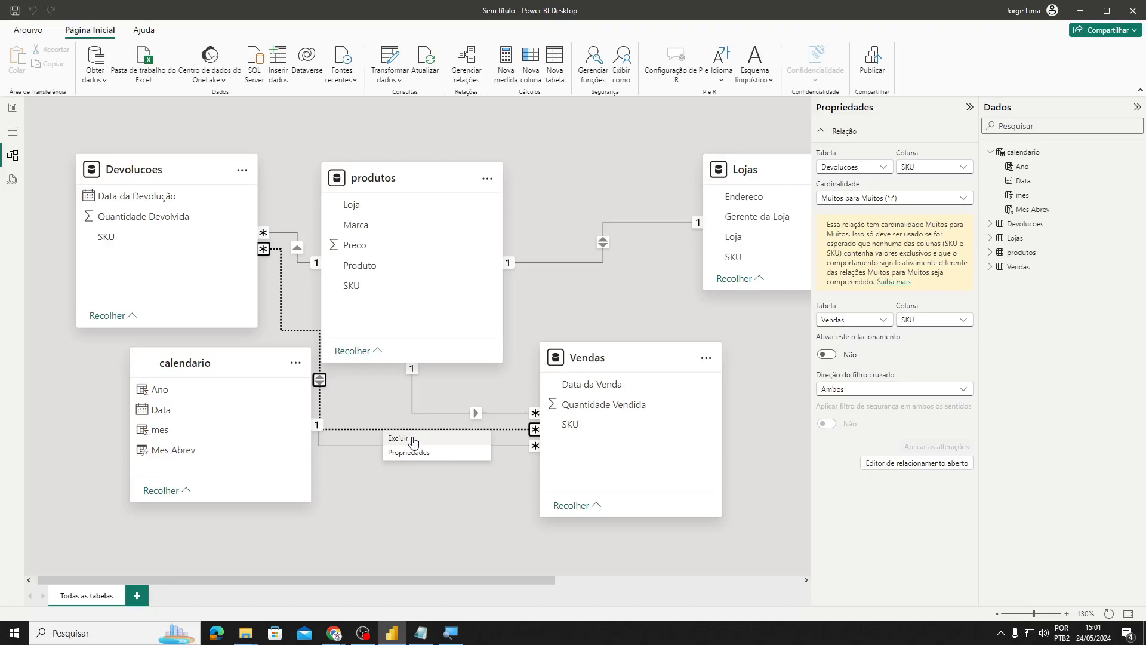
{"action": "left_click", "coordinate": [403, 436]}
{"action": "left_click", "coordinate": [621, 351]}
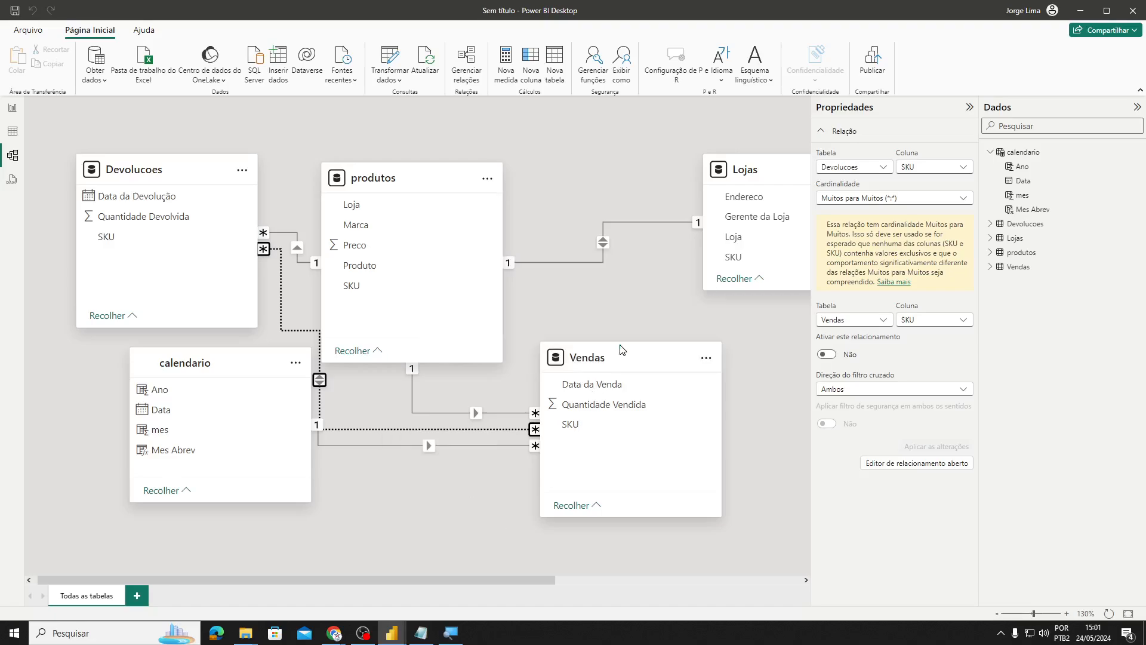
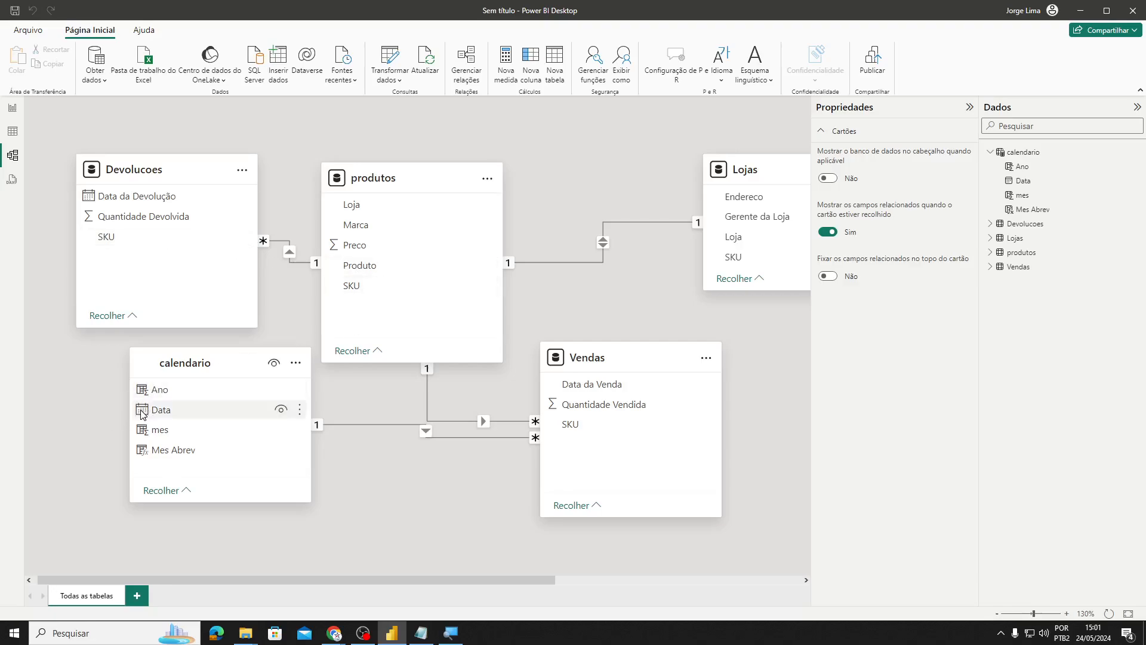
- Relate Data in the calendario table to Data da Devolução in Devolucoes, and return to the report
{"action": "left_click_drag", "start_coordinate": [142, 414], "coordinate": [133, 208]}
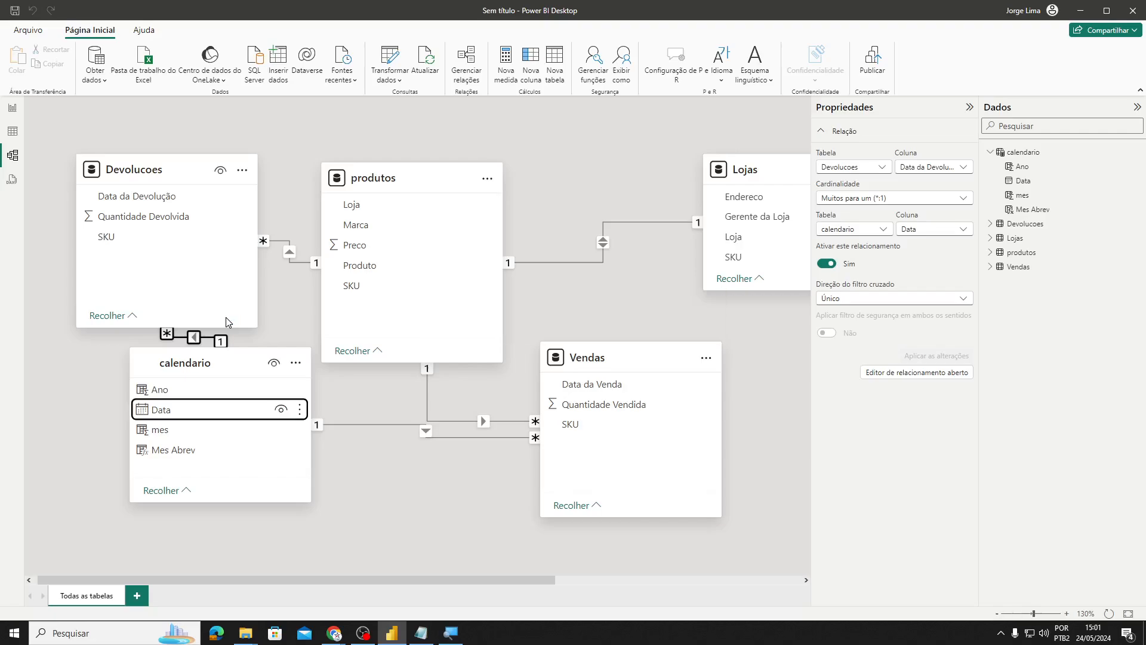
{"action": "left_click", "coordinate": [13, 110]}
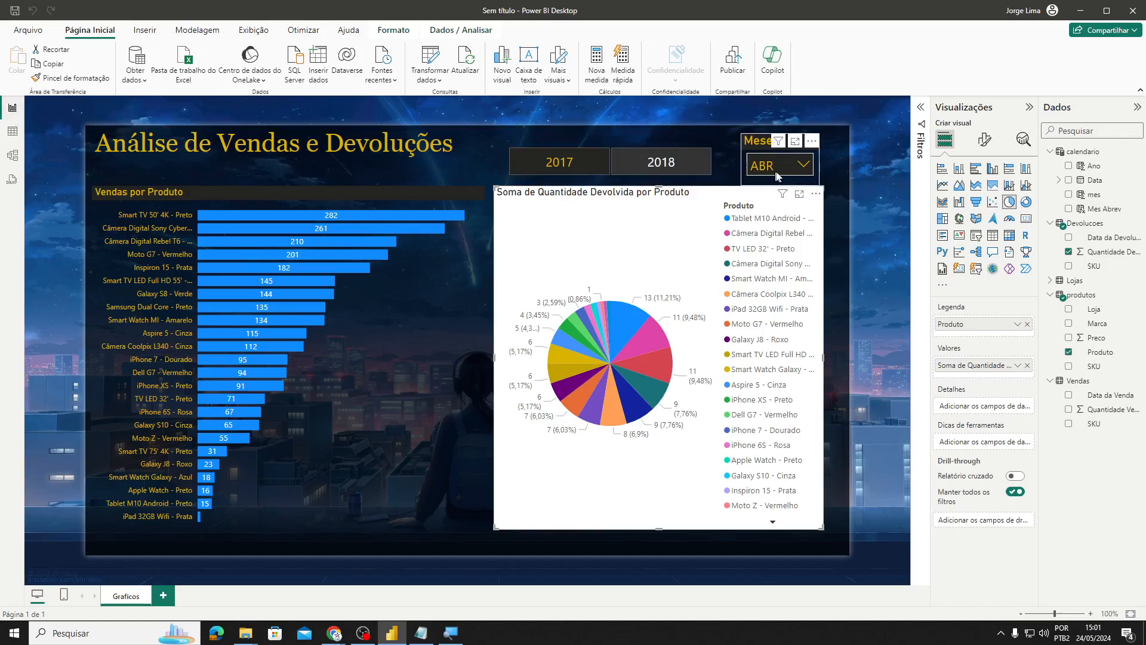
- Filter the Meses slicer to MAR and then ABR to test the new date relationship on the returns pie chart
{"action": "left_click", "coordinate": [803, 165]}
{"action": "left_click", "coordinate": [762, 233]}
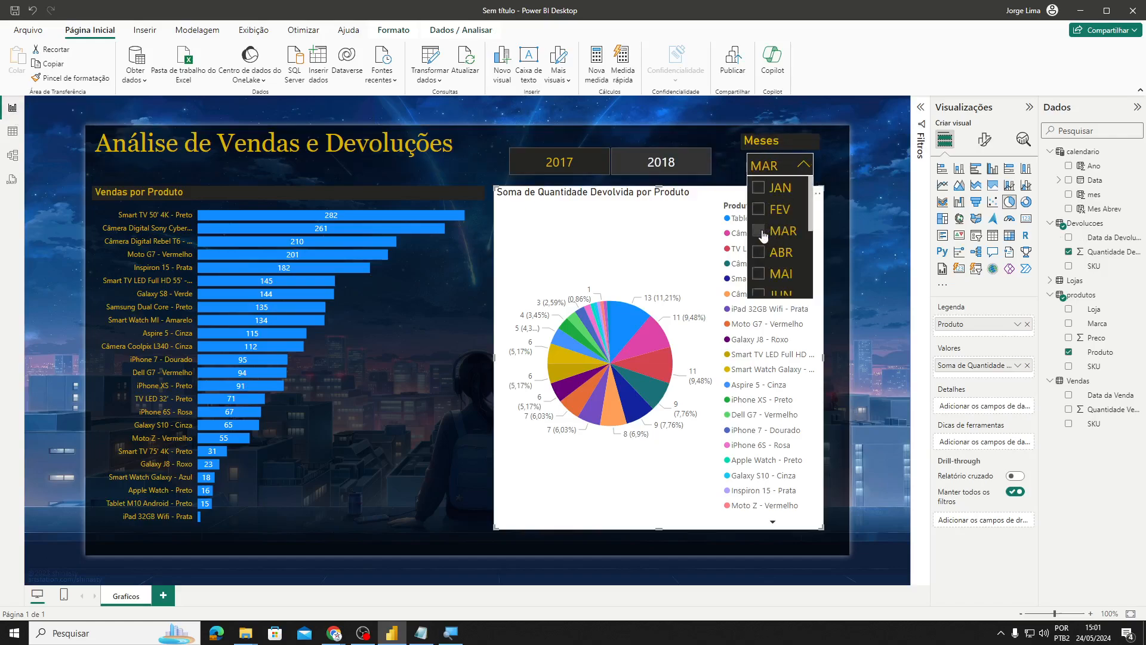
{"action": "left_click", "coordinate": [763, 253]}
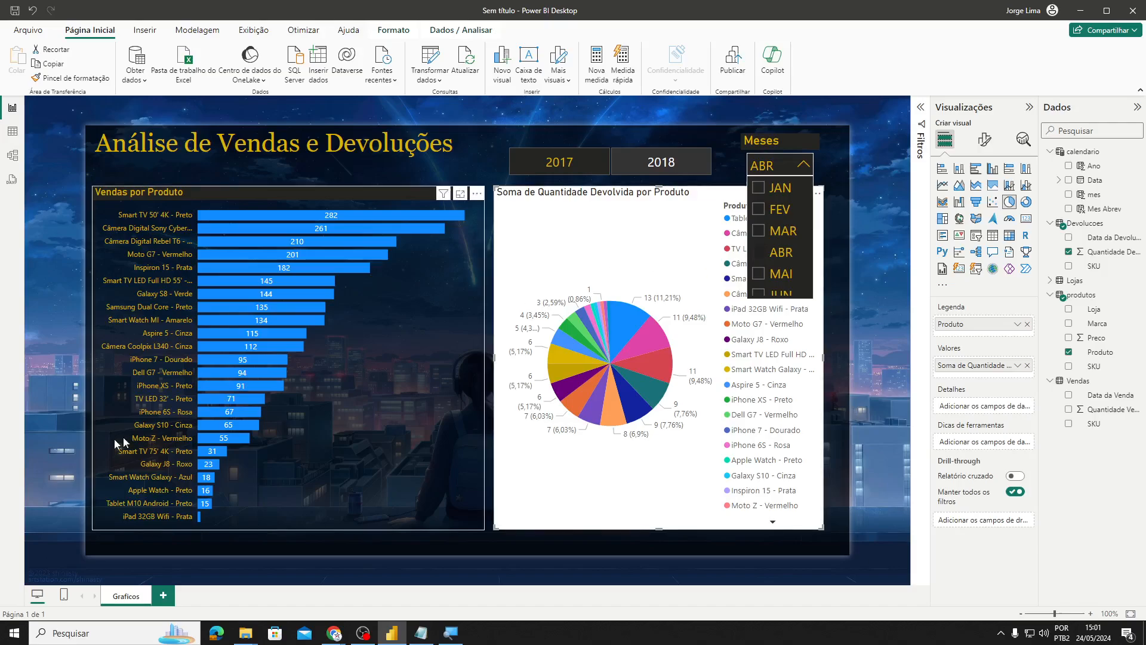
- Examine the calendario table's relationships in the model and the field used by the Meses slicer
{"action": "left_click", "coordinate": [12, 155]}
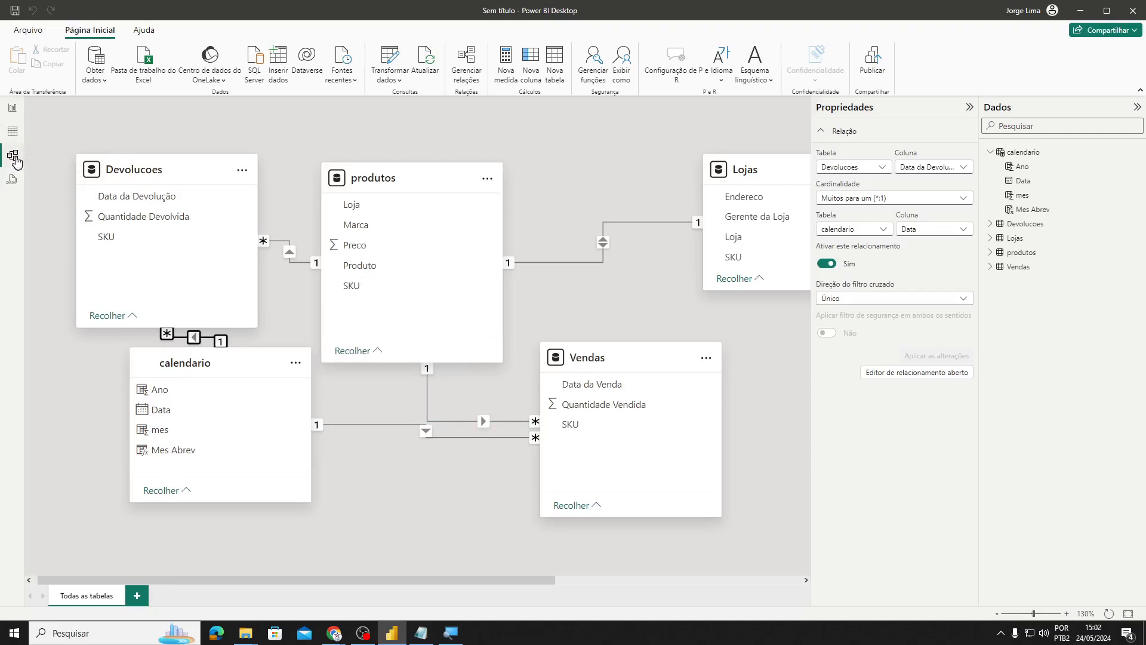
{"action": "left_click", "coordinate": [12, 107]}
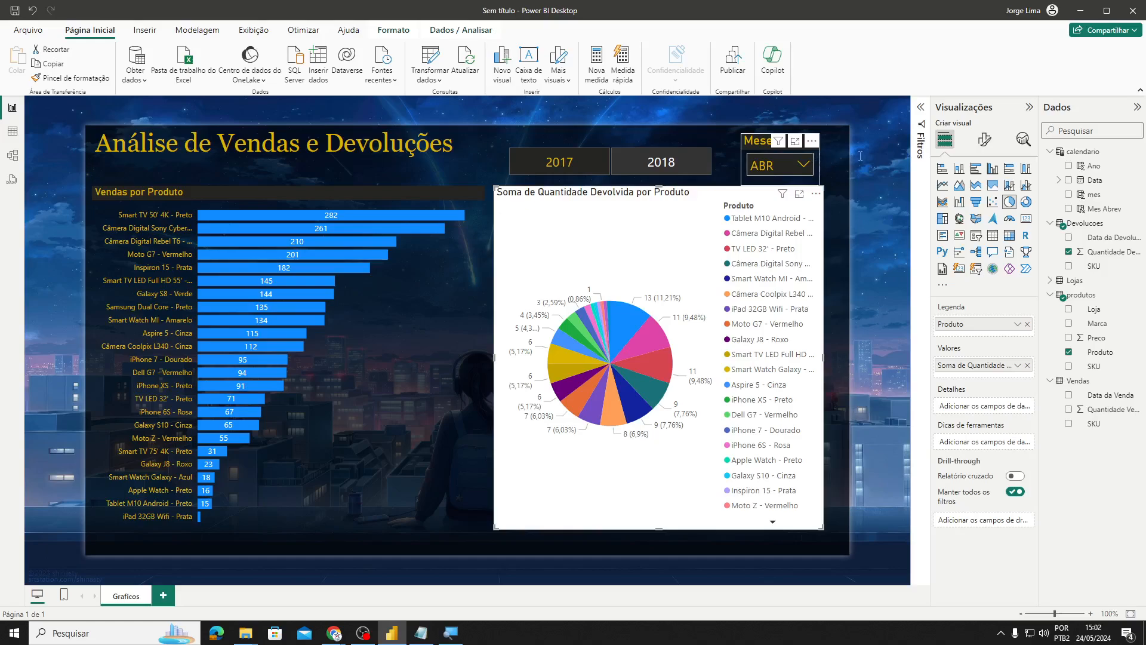
{"action": "left_click", "coordinate": [759, 142]}
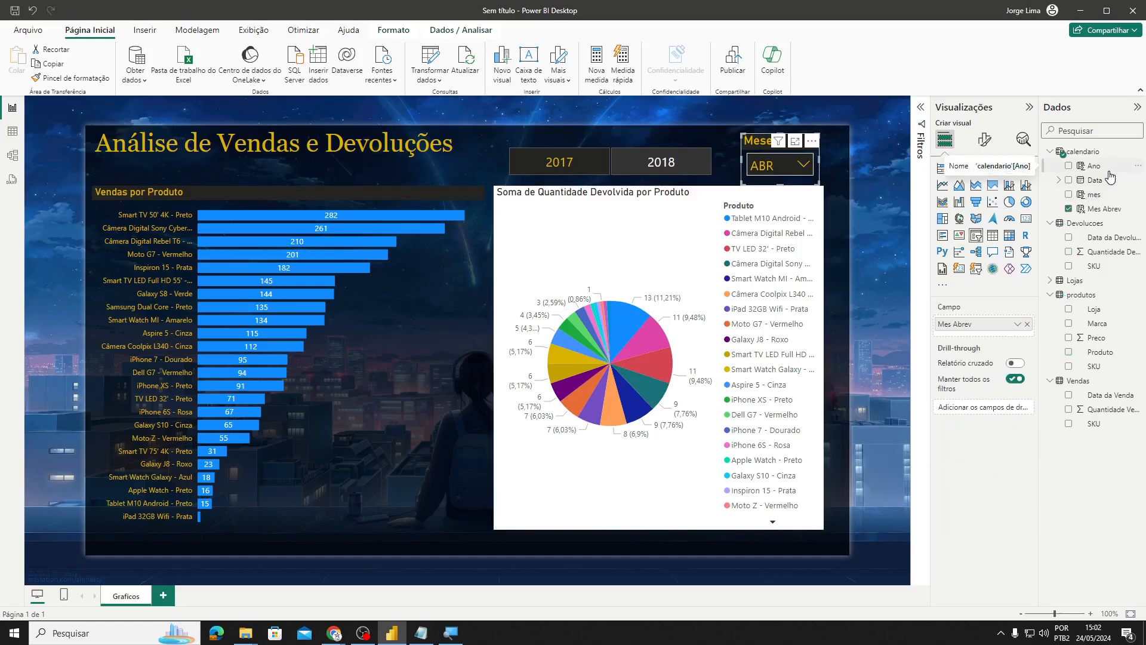
- Filter the year to 2017 and back to 2018 to compare the sales and returns charts
{"action": "left_click", "coordinate": [583, 161]}
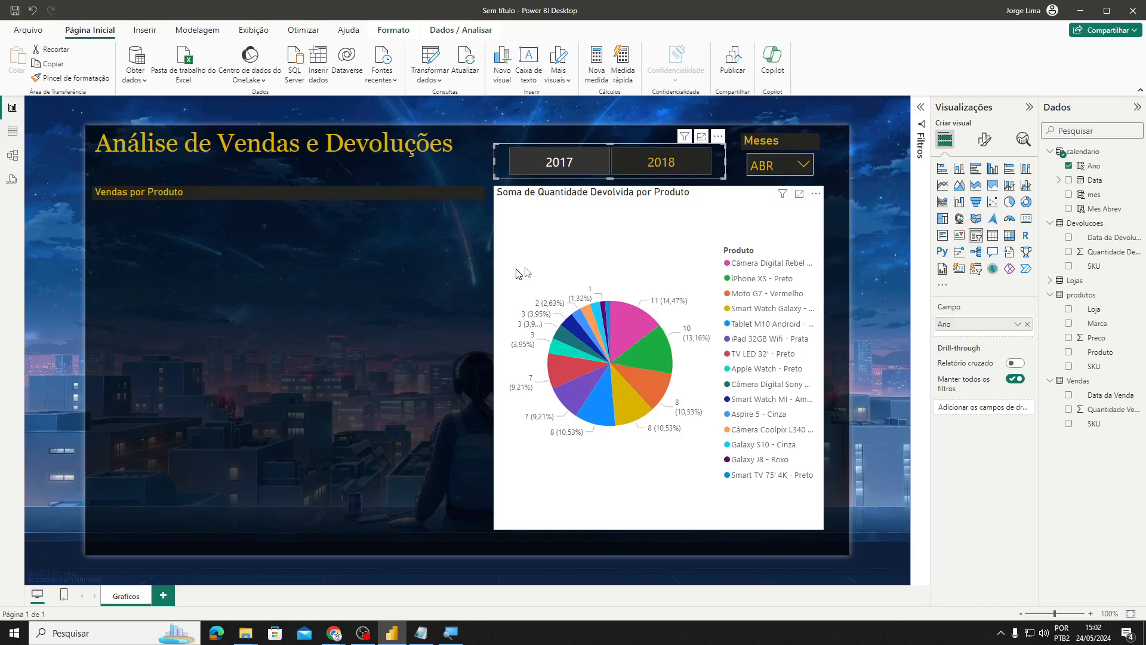
{"action": "left_click", "coordinate": [651, 169]}
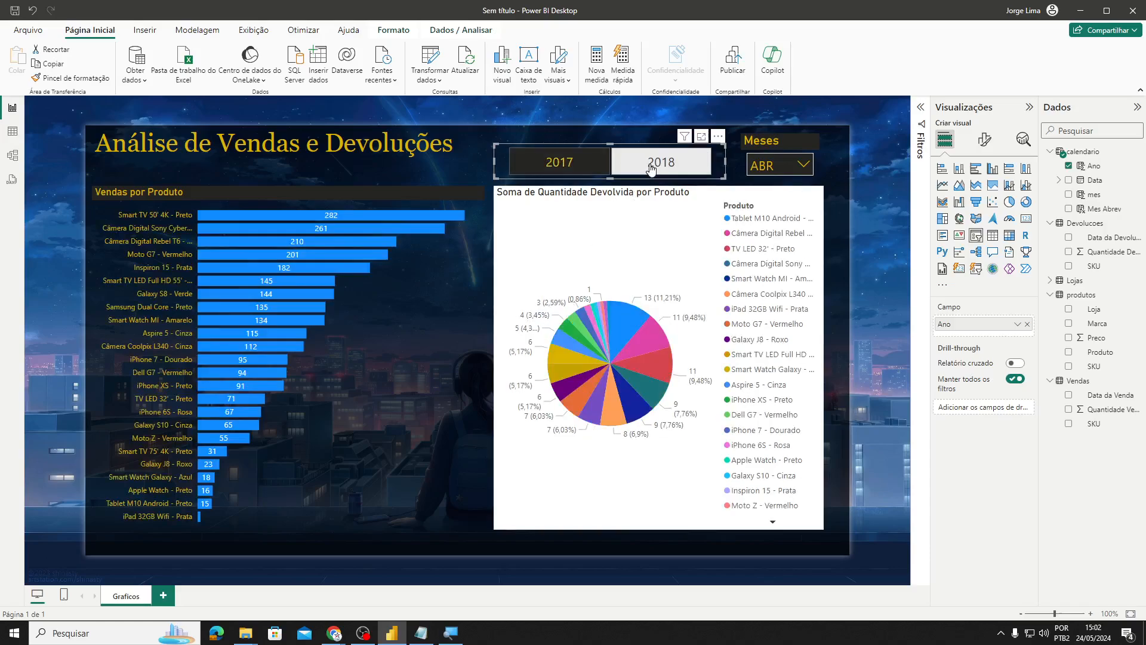
- Switch the year filter between 2017 and 2018 several times to compare the sales and returns charts
{"action": "left_click", "coordinate": [650, 169]}
{"action": "left_click", "coordinate": [639, 167]}
{"action": "left_click", "coordinate": [568, 167]}
{"action": "left_click", "coordinate": [633, 166]}
{"action": "left_click", "coordinate": [562, 164]}
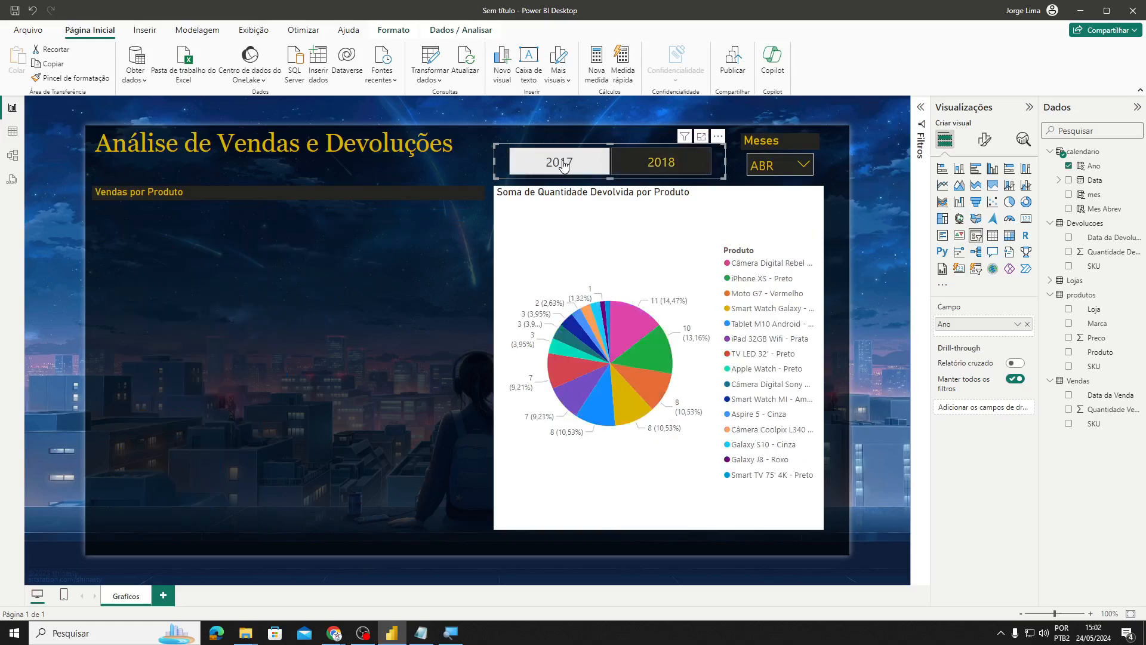
{"action": "left_click", "coordinate": [563, 165]}
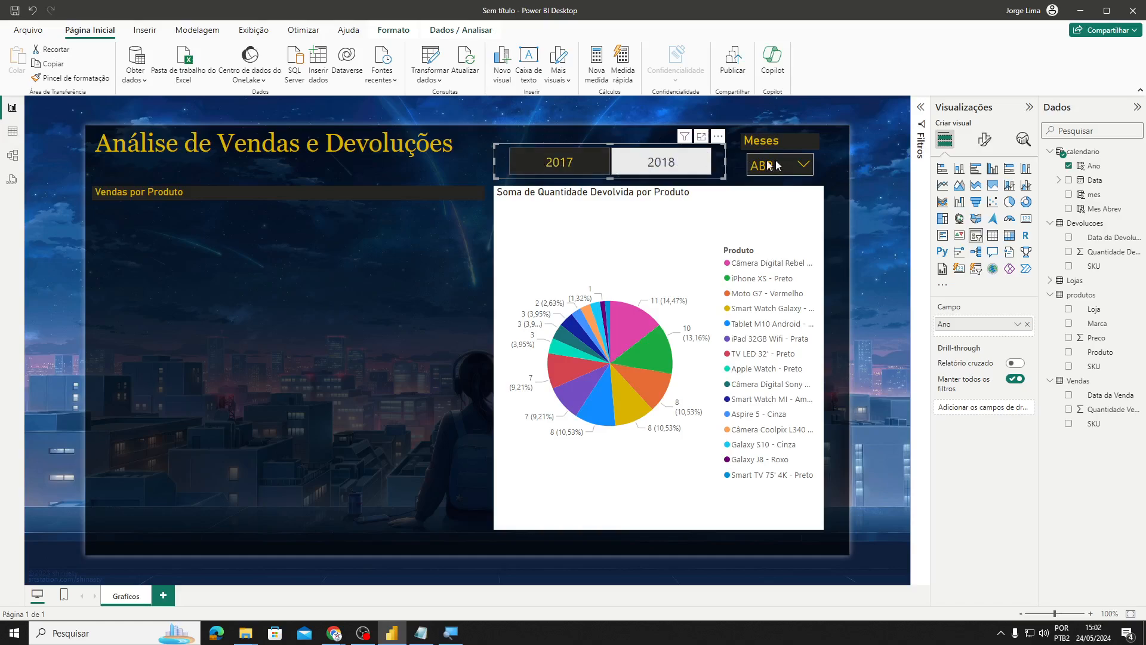
- Filter the Meses slicer to each single month from JAN to MAI to check how both charts respond
{"action": "left_click", "coordinate": [804, 166]}
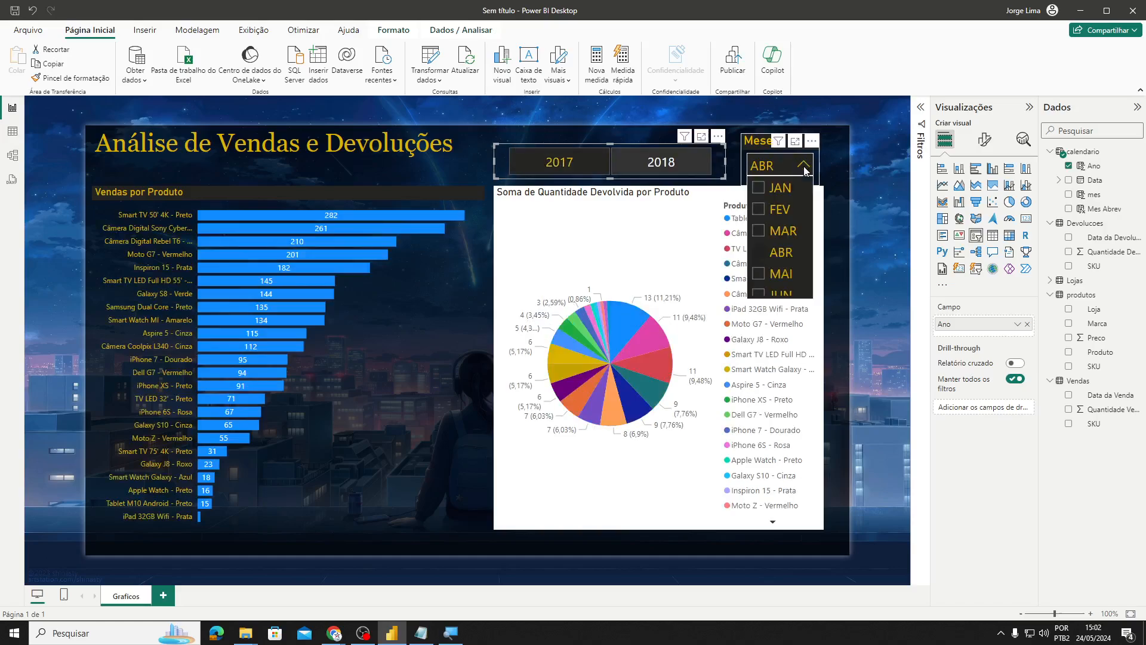
{"action": "left_click", "coordinate": [759, 187]}
{"action": "left_click", "coordinate": [759, 209]}
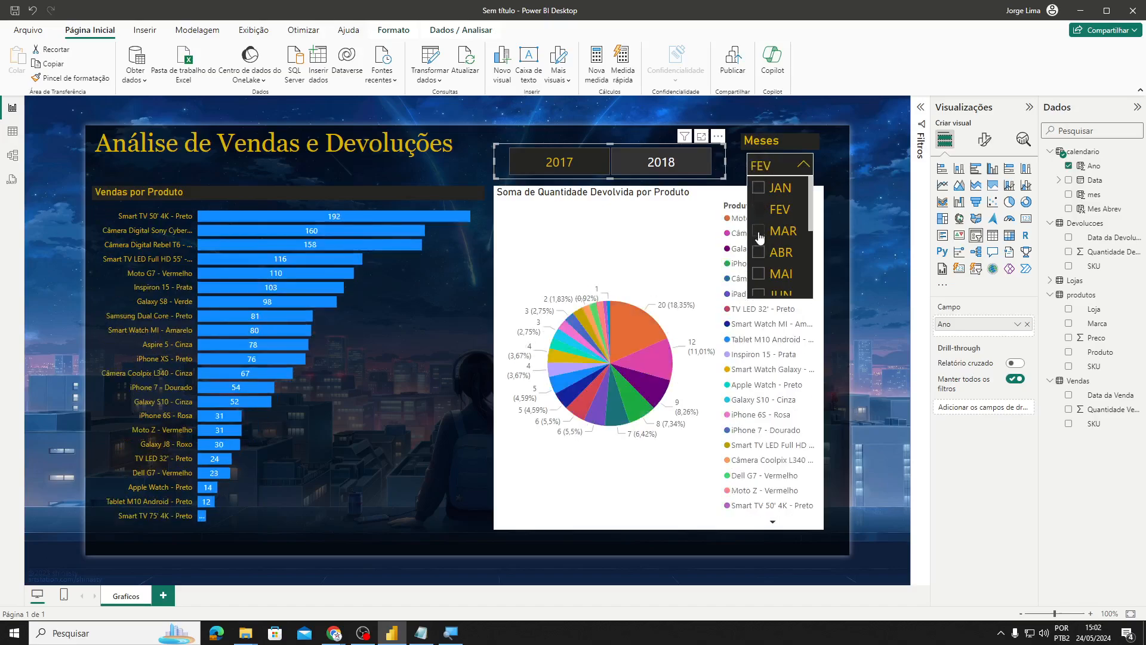
{"action": "left_click", "coordinate": [758, 231]}
{"action": "left_click", "coordinate": [758, 252]}
{"action": "left_click", "coordinate": [759, 275]}
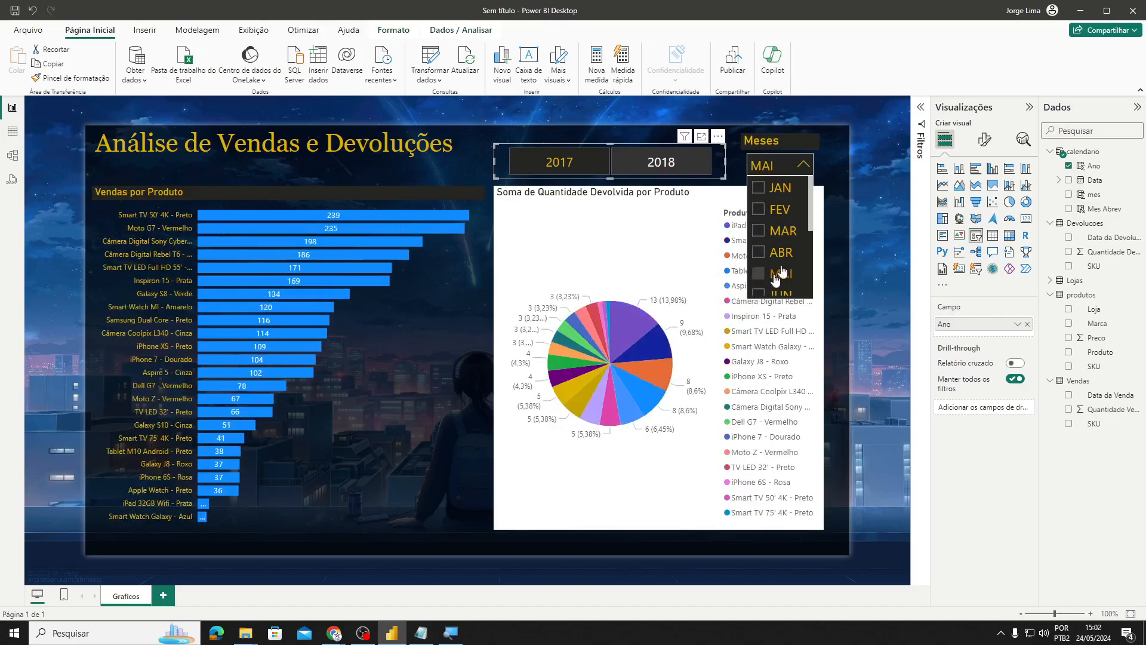
- Extend the Meses selection to cover JAN through OUT together, and compare the charts for 2017 and 2018
{"action": "left_click", "coordinate": [758, 187], "text": "ctrl"}
{"action": "left_click", "coordinate": [758, 208], "text": "ctrl"}
{"action": "left_click", "coordinate": [759, 231], "text": "ctrl"}
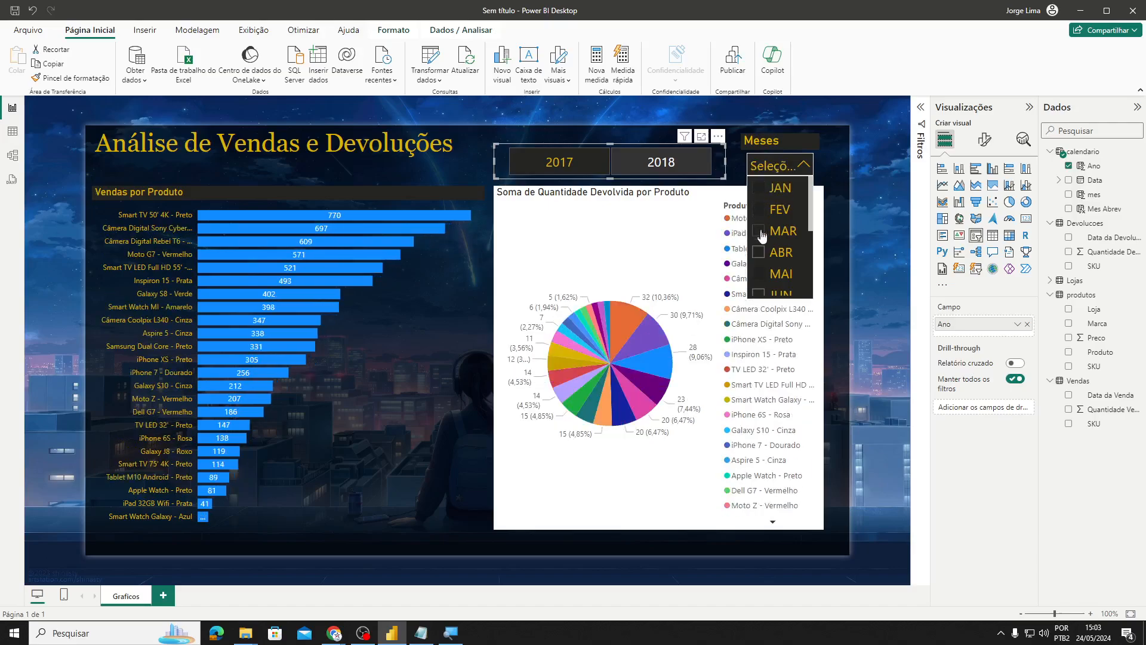
{"action": "left_click", "coordinate": [759, 252], "text": "ctrl"}
{"action": "scroll", "coordinate": [809, 225], "scroll_direction": "down", "scroll_amount": 3}
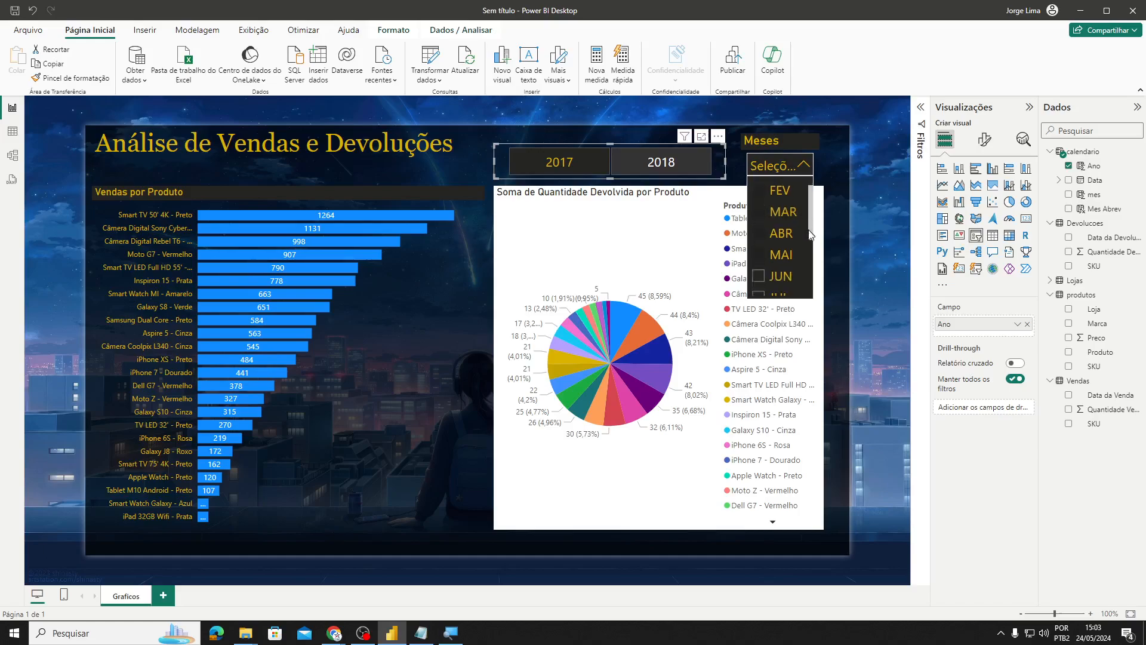
{"action": "left_click", "coordinate": [759, 233], "text": "ctrl"}
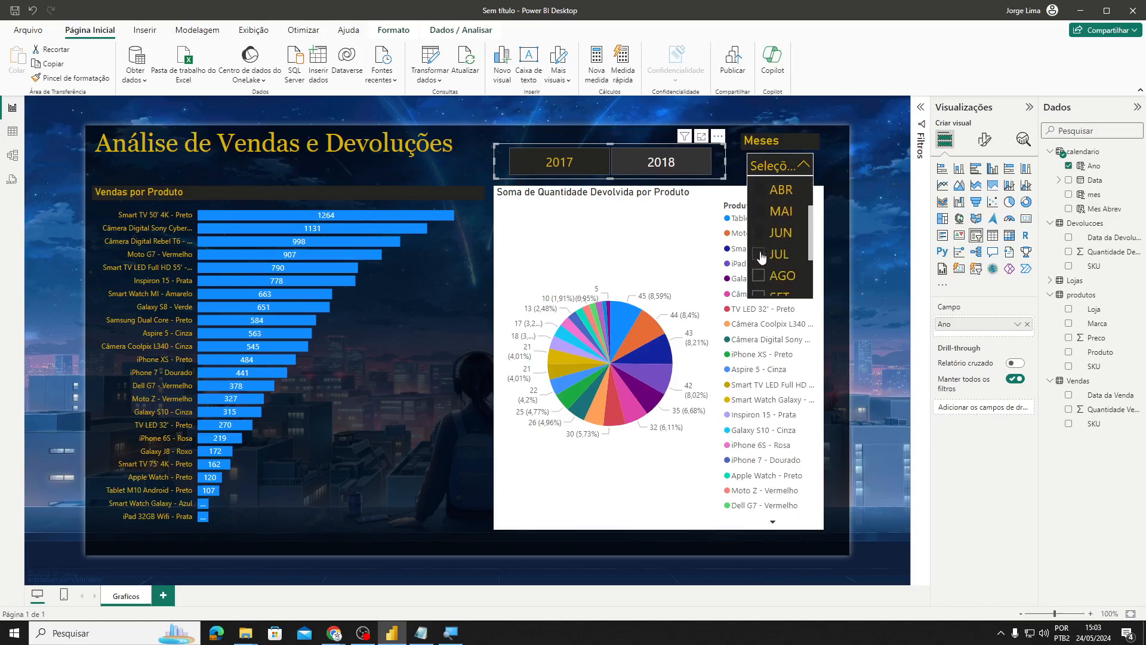
{"action": "left_click", "coordinate": [759, 253], "text": "ctrl"}
{"action": "left_click", "coordinate": [759, 275], "text": "ctrl"}
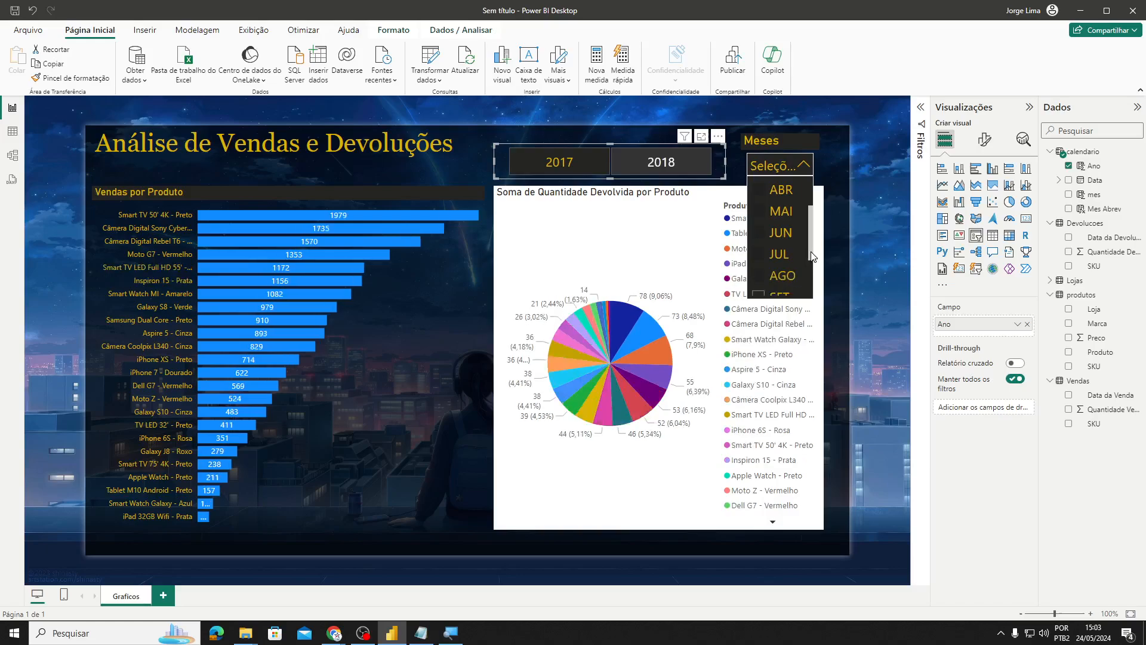
{"action": "scroll", "coordinate": [811, 255], "scroll_direction": "down", "scroll_amount": 2}
{"action": "left_click", "coordinate": [759, 246], "text": "ctrl"}
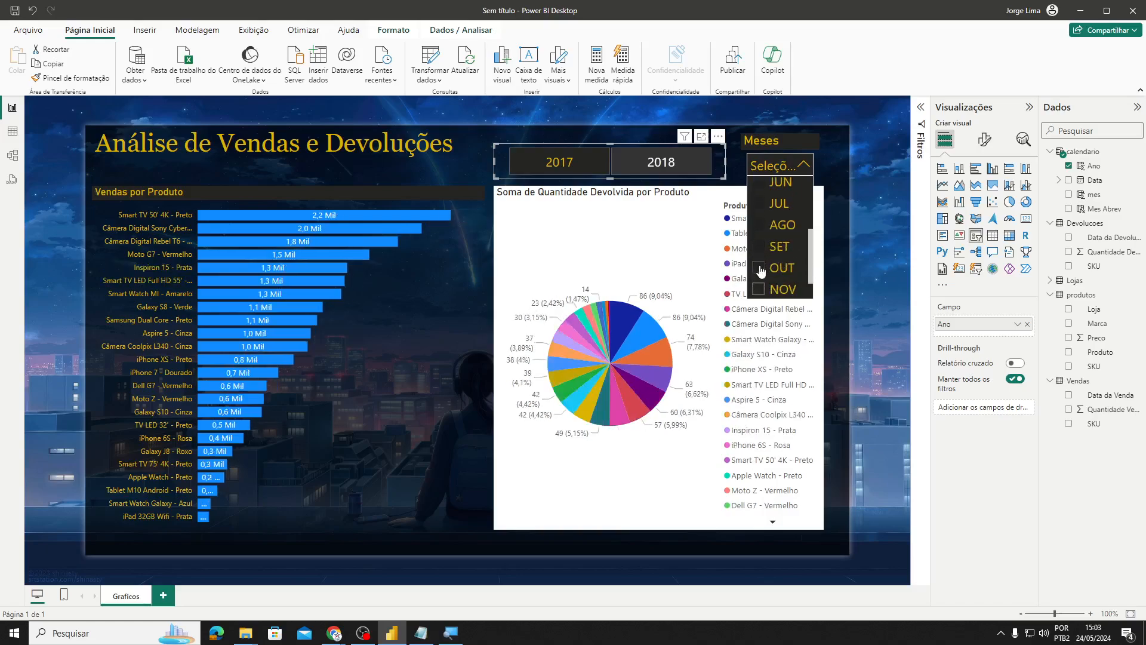
{"action": "left_click", "coordinate": [759, 268], "text": "ctrl"}
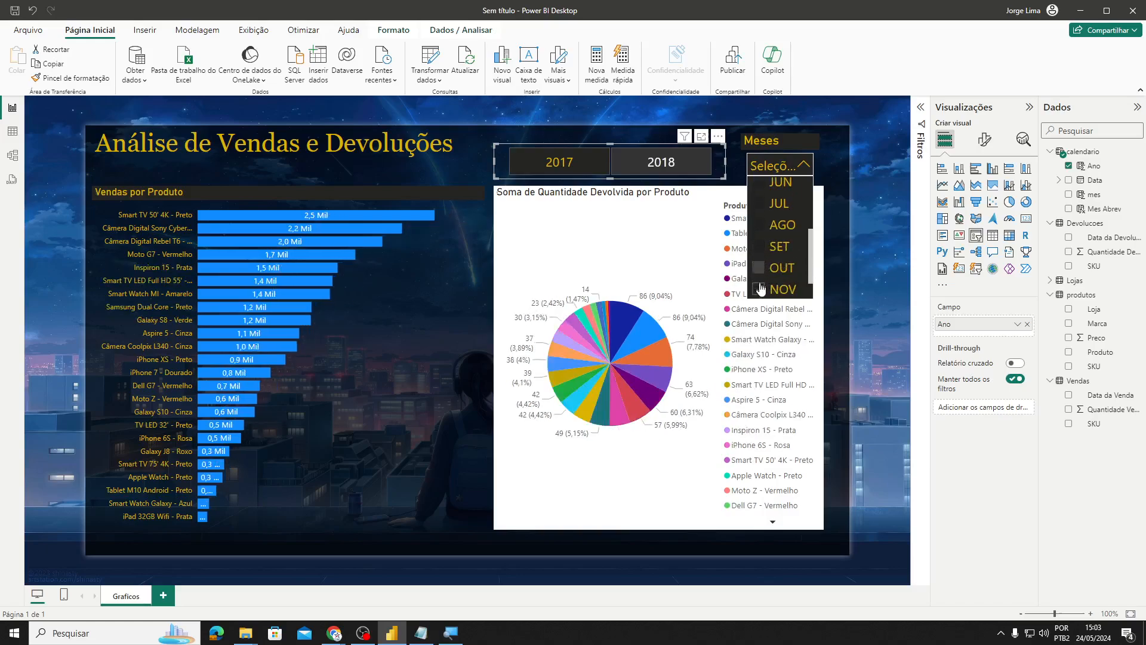
{"action": "left_click", "coordinate": [557, 162]}
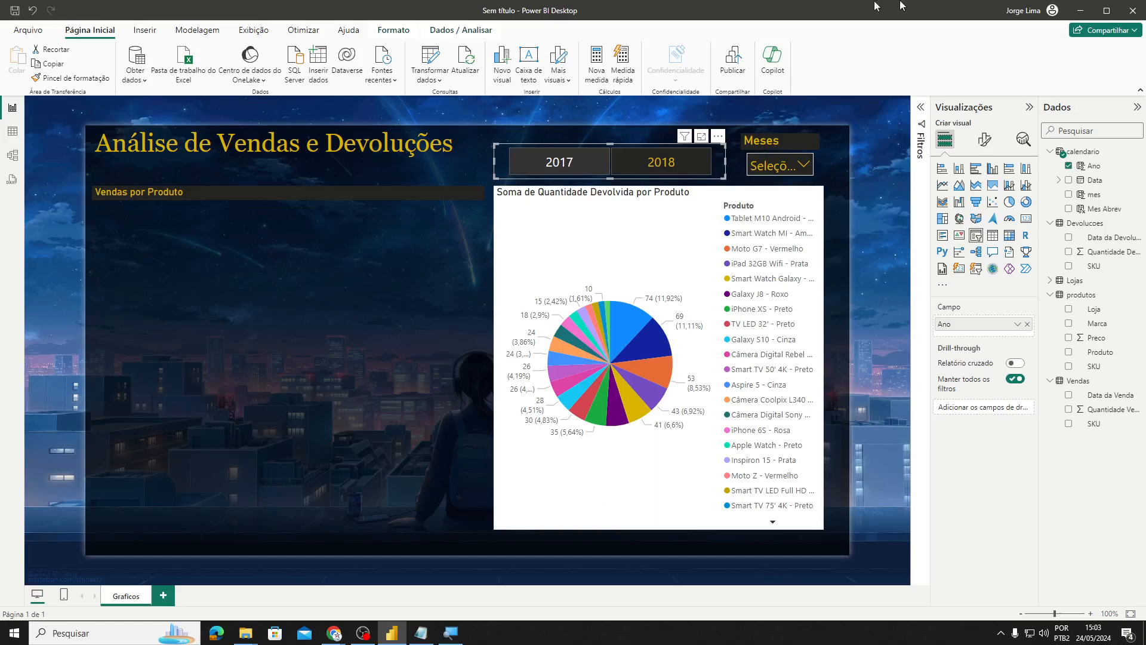
{"action": "left_click", "coordinate": [646, 171]}
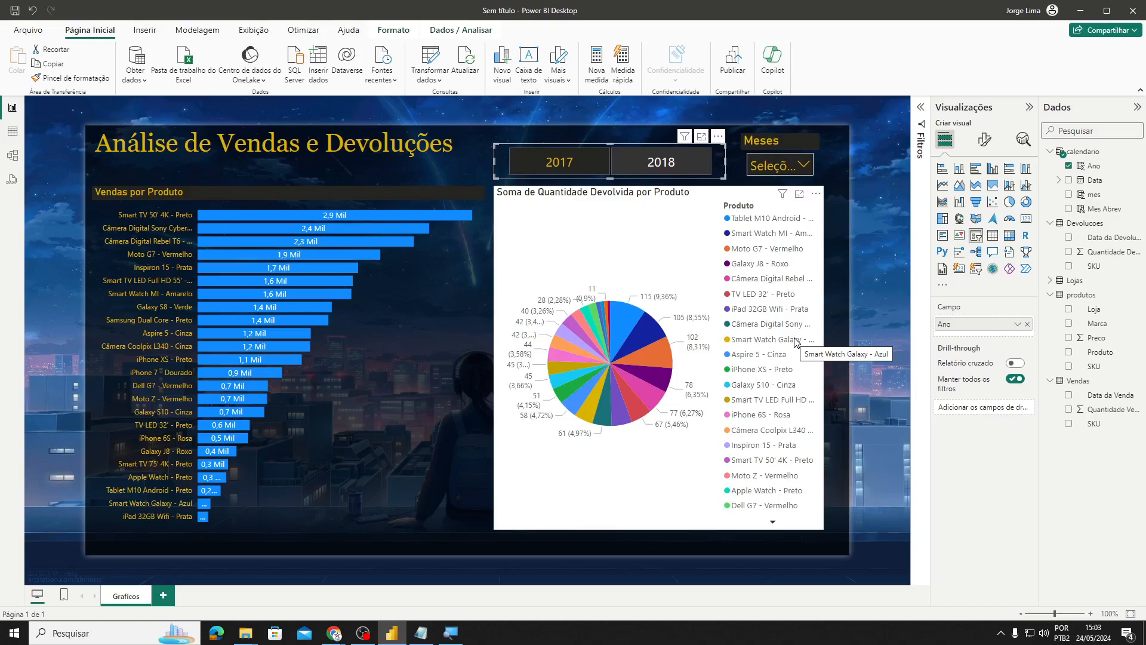
- Set the returns pie chart's Produto filter to the N superior type, showing the top 10 items
{"action": "left_click", "coordinate": [597, 495]}
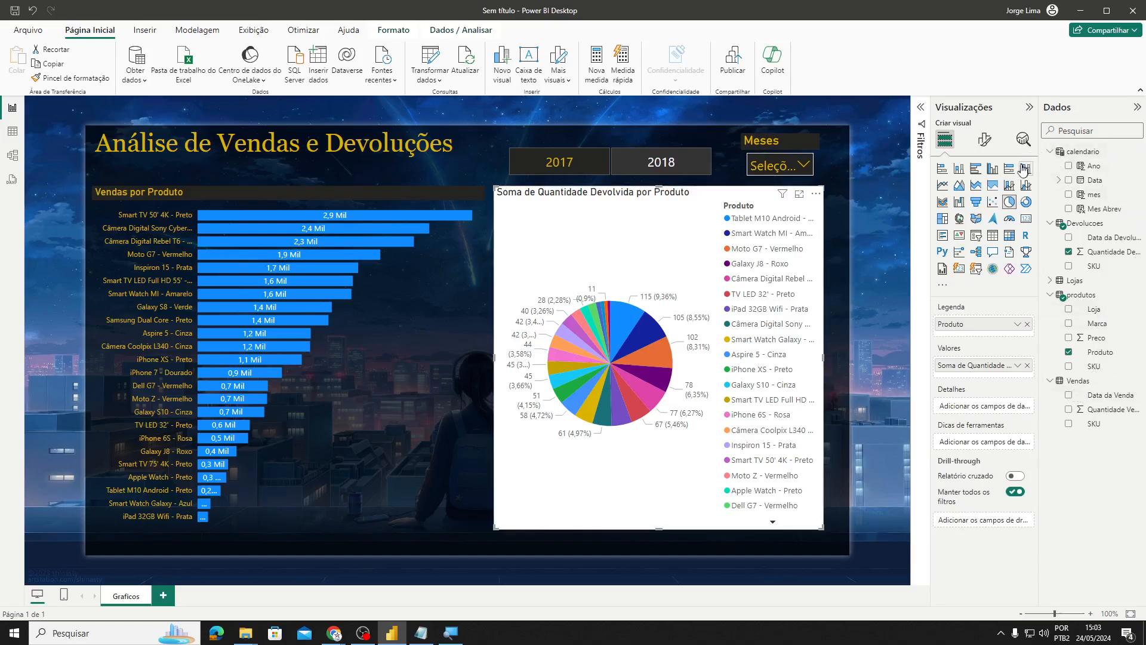
{"action": "left_click", "coordinate": [921, 108]}
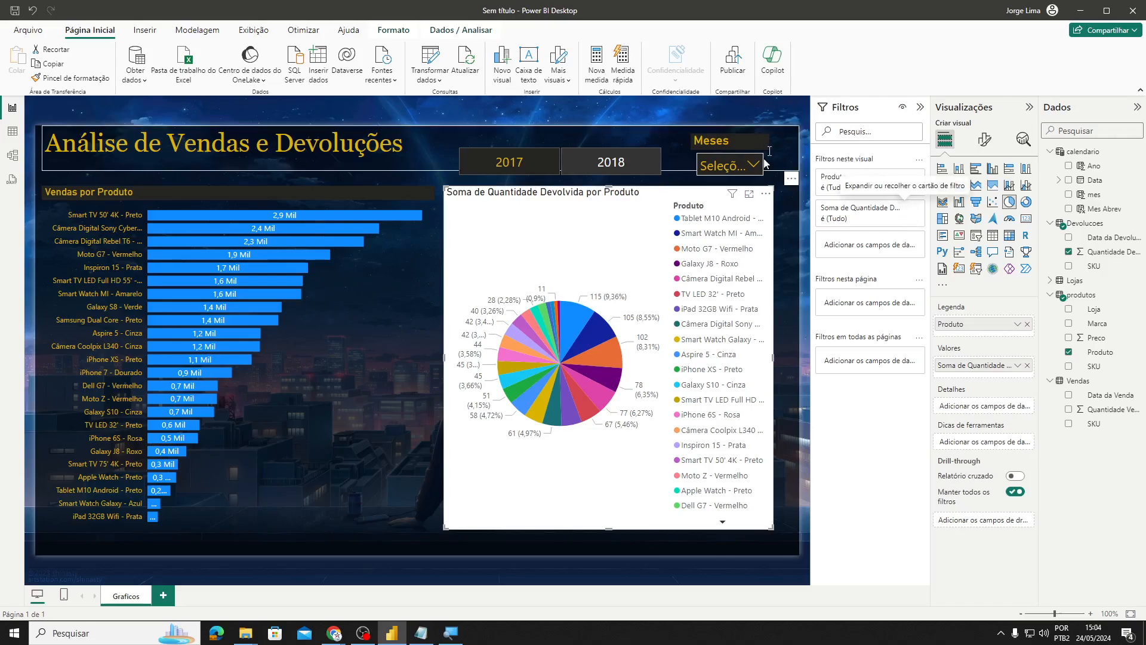
{"action": "left_click", "coordinate": [901, 179]}
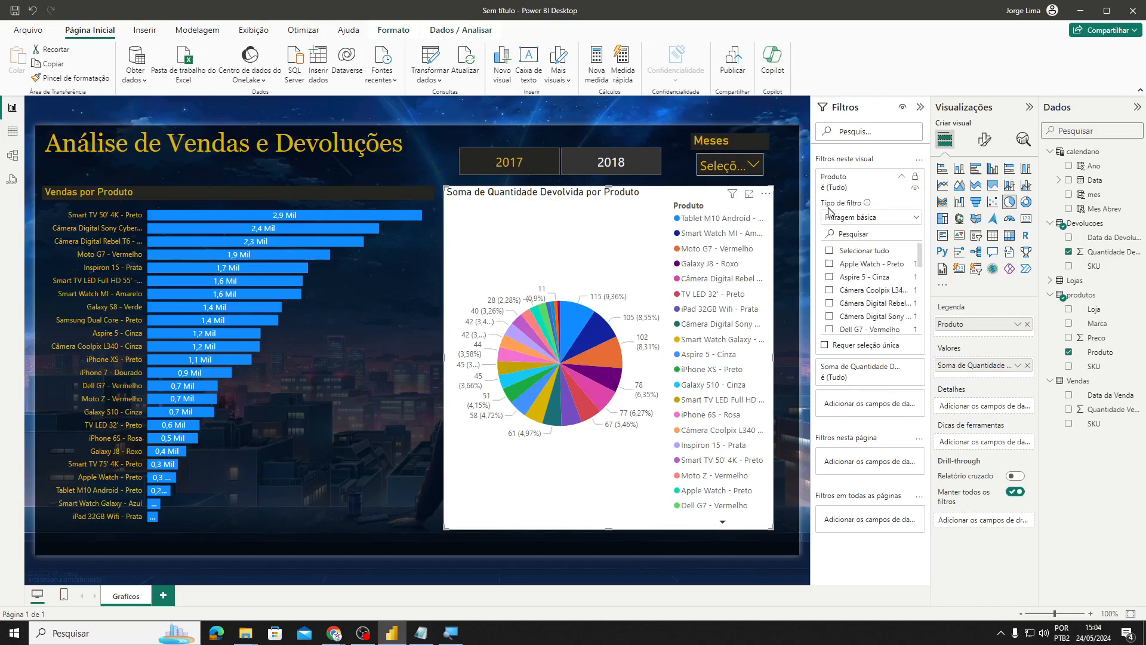
{"action": "left_click", "coordinate": [902, 179]}
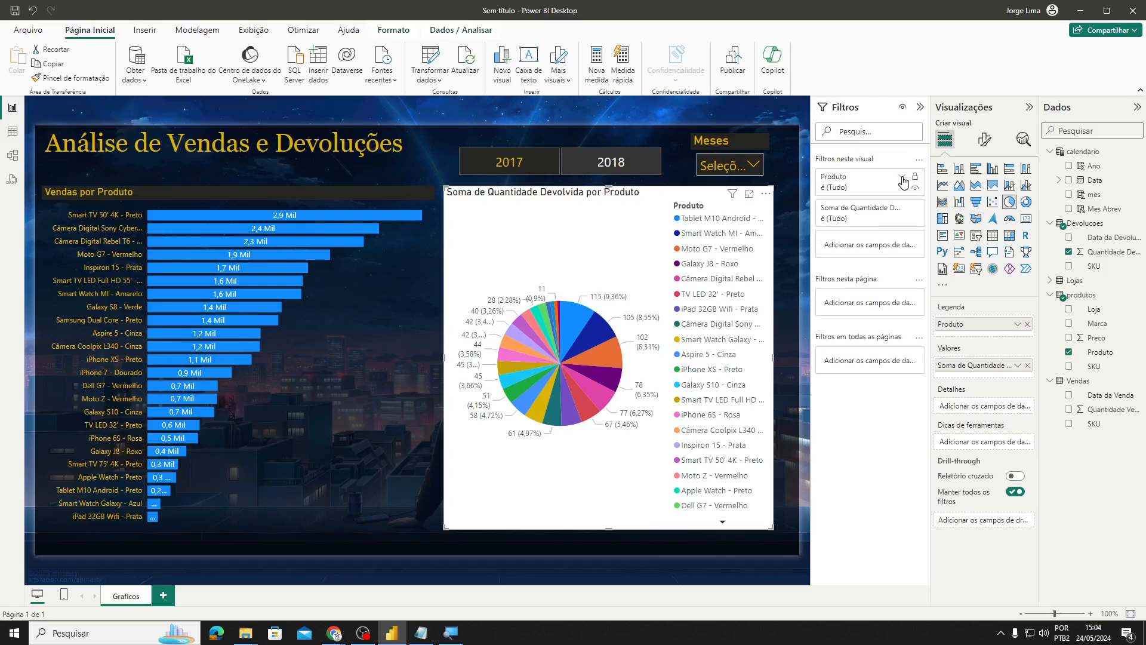
{"action": "left_click", "coordinate": [902, 180]}
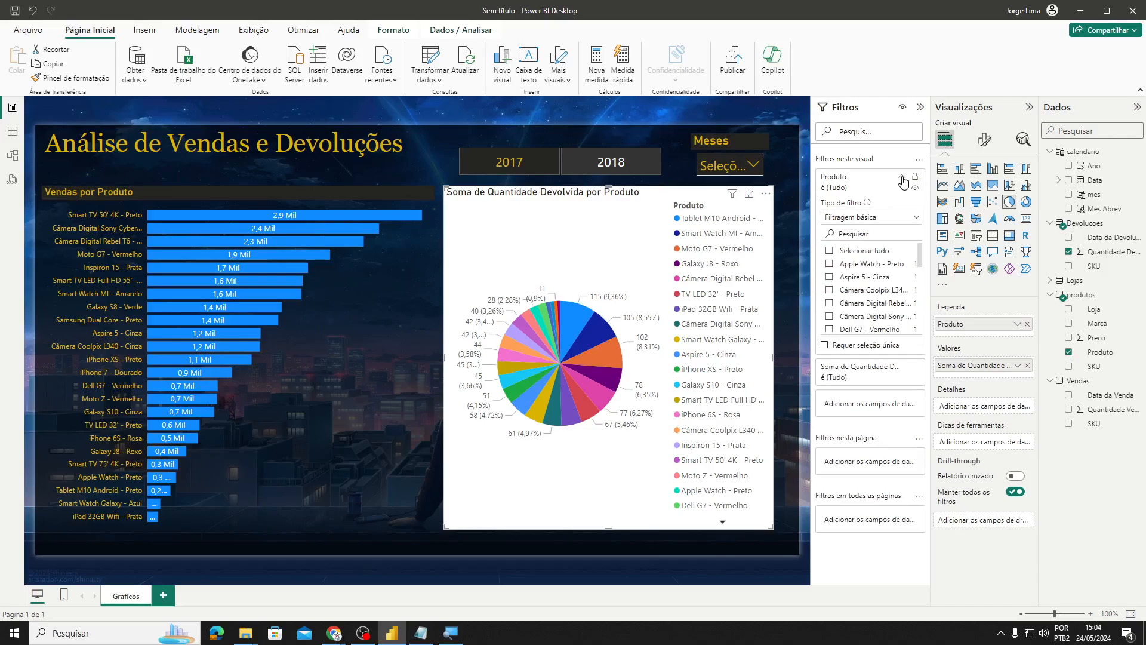
{"action": "left_click", "coordinate": [916, 218]}
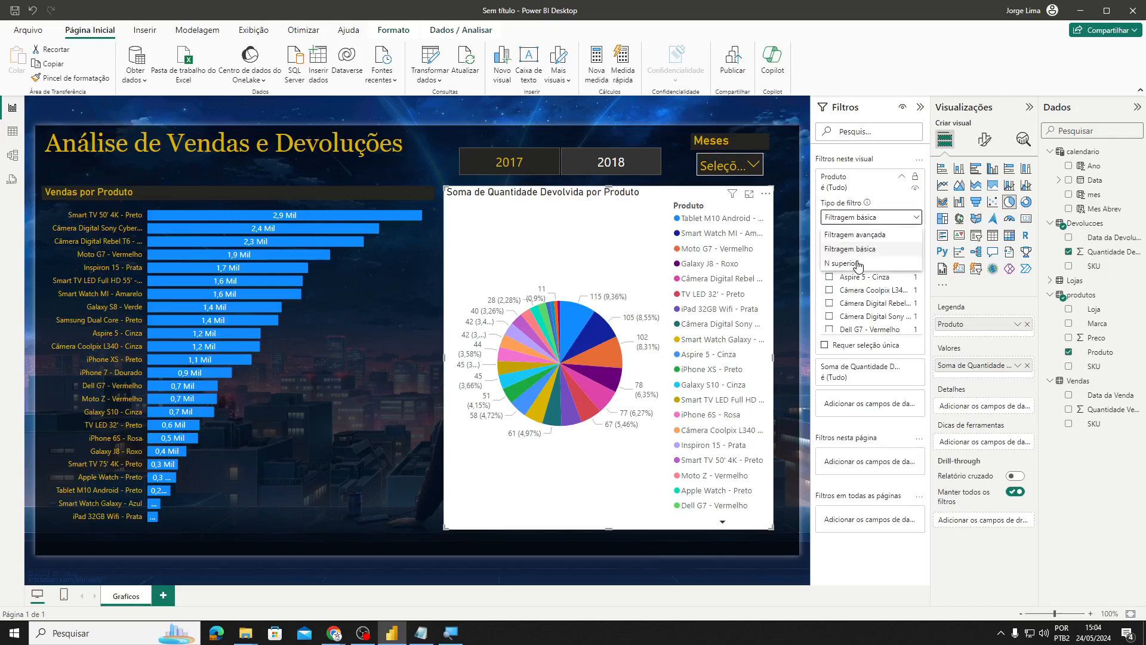
{"action": "left_click", "coordinate": [858, 265]}
{"action": "left_click", "coordinate": [875, 249]}
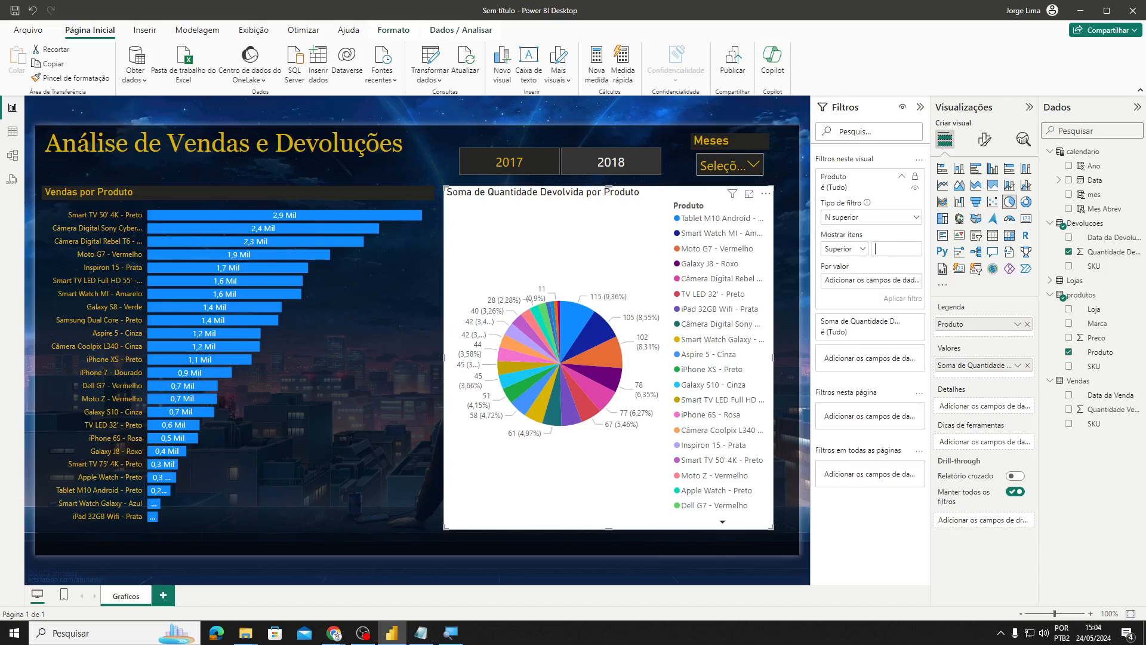
{"action": "type", "text": "10"}
- Rank the pie chart's top 10 Produto filter by the returned quantity from Devolucoes and apply it
{"action": "left_click", "coordinate": [879, 219]}
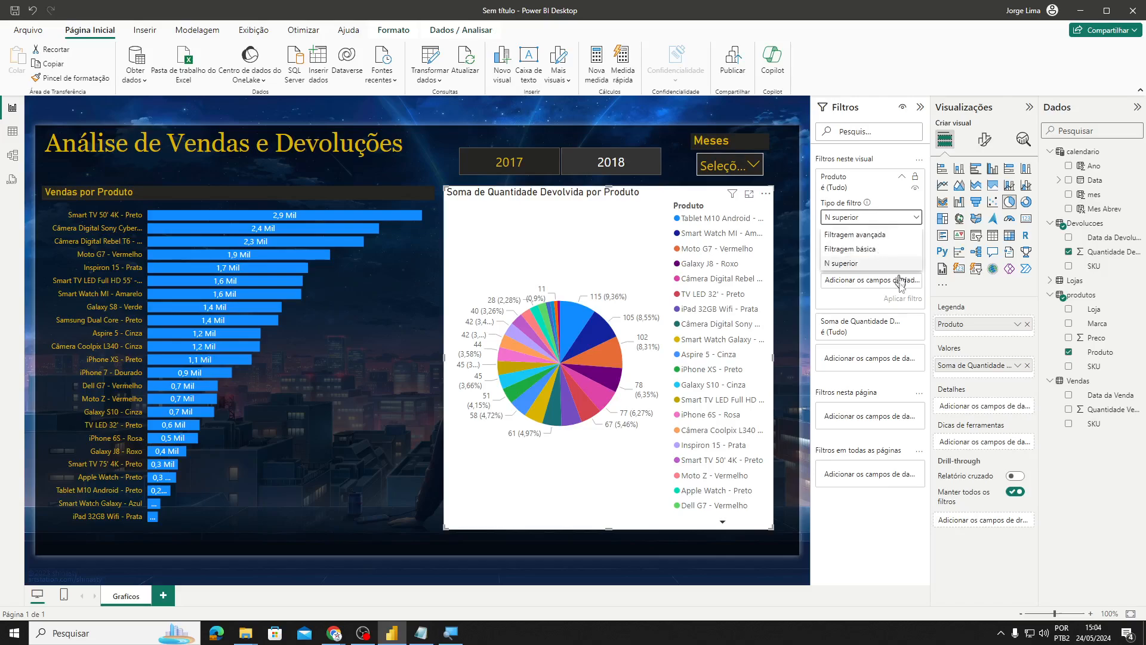
{"action": "left_click", "coordinate": [868, 305]}
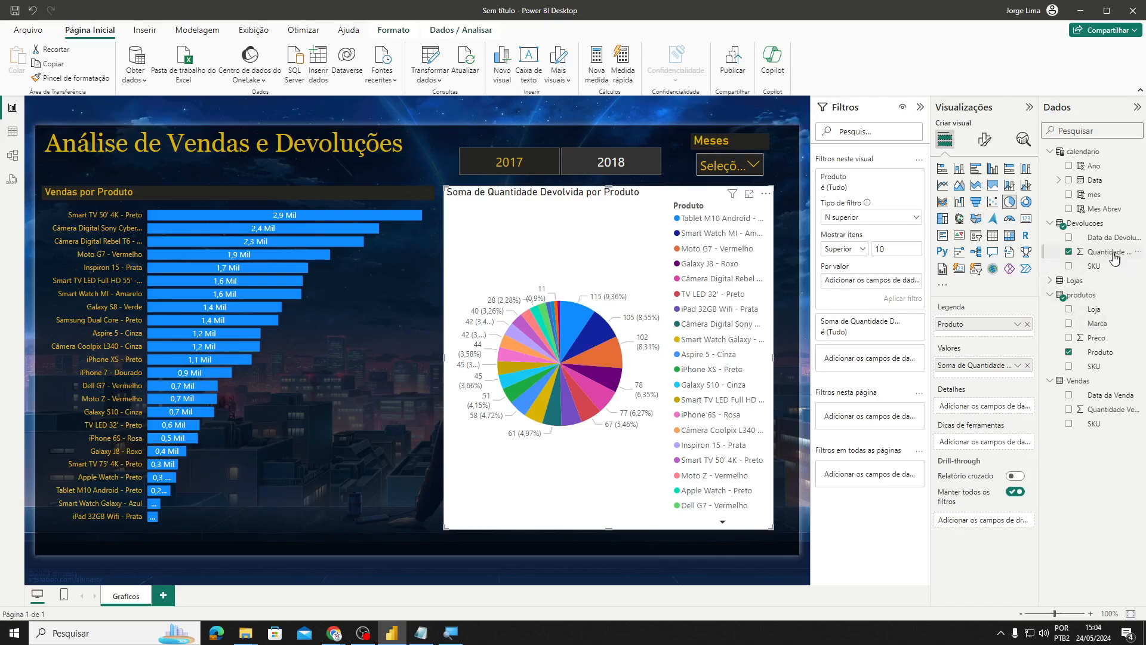
{"action": "left_click_drag", "start_coordinate": [1114, 253], "coordinate": [886, 281]}
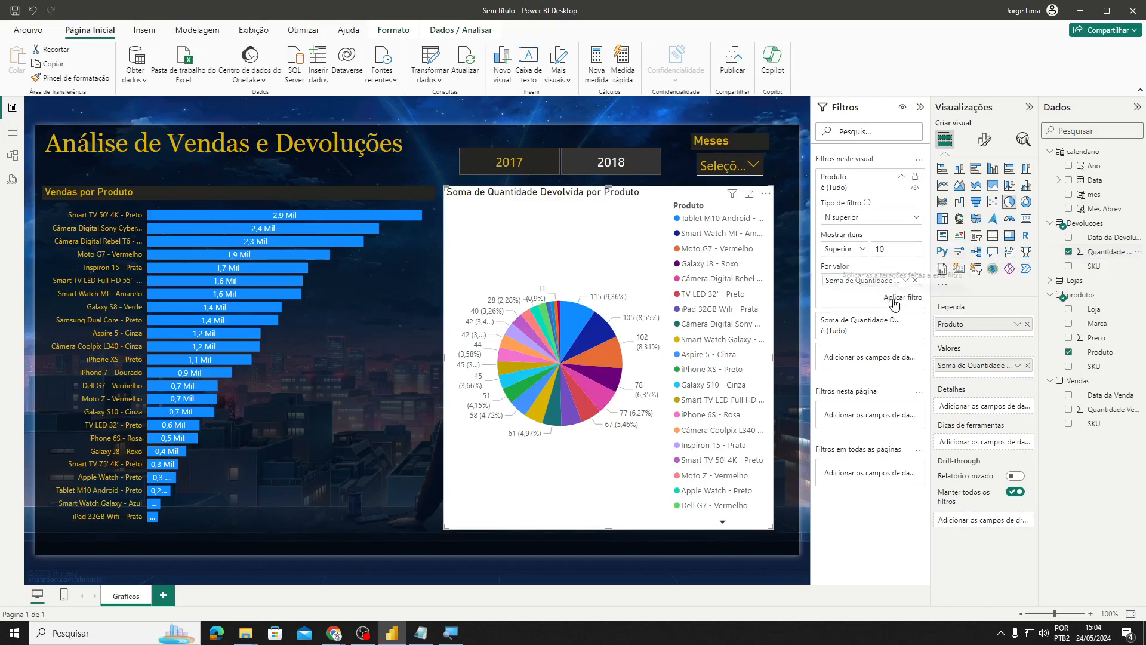
{"action": "left_click", "coordinate": [894, 297]}
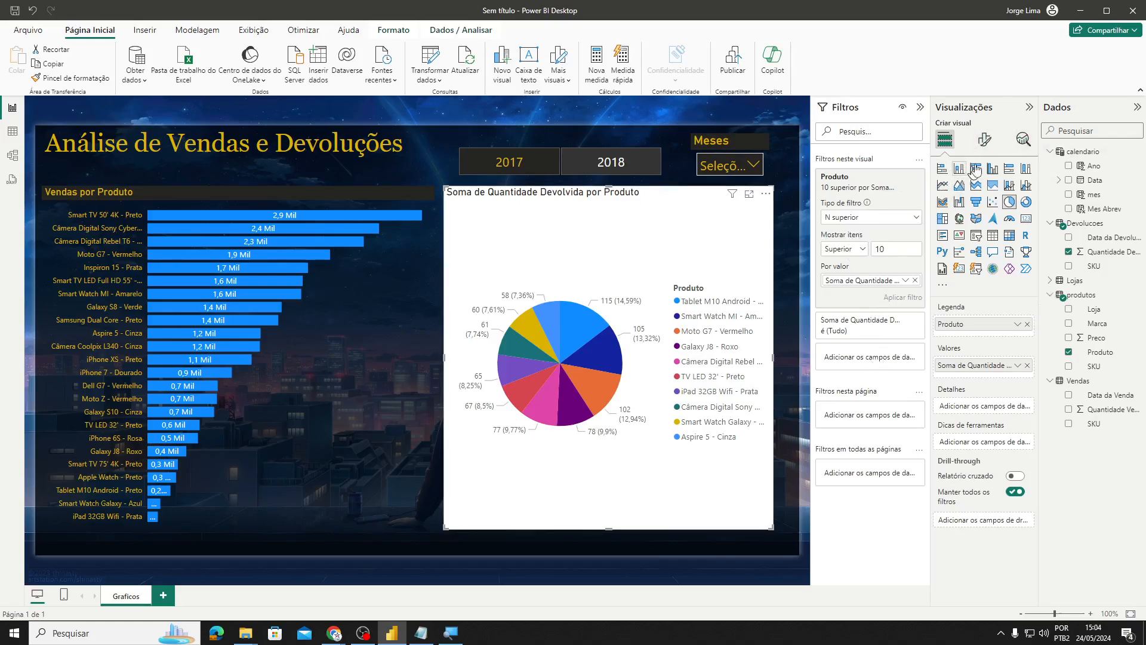
- Set the pie chart's detail label content to Percentual do total
{"action": "left_click", "coordinate": [984, 143]}
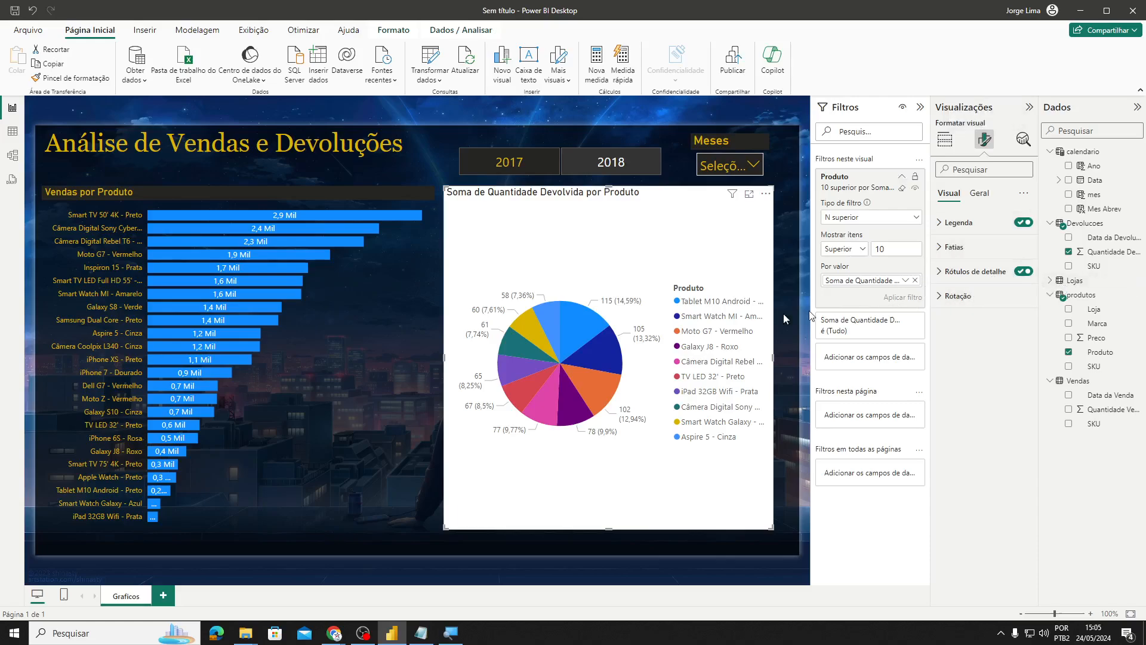
{"action": "left_click", "coordinate": [940, 275]}
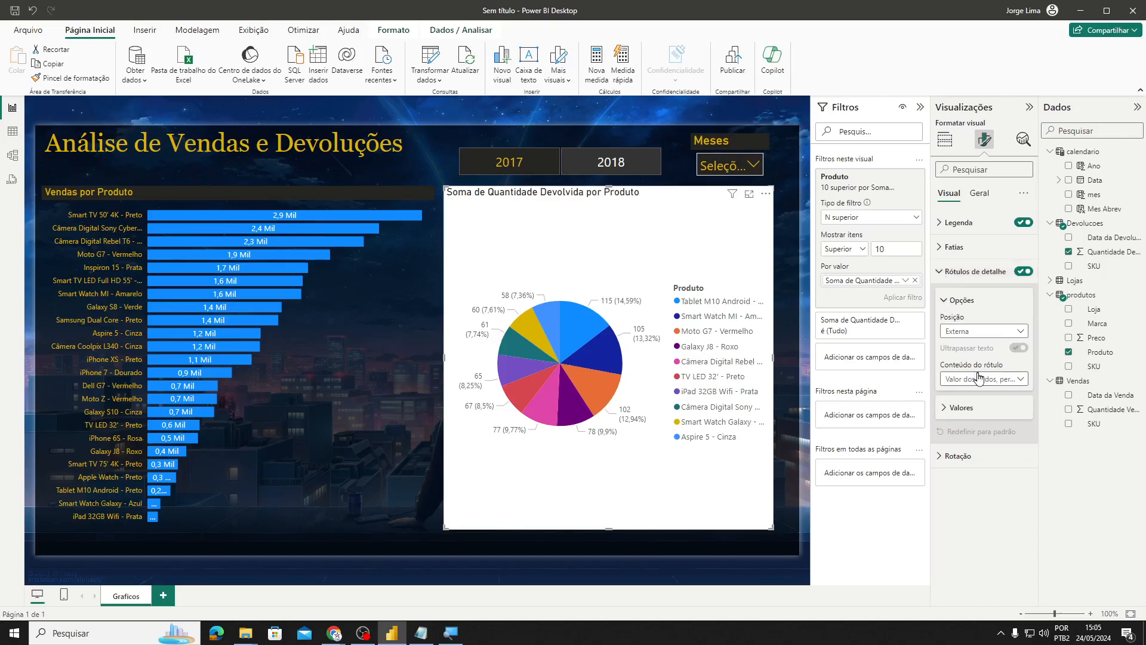
{"action": "left_click", "coordinate": [1021, 380]}
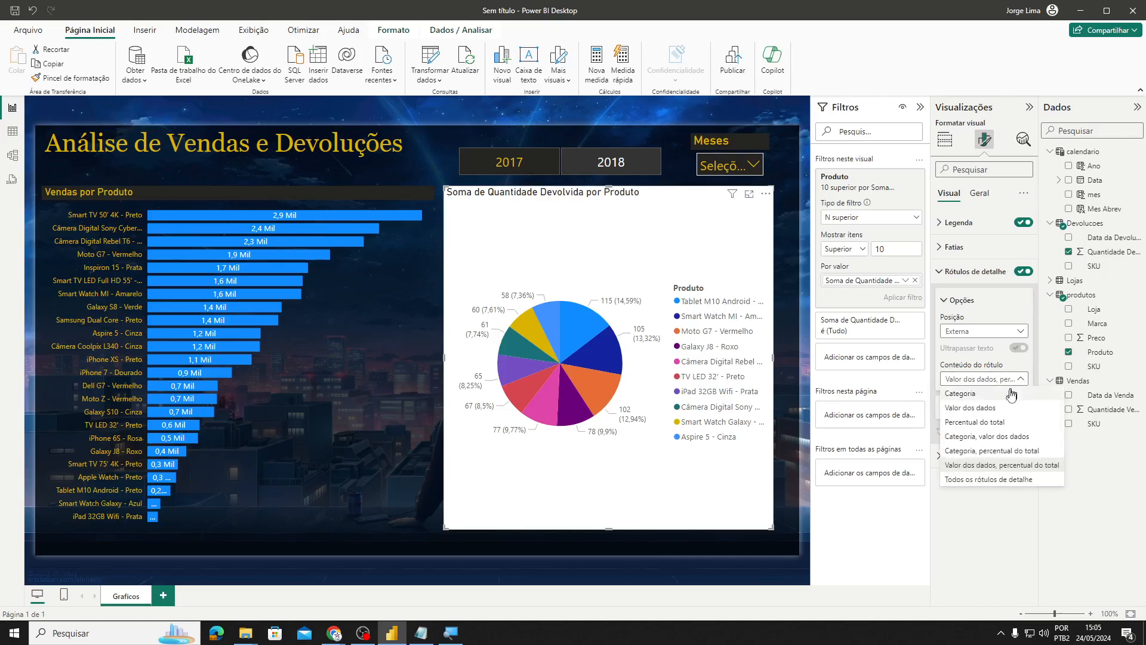
{"action": "left_click", "coordinate": [991, 423]}
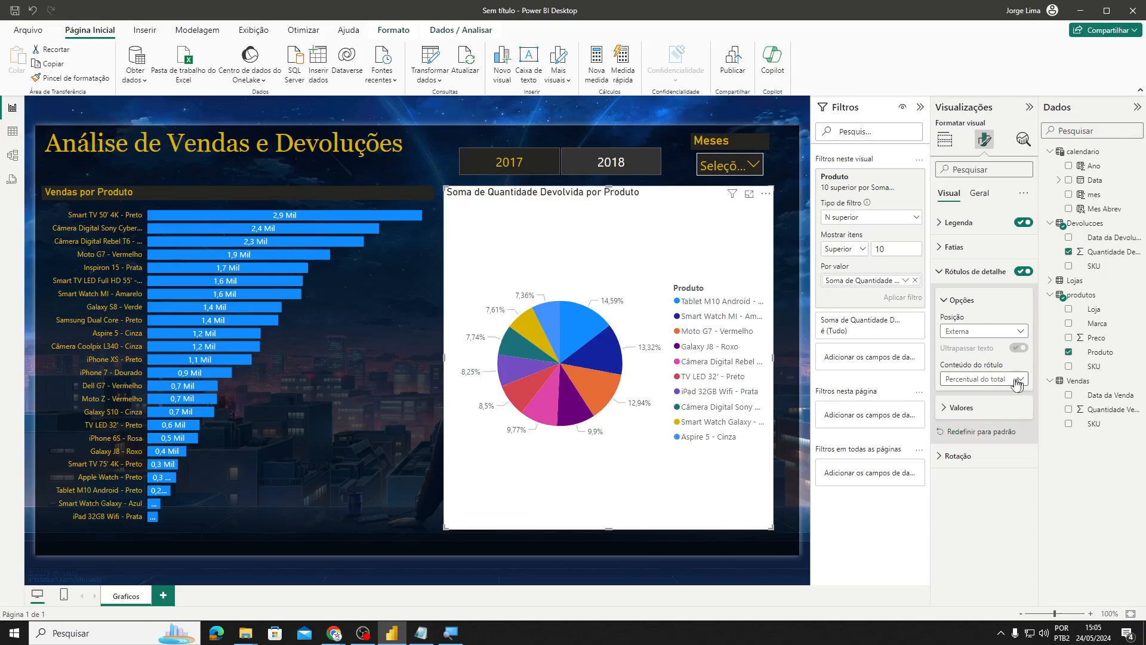
- Format the pie chart's detail label values in golden yellow with font size 11
{"action": "left_click", "coordinate": [944, 410]}
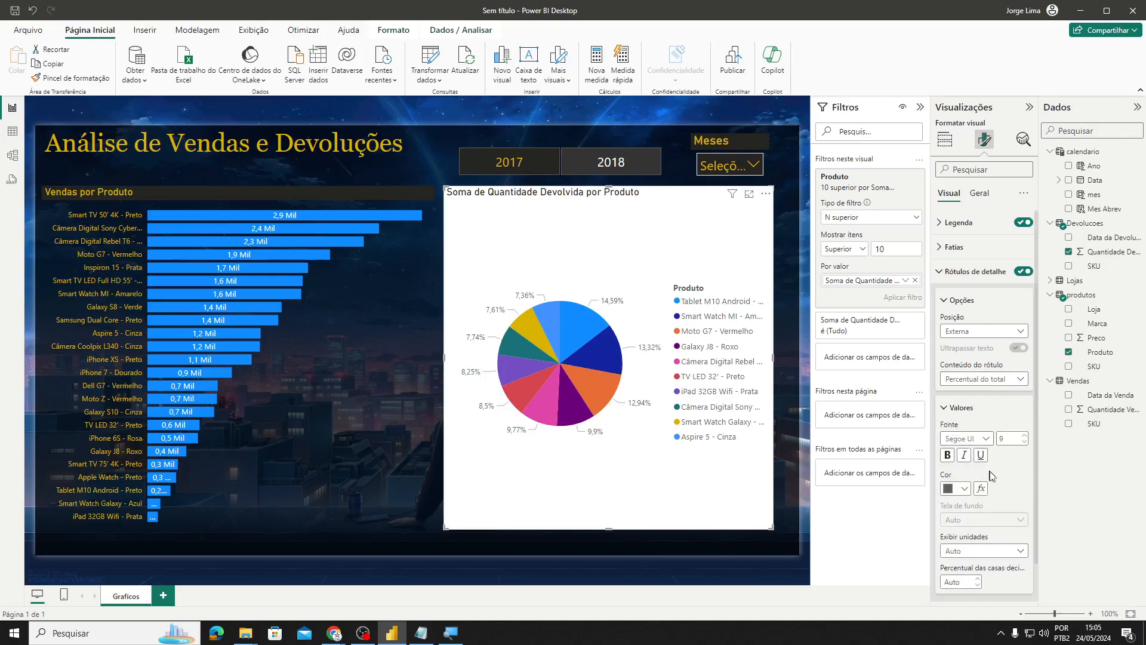
{"action": "left_click", "coordinate": [966, 490]}
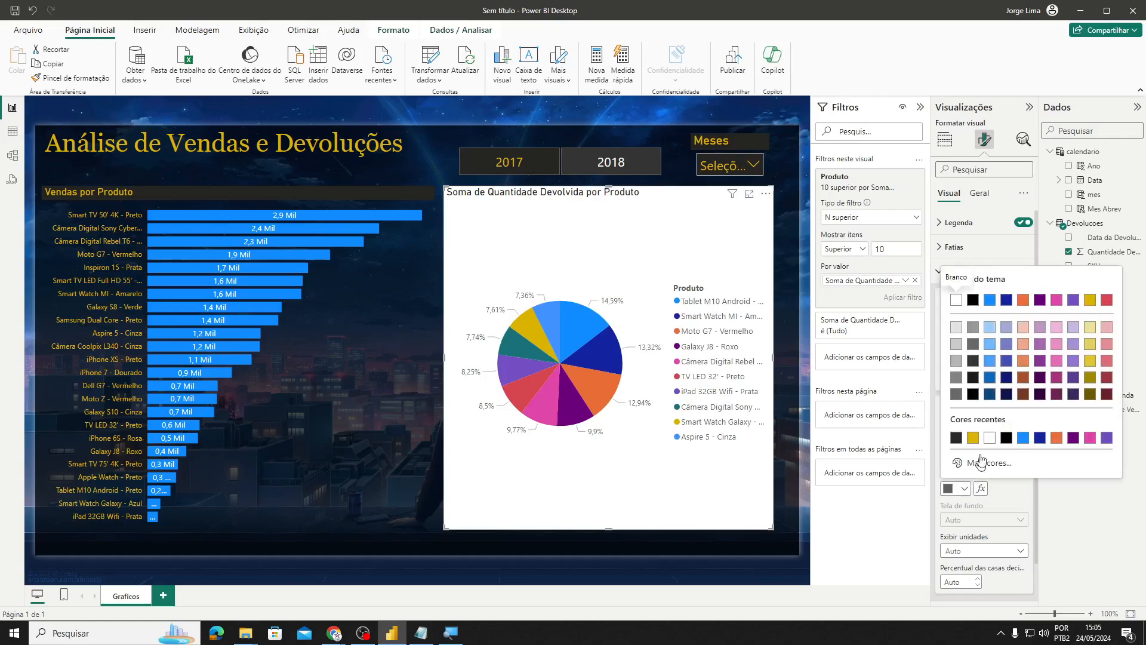
{"action": "left_click", "coordinate": [973, 439]}
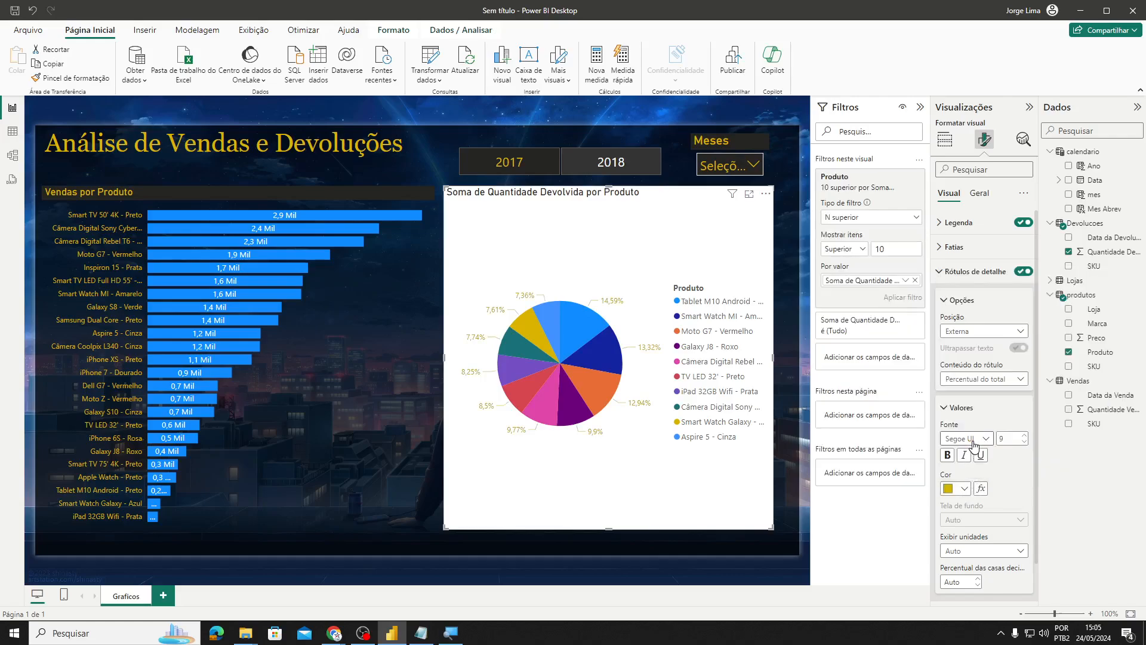
{"action": "left_click", "coordinate": [1022, 438]}
{"action": "left_click", "coordinate": [1023, 438]}
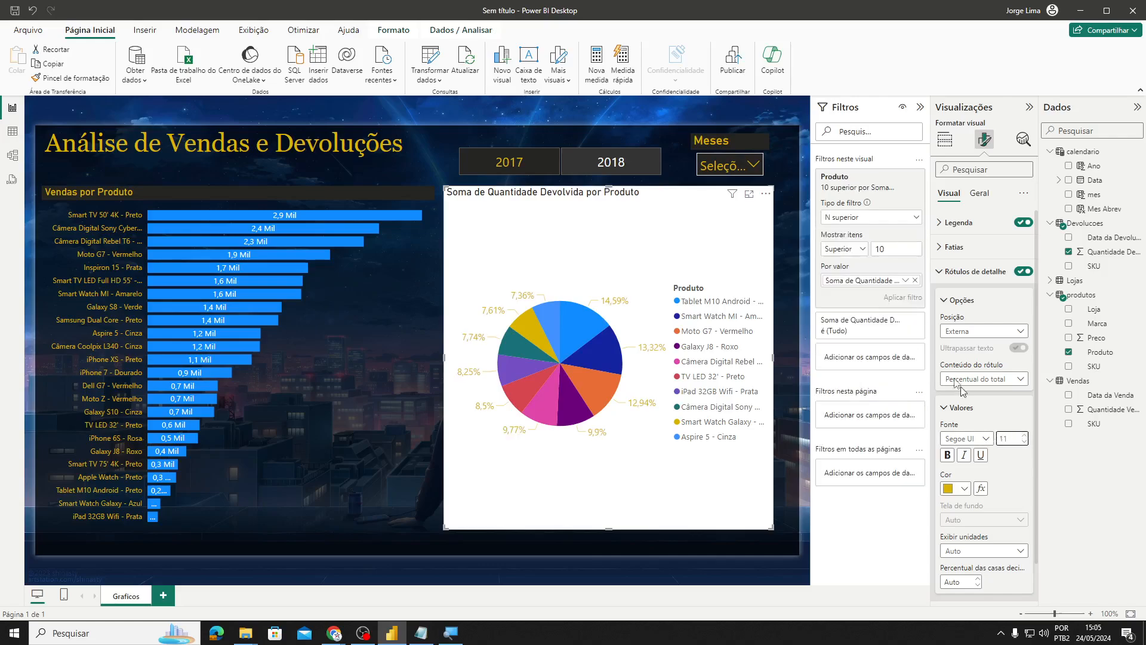
- Set the pie chart's legend text colour to golden yellow
{"action": "left_click", "coordinate": [940, 272]}
{"action": "left_click", "coordinate": [942, 224]}
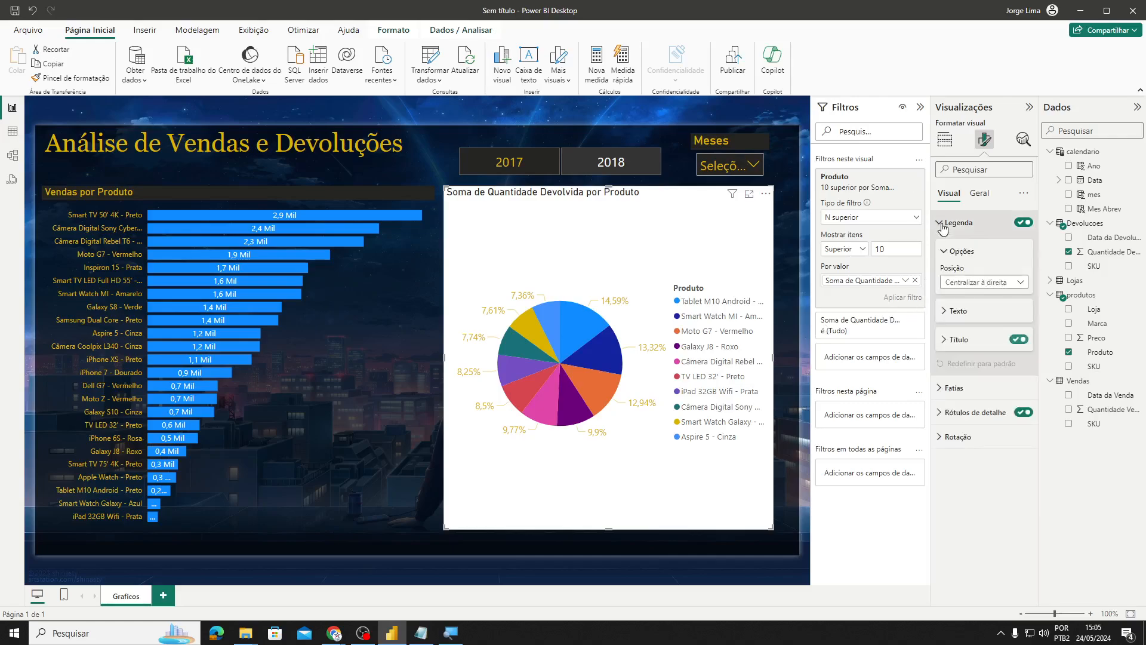
{"action": "left_click", "coordinate": [964, 307]}
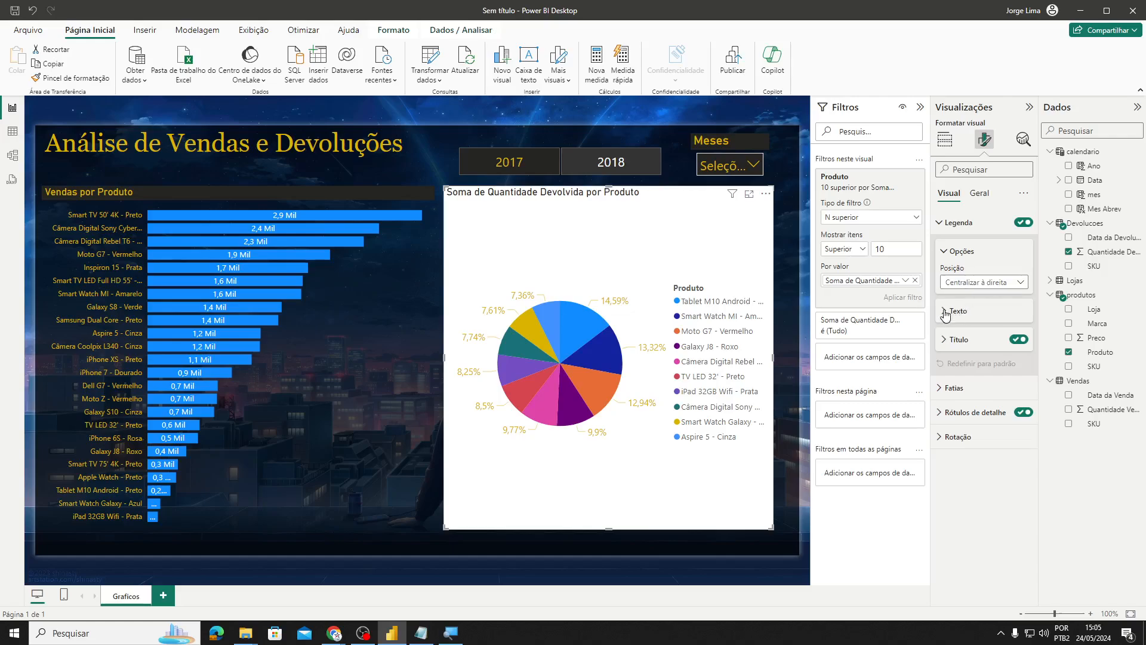
{"action": "left_click", "coordinate": [966, 393]}
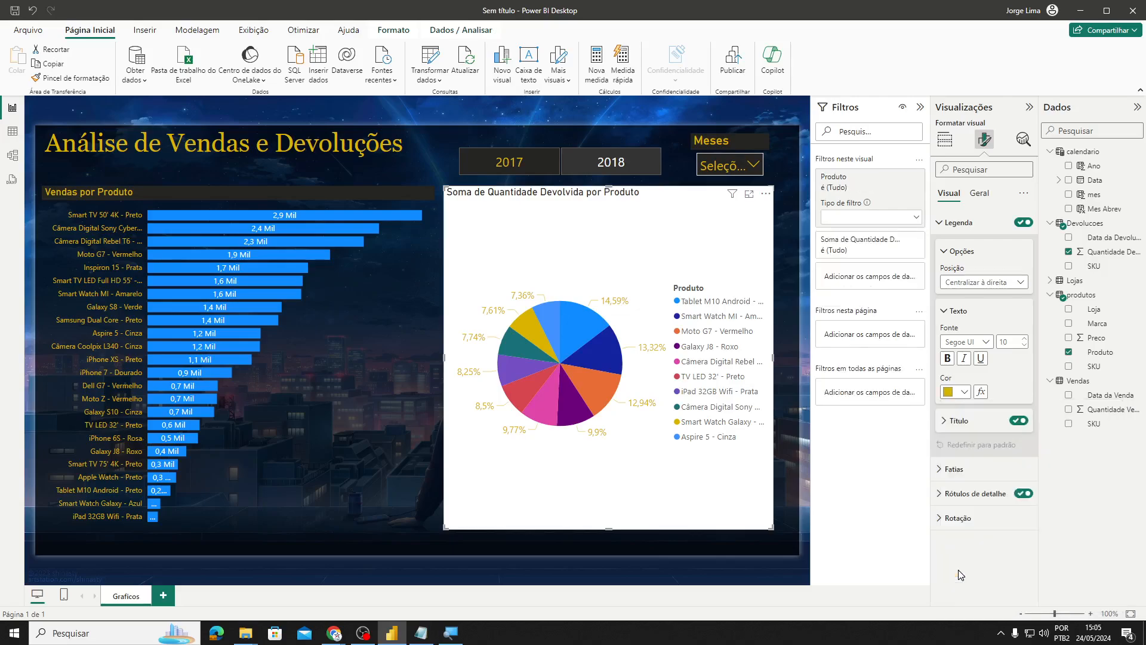
- Change the pie chart's title text to "% de Produtos Devolvidos"
{"action": "left_click", "coordinate": [957, 571]}
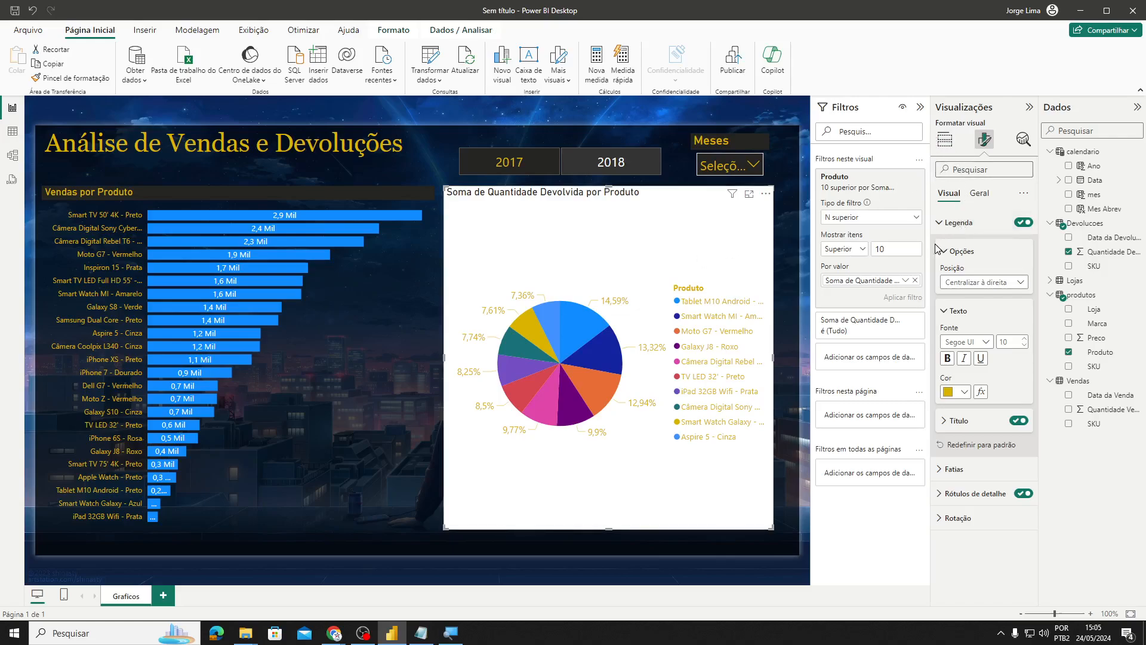
{"action": "left_click", "coordinate": [941, 225]}
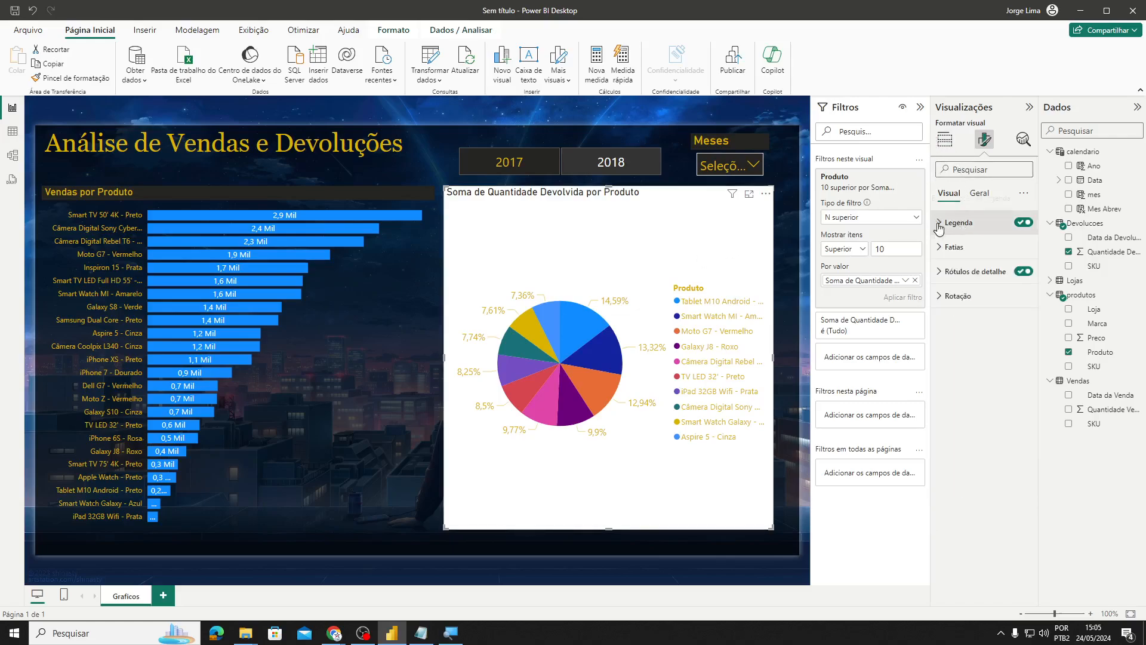
{"action": "left_click", "coordinate": [979, 193]}
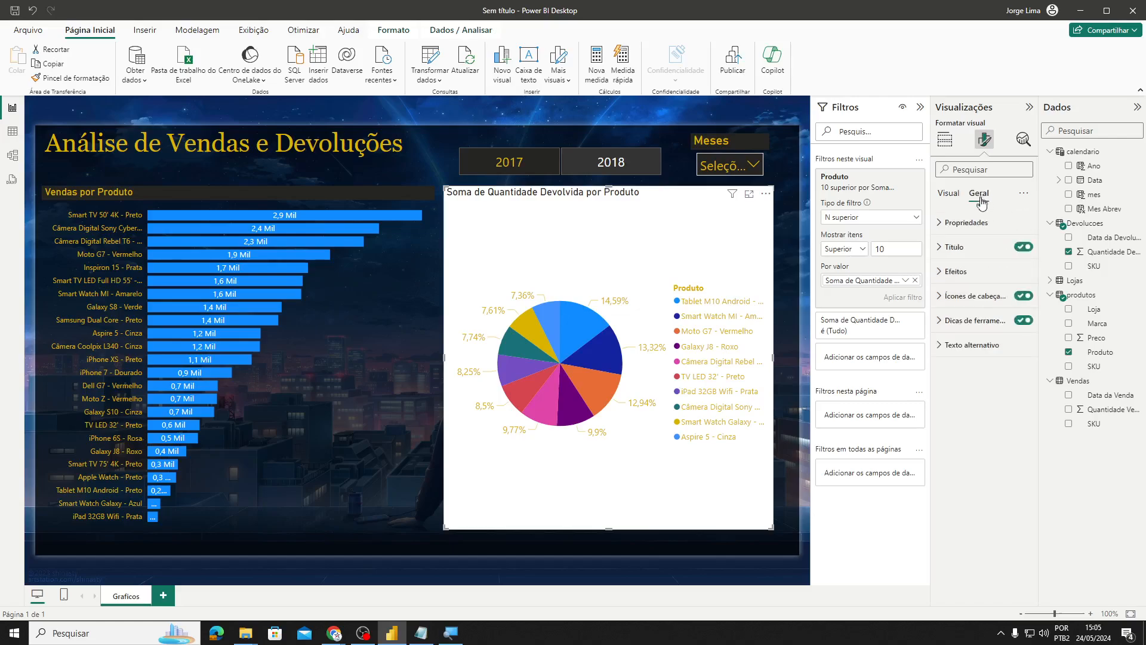
{"action": "left_click", "coordinate": [956, 247]}
{"action": "left_click_drag", "start_coordinate": [943, 307], "coordinate": [1041, 306]}
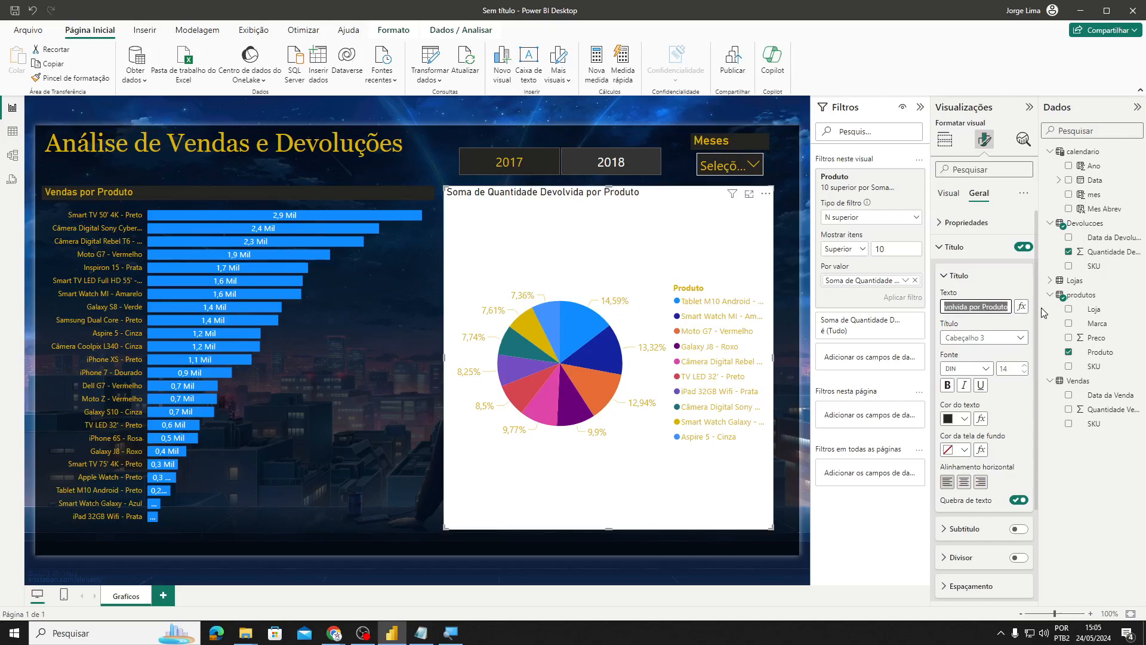
{"action": "type", "text": "% d"}
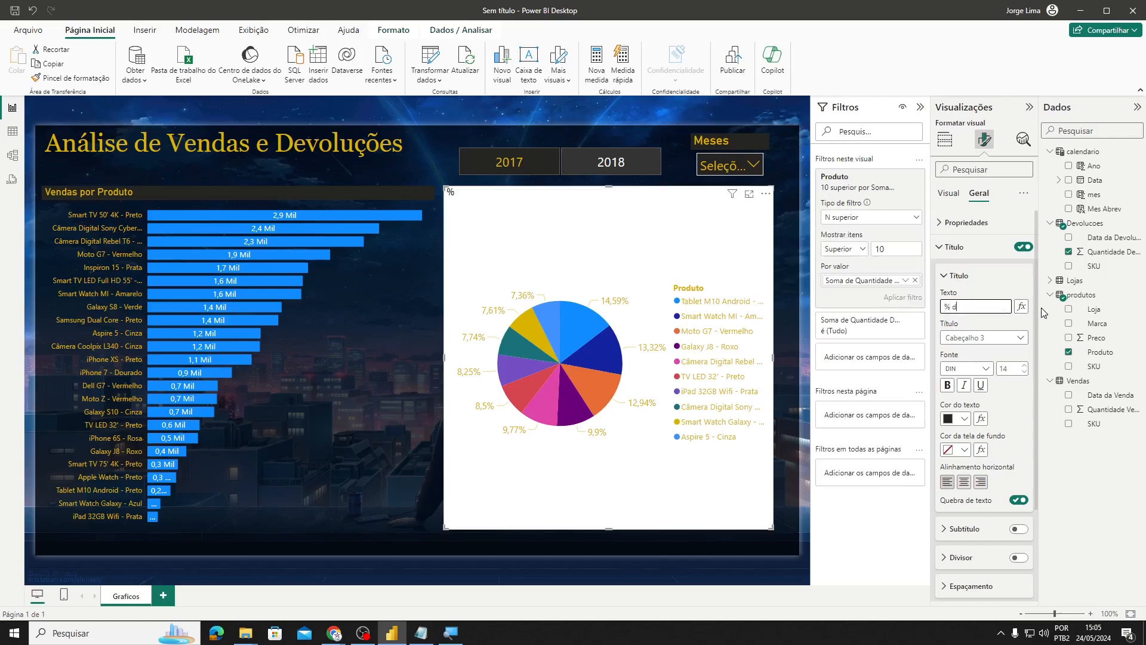
{"action": "type", "text": "e Prosutos Devolvidos"}
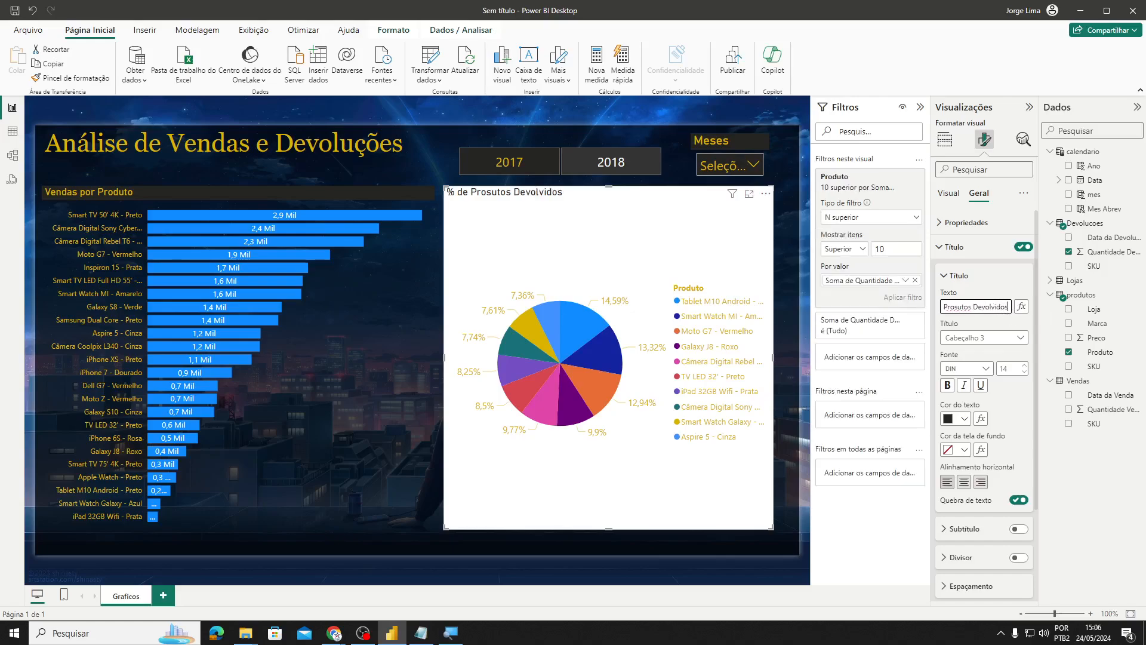
{"action": "key", "text": "BackSpace"}
{"action": "type", "text": "d"}
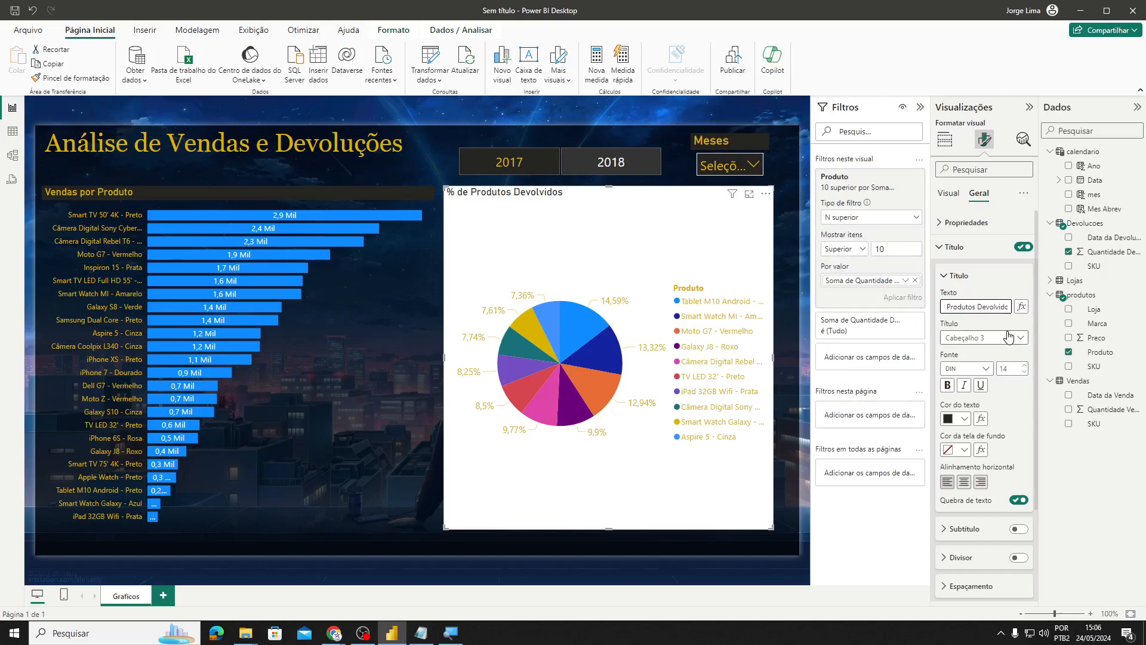
{"action": "left_click", "coordinate": [942, 247]}
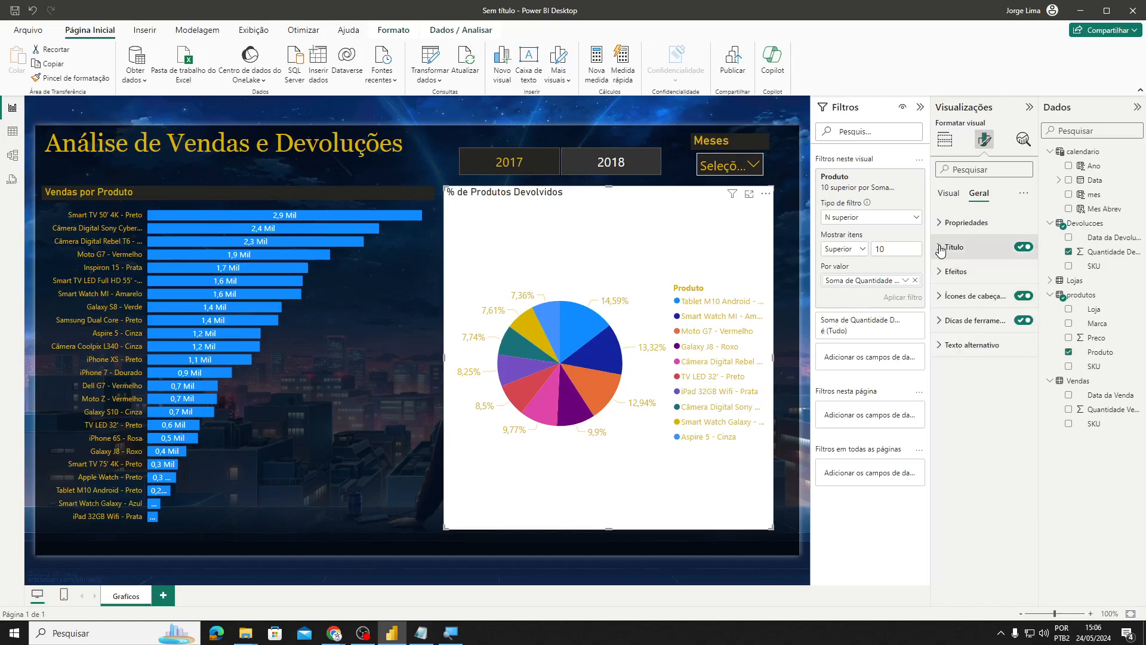
- Turn off the pie chart's background fill so the page wallpaper shows through
{"action": "left_click", "coordinate": [942, 272]}
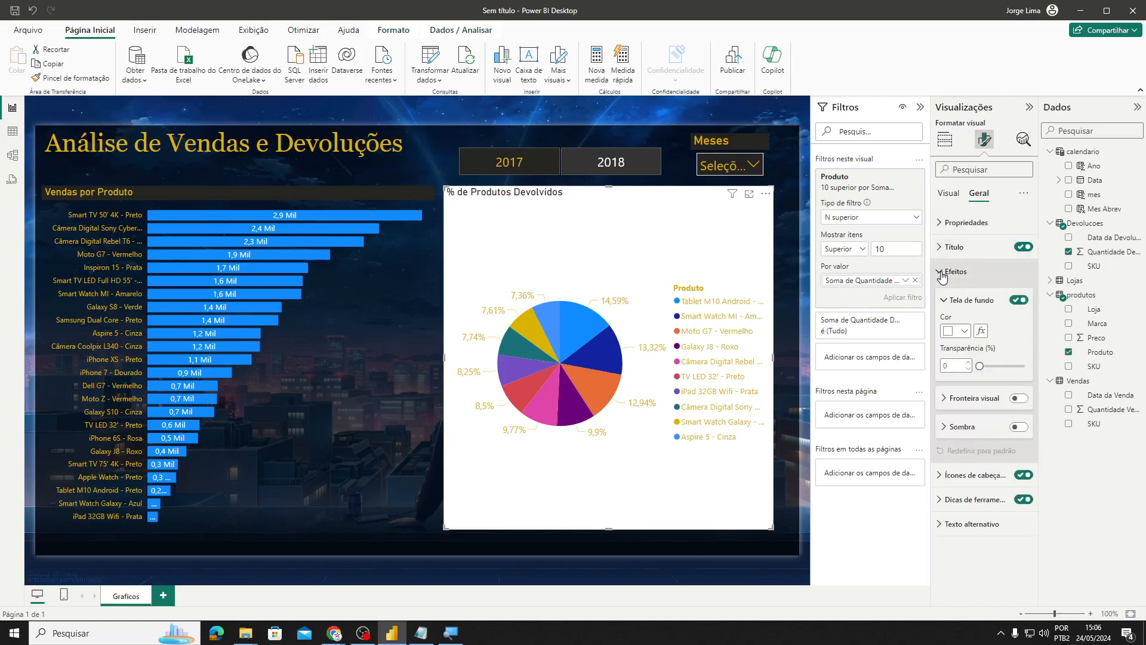
{"action": "left_click", "coordinate": [1019, 301]}
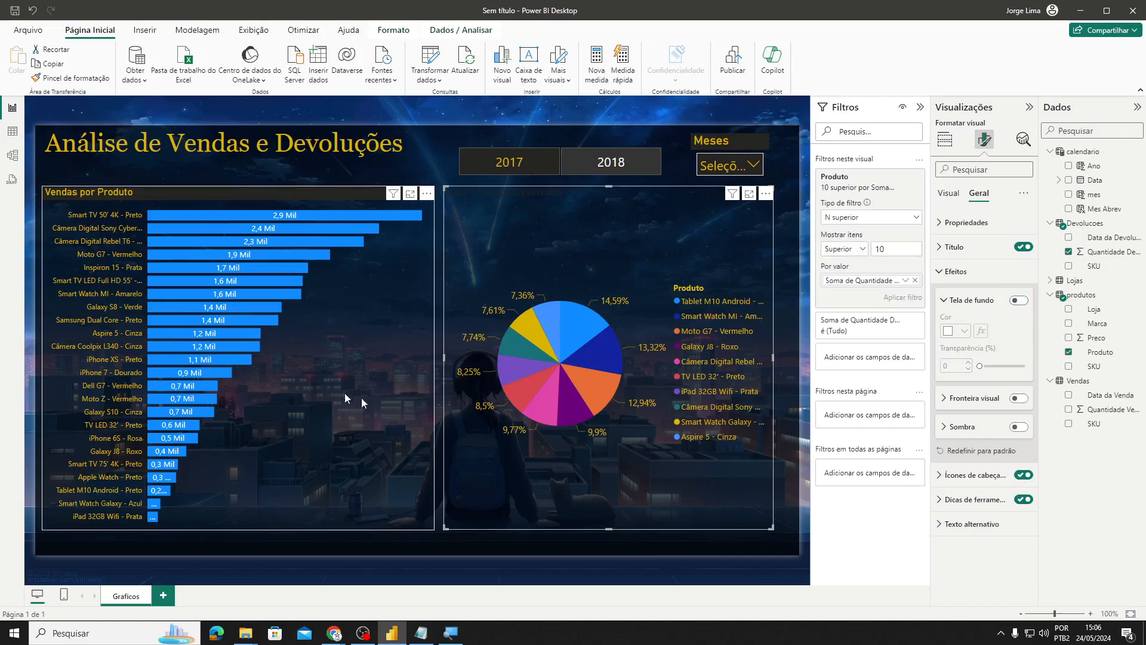
{"action": "left_click", "coordinate": [801, 309]}
- Give the pie chart's title golden yellow text and a near-black background colour
{"action": "left_click", "coordinate": [707, 318]}
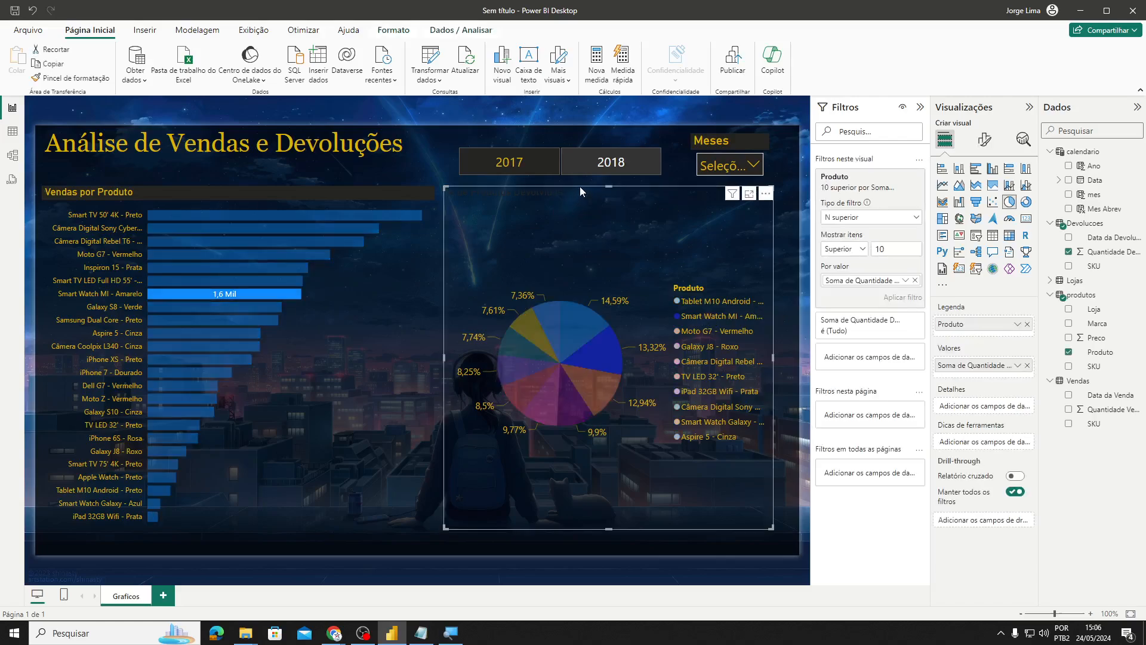
{"action": "left_click", "coordinate": [985, 138]}
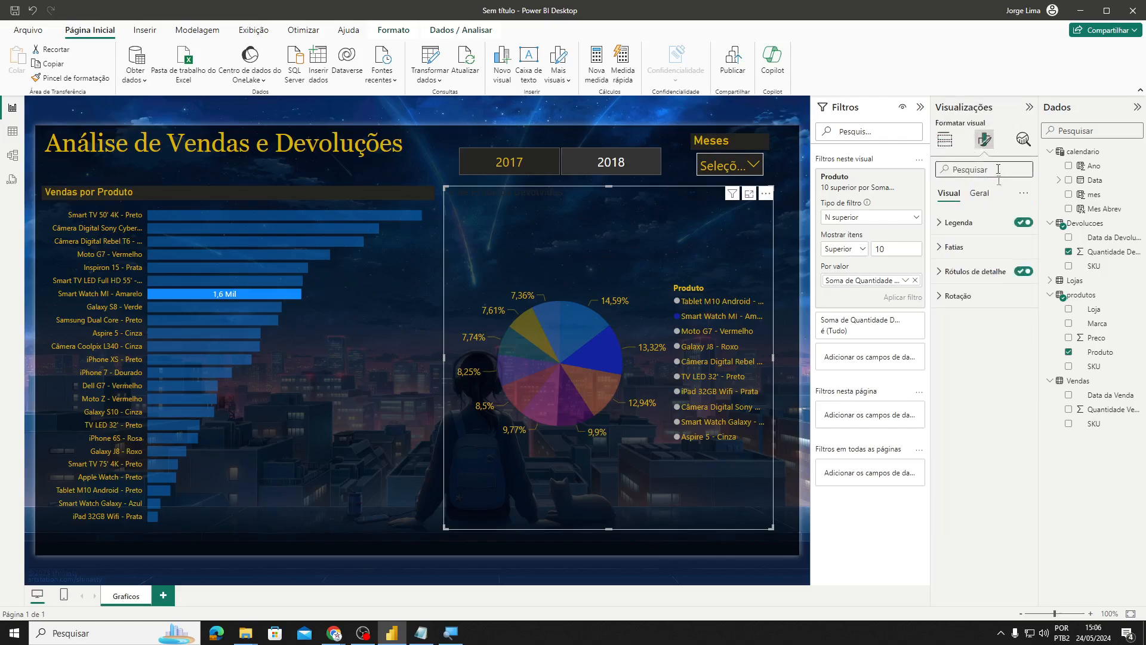
{"action": "left_click", "coordinate": [984, 200]}
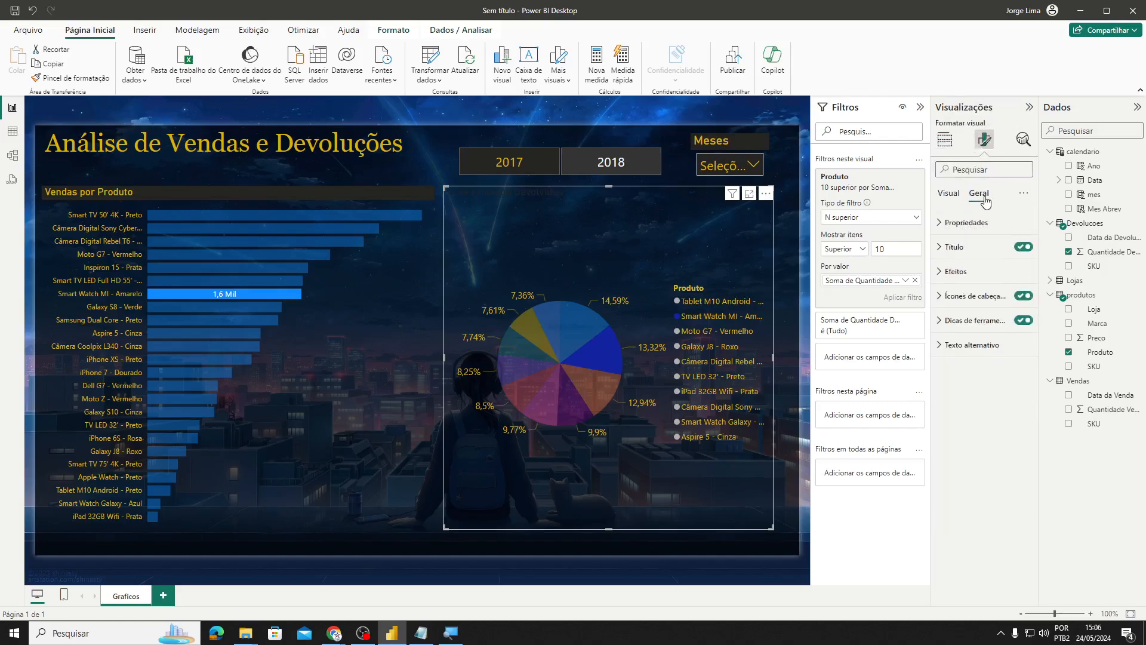
{"action": "left_click", "coordinate": [954, 247]}
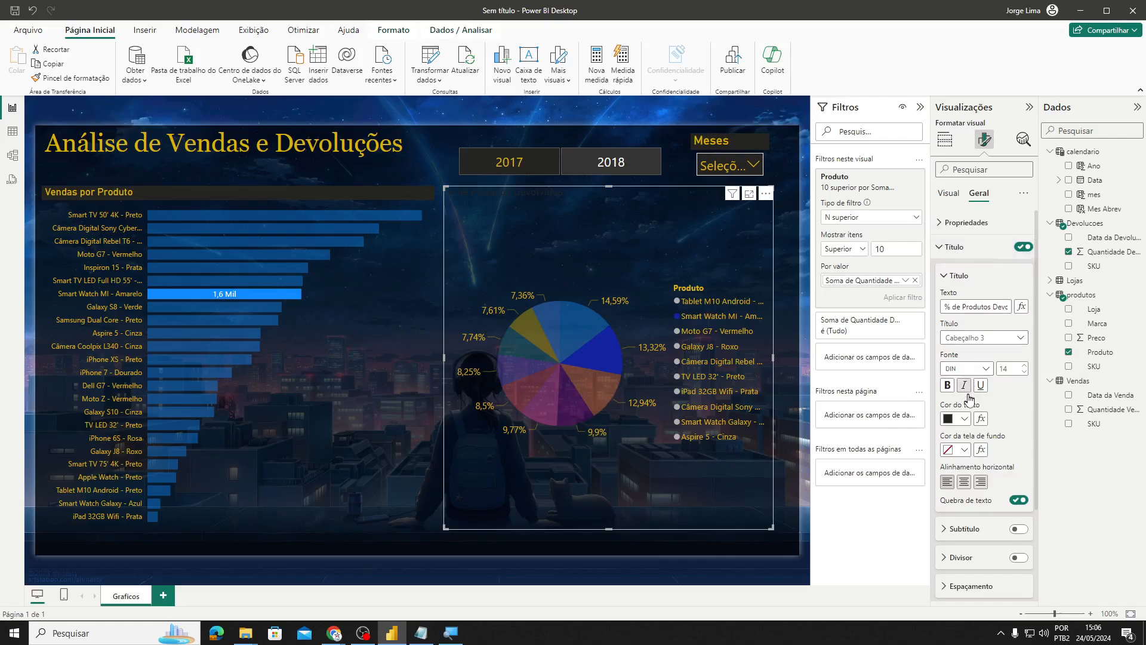
{"action": "left_click", "coordinate": [964, 418]}
{"action": "left_click", "coordinate": [956, 368]}
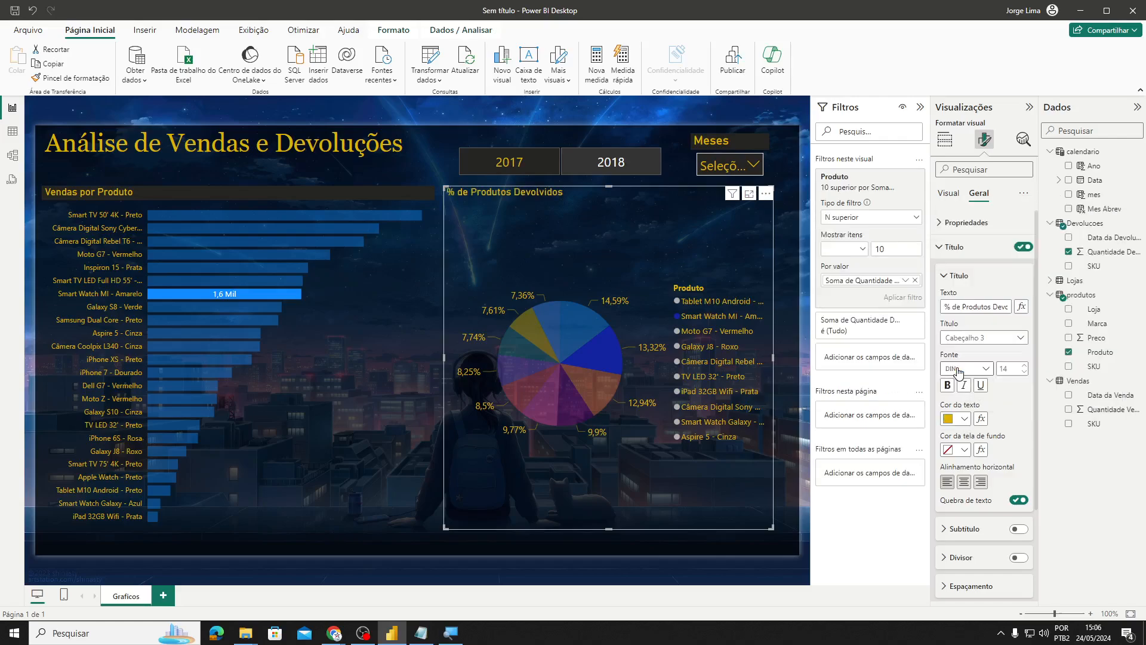
{"action": "left_click", "coordinate": [959, 449]}
{"action": "left_click", "coordinate": [974, 371]}
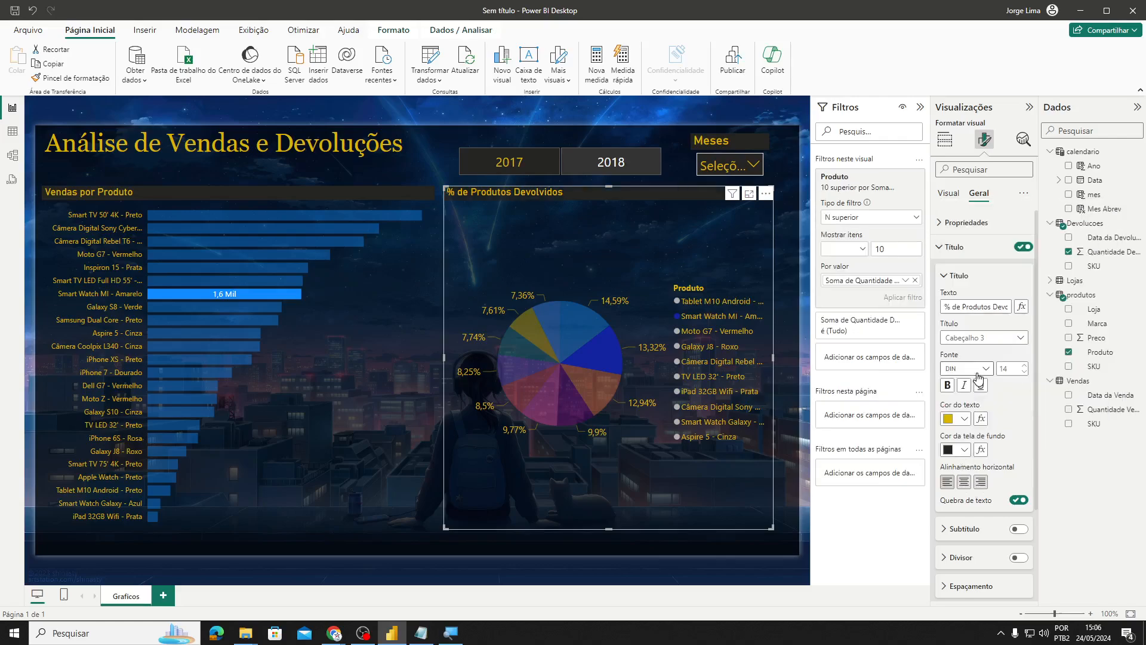
- Increase the pie chart's title font size to 17 and deselect the chart
{"action": "left_click", "coordinate": [1023, 366]}
{"action": "left_click", "coordinate": [1023, 366]}
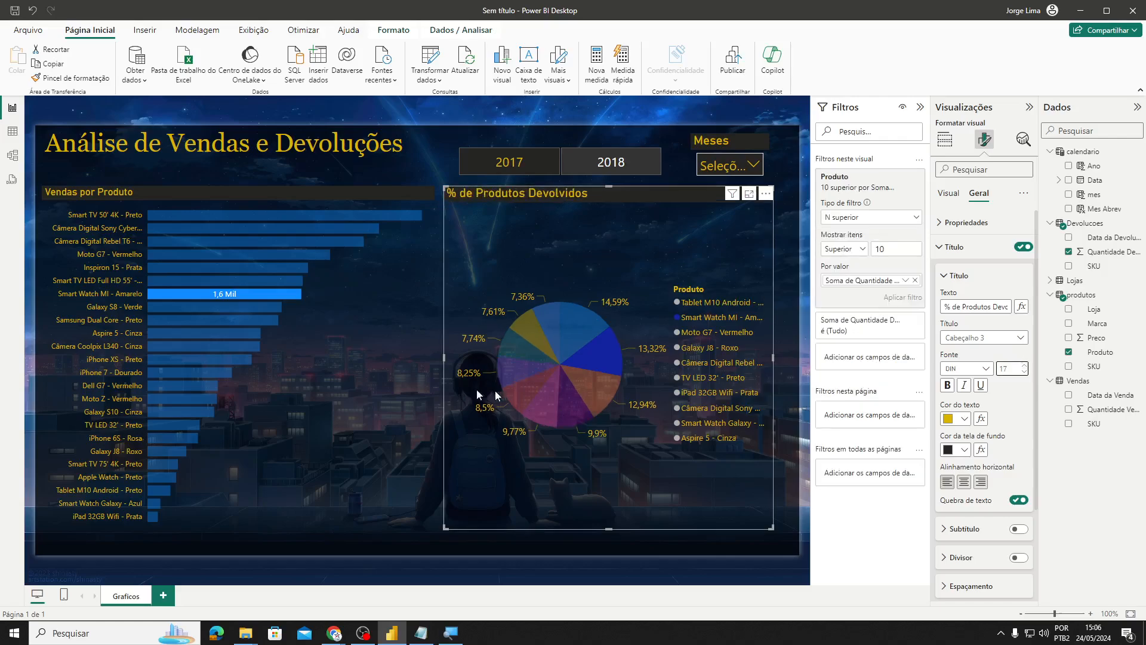
{"action": "left_click", "coordinate": [790, 432]}
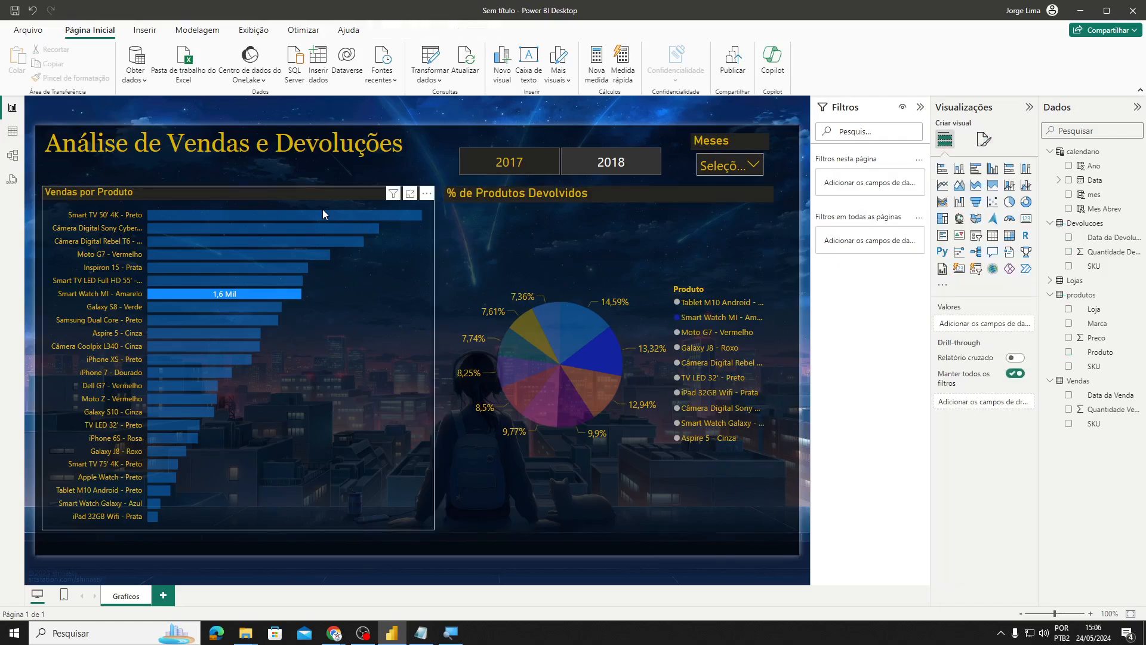
- Test cross-highlighting of the returns pie chart by toggling the Smart TV 50' 4K - Preto bar in the sales chart
{"action": "left_click", "coordinate": [337, 218]}
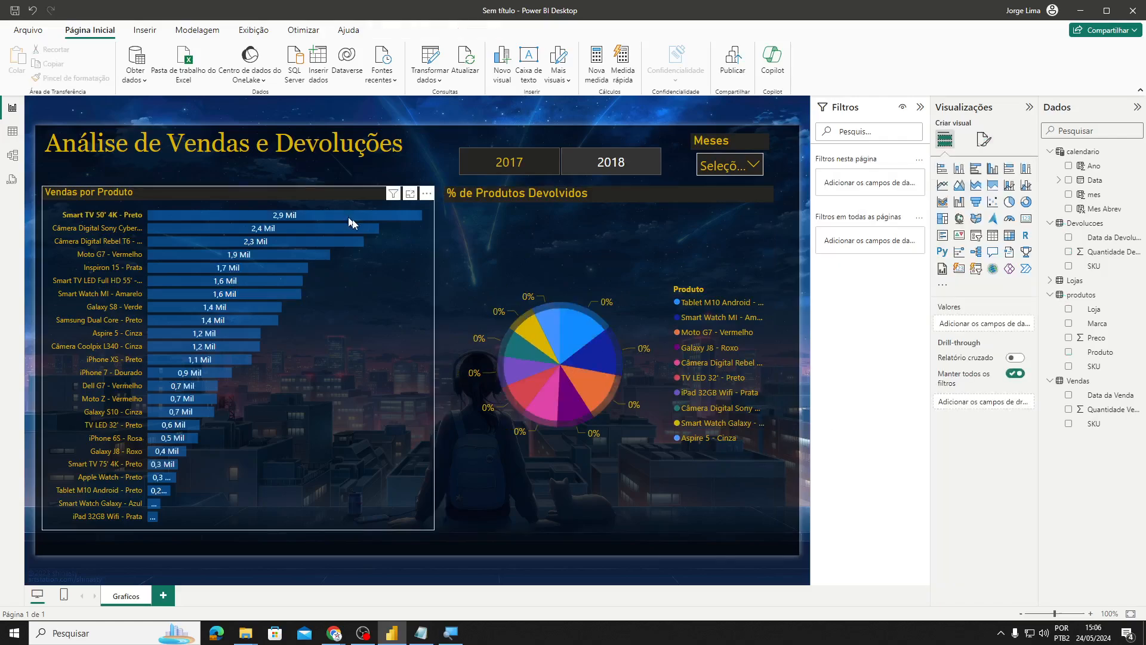
{"action": "left_click", "coordinate": [433, 239]}
{"action": "left_click", "coordinate": [433, 169]}
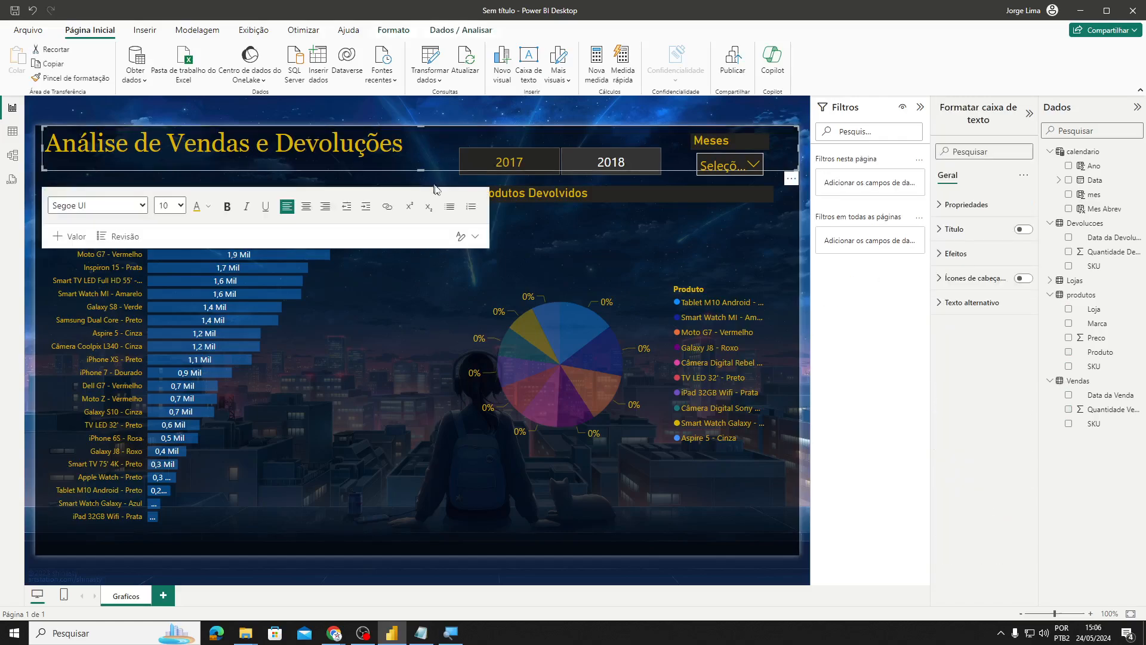
{"action": "left_click", "coordinate": [442, 183]}
{"action": "left_click", "coordinate": [437, 264]}
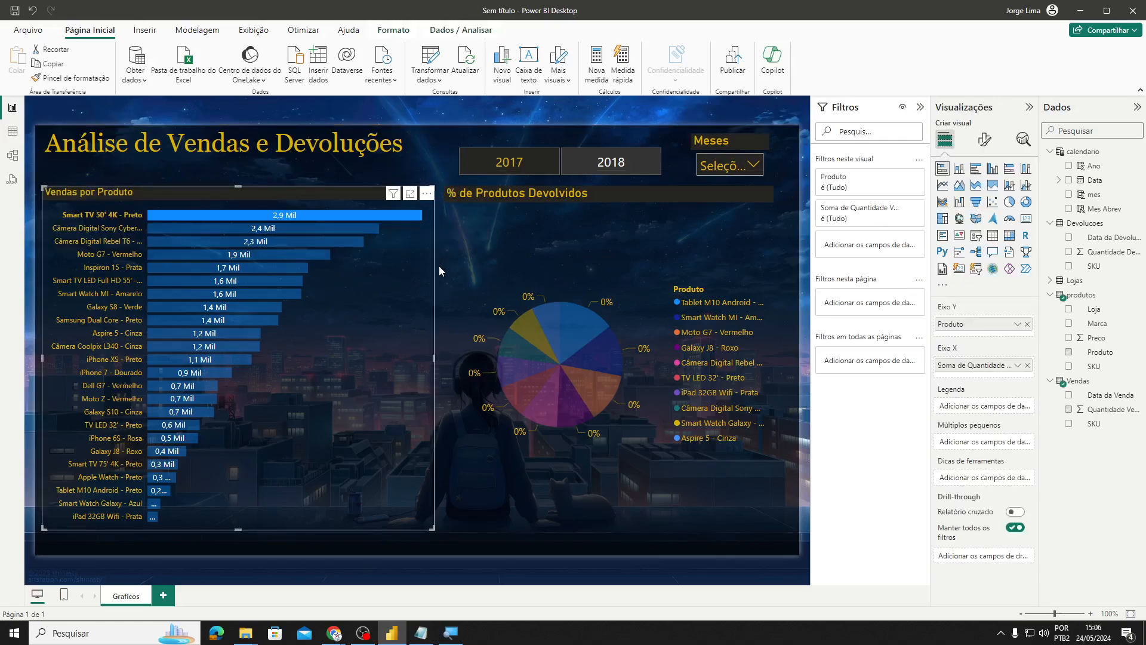
{"action": "left_click", "coordinate": [438, 267]}
{"action": "left_click", "coordinate": [420, 214]}
{"action": "left_click", "coordinate": [420, 215]}
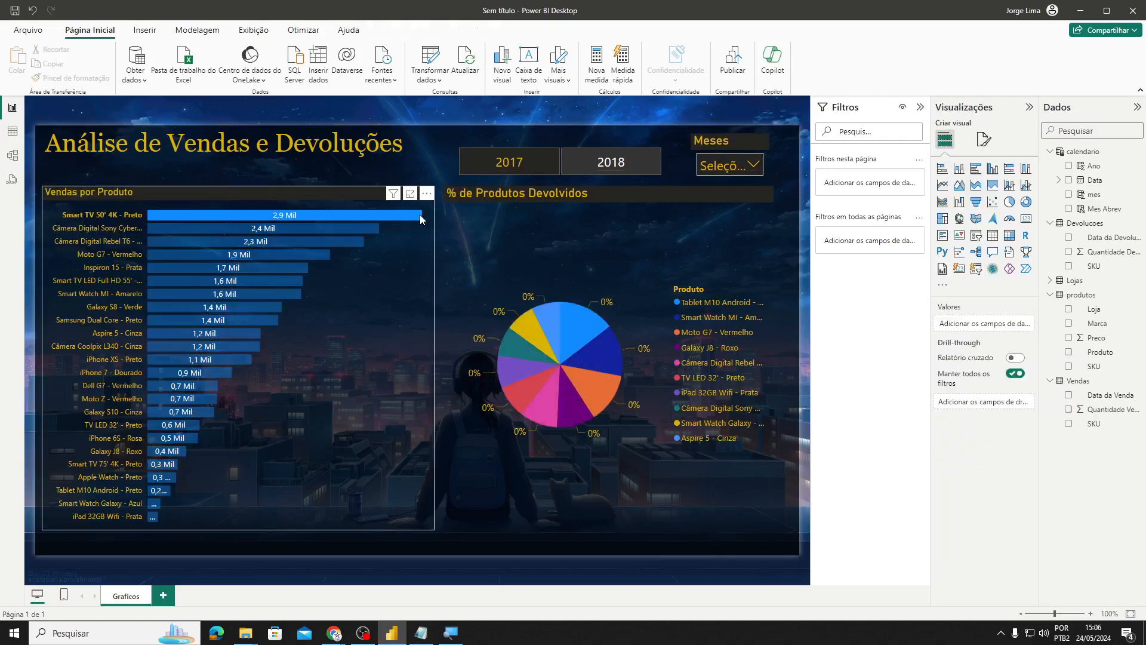
{"action": "left_click", "coordinate": [420, 215]}
{"action": "left_click", "coordinate": [420, 214]}
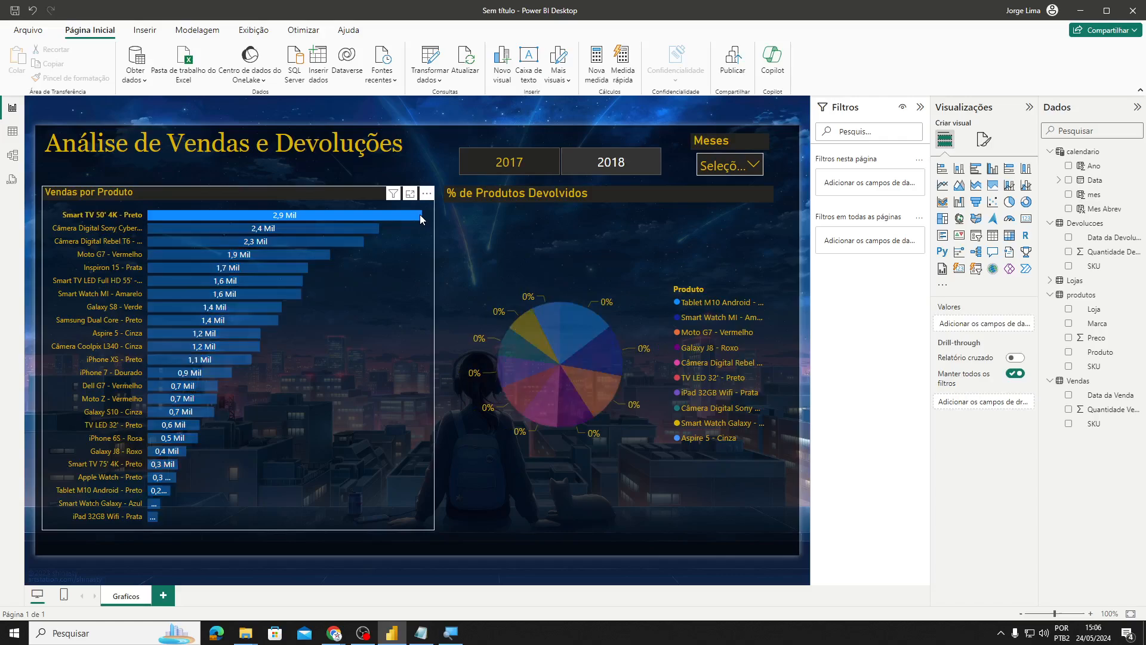
- Check the returns shares for the Câmera Digital Sony, Câmera Digital Rebel T6, Moto G7 and Smart TV 50' bars, then clear the selection
{"action": "left_click", "coordinate": [321, 228]}
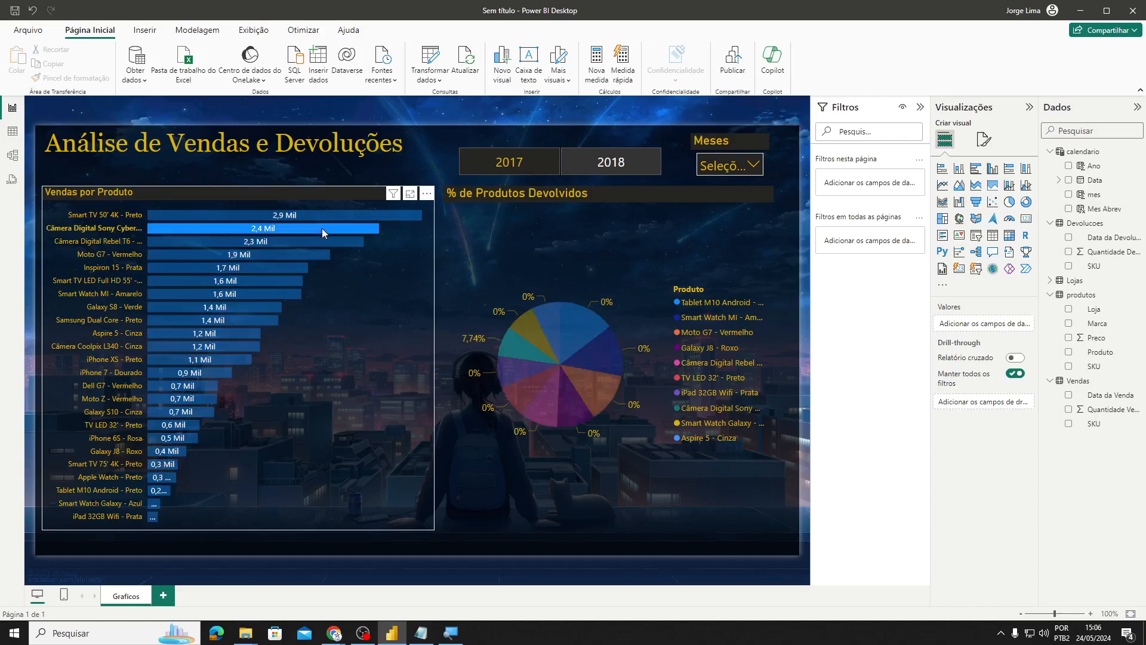
{"action": "left_click", "coordinate": [310, 241]}
{"action": "left_click", "coordinate": [302, 254]}
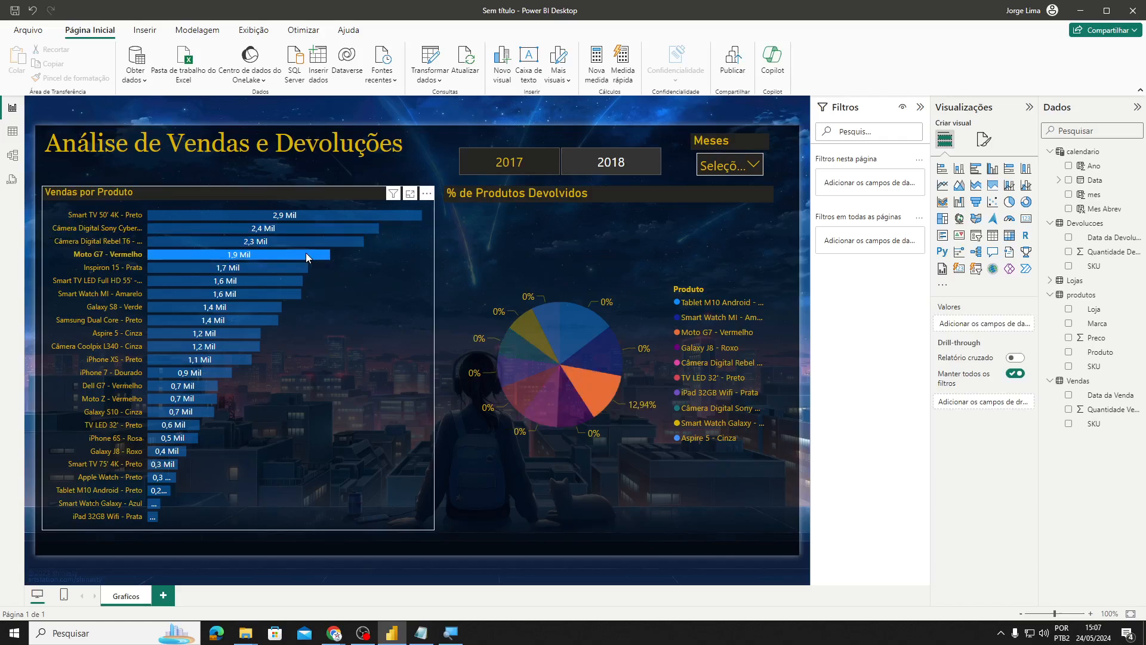
{"action": "left_click", "coordinate": [320, 255]}
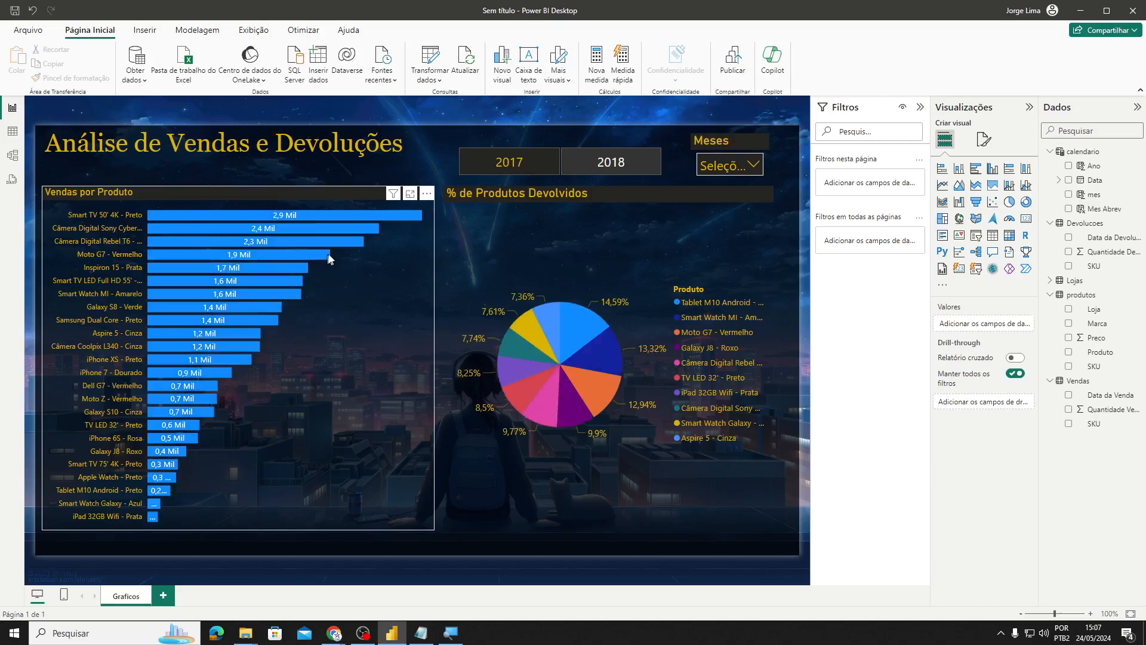
{"action": "left_click", "coordinate": [415, 218]}
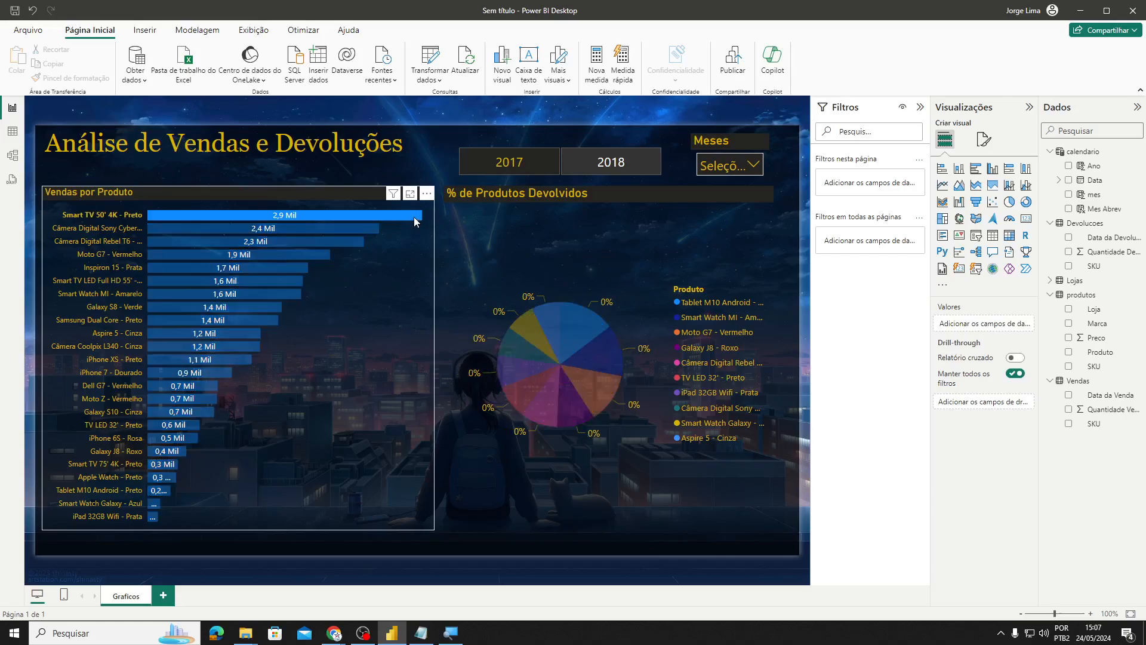
{"action": "left_click", "coordinate": [414, 219]}
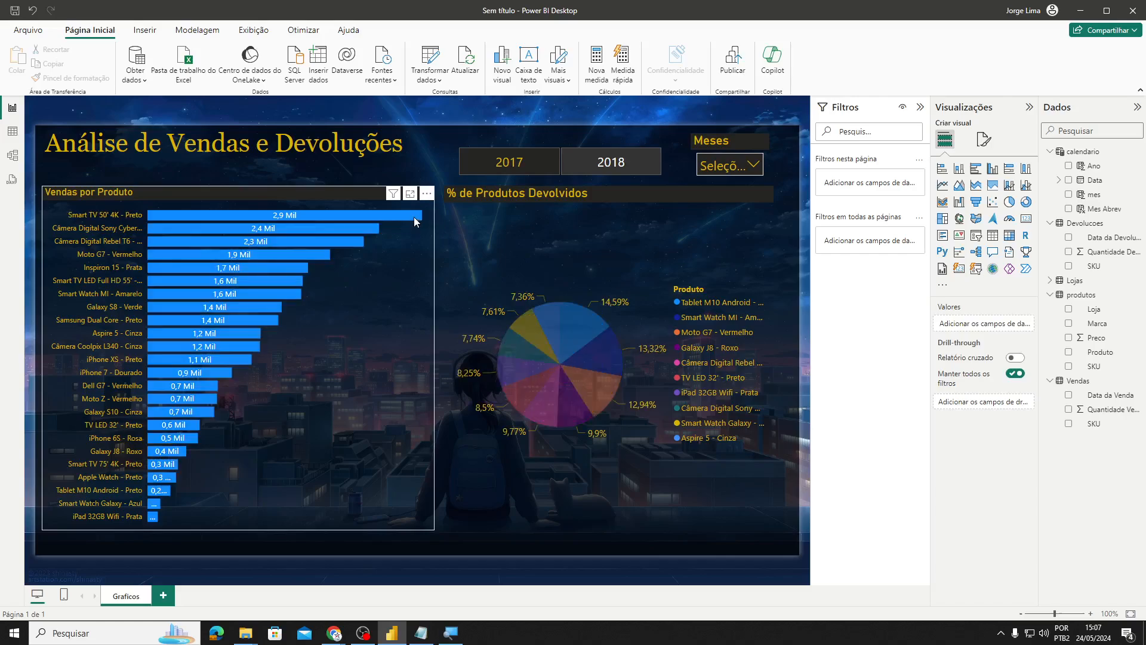
- Check the returns share for the Samsung Dual Core - Preto sales bar and clear the highlighting
{"action": "mouse_move", "coordinate": [348, 241]}
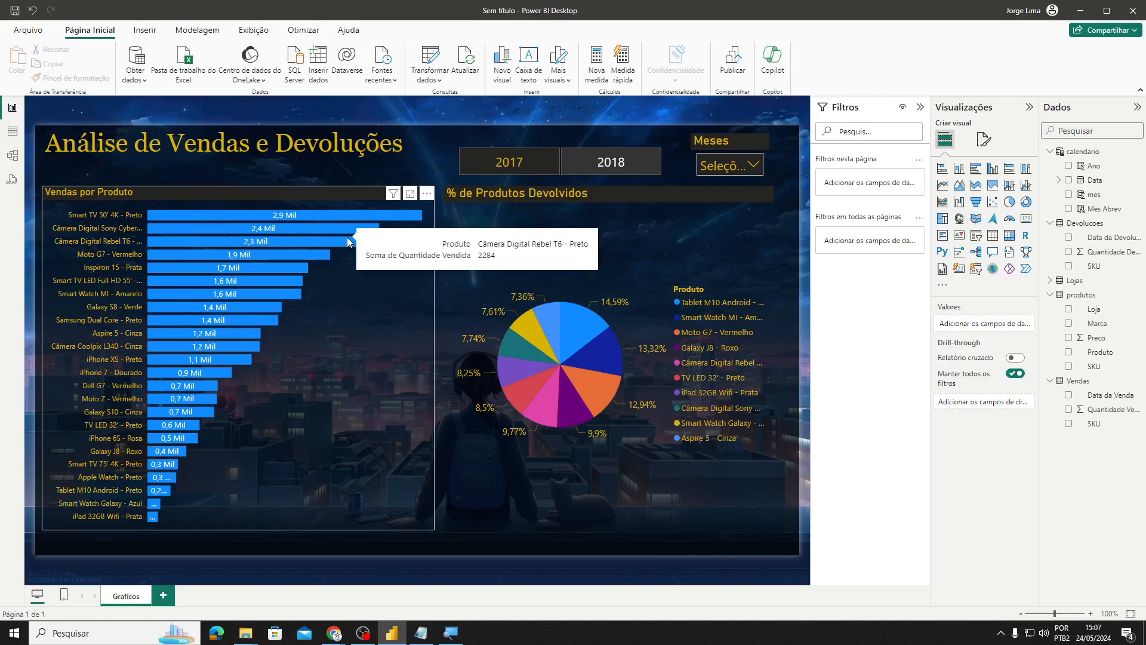
{"action": "mouse_move", "coordinate": [322, 257]}
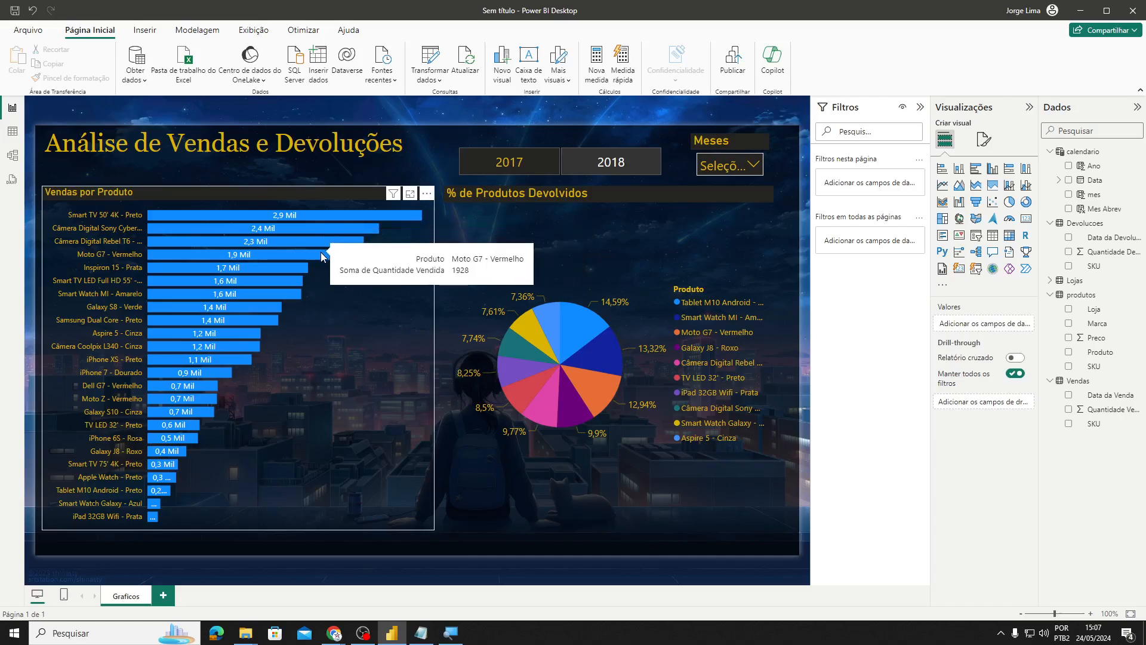
{"action": "mouse_move", "coordinate": [272, 273]}
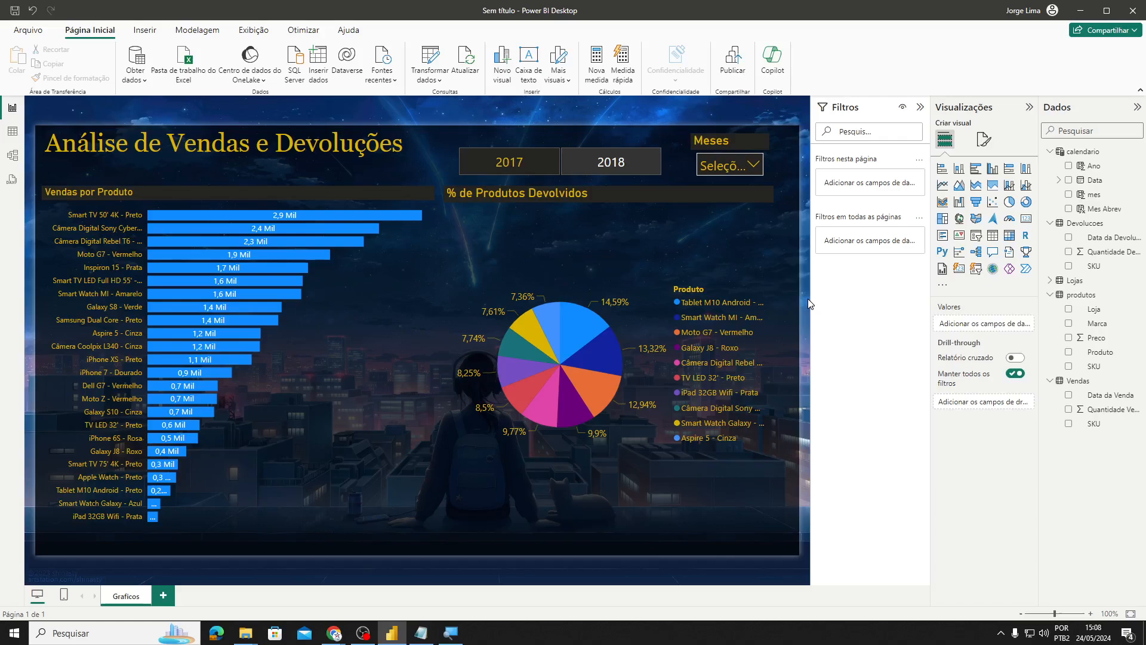
{"action": "left_click", "coordinate": [212, 321]}
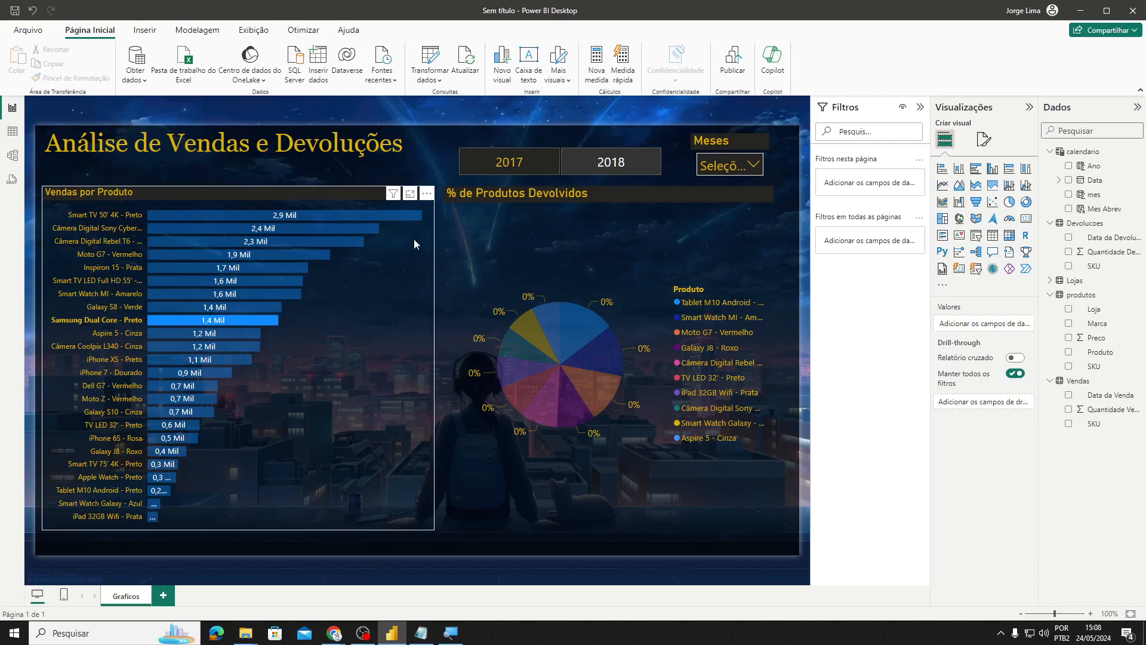
{"action": "left_click", "coordinate": [411, 217]}
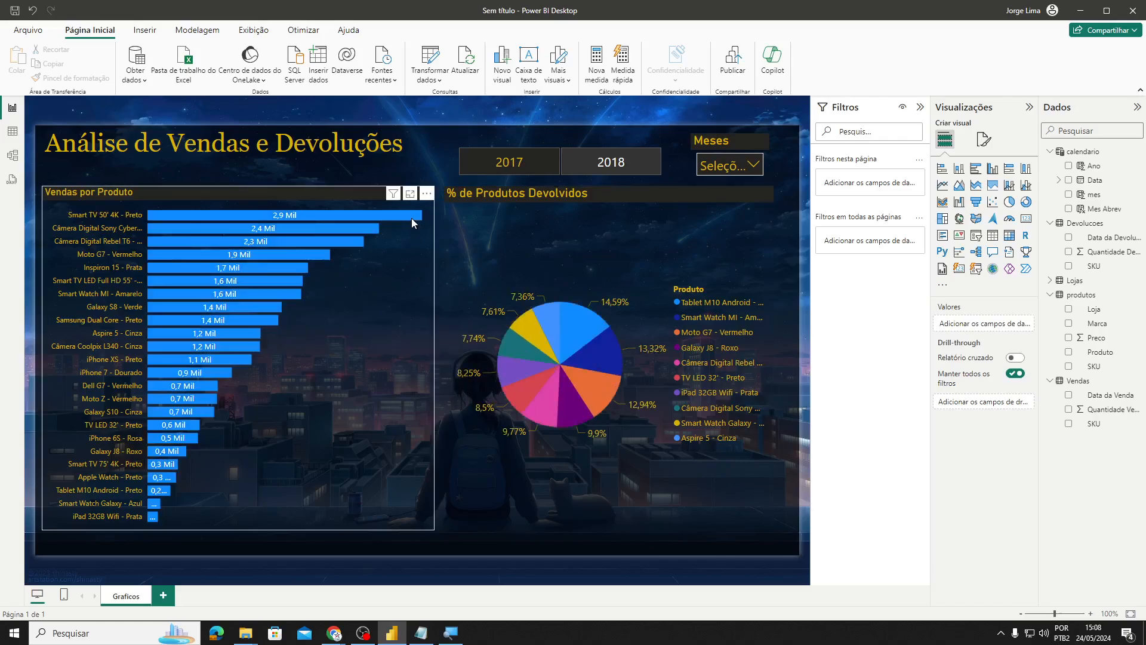